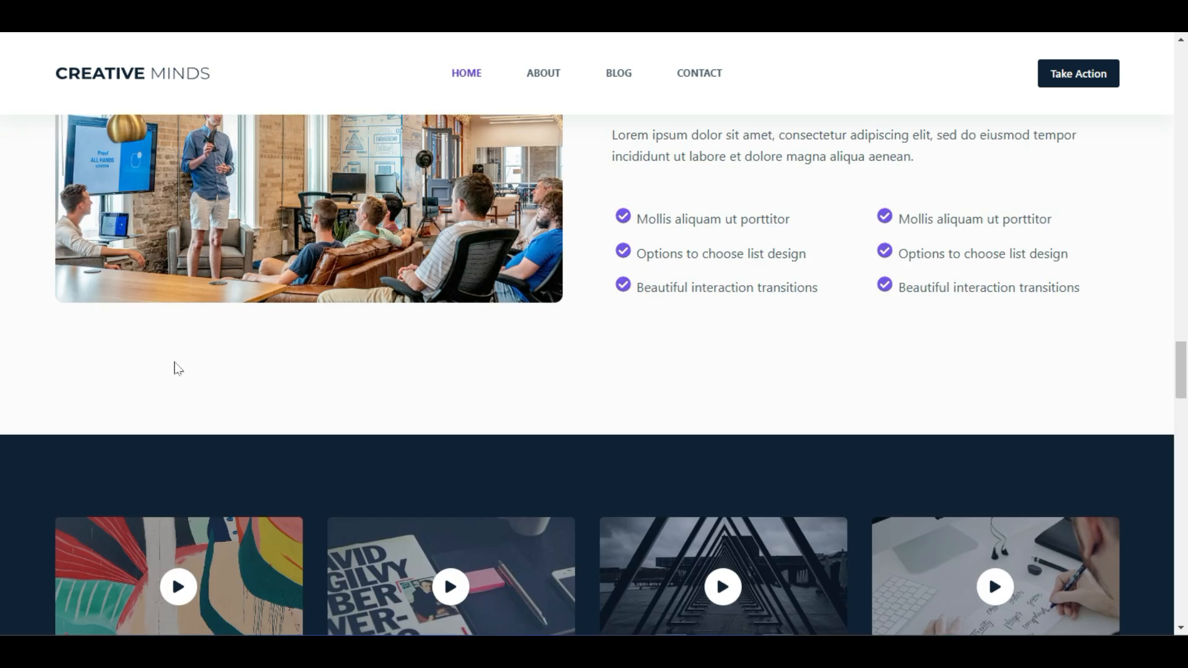
Scroll down the Creative Minds demo homepage past the contact banner, stats and testimonials
scroll(178, 369, "down", 15)
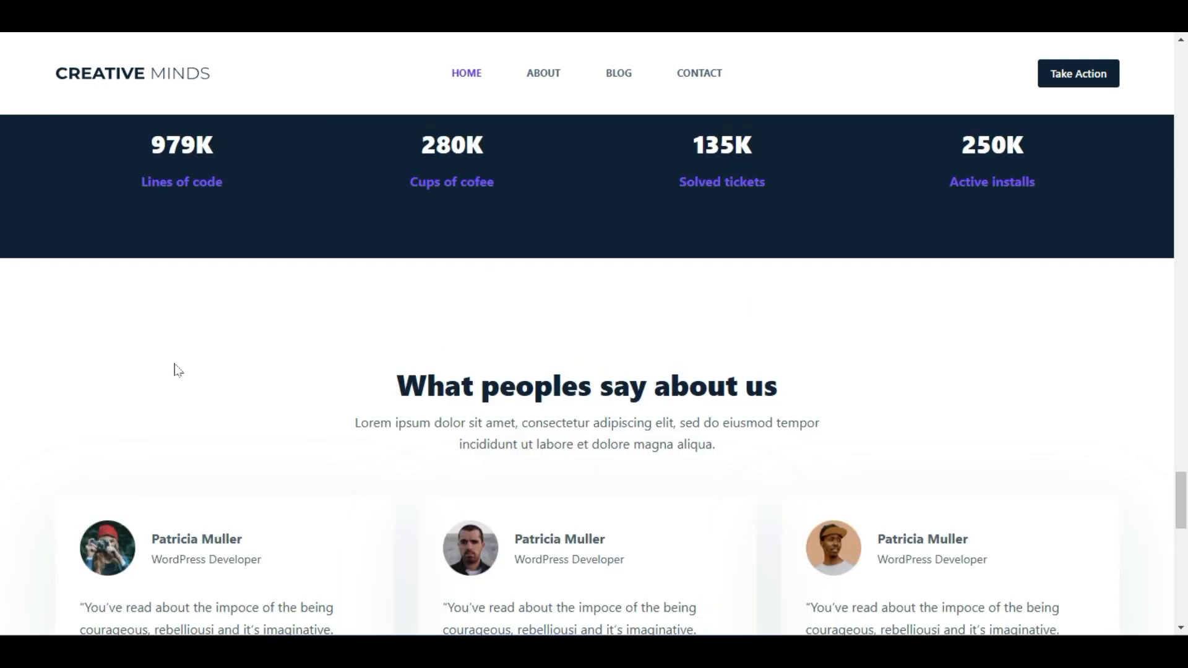
scroll(178, 369, "down", 6)
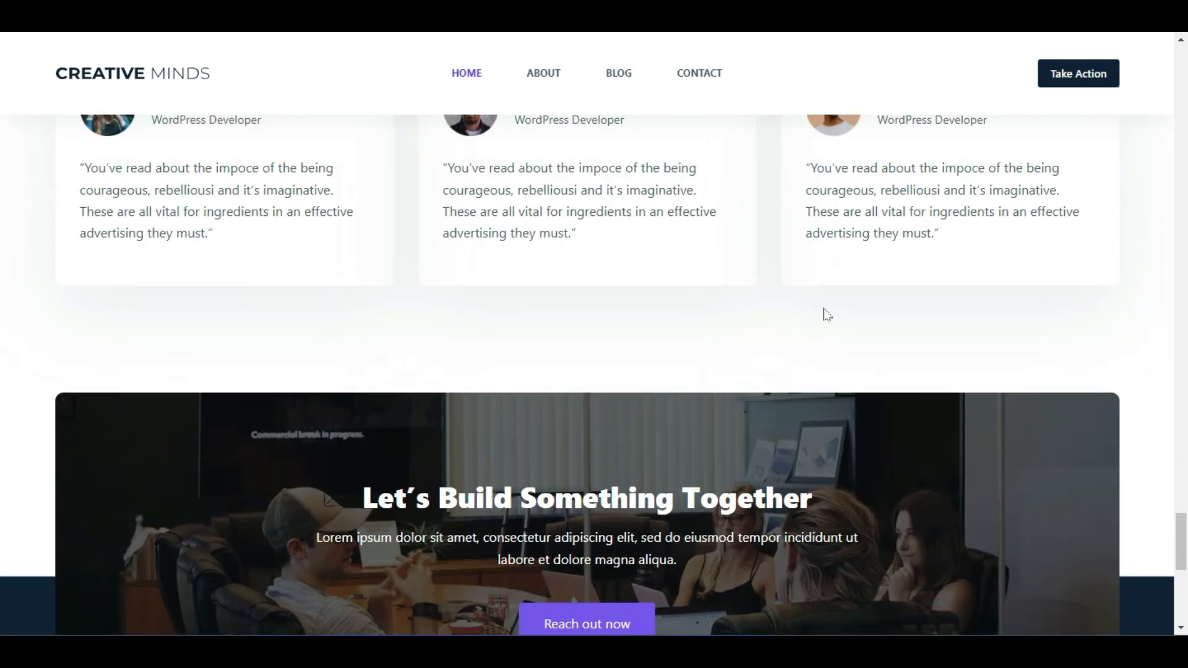
scroll(866, 312, "down", 7)
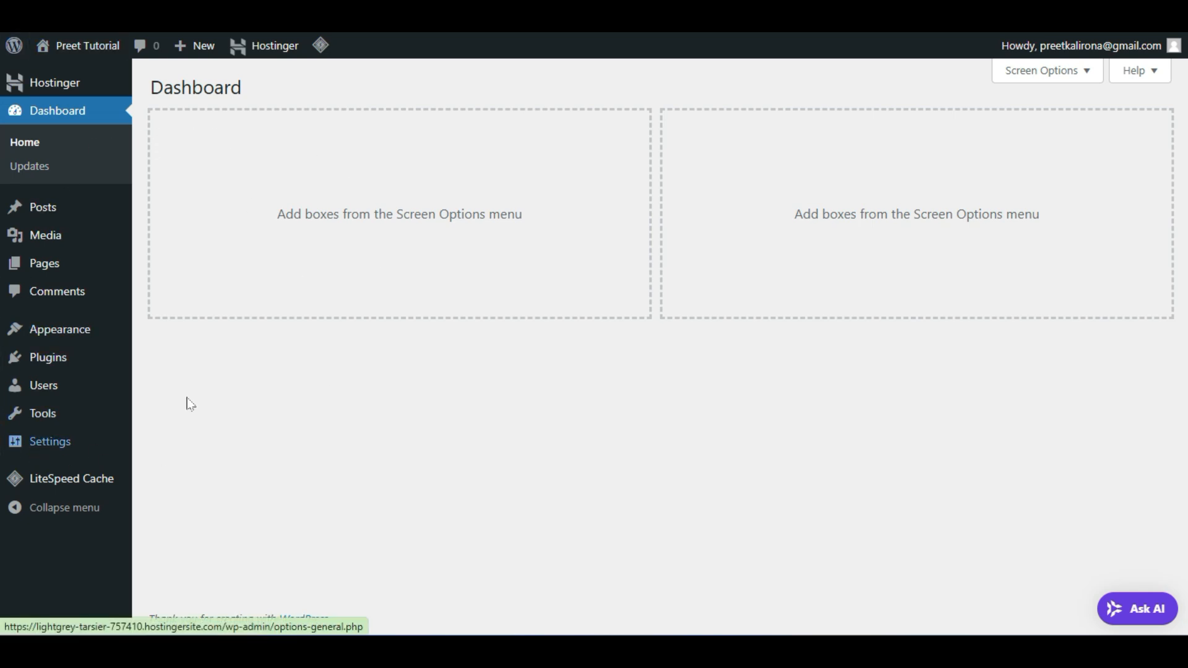
In Settings > Permalinks, save with Post name selected, then go back to Dashboard Home
mouse_move(59, 445)
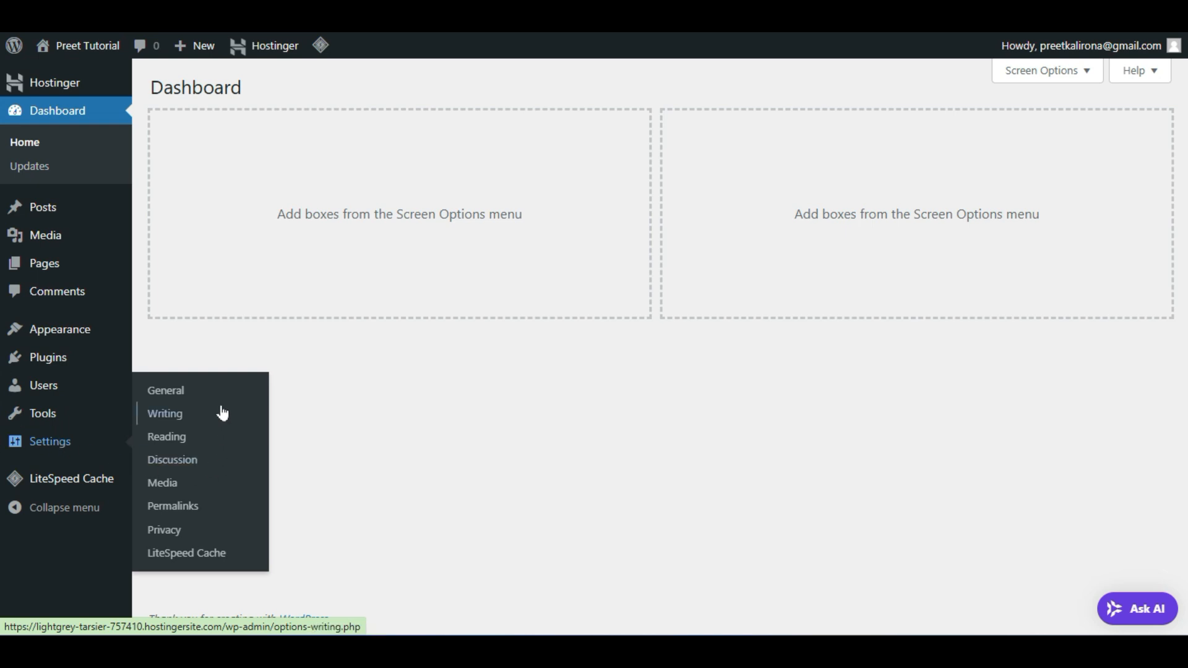
left_click(178, 505)
scroll(423, 500, "down", 3)
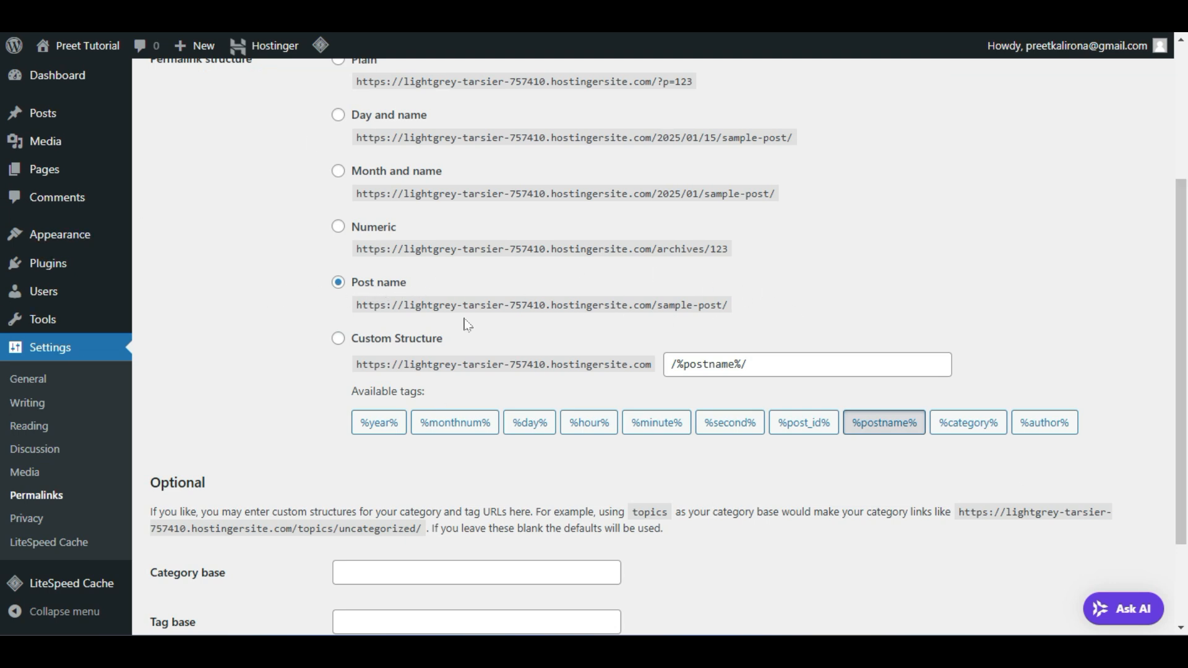
scroll(730, 334, "down", 2)
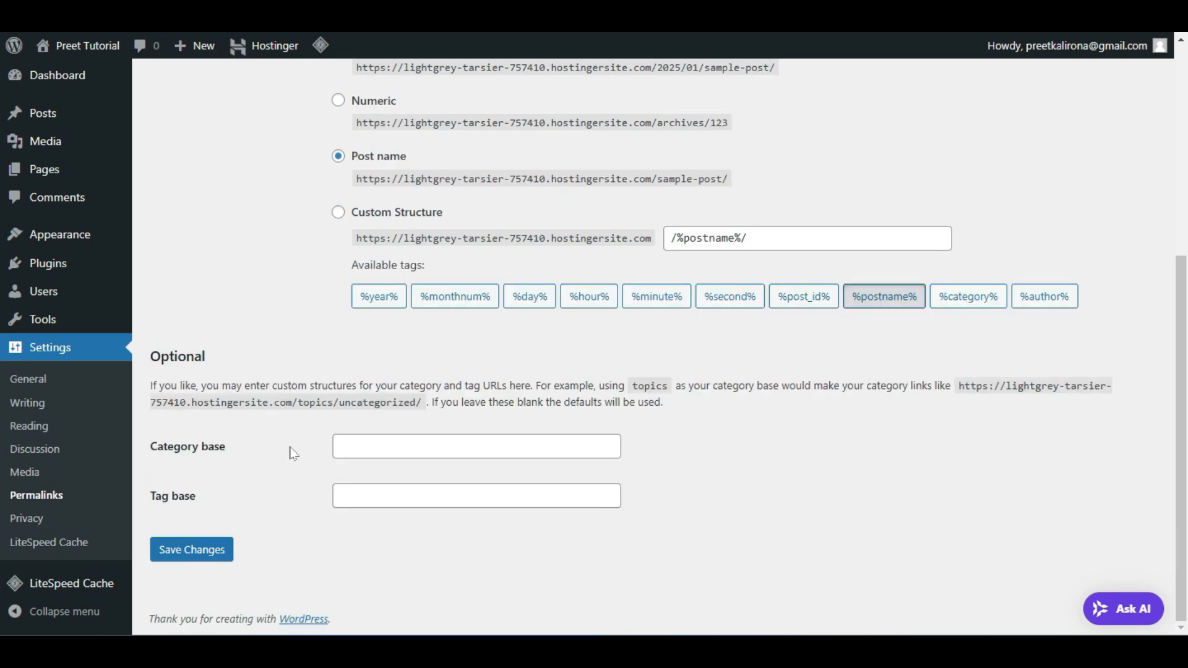
left_click(197, 549)
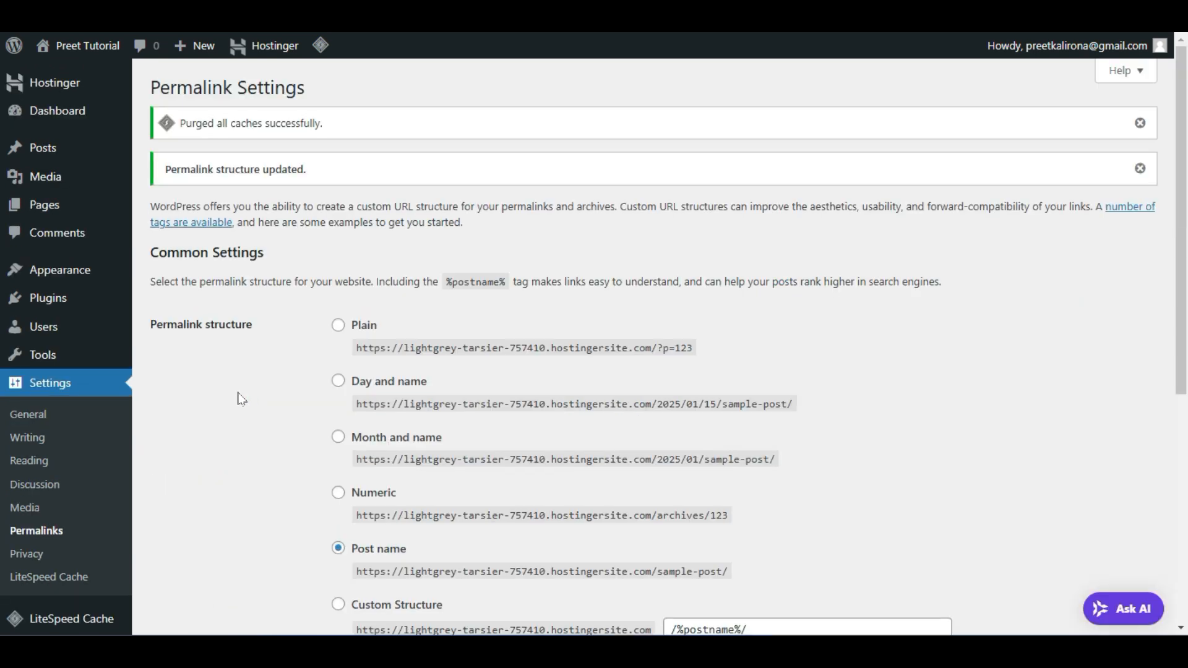
mouse_move(76, 121)
left_click(159, 116)
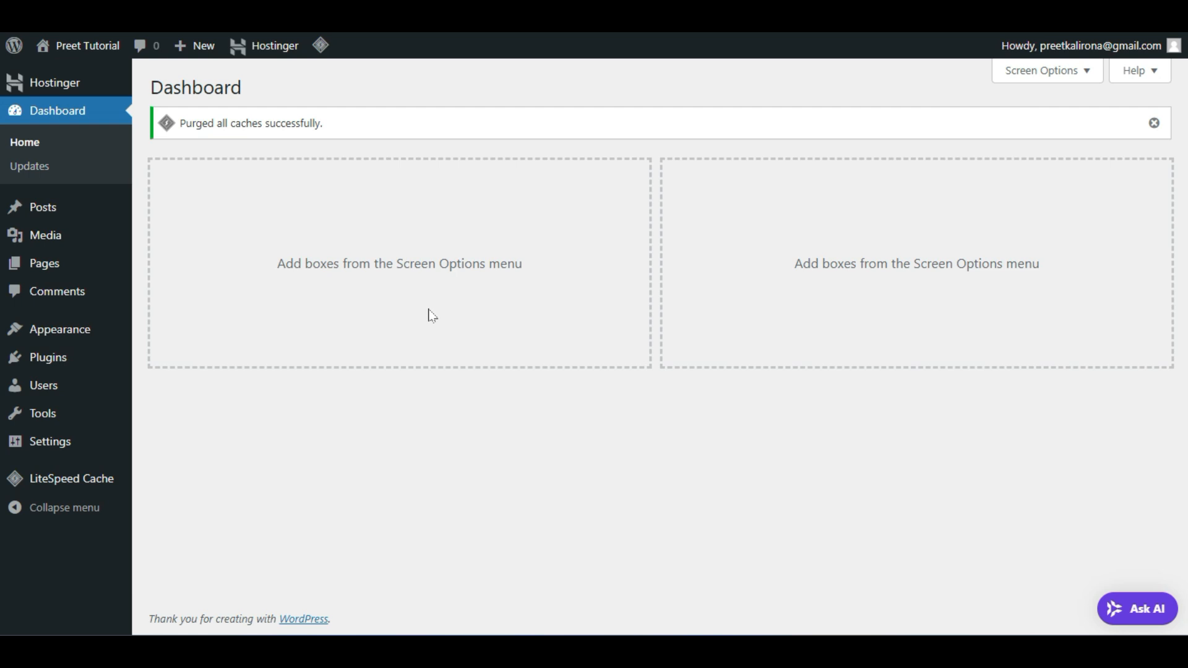
Open Appearance > Themes > Add New Theme and scroll the catalog to the Blocksy card
mouse_move(140, 318)
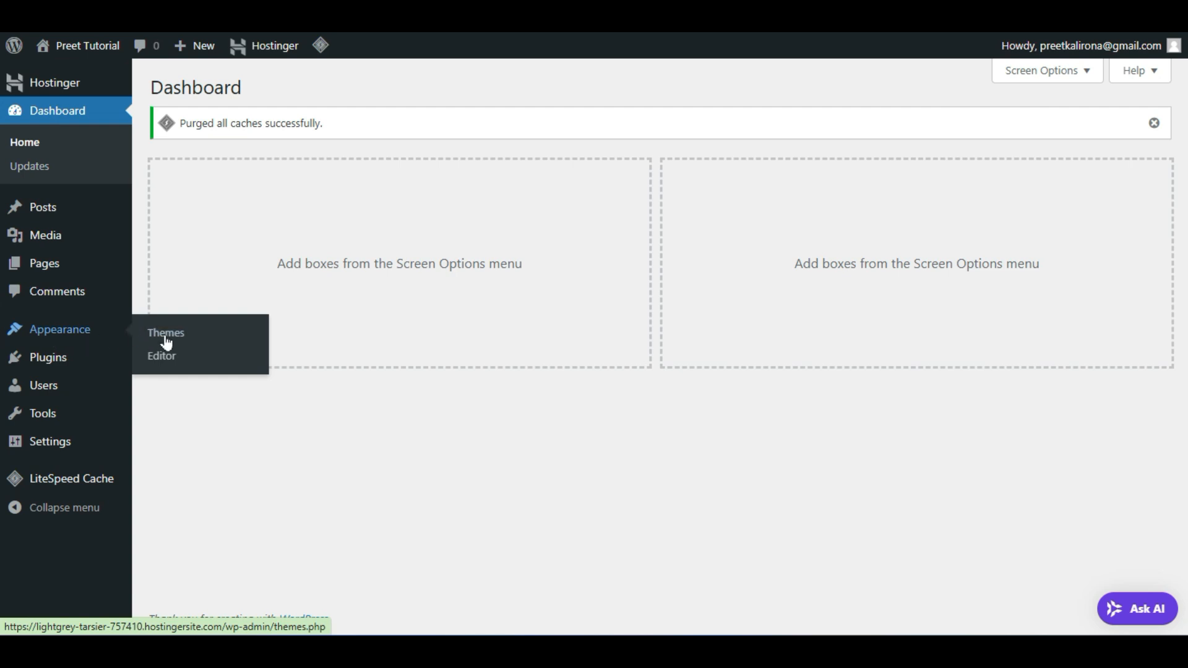
left_click(180, 337)
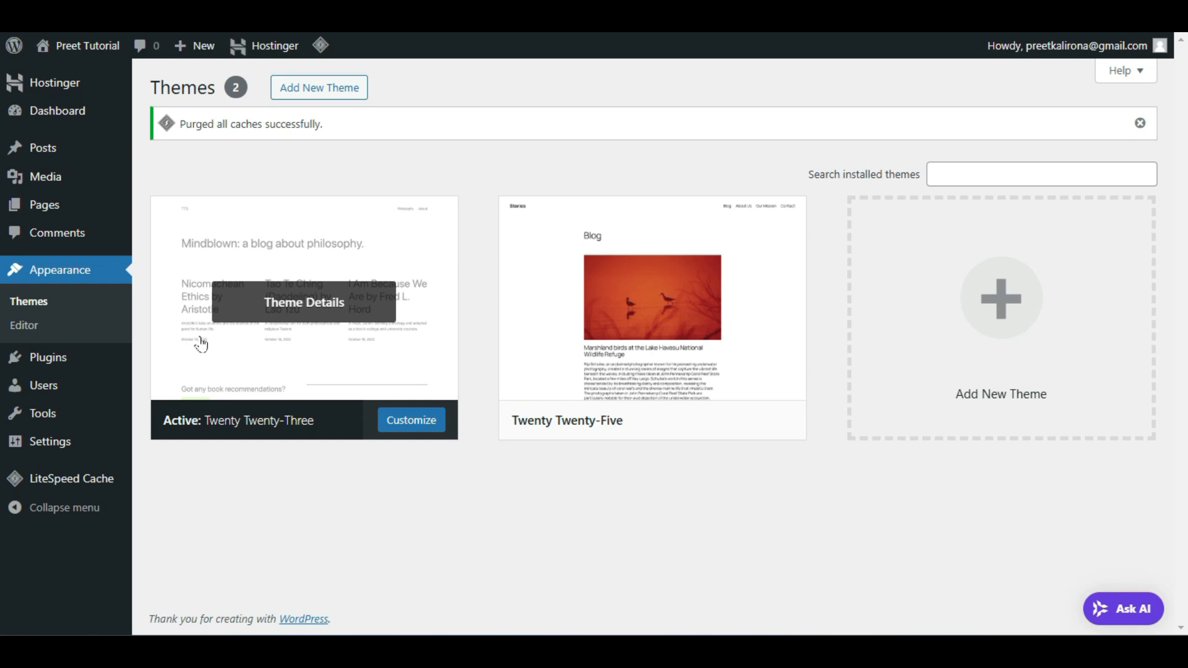
left_click(337, 90)
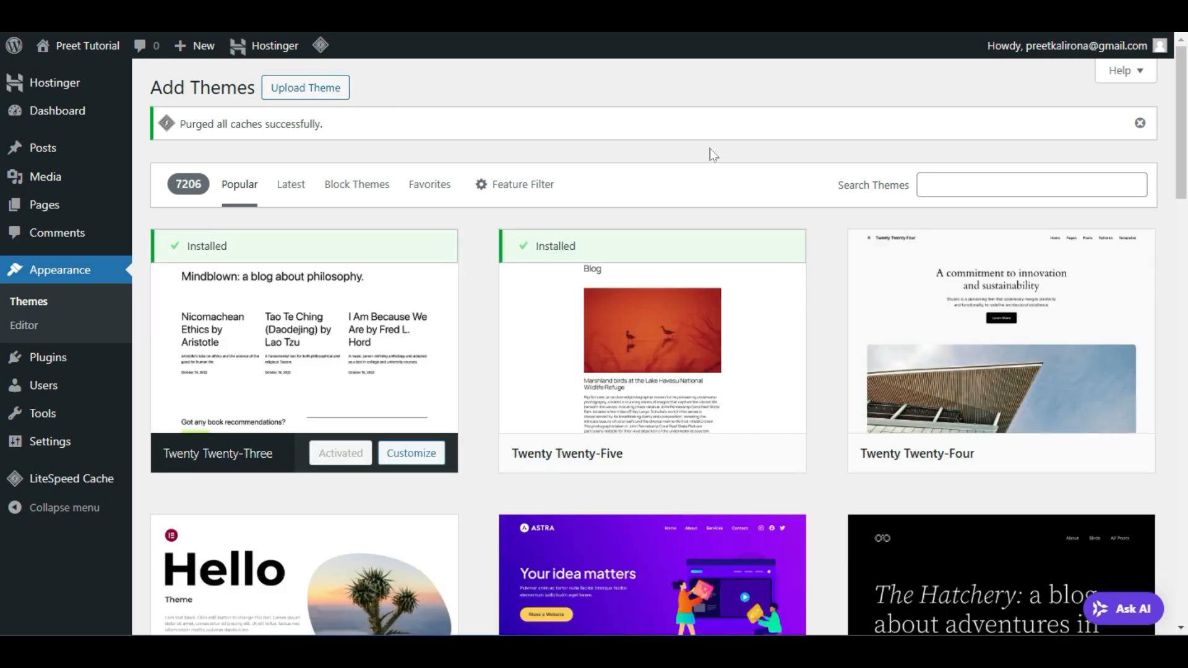
scroll(829, 347, "down", 8)
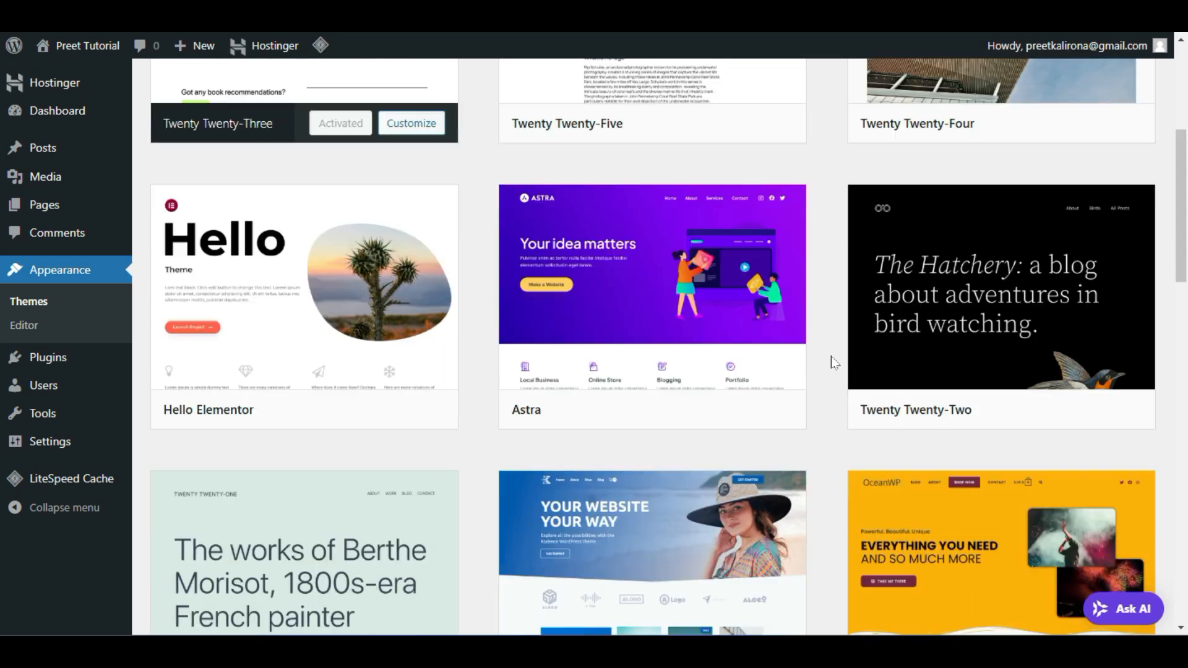
scroll(833, 361, "down", 4)
scroll(834, 361, "down", 10)
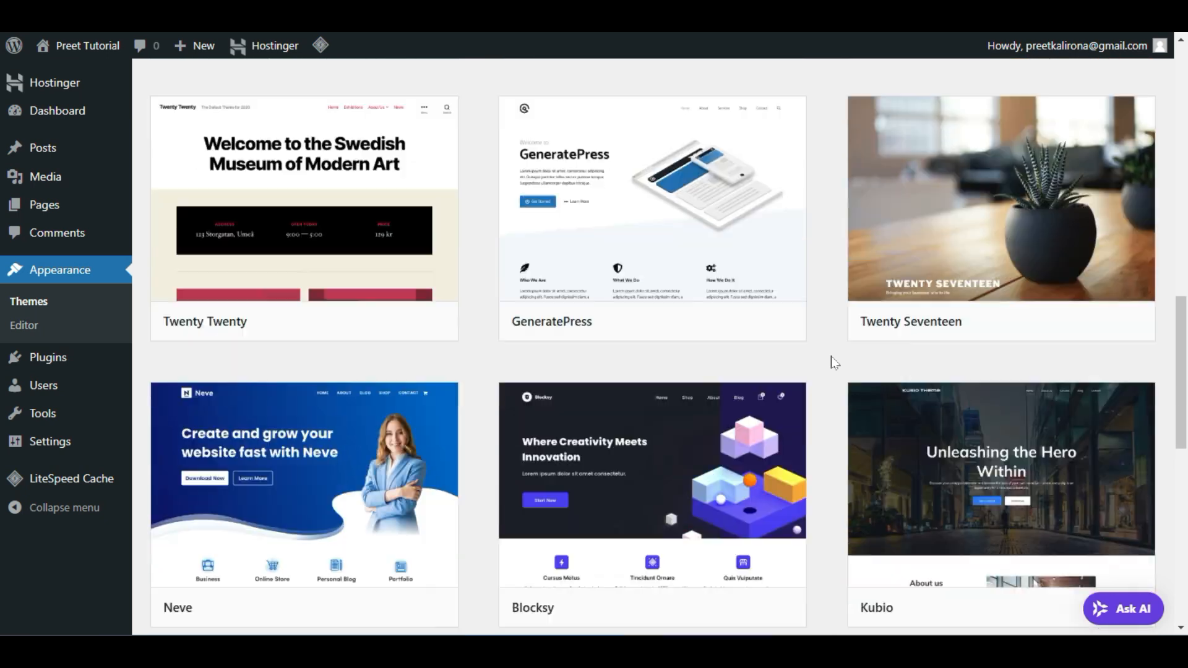
scroll(832, 362, "up", 3)
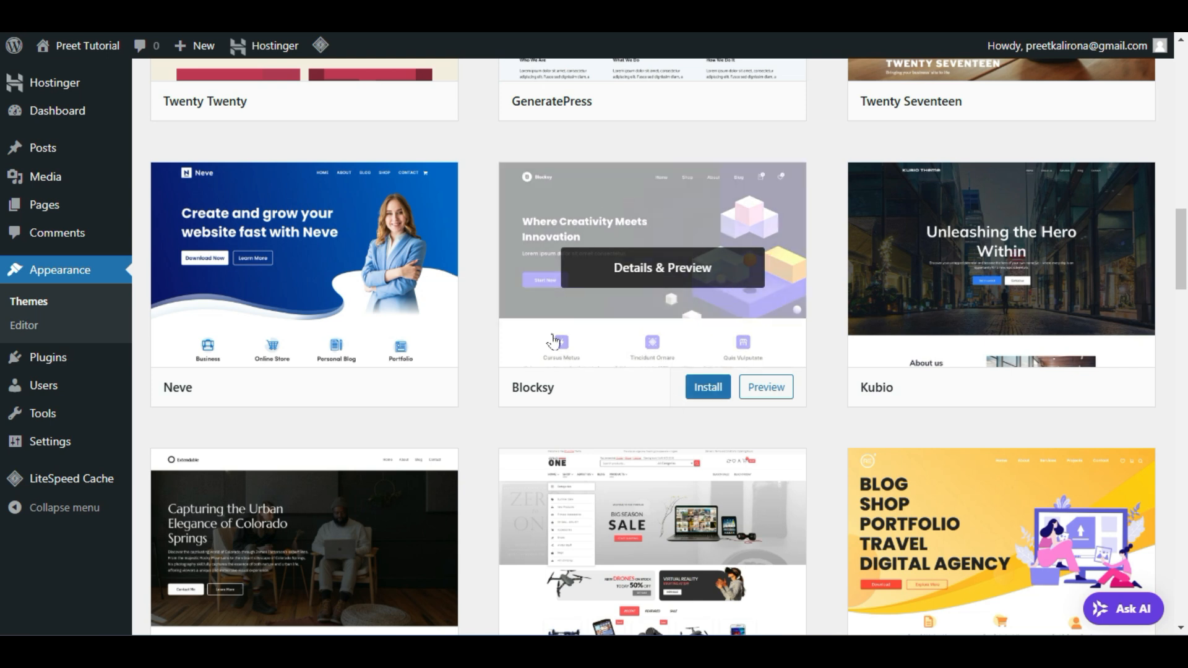
Install the Blocksy theme from its catalog card, then activate it
left_click(705, 388)
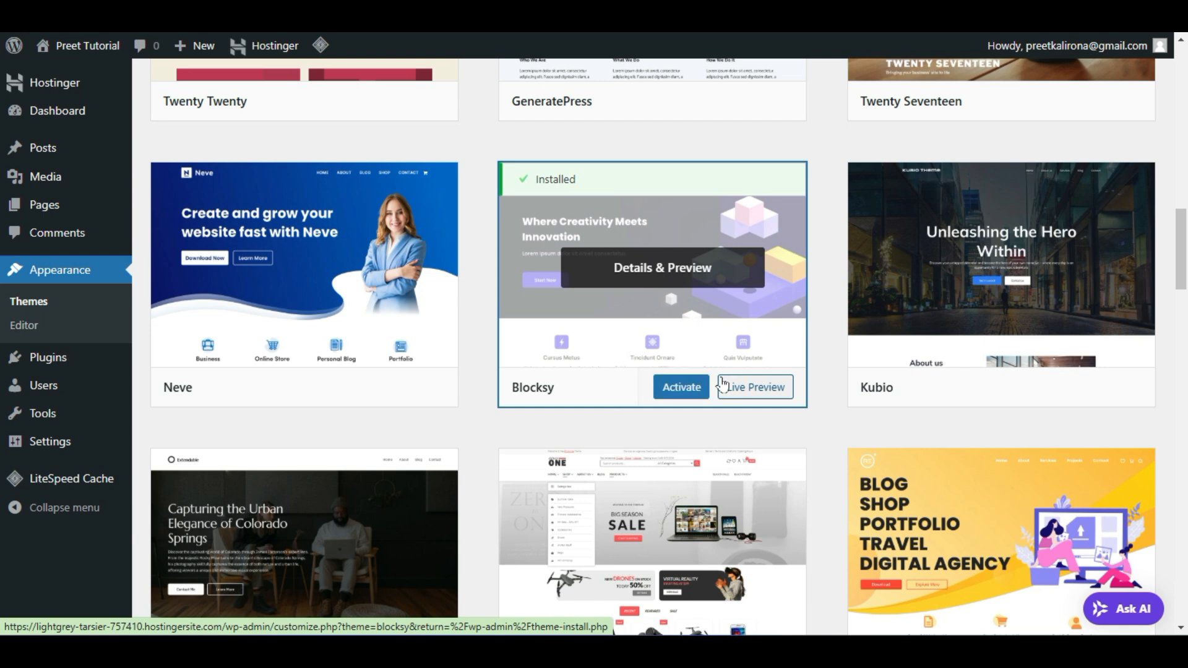
left_click(681, 389)
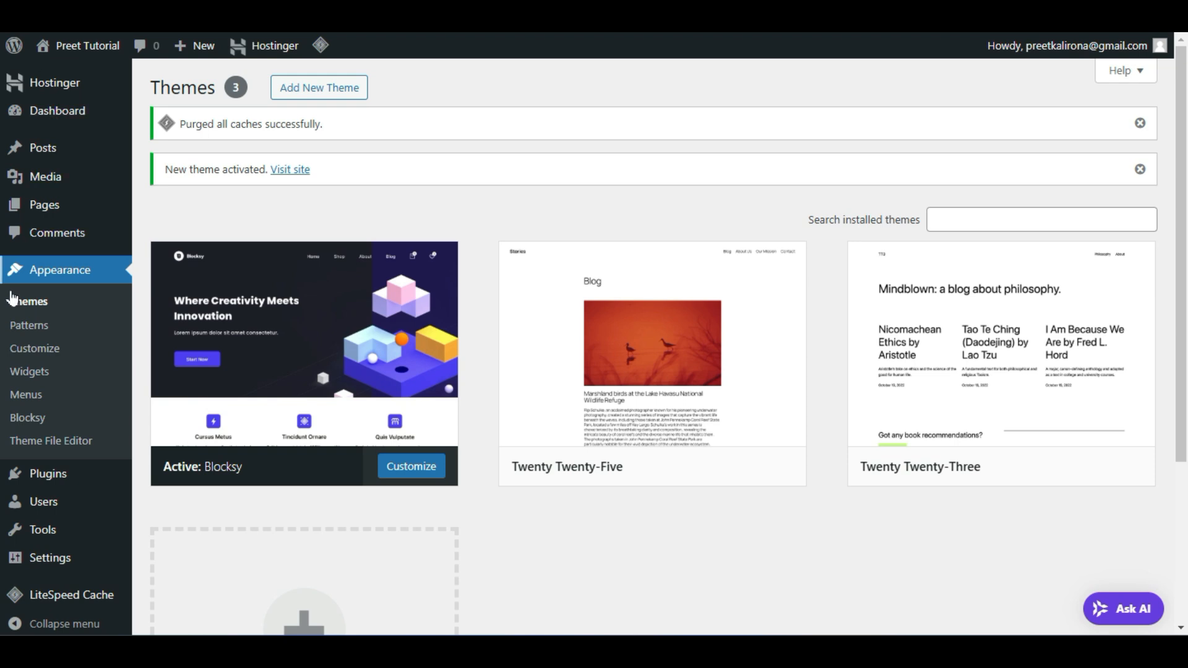
Open the Blocksy theme dashboard and scroll down to the Blocksy Companion section
left_click(35, 420)
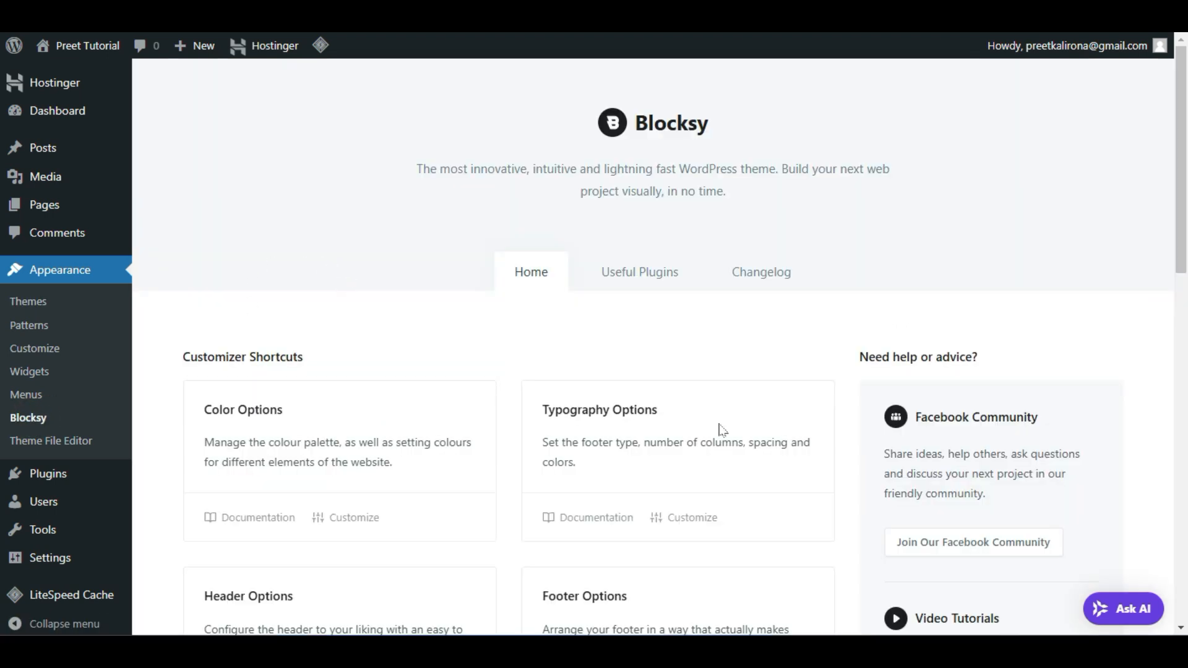
scroll(482, 269, "down", 3)
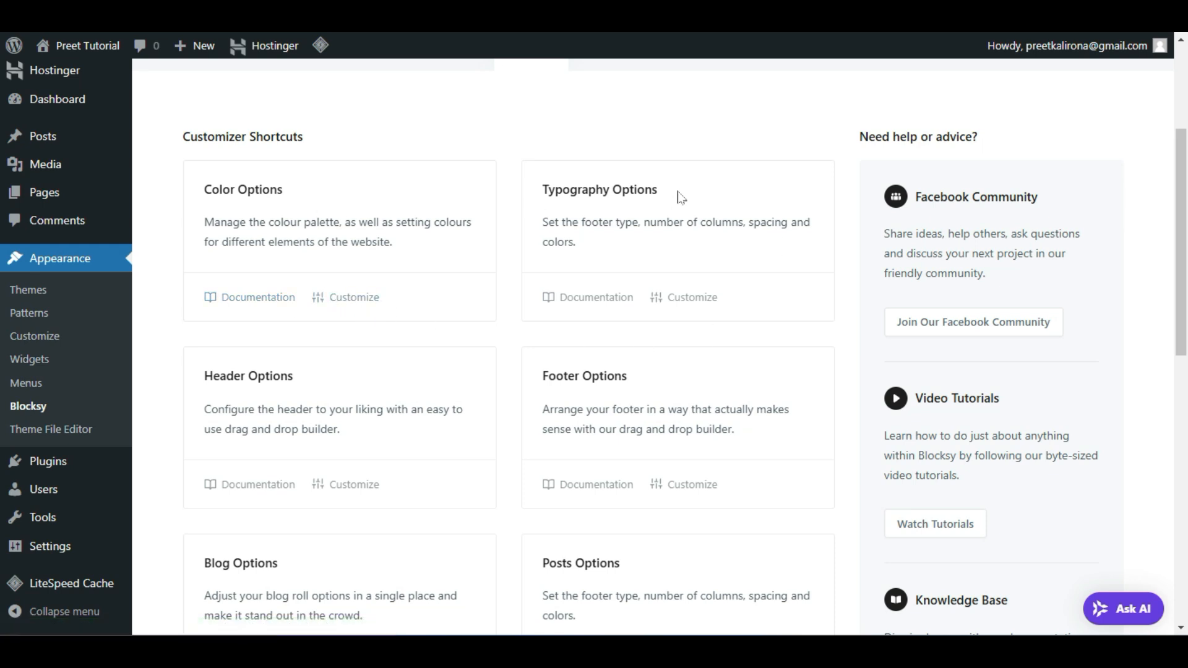
scroll(767, 405, "down", 1)
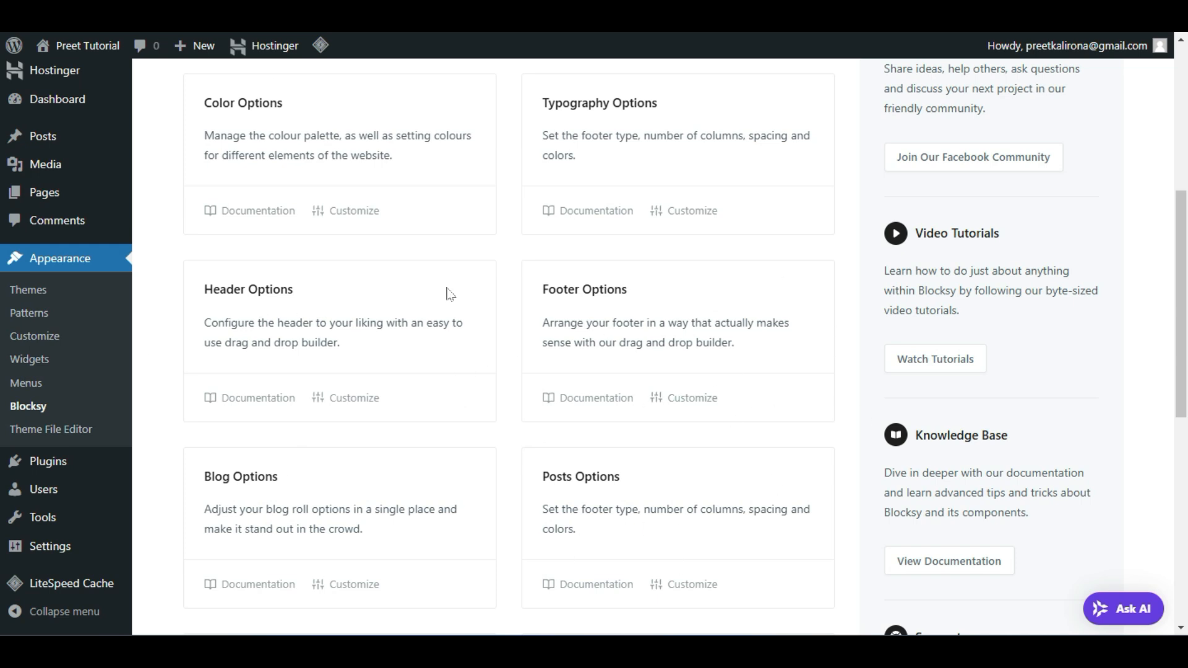
scroll(815, 233, "down", 6)
scroll(815, 233, "up", 1)
scroll(815, 234, "down", 1)
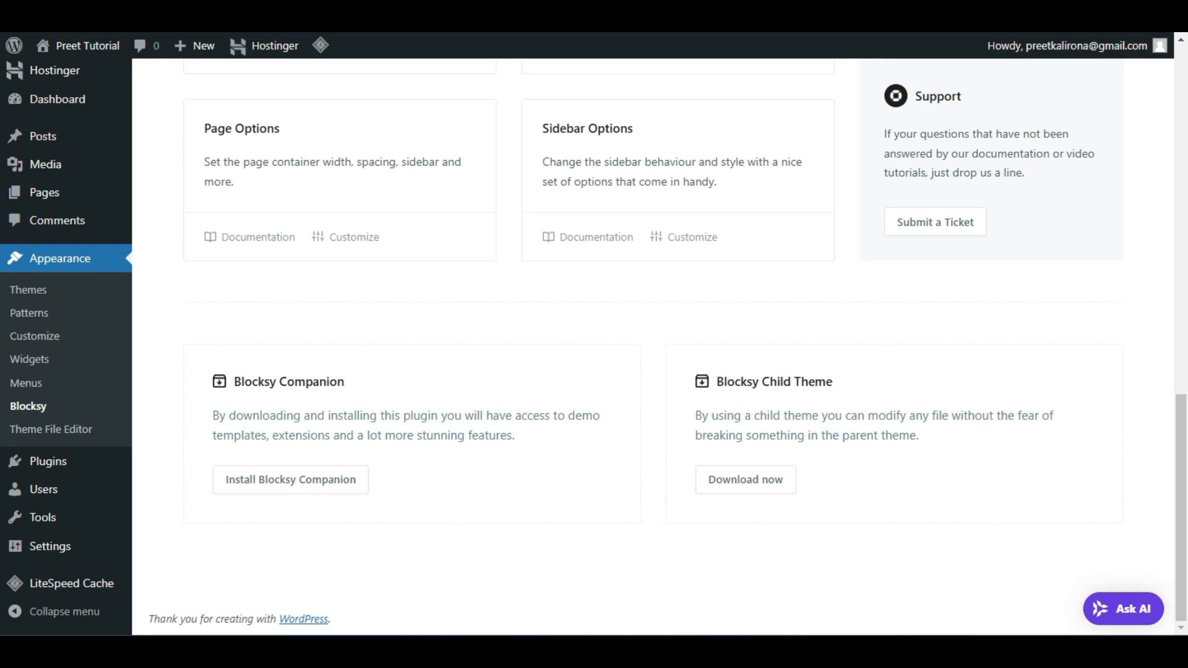
Install and activate the Blocksy Companion plugin, then open the updated Blocksy dashboard
double_click(333, 382)
triple_click(332, 381)
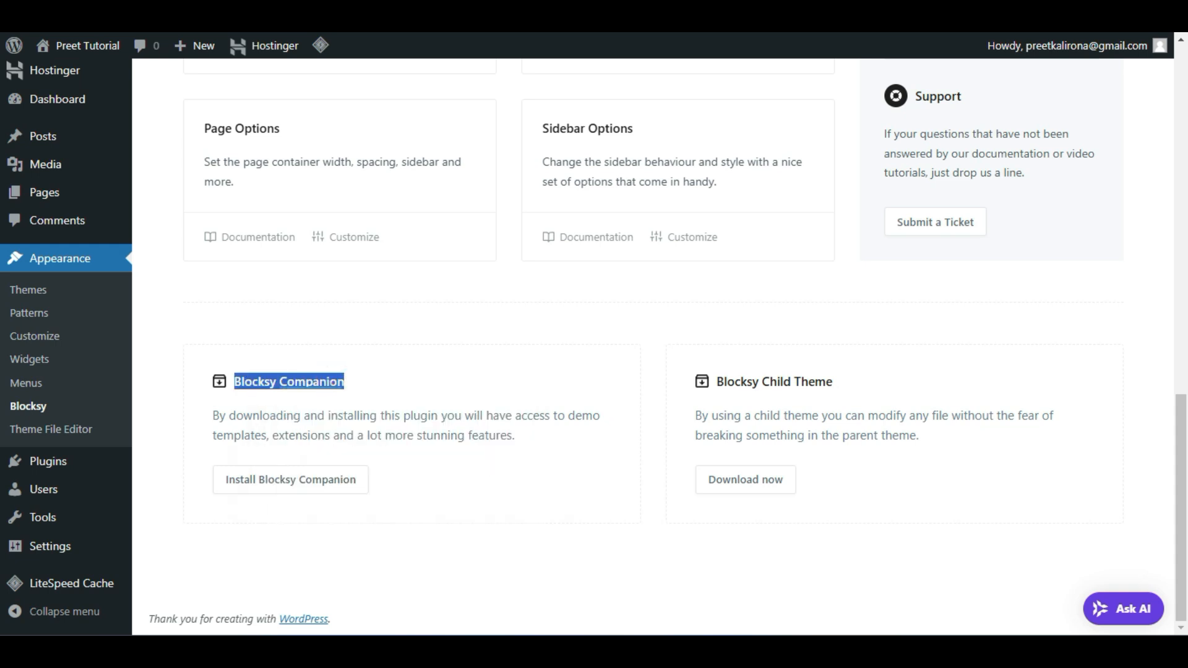
left_click(163, 454)
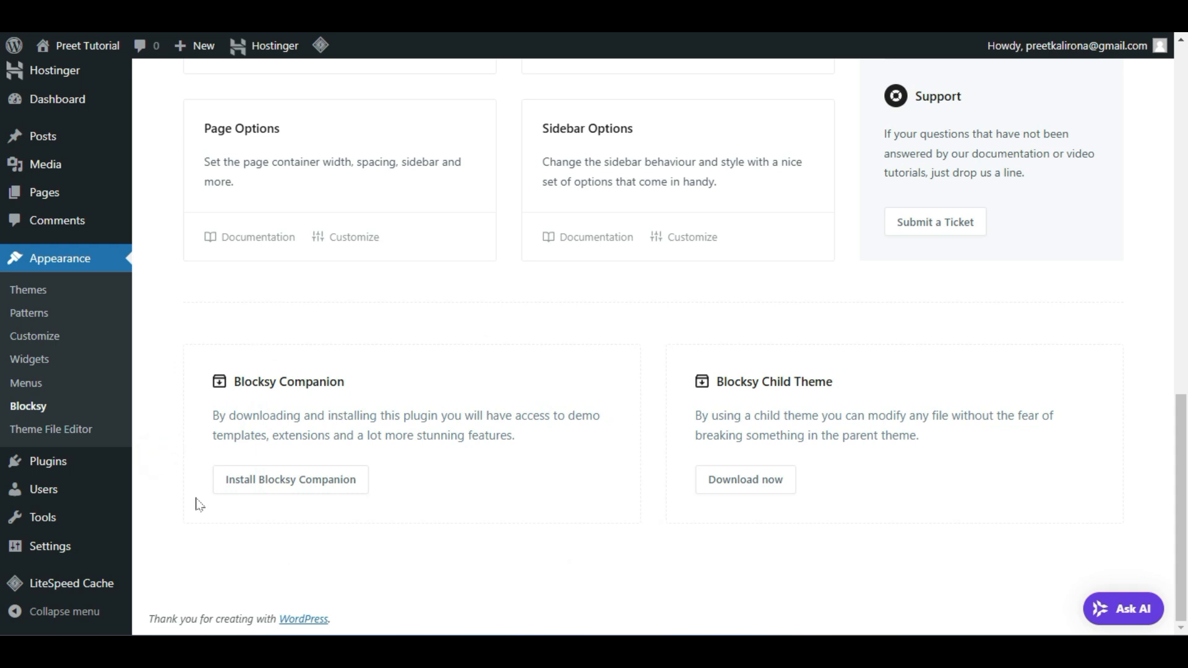
left_click(321, 484)
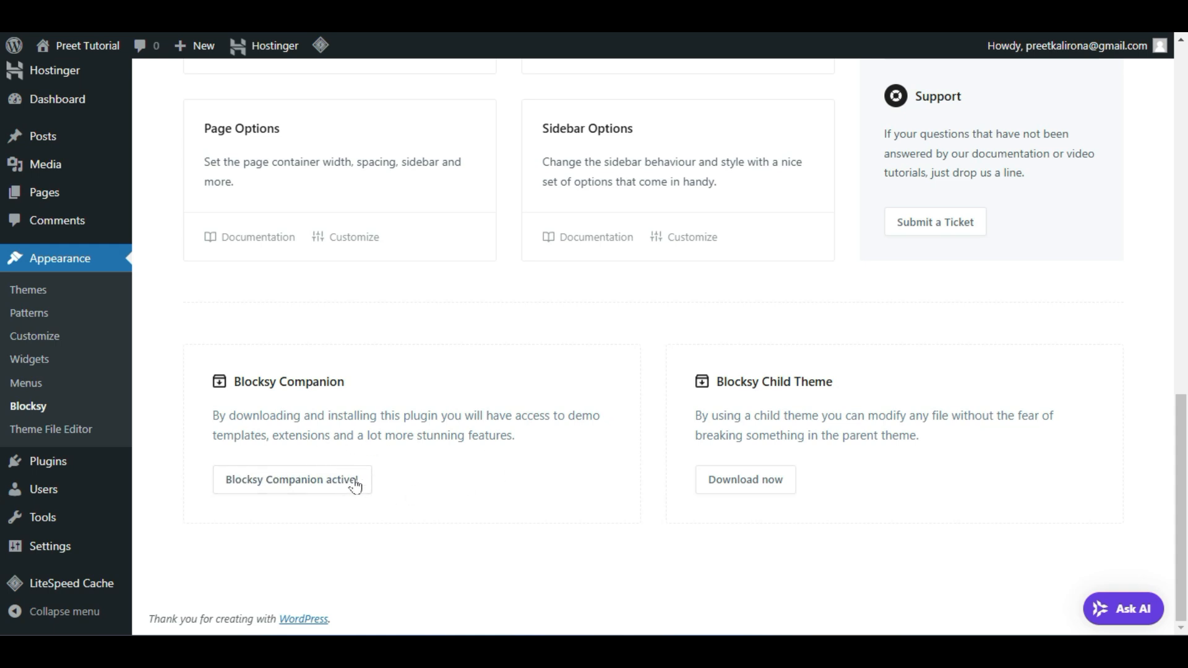
left_click(361, 482)
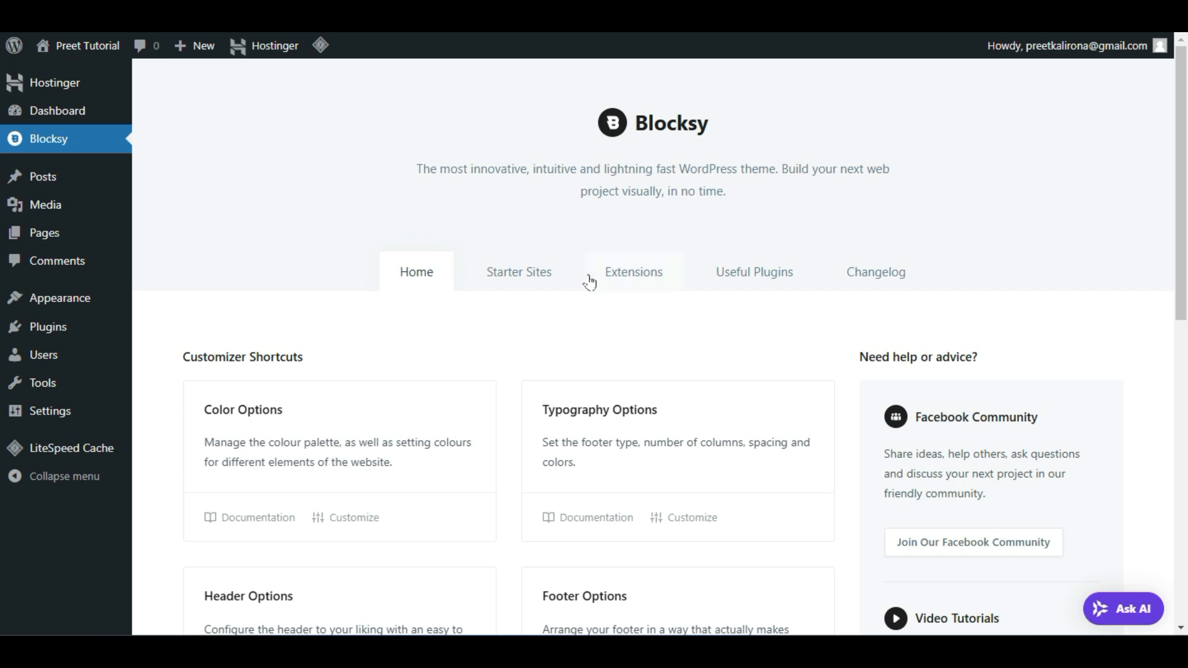
Show the Starter Sites templates and set the plan filter to Free
left_click(536, 272)
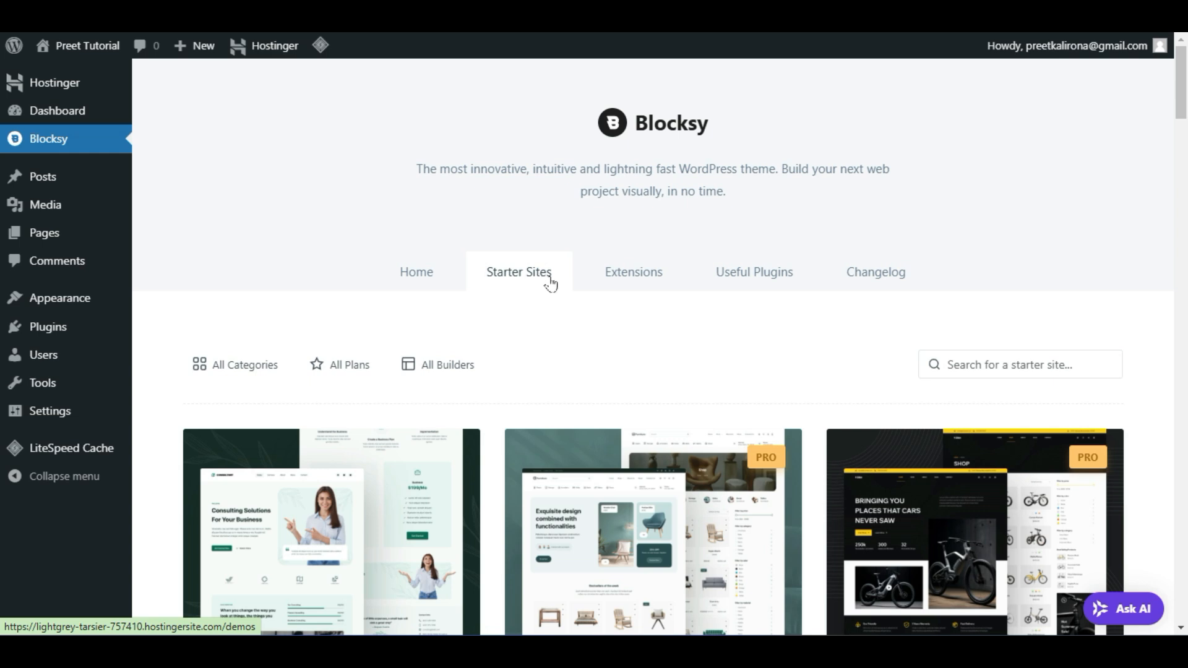
scroll(550, 283, "down", 2)
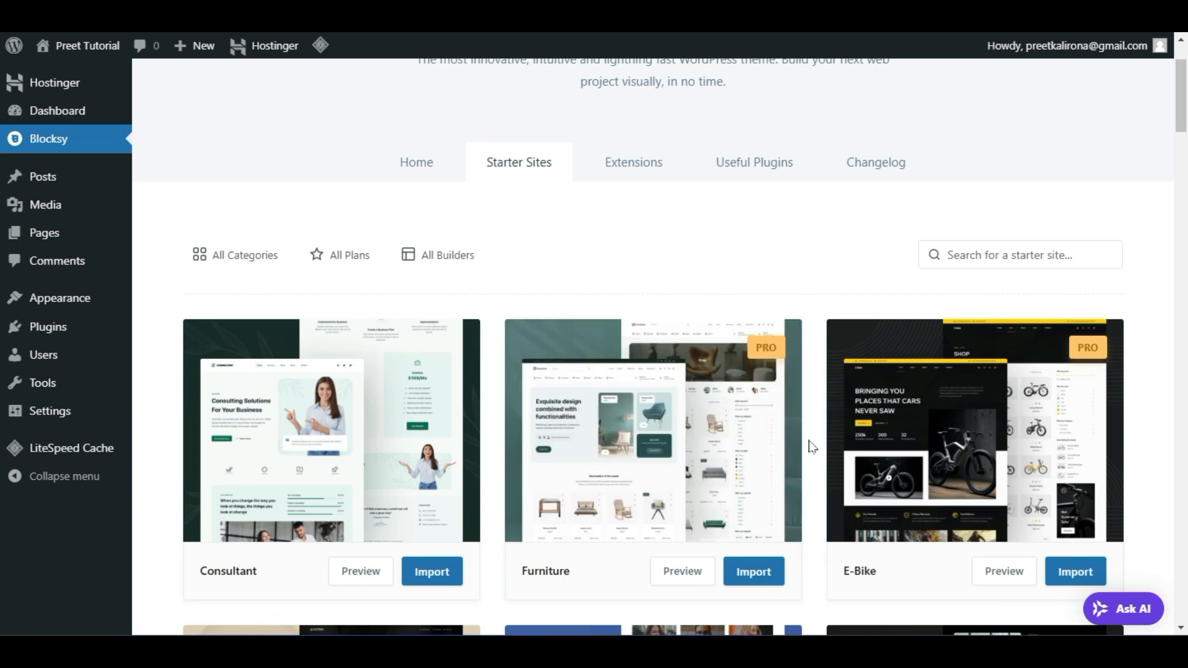
scroll(813, 447, "down", 3)
scroll(812, 446, "up", 2)
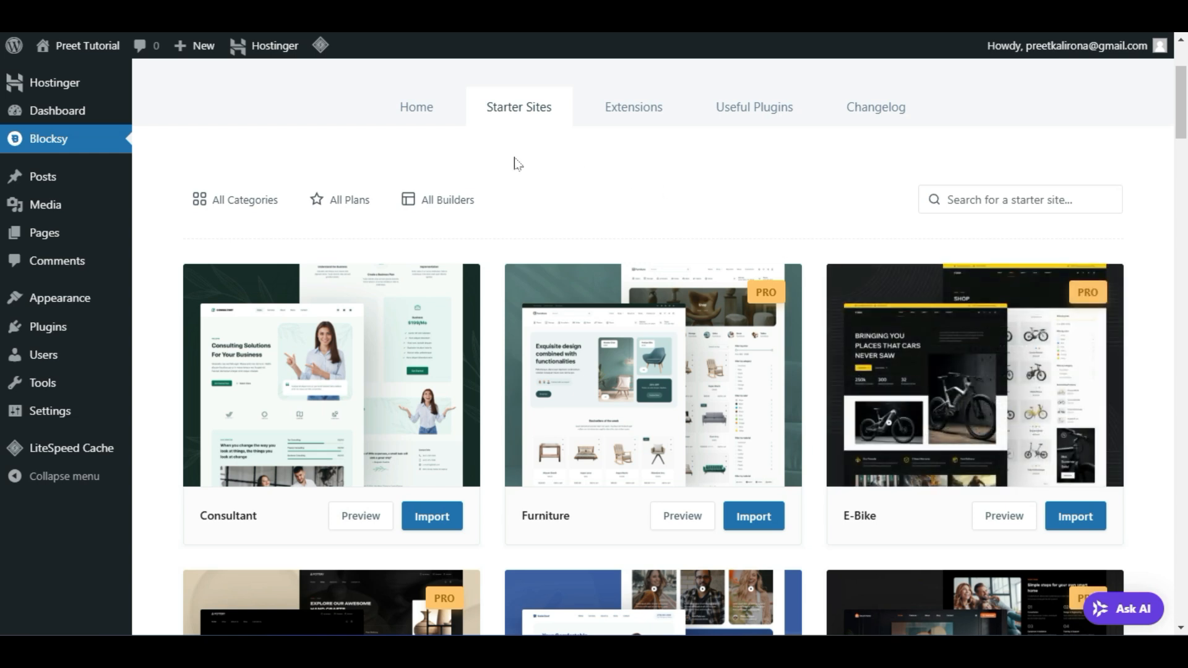
left_click(348, 198)
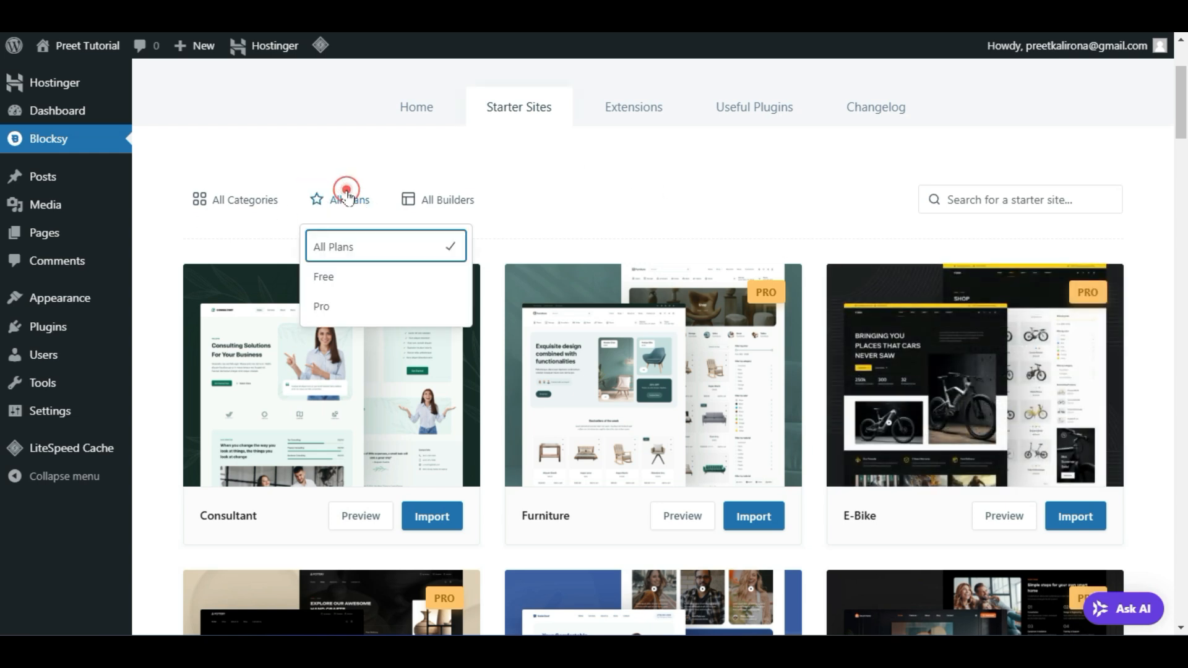
left_click(365, 284)
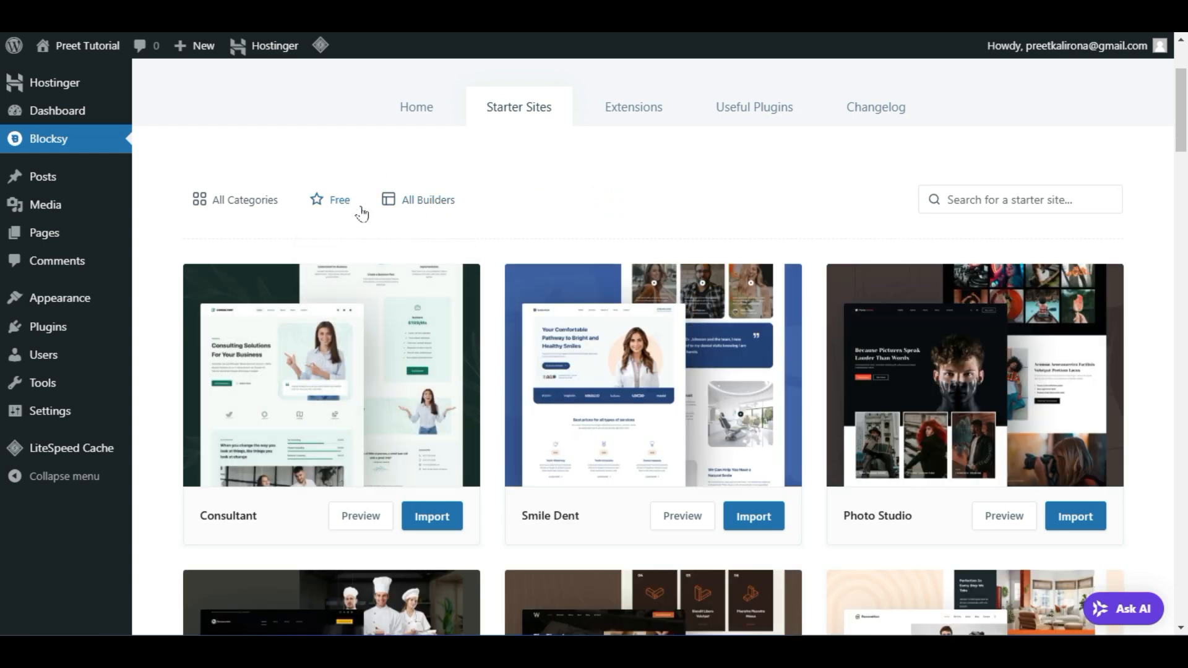
left_click(415, 207)
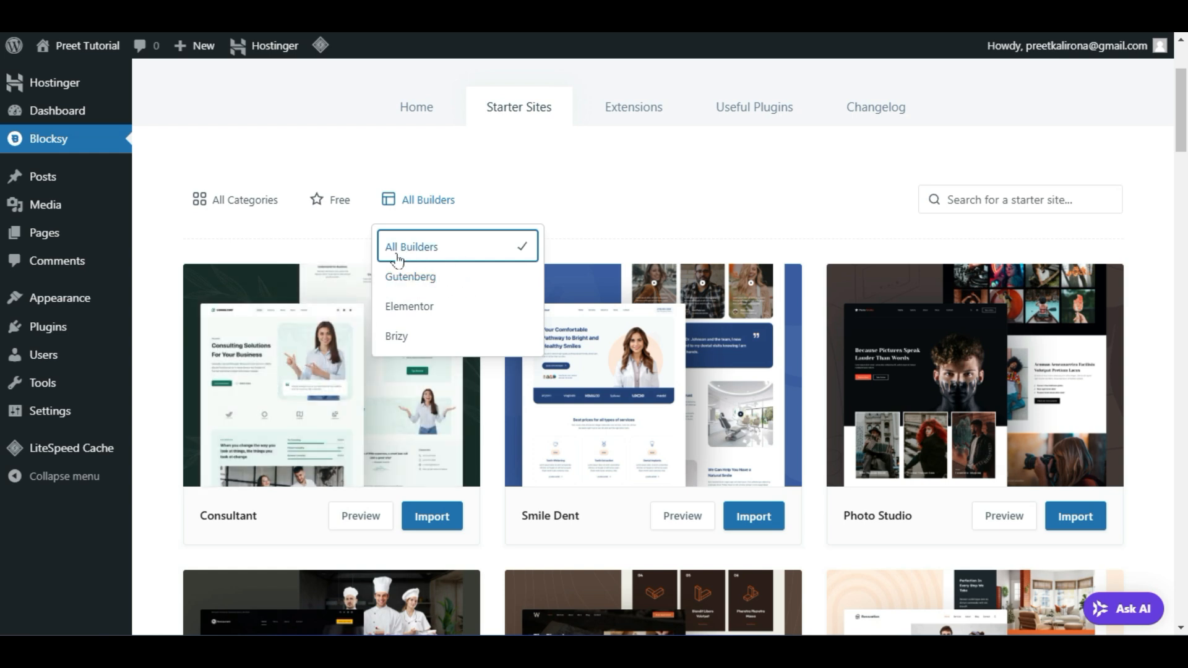
Filter the starter sites to Elementor and browse through the template grid
left_click(446, 314)
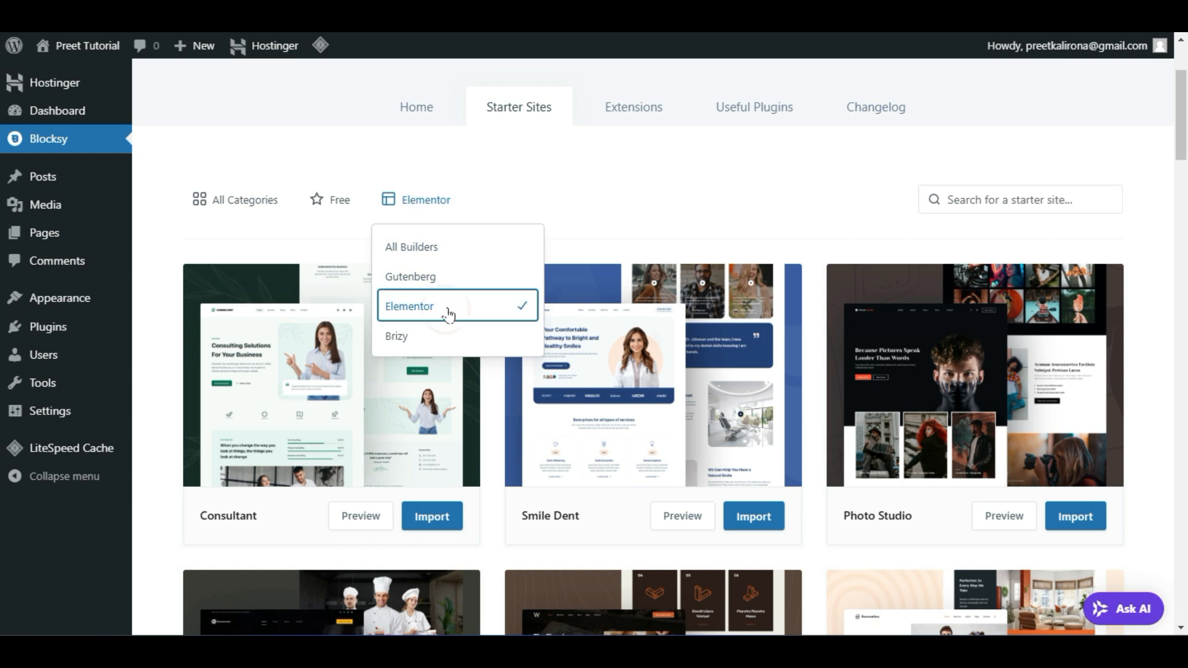
left_click(575, 216)
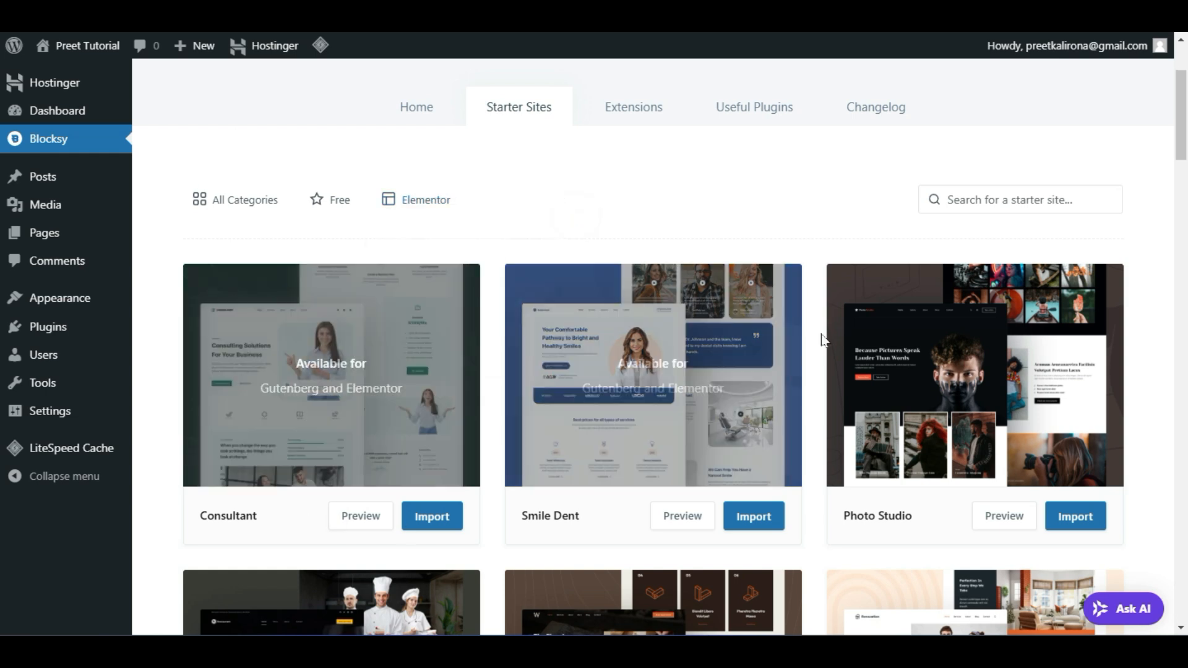
scroll(803, 411, "down", 5)
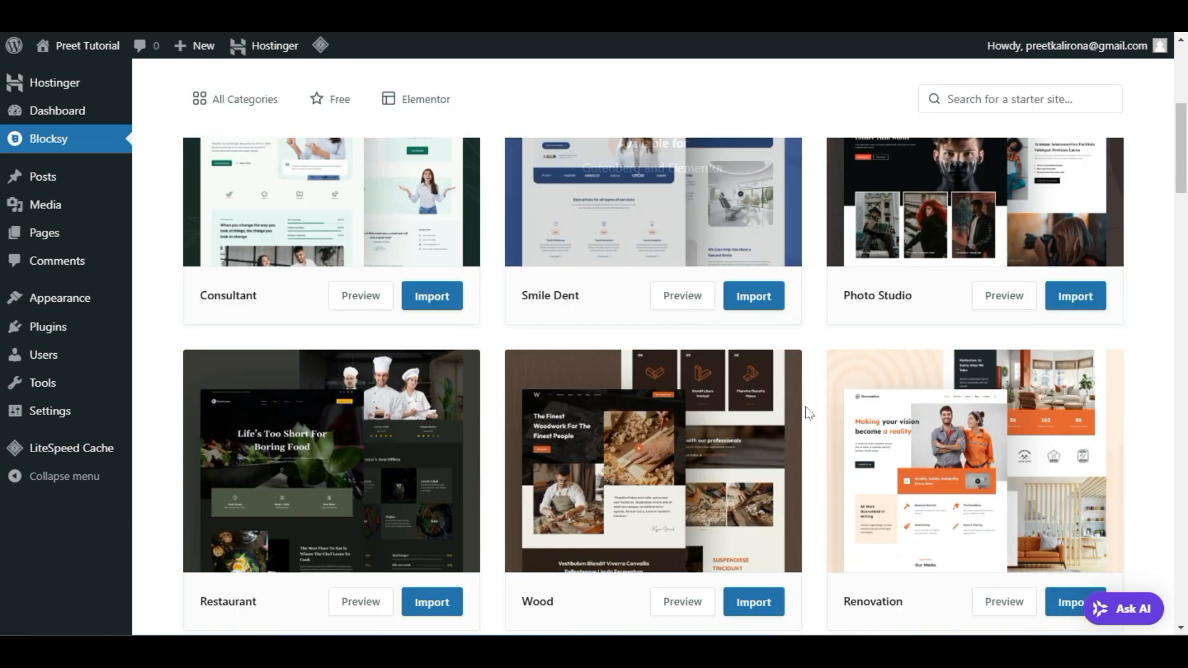
scroll(815, 455, "down", 1)
scroll(818, 457, "down", 3)
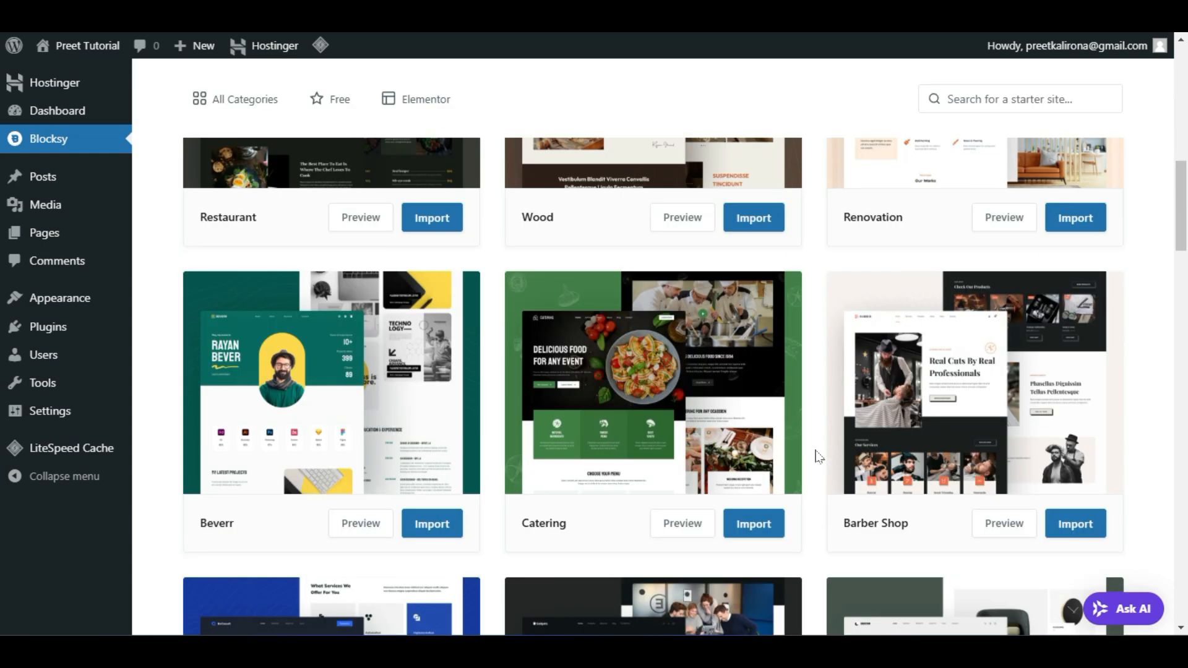
scroll(815, 456, "up", 7)
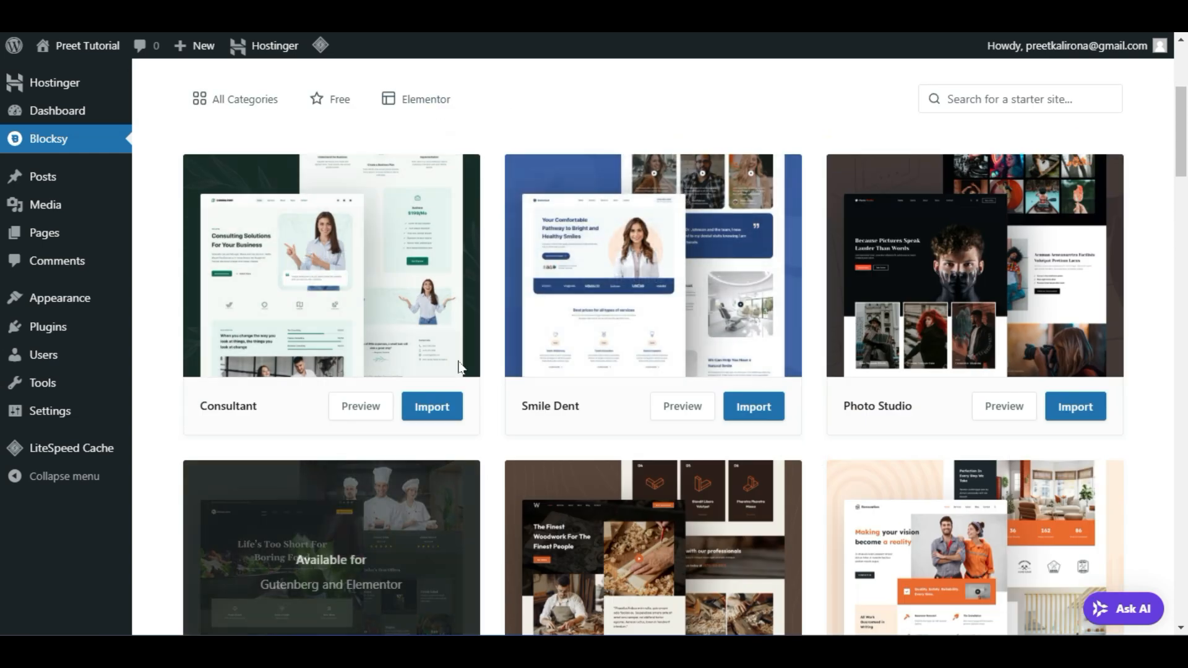
scroll(796, 438, "down", 5)
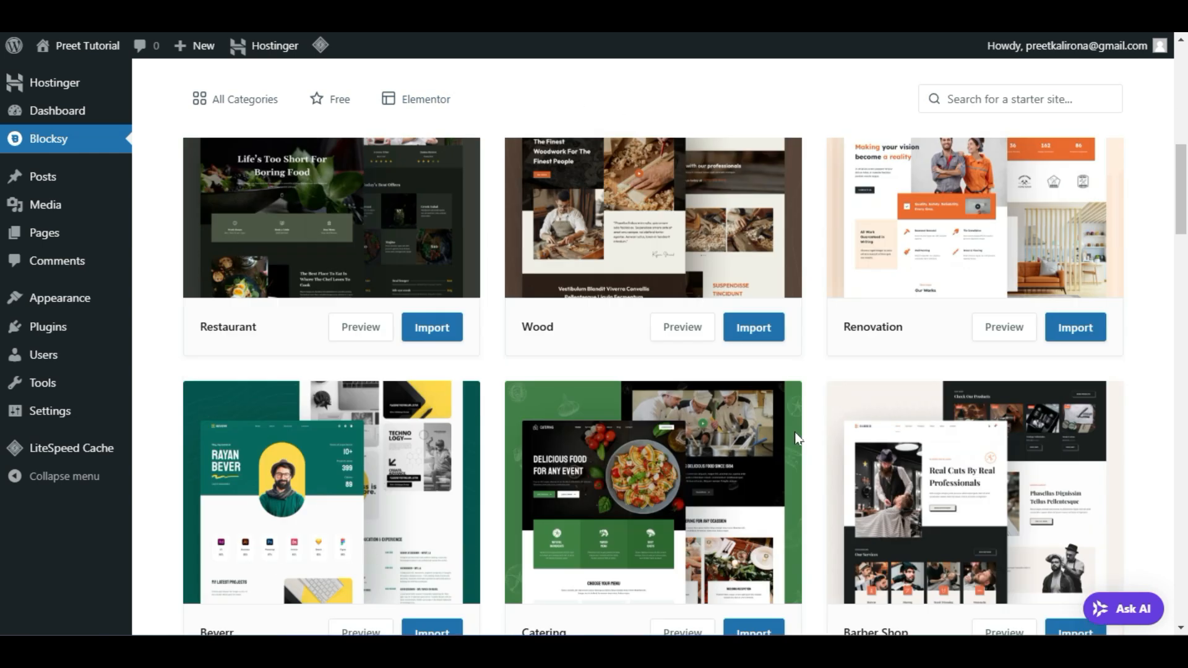
scroll(433, 461, "down", 5)
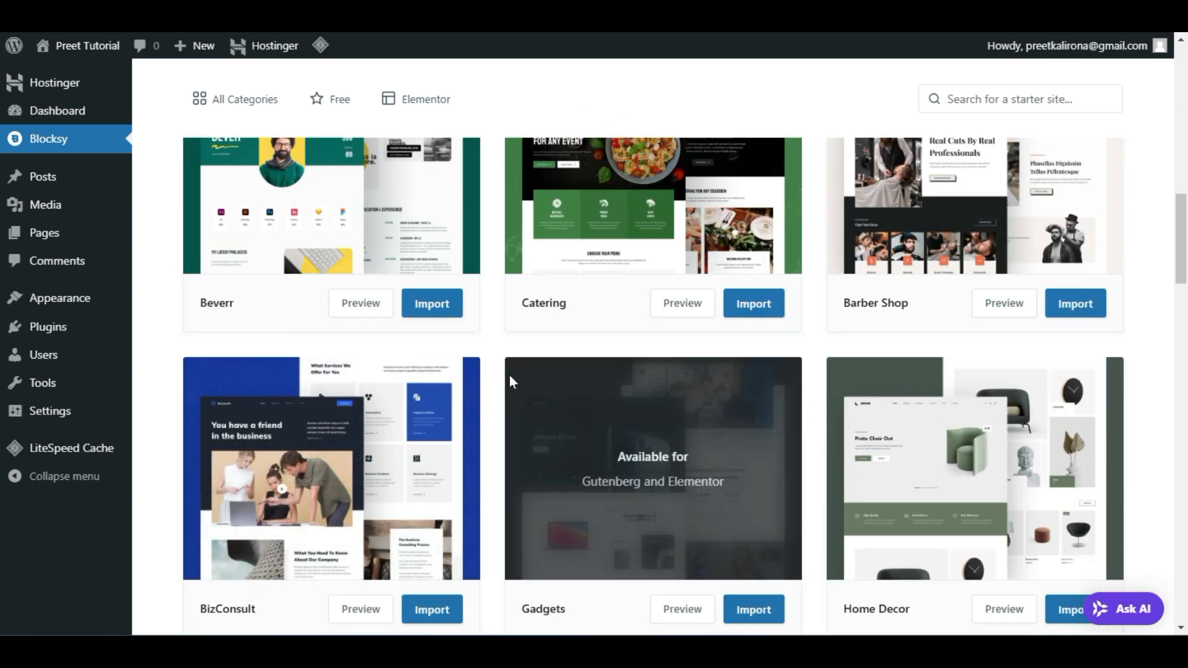
scroll(499, 499, "down", 13)
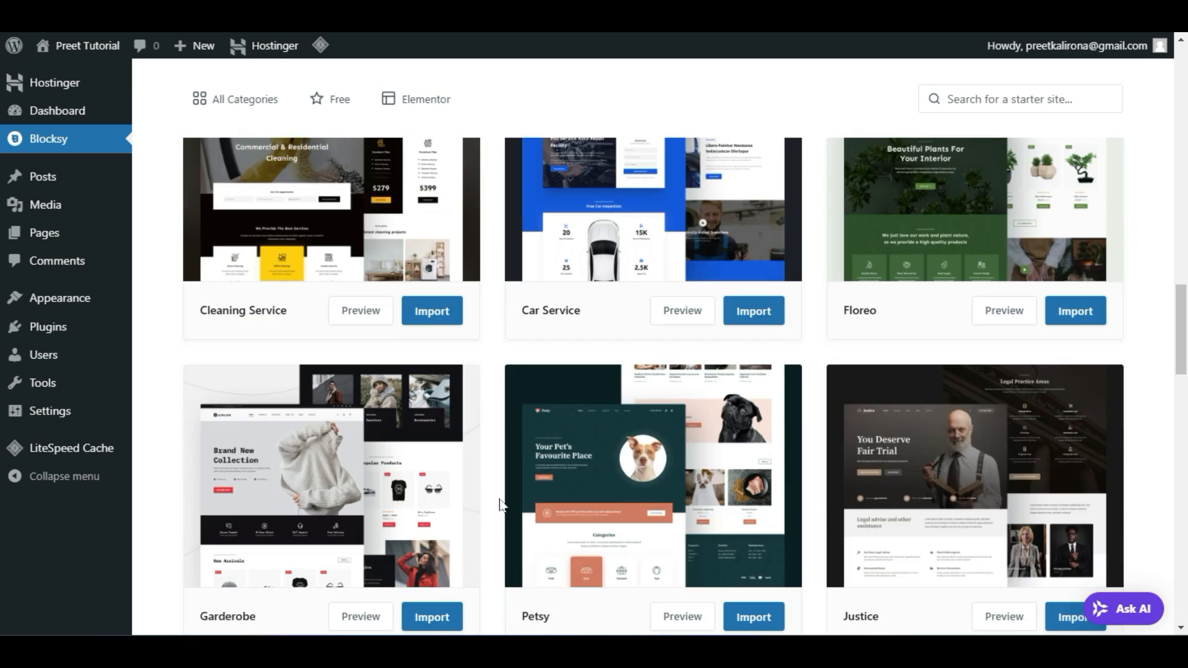
scroll(499, 499, "up", 6)
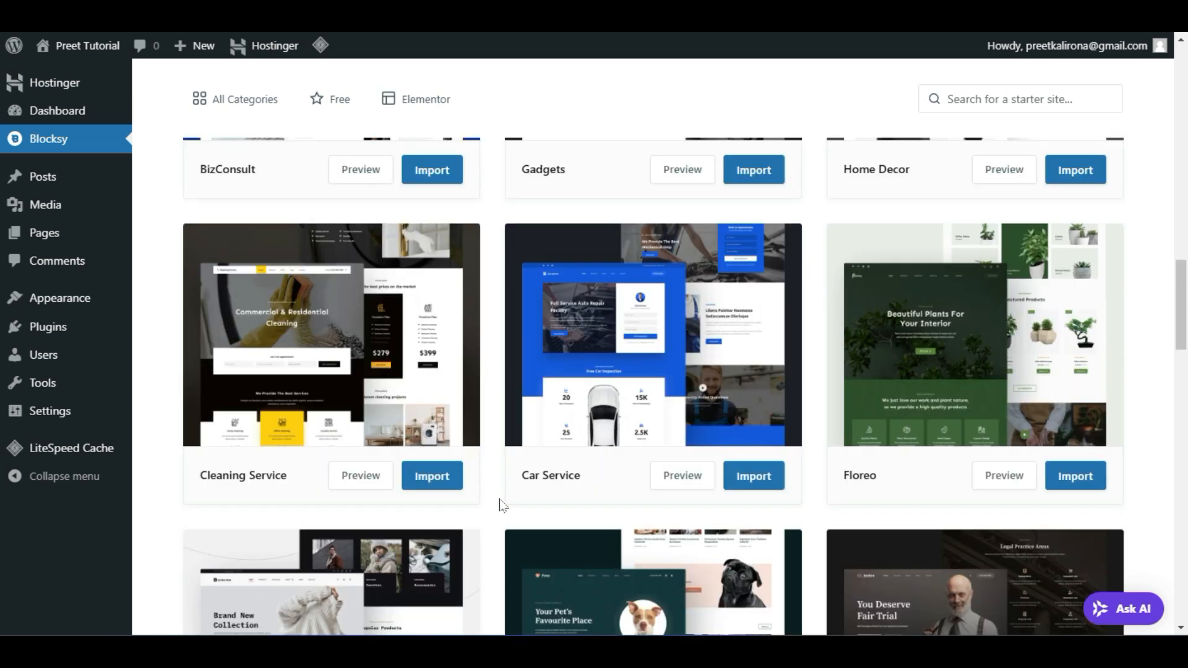
scroll(501, 504, "down", 7)
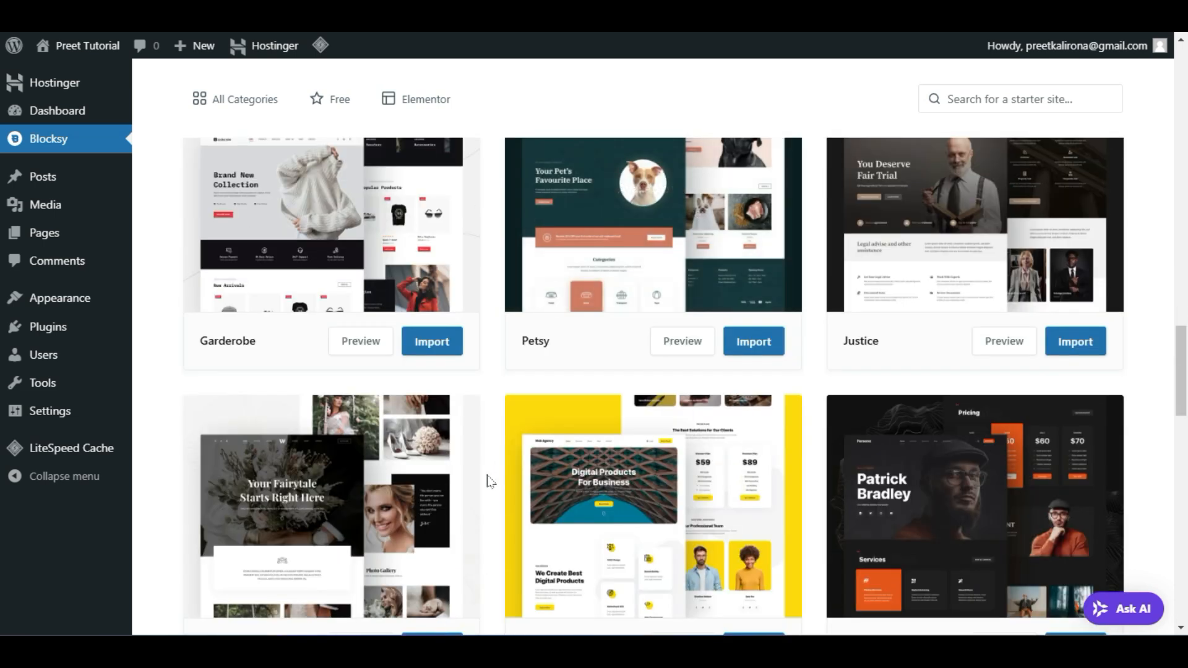
scroll(489, 481, "down", 4)
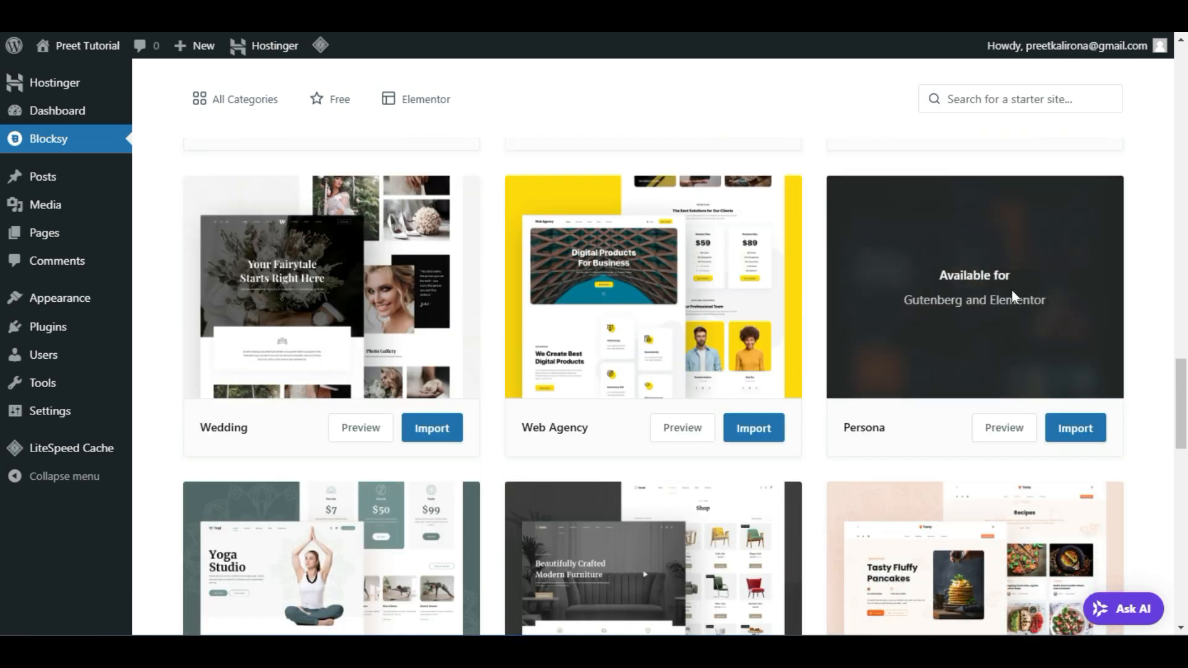
scroll(616, 435, "down", 6)
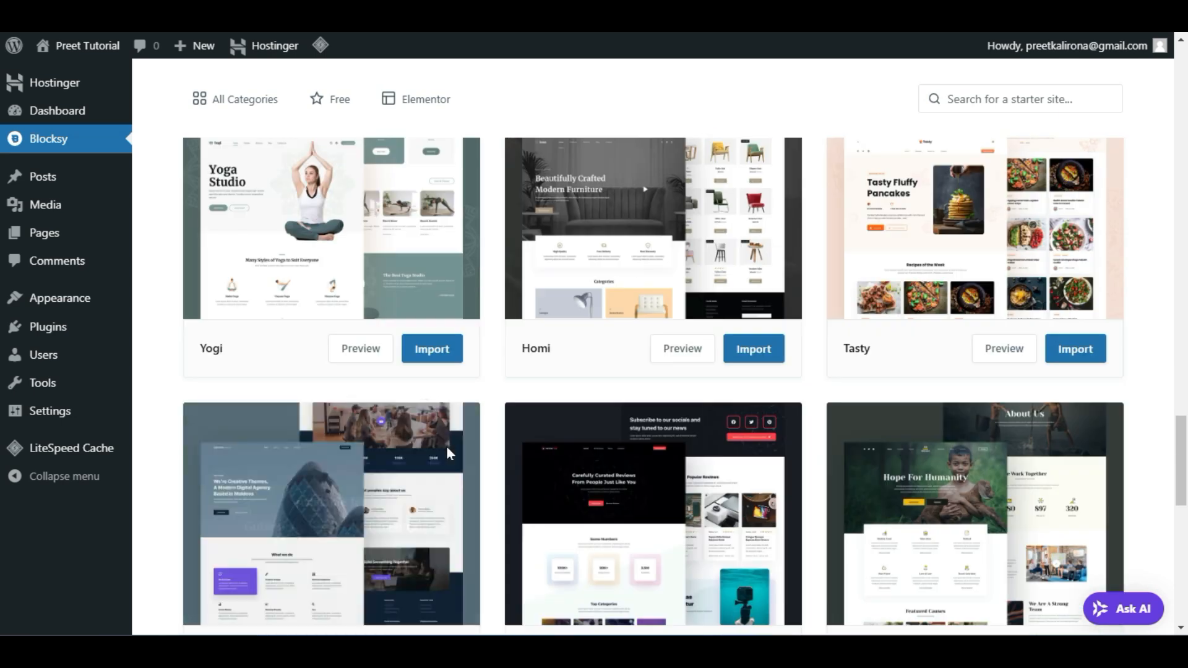
scroll(510, 444, "down", 5)
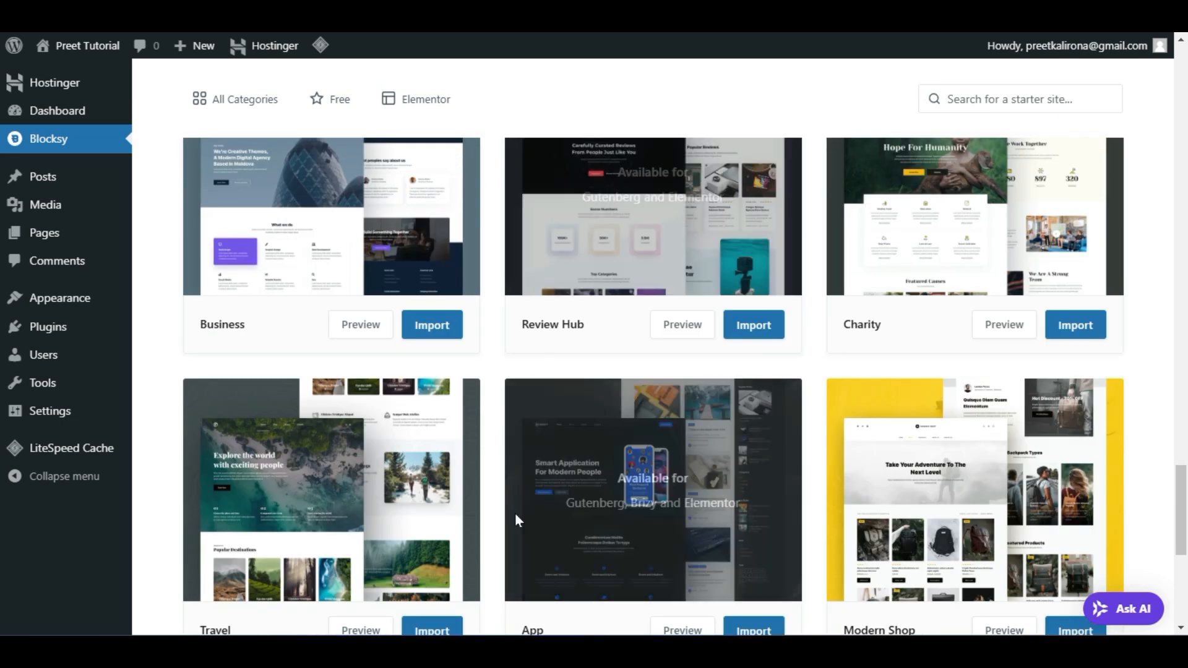
scroll(477, 506, "up", 3)
scroll(478, 505, "up", 1)
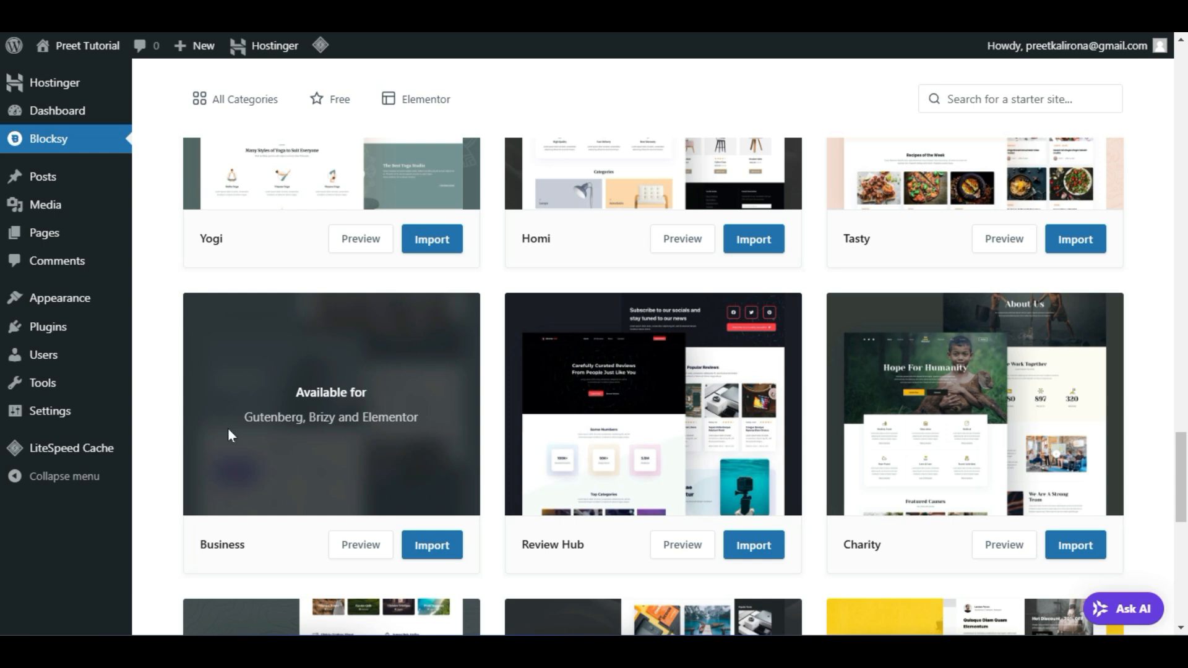
scroll(323, 391, "down", 3)
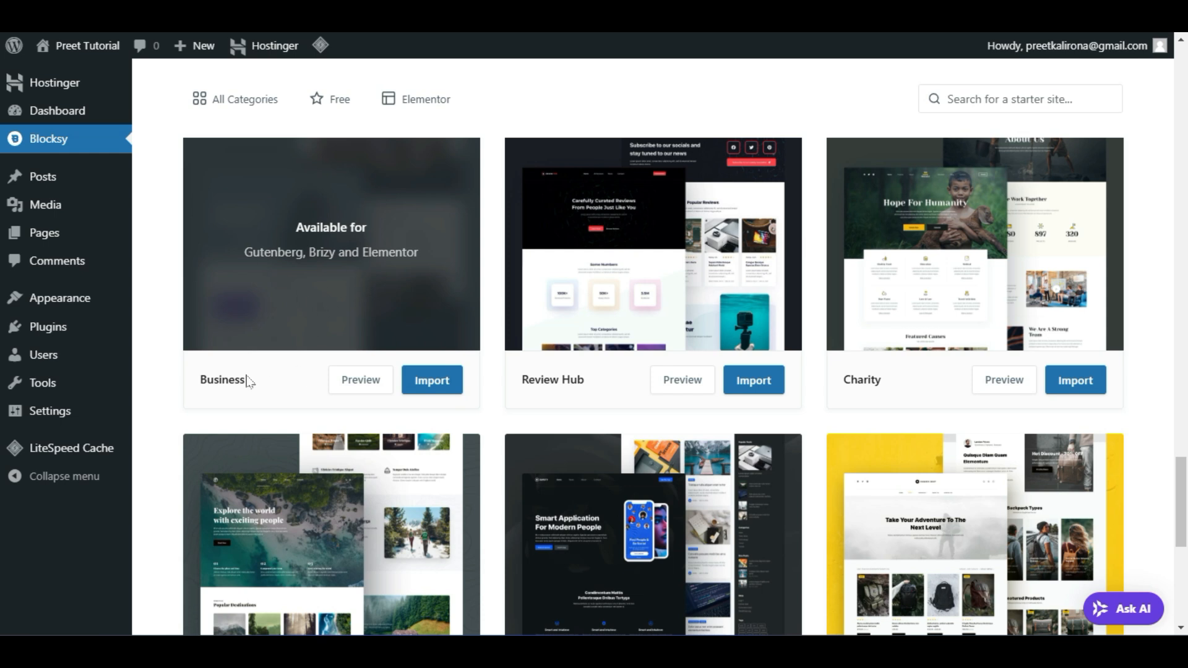
Start importing the Business starter site
double_click(213, 378)
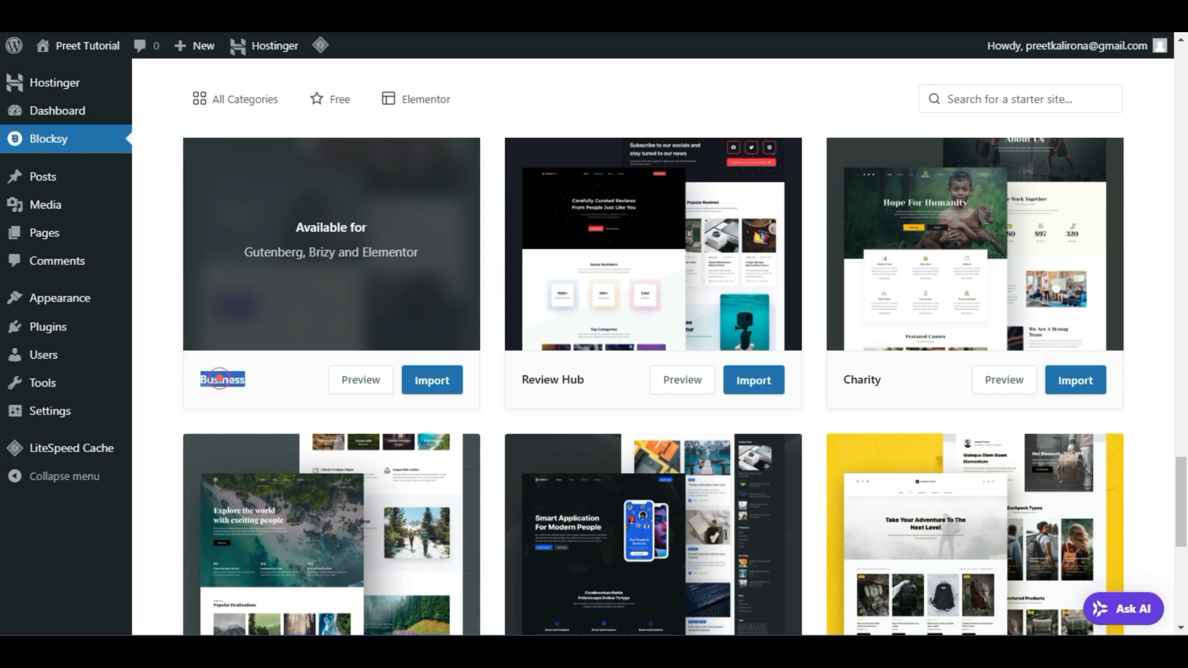
left_click(477, 406)
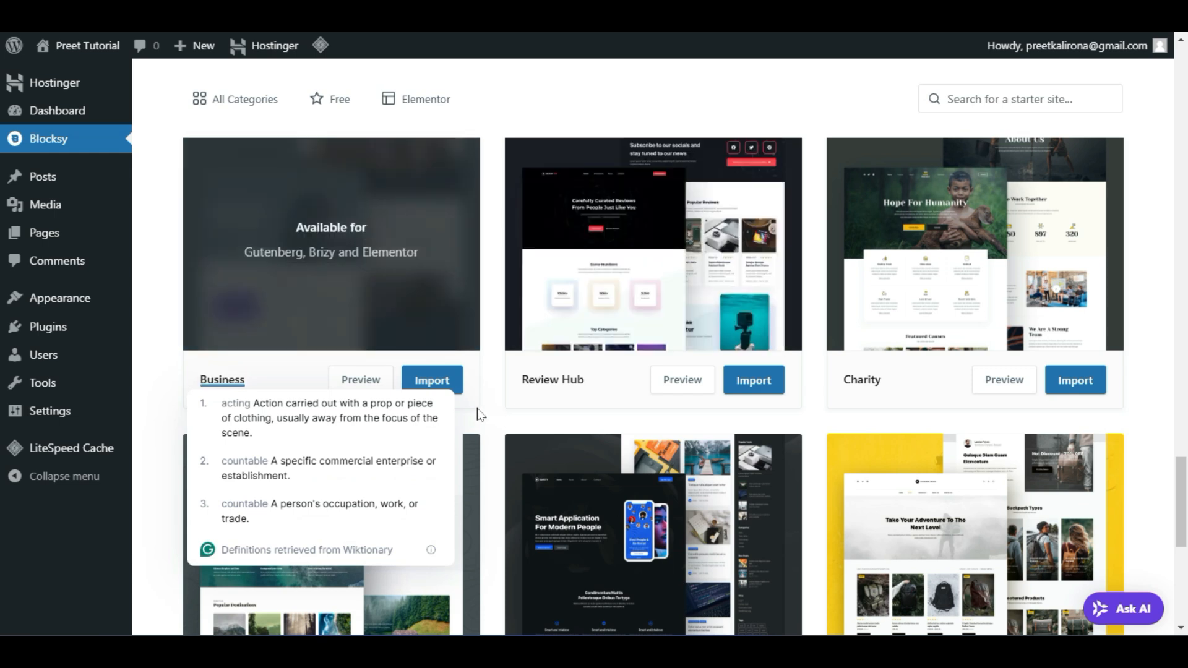
left_click(445, 386)
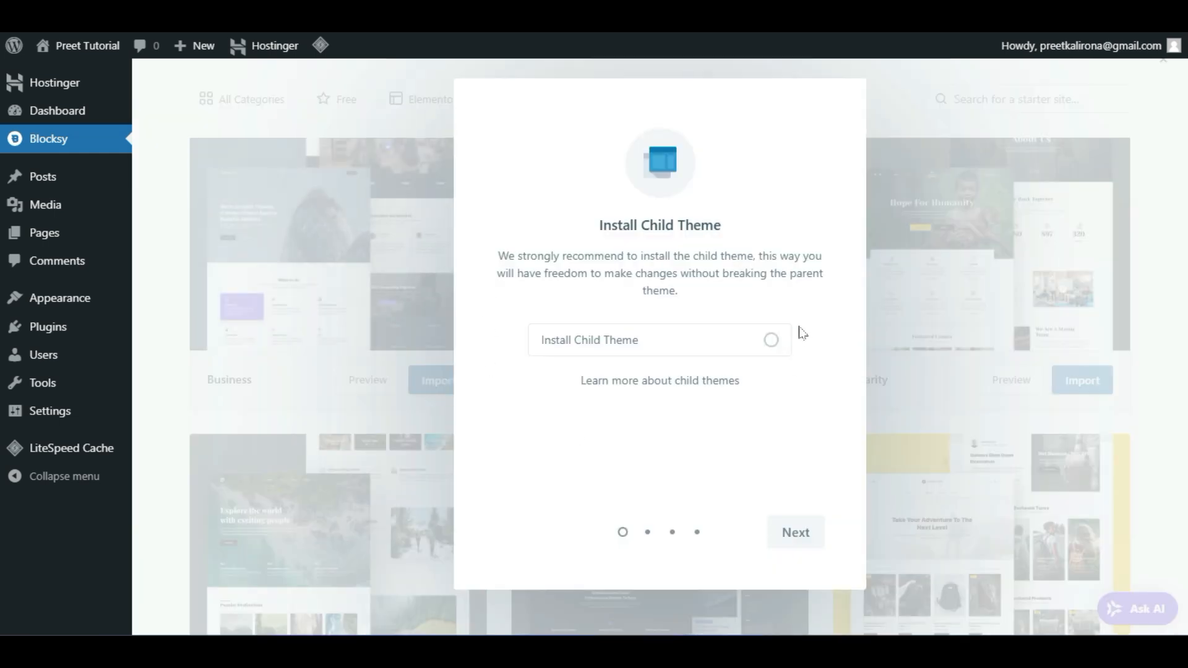
Turn on Install Child Theme and advance to the page builder step with Elementor
left_click(776, 346)
left_click(790, 536)
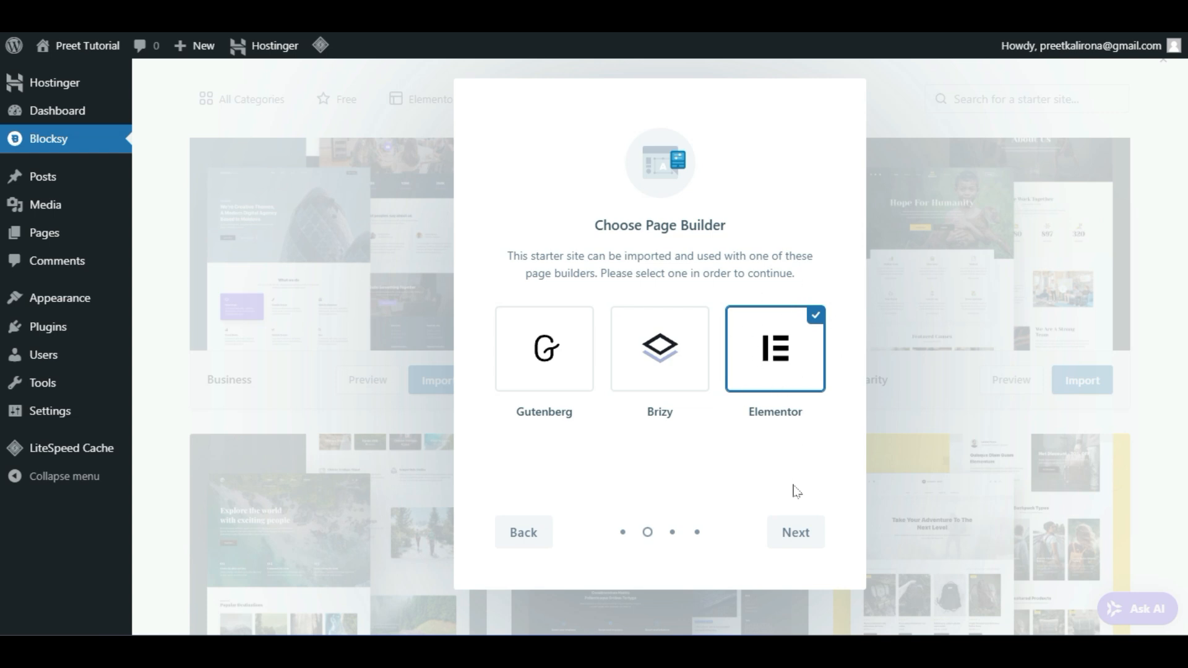
Keep the Elementor and WPForms plugins ticked and continue to the Import Content step
left_click(794, 524)
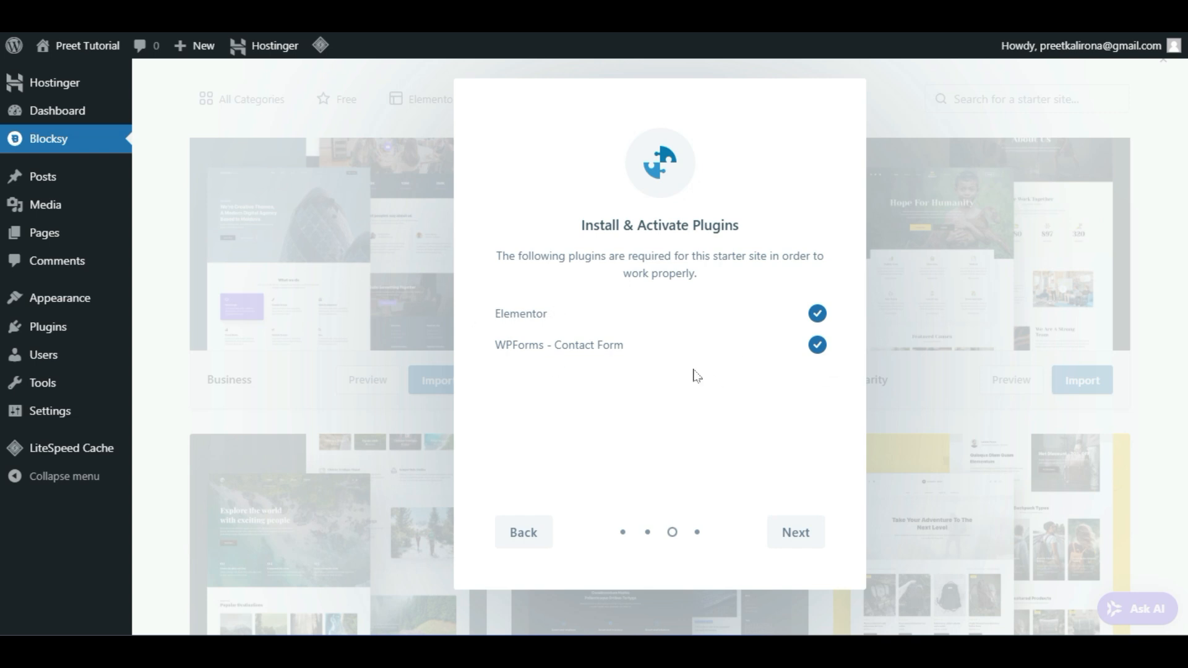
left_click_drag(497, 317, 565, 326)
left_click_drag(481, 344, 622, 359)
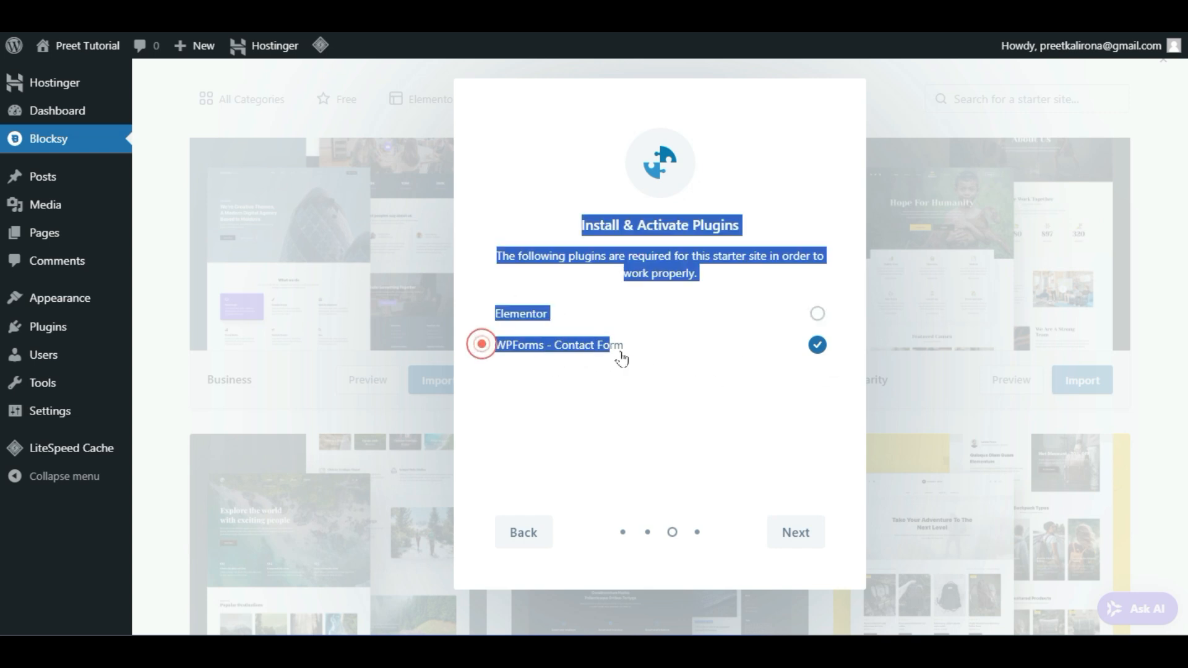
left_click(625, 390)
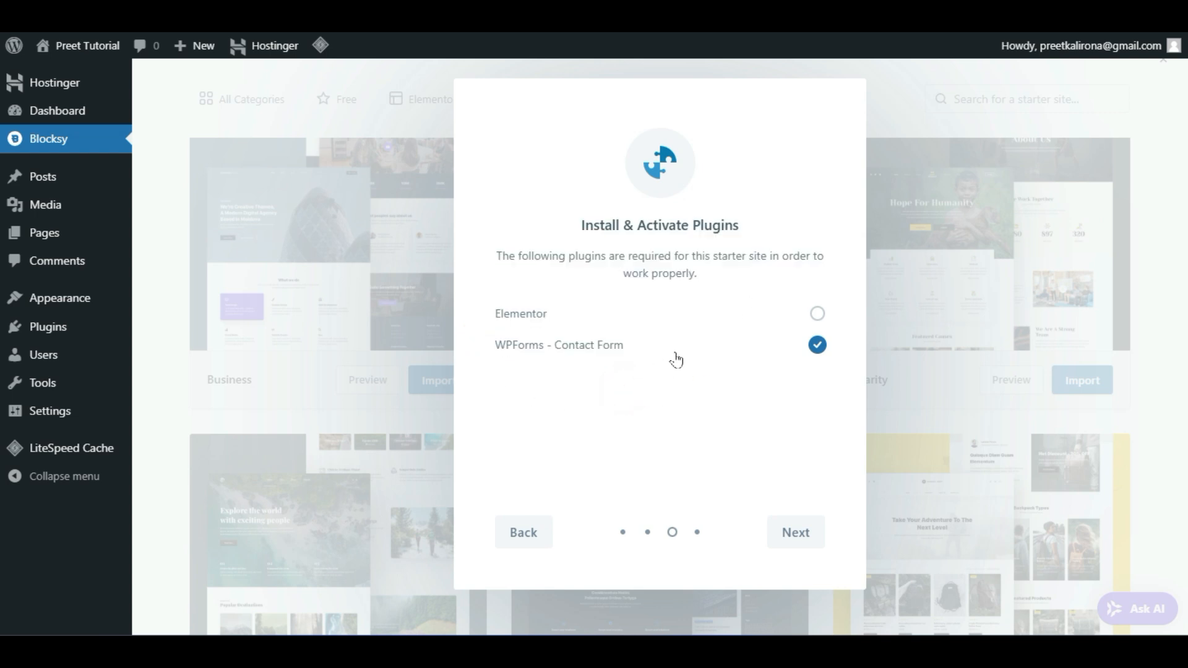
left_click(817, 315)
left_click(799, 532)
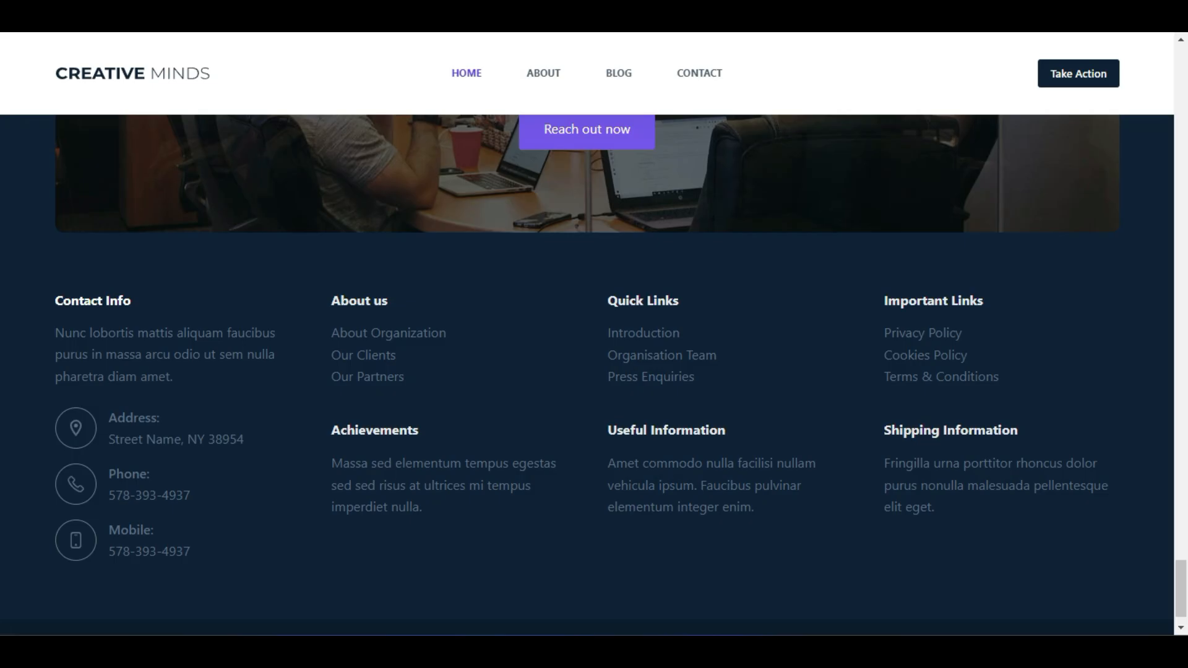
Scroll through the Creative Minds demo blog page
scroll(911, 290, "up", 15)
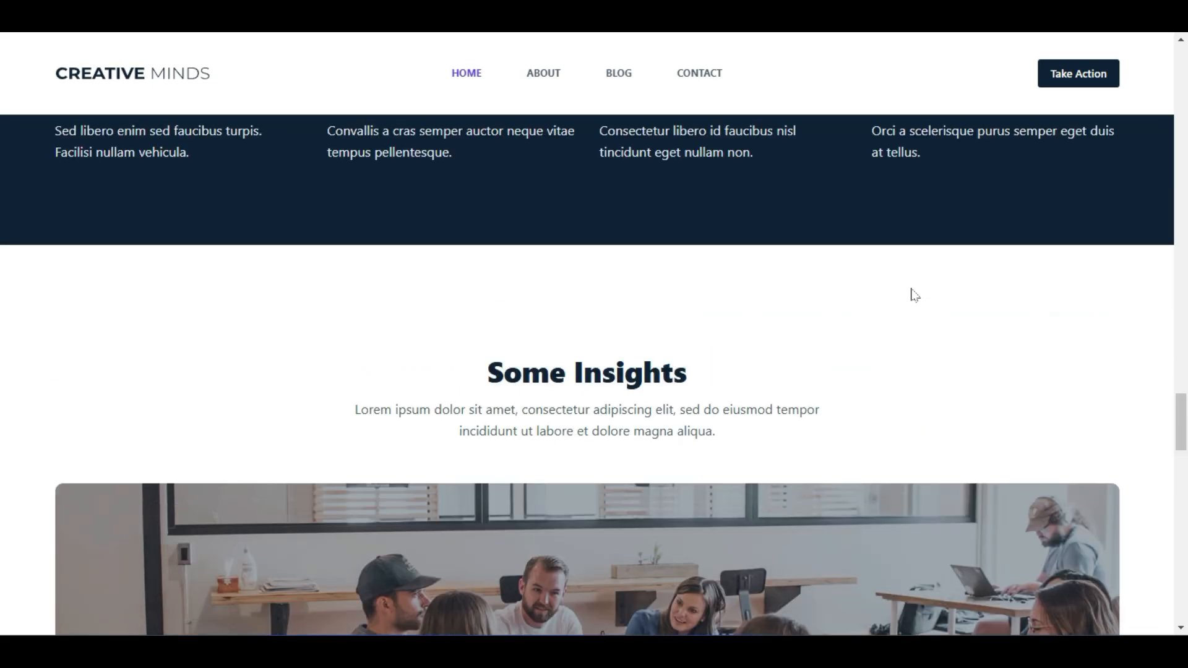
scroll(914, 295, "up", 20)
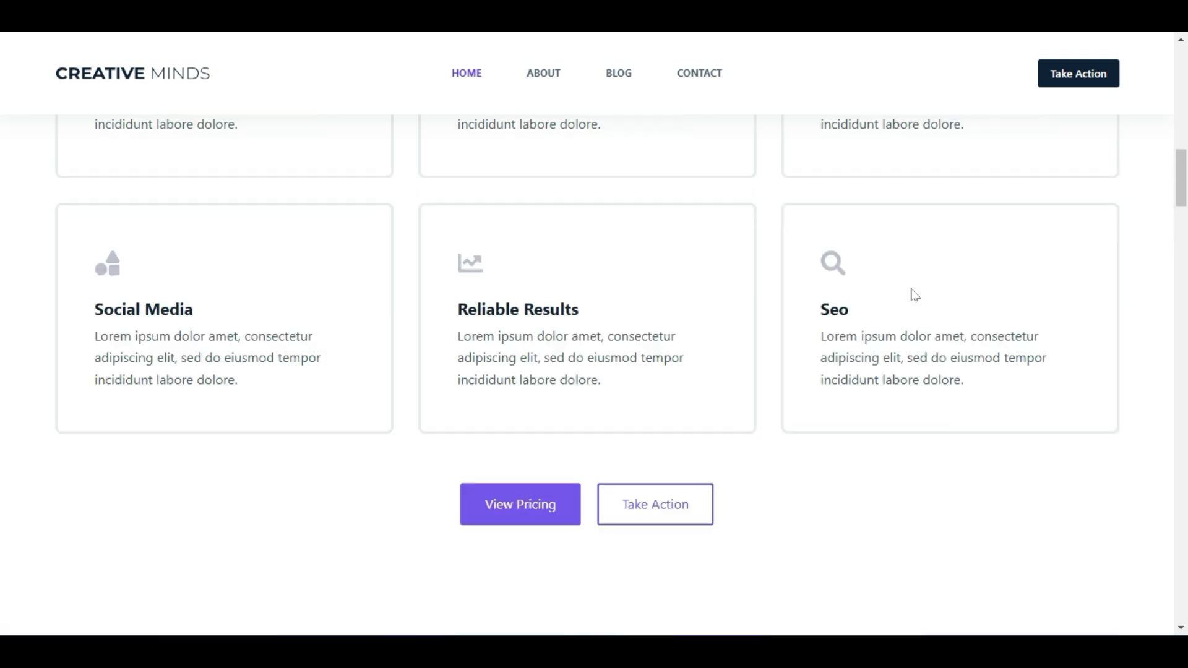
scroll(914, 295, "up", 15)
scroll(914, 295, "down", 4)
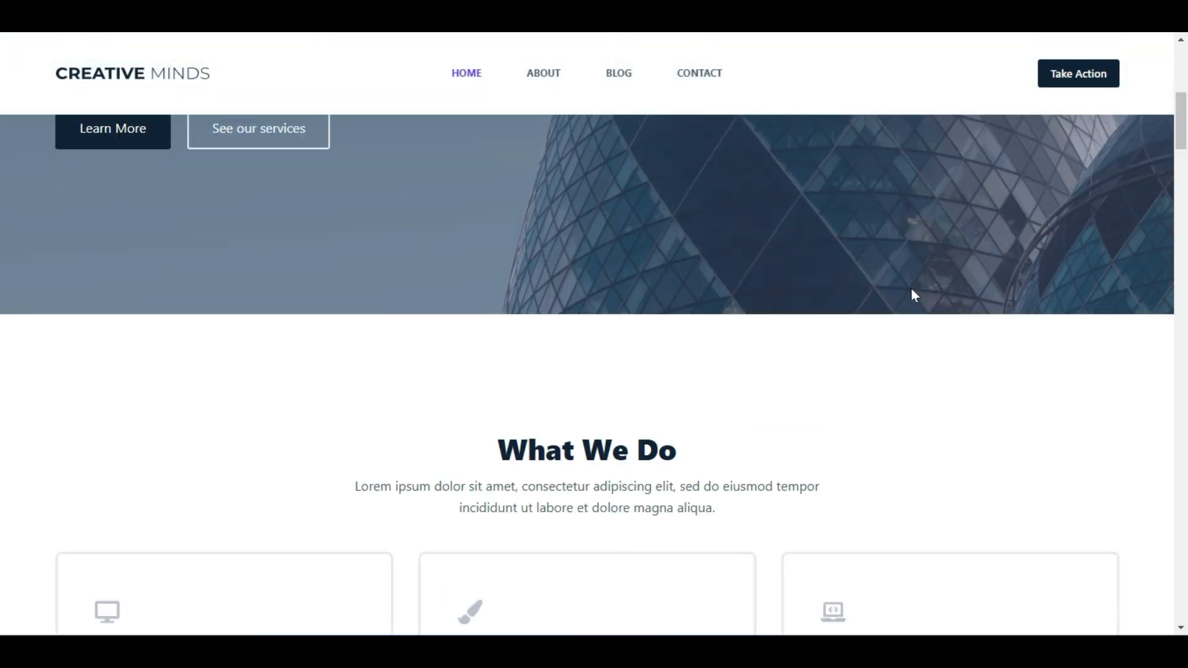
scroll(915, 295, "down", 6)
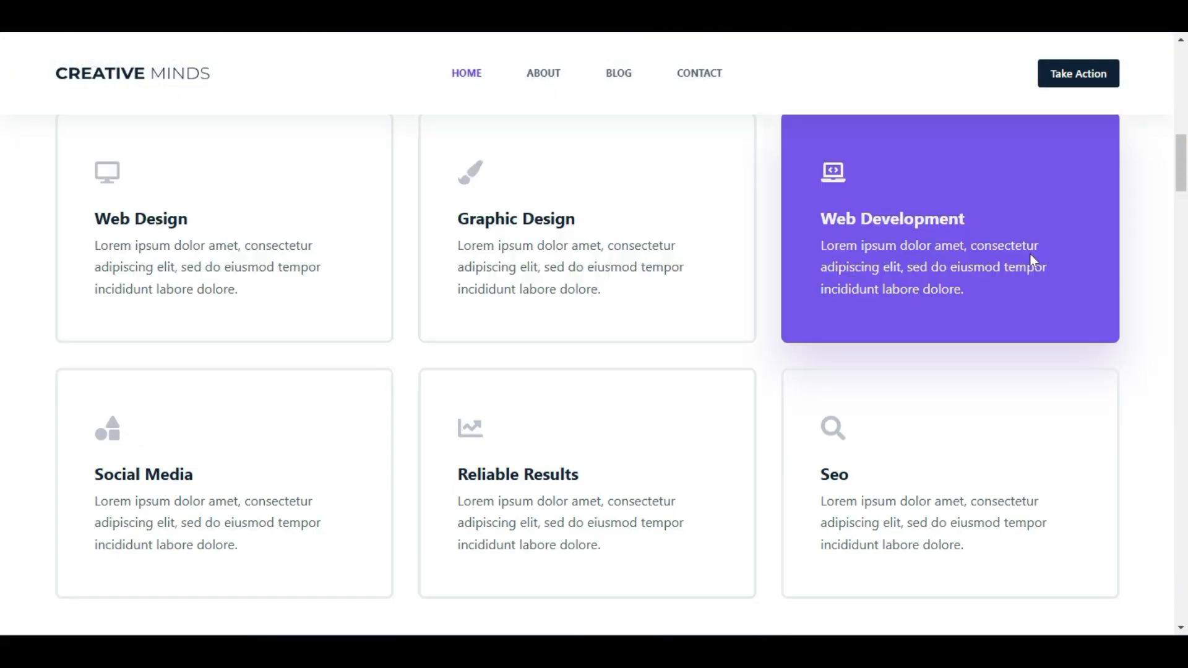
scroll(1031, 260, "down", 4)
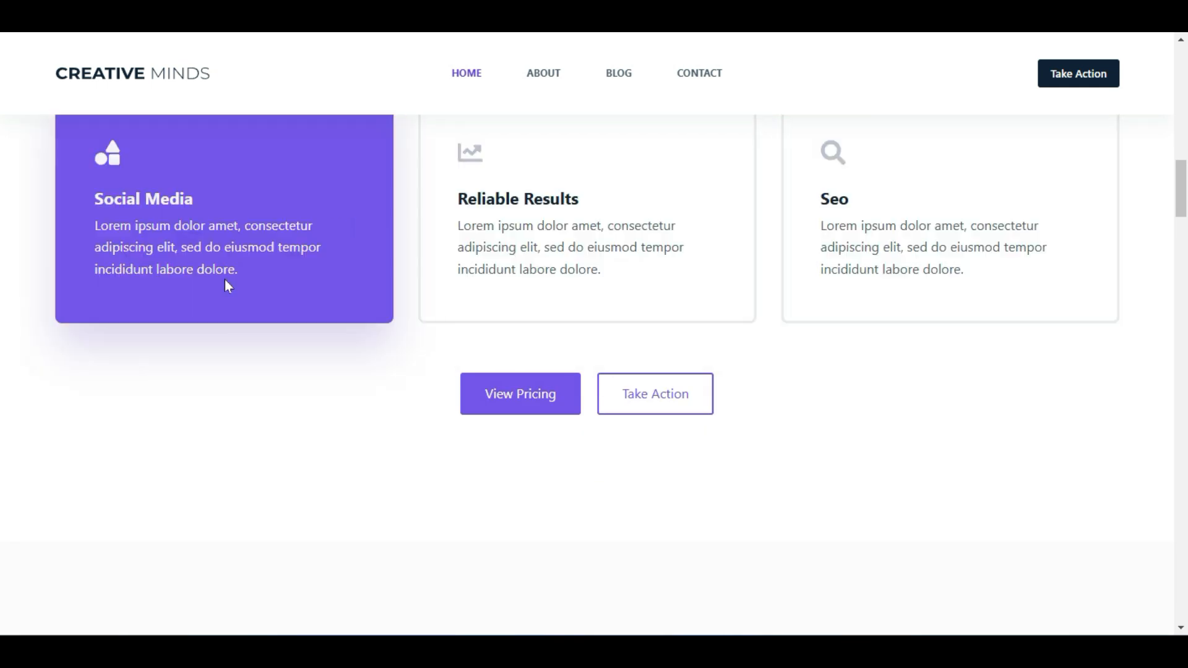
scroll(224, 280, "up", 6)
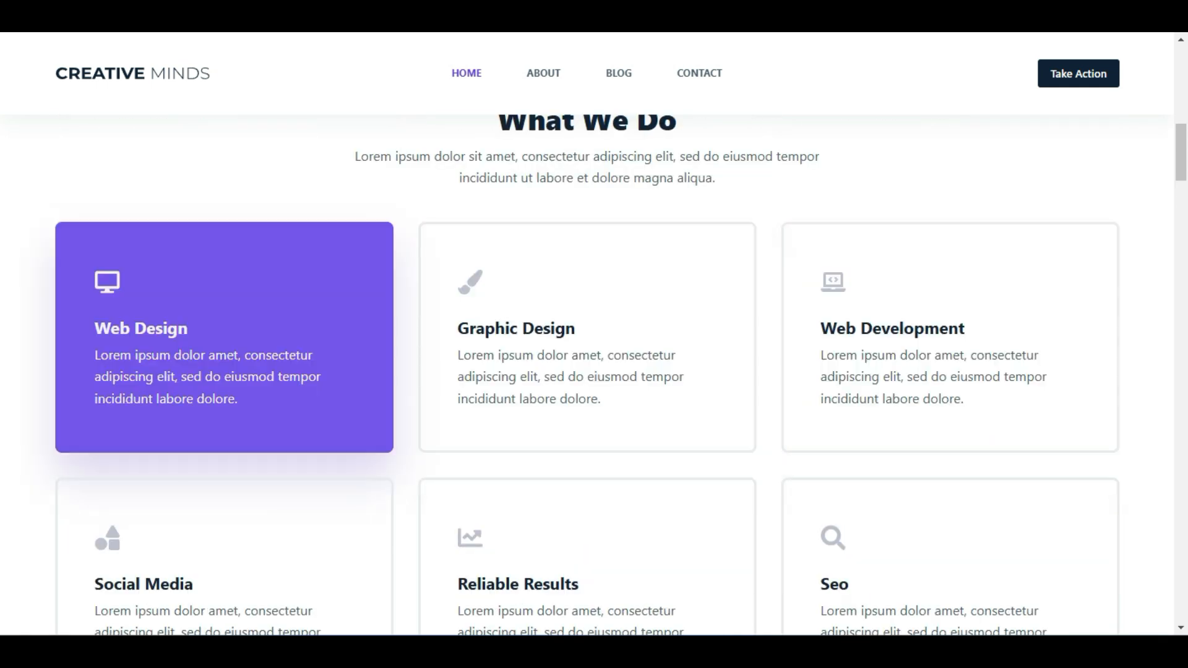
scroll(325, 453, "up", 8)
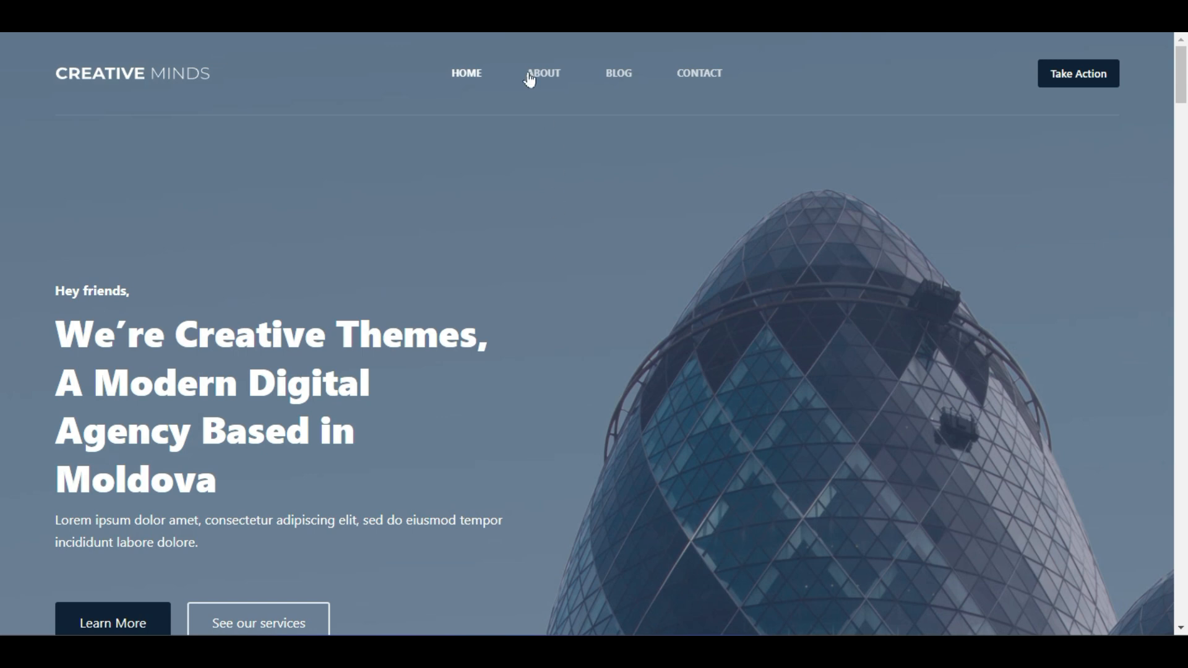
scroll(822, 306, "down", 1)
scroll(376, 471, "up", 1)
Visit the demo's About, Blog and Contact pages, then return to Blog and scroll it
left_click(550, 72)
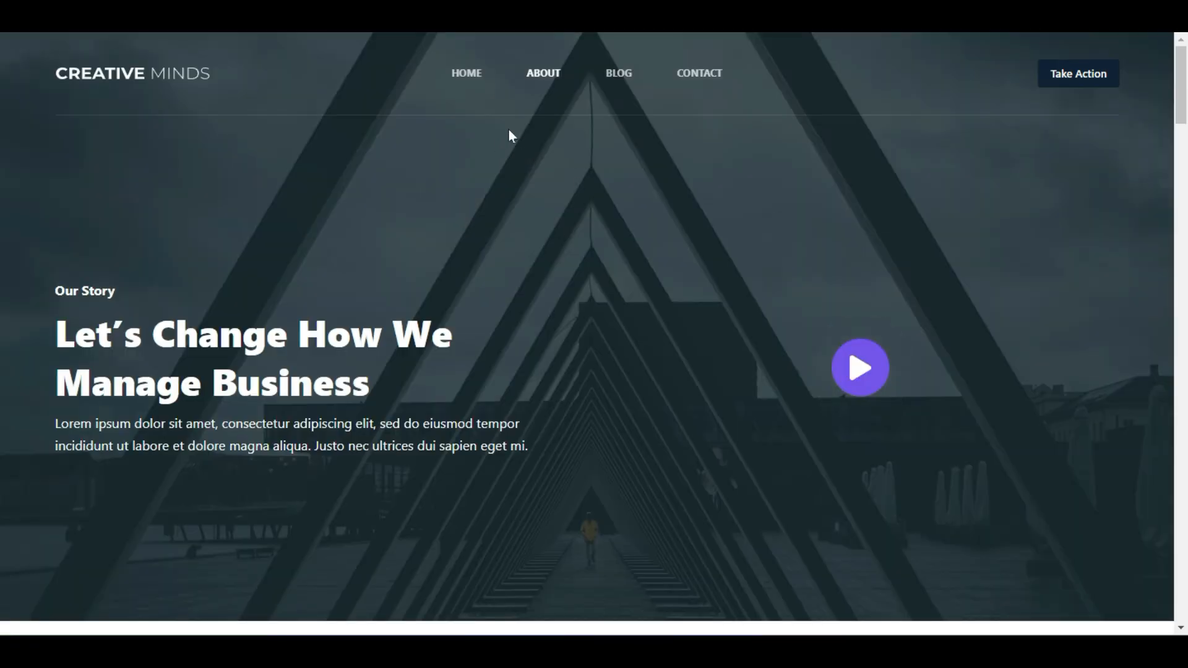
left_click(623, 79)
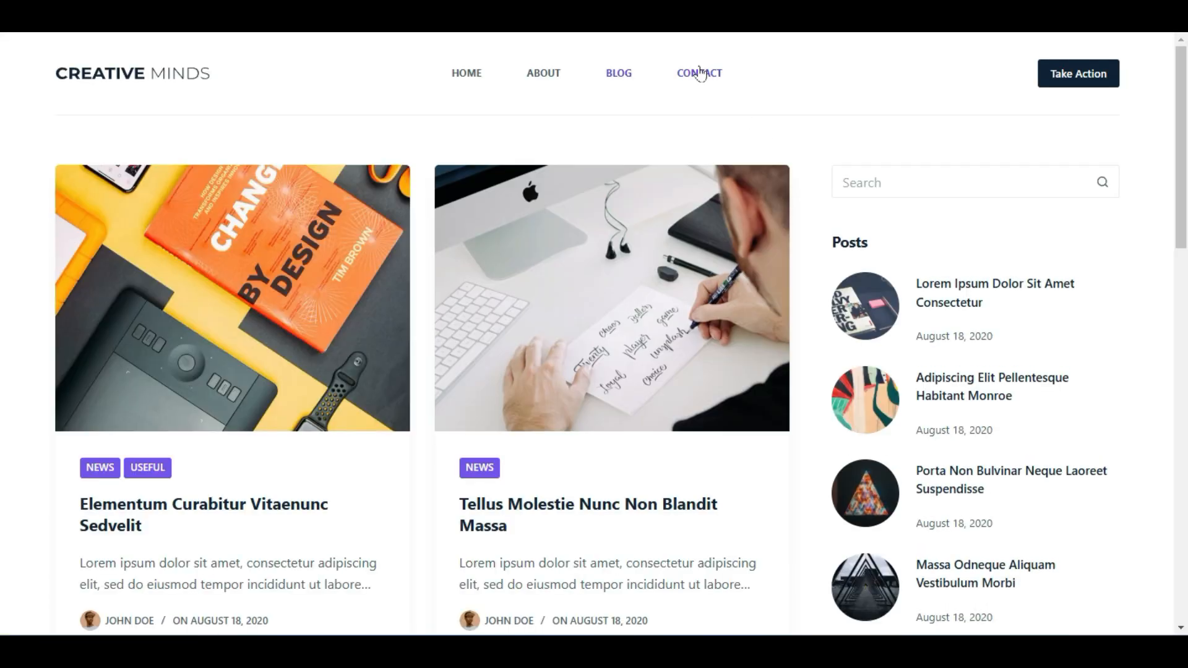
left_click(702, 71)
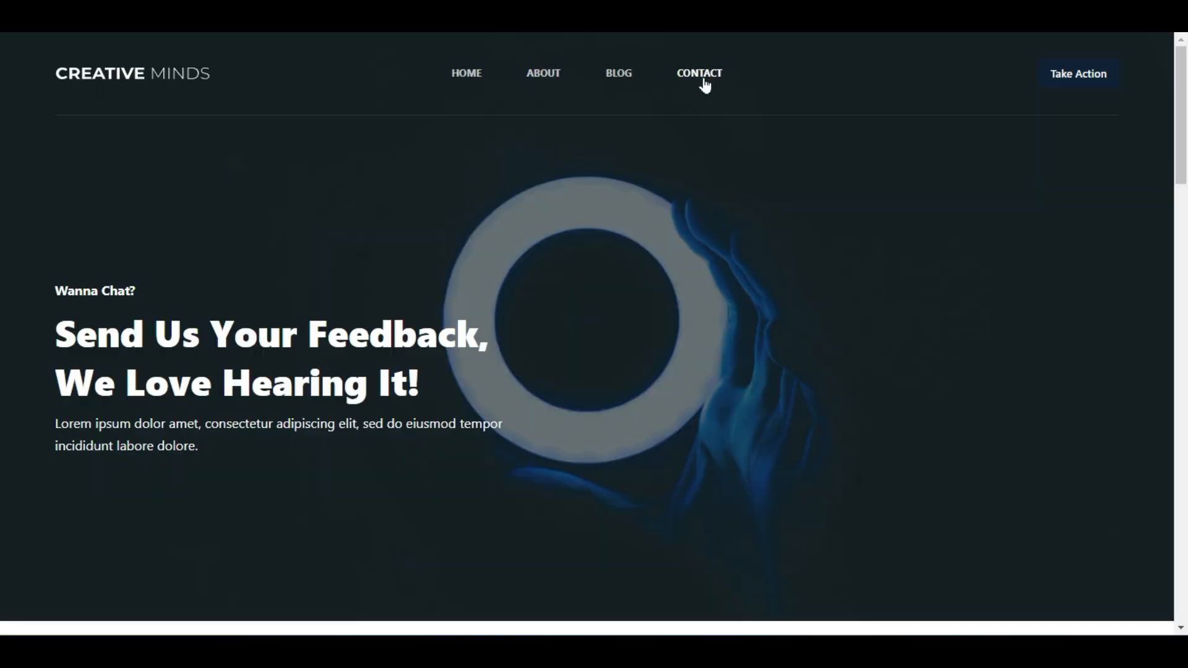
left_click(615, 77)
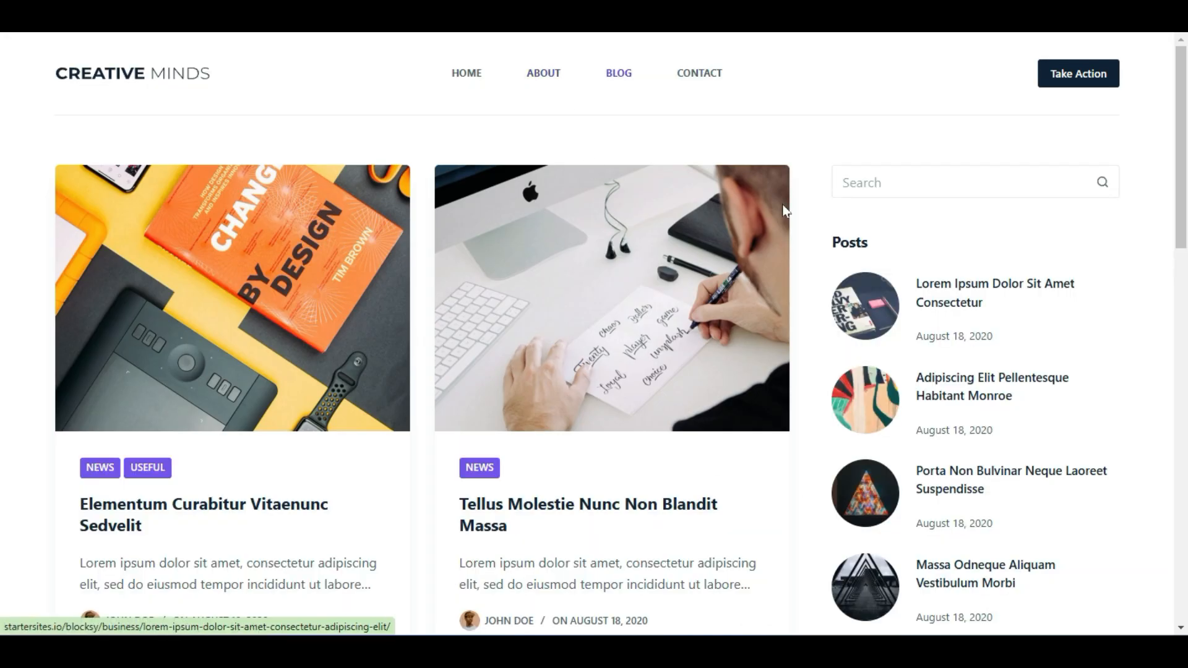
scroll(504, 454, "down", 5)
scroll(504, 453, "up", 5)
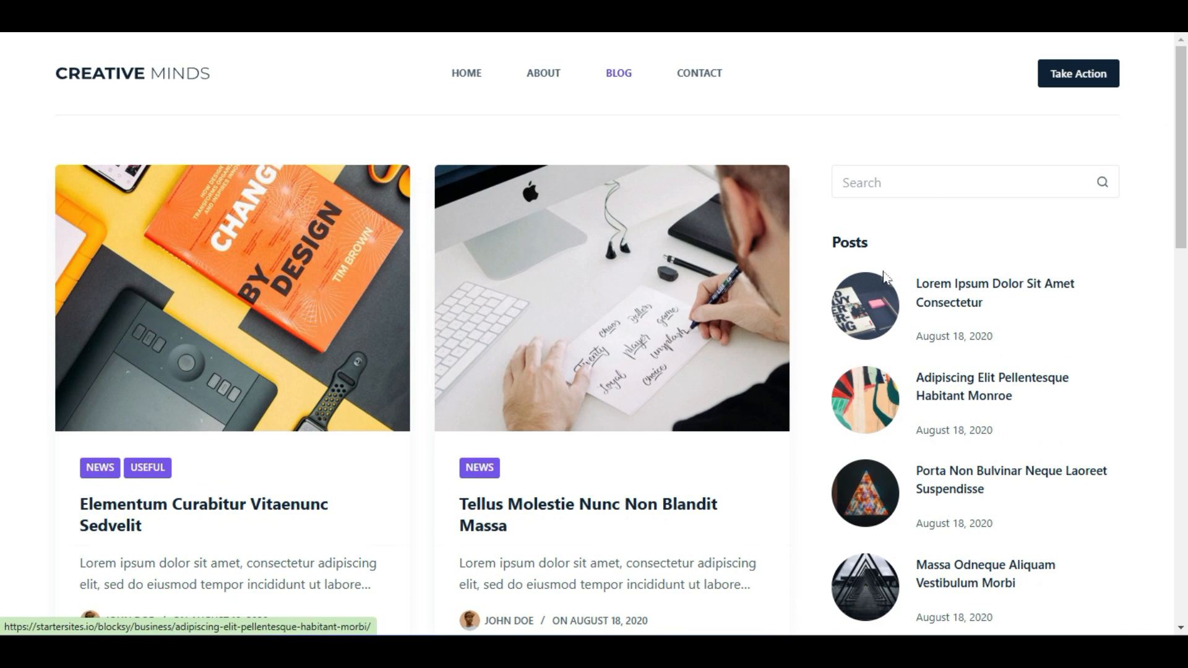
scroll(1039, 344, "down", 5)
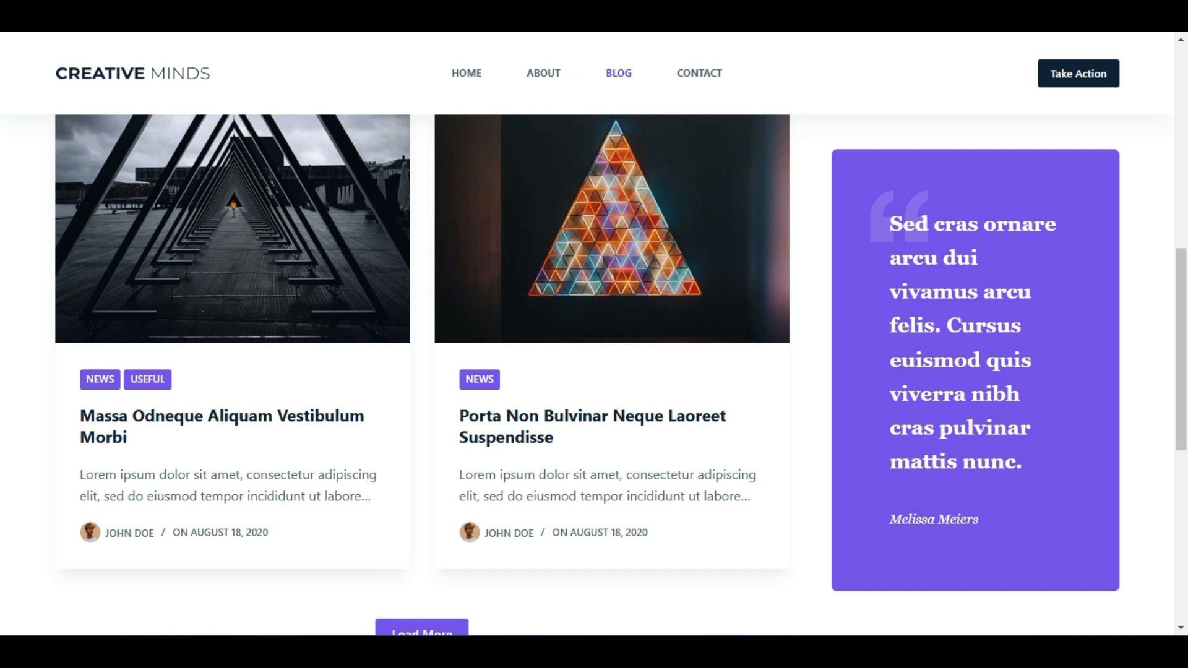
scroll(1039, 454, "down", 5)
scroll(1039, 454, "up", 6)
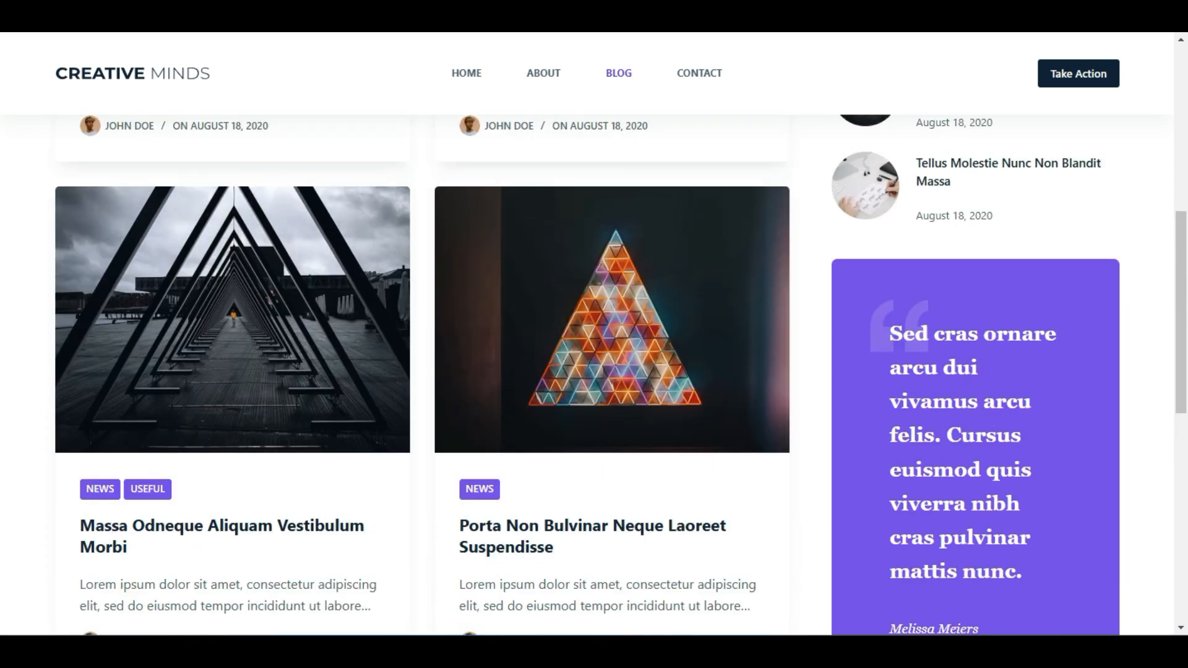
scroll(957, 421, "up", 7)
Open the demo homepage via HOME and scroll down through the service cards
left_click(466, 74)
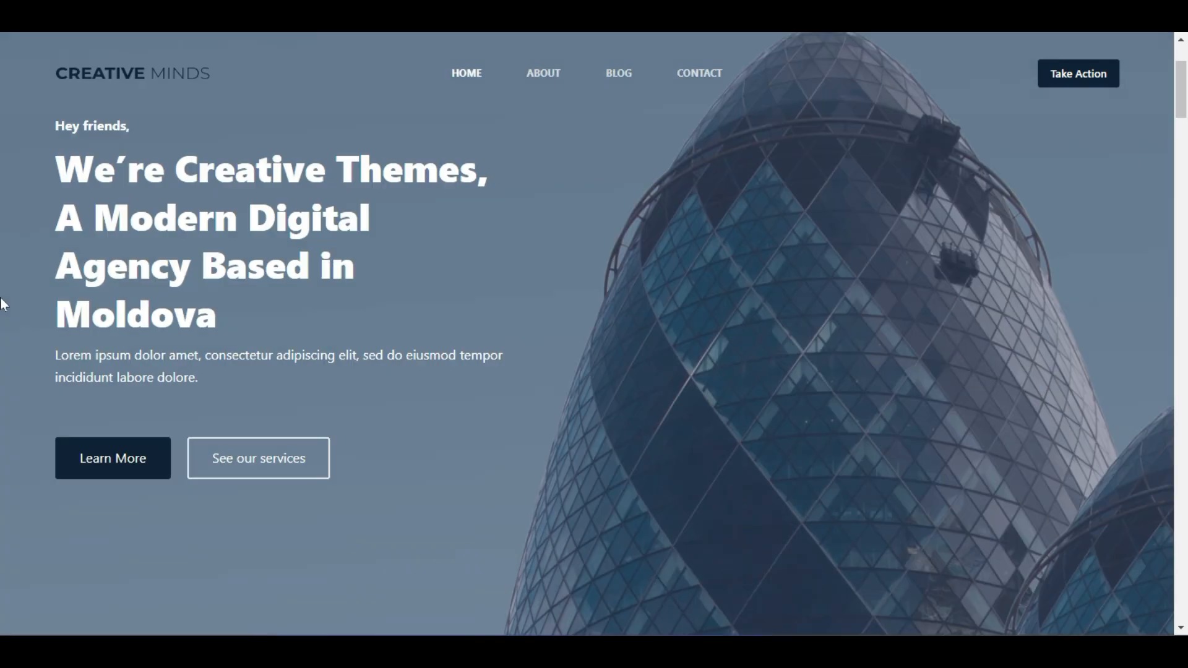
scroll(4, 303, "down", 3)
scroll(4, 303, "up", 5)
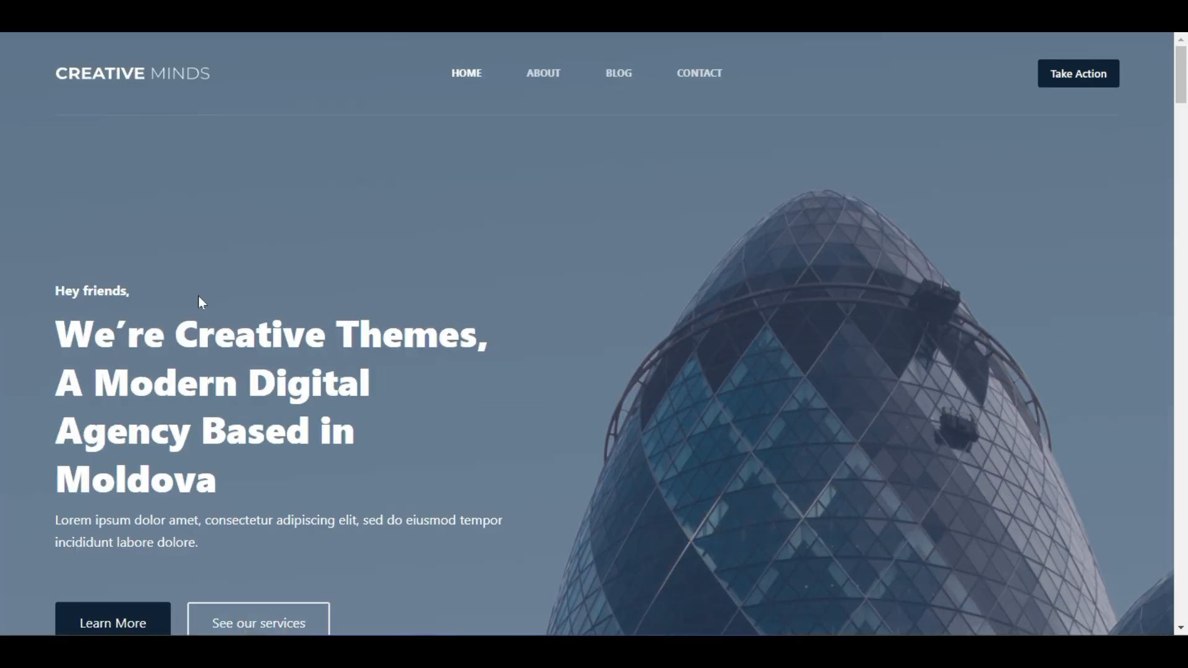
scroll(201, 302, "down", 10)
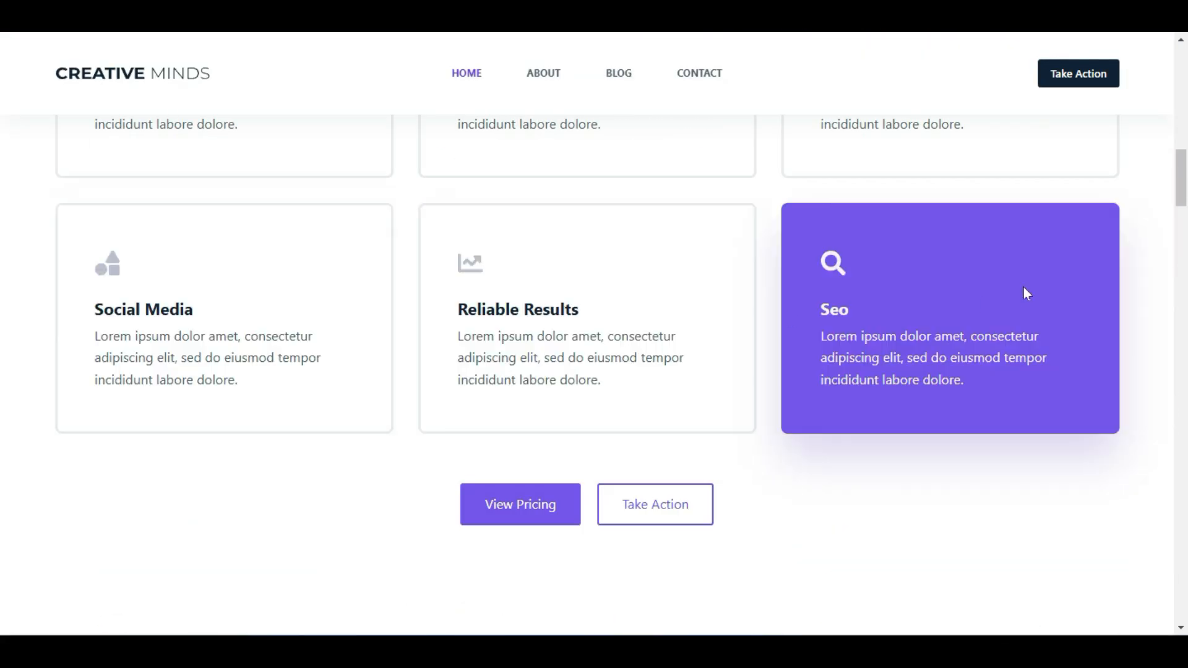
scroll(1026, 400, "down", 10)
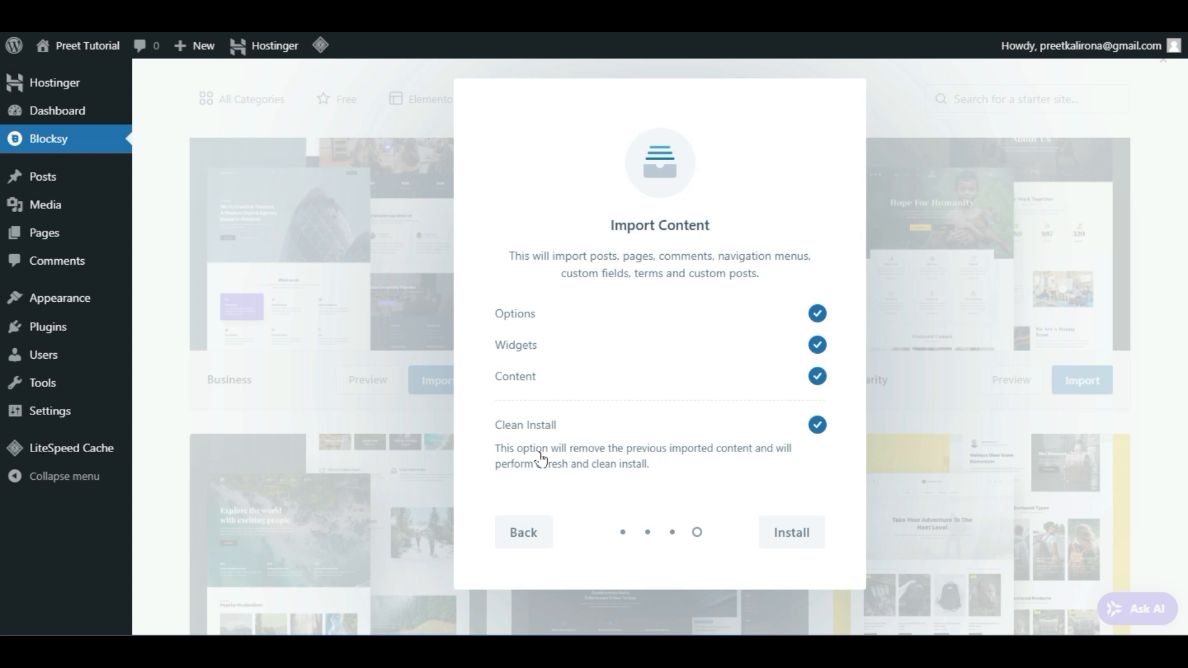
Import the Business starter site as a clean install, then view the live site
left_click(817, 424)
left_click(817, 425)
mouse_move(50, 334)
left_click(800, 538)
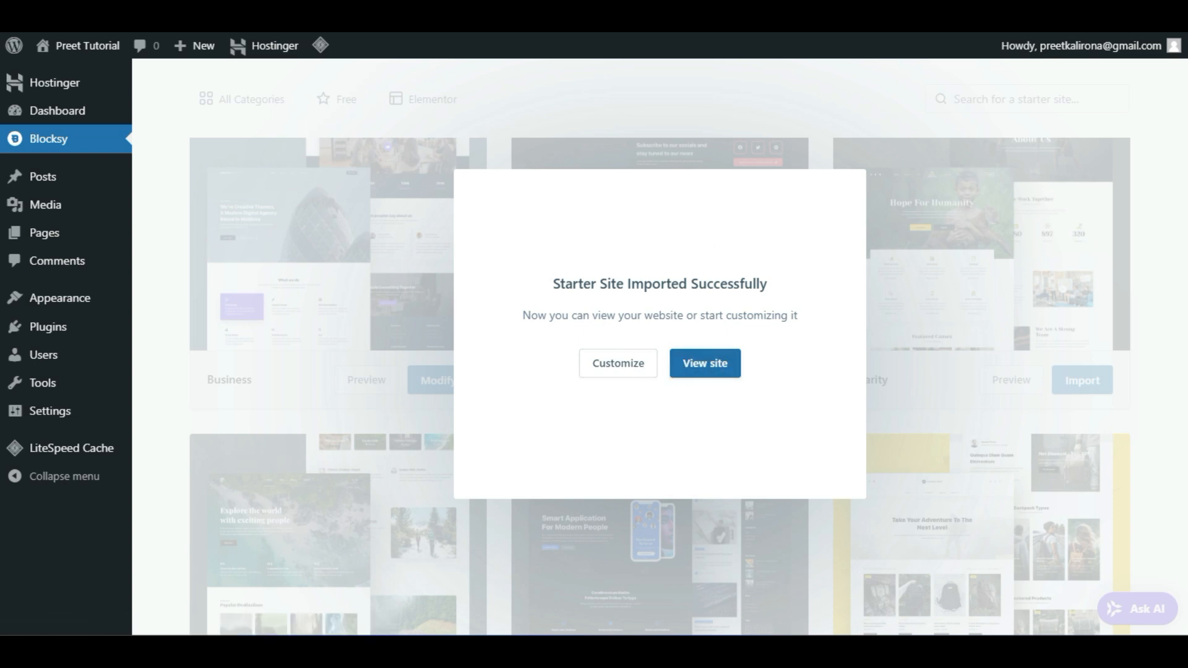
left_click(707, 366)
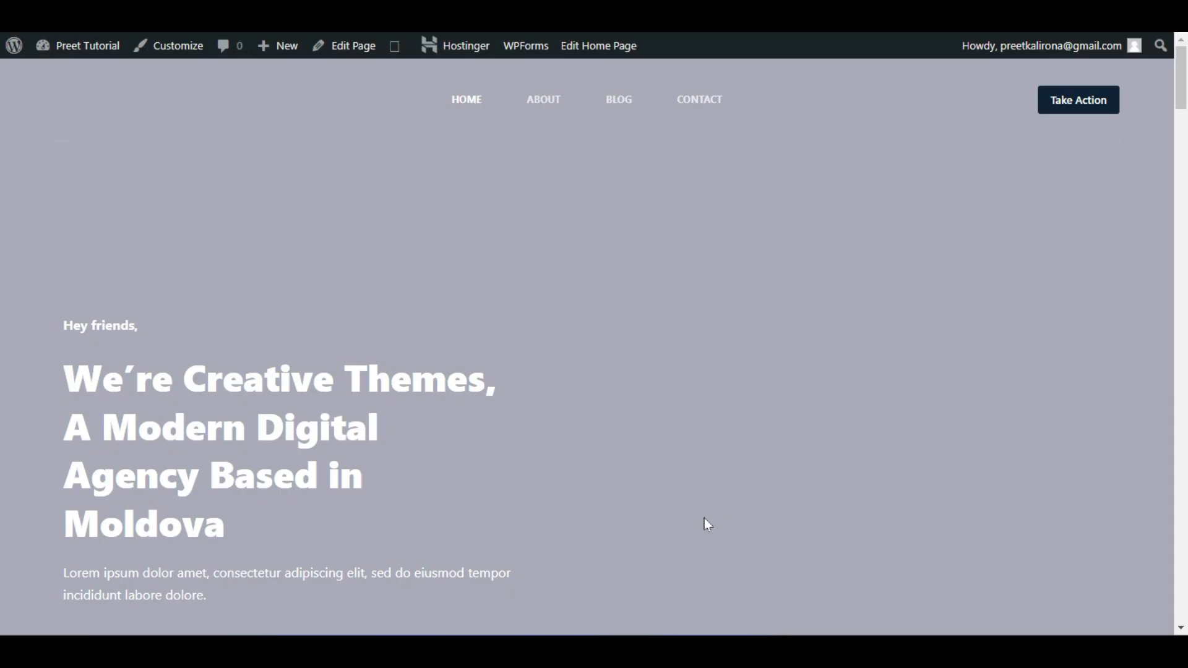
Scroll through the imported Creative Minds homepage from hero to footer
scroll(384, 373, "down", 8)
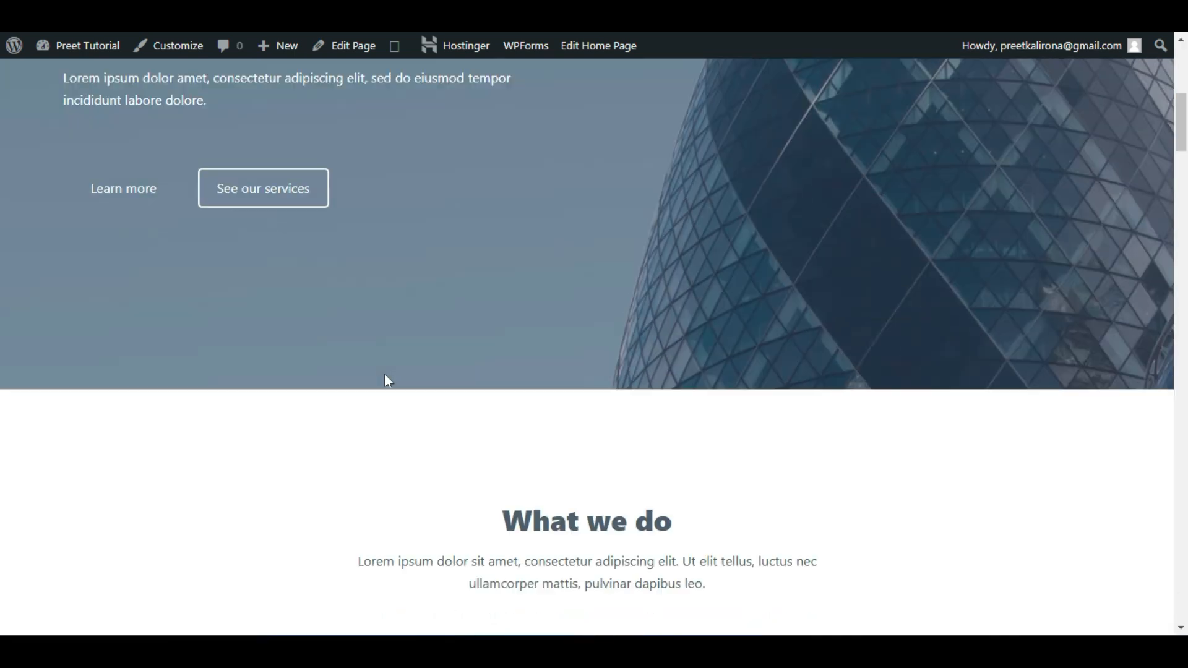
scroll(384, 373, "down", 4)
scroll(1116, 352, "down", 4)
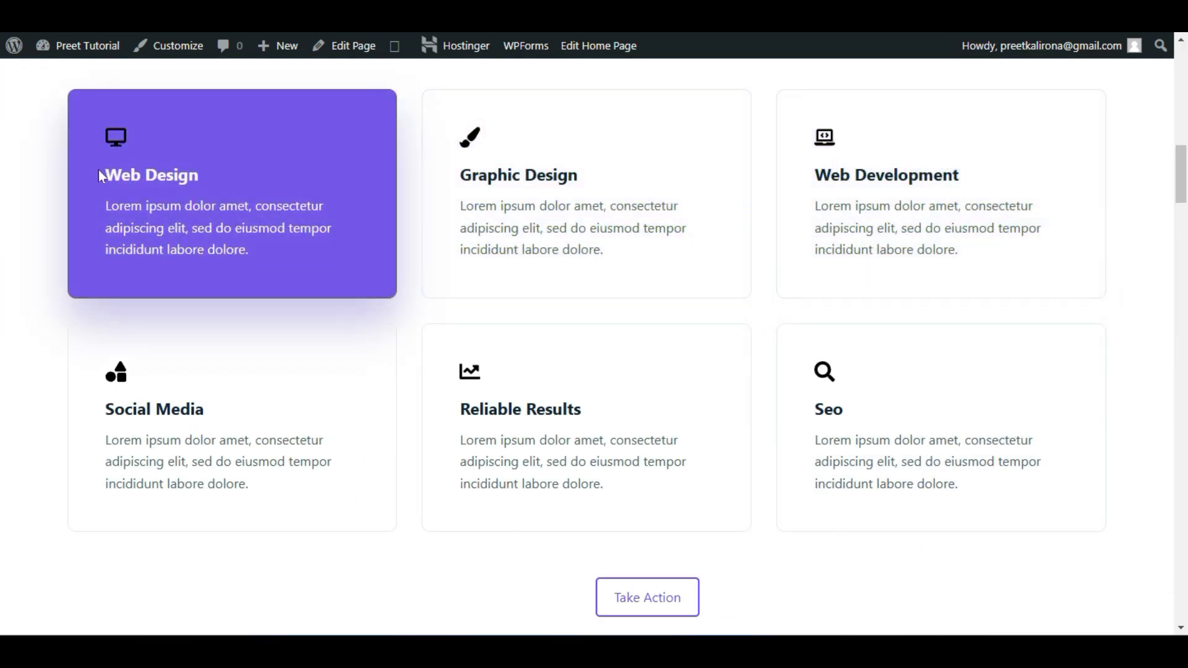
scroll(3, 371, "down", 5)
scroll(3, 383, "up", 8)
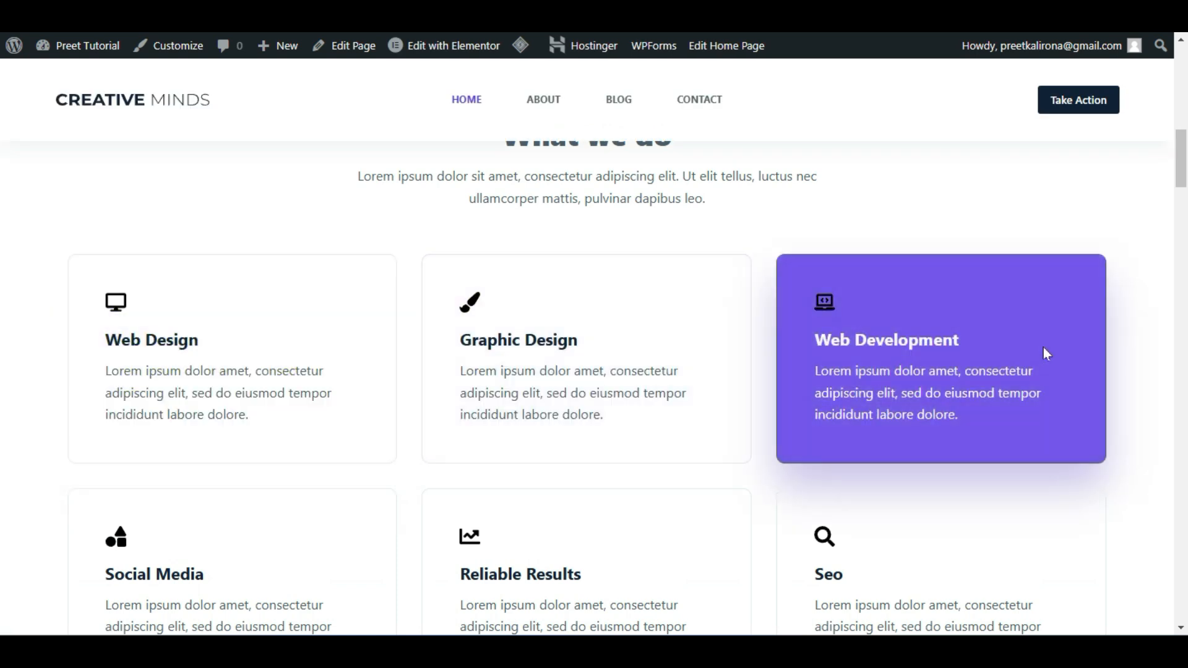
scroll(318, 313, "down", 3)
scroll(787, 456, "down", 4)
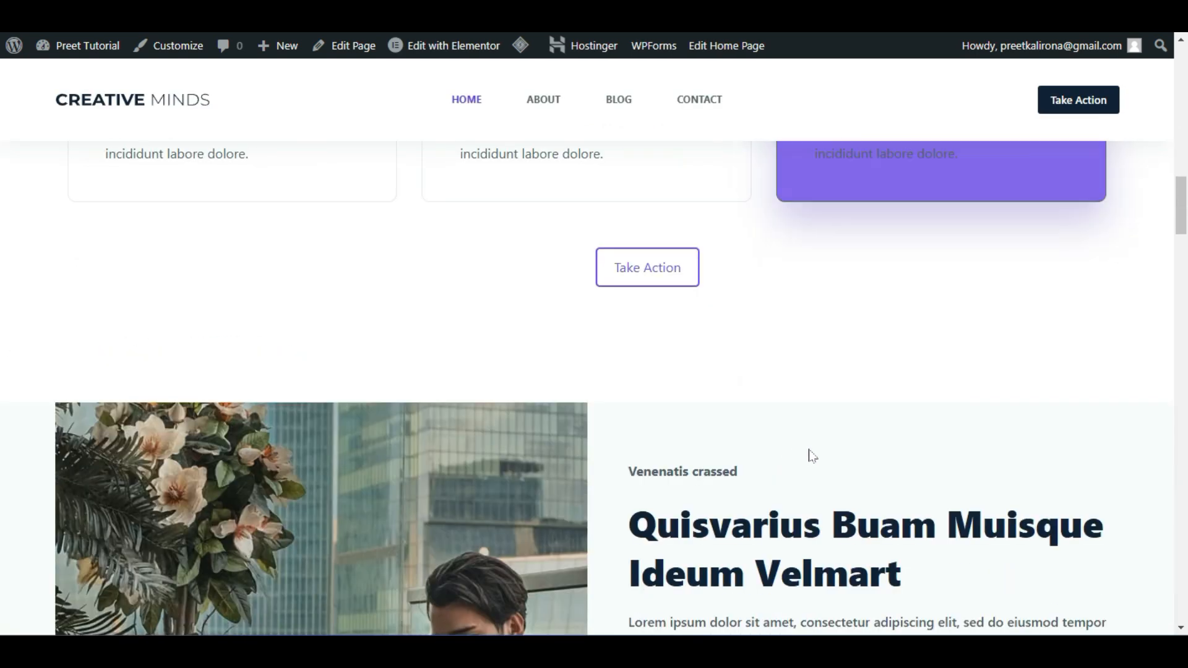
scroll(875, 355, "up", 2)
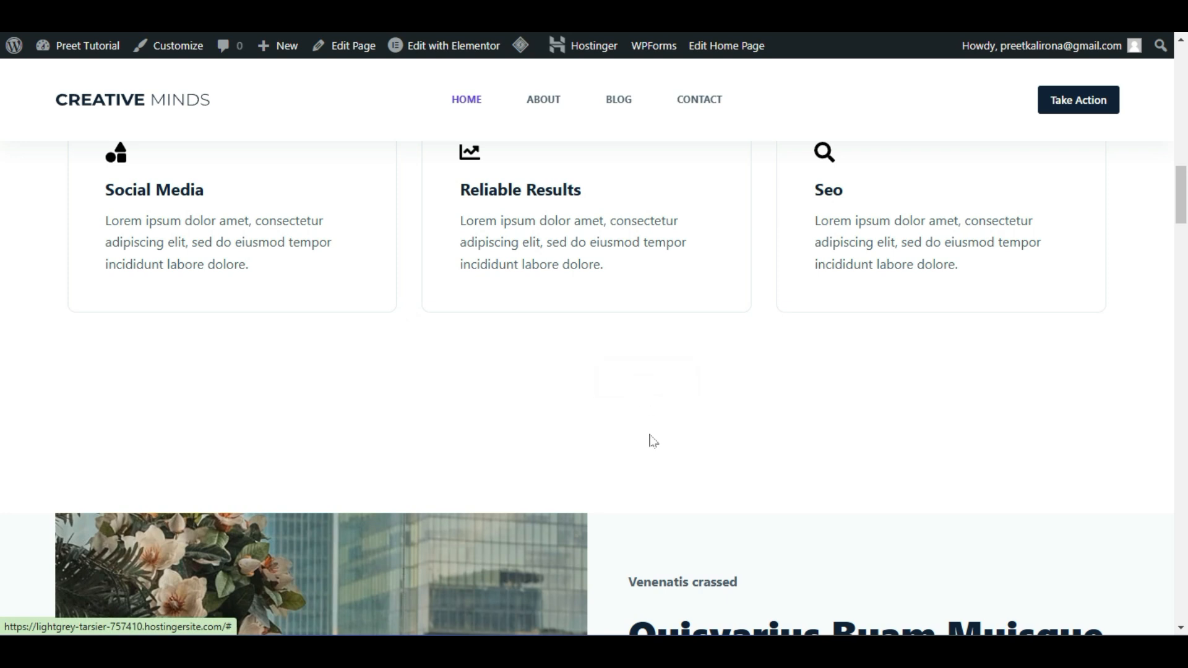
scroll(652, 440, "down", 12)
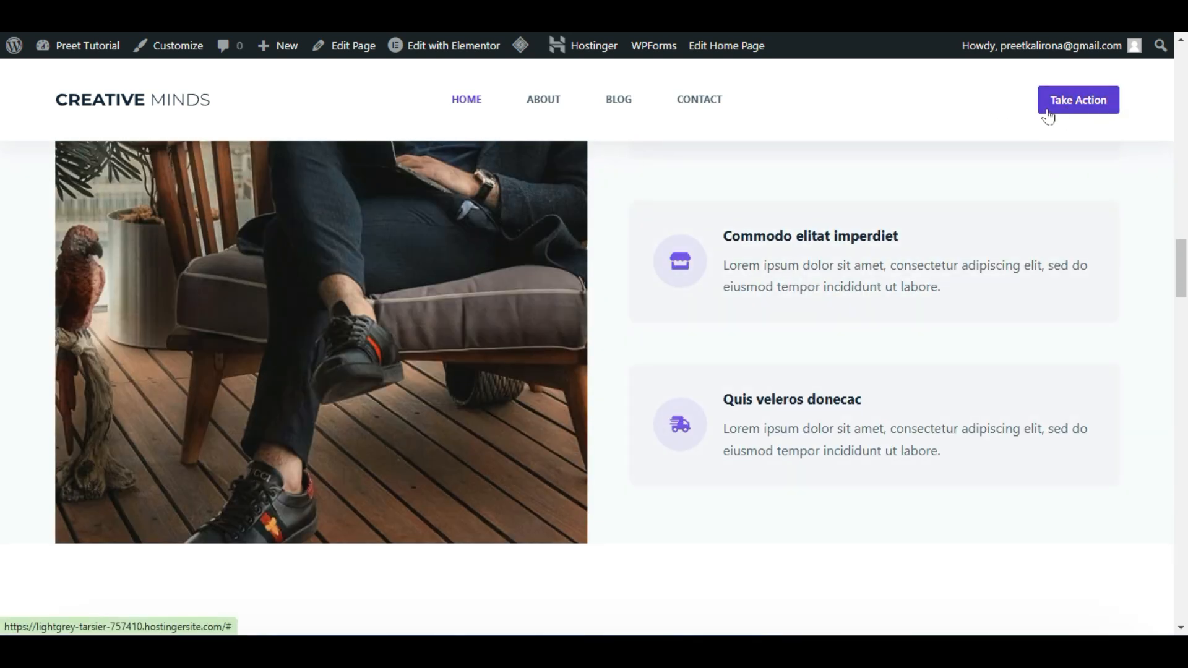
scroll(912, 396, "down", 5)
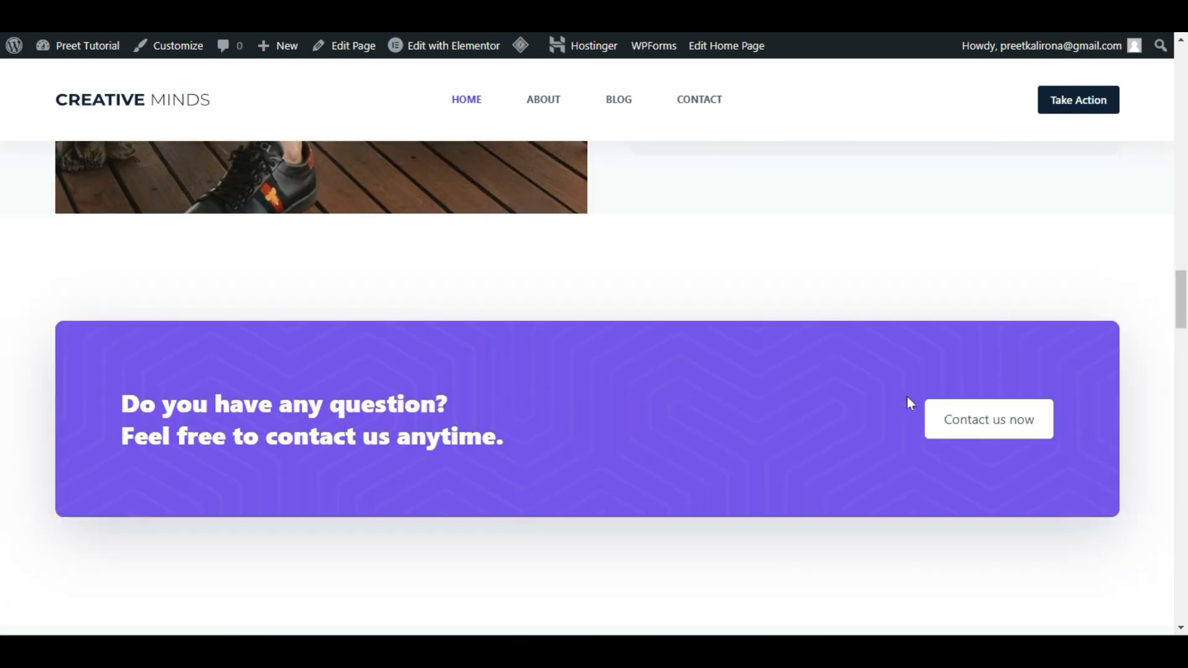
scroll(908, 398, "down", 3)
scroll(907, 397, "up", 1)
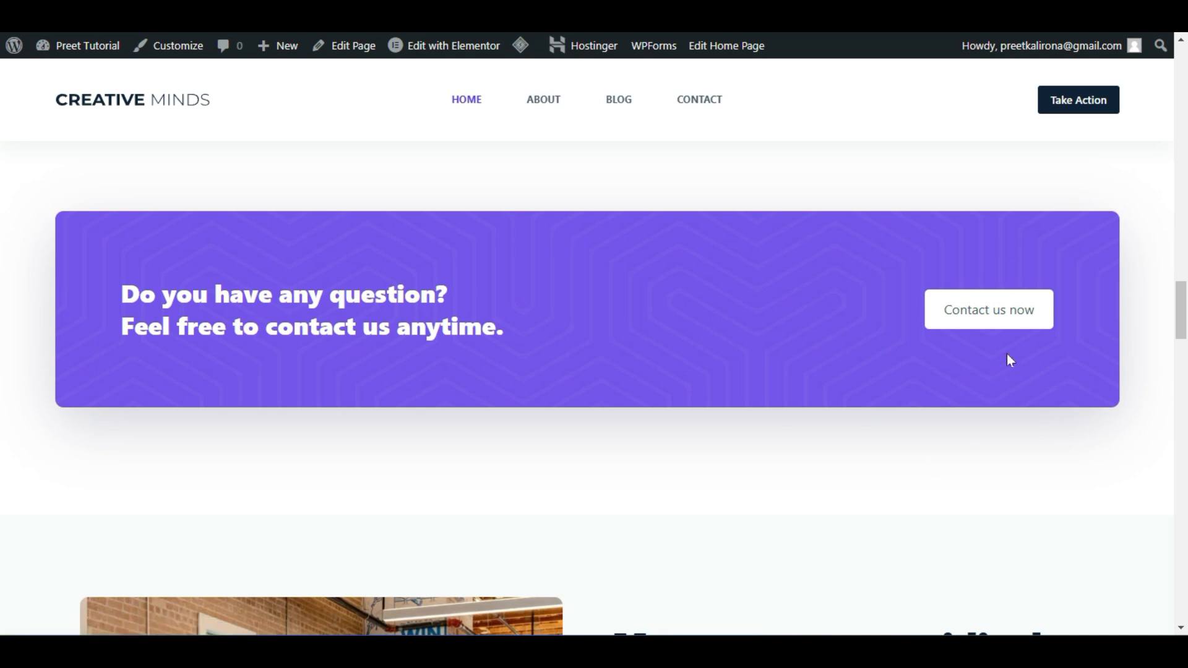
Test the 'Contact us now' link and scroll through the resulting page
left_click(990, 318)
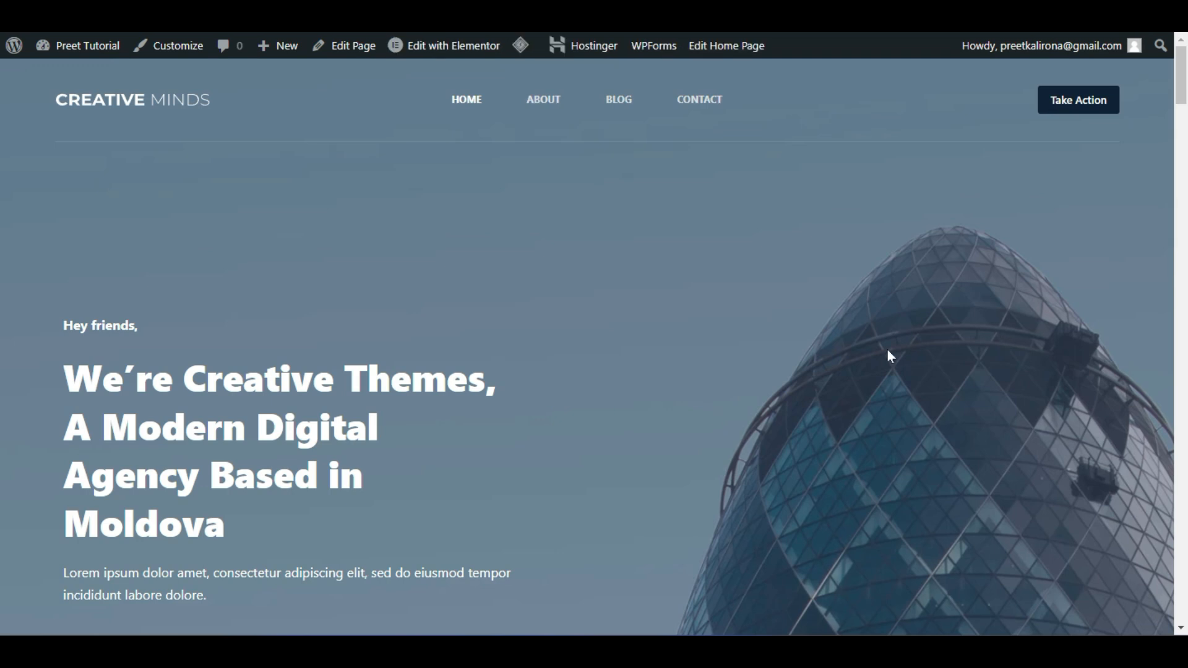
scroll(885, 350, "down", 10)
scroll(904, 346, "down", 15)
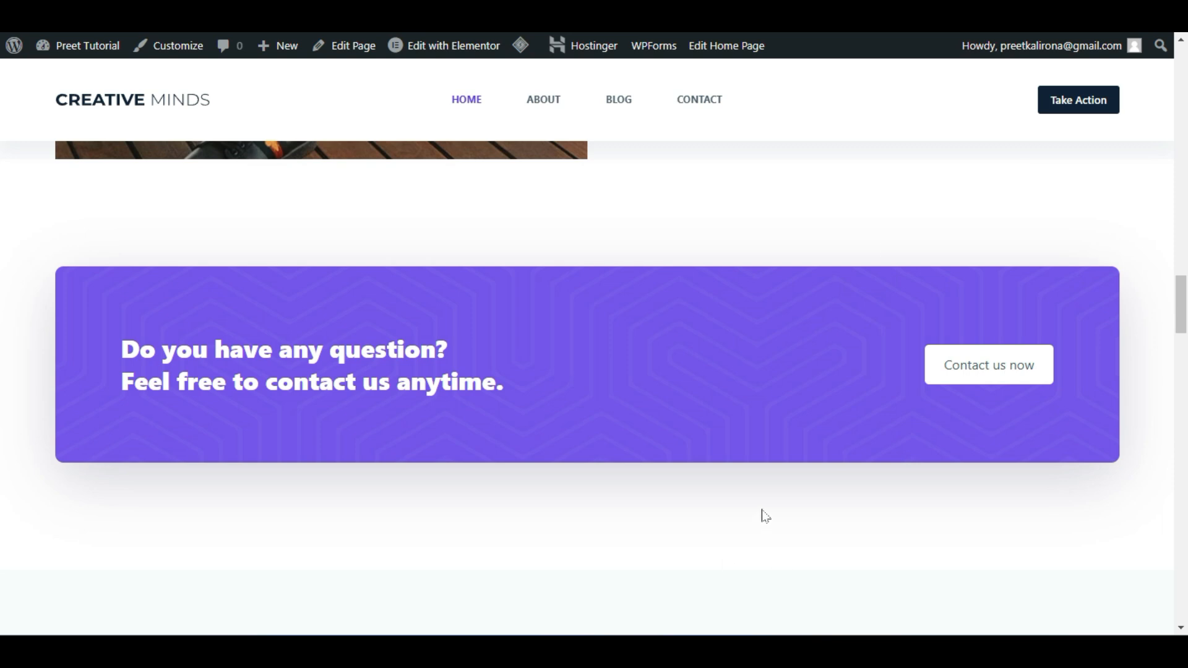
scroll(736, 523, "up", 5)
scroll(717, 532, "down", 8)
scroll(715, 539, "up", 2)
scroll(715, 539, "down", 2)
scroll(1033, 328, "down", 4)
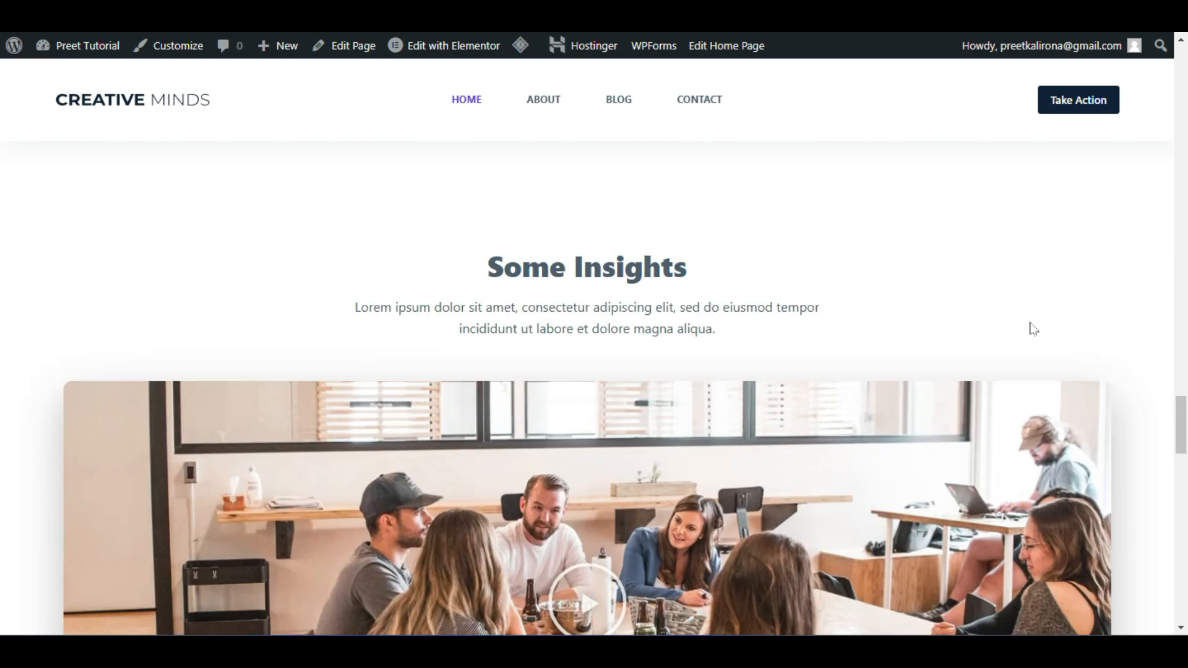
scroll(1033, 328, "up", 5)
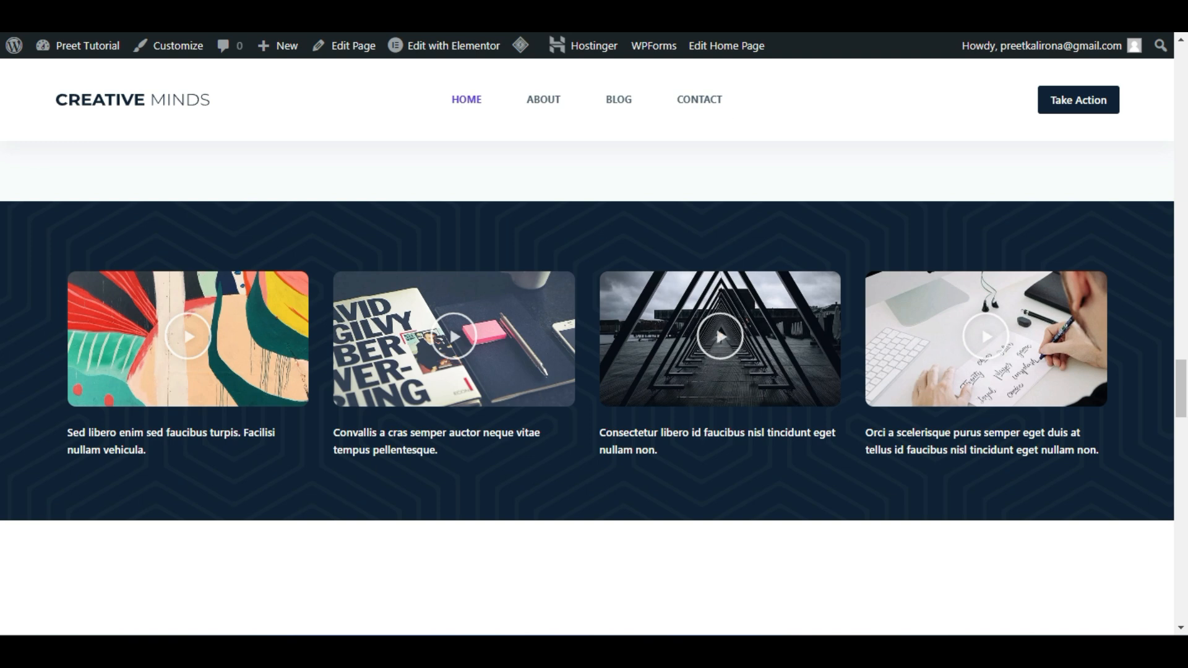
scroll(644, 269, "down", 5)
scroll(928, 291, "down", 8)
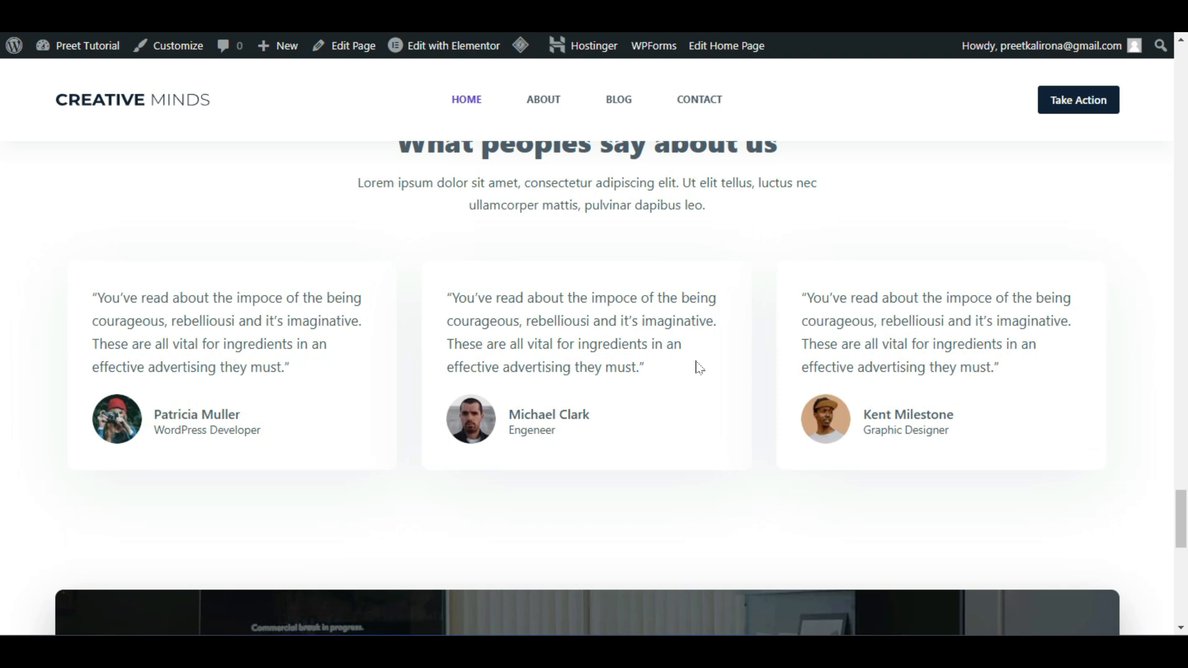
scroll(697, 367, "up", 10)
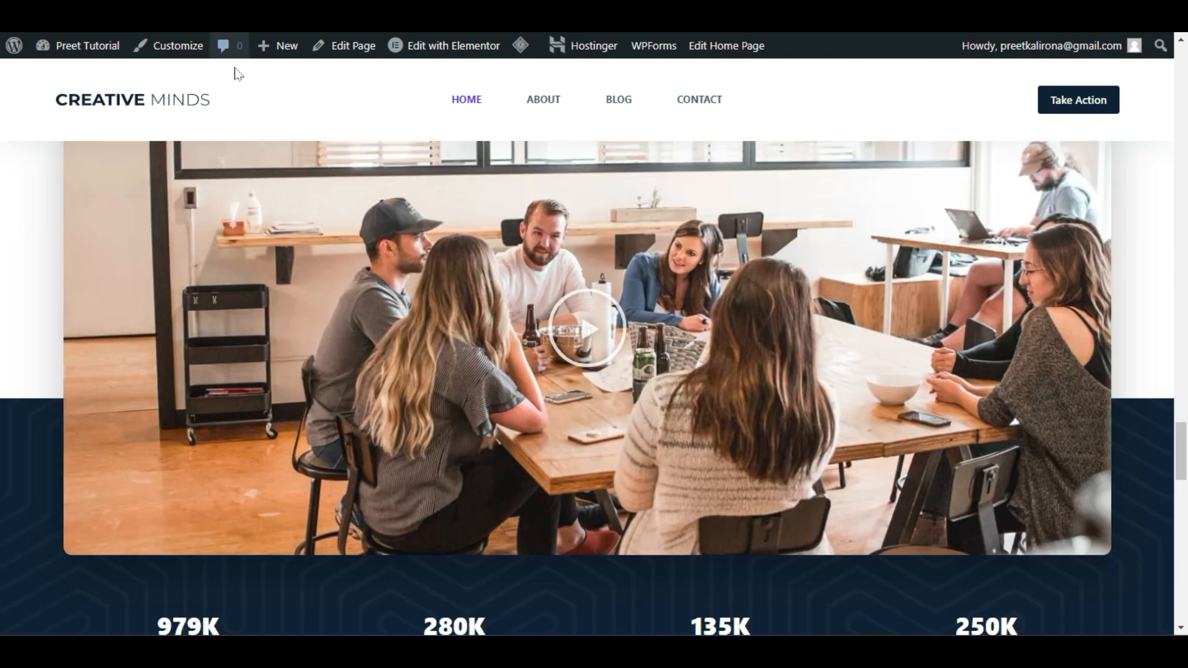
scroll(317, 341, "up", 2)
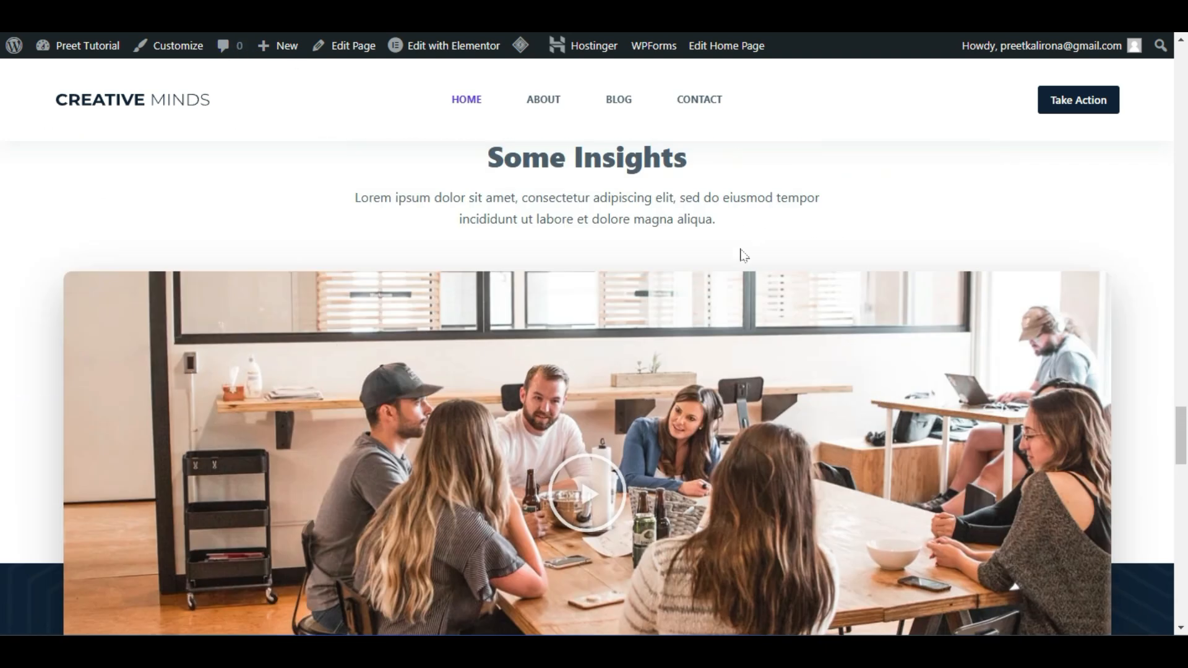
scroll(120, 340, "down", 11)
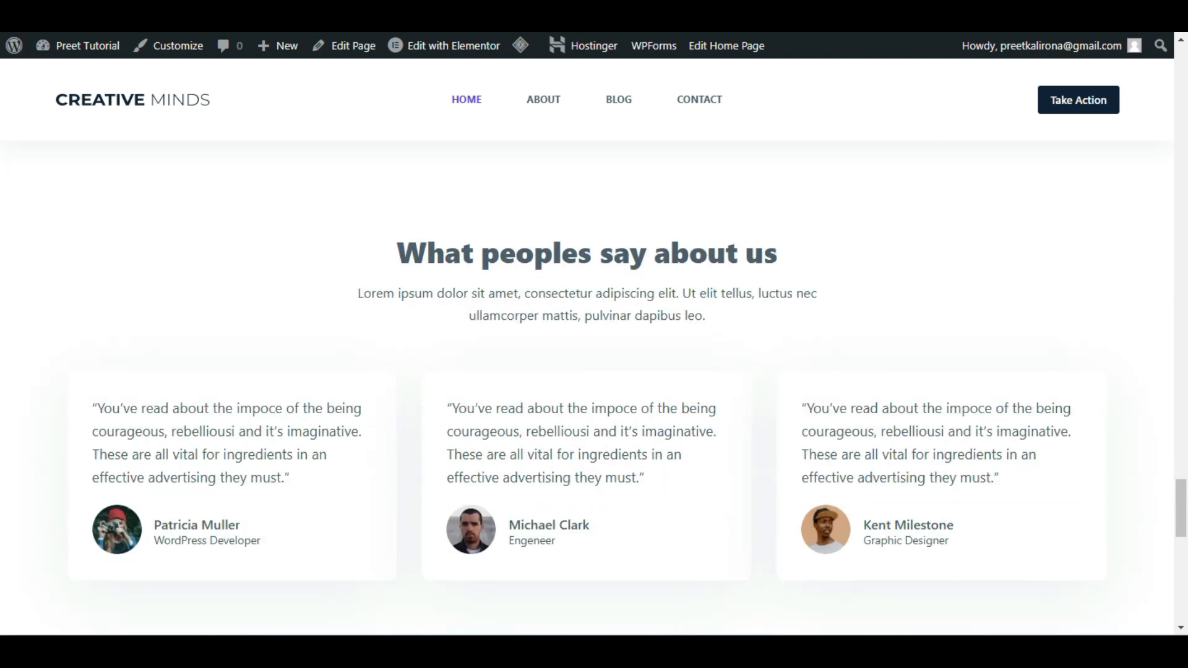
scroll(717, 273, "down", 3)
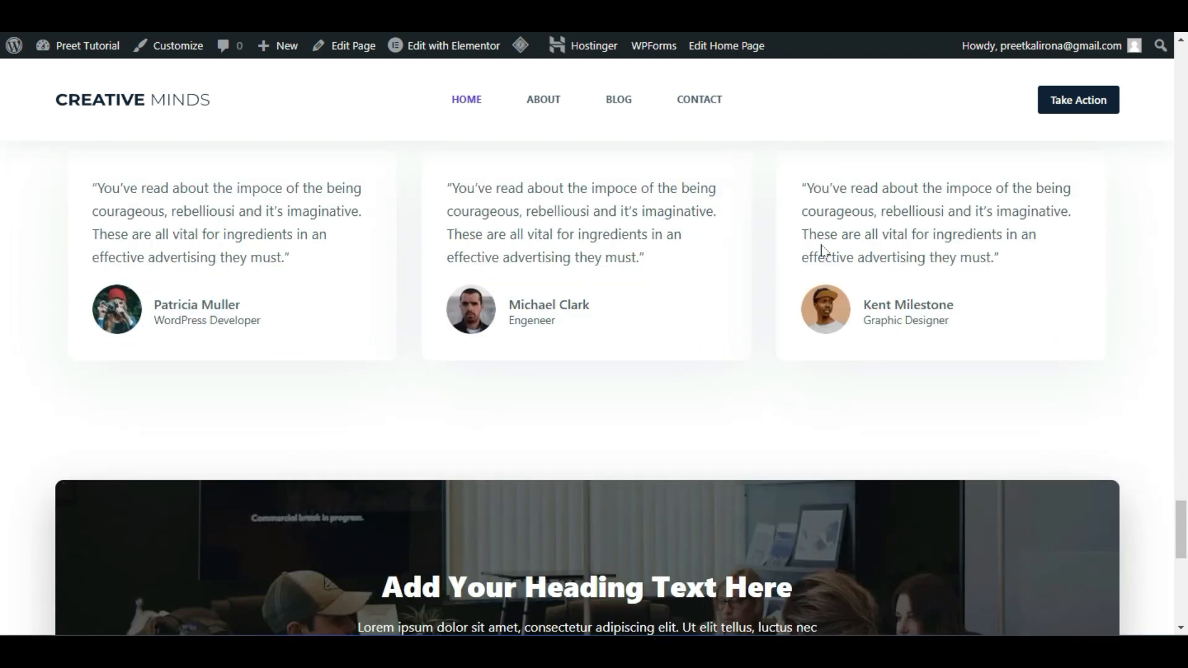
scroll(693, 295, "down", 7)
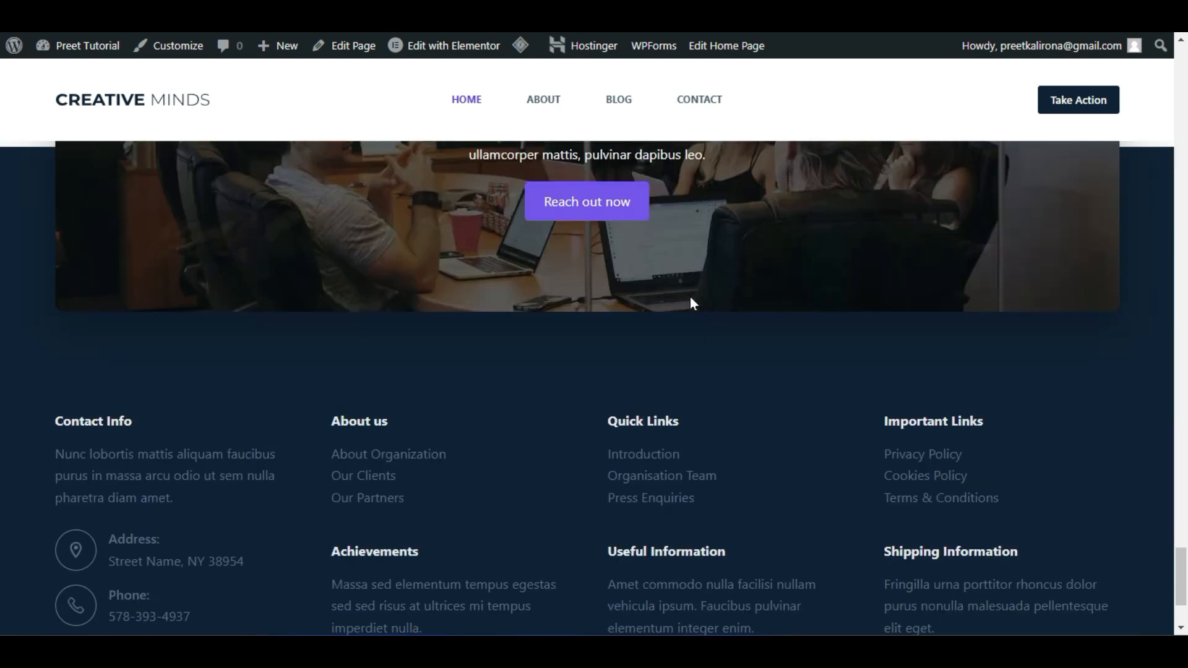
scroll(702, 297, "down", 2)
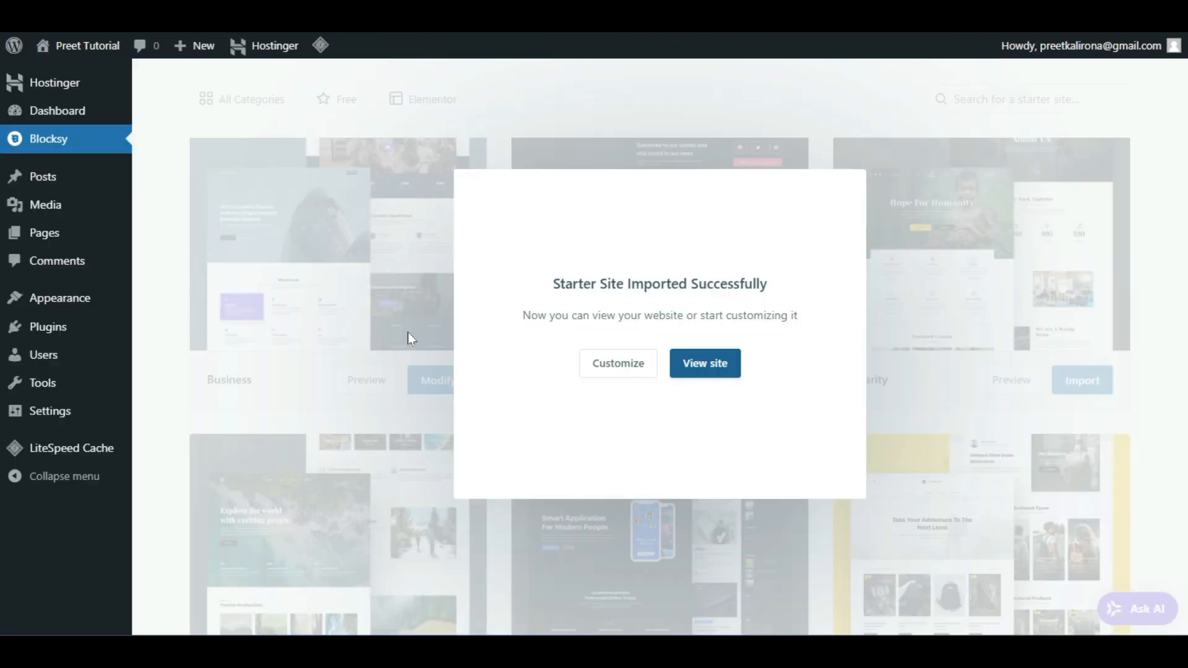
Open the Customizer for the imported site and scroll its sidebar to General Options
left_click(603, 369)
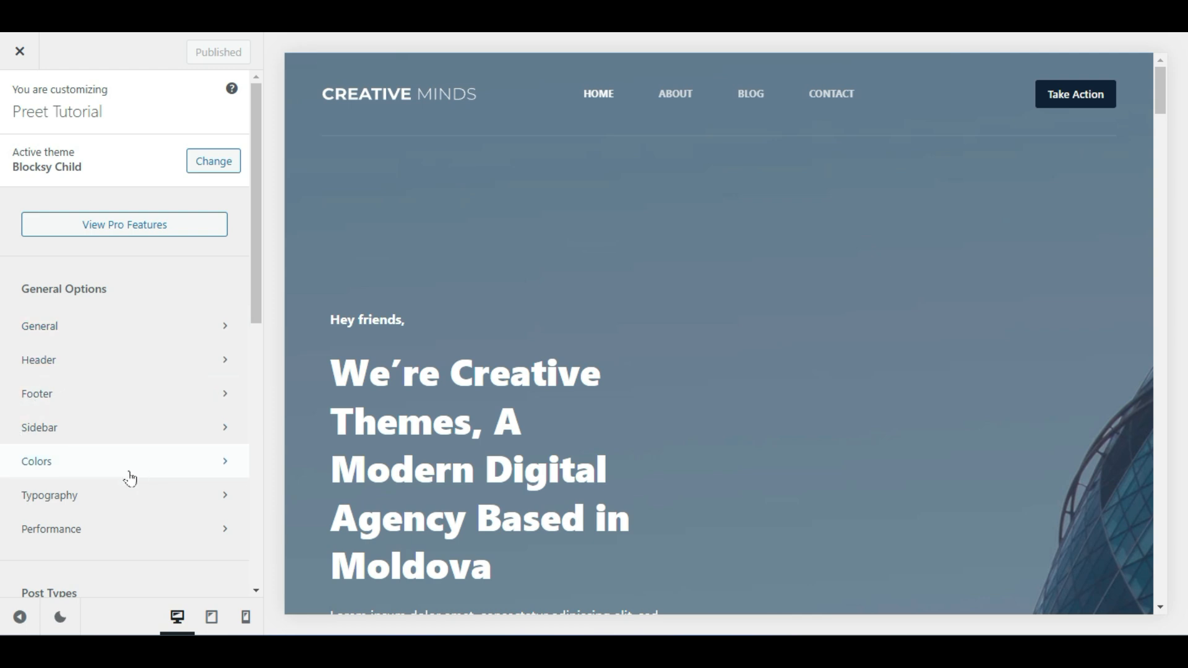
scroll(143, 482, "down", 2)
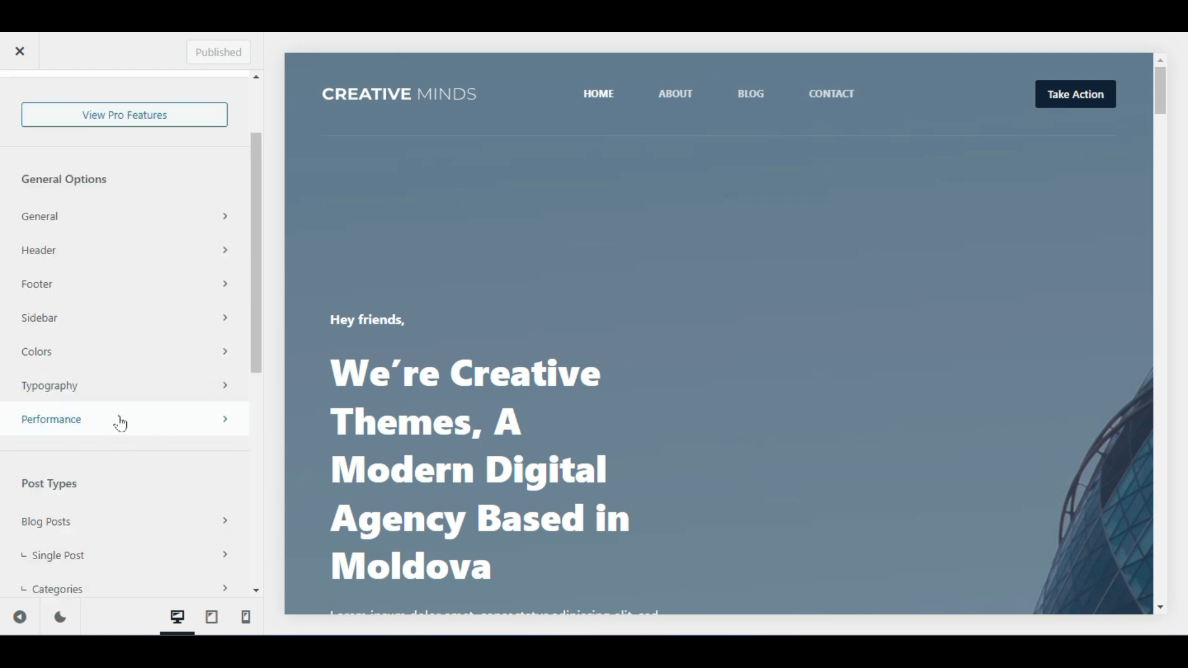
scroll(109, 416, "down", 7)
scroll(109, 425, "up", 8)
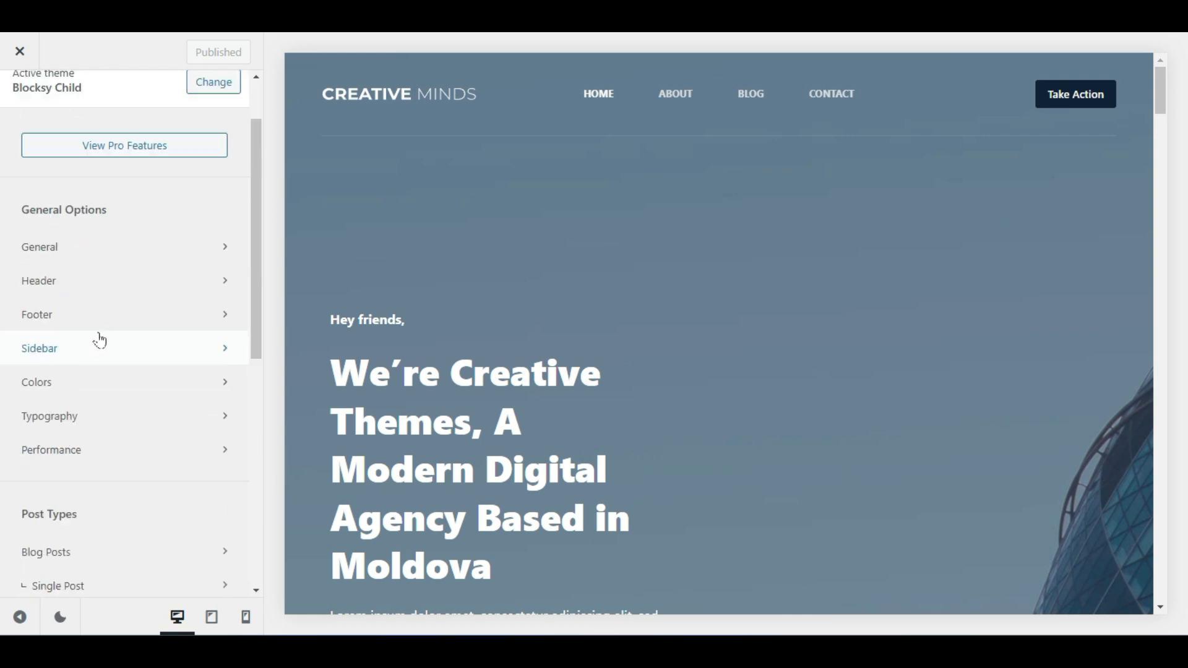
scroll(100, 341, "up", 1)
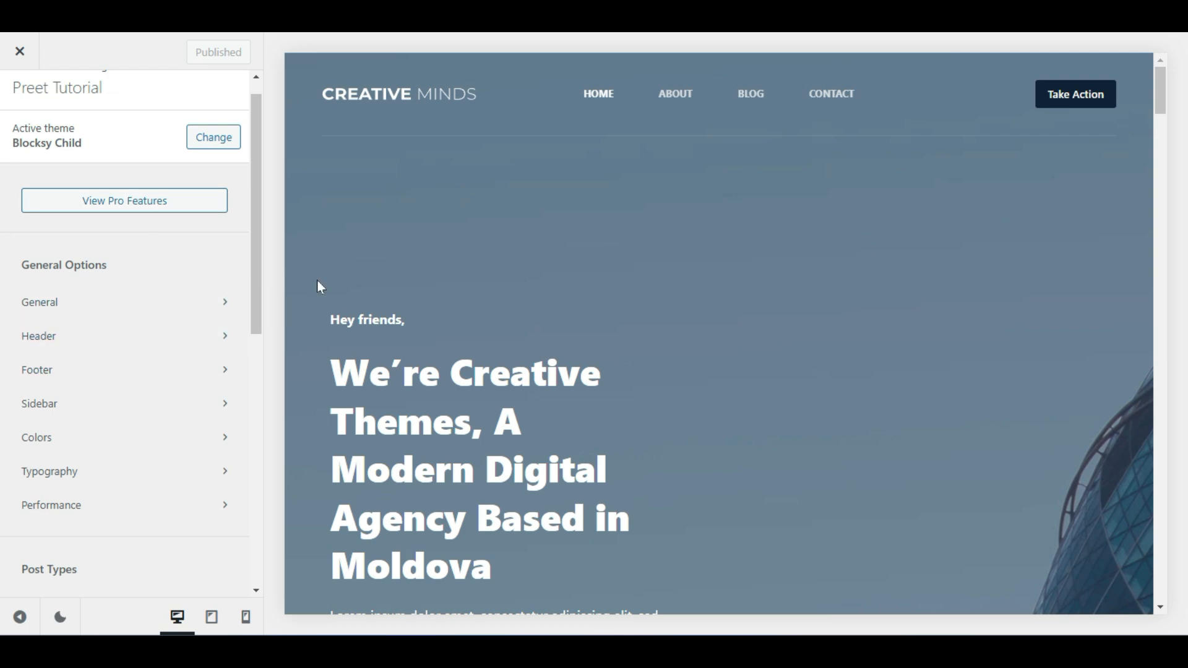
Open the General panel under General Options in the Customizer sidebar
scroll(125, 483, "down", 4)
scroll(153, 501, "up", 4)
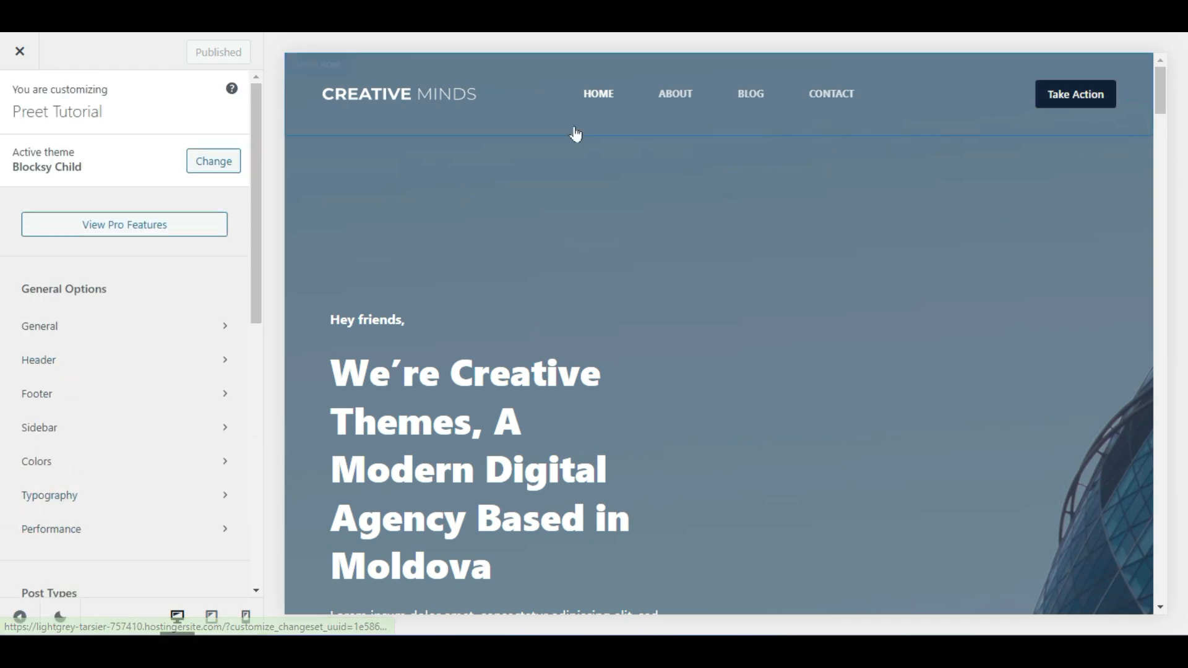
mouse_move(458, 101)
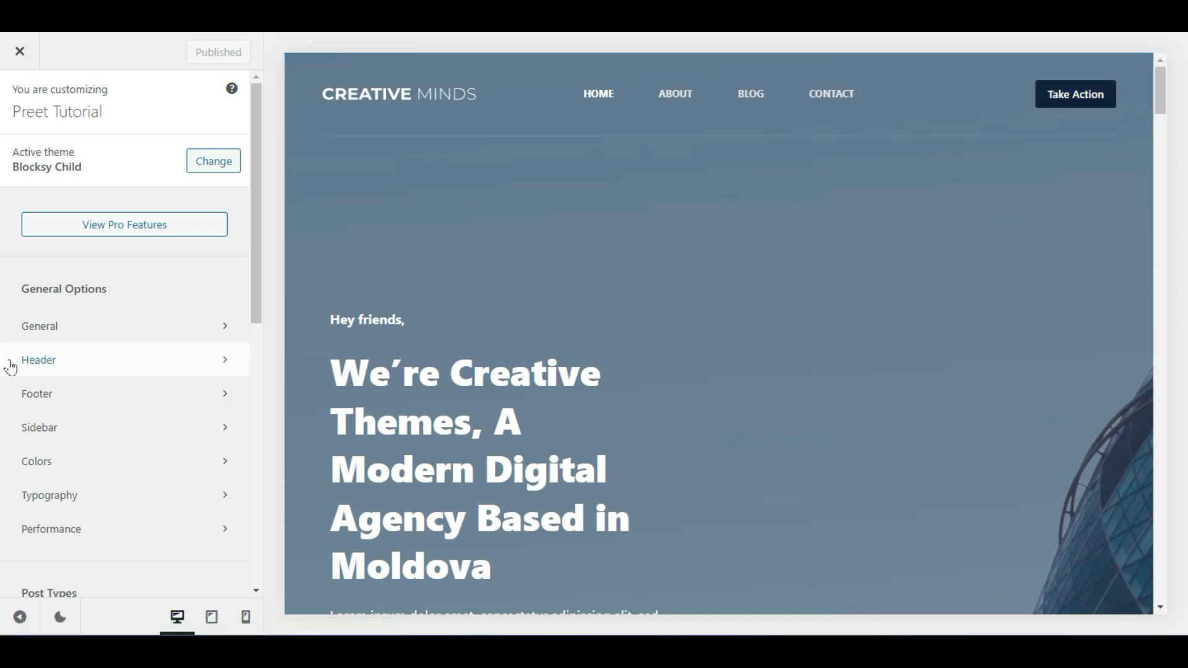
left_click(127, 334)
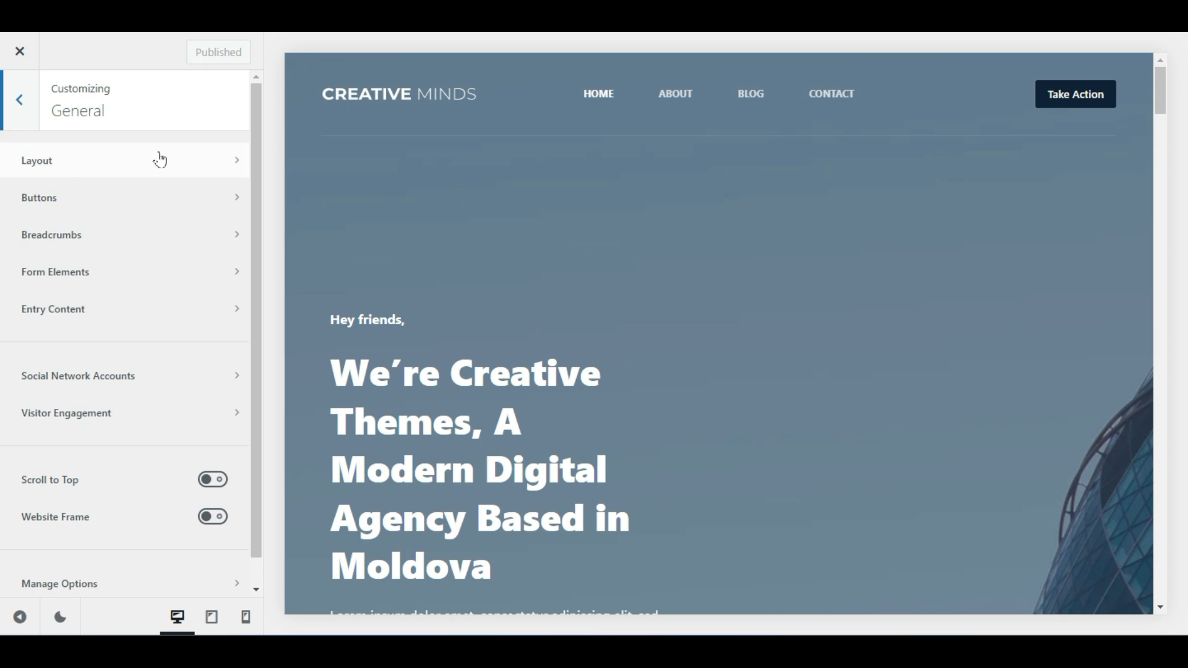
Review the Layout settings in the General options, then return to the list
left_click(136, 167)
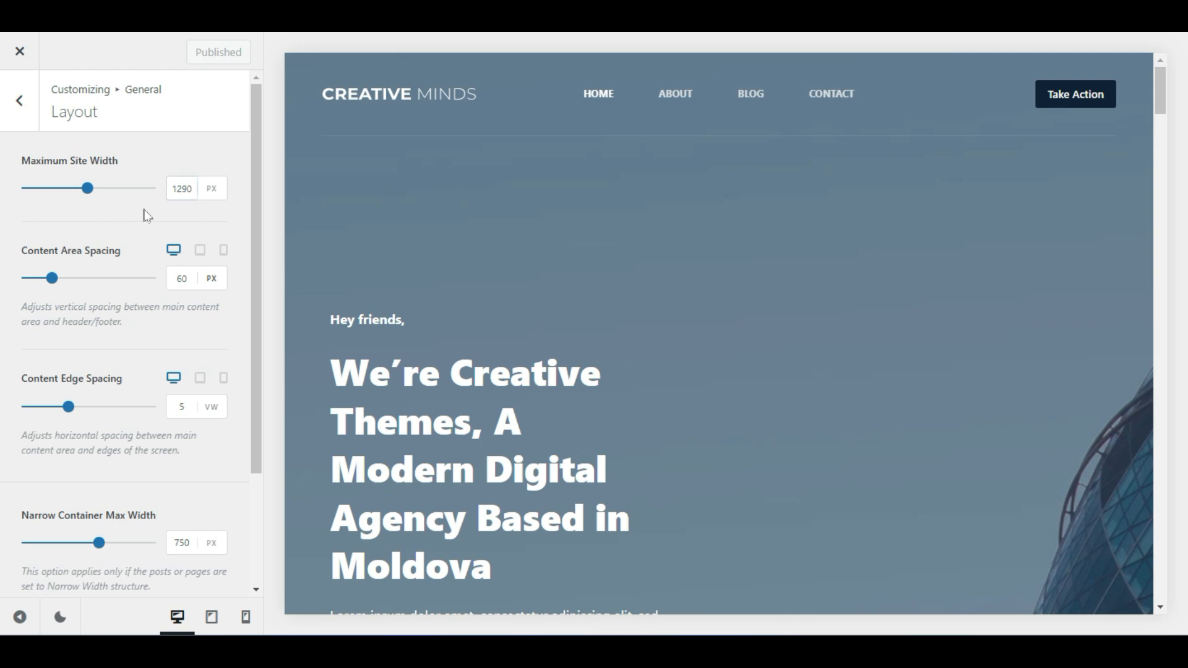
scroll(344, 179, "down", 6)
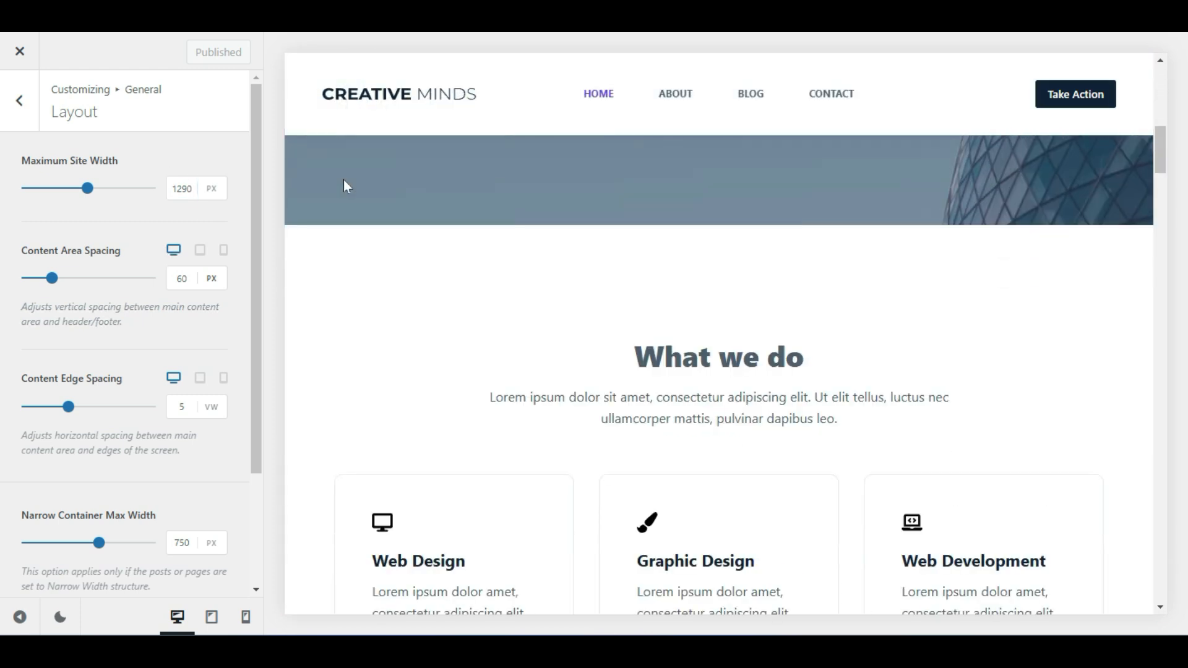
scroll(345, 185, "down", 6)
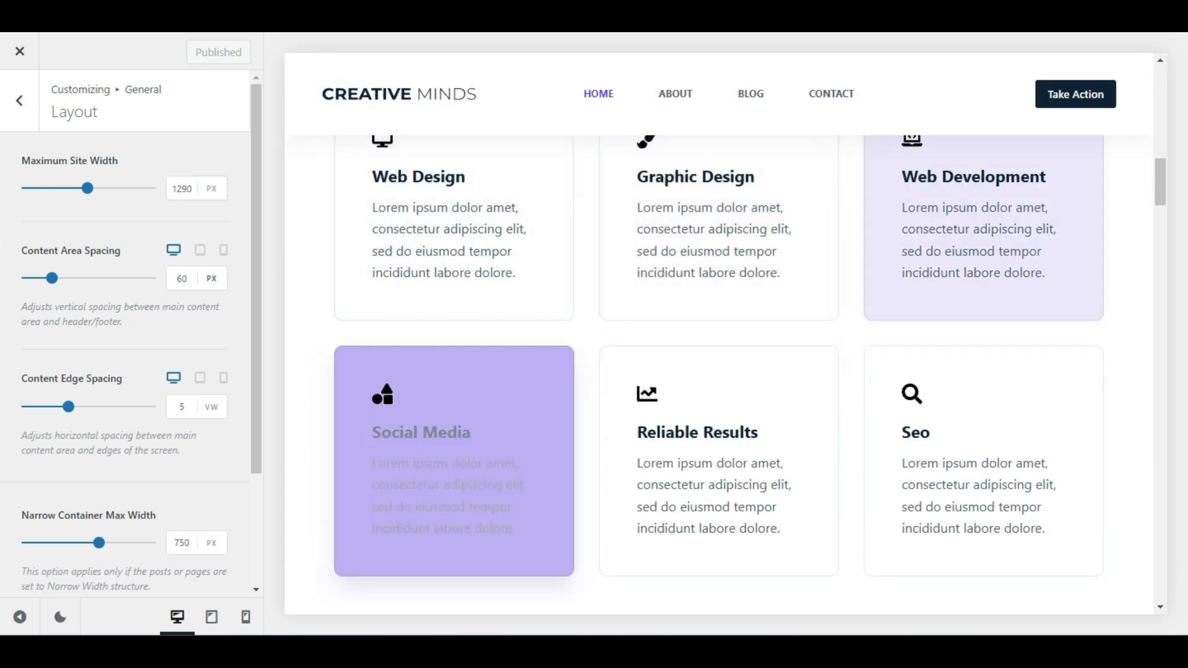
left_click(20, 100)
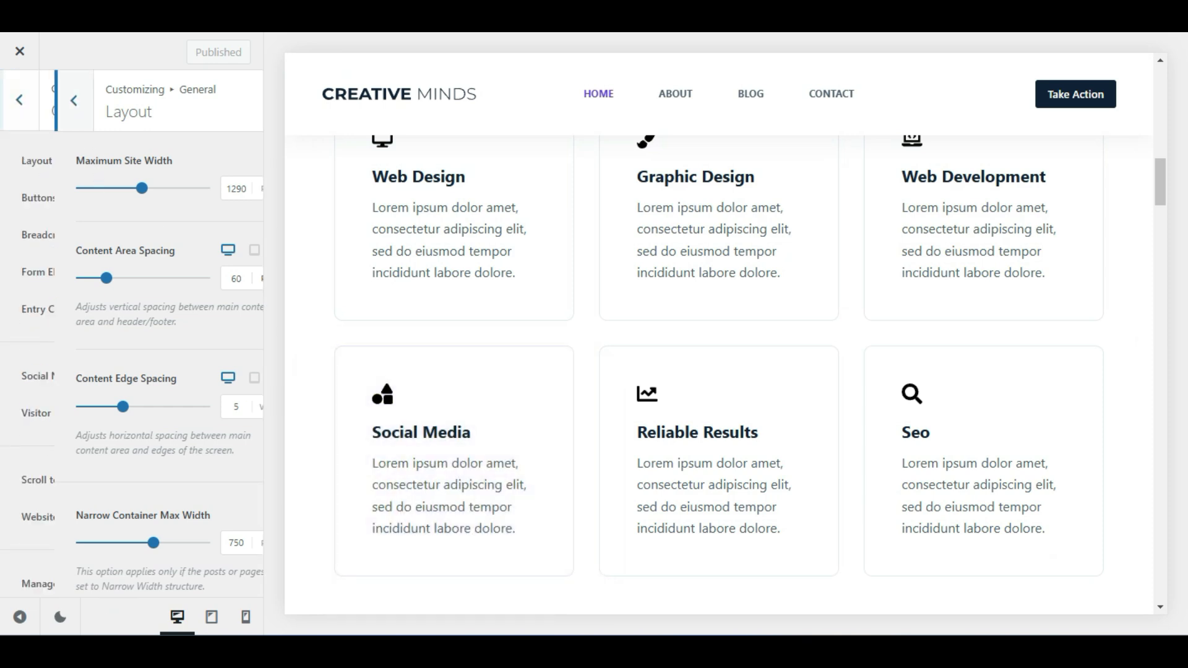
Check the Buttons settings, then open the header Logo settings from the preview
left_click(147, 204)
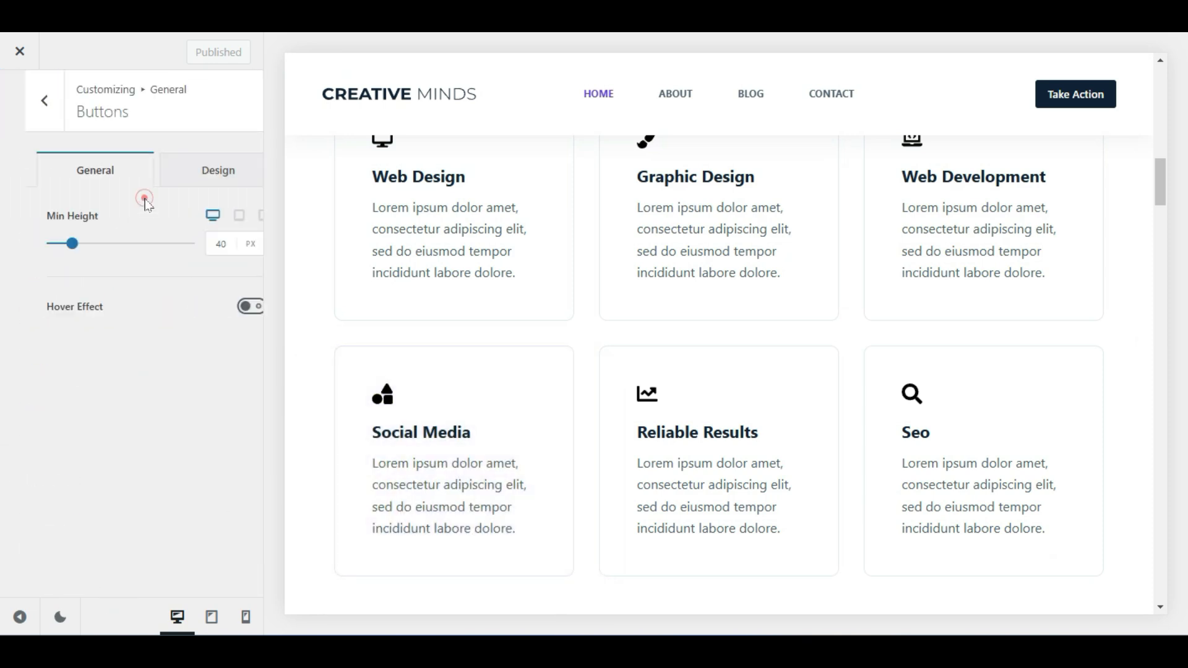
scroll(591, 276, "up", 6)
scroll(591, 276, "up", 5)
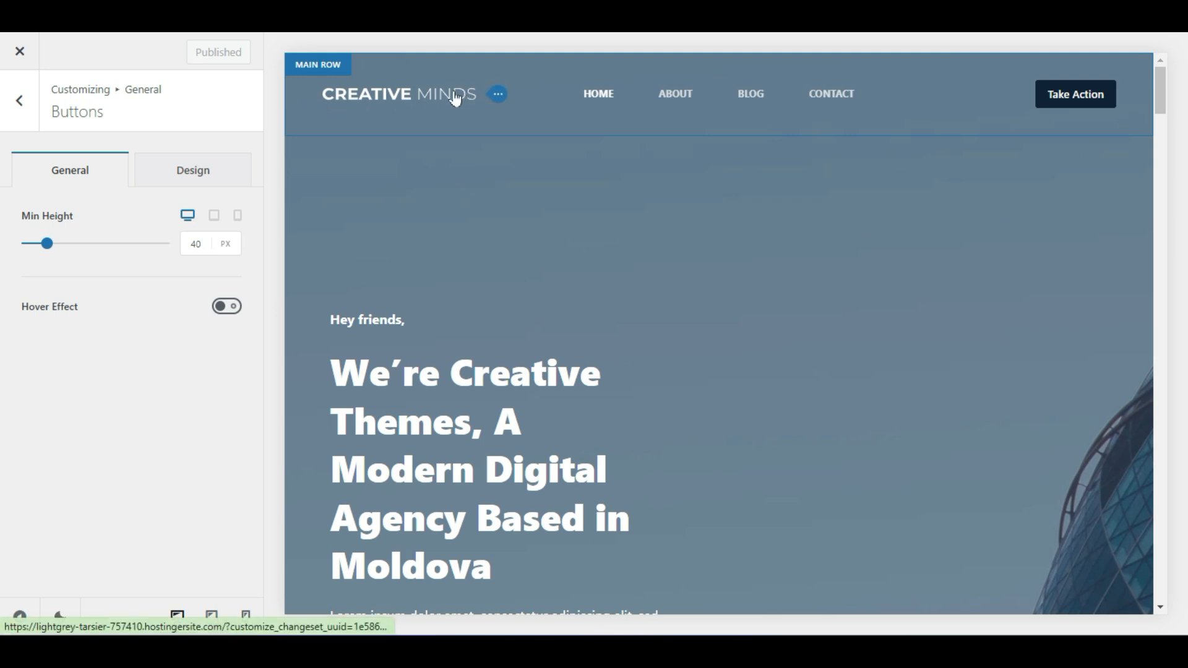
left_click(496, 95)
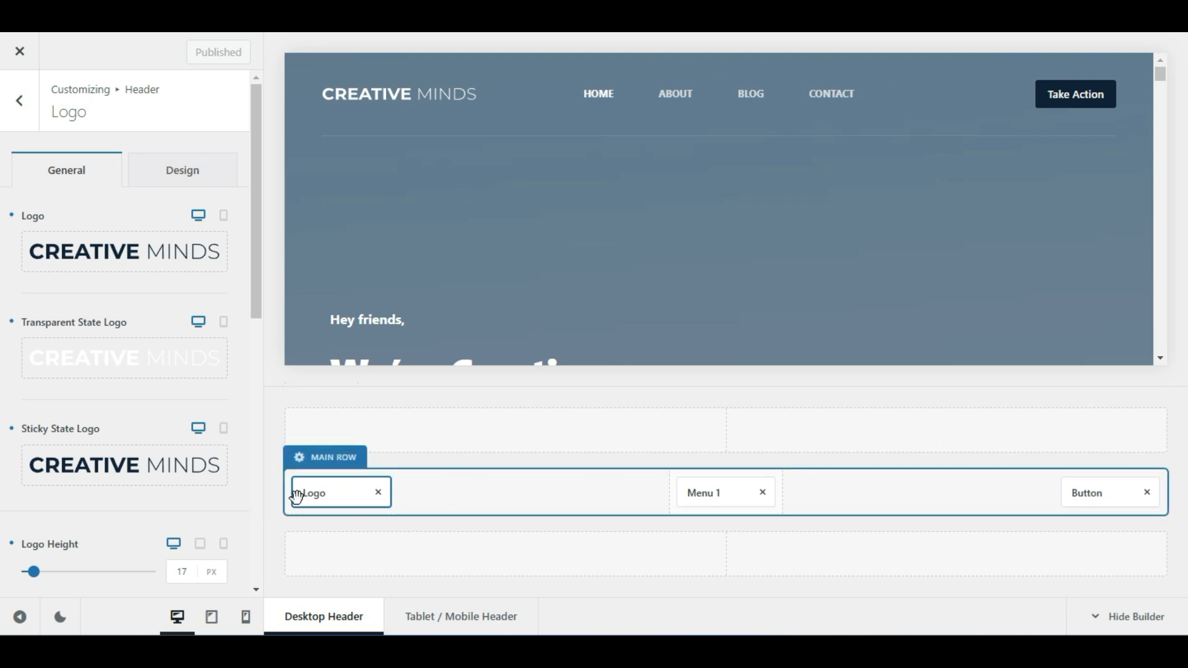
Remove the CREATIVE MINDS image from the header Logo element and choose a new logo
left_click(315, 491)
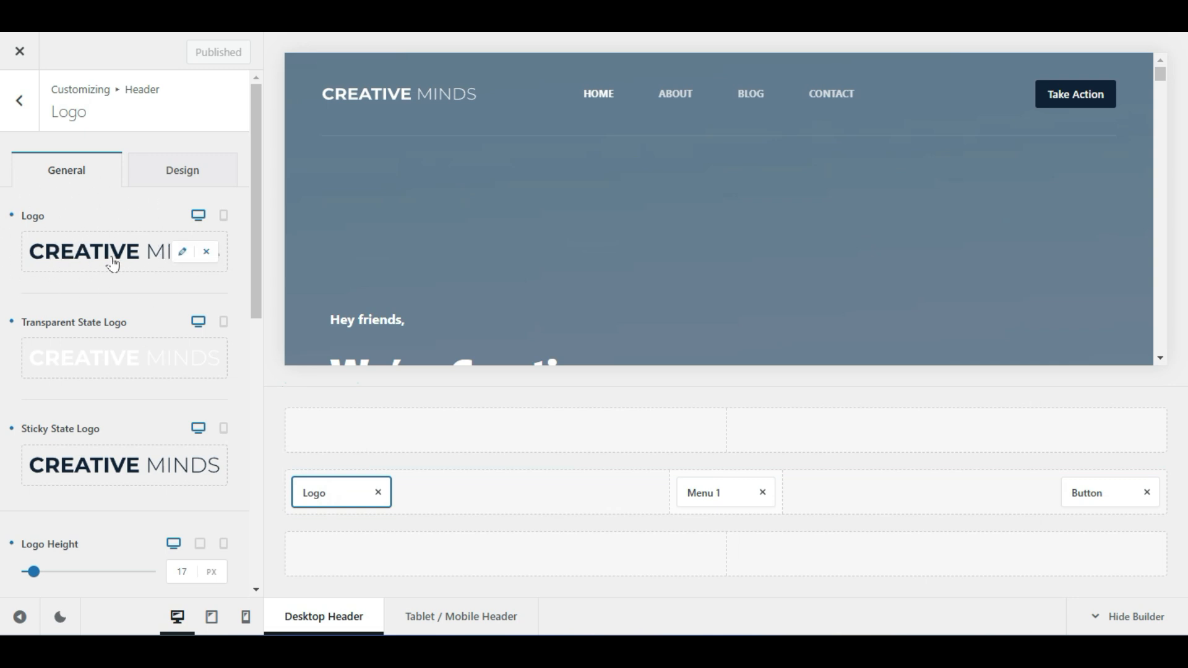
left_click(207, 254)
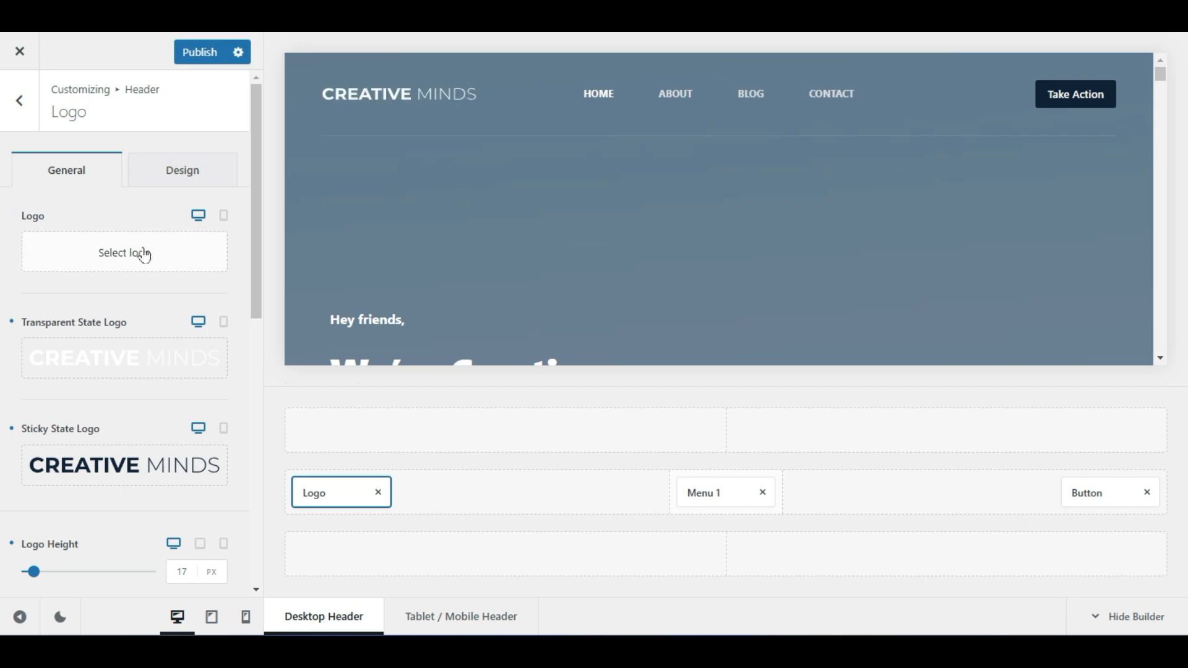
left_click(111, 262)
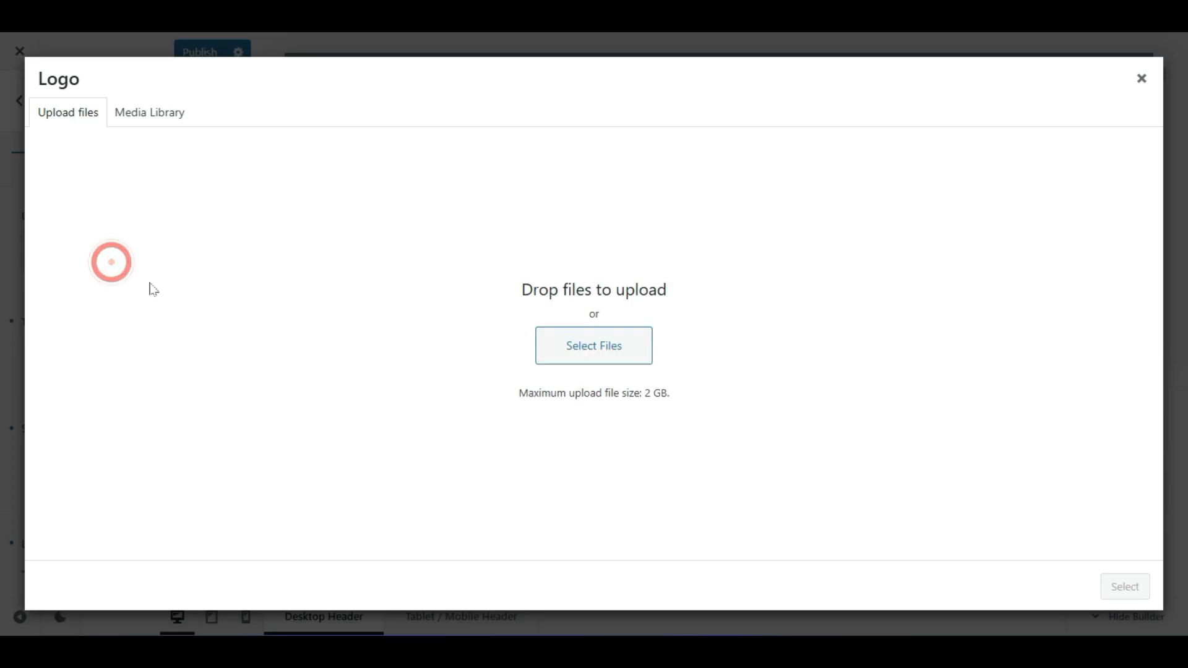
Upload P (7).png from Downloads and select it as the header logo
left_click(159, 113)
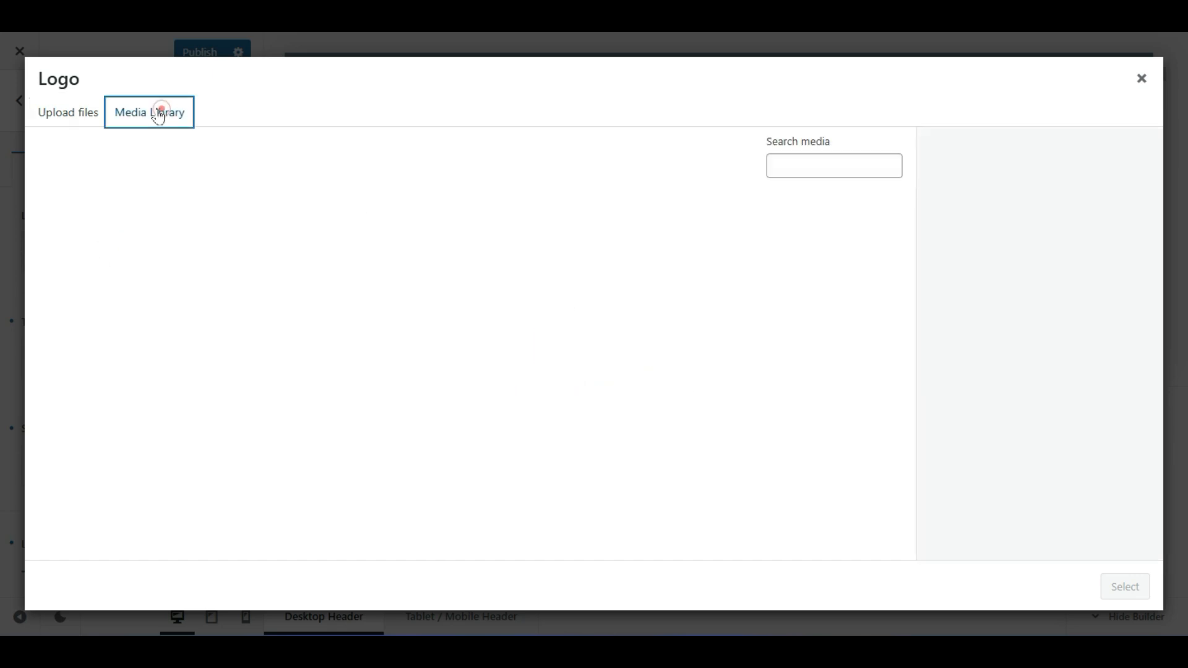
left_click(77, 112)
left_click(594, 346)
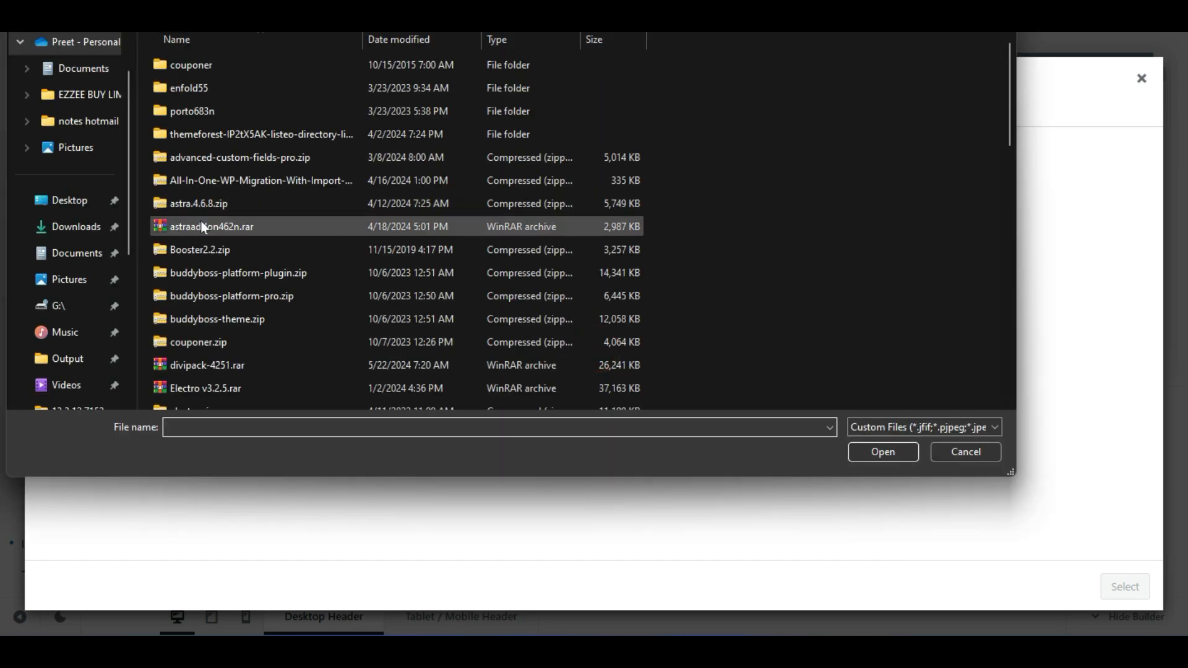
left_click(102, 227)
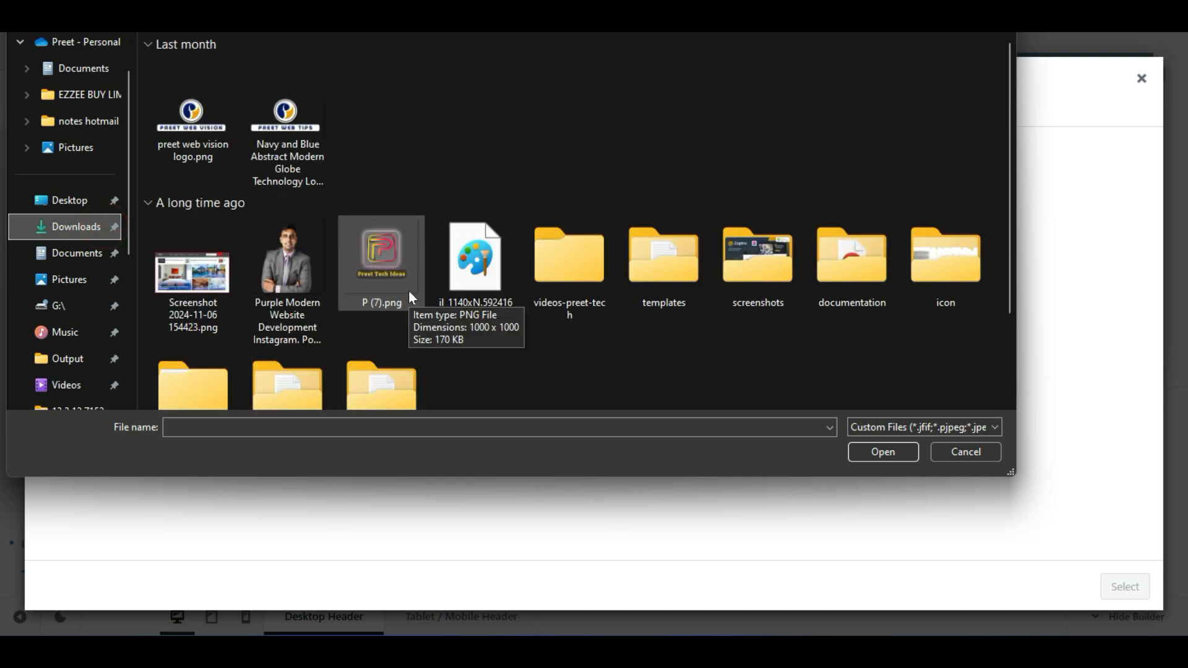
double_click(408, 291)
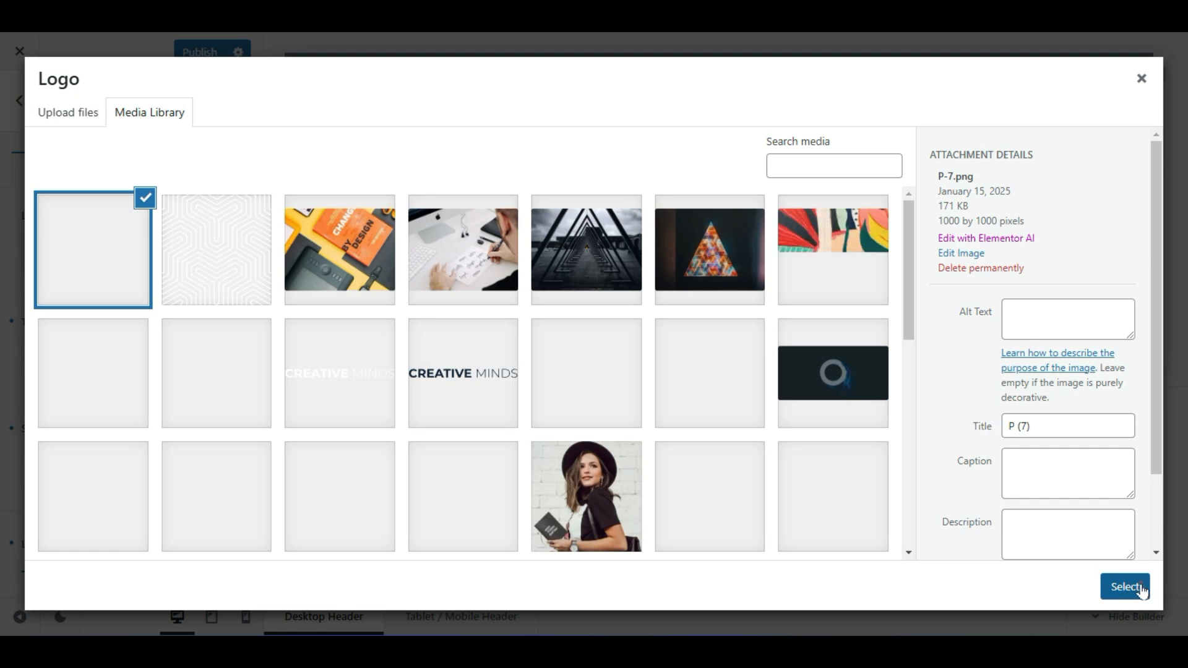
left_click(1144, 587)
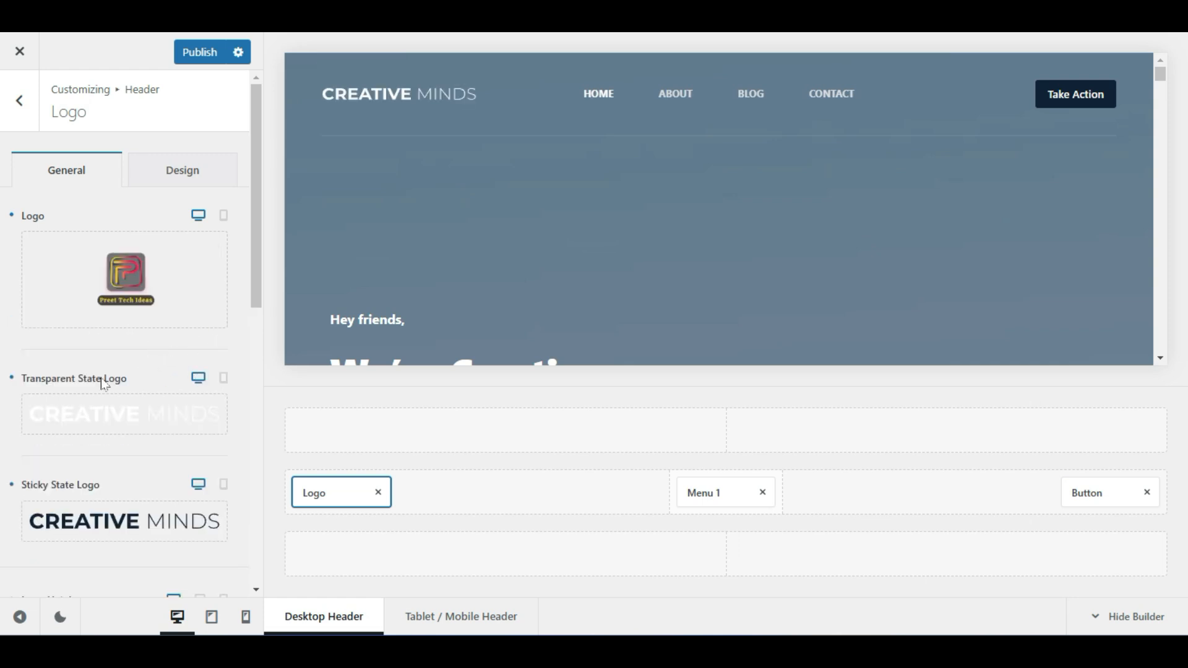
Clear the Transparent and Sticky State logo images
left_click(205, 411)
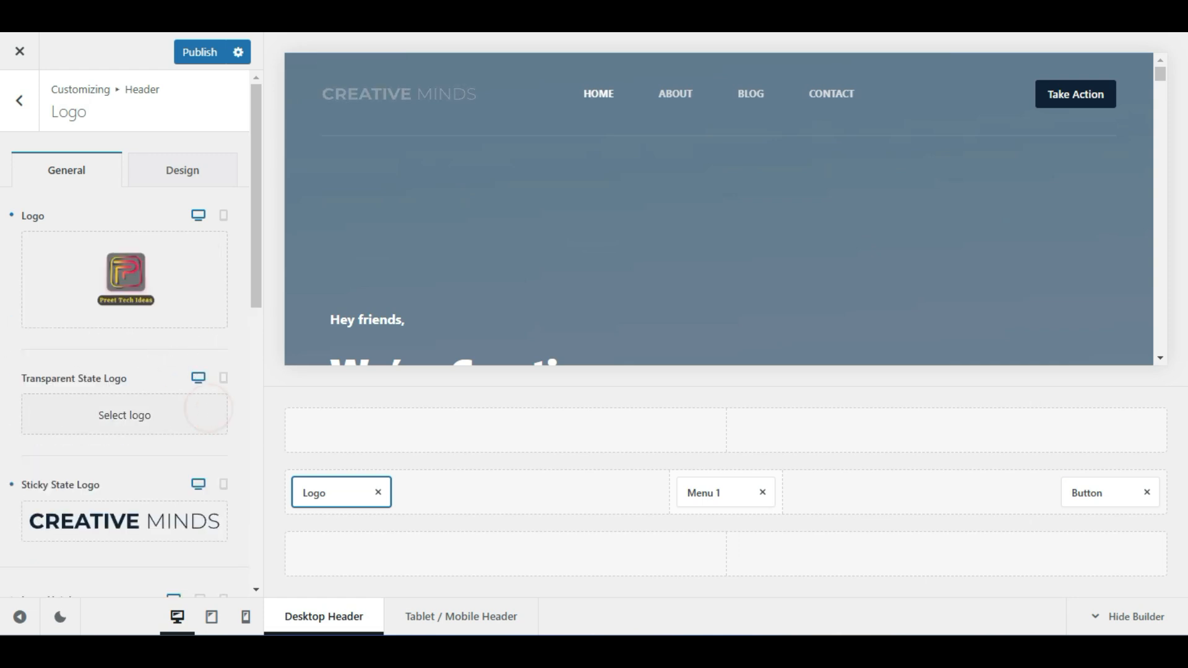
left_click(204, 522)
scroll(144, 449, "down", 3)
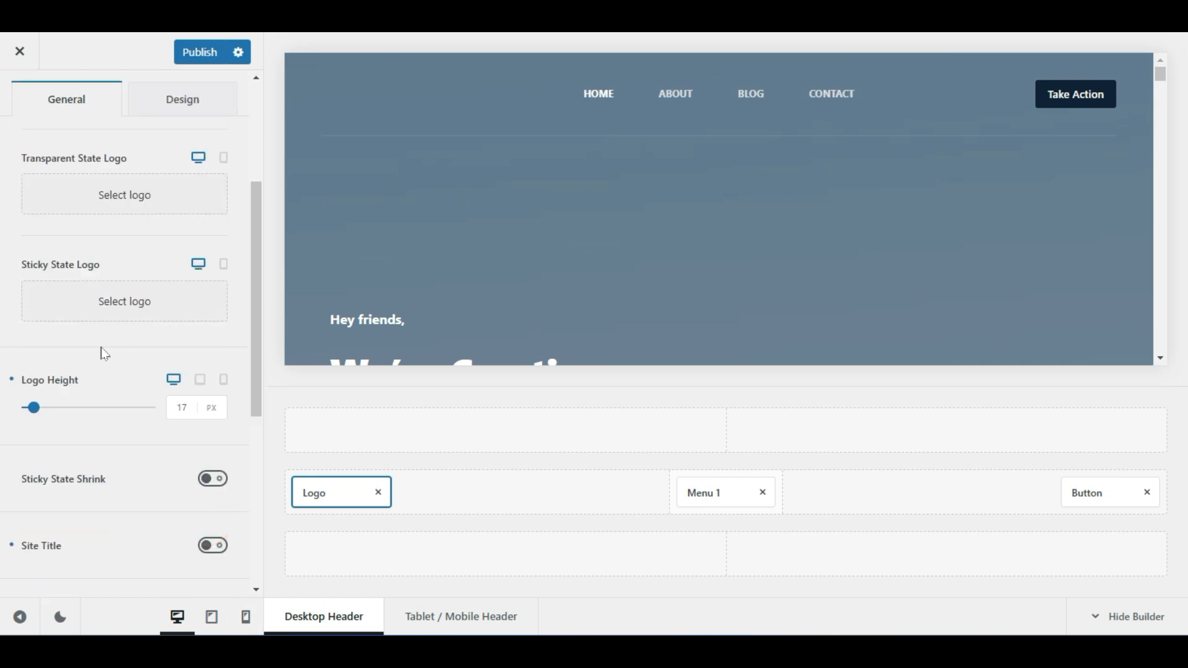
scroll(111, 238, "up", 4)
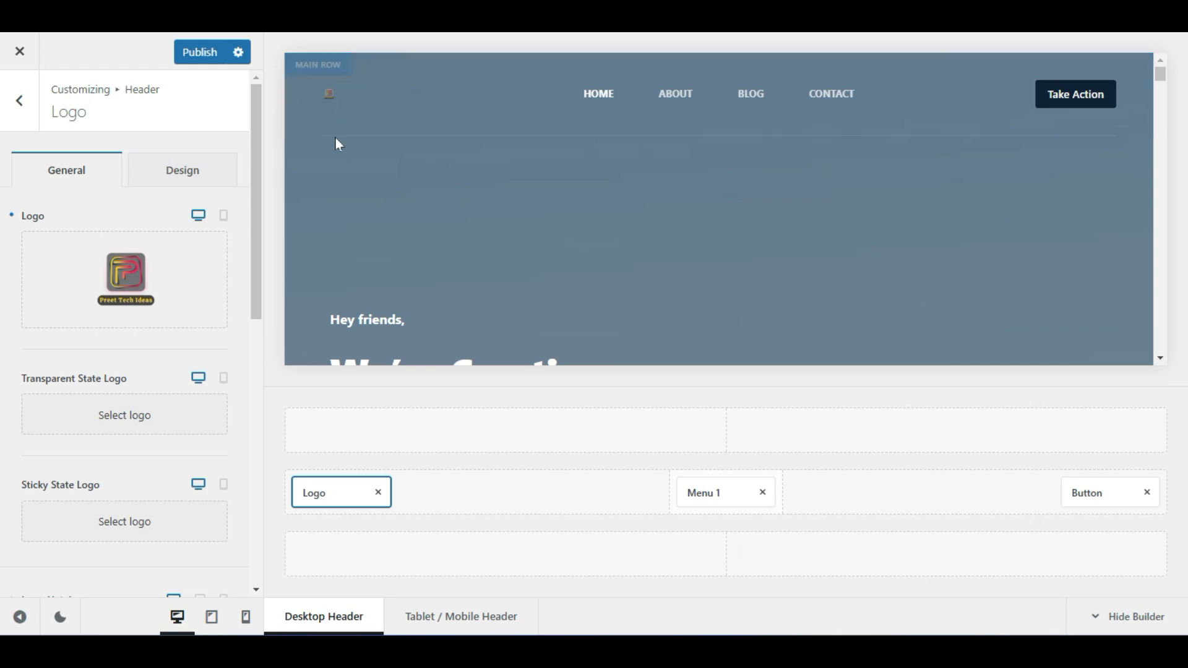
scroll(52, 261, "down", 3)
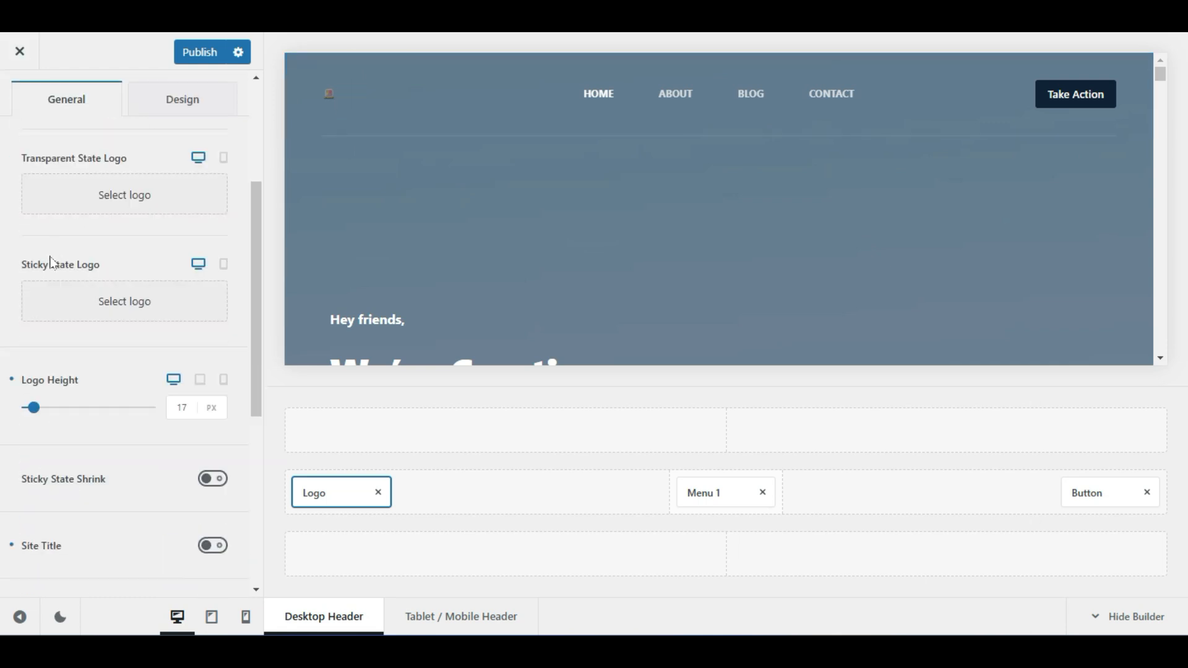
scroll(52, 261, "down", 2)
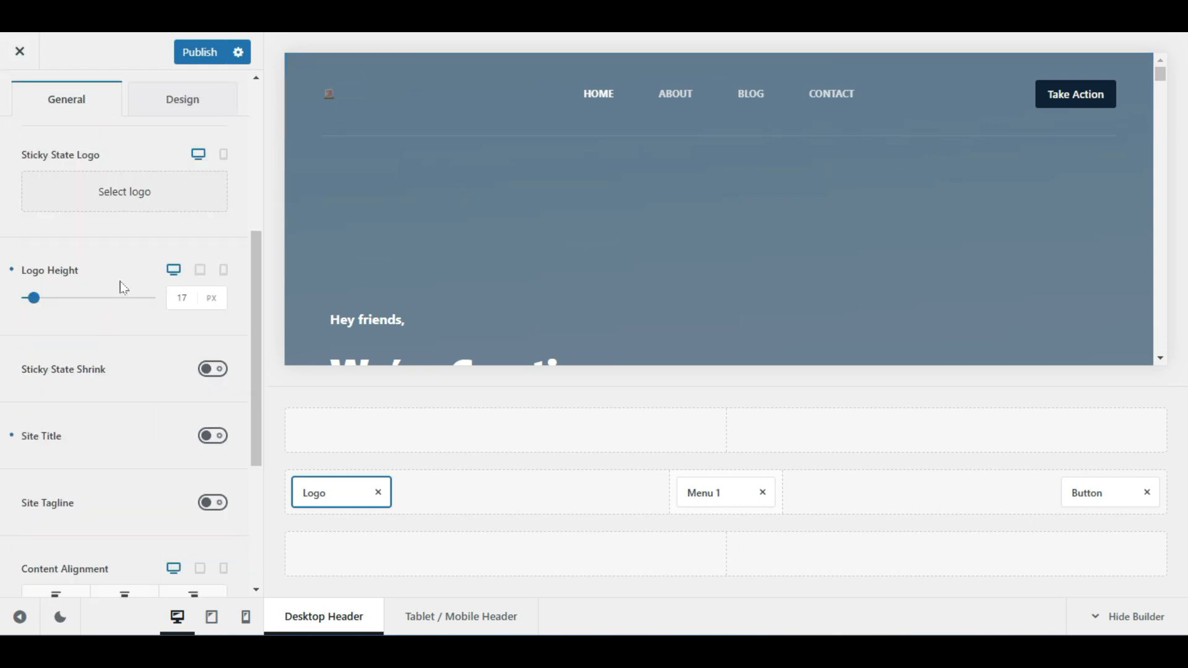
Set the Logo Height to 95 px and publish the header changes
left_click_drag(33, 297, 62, 300)
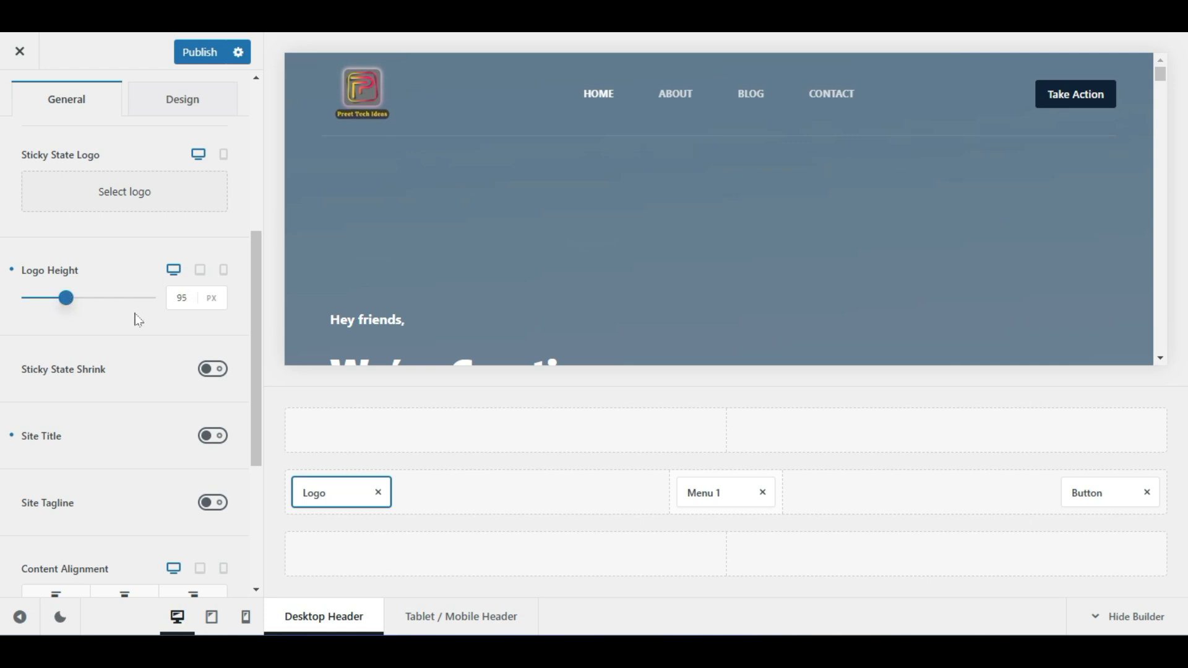
left_click(115, 329)
left_click(182, 52)
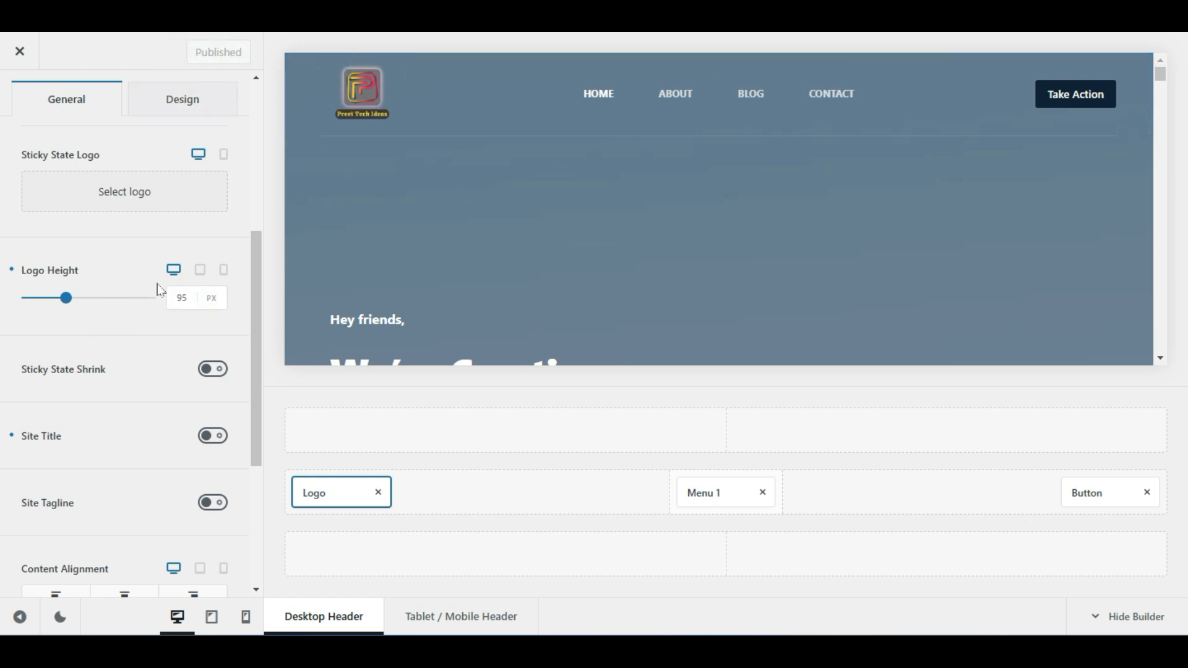
left_click(368, 88)
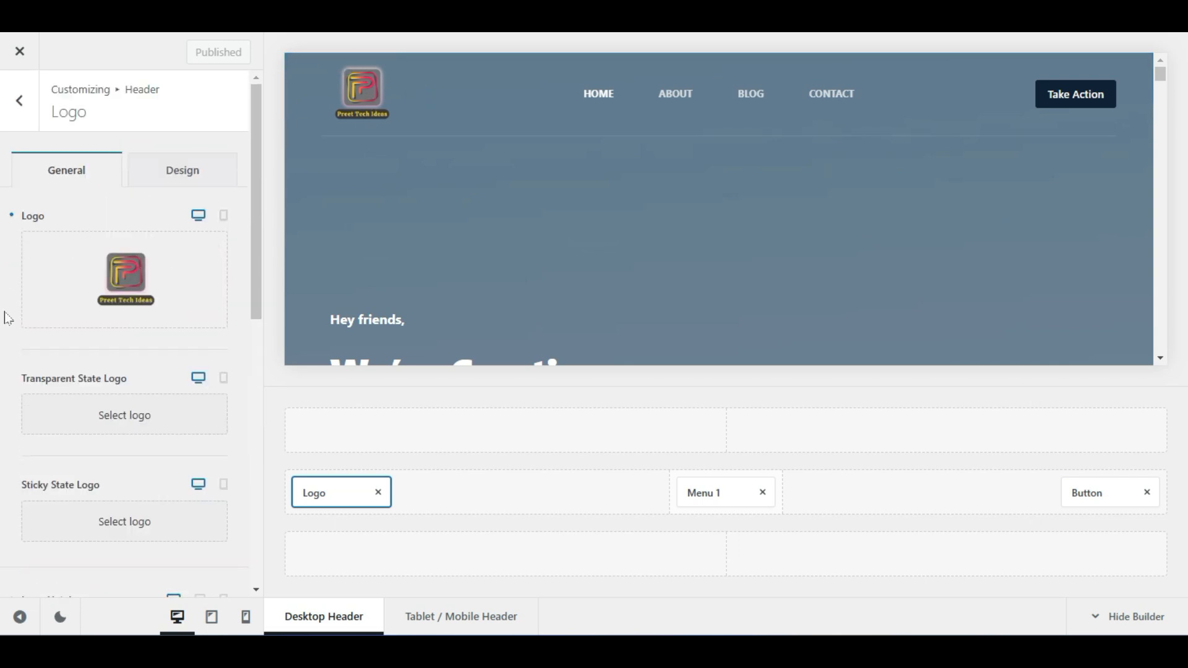
Remove the uploaded logo image in the Header Logo panel
scroll(7, 291, "down", 2)
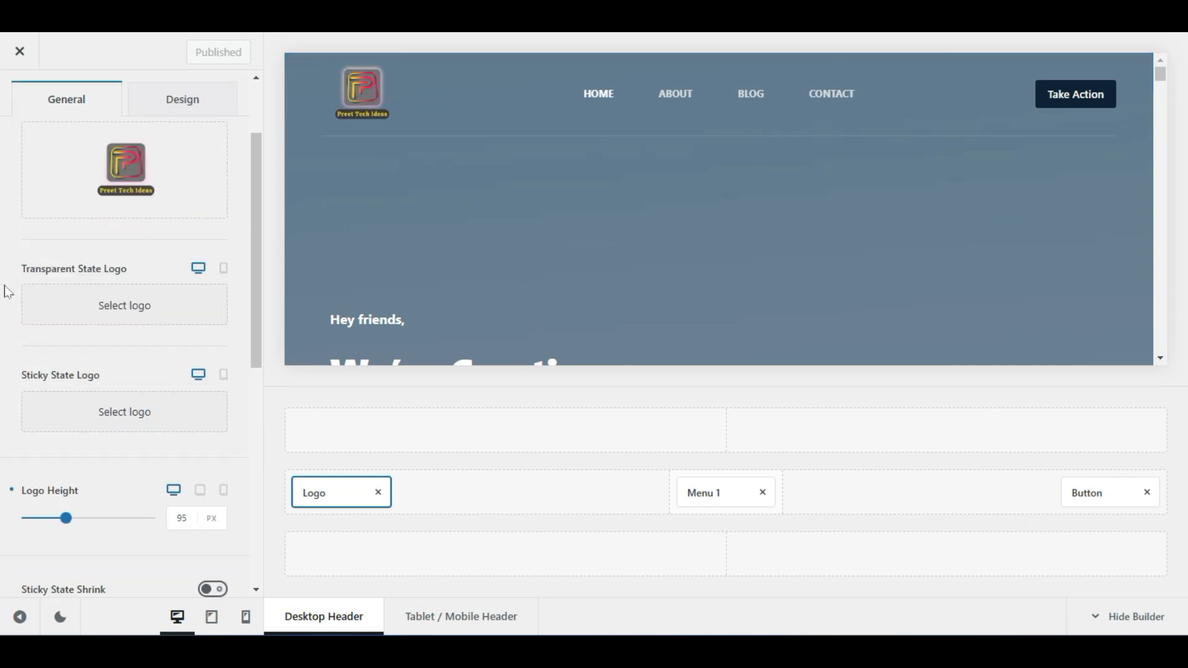
scroll(7, 291, "down", 1)
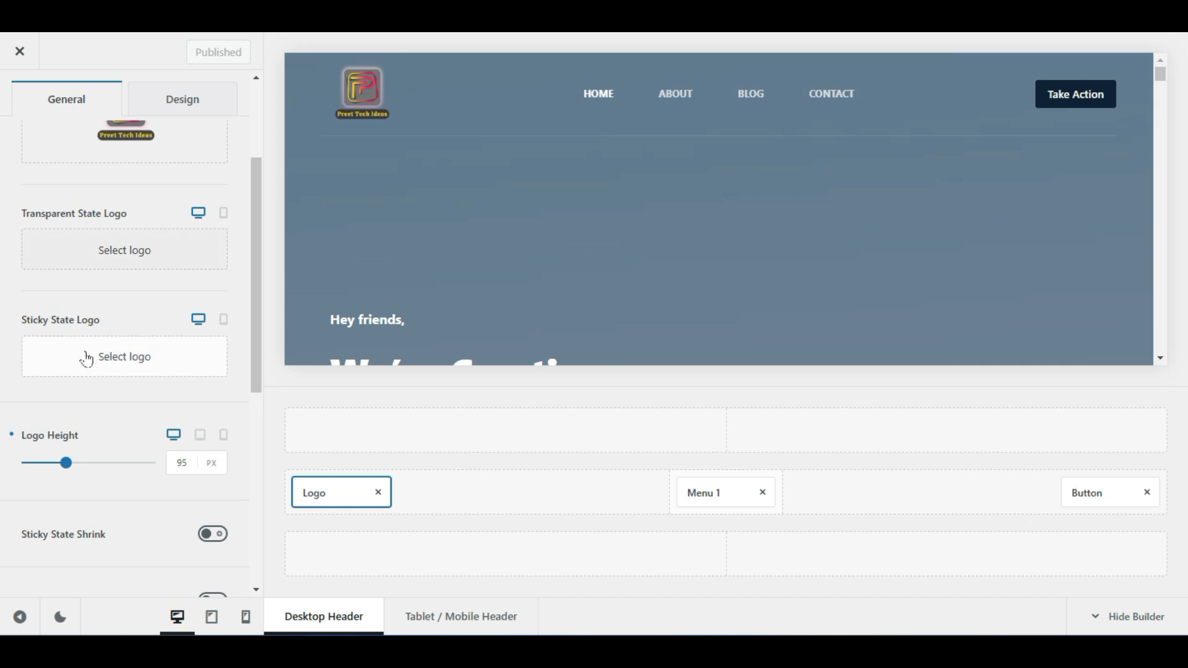
scroll(391, 200, "down", 2)
scroll(391, 199, "down", 3)
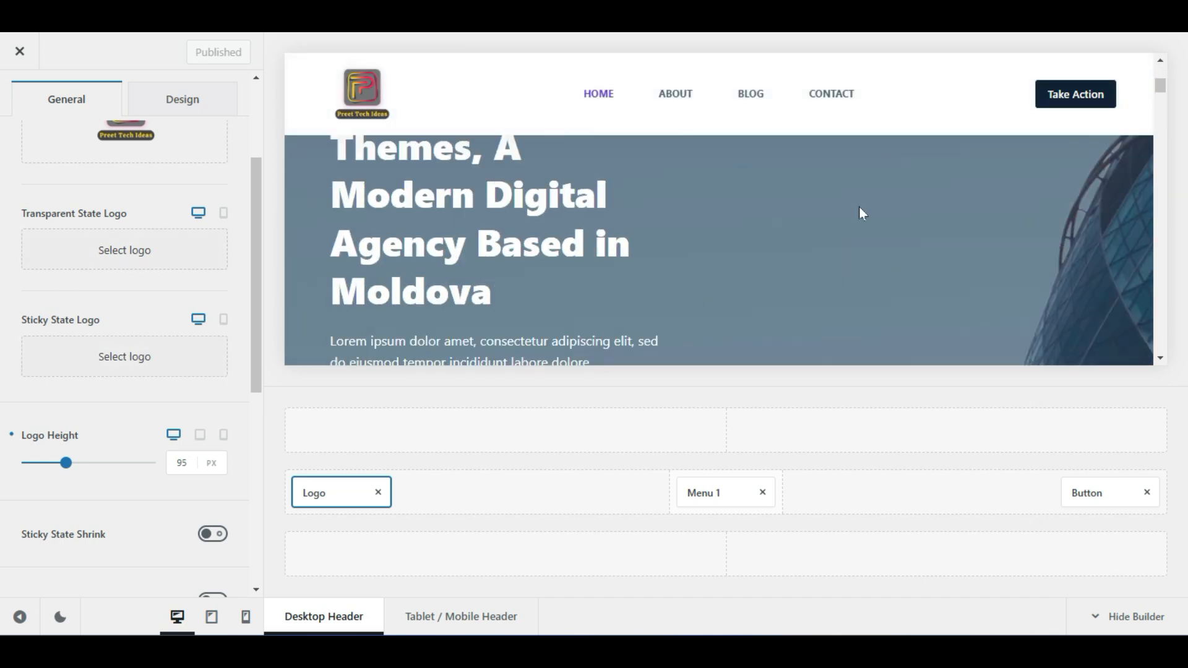
scroll(862, 214, "down", 10)
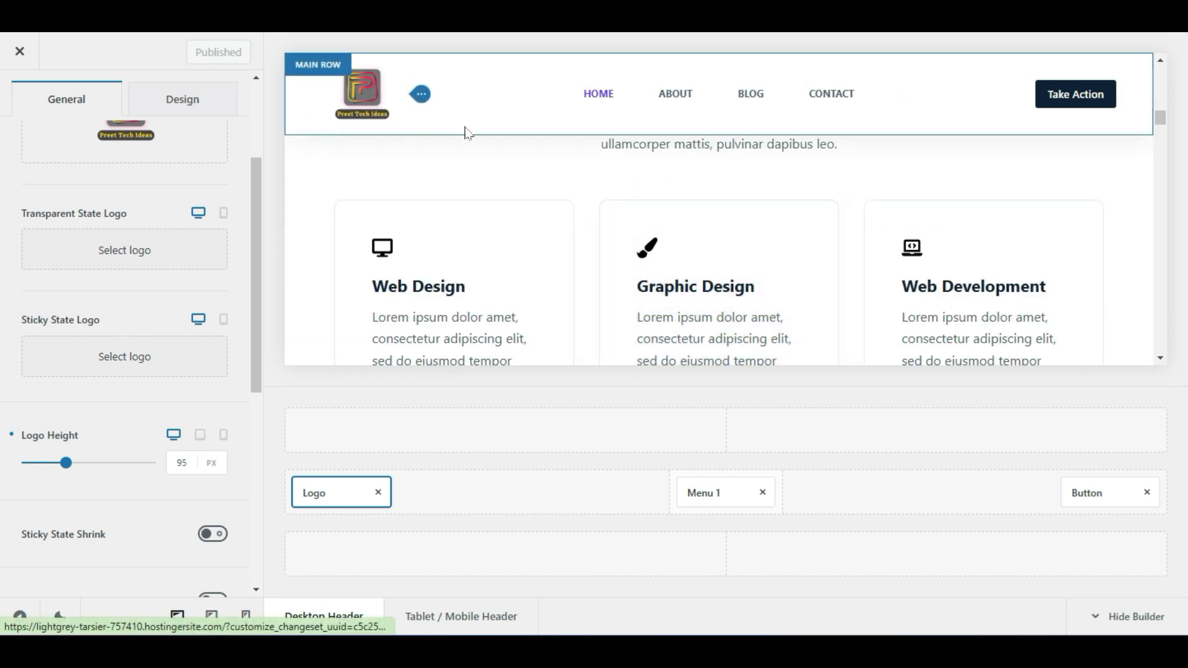
scroll(618, 204, "down", 5)
scroll(618, 205, "up", 10)
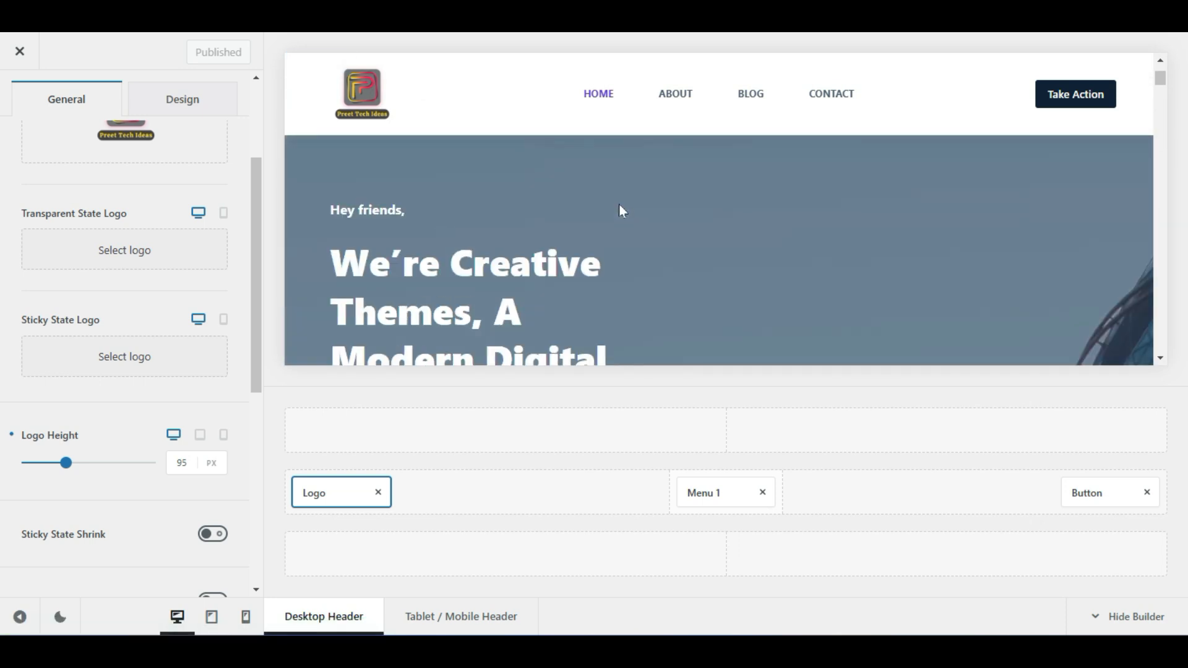
scroll(15, 369, "down", 4)
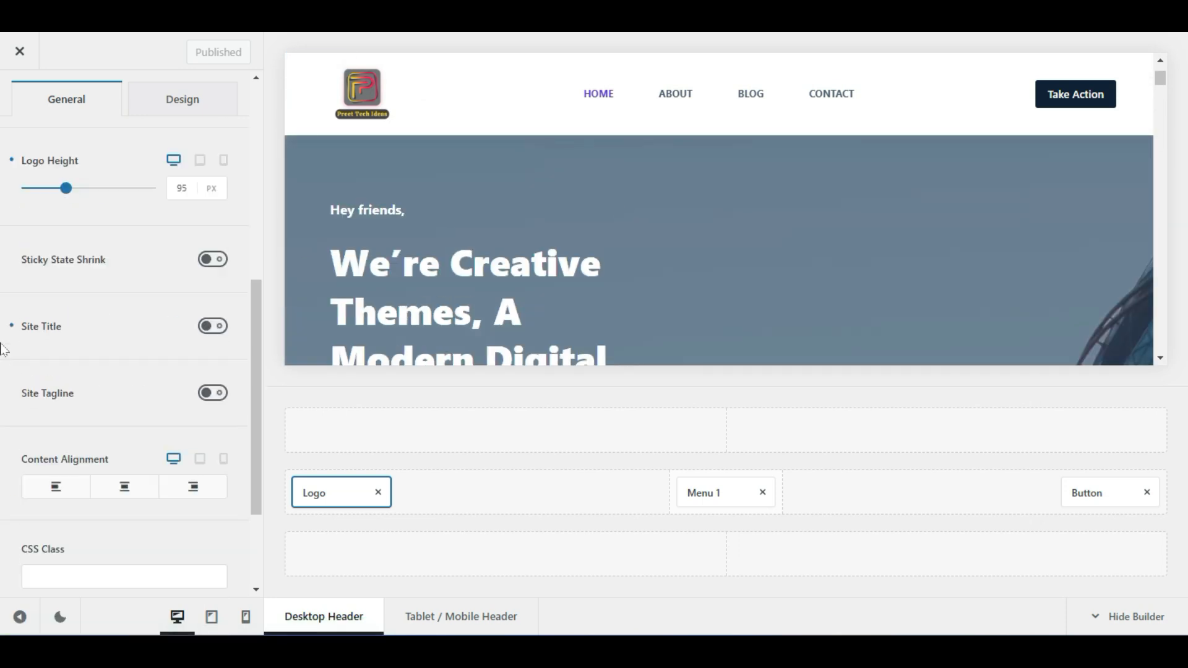
scroll(3, 359, "up", 6)
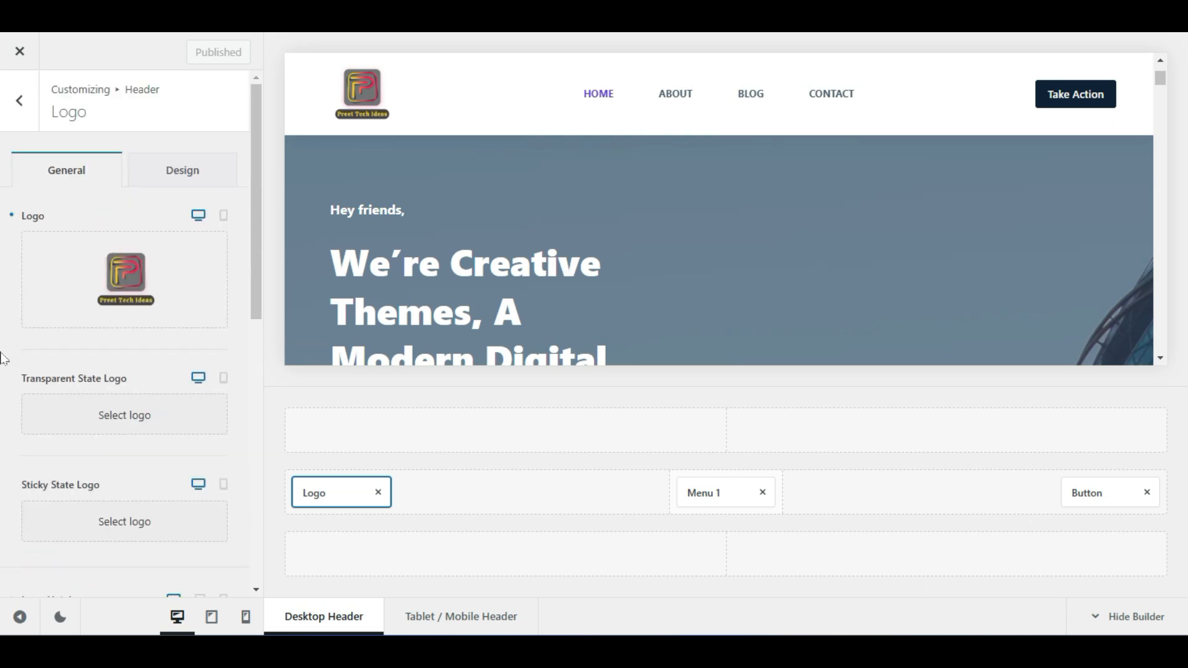
scroll(18, 361, "down", 5)
scroll(20, 355, "up", 5)
scroll(19, 359, "down", 7)
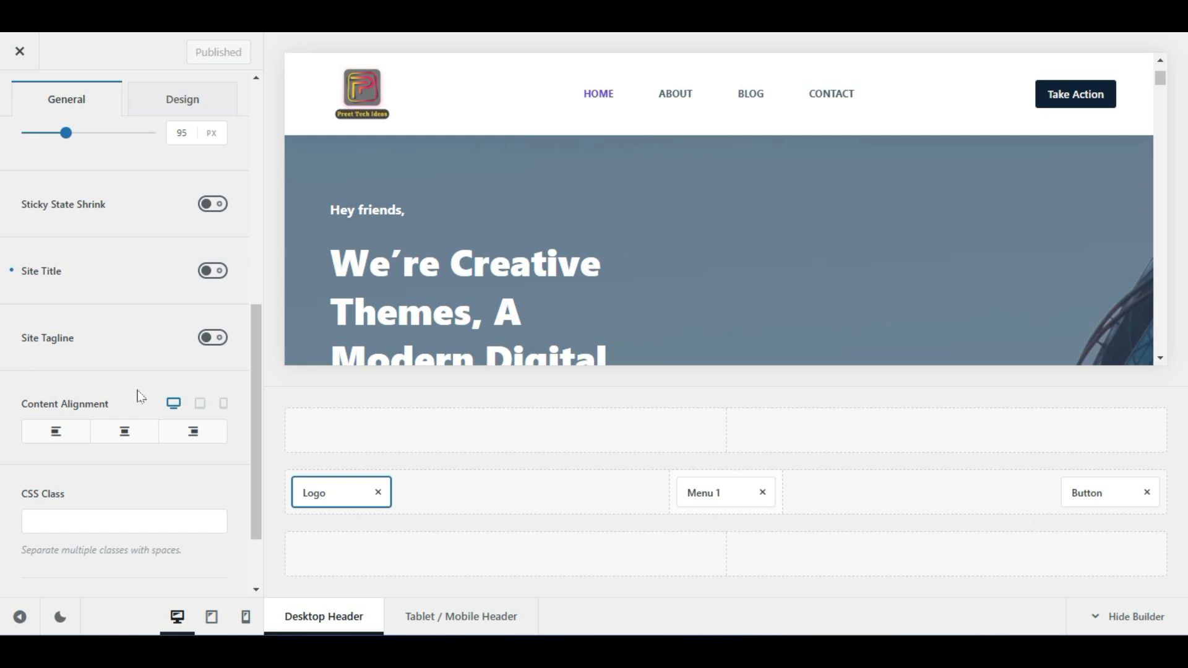
scroll(180, 367, "up", 7)
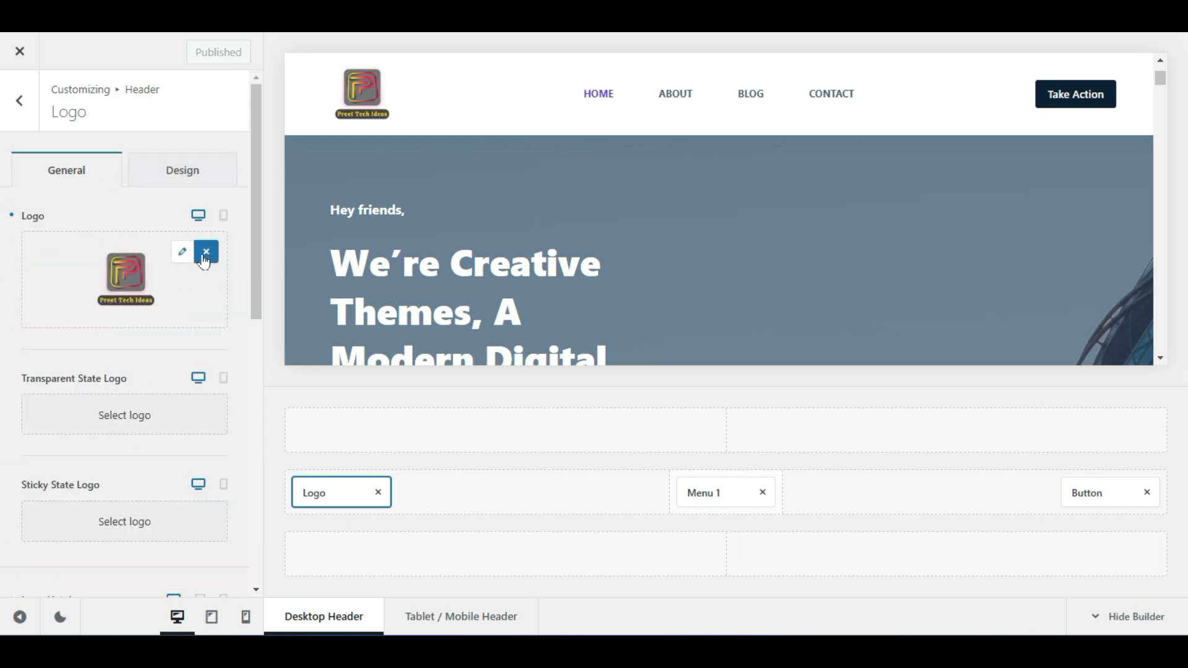
left_click(205, 250)
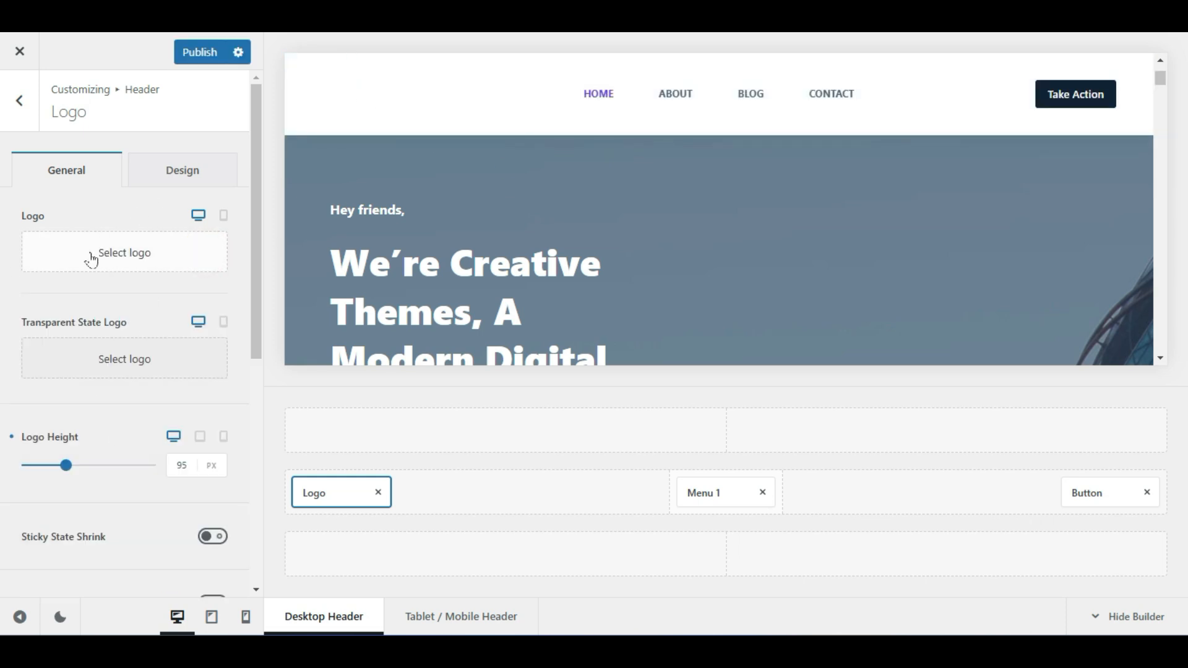
Turn on the site title 'Preet Tutorial' in the header
scroll(18, 323, "down", 5)
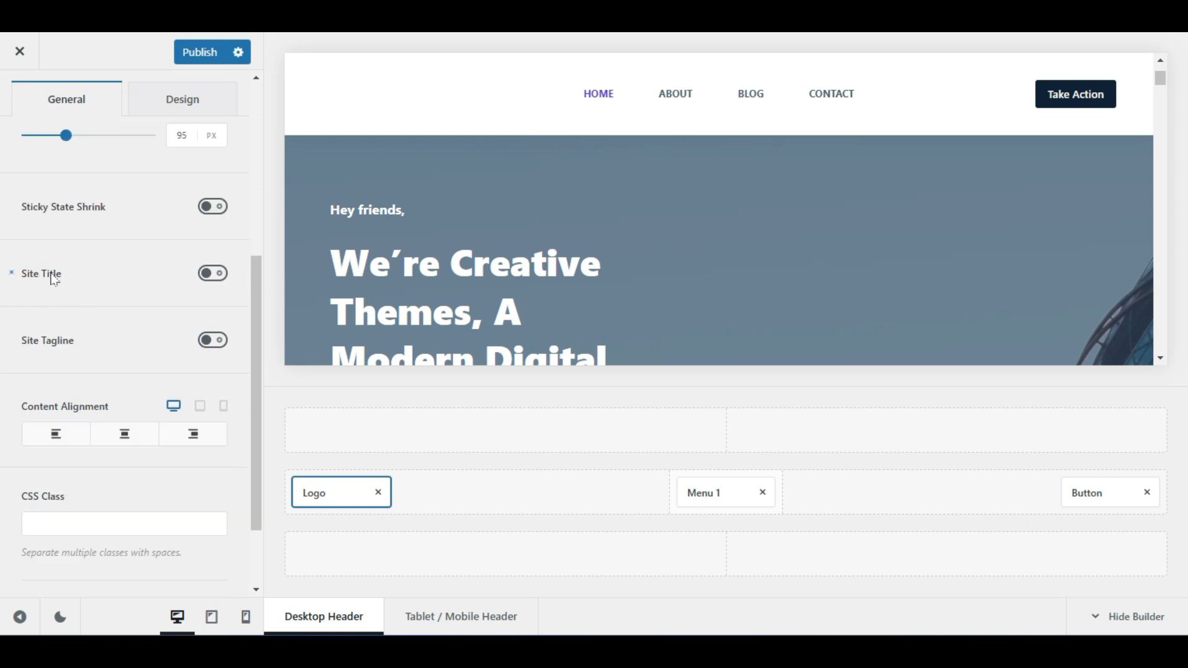
left_click(216, 275)
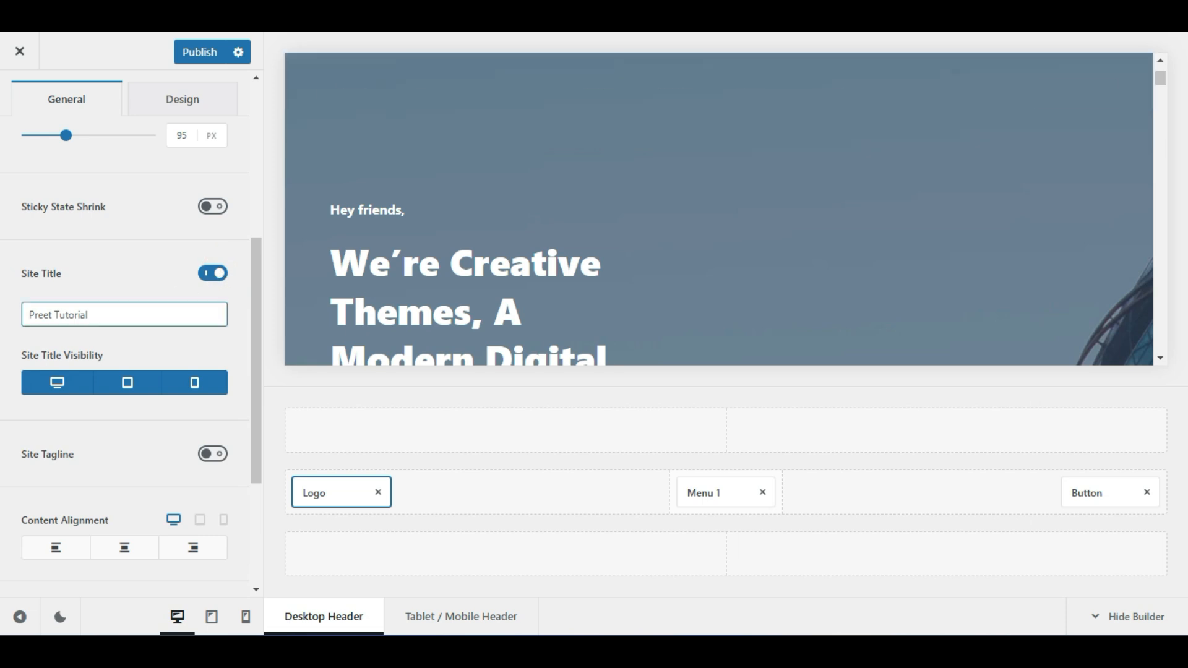
triple_click(98, 314)
left_click(165, 315)
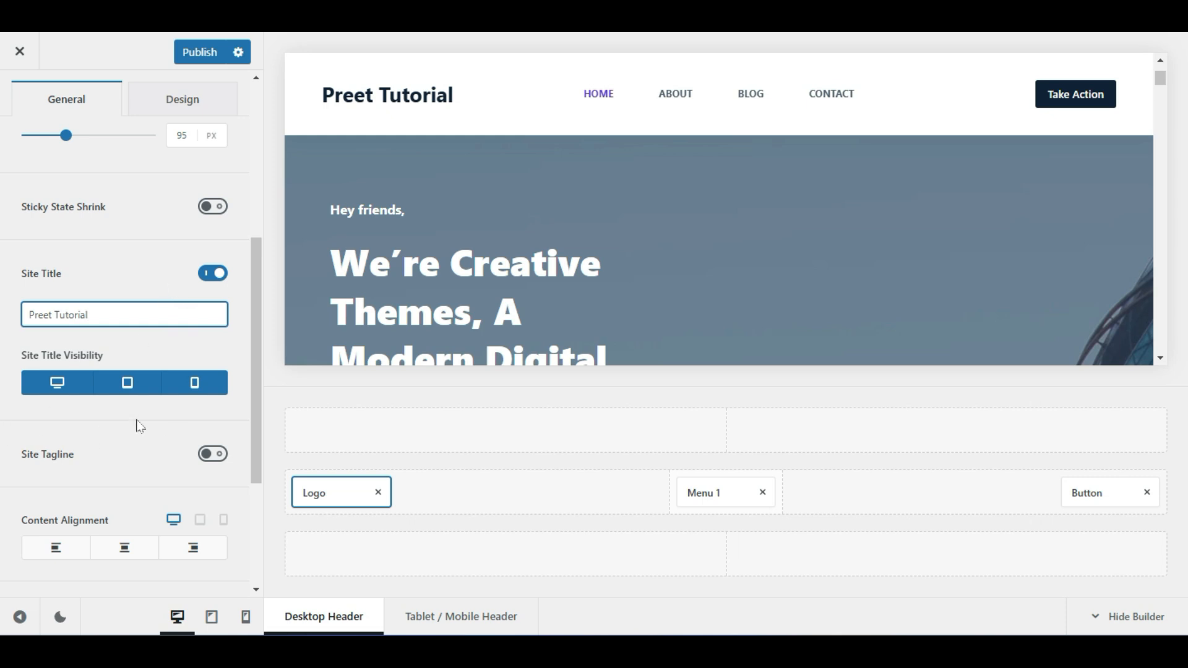
Enable the site tagline, set it to 'Business Website', and publish
scroll(140, 426, "down", 2)
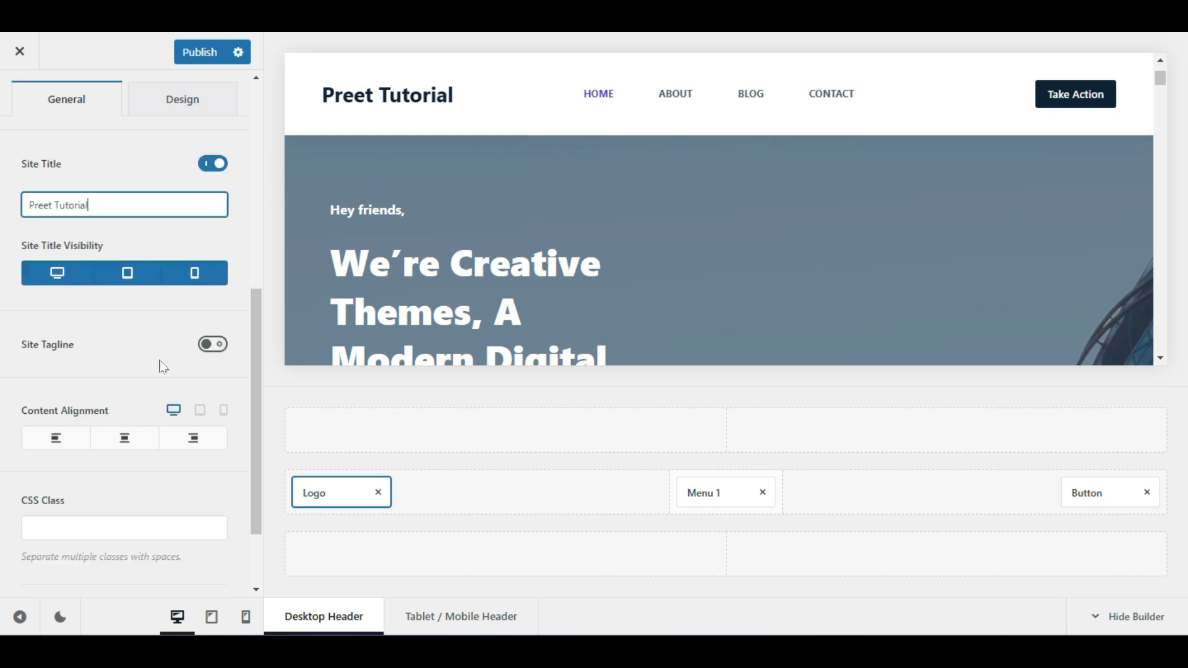
left_click(213, 349)
left_click(119, 385)
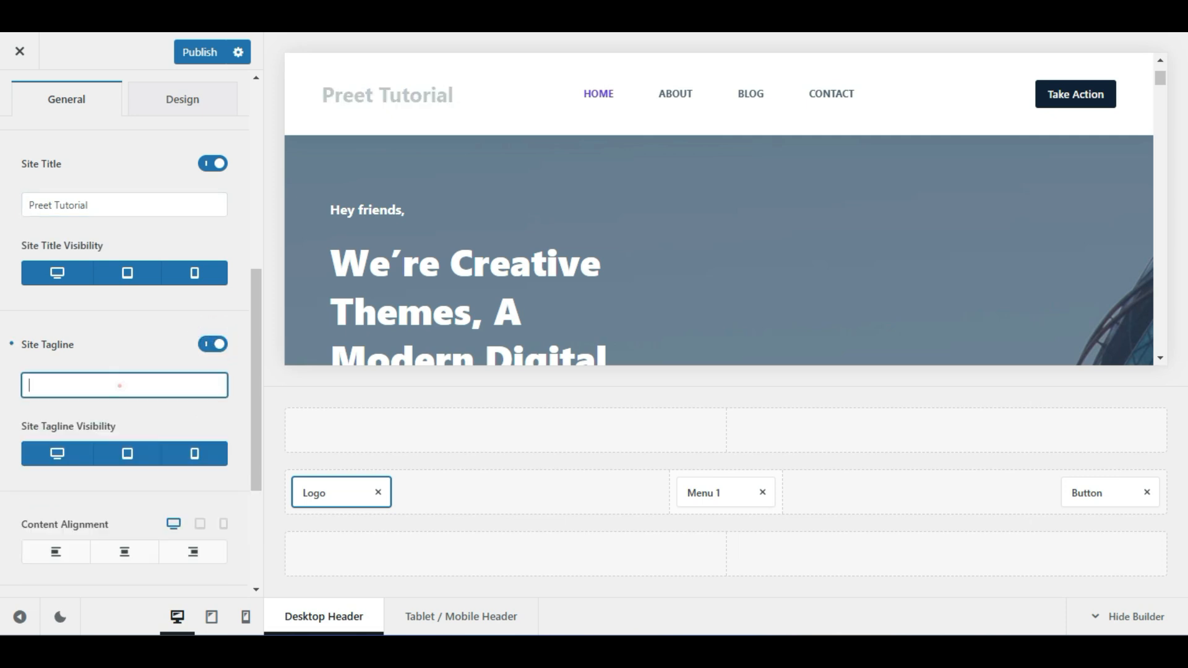
type("Business")
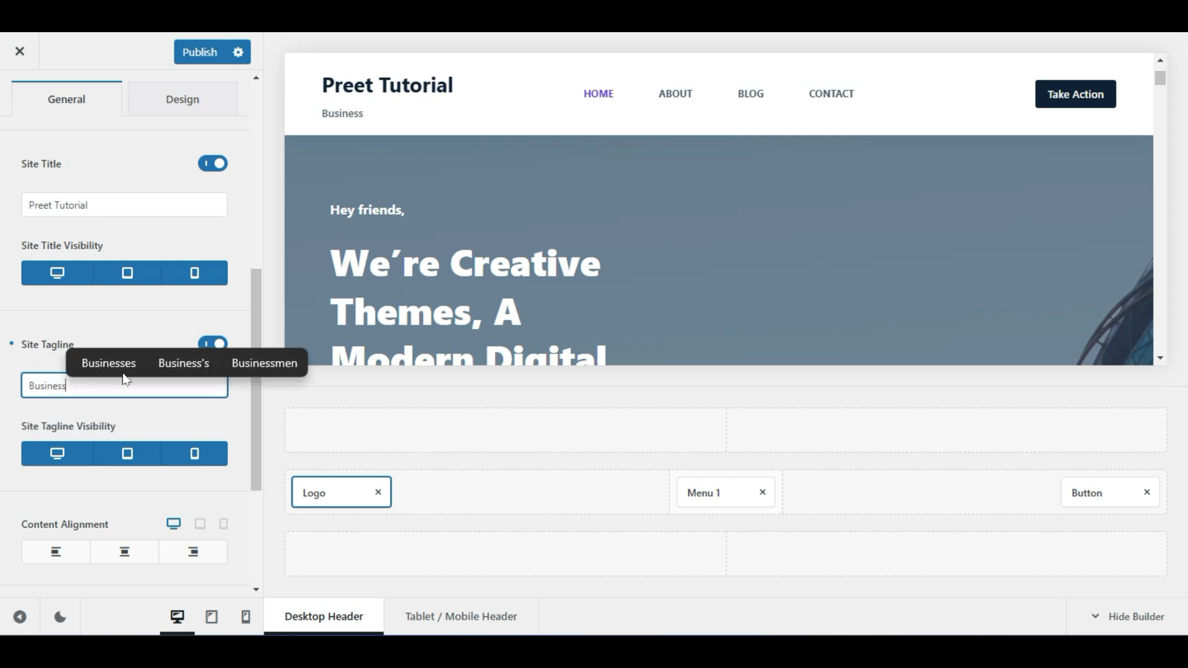
left_click(159, 430)
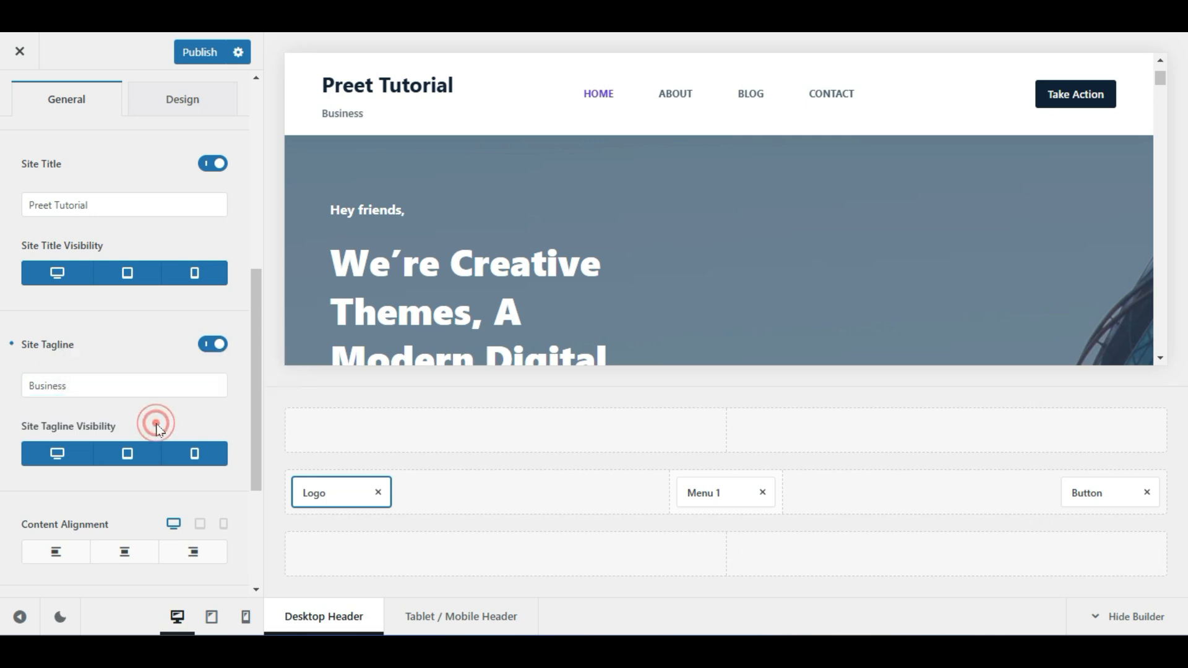
left_click(133, 386)
left_click(102, 388)
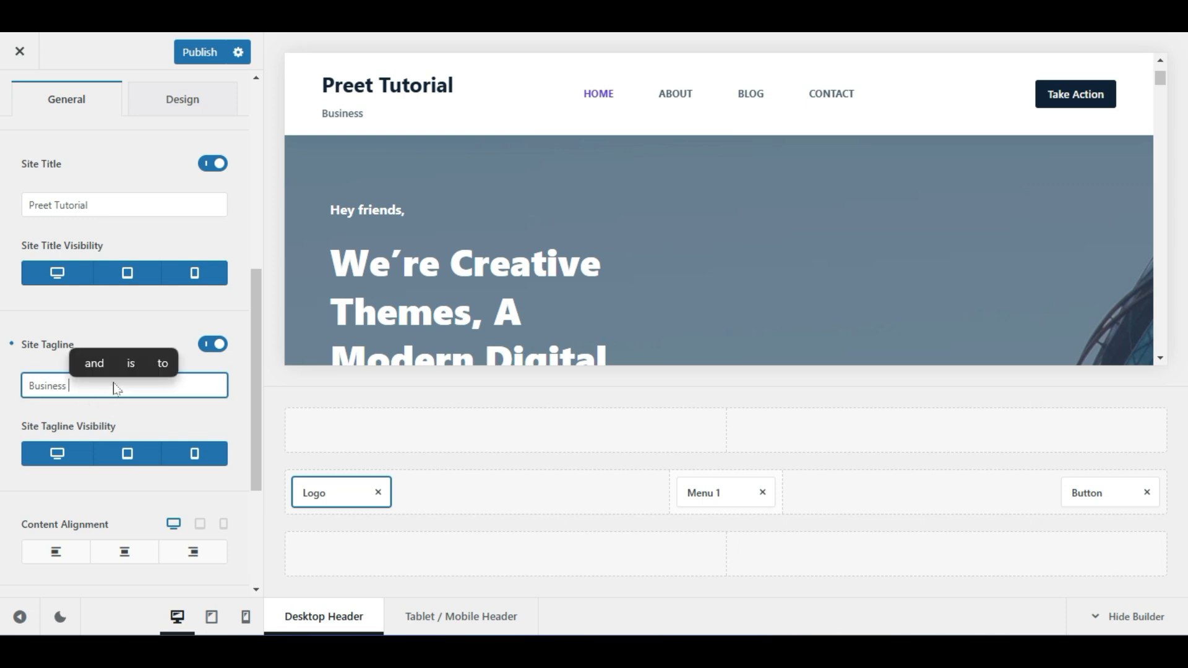
key("BackSpace")
type("Website")
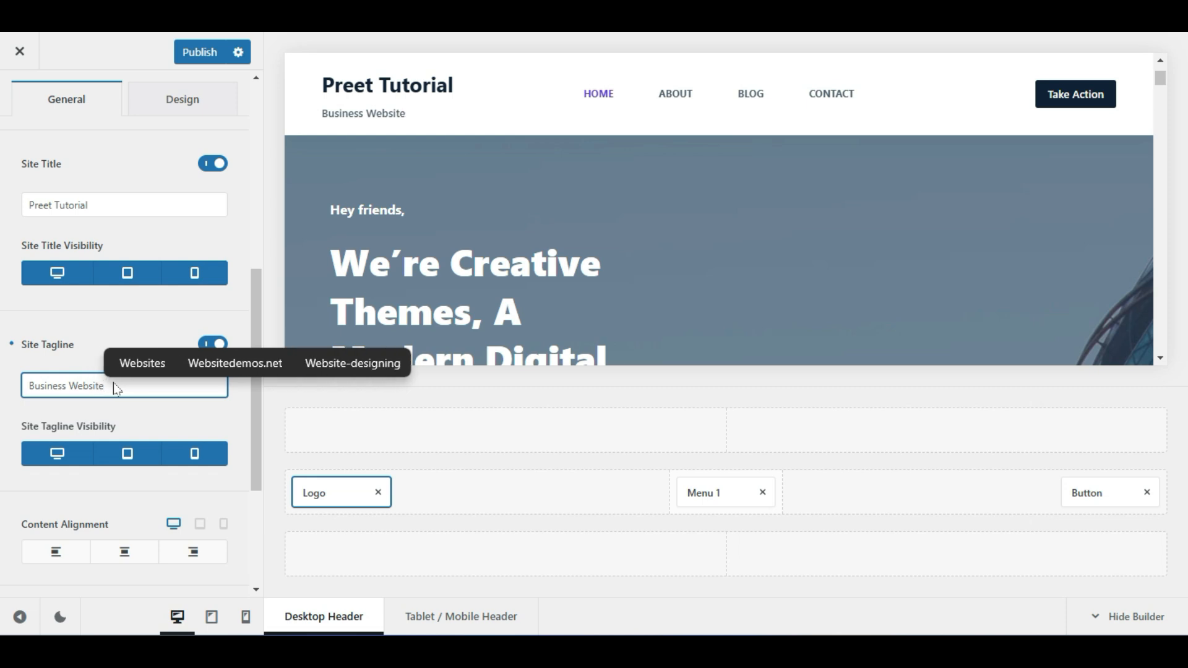
left_click(146, 421)
left_click(181, 54)
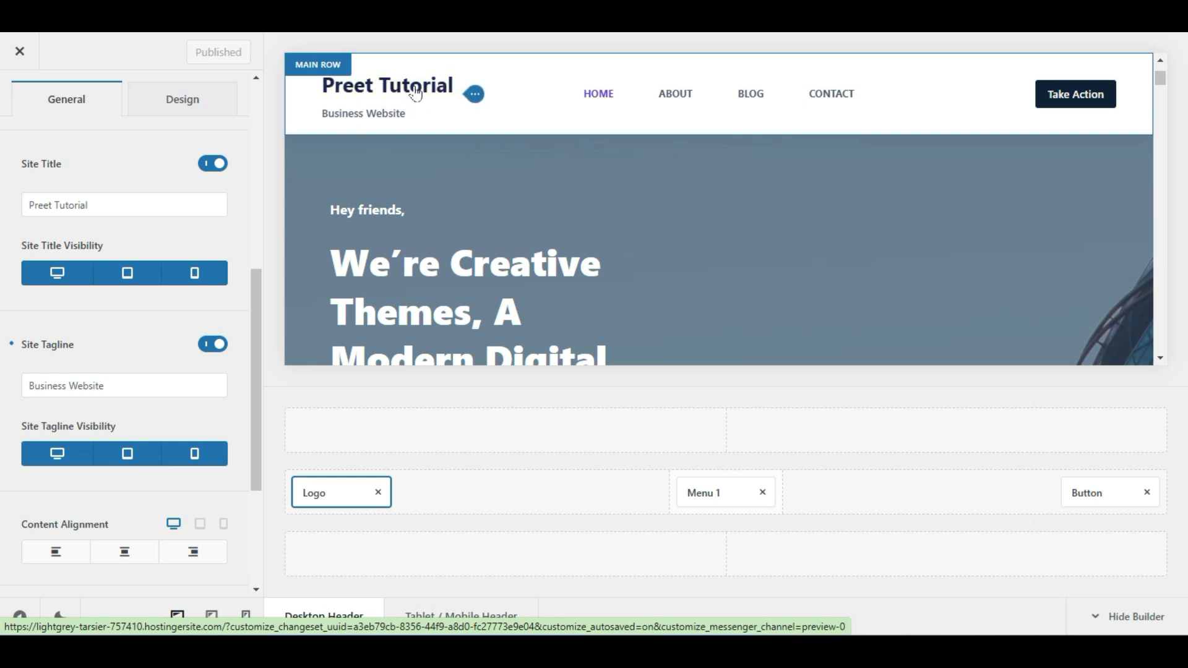
Switch to the Design settings for the title and tagline styling
scroll(623, 274, "down", 10)
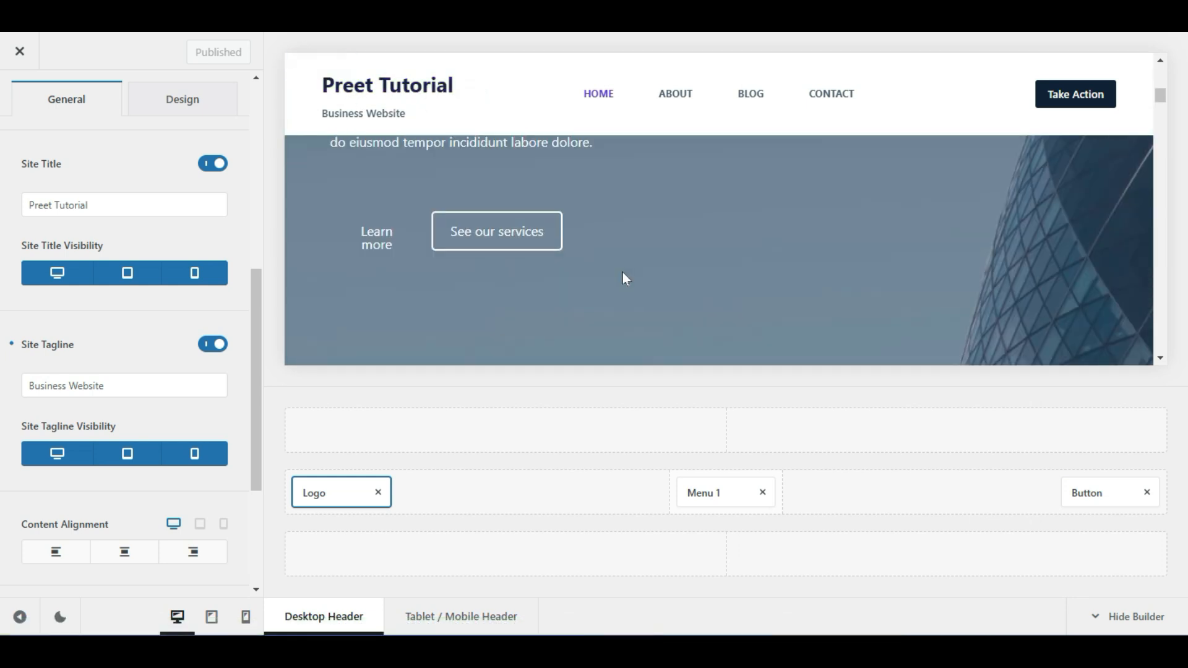
scroll(623, 274, "up", 10)
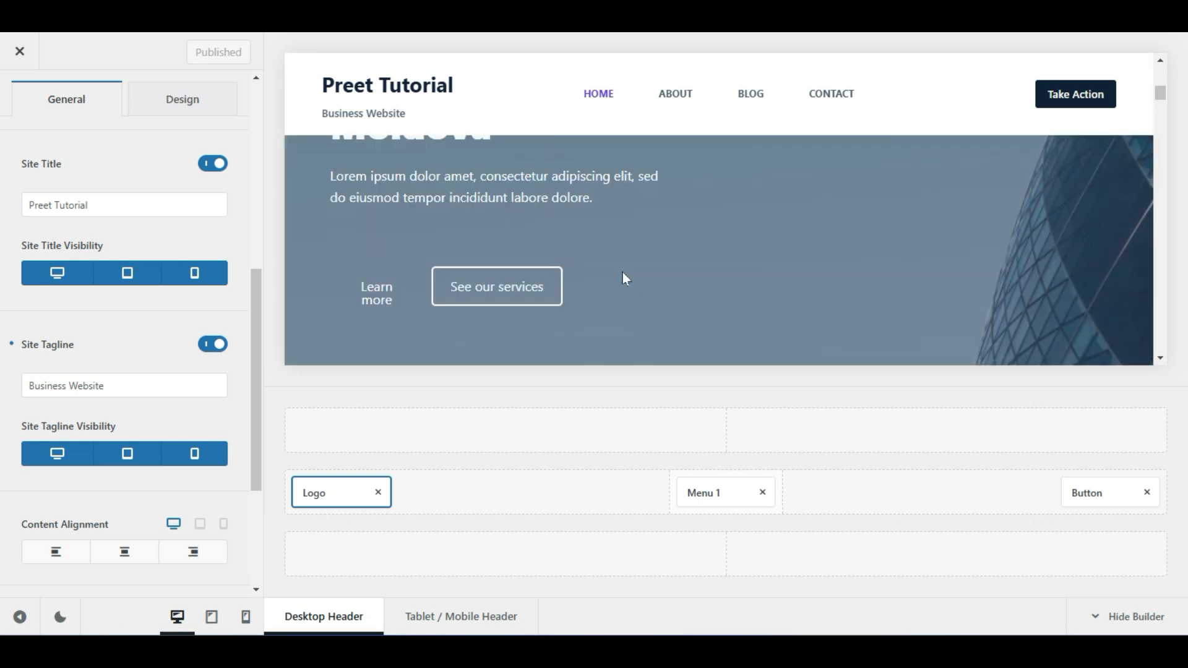
scroll(623, 276, "down", 3)
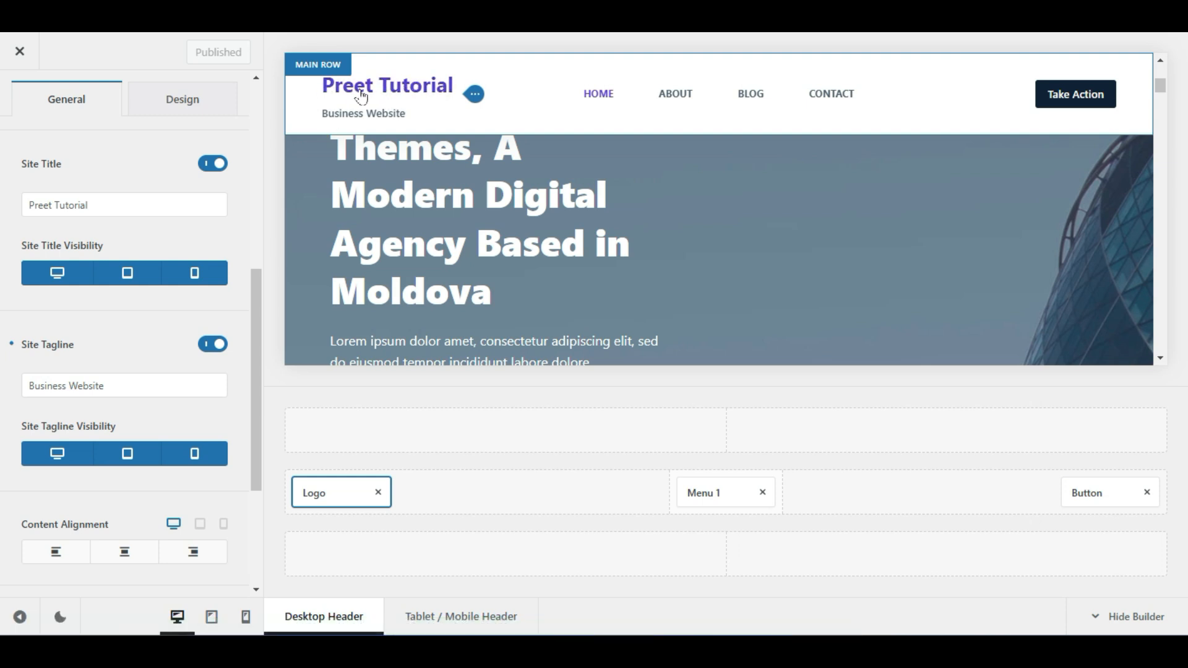
scroll(88, 352, "up", 4)
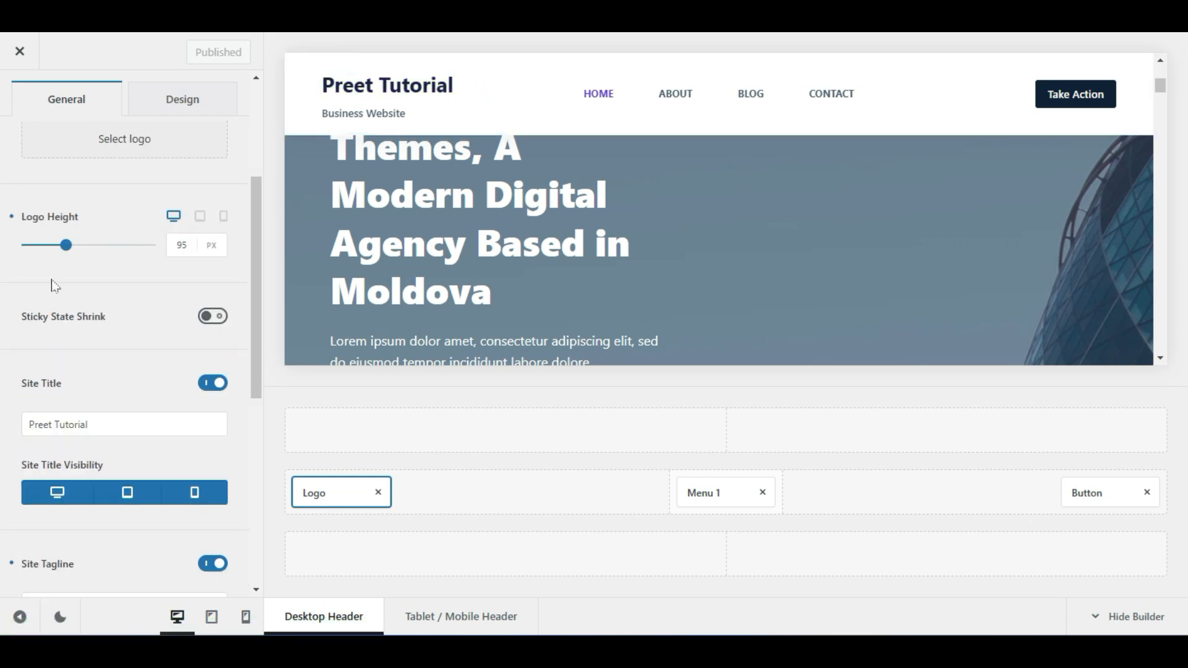
left_click(182, 101)
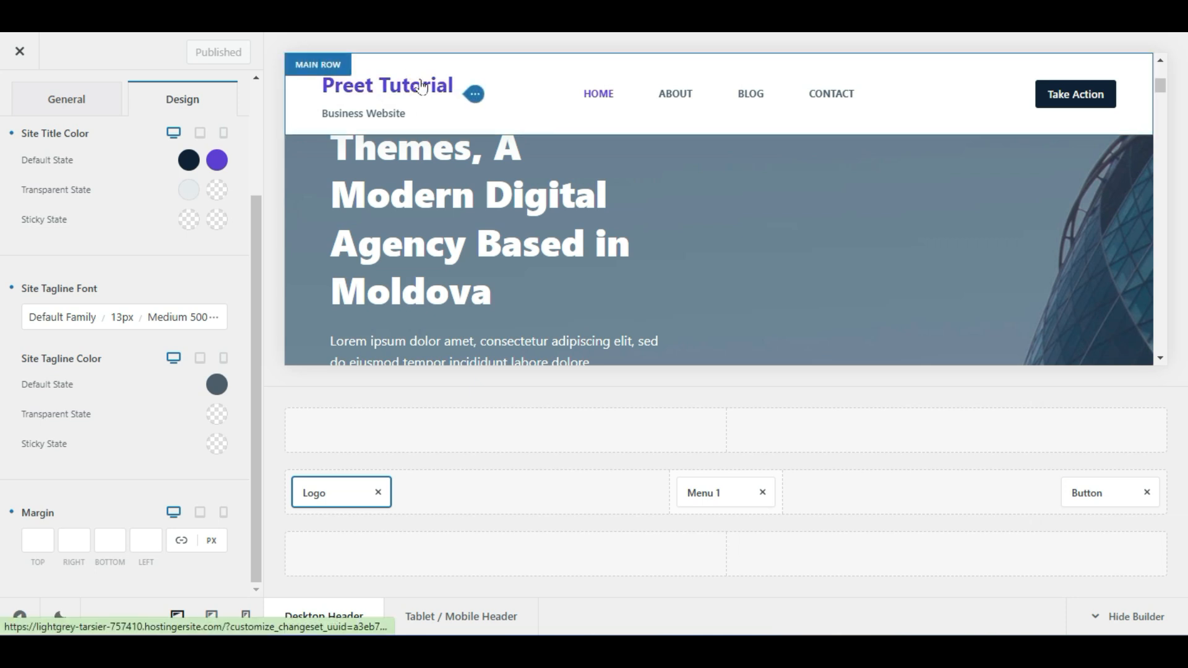
Set the site title's hover colour to red
left_click(215, 164)
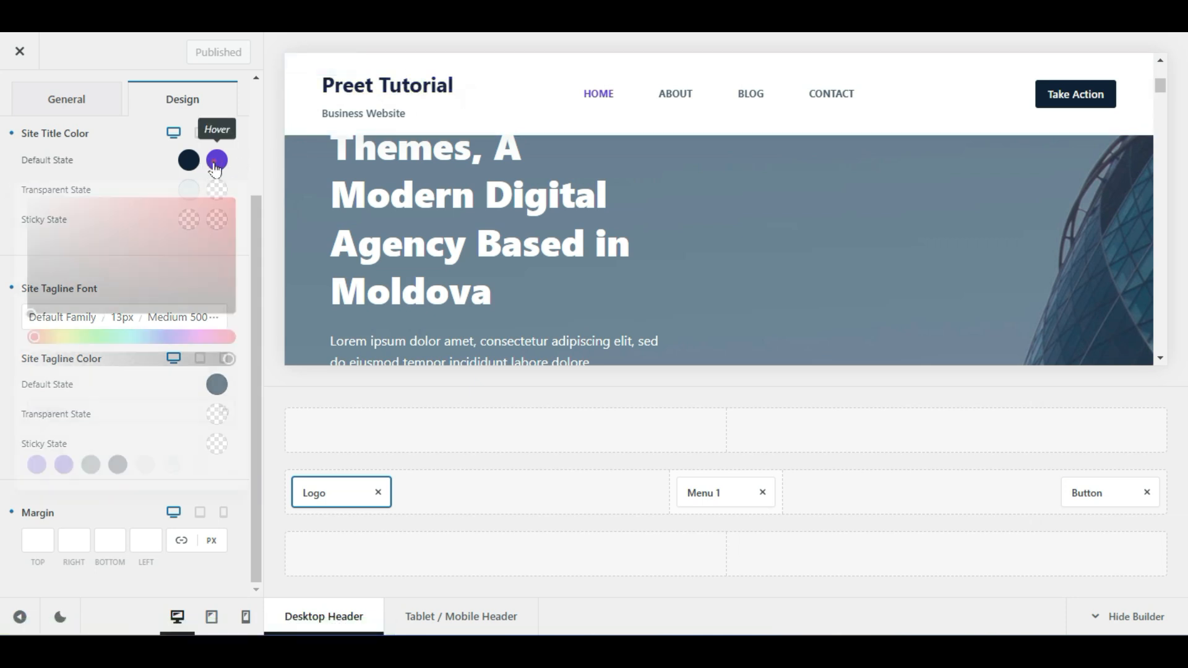
left_click(213, 224)
left_click(236, 198)
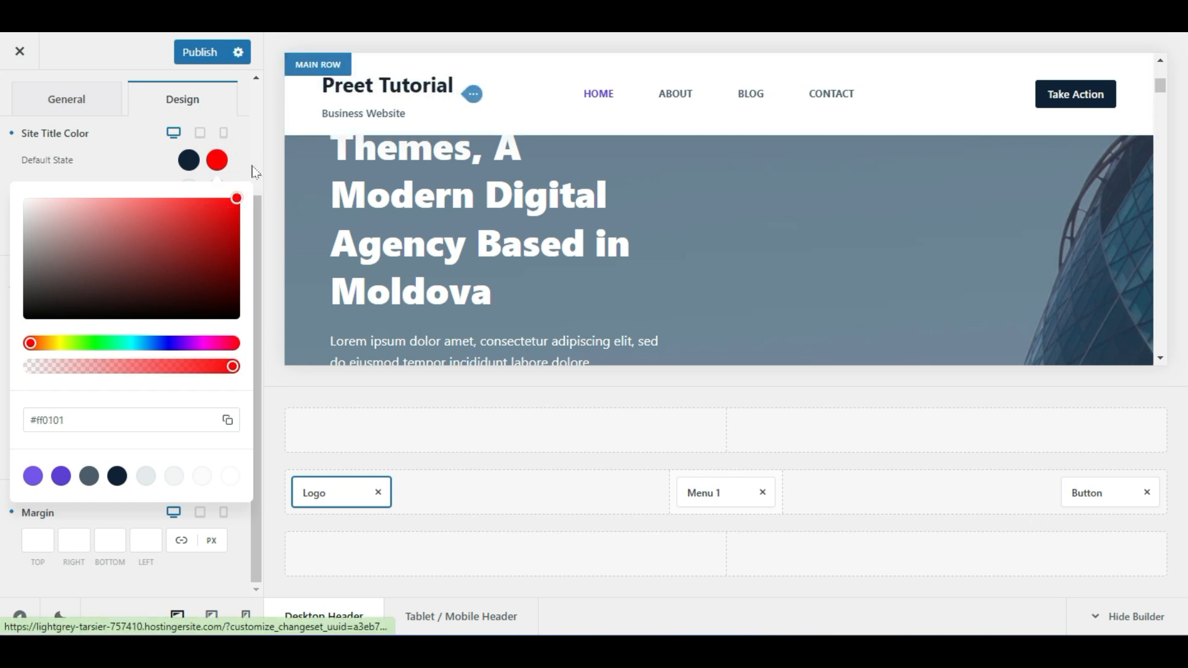
left_click(109, 164)
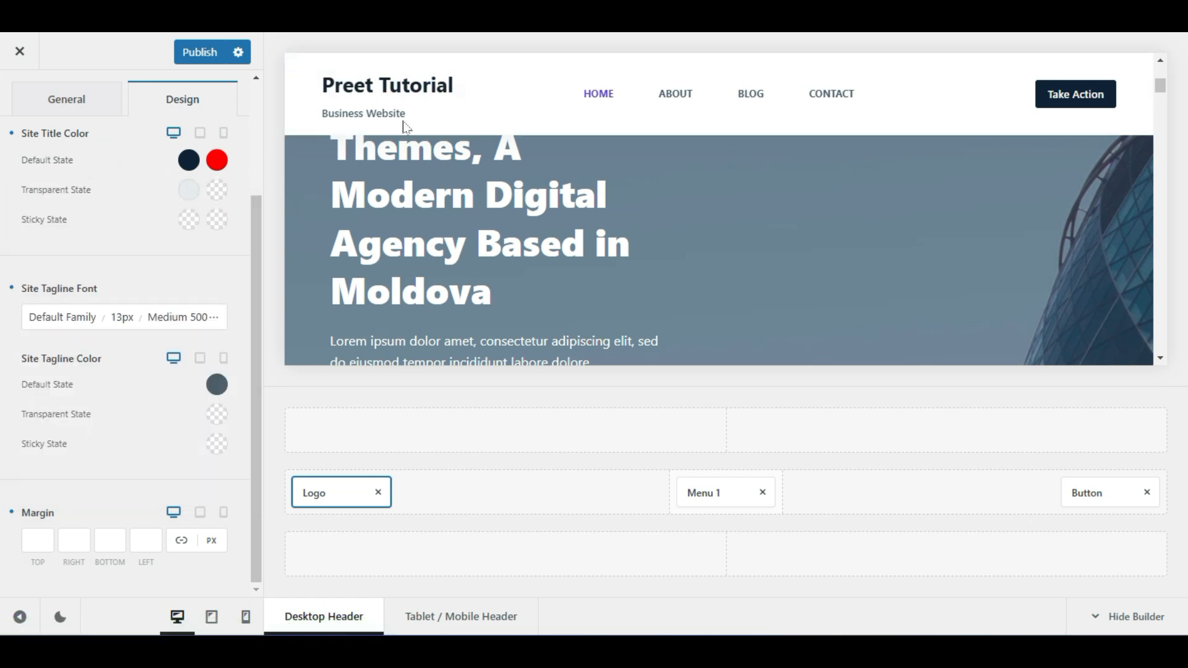
Make the site title's default colour blue and publish the changes
left_click(183, 164)
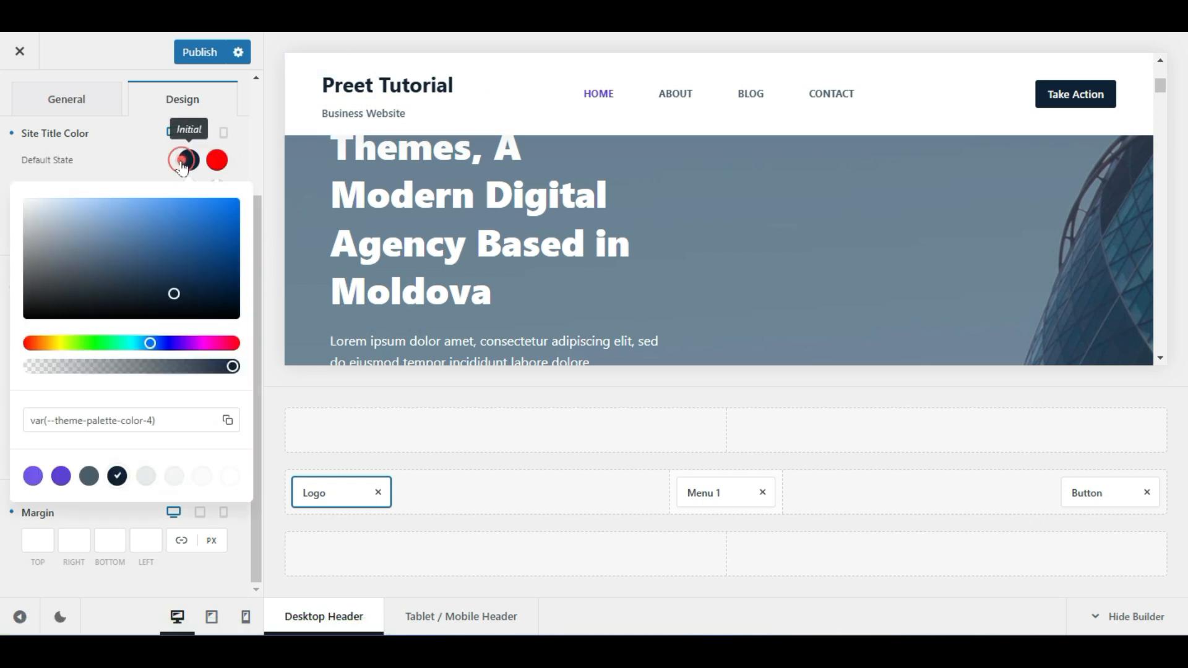
left_click(186, 162)
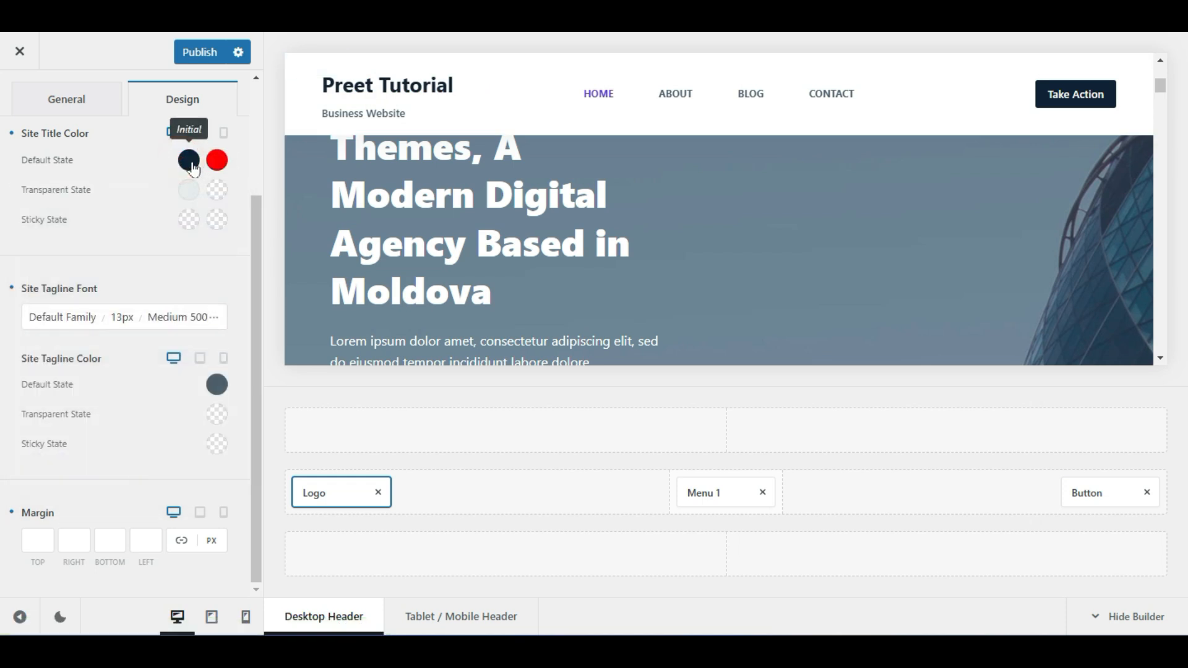
left_click(194, 166)
left_click_drag(204, 219, 219, 194)
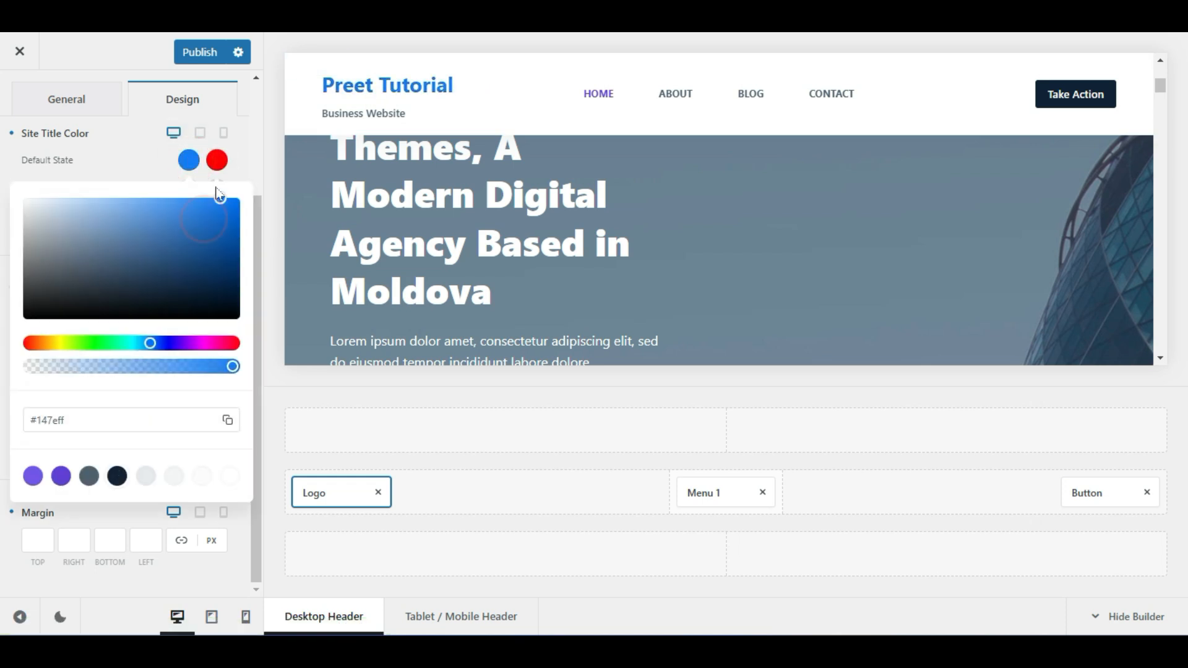
left_click(147, 150)
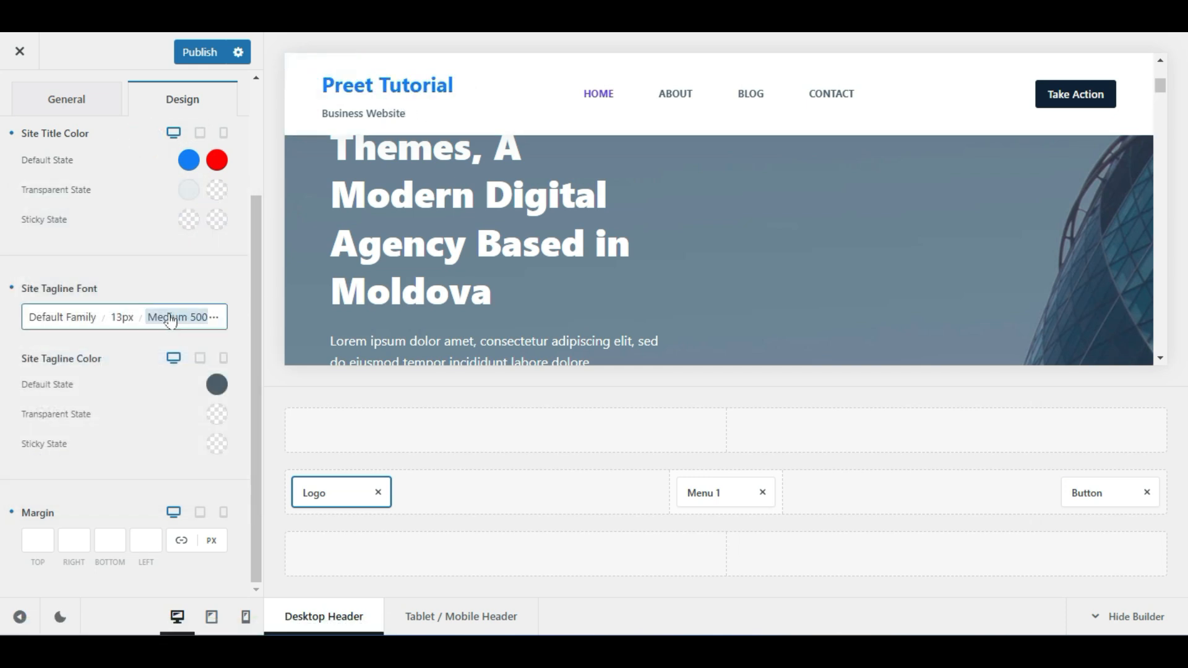
left_click(180, 52)
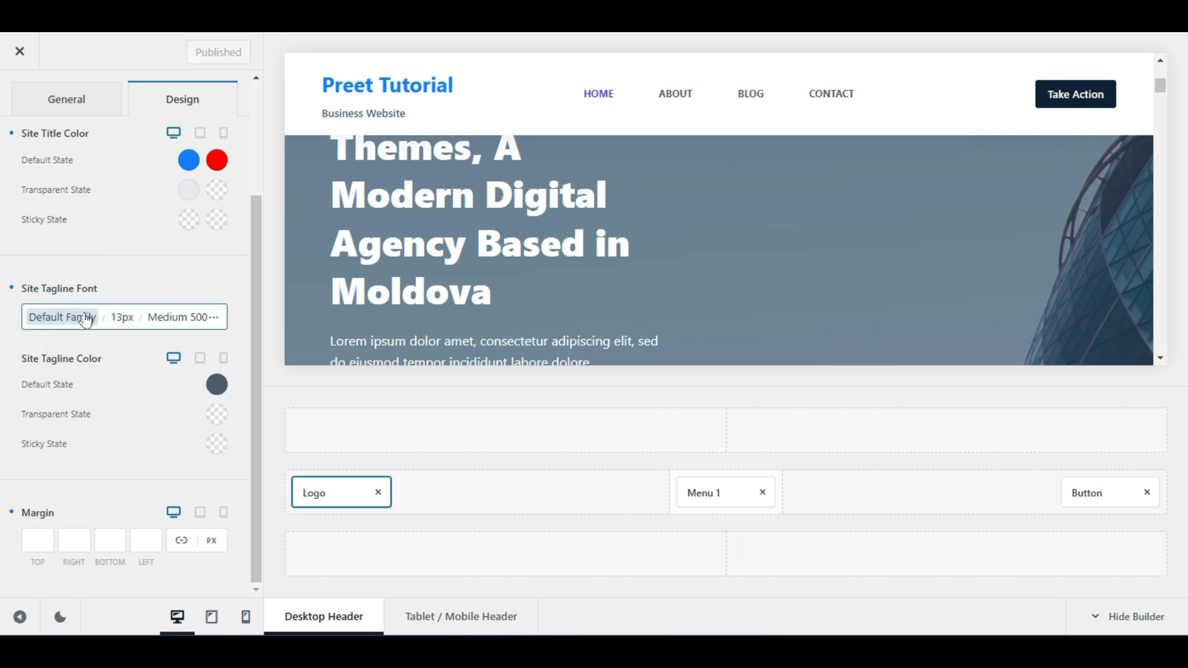
scroll(88, 380, "up", 3)
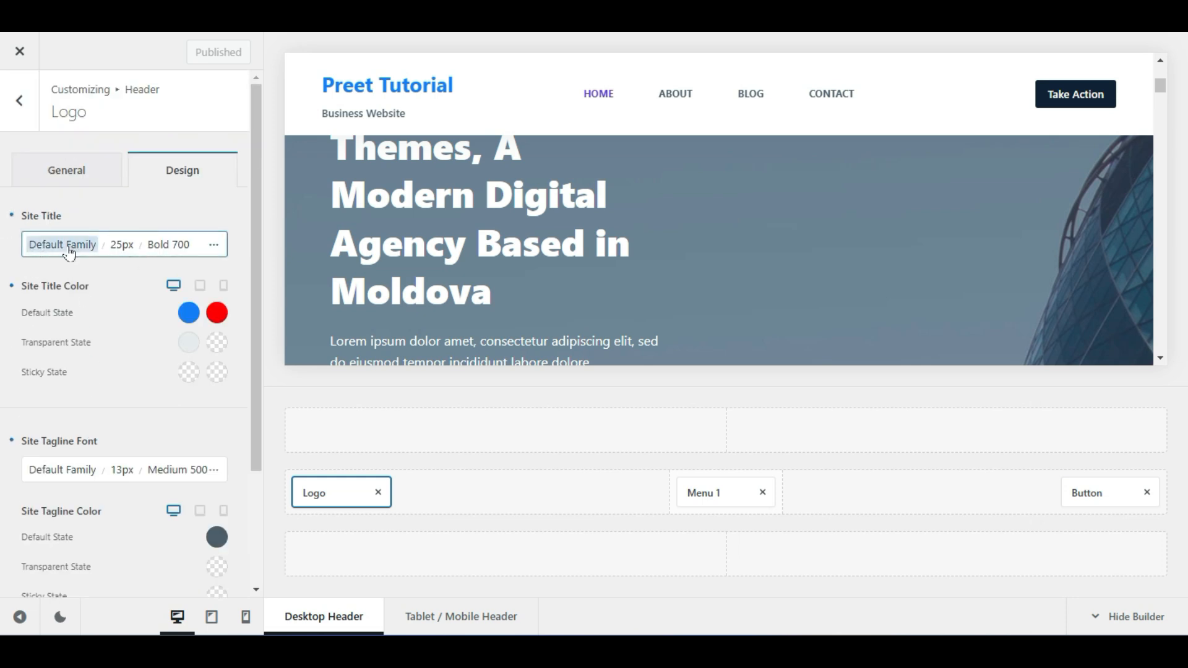
Set the site tagline font weight to Bold 700
scroll(71, 337, "down", 1)
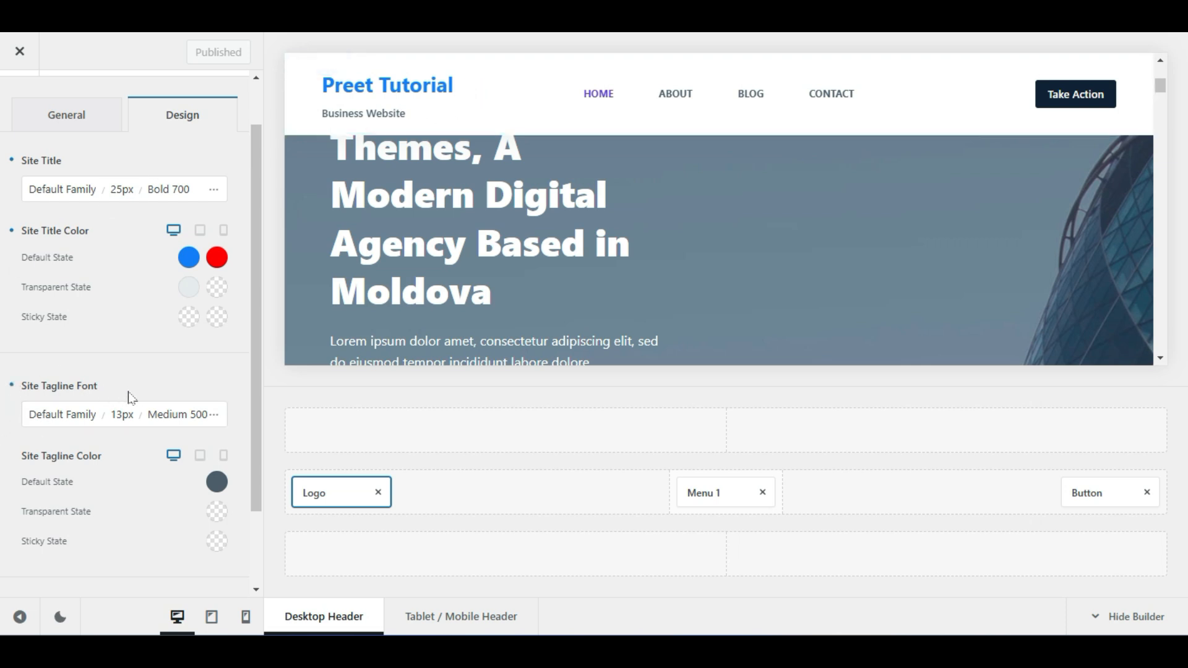
left_click(186, 418)
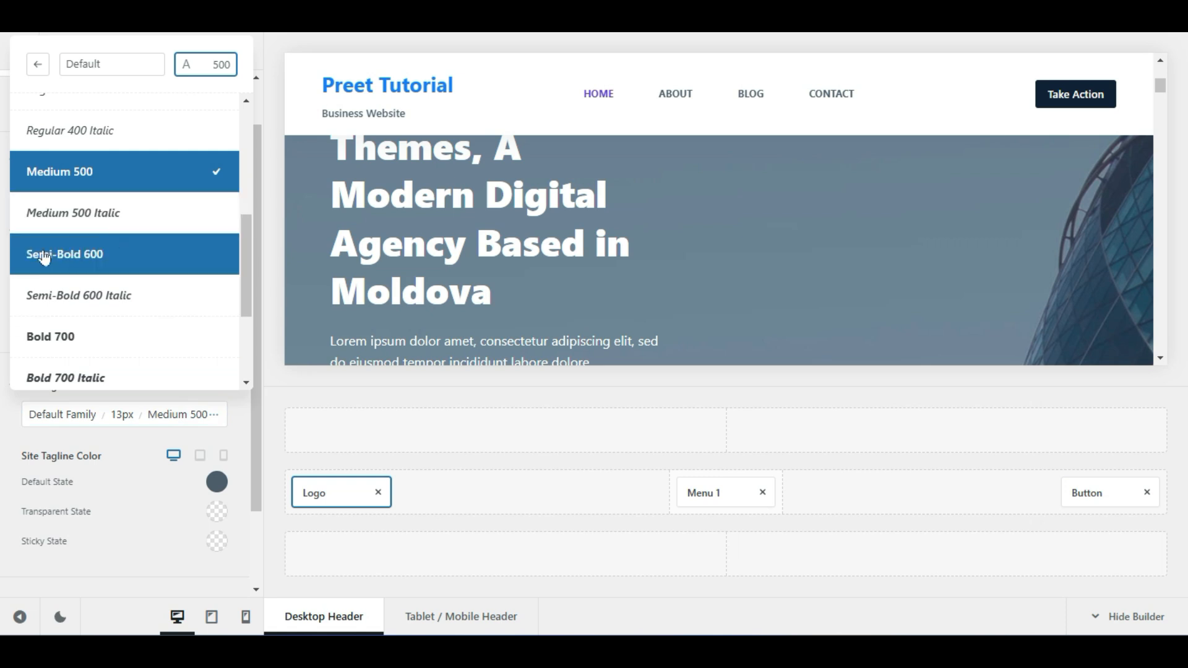
left_click(36, 334)
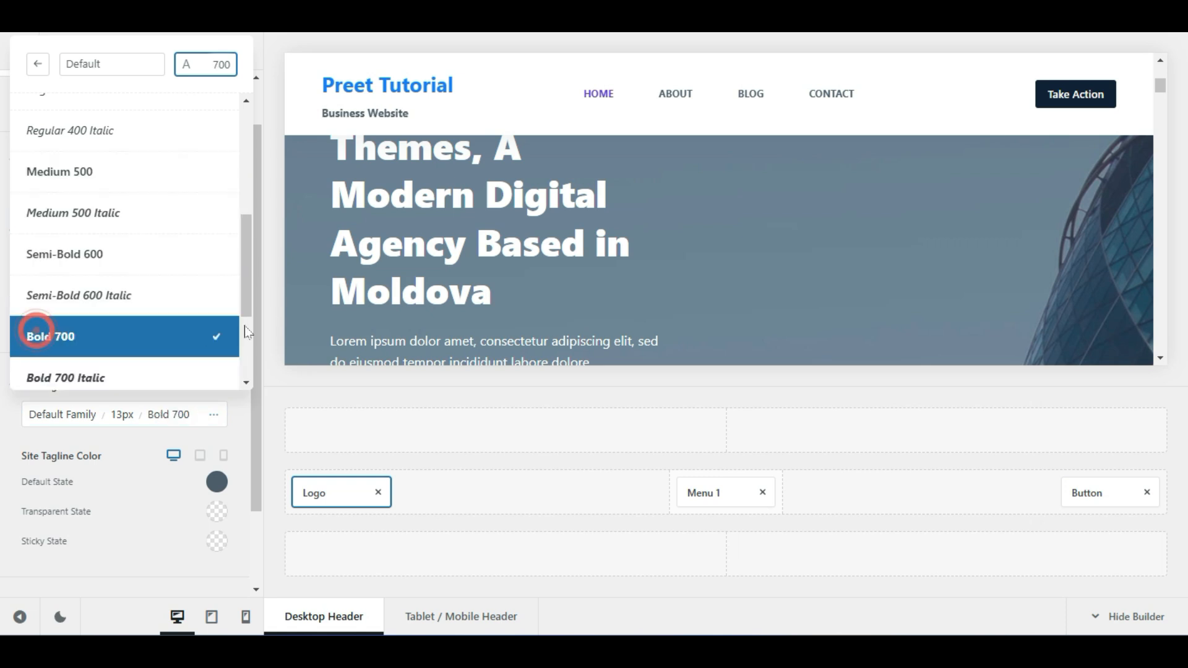
left_click(168, 506)
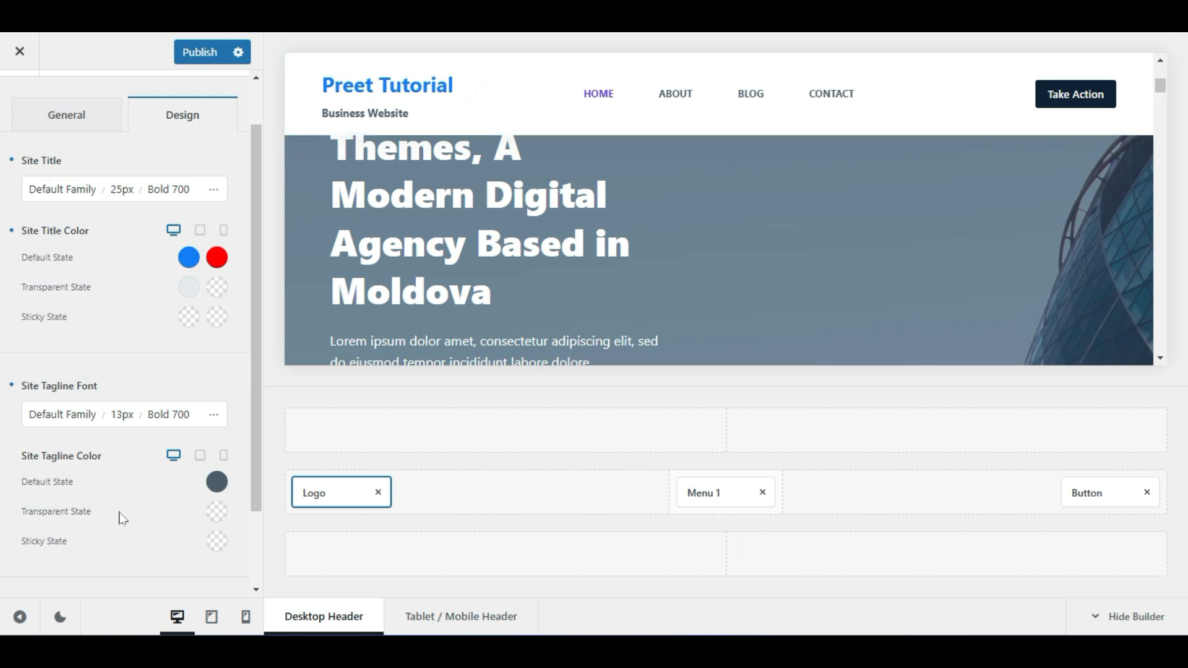
Enlarge the Business Website tagline font size from 13px to 17px
left_click(122, 418)
mouse_move(41, 143)
left_mouse_down()
mouse_move(60, 148)
mouse_move(41, 155)
left_mouse_up()
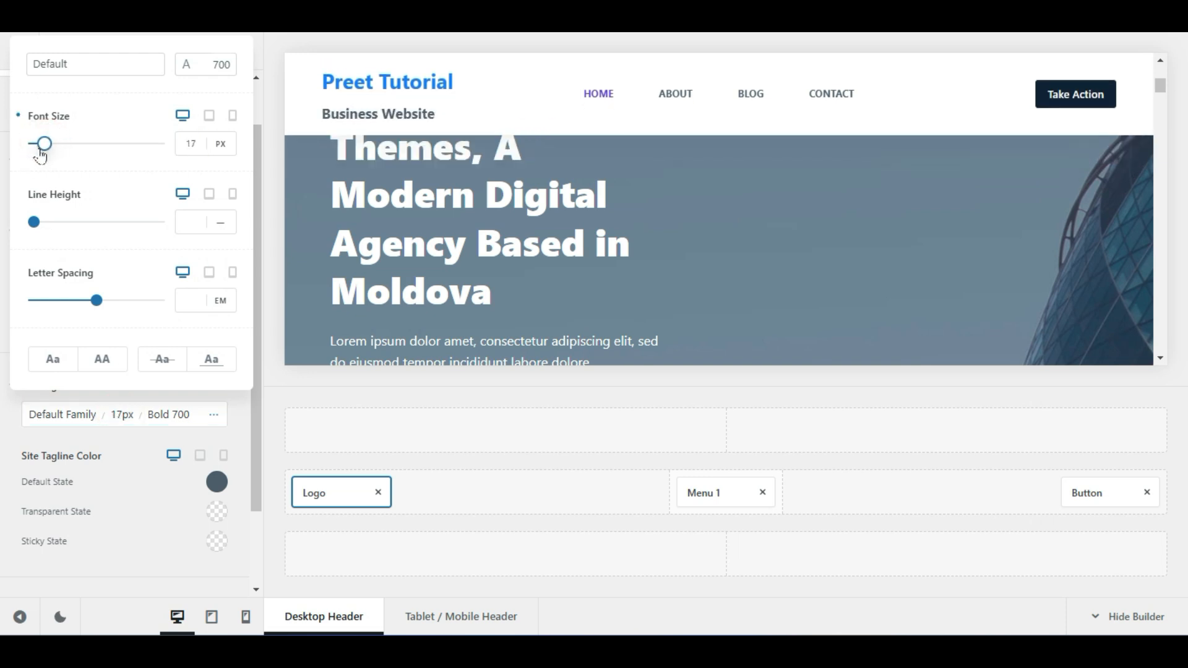
left_click_drag(41, 154, 39, 155)
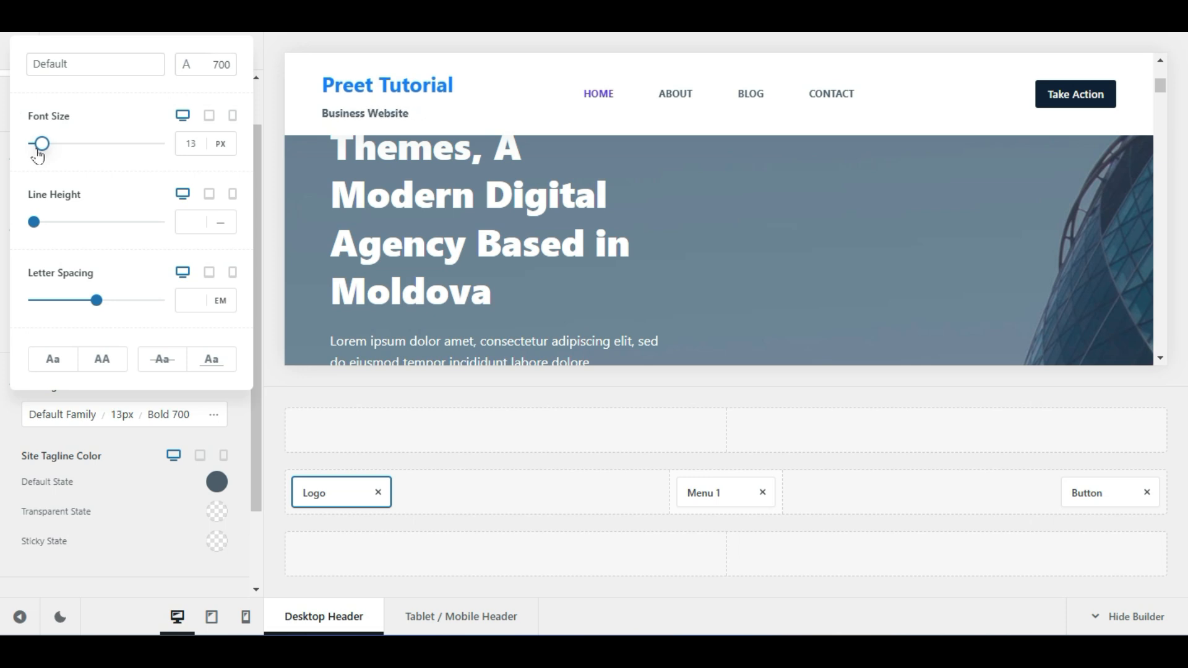
left_click_drag(38, 156, 41, 157)
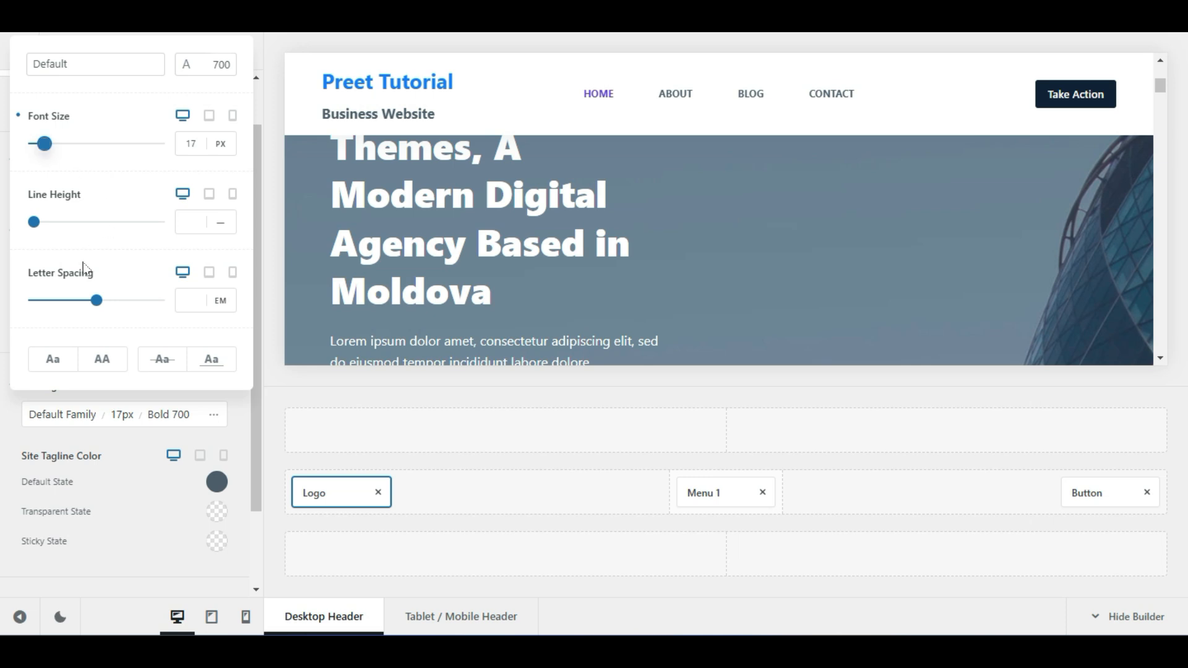
left_click(153, 456)
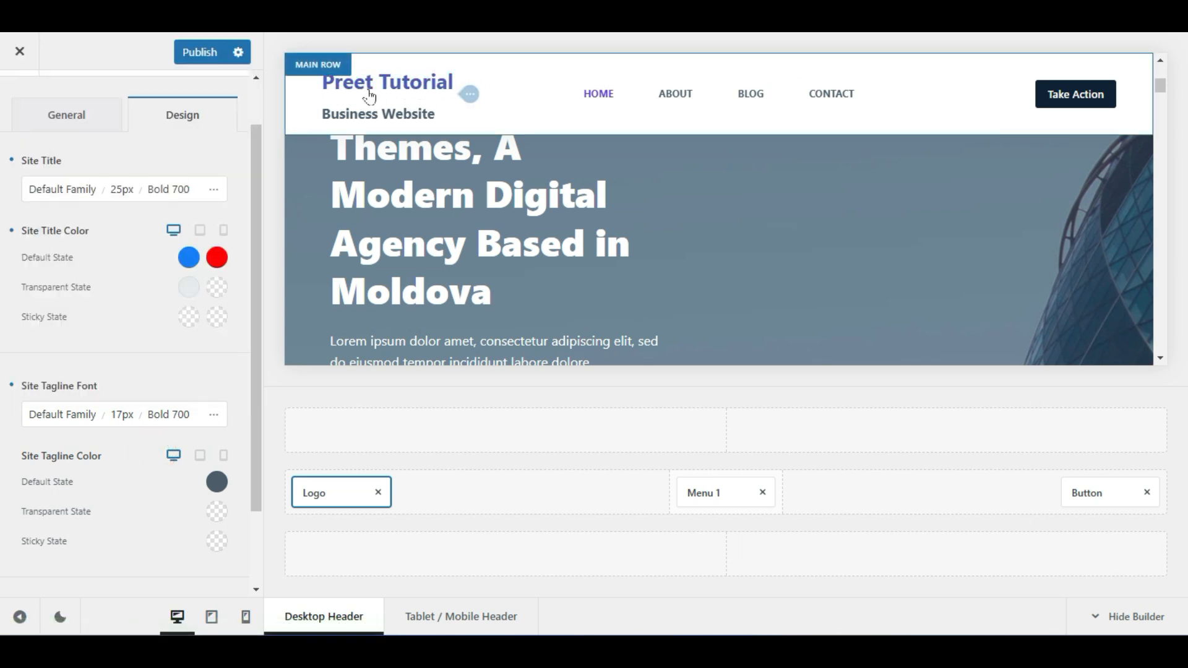
Change the Preet Tutorial site title font to Verdana
scroll(112, 355, "up", 1)
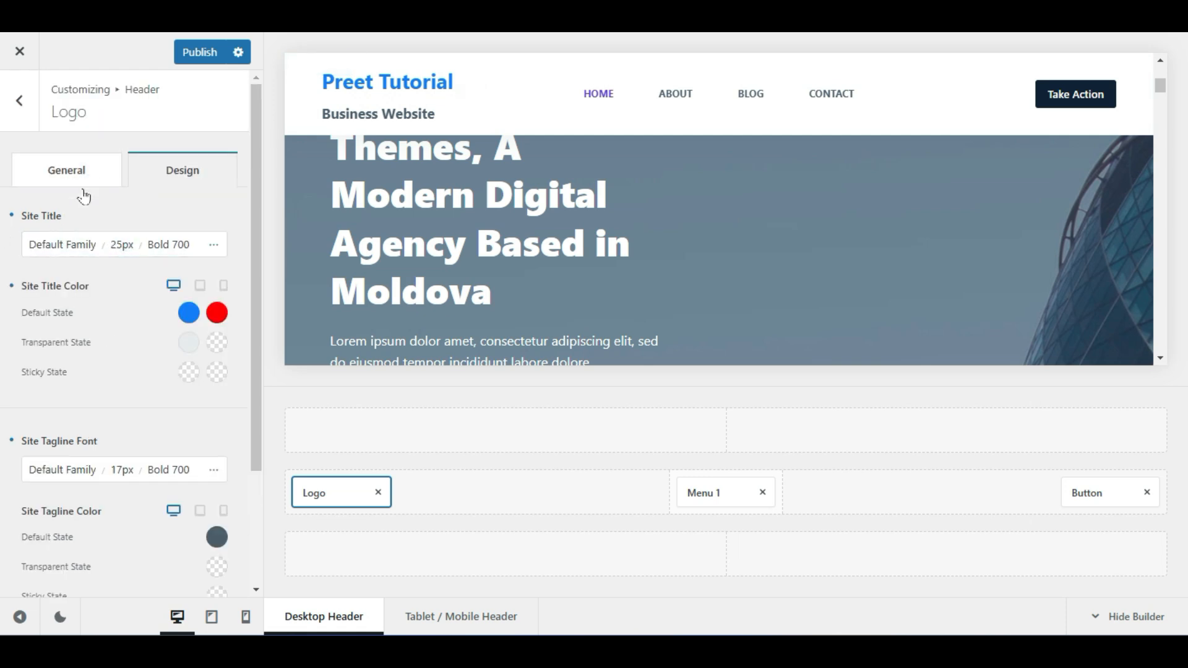
left_click(122, 245)
left_click_drag(56, 376, 46, 375)
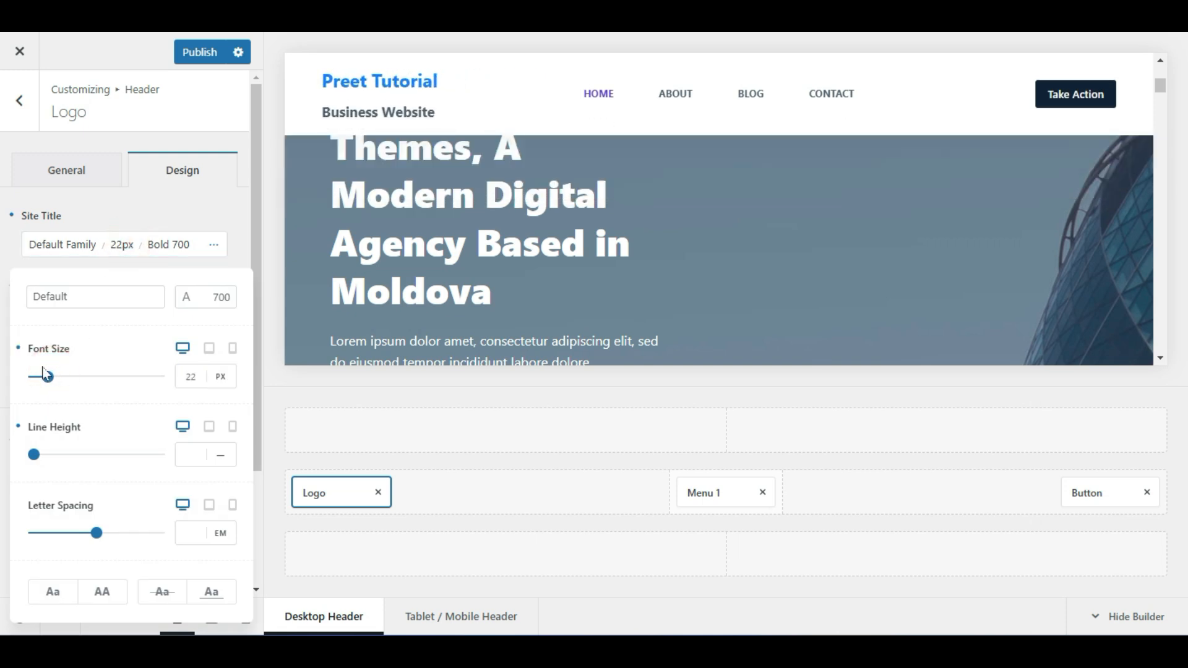
left_click_drag(46, 375, 39, 377)
left_click(191, 376)
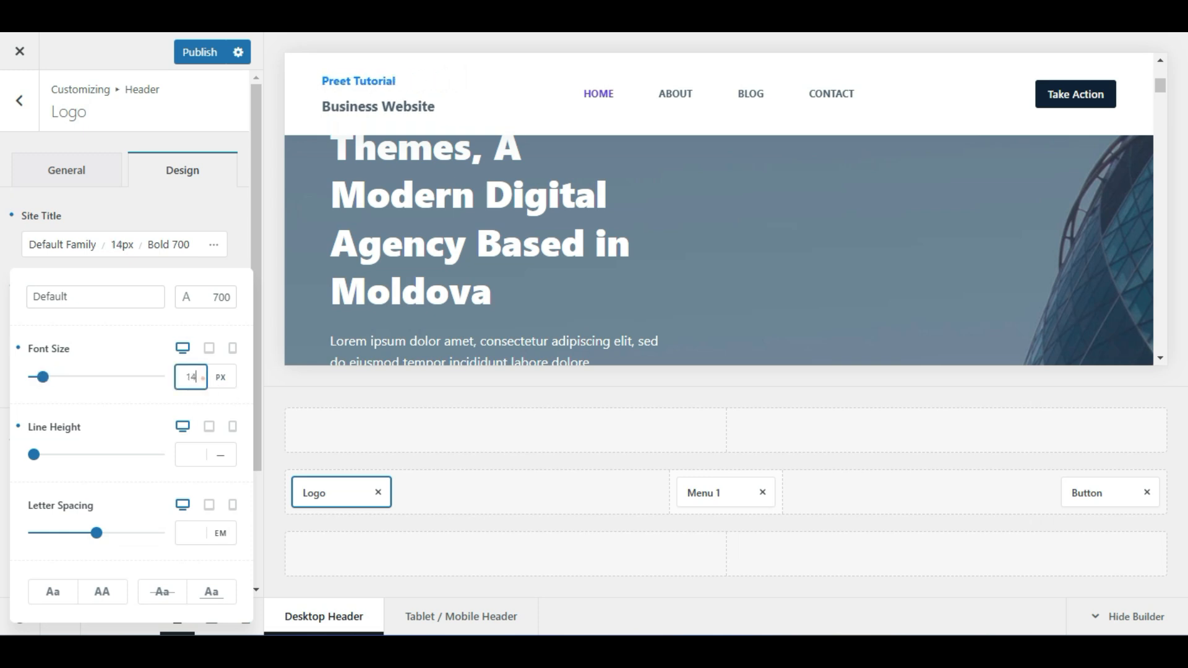
left_click(95, 407)
left_click(55, 247)
left_click(70, 436)
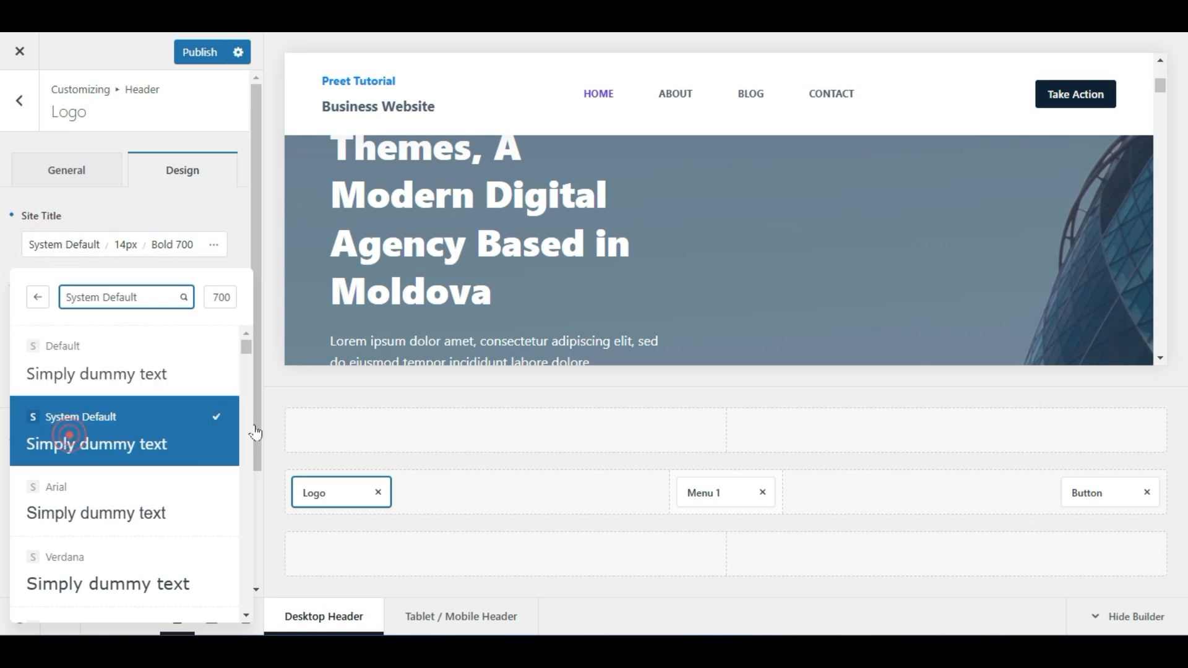
left_click(138, 512)
left_click(129, 555)
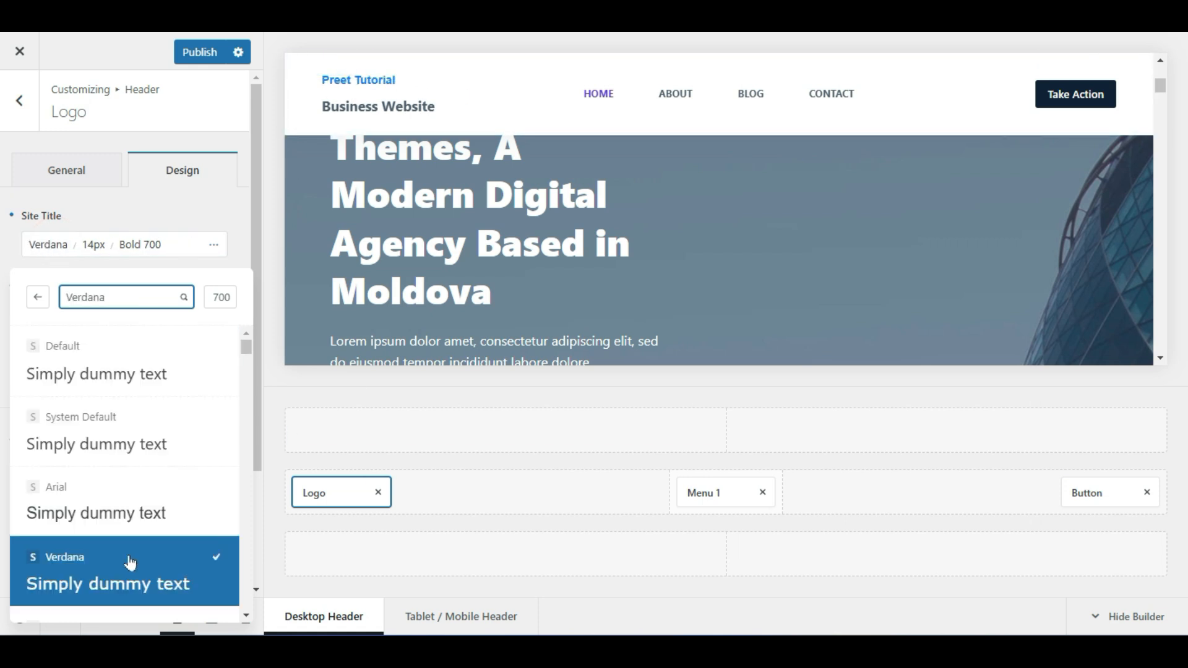
left_click(151, 197)
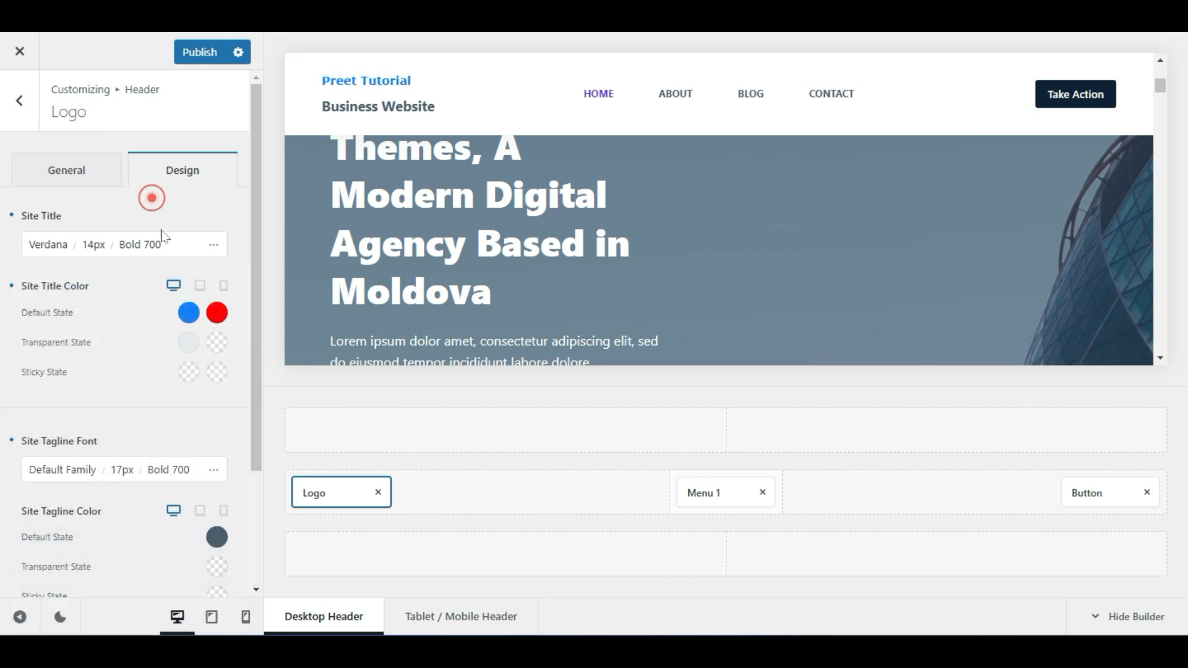
Set the site title font size to 24px and publish the header changes
left_click(98, 243)
left_click(191, 376)
double_click(192, 376)
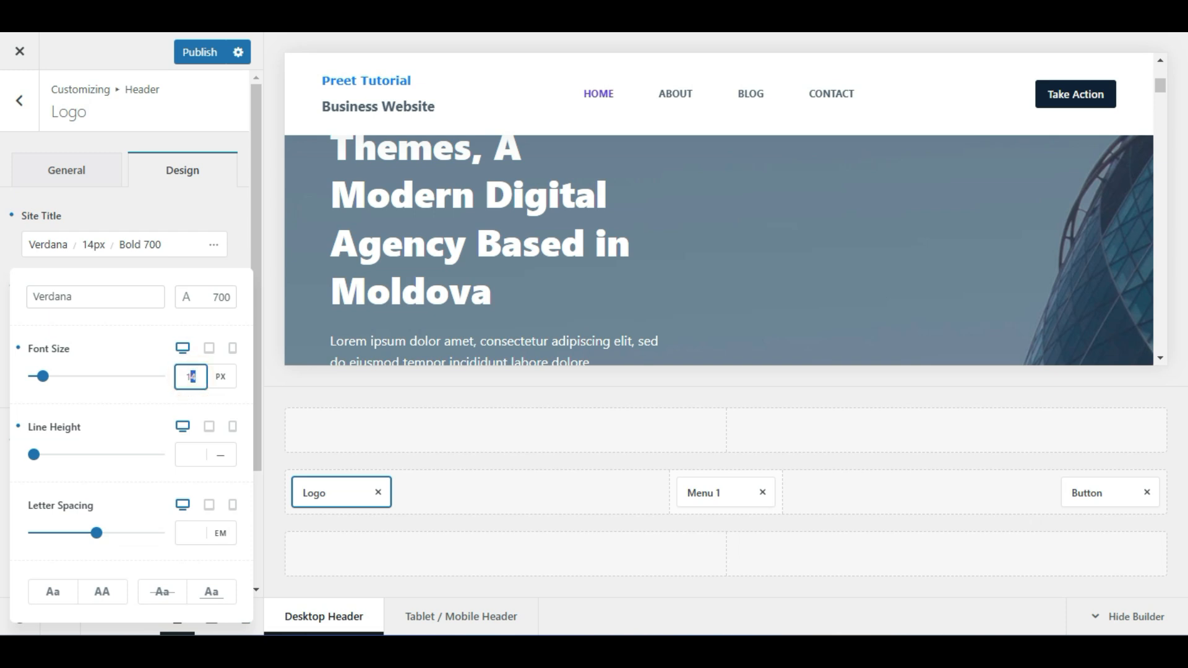
type("18")
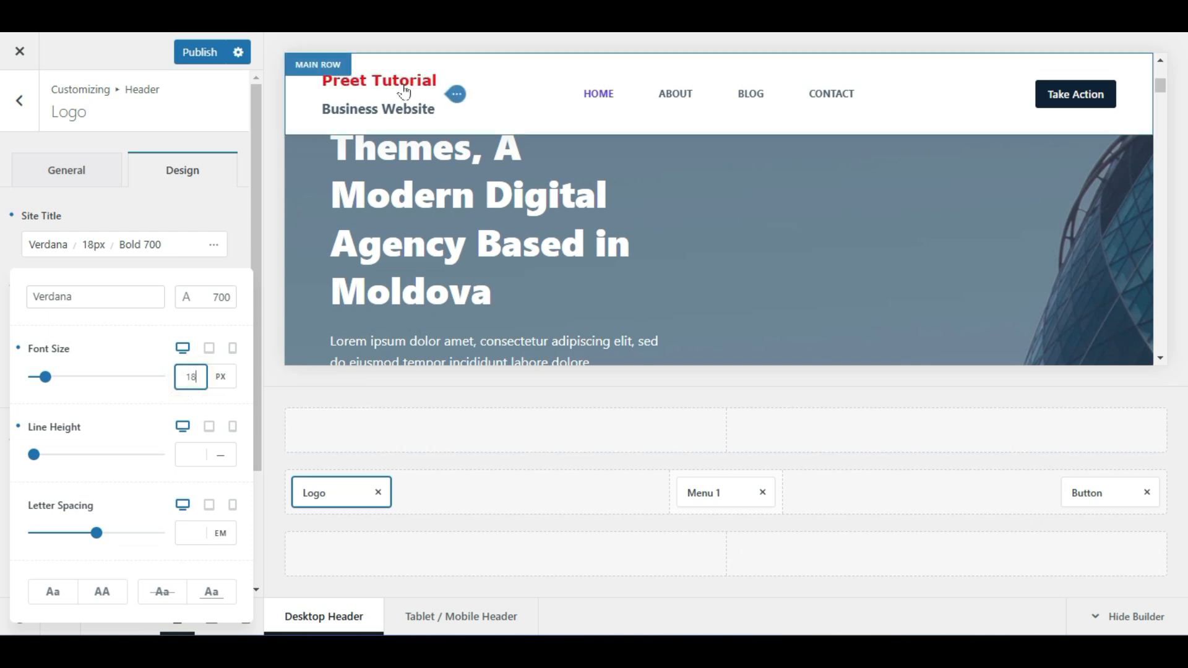
double_click(195, 378)
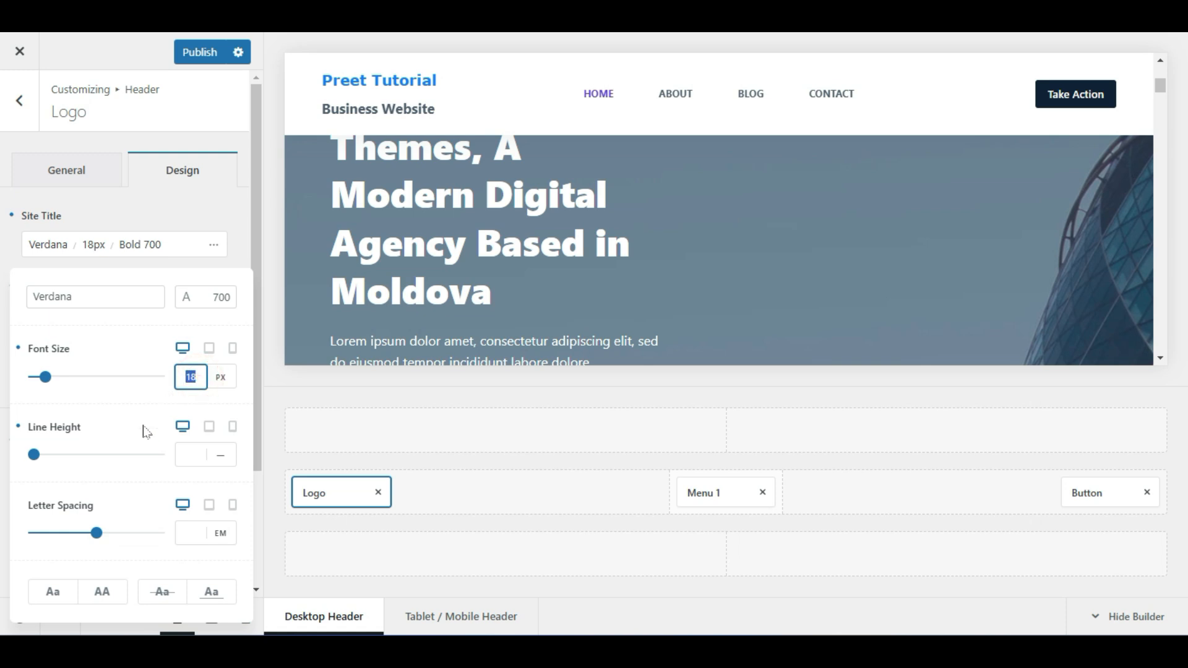
type("24")
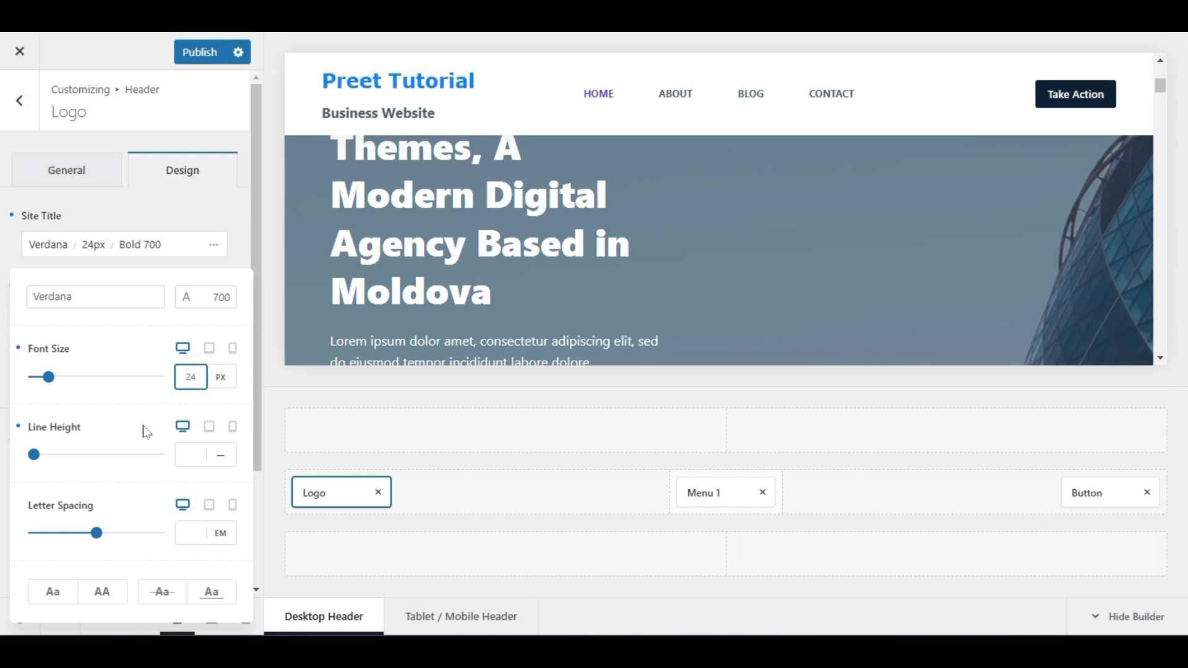
left_click(124, 401)
left_click(186, 52)
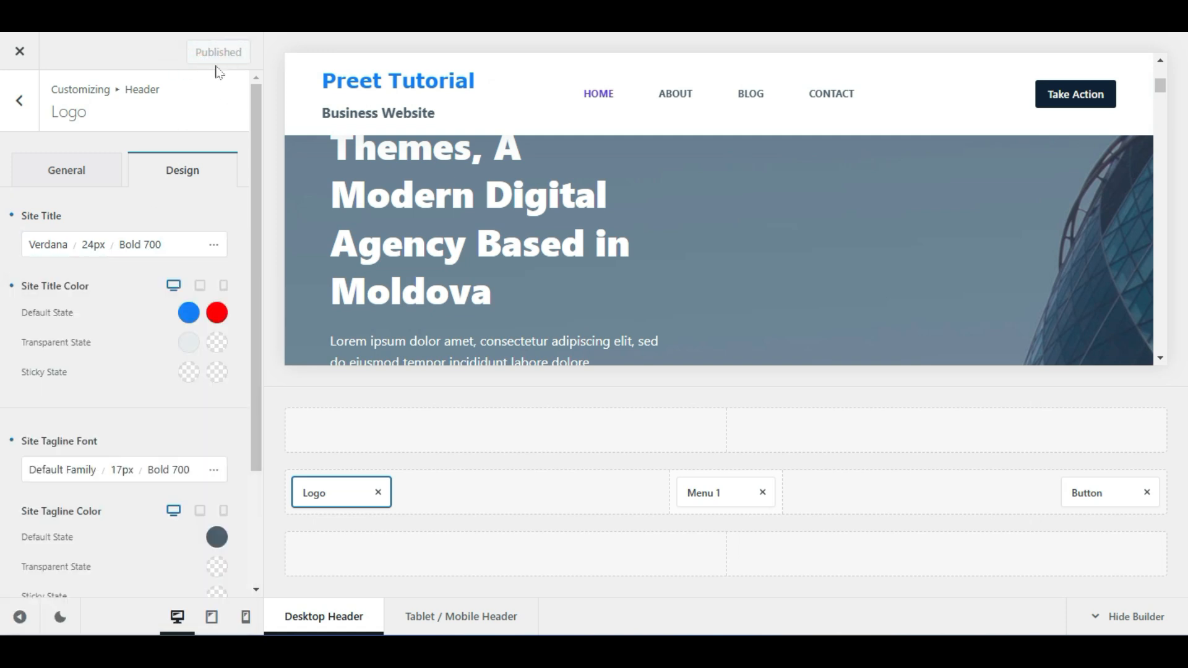
Inspect the menus available to the main row's Menu 1, keeping Default selected
left_click(11, 108)
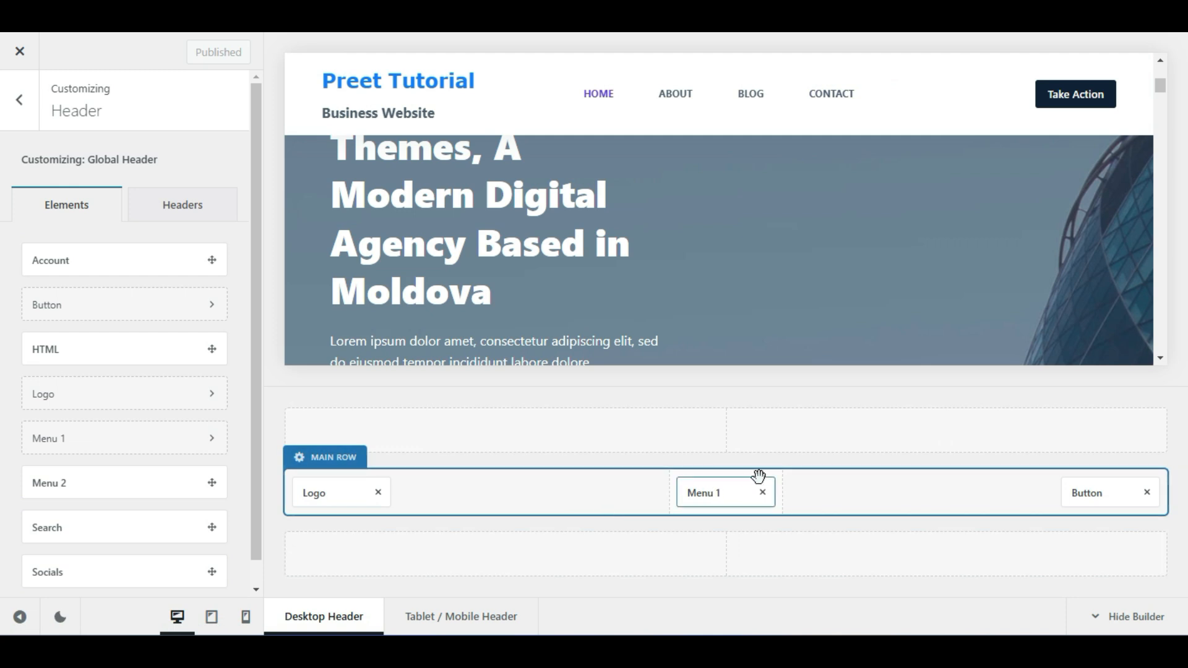
left_click(720, 495)
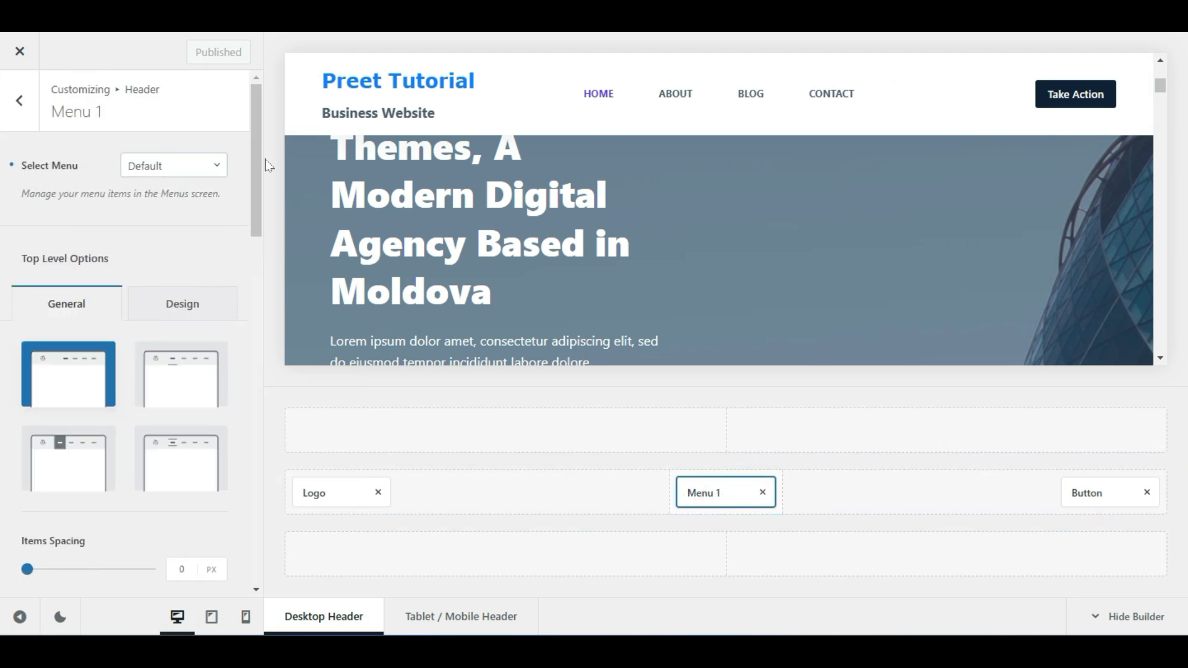
left_click(155, 166)
left_click(171, 175)
left_click(168, 167)
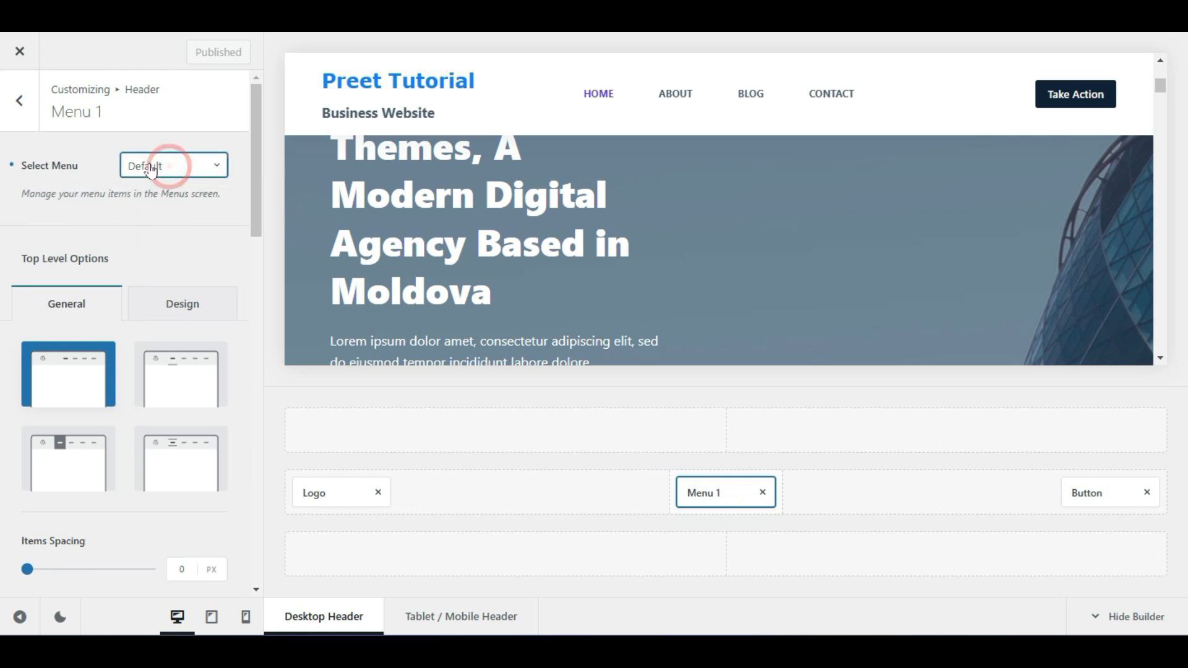
left_click(74, 225)
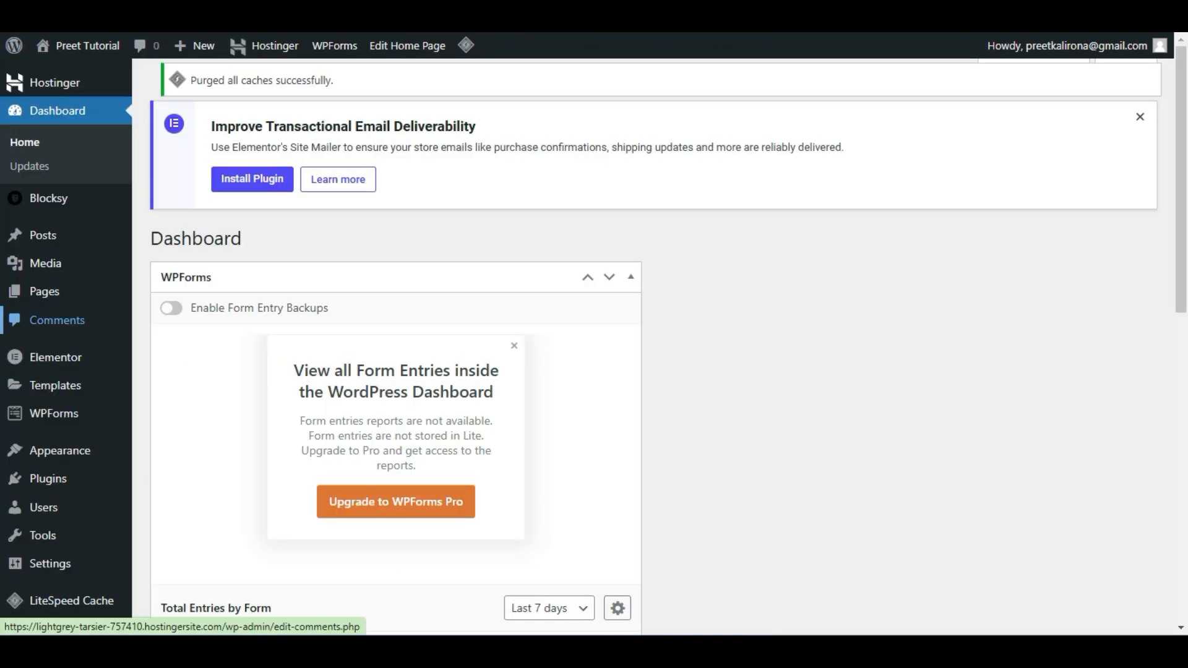
Dismiss the WPForms payment notice and go to Appearance > Menus
scroll(192, 226, "down", 5)
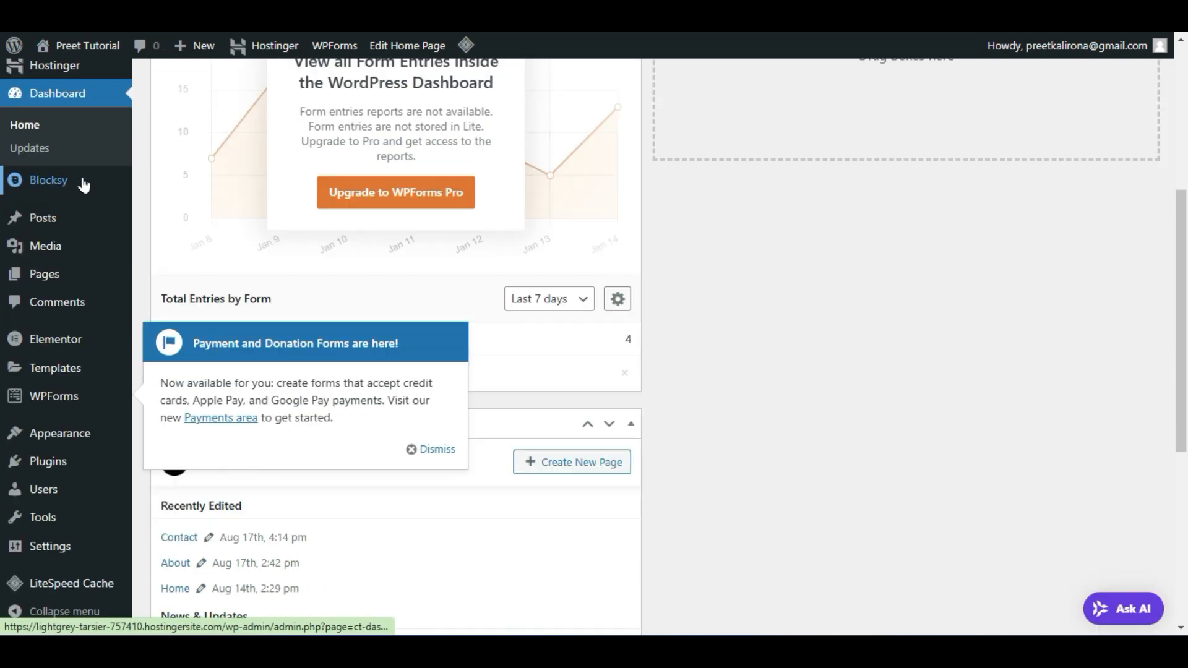
scroll(84, 185, "down", 3)
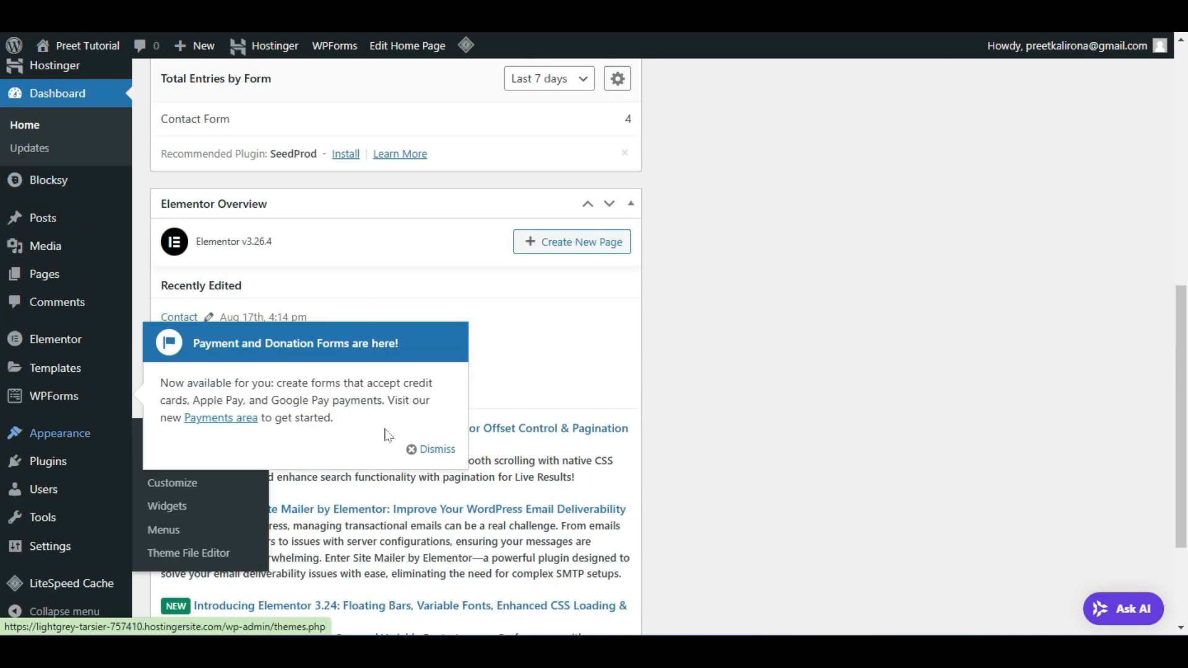
left_click(432, 450)
mouse_move(87, 440)
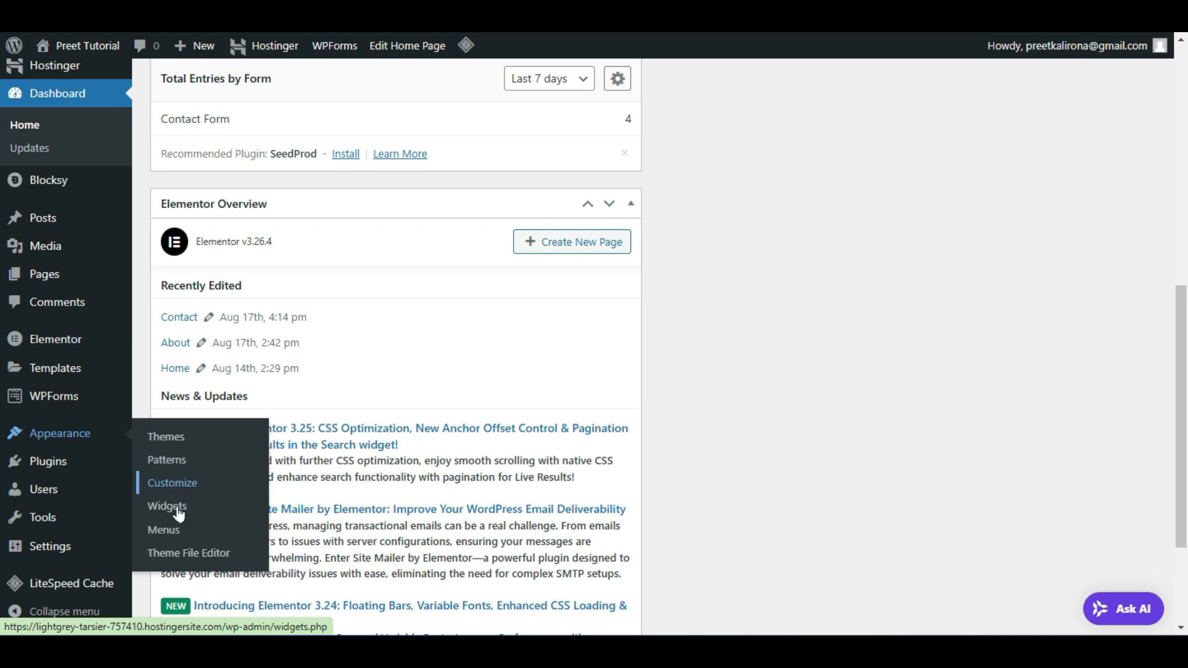
left_click(175, 536)
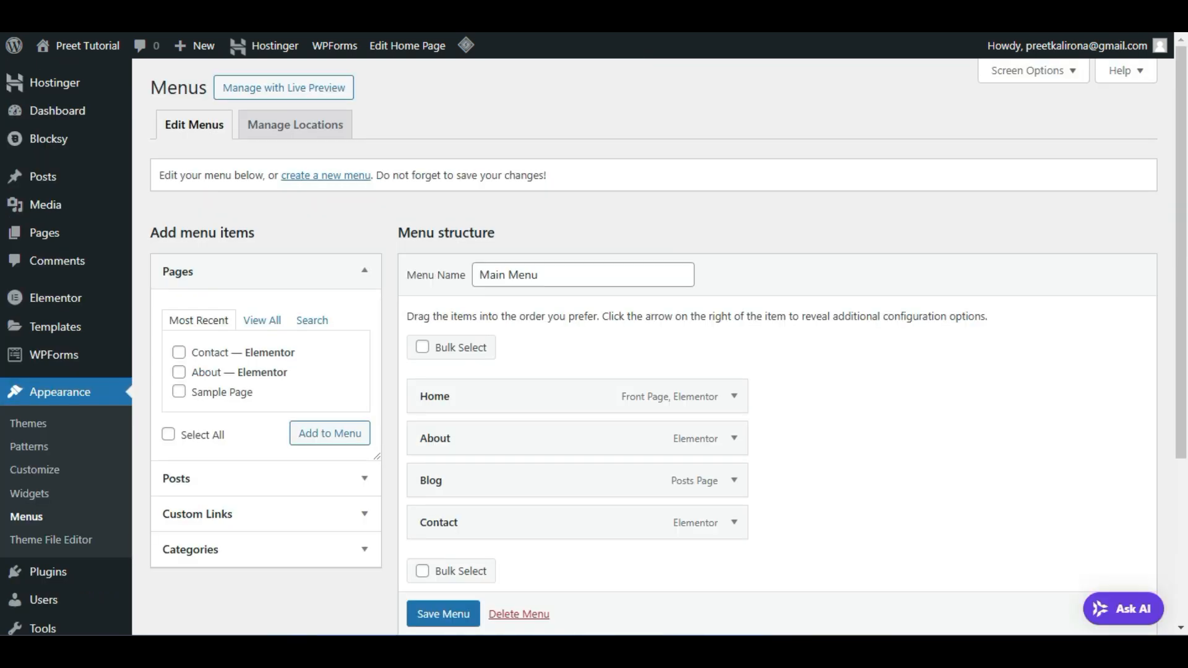
Start creating a new menu on the Menus page
scroll(934, 278, "down", 3)
scroll(935, 280, "up", 3)
left_click(329, 176)
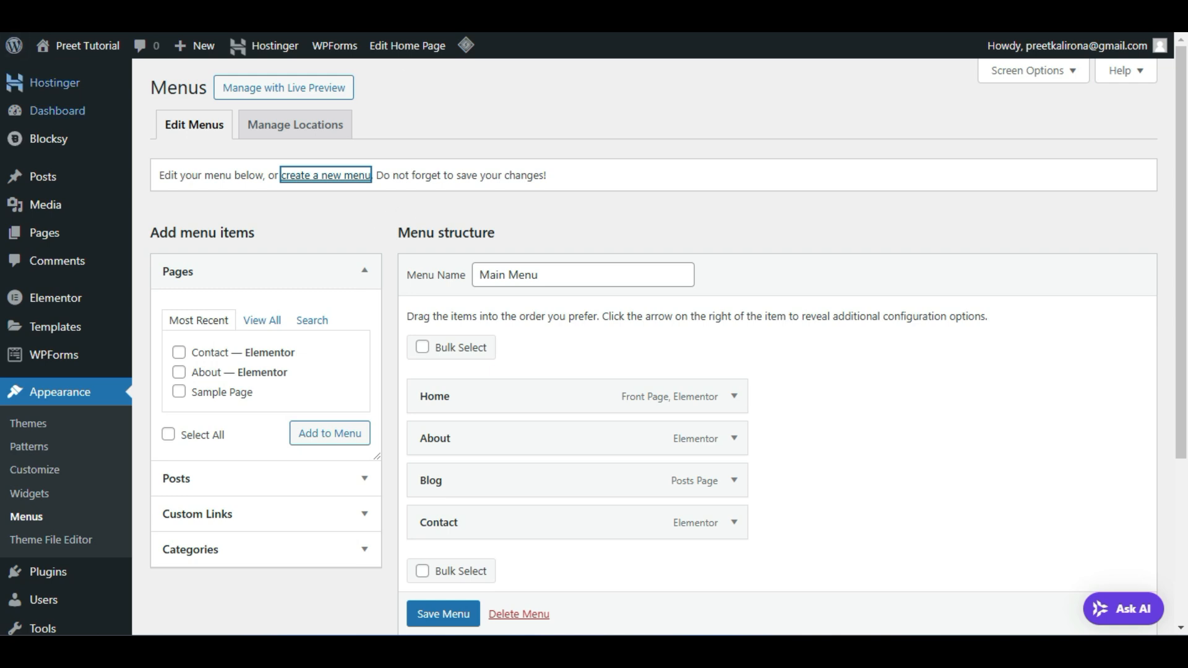
mouse_move(38, 250)
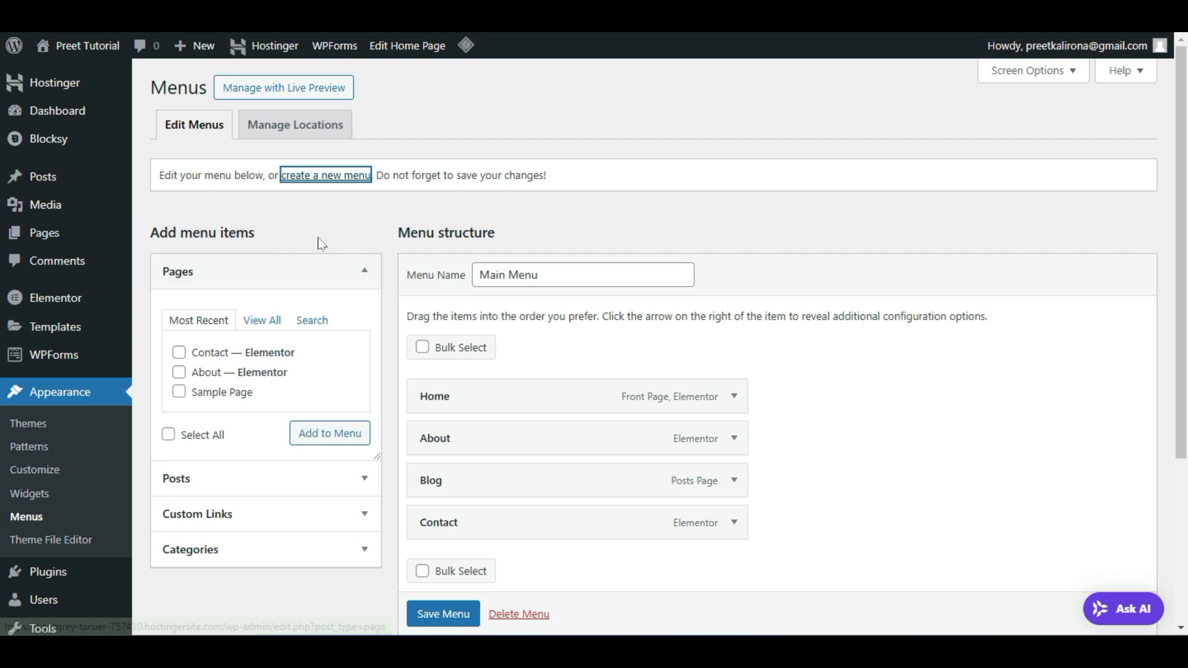
Add the Blog and About pages to the Main Menu from the Pages list
scroll(374, 224, "down", 3)
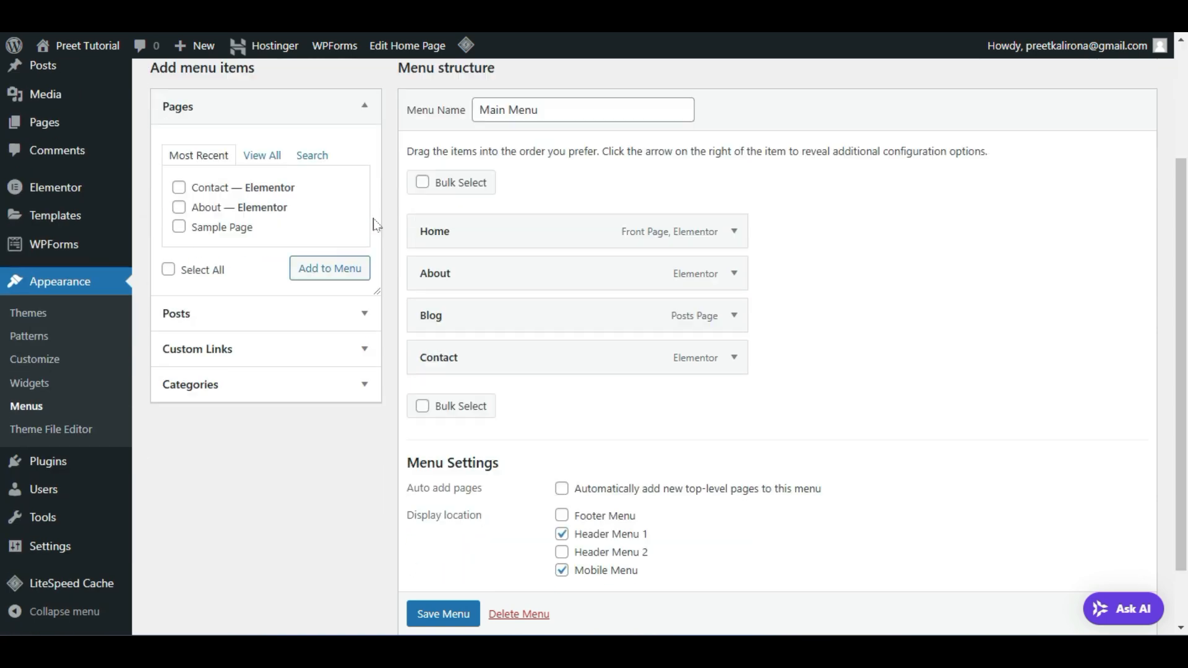
scroll(244, 209, "up", 2)
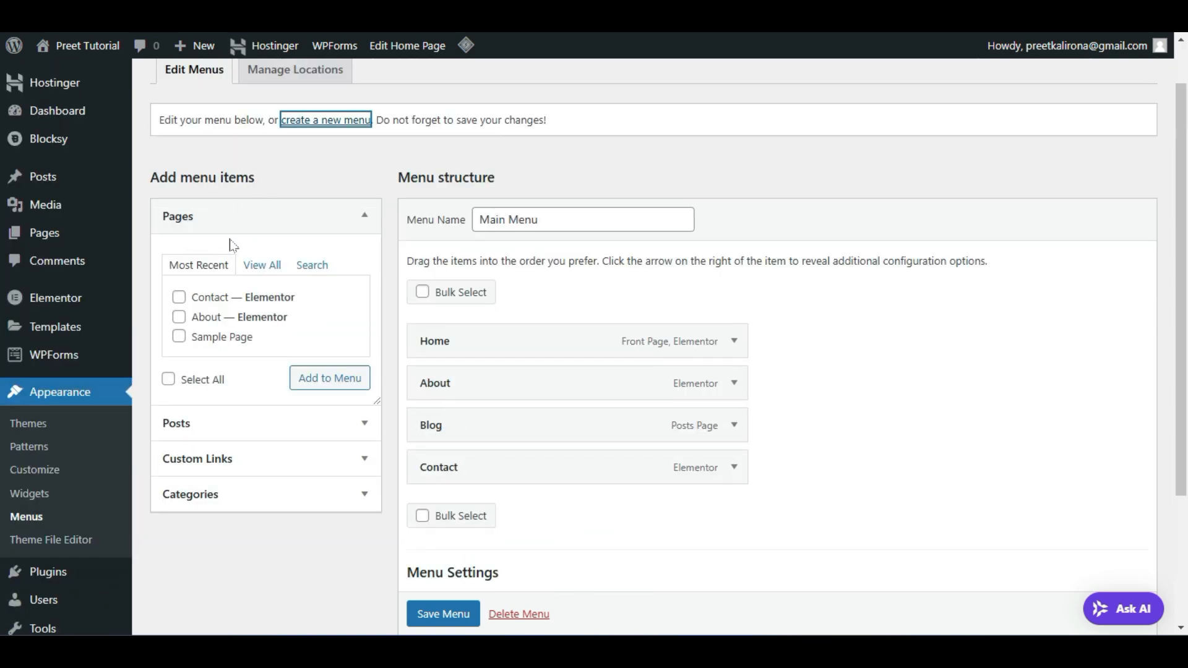
left_click(260, 265)
left_click(255, 221)
left_click(254, 217)
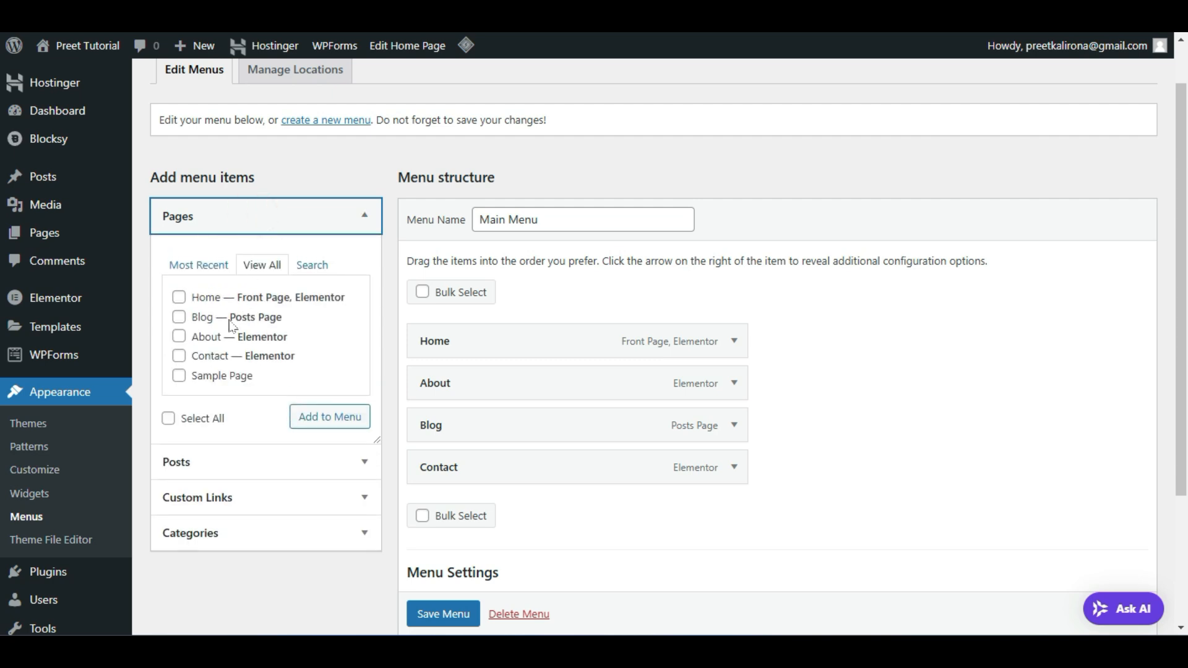
scroll(221, 312, "down", 1)
left_click(180, 263)
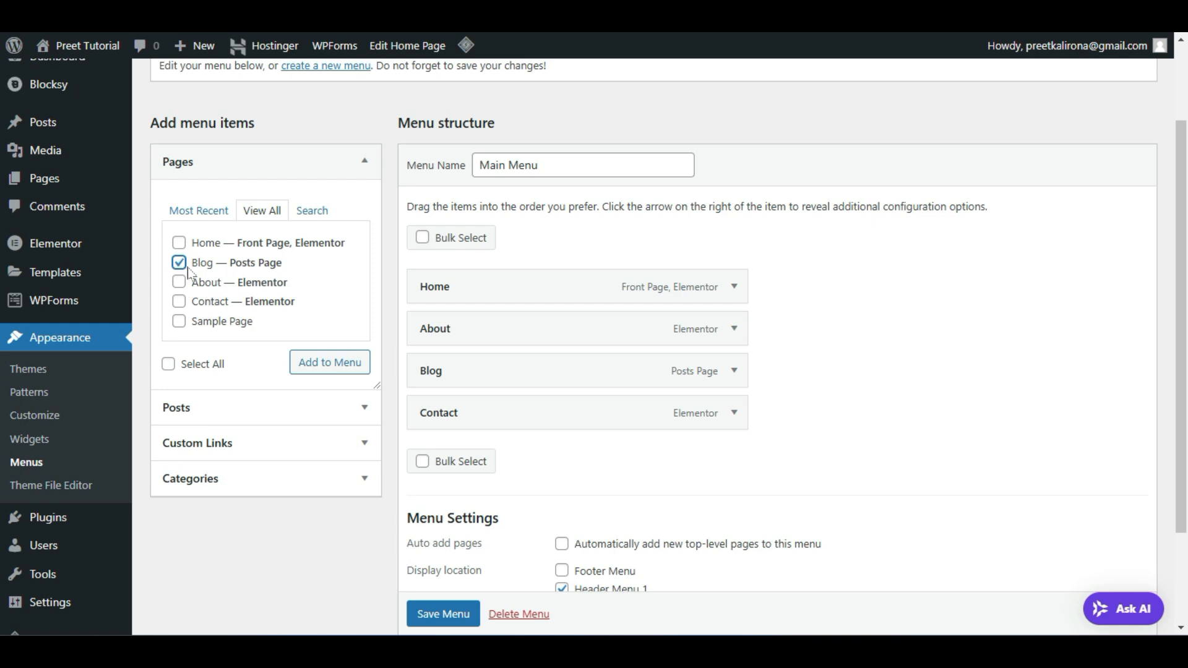
left_click(182, 283)
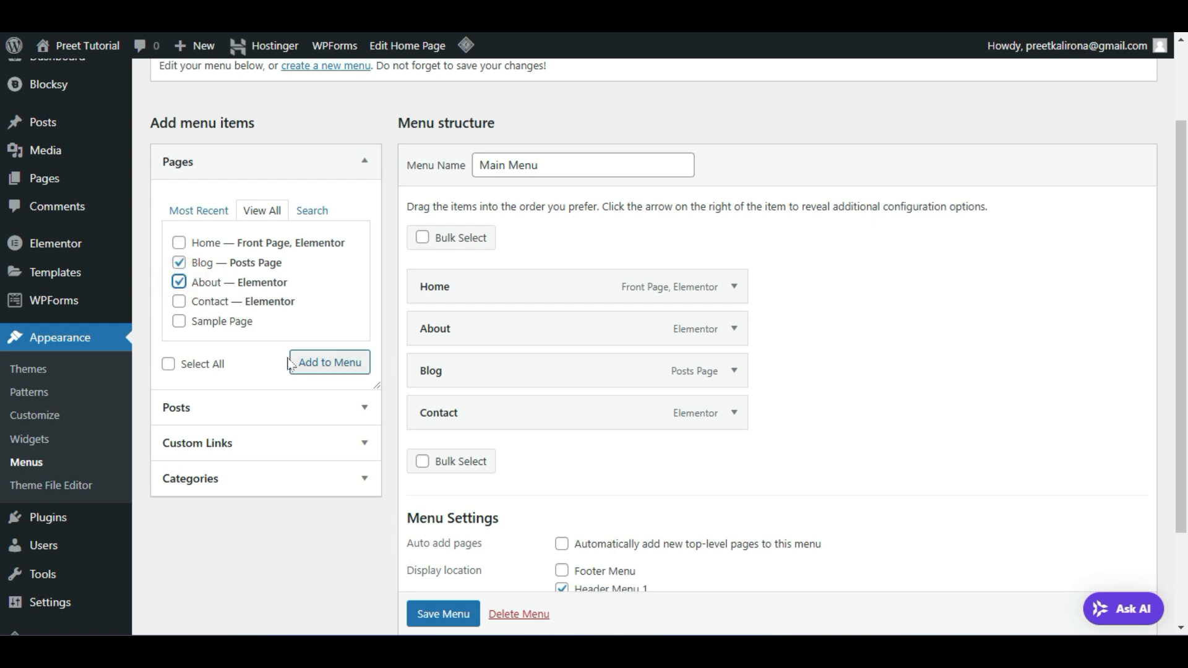
left_click(353, 366)
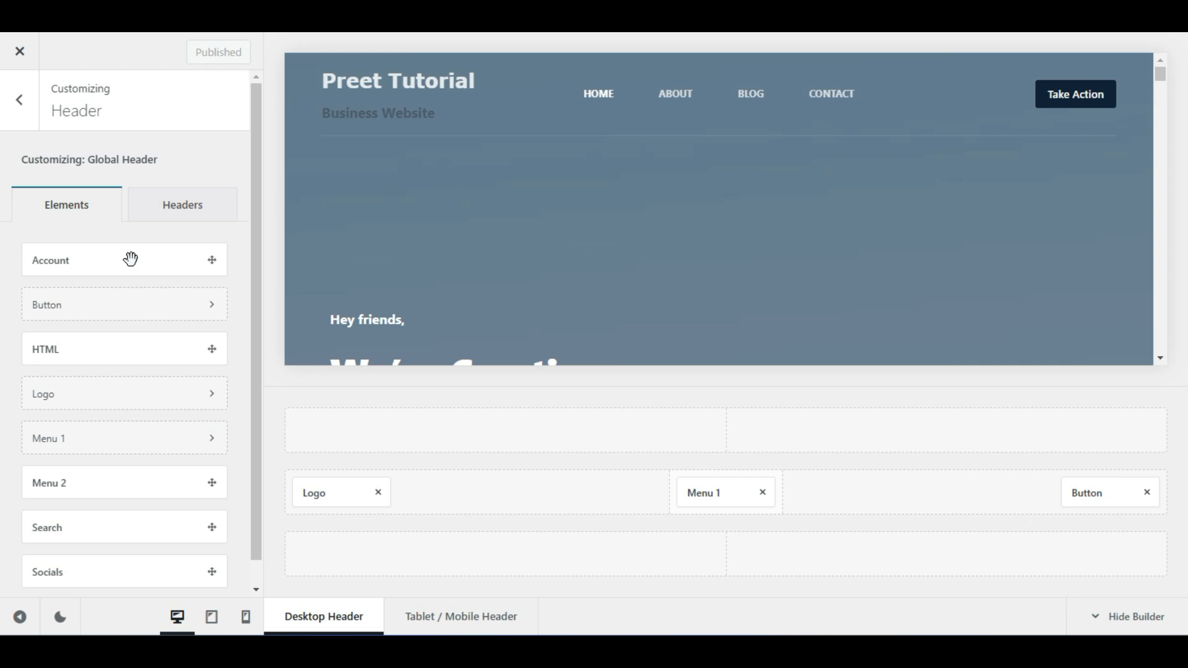
left_click_drag(119, 267, 859, 499)
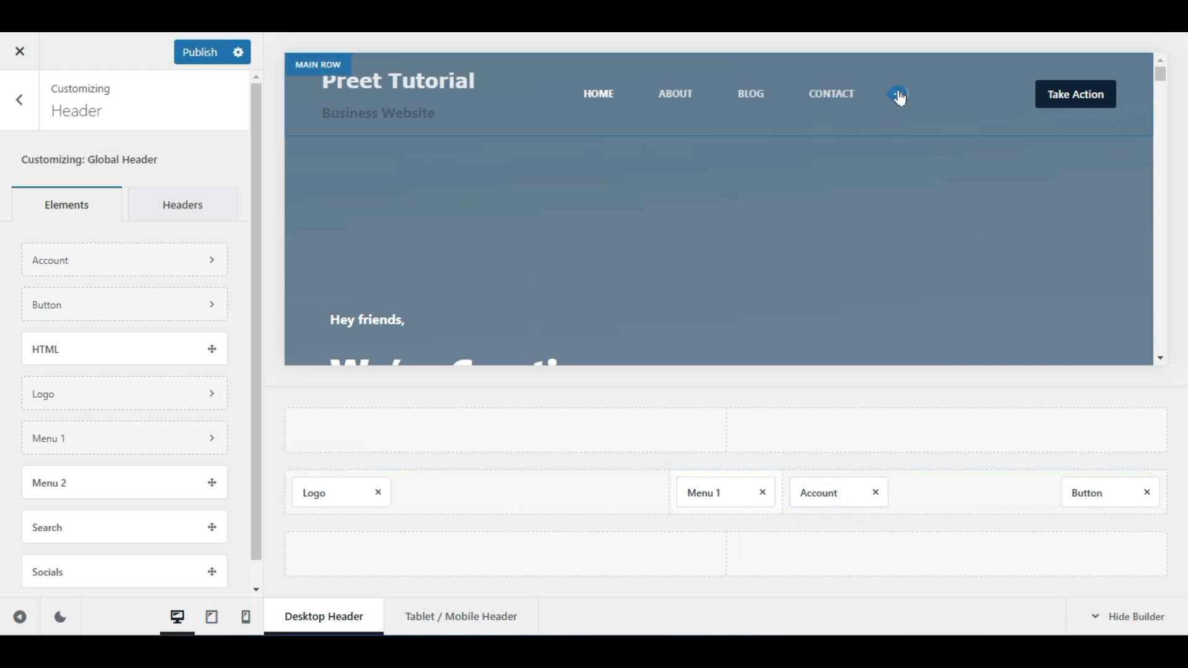
left_click_drag(848, 490, 1119, 494)
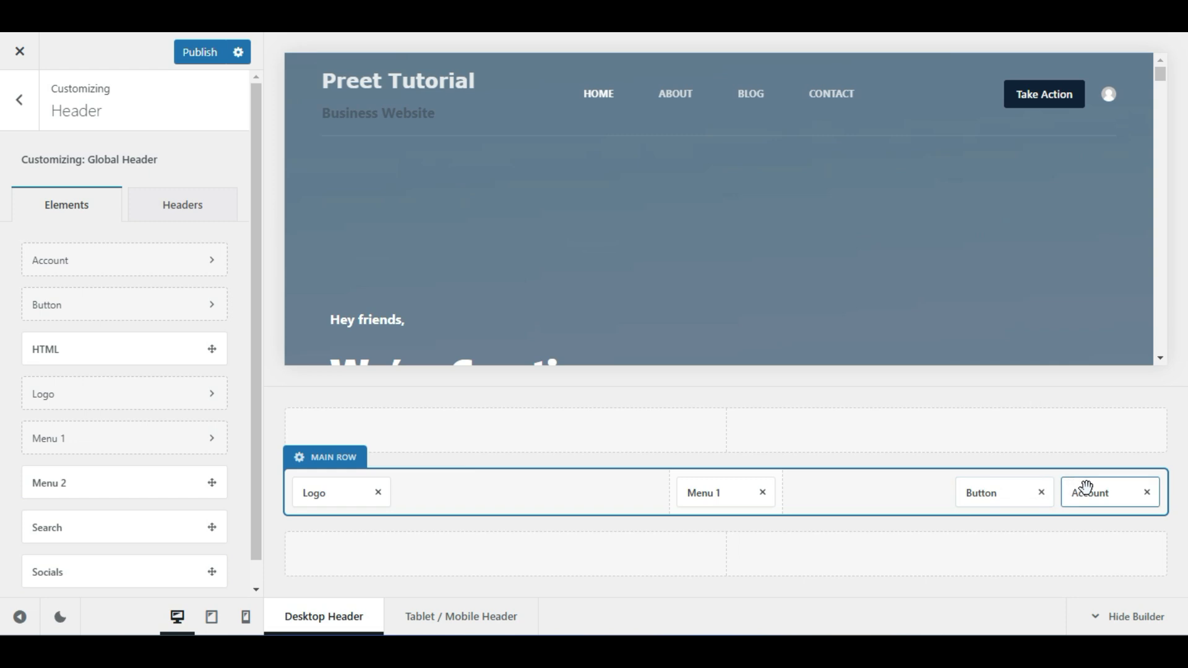
left_click_drag(1090, 493, 990, 498)
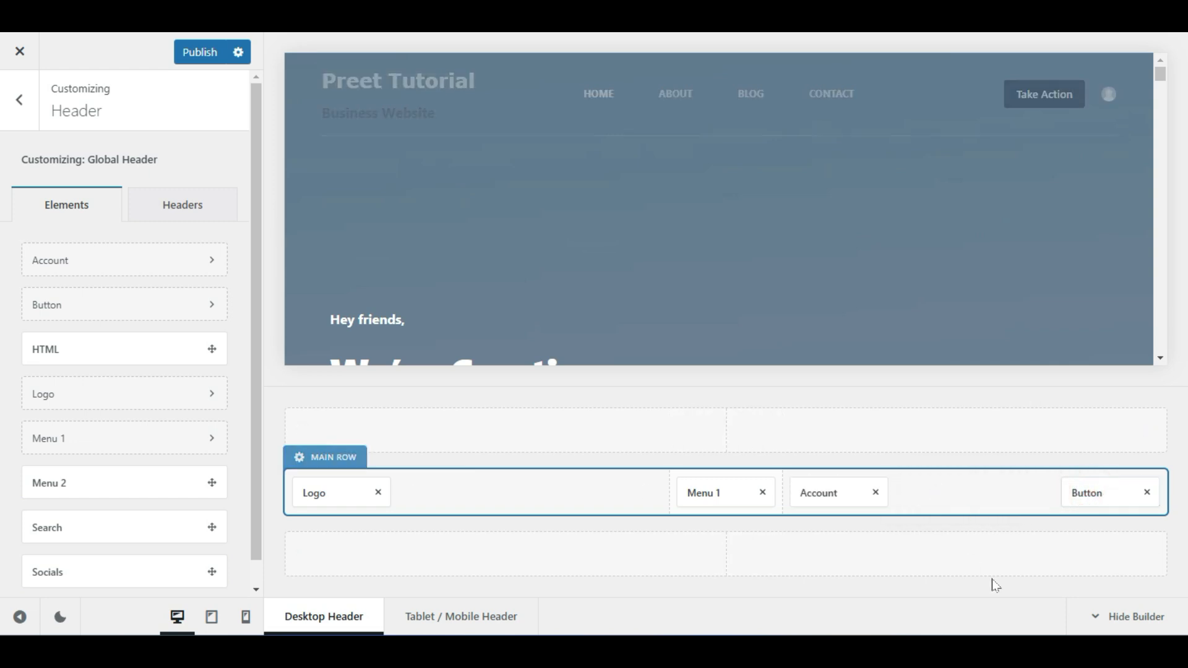
left_click(875, 492)
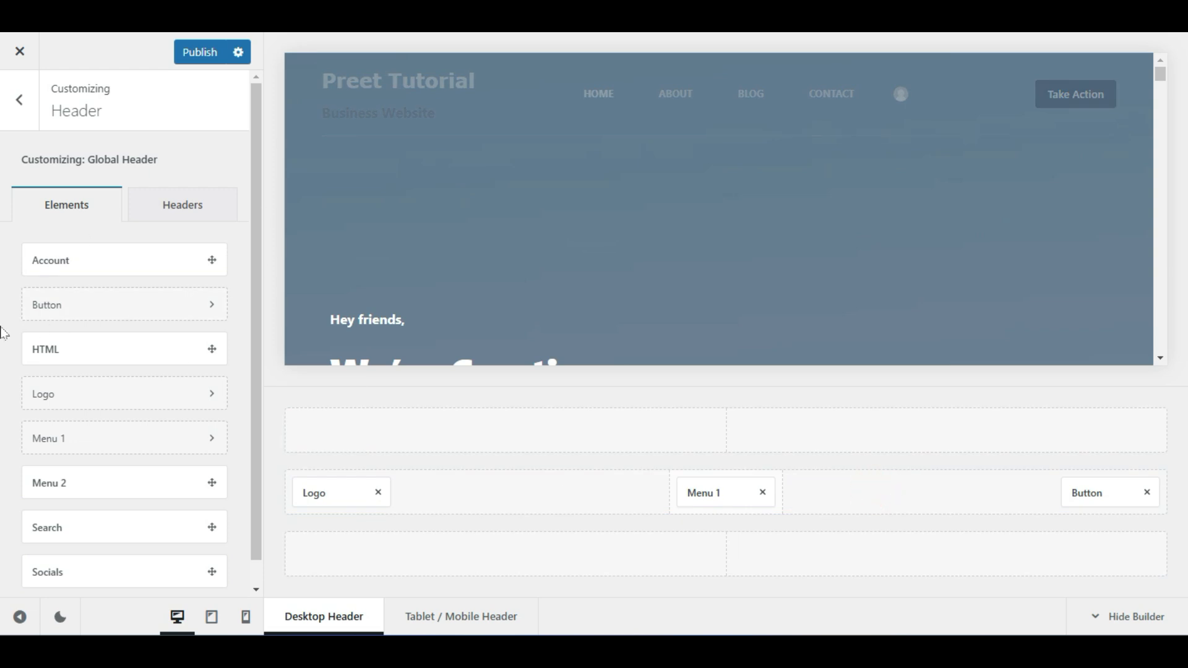
scroll(13, 393, "down", 1)
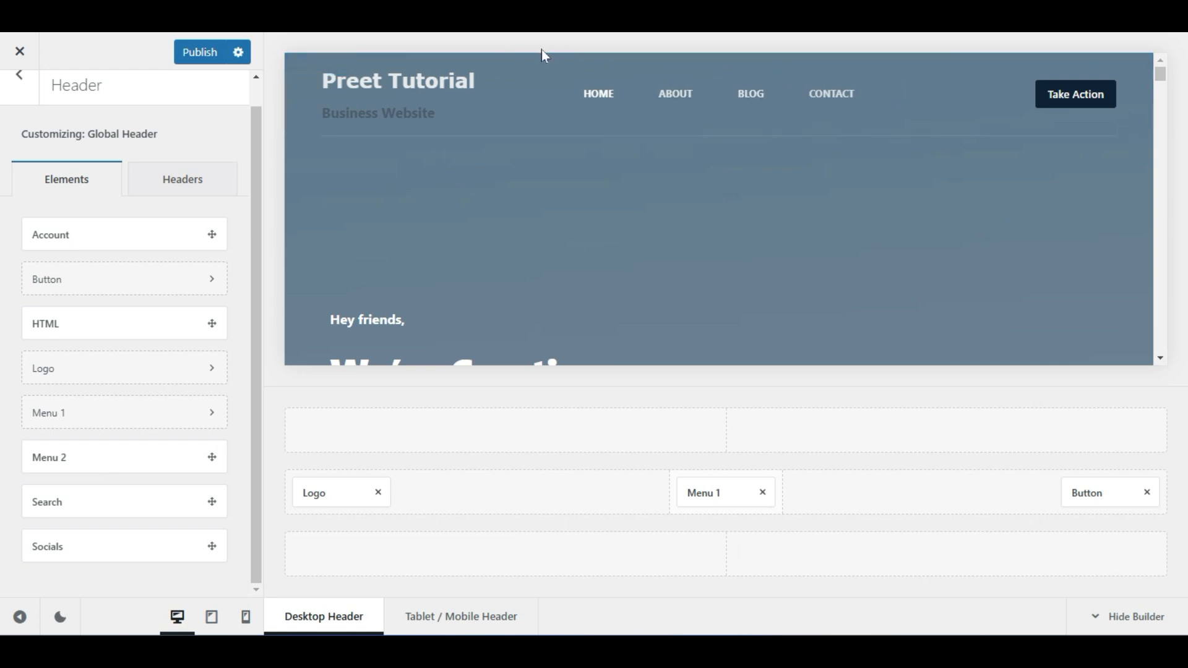
Place Menu 2 in the centre of the header's top row with the Type 4 layout
left_click_drag(60, 461, 723, 433)
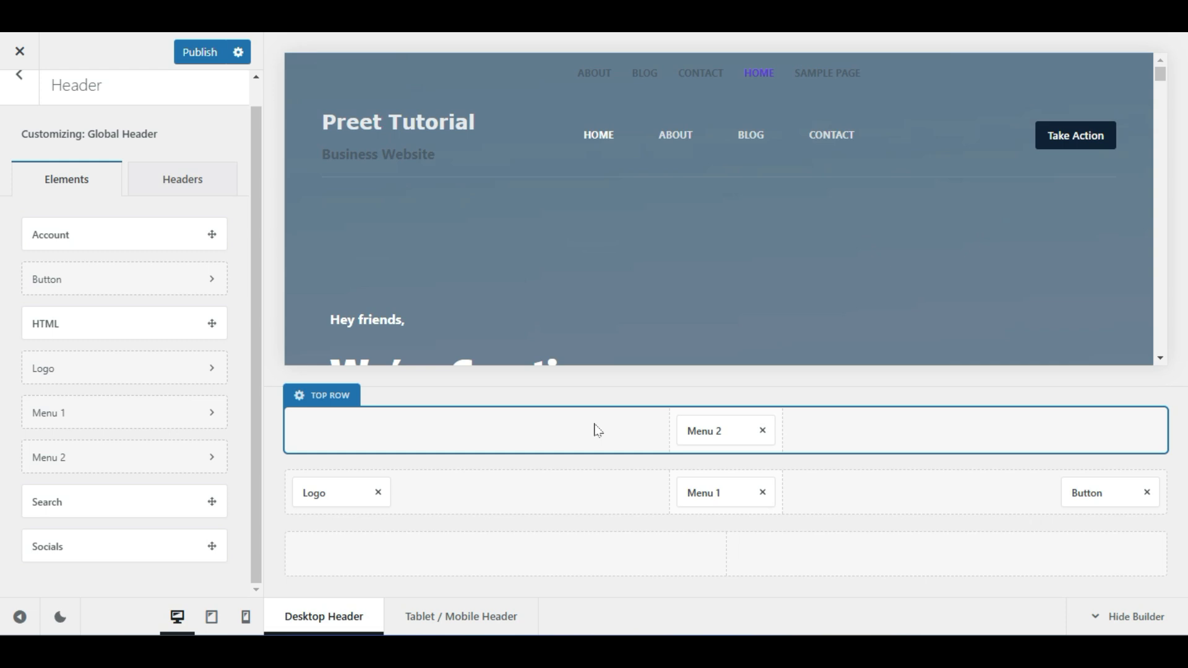
left_click(725, 433)
left_click(167, 166)
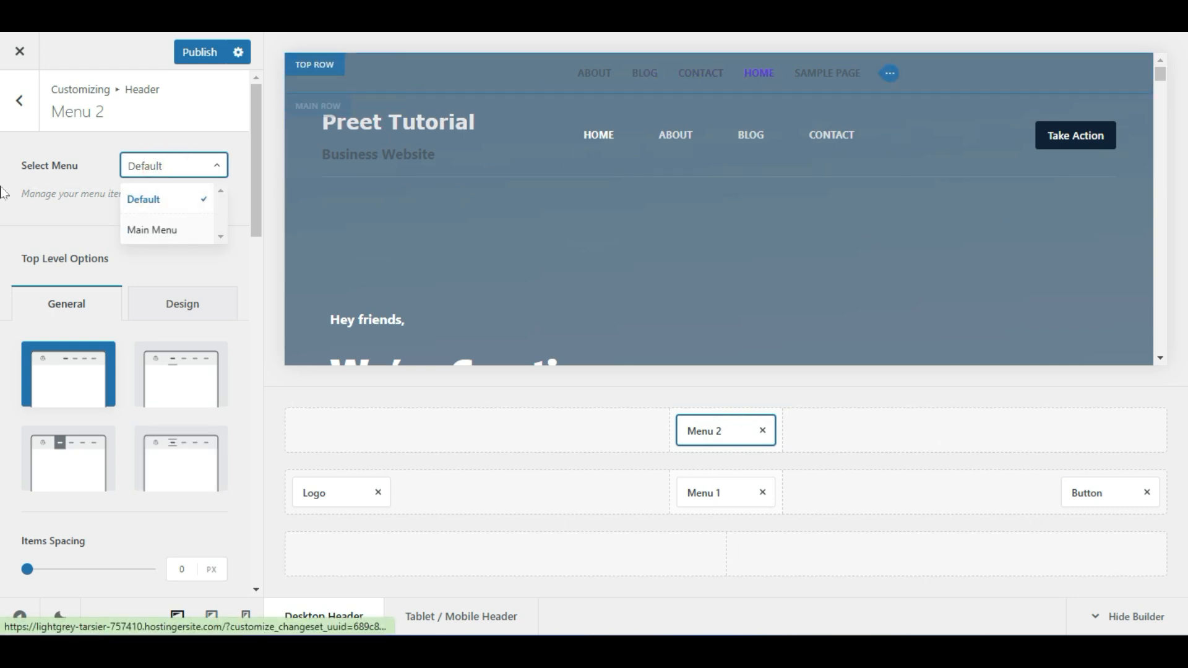
left_click(196, 388)
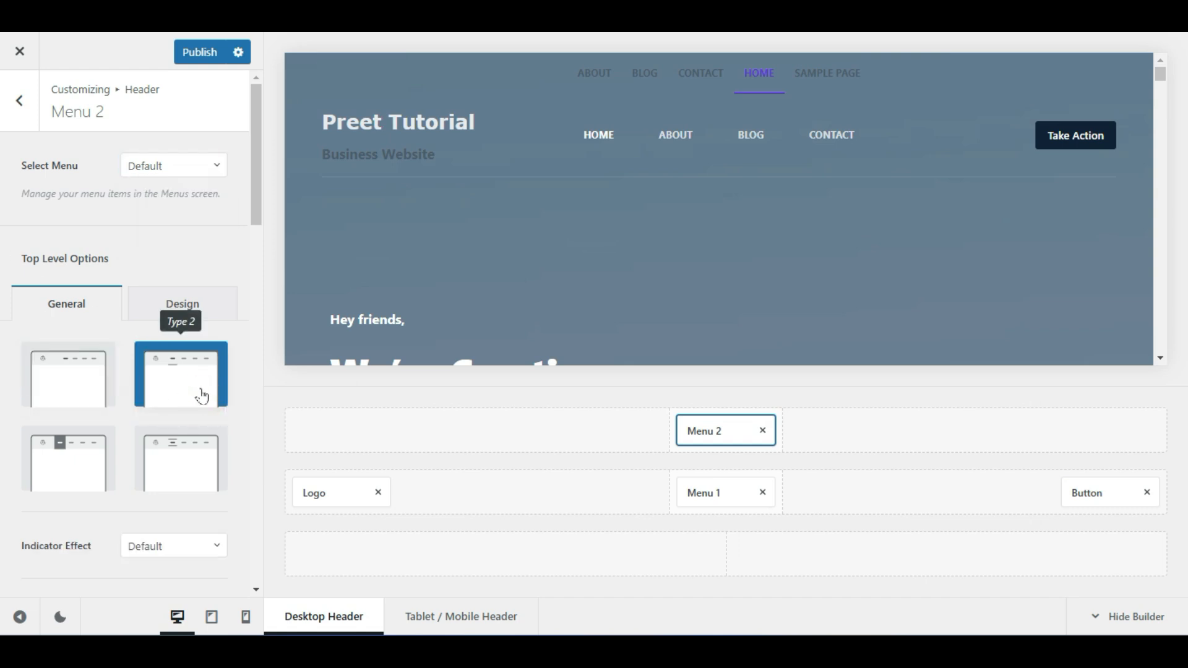
left_click(193, 479)
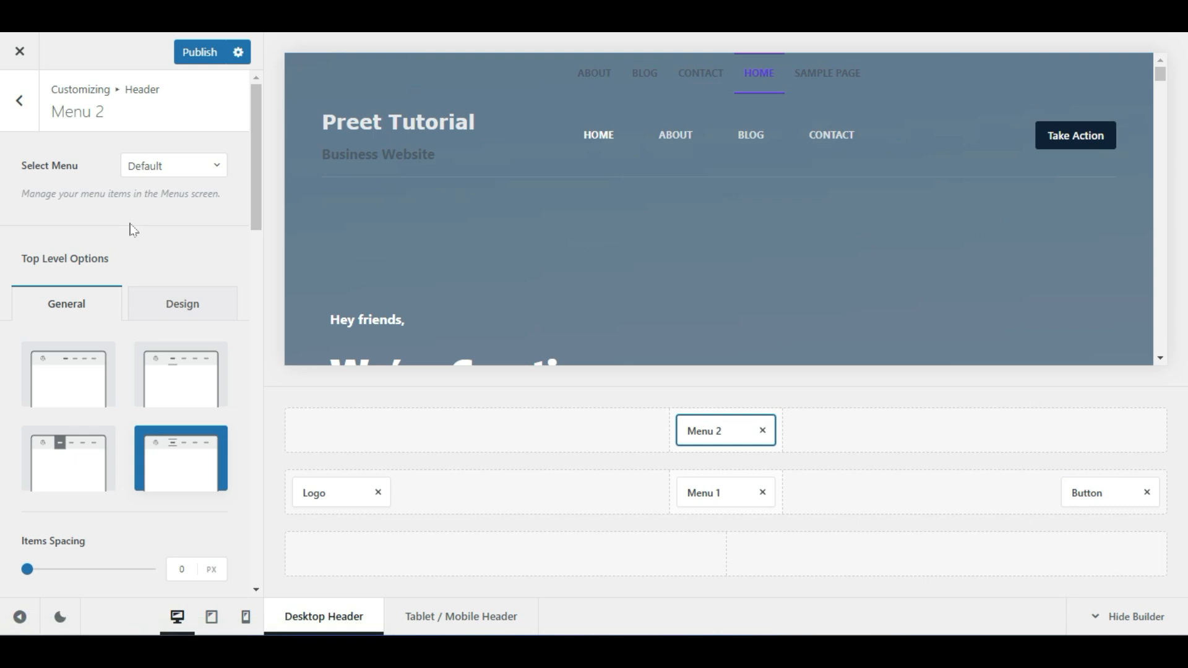
left_click(21, 116)
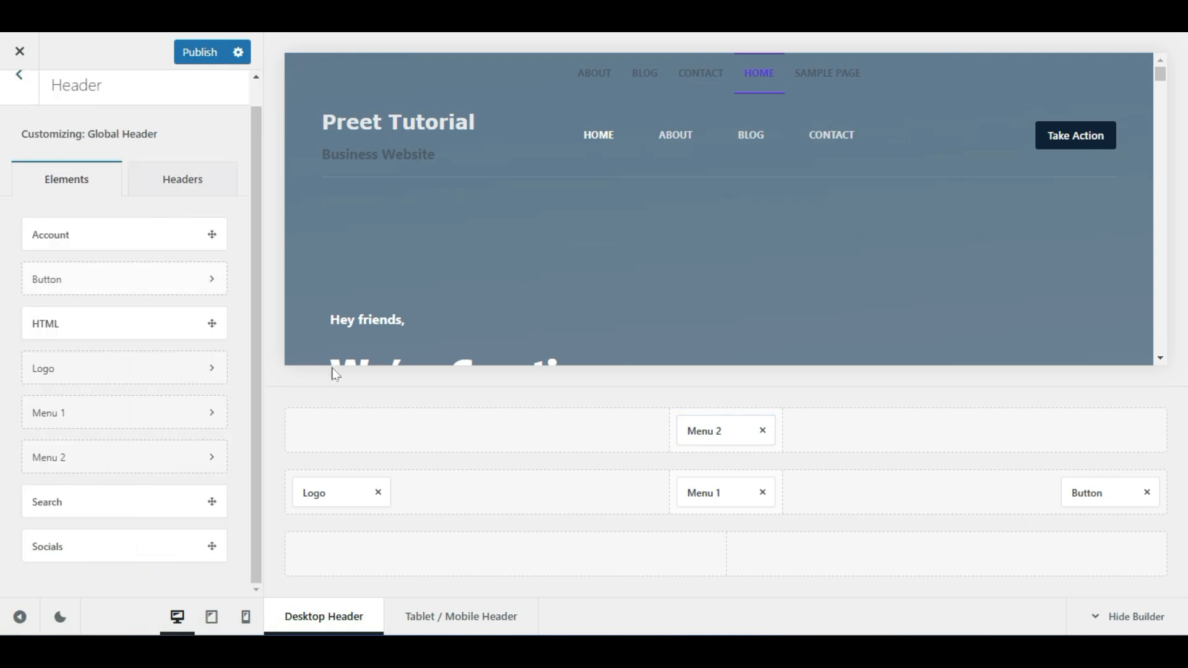
left_click(716, 429)
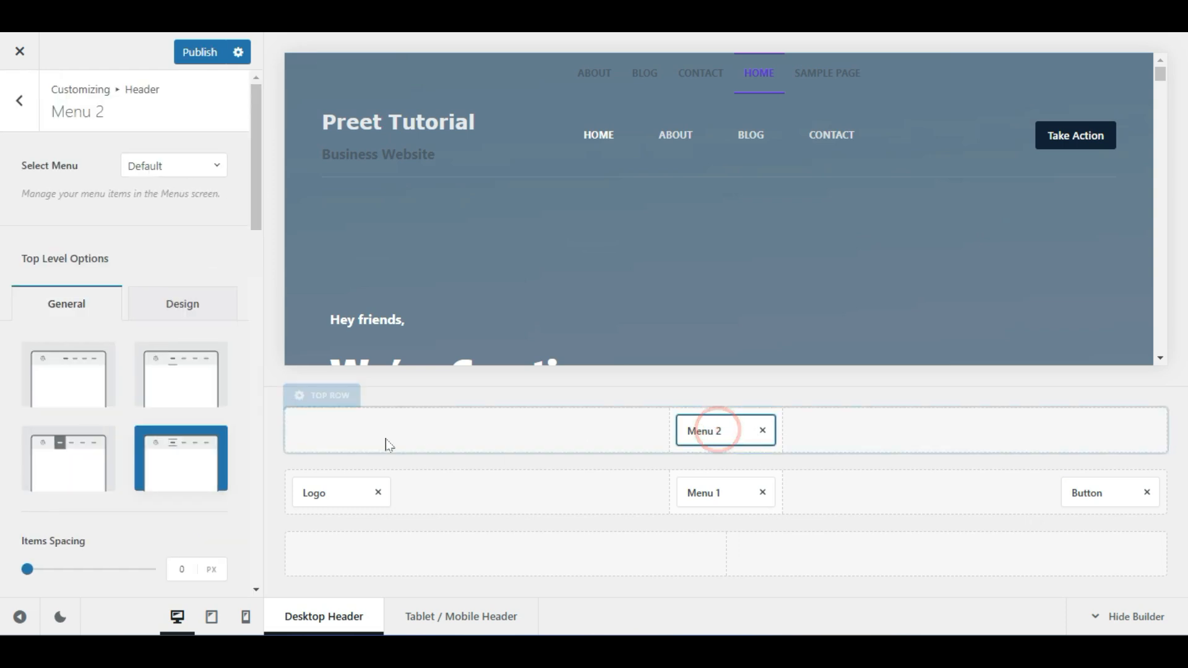
Set the top row's default background colour to near-white #fcfcfc
left_click(311, 400)
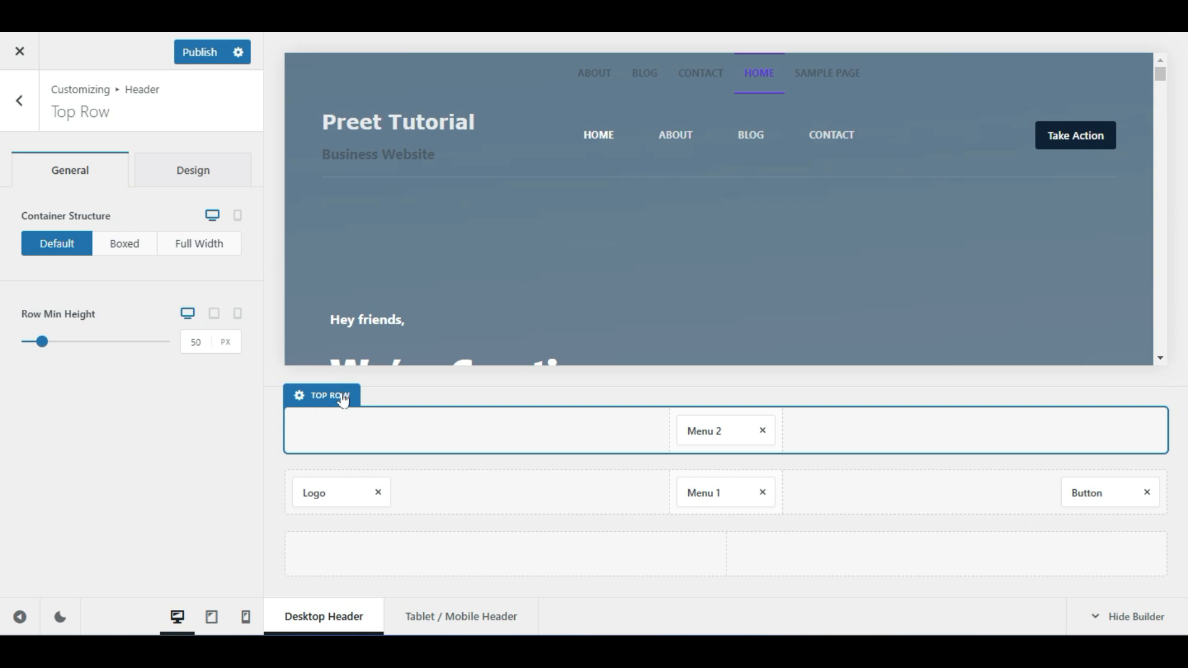
left_click(204, 178)
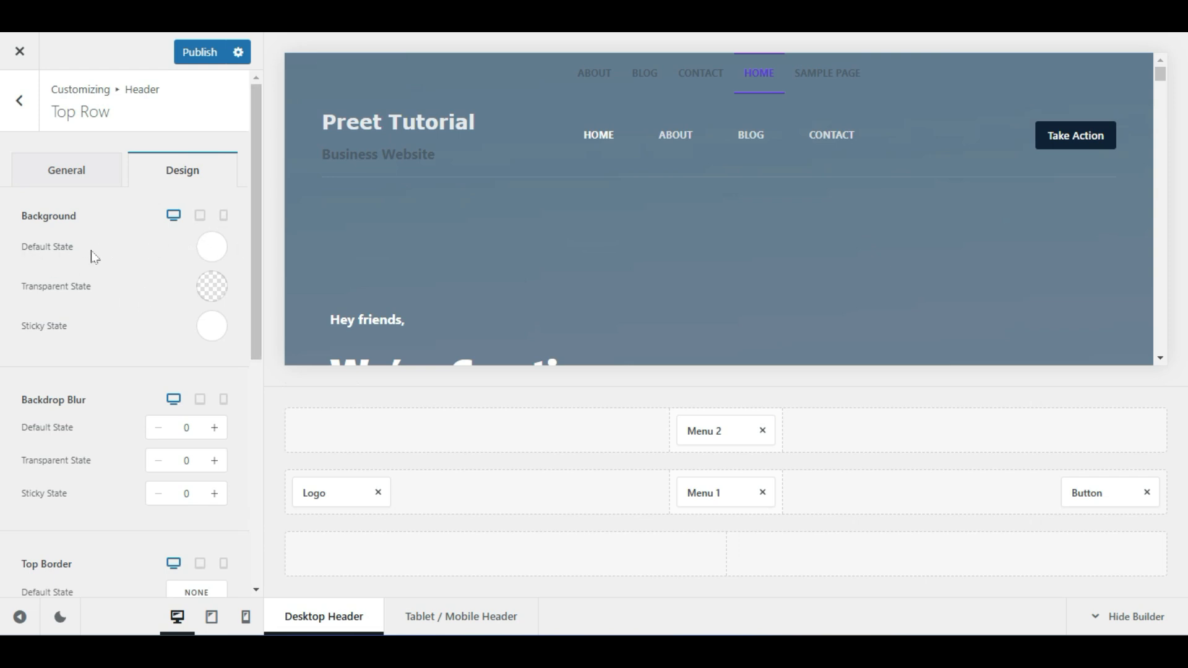
left_click(211, 248)
left_click_drag(196, 356, 221, 321)
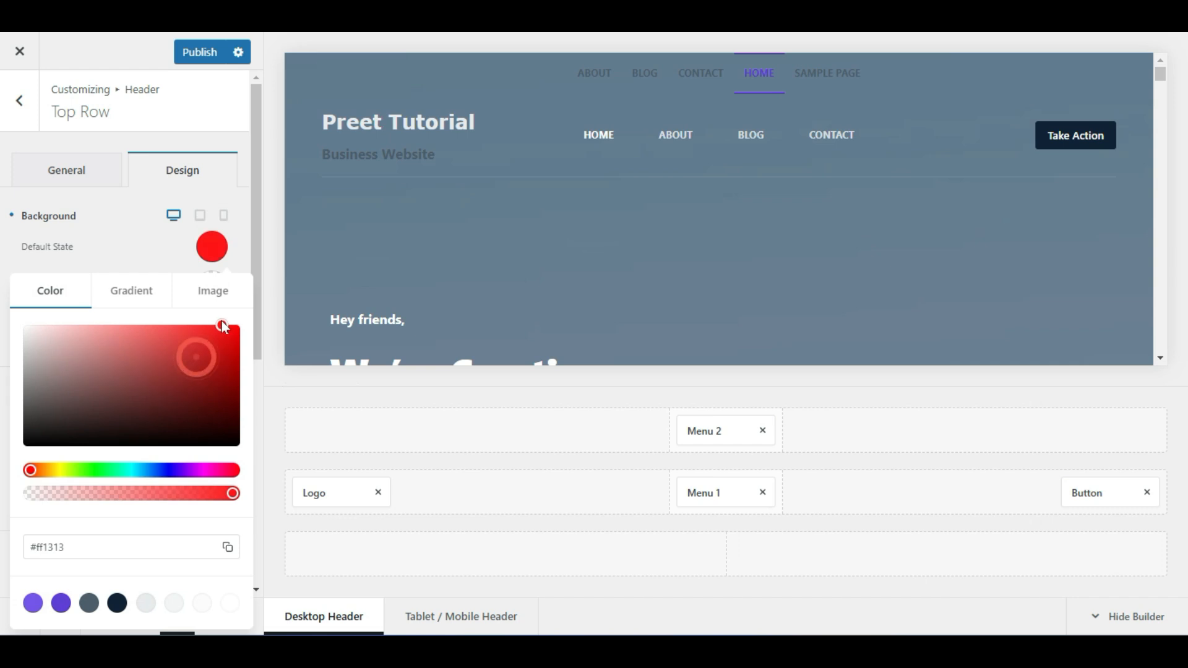
left_click_drag(83, 339, 26, 328)
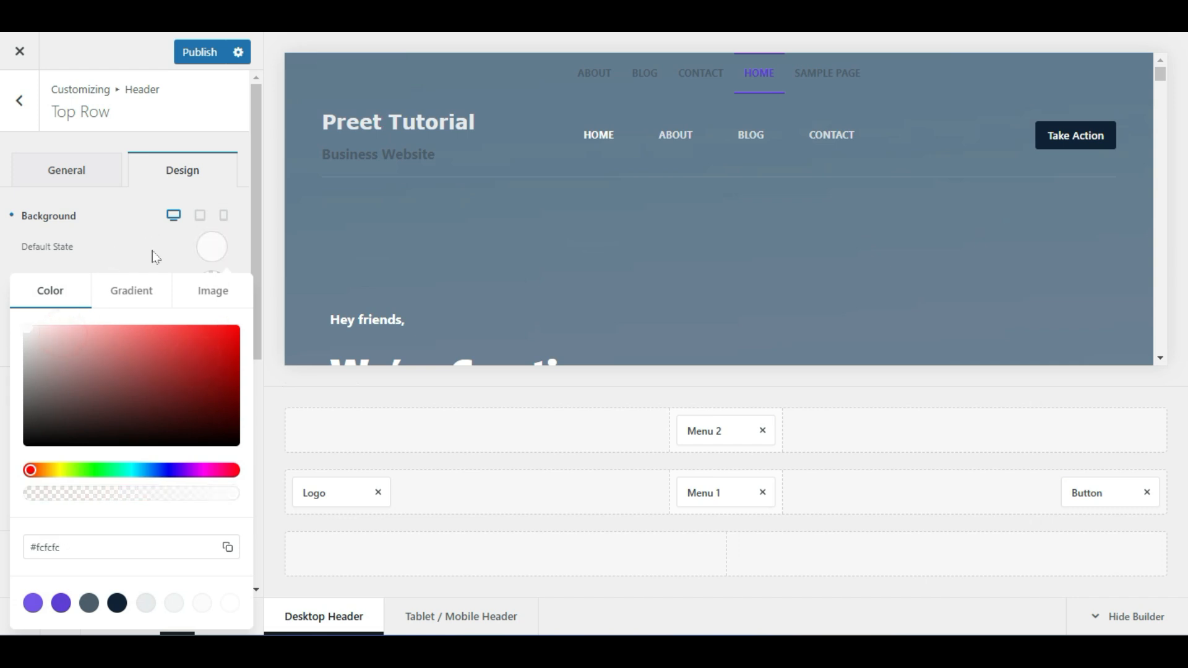
left_click(155, 255)
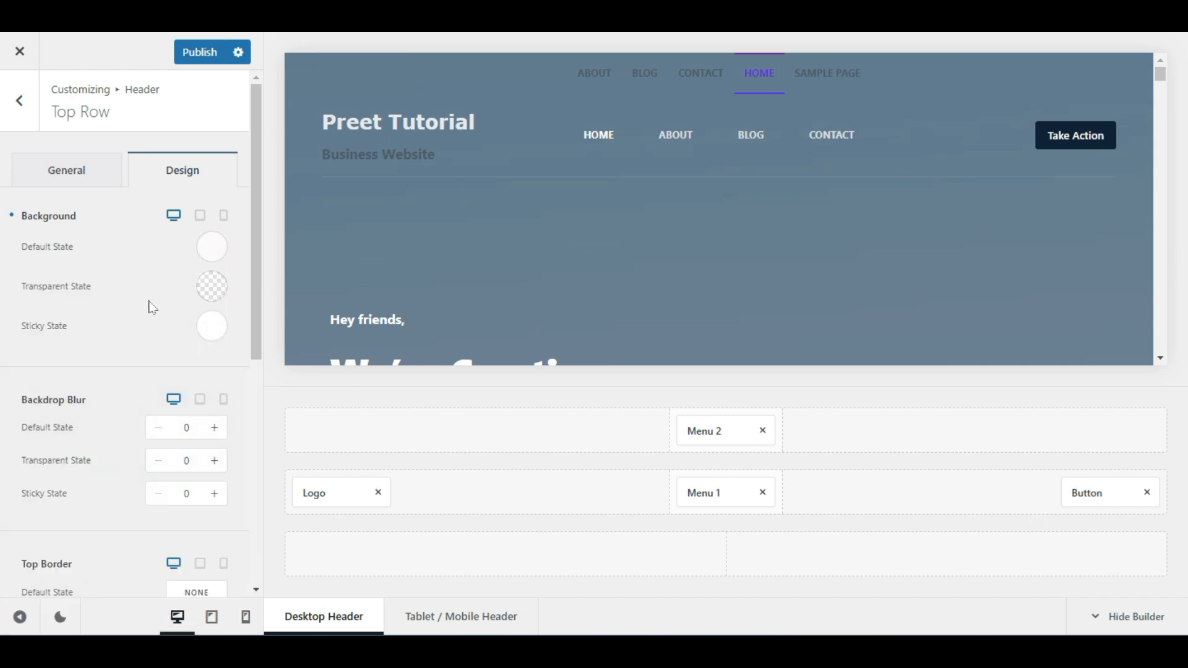
Adjust the transparent-state background, then remove Menu 2 from the top row
left_click(211, 287)
mouse_move(213, 351)
left_mouse_down()
mouse_move(232, 316)
mouse_move(23, 349)
mouse_move(146, 363)
mouse_move(4, 323)
left_mouse_up()
left_click(180, 252)
scroll(178, 279, "down", 3)
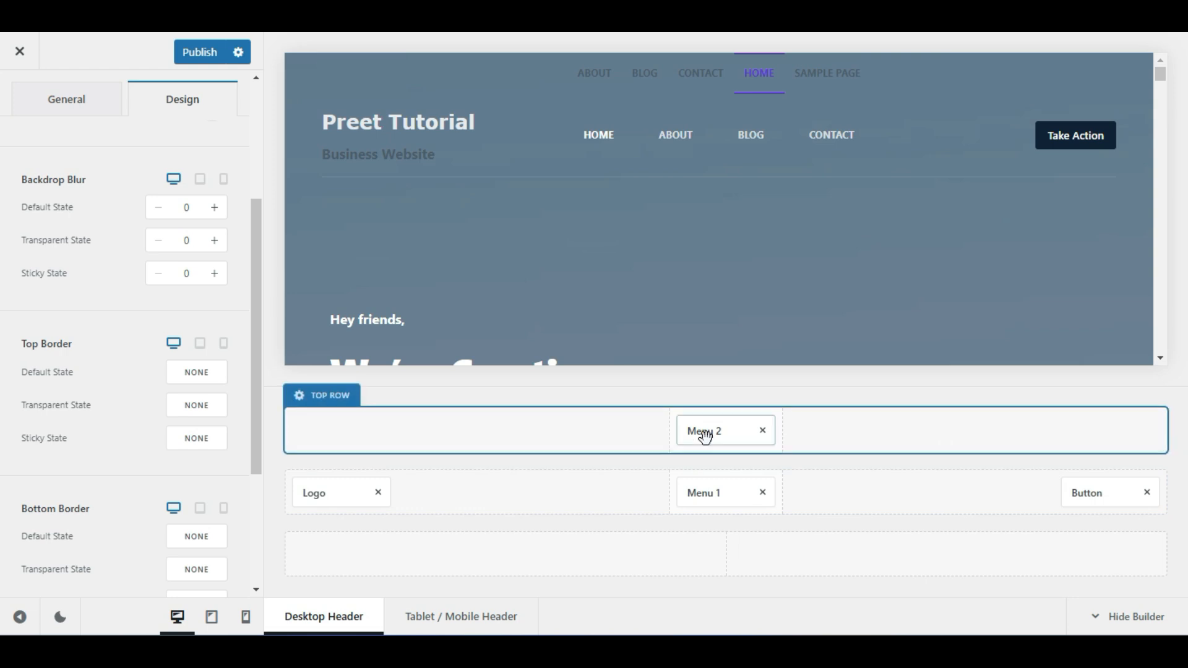
left_click(763, 432)
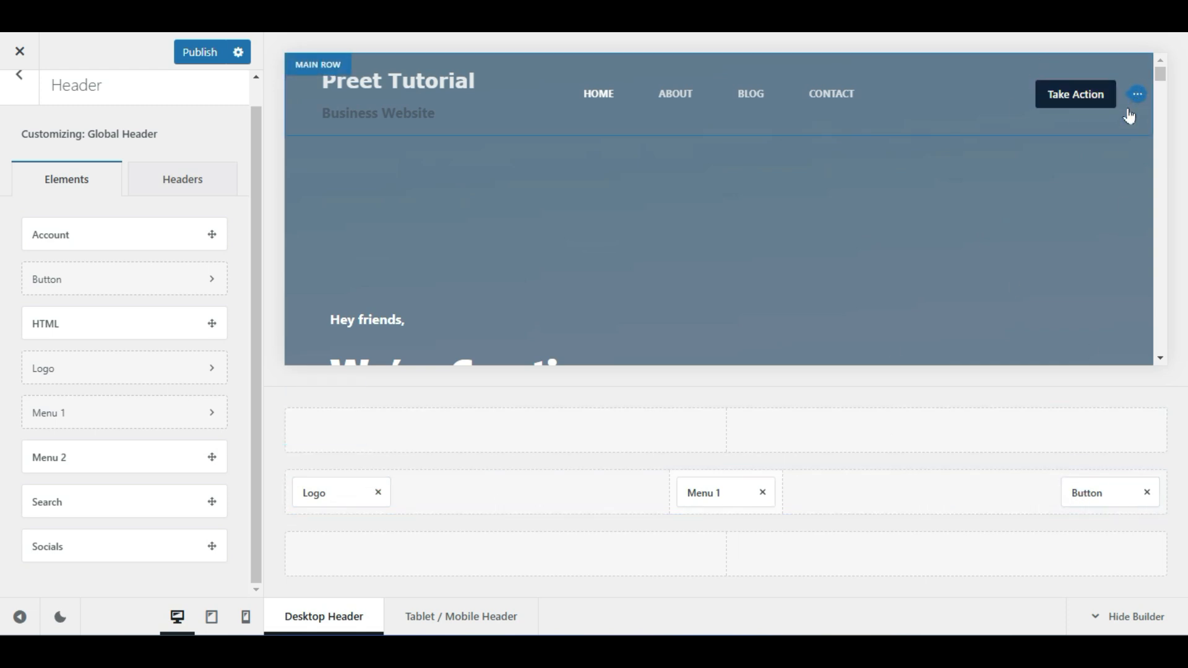
Make the Take Action button Medium size in the solid default style
left_click(1102, 496)
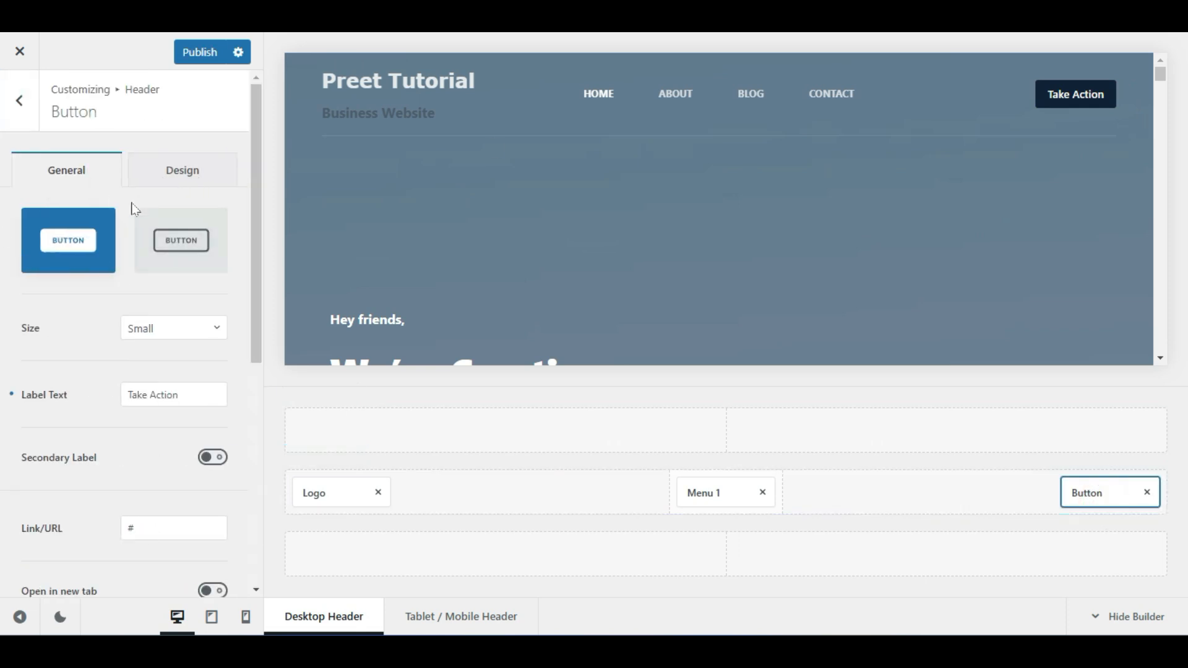
left_click(157, 242)
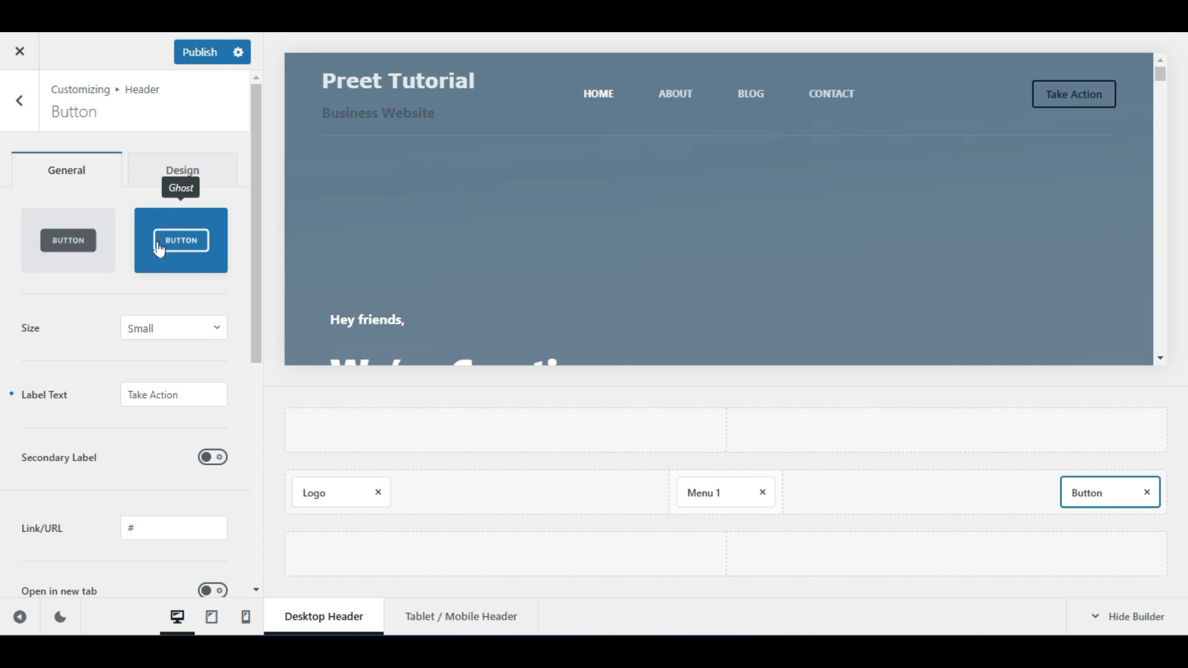
left_click(153, 327)
left_click(160, 433)
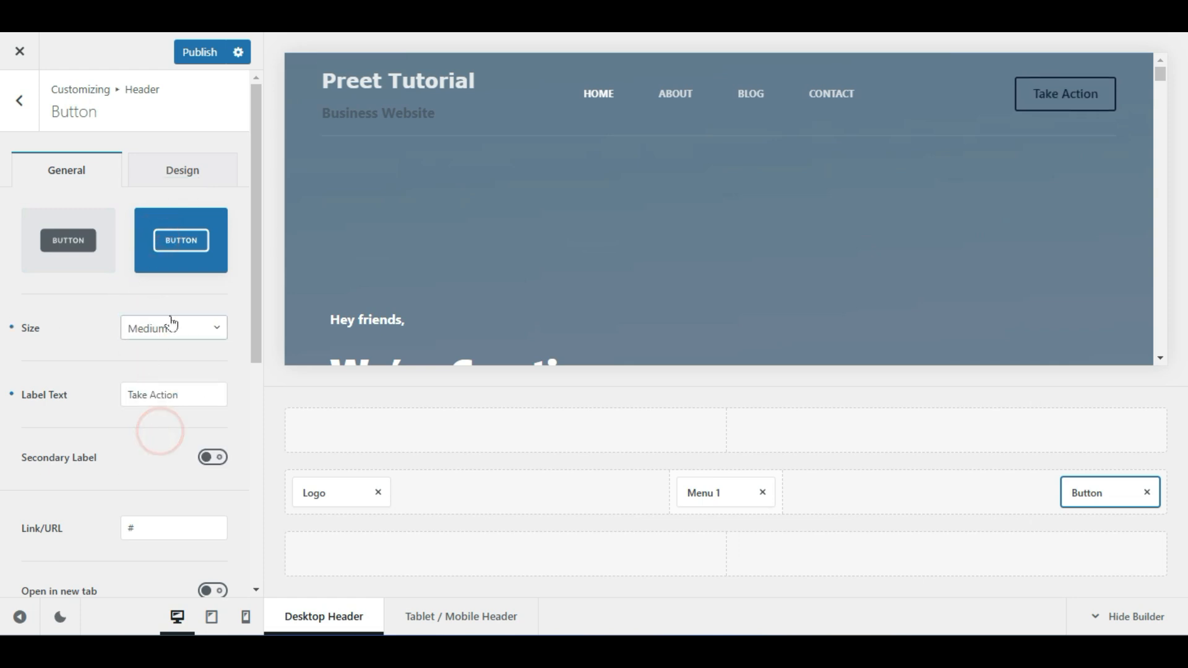
left_click(60, 226)
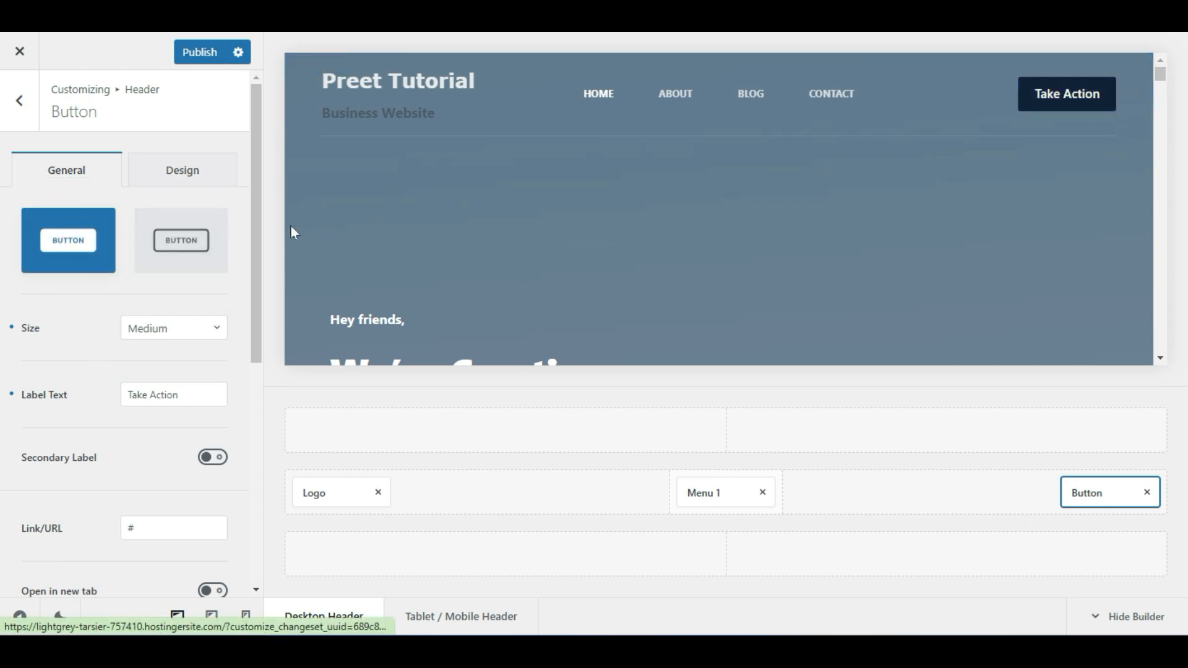
Colour the button red #ff0000, turning dark grey #424242 on hover
left_click(188, 179)
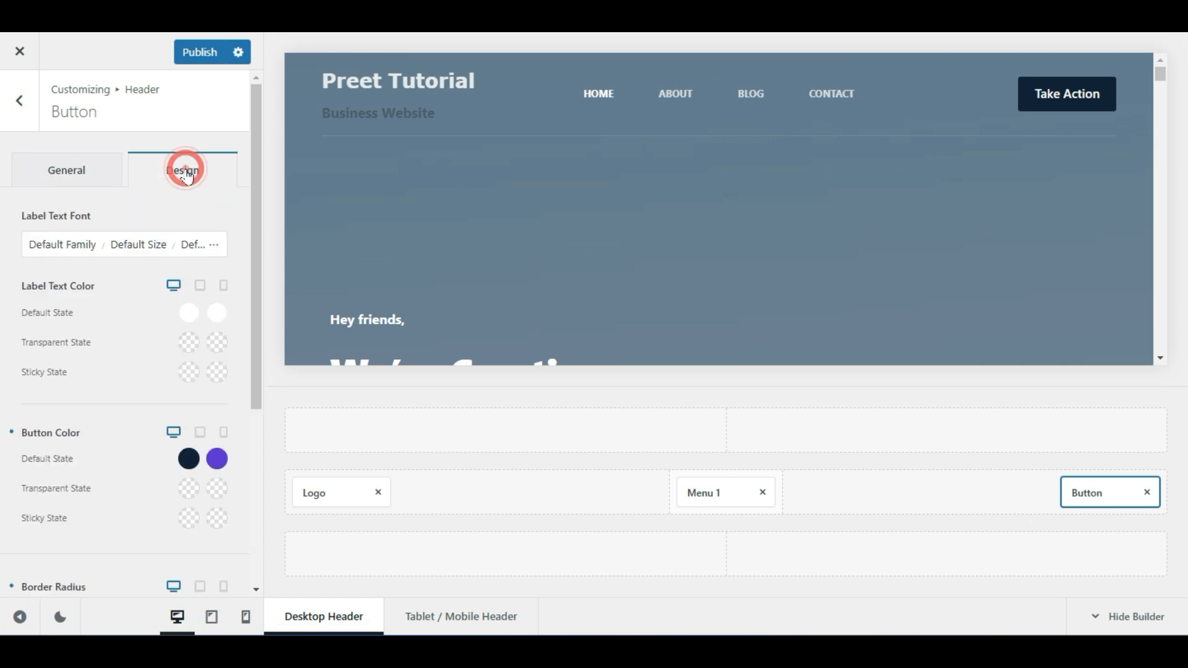
left_click(188, 458)
mouse_move(52, 163)
left_mouse_down()
mouse_move(3, 133)
mouse_move(35, 156)
mouse_move(221, 154)
mouse_move(238, 133)
left_mouse_up()
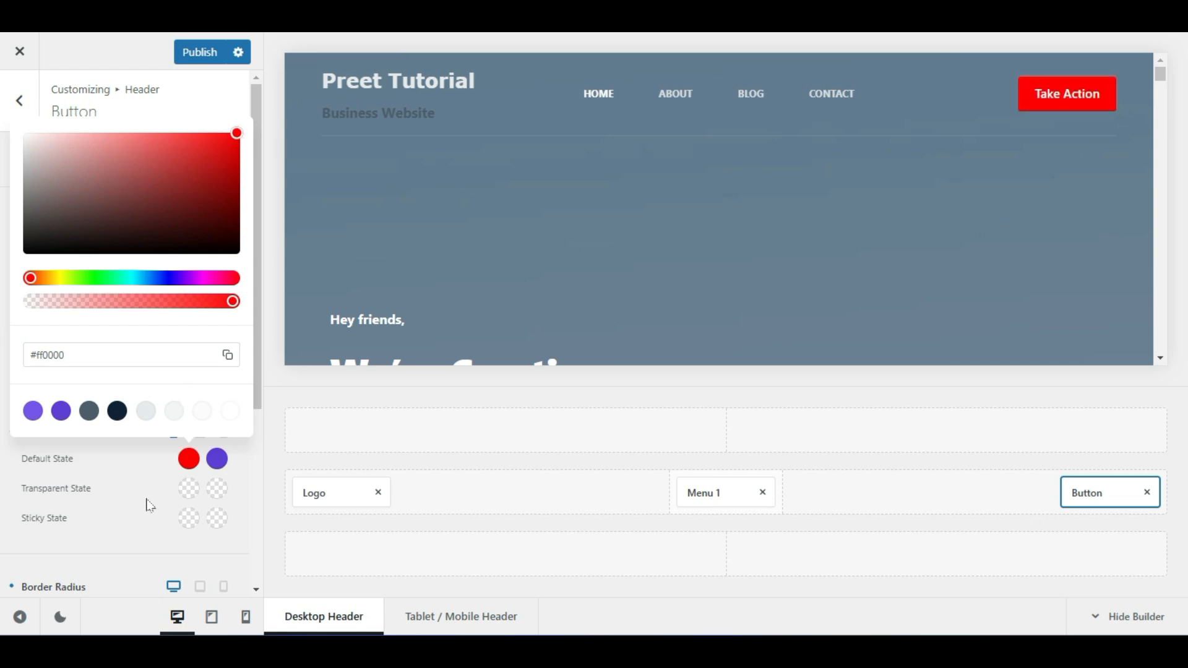
left_click(147, 497)
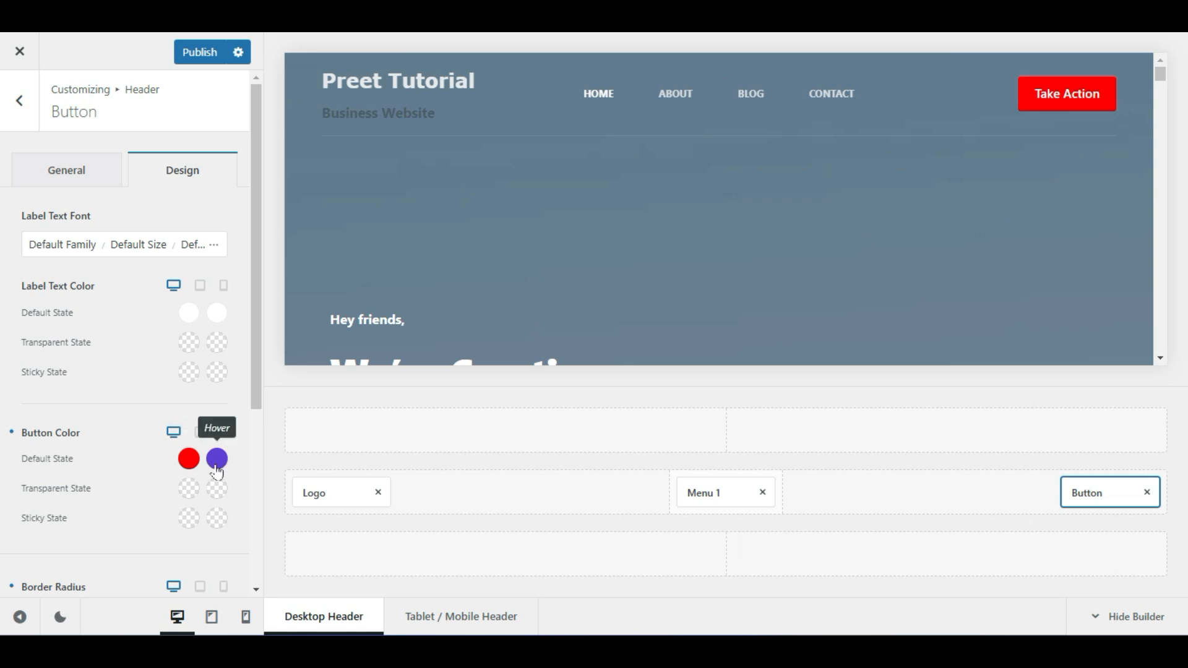
left_click(216, 468)
left_click(27, 221)
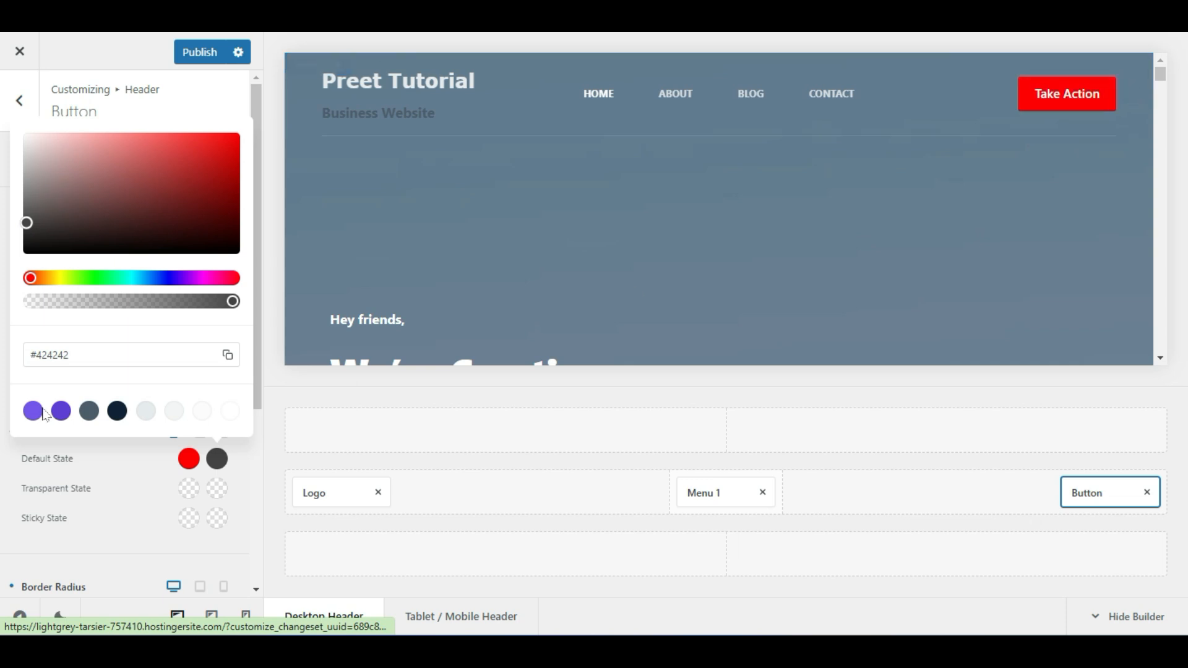
left_click(148, 479)
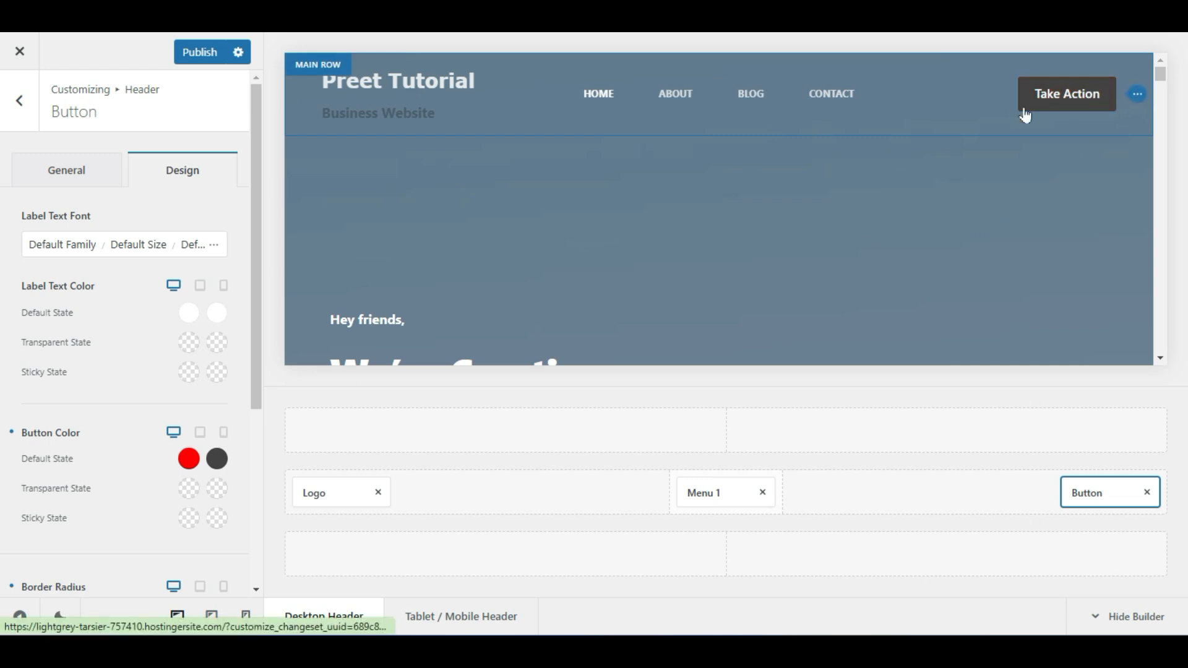
scroll(56, 334, "down", 3)
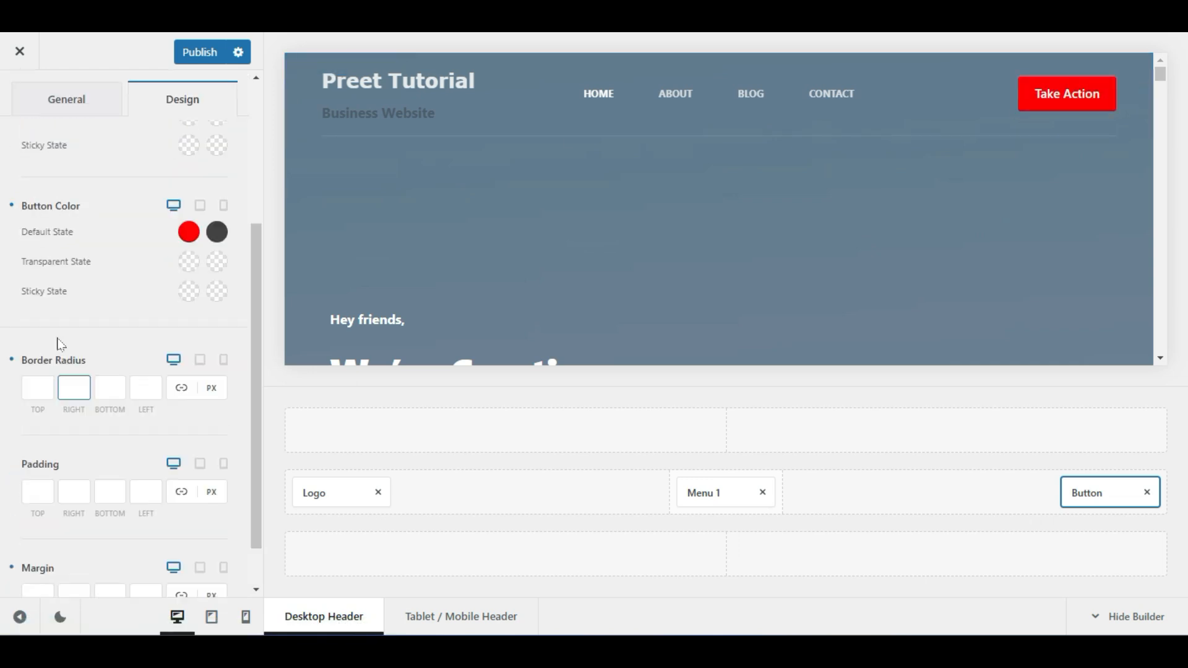
scroll(60, 344, "up", 5)
left_click(48, 178)
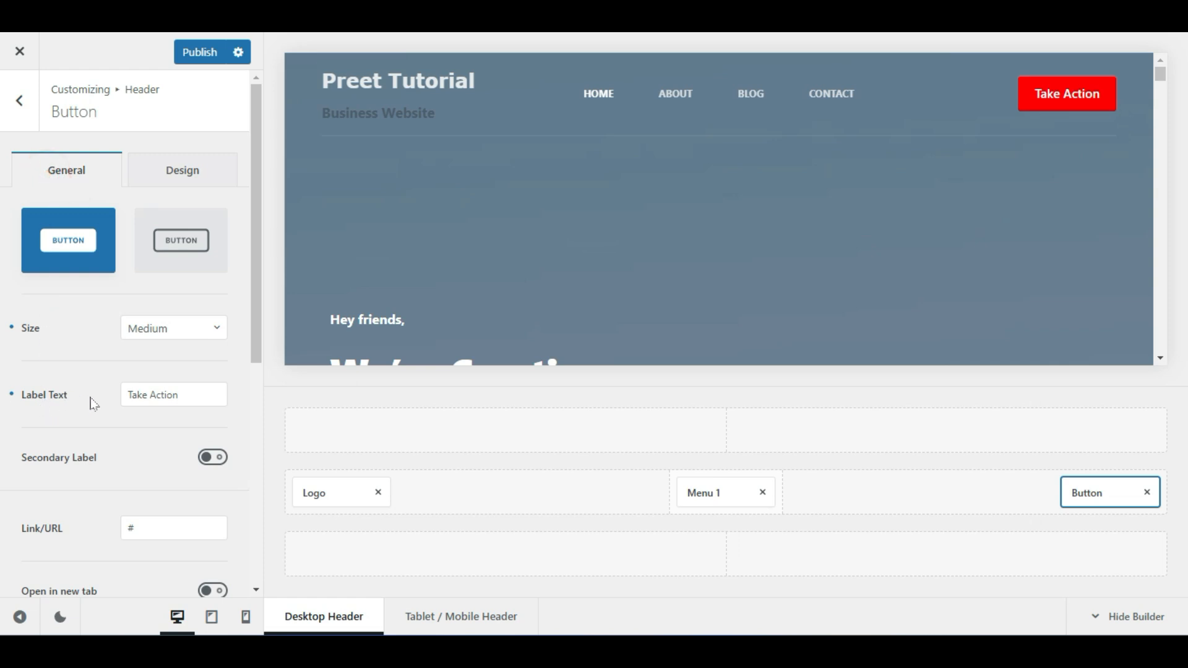
Replace the Take Action label with 'Contact' and select the # placeholder link
left_click_drag(203, 400, 52, 405)
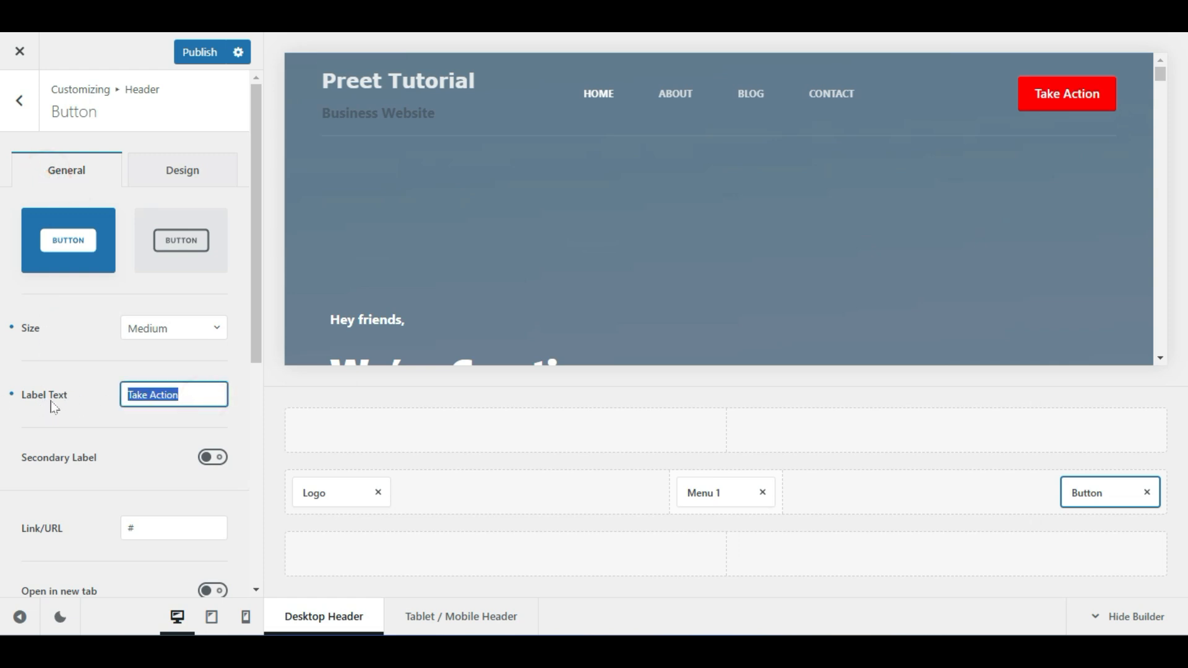
type("C")
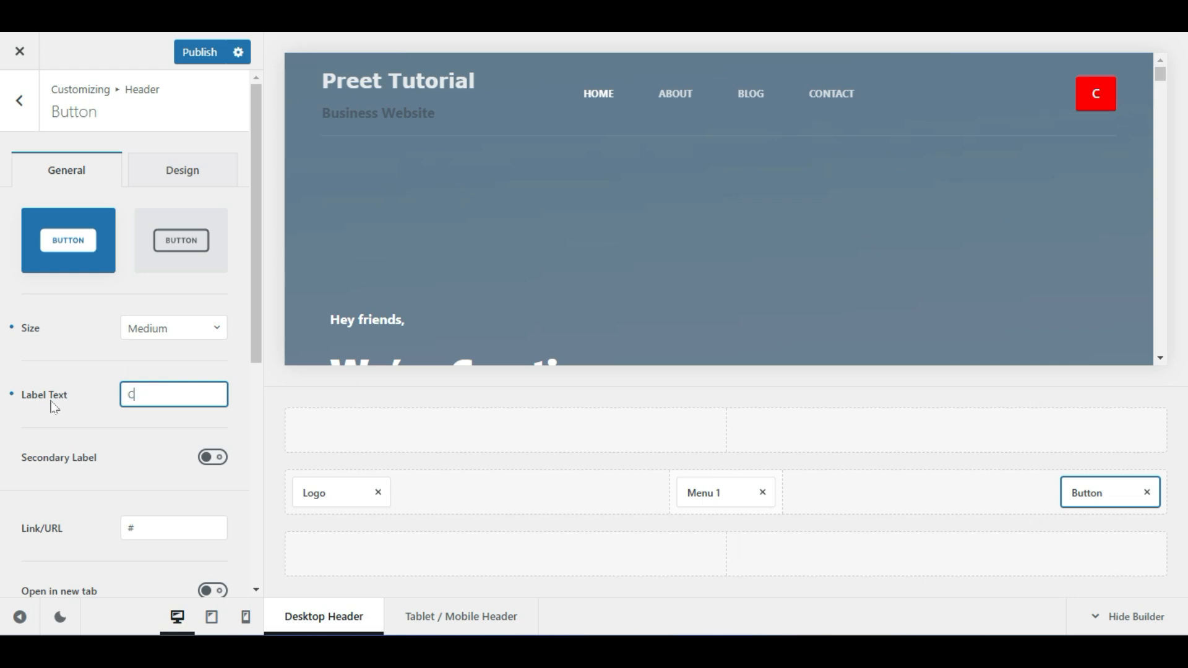
type("ontact")
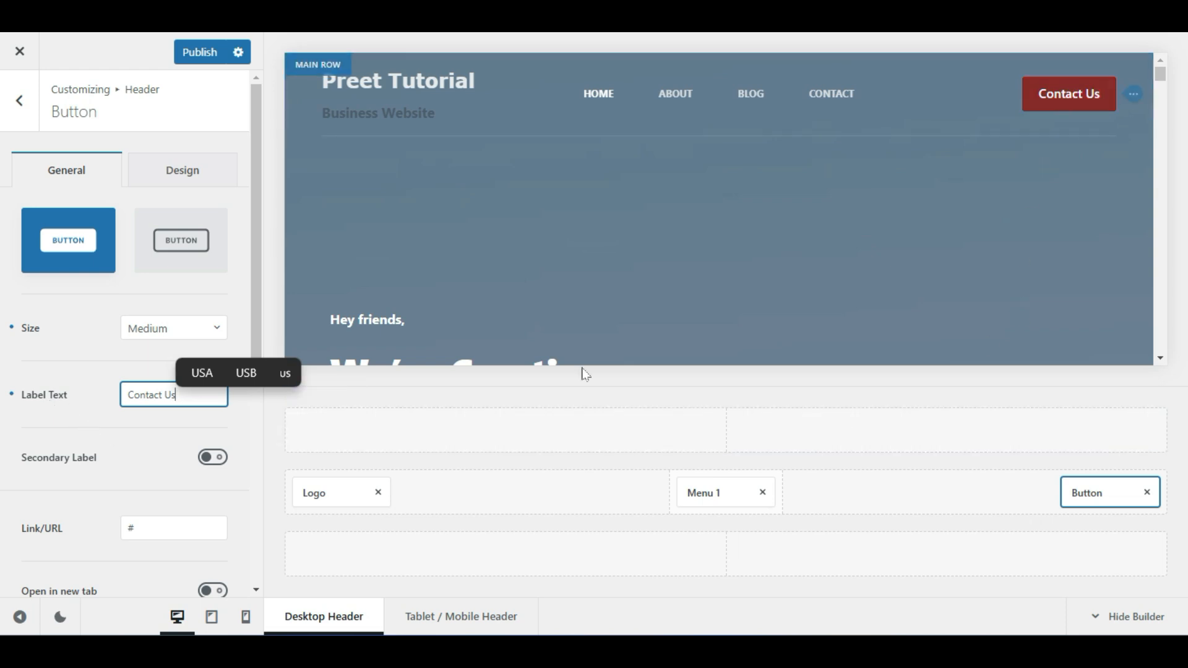
left_click(158, 463)
double_click(161, 528)
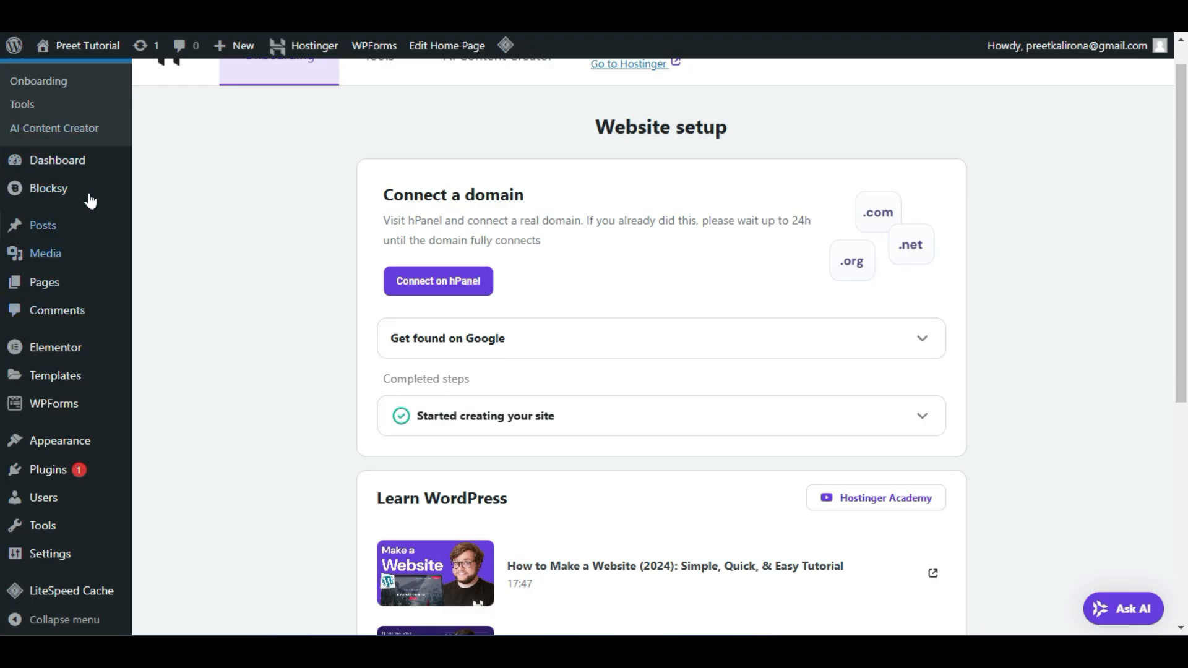
Copy the Contact page's link address from the All Pages list
mouse_move(53, 290)
left_click(163, 286)
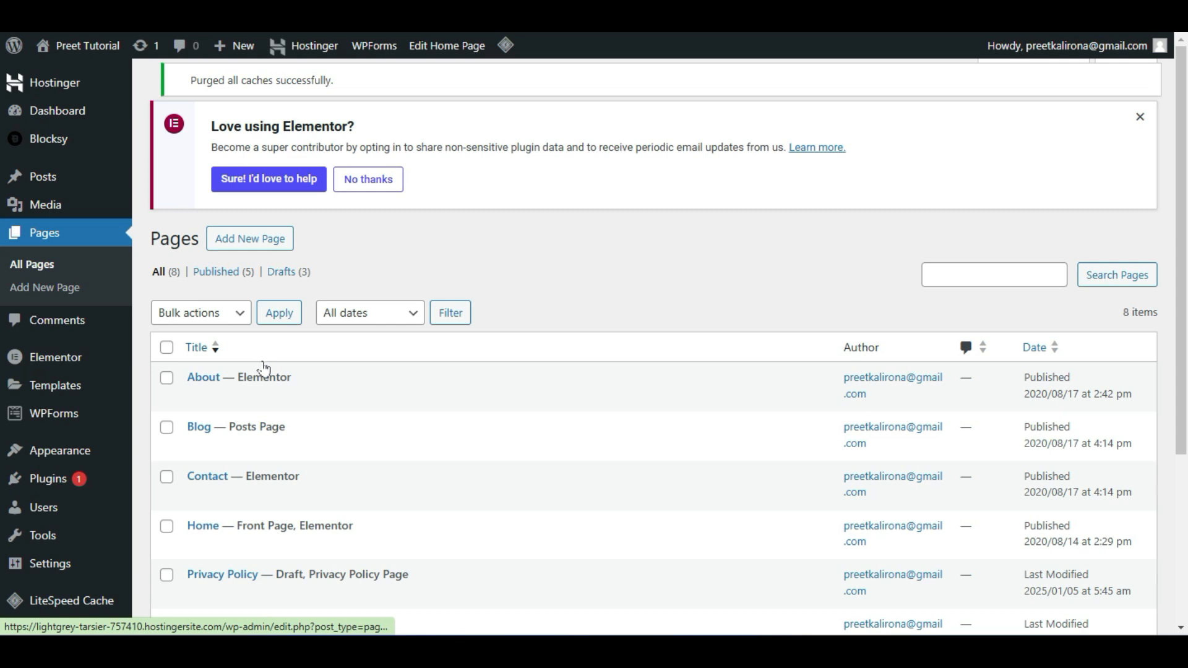
scroll(263, 368, "down", 3)
scroll(272, 442, "up", 1)
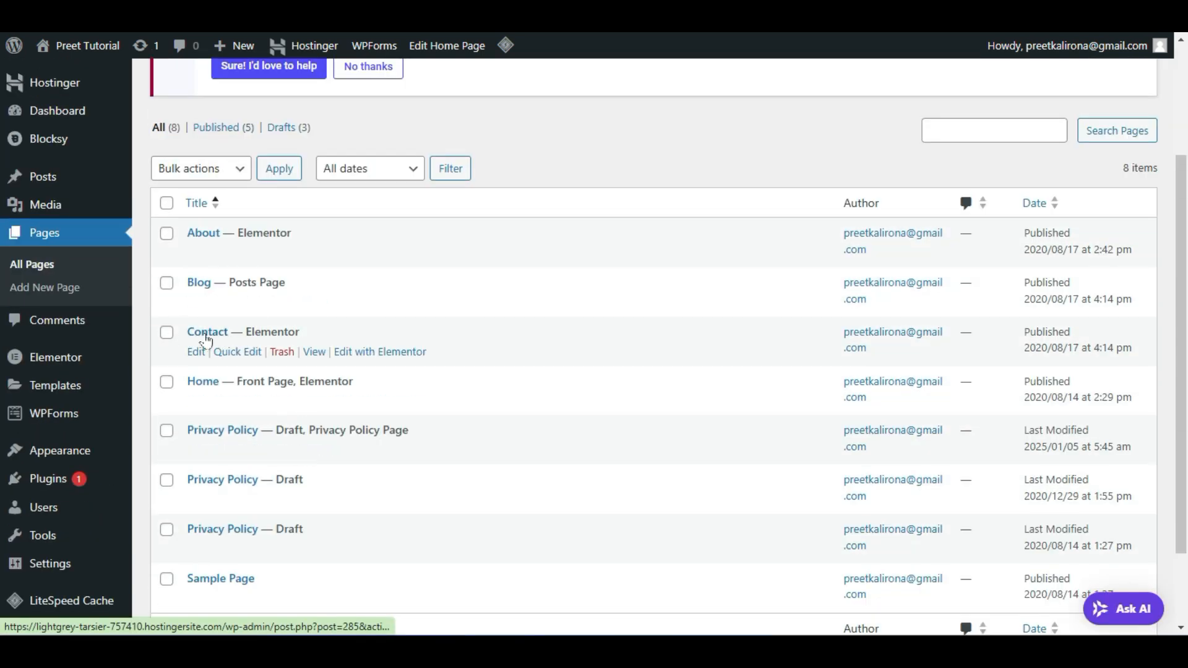
right_click(311, 354)
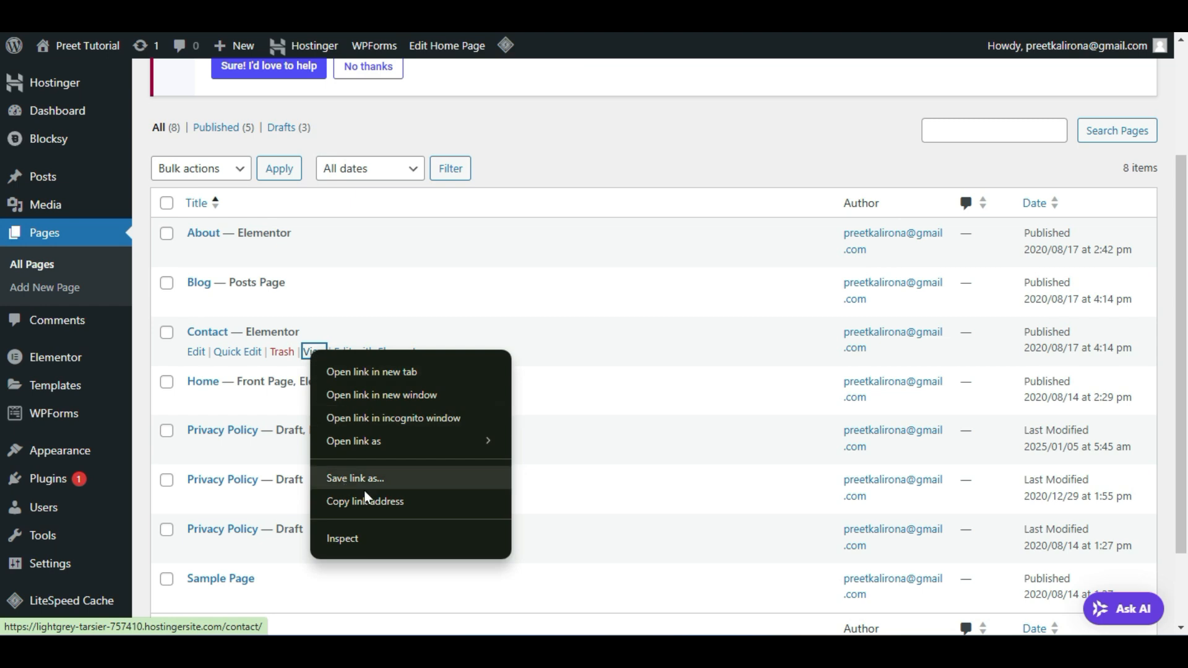
left_click(400, 497)
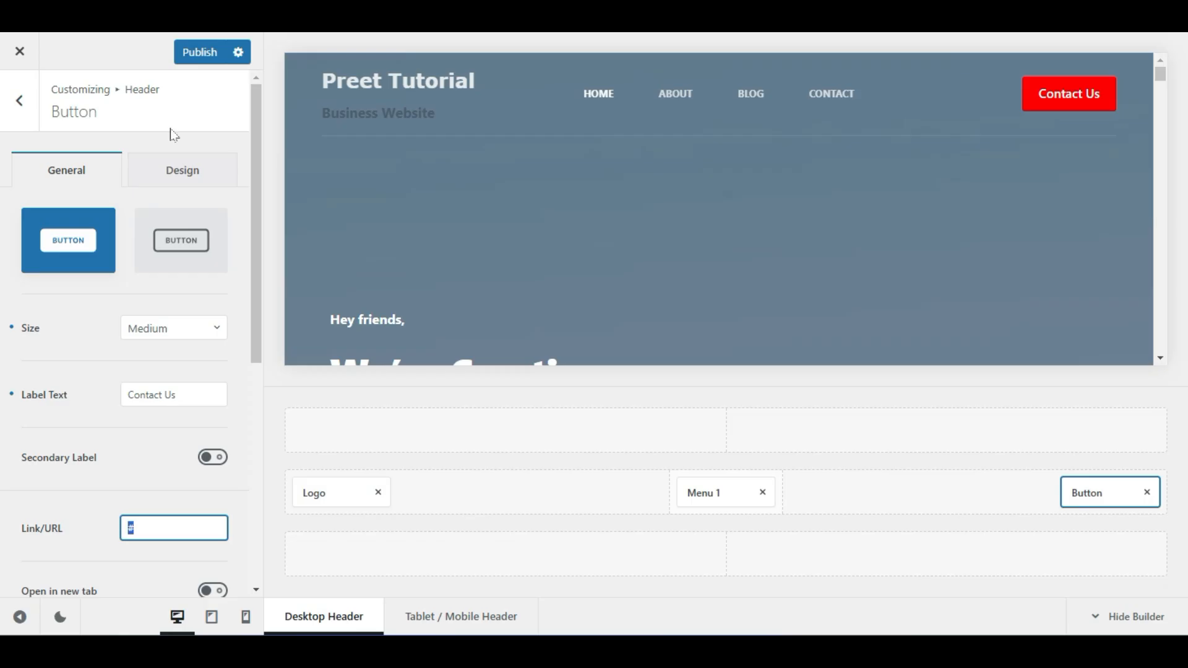
Paste the Contact page URL into the Contact Us button's link and publish
right_click(150, 523)
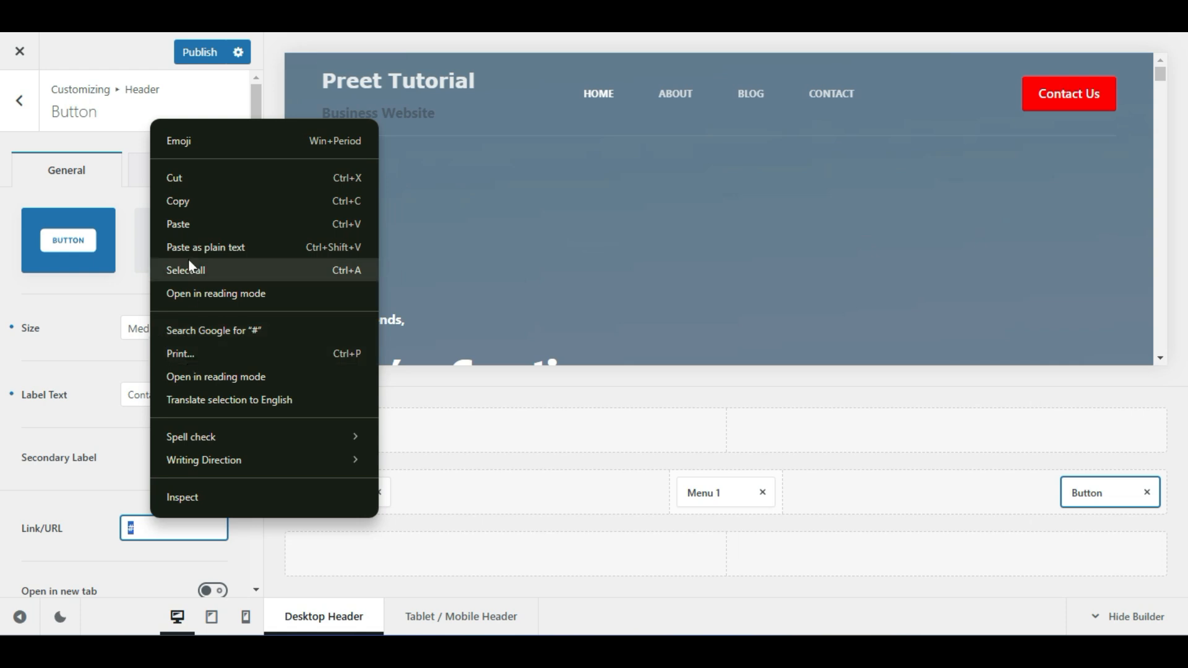
left_click(172, 224)
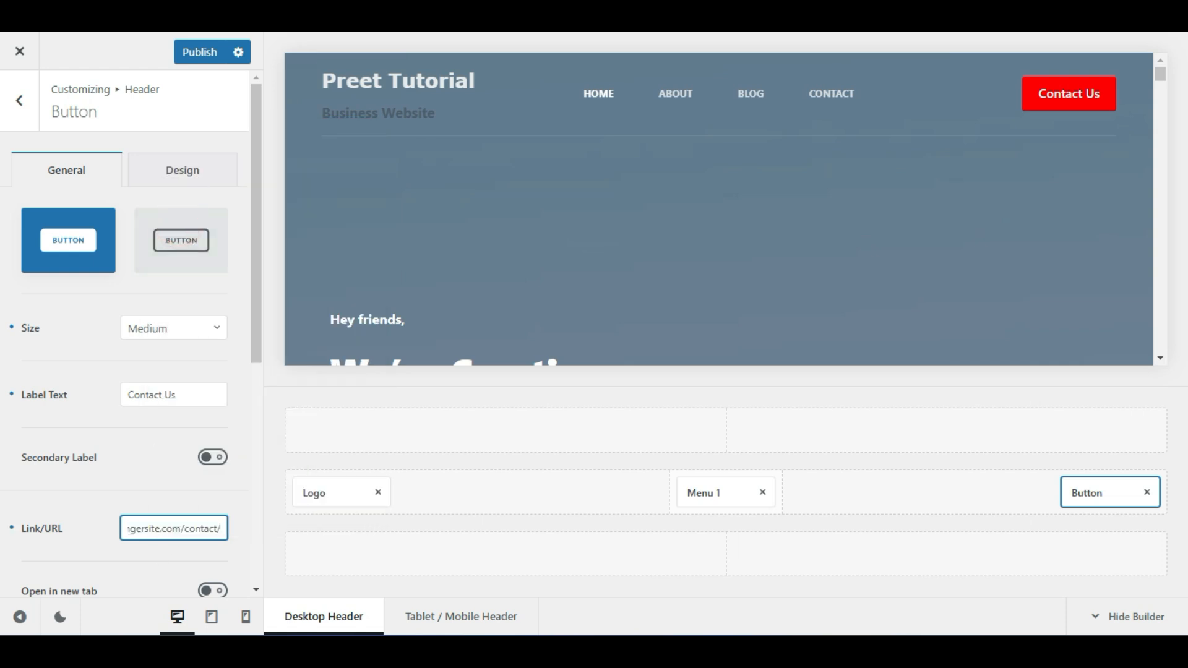
left_click(107, 536)
left_click(197, 54)
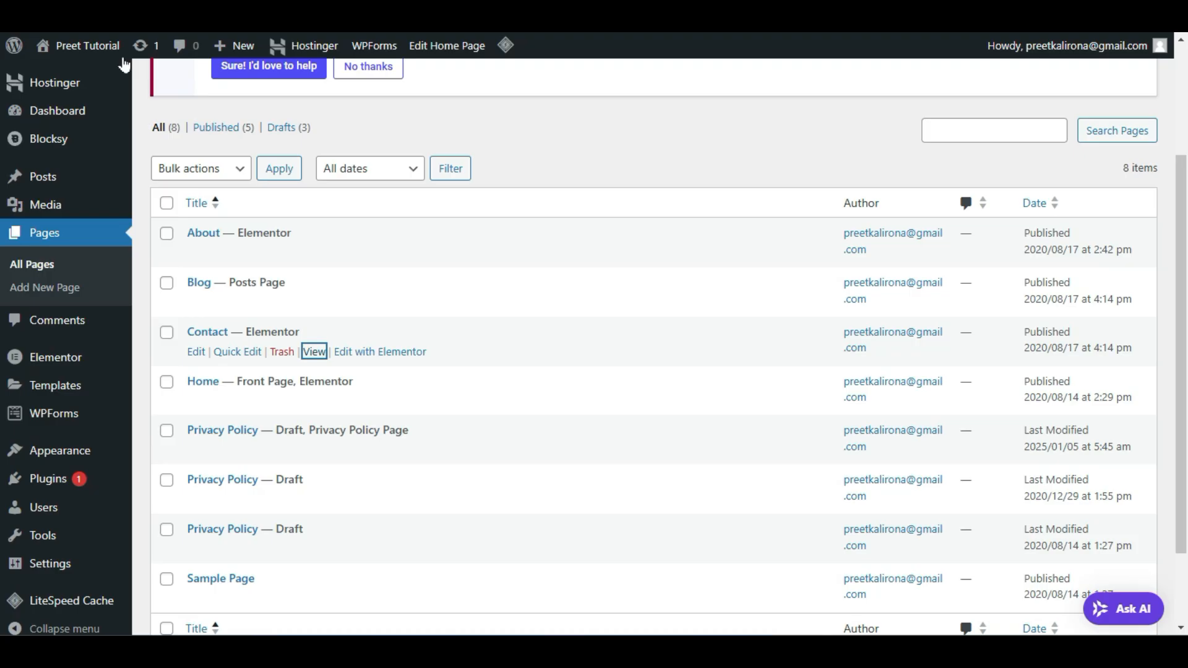
Open the live site in a new tab and check Contact Us opens the Contact page
mouse_move(80, 45)
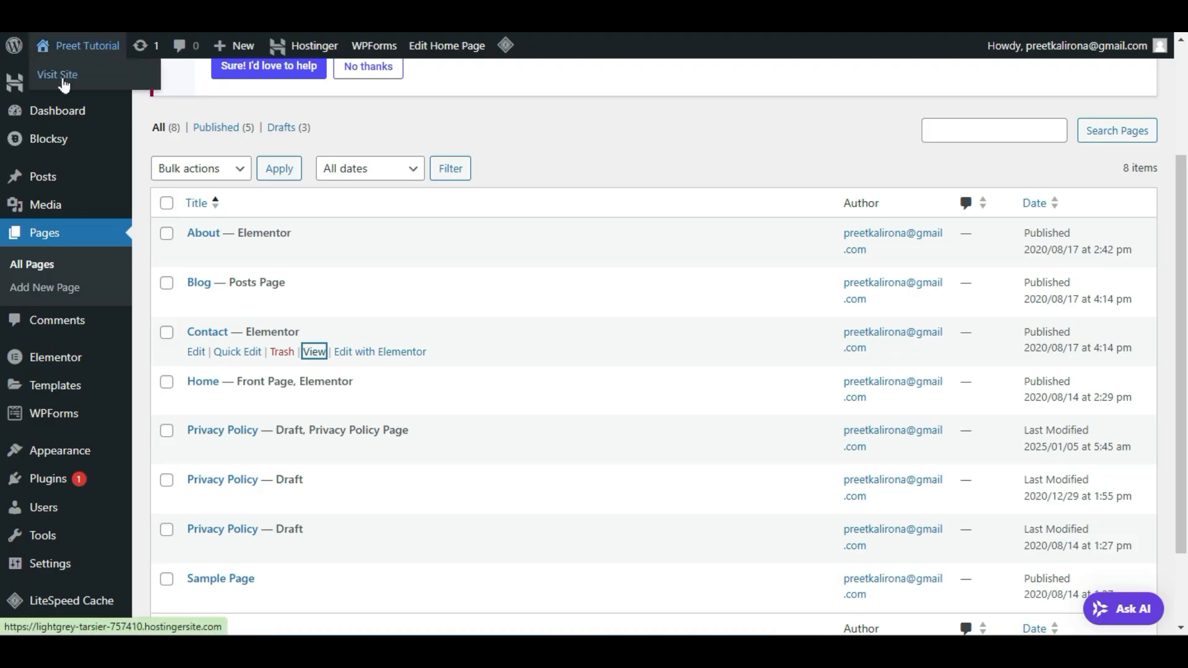
right_click(69, 79)
left_click(98, 99)
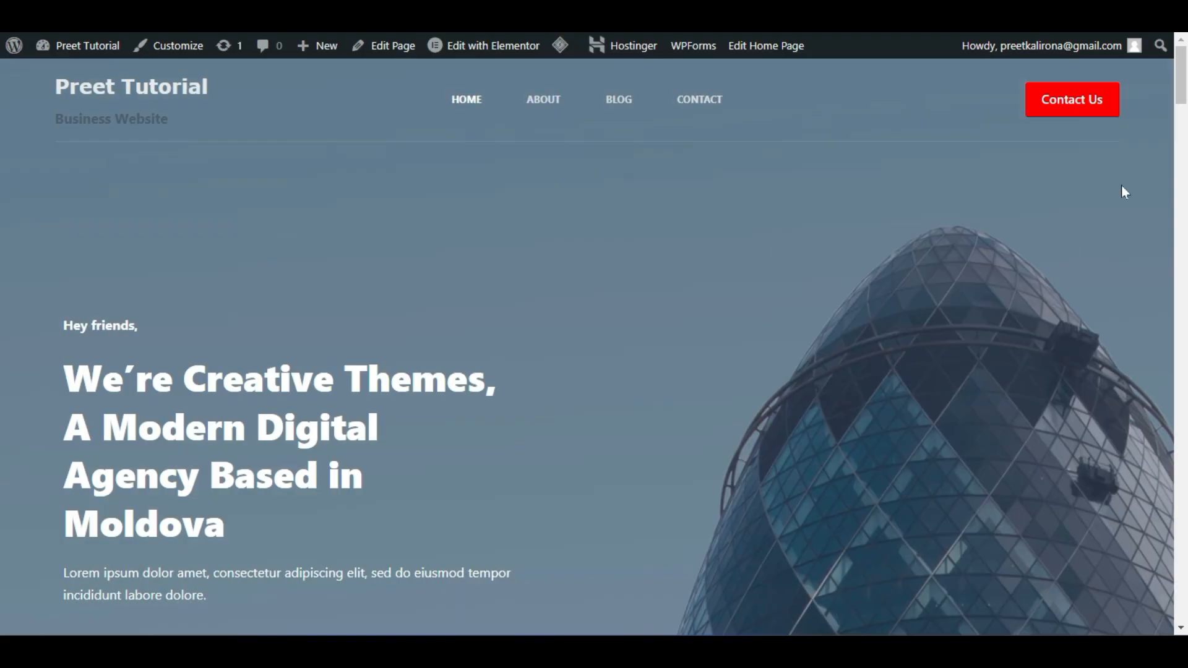
left_click(1081, 103)
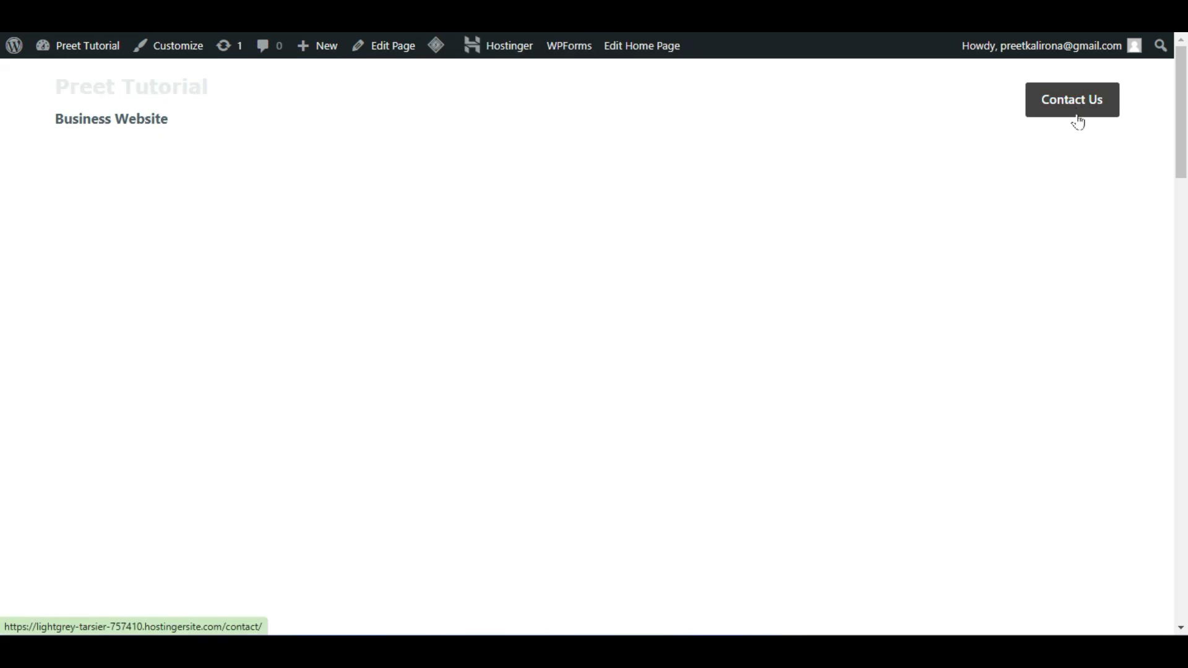
scroll(148, 454, "down", 8)
scroll(151, 455, "down", 7)
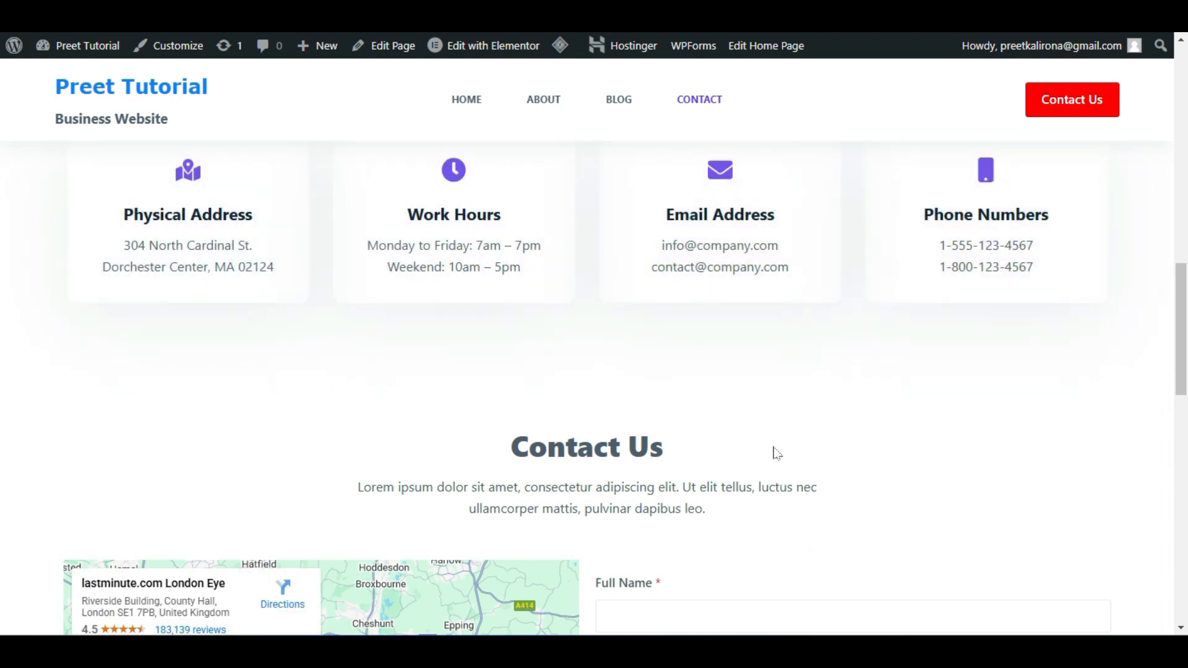
scroll(777, 454, "up", 15)
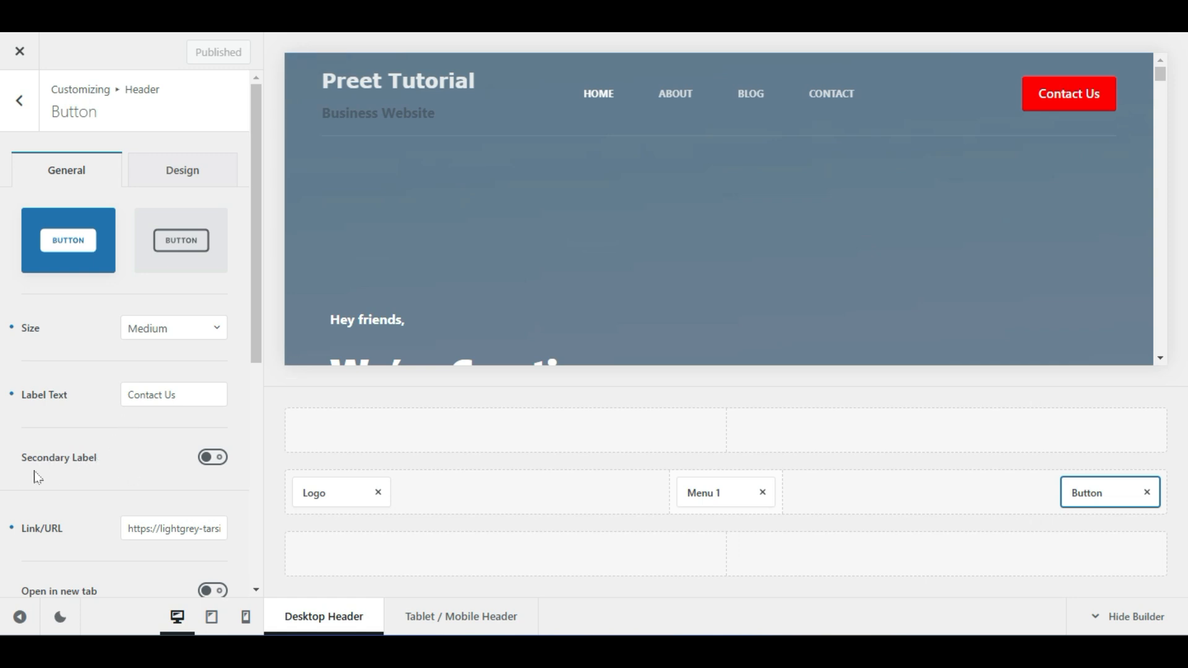
Turn on the button's Secondary Label with the text 'Hurry Up!'
left_click(211, 458)
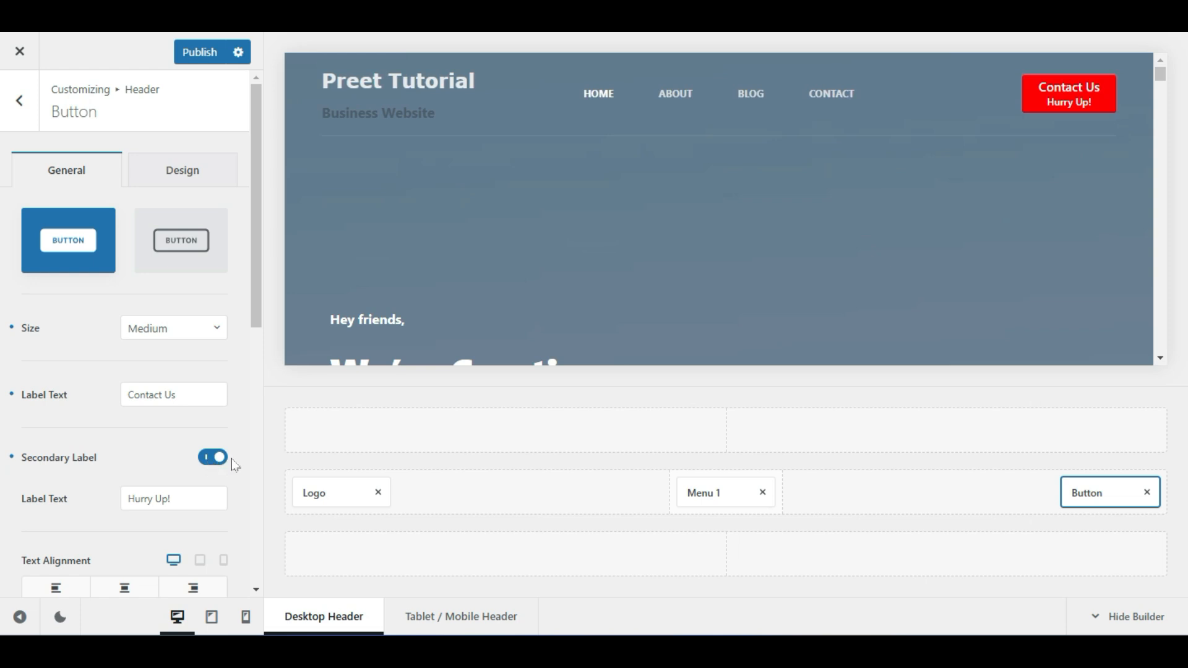
left_click_drag(196, 497, 57, 499)
left_click(161, 518)
left_click(127, 458)
left_click(130, 498)
left_click_drag(130, 498, 202, 500)
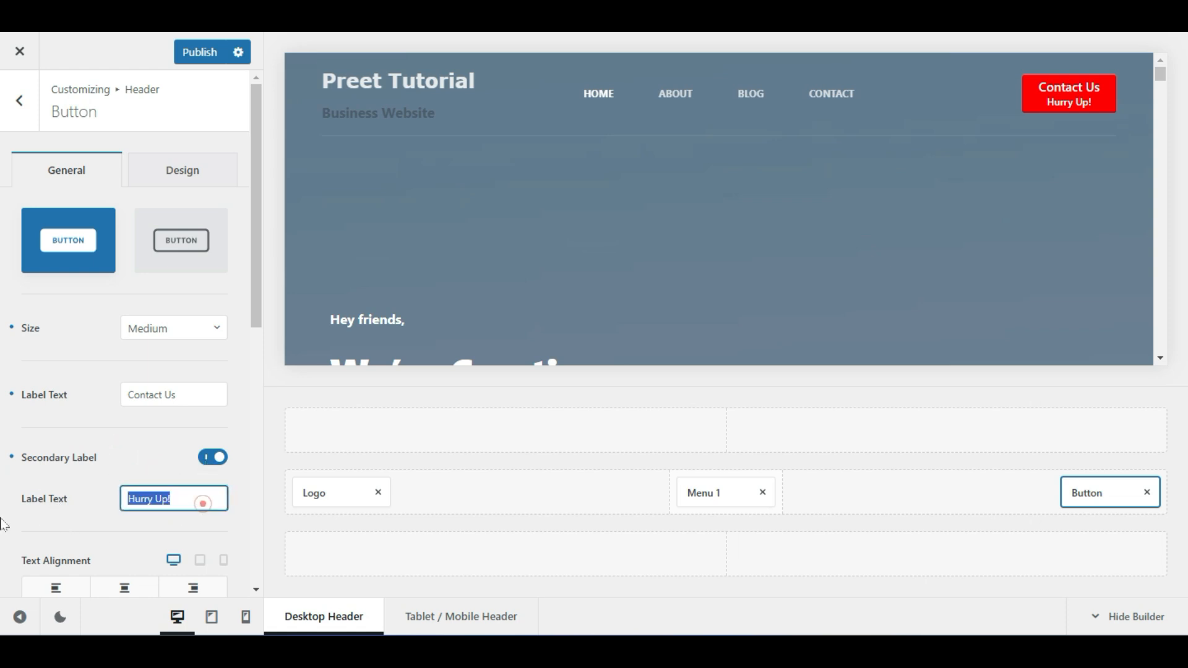
scroll(149, 523, "down", 1)
scroll(150, 522, "down", 1)
left_click(132, 504)
scroll(137, 515, "down", 3)
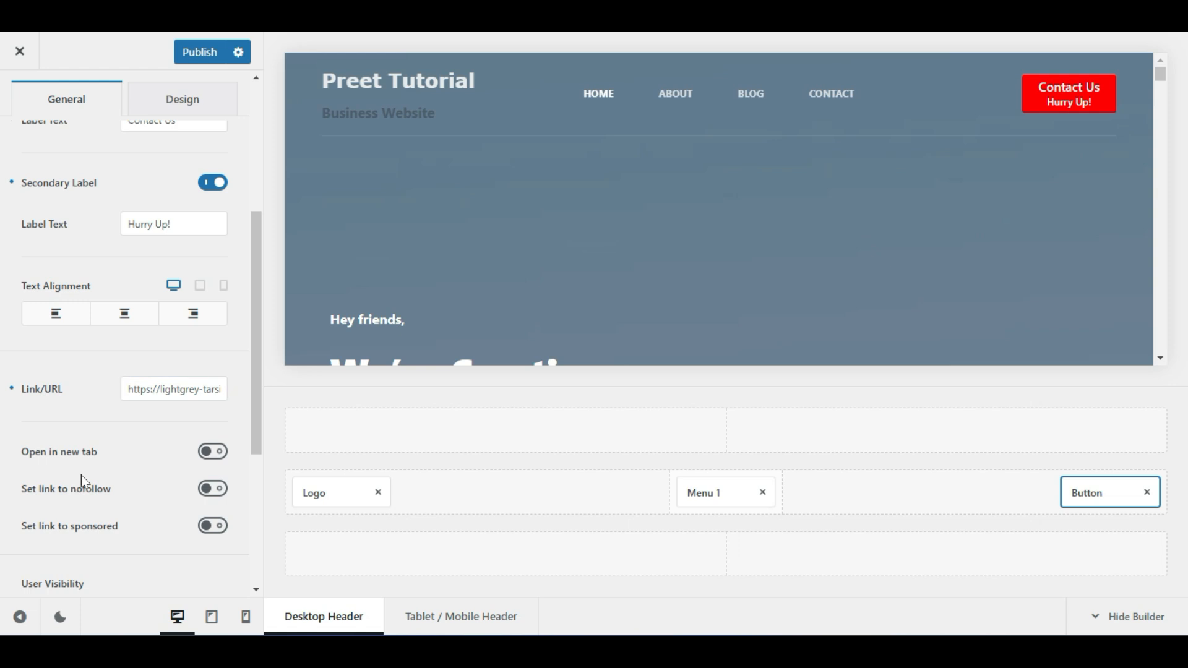
scroll(82, 477, "down", 2)
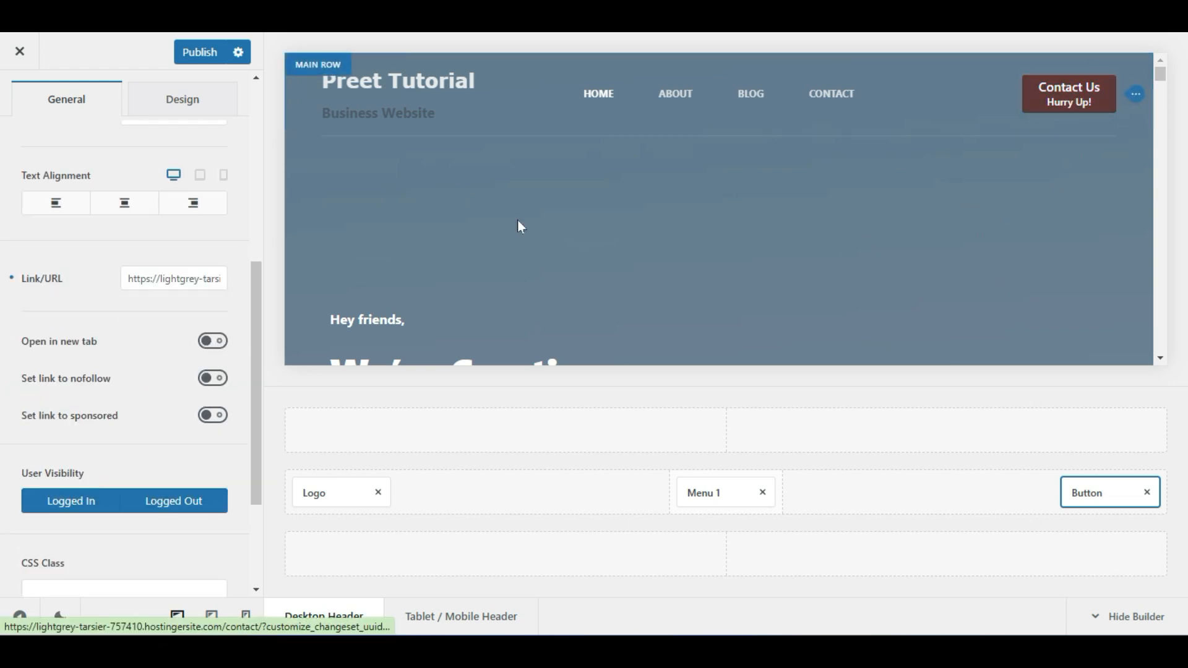
Try the Open in new tab option, then switch it back off
left_click(214, 342)
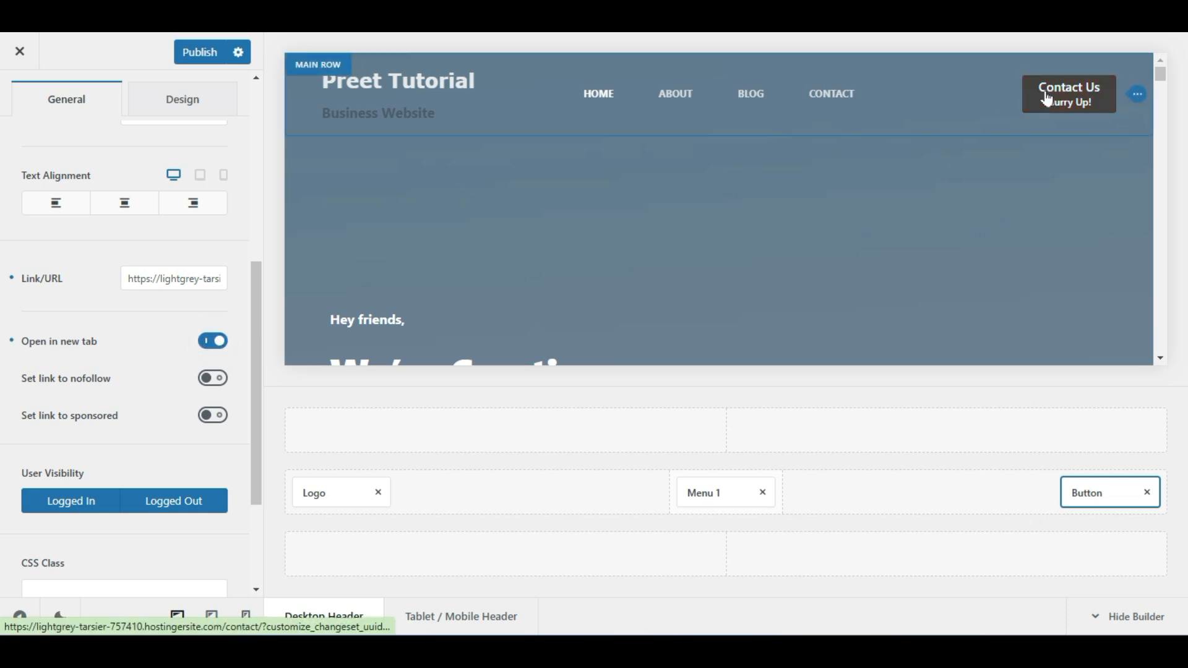
key("ctrl+Tab")
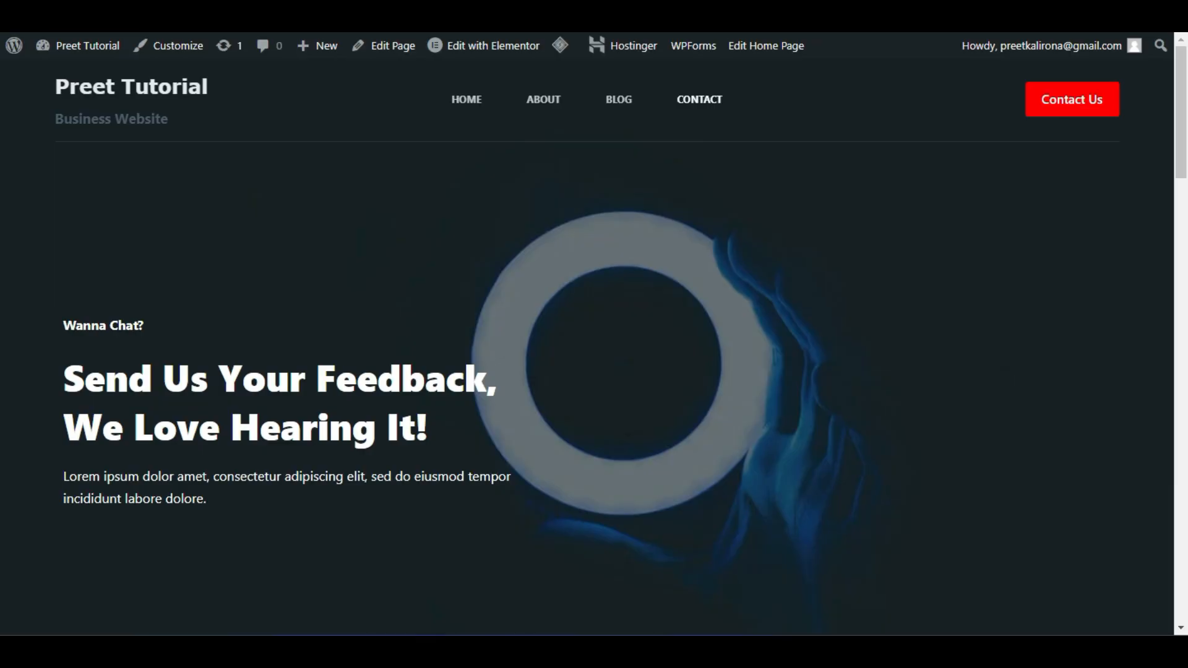
key("ctrl+shift+Tab")
left_click(213, 342)
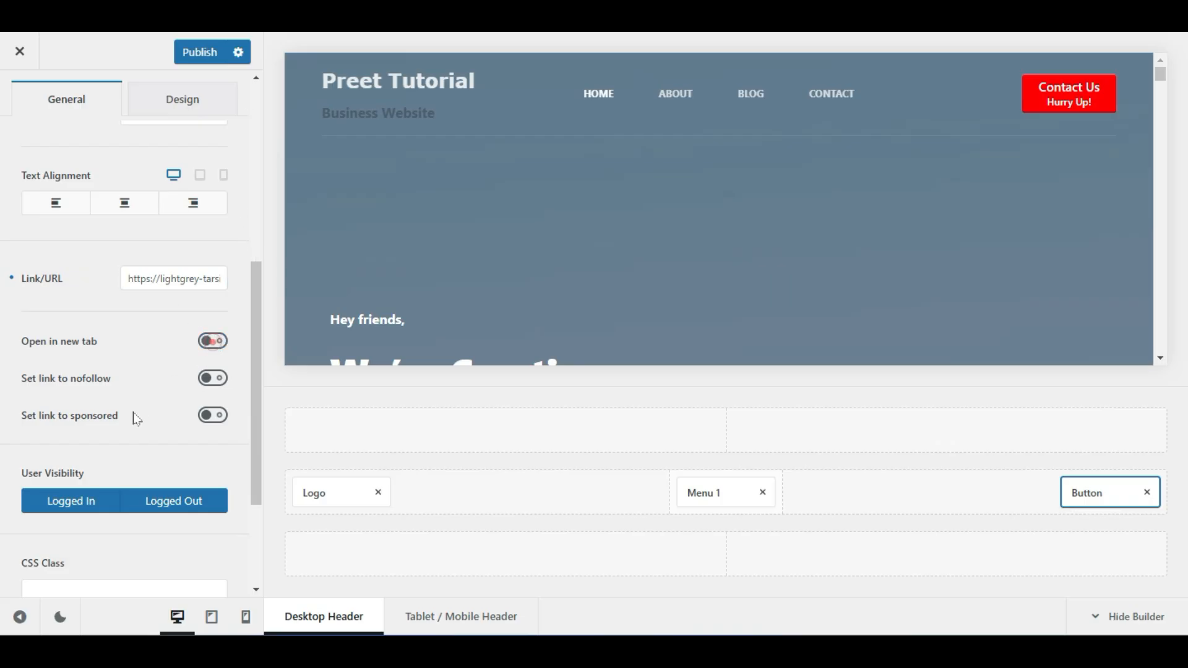
Keep the button visible to logged-in users and publish the changes
scroll(108, 451, "down", 3)
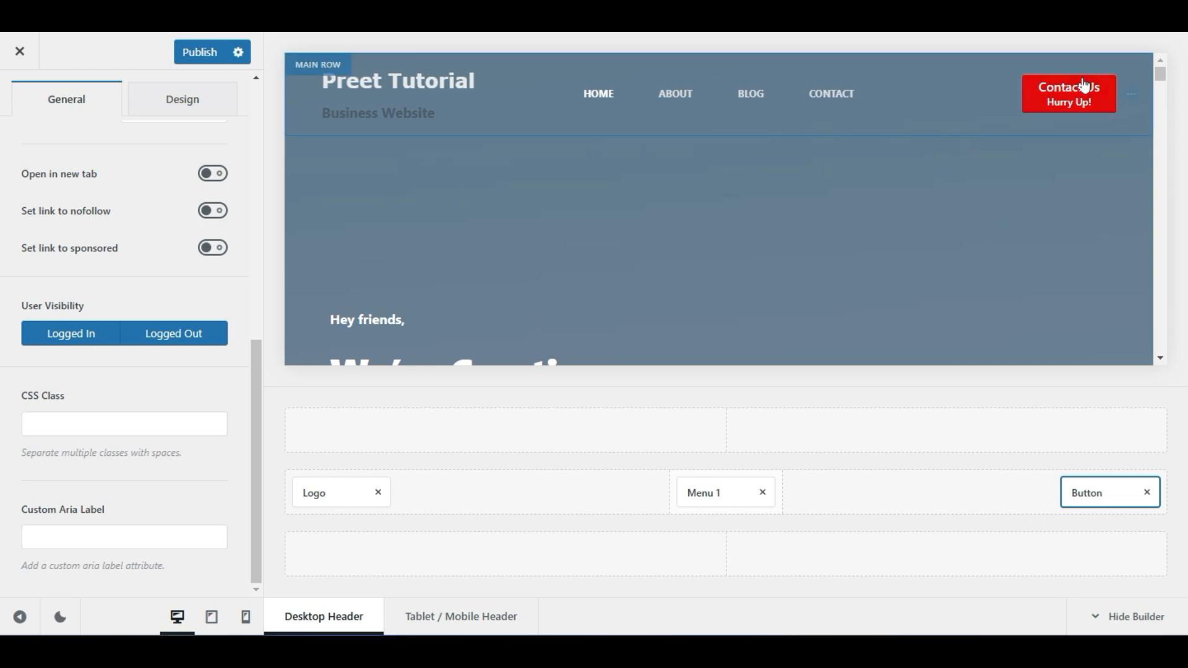
left_click(59, 335)
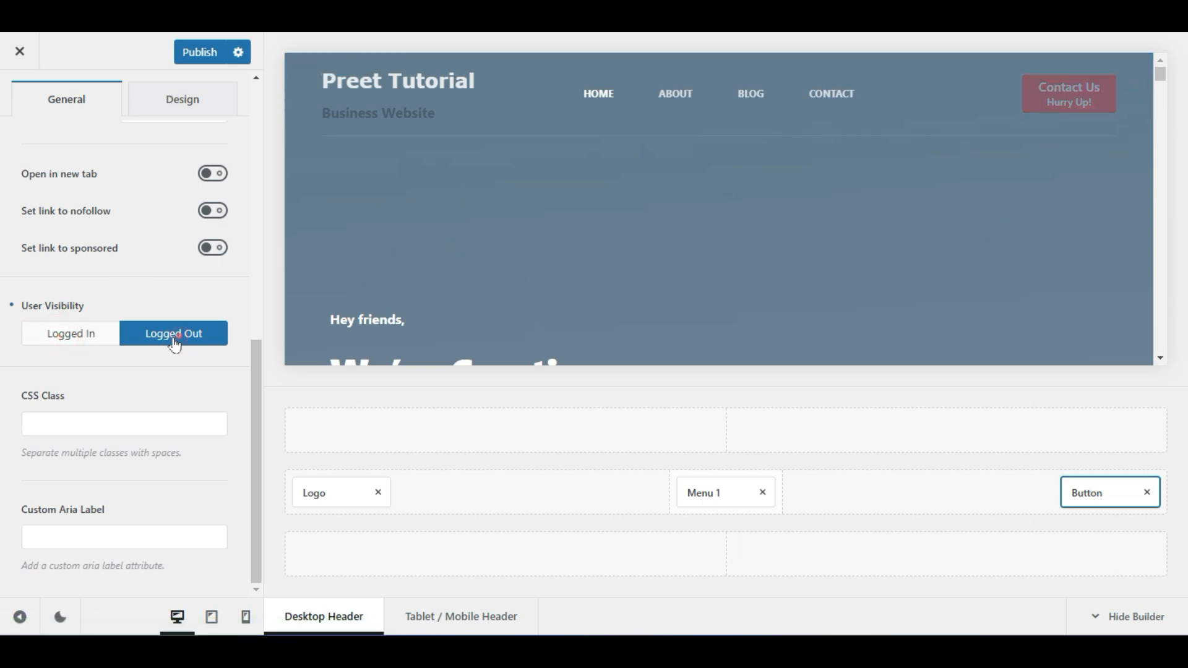
left_click(83, 342)
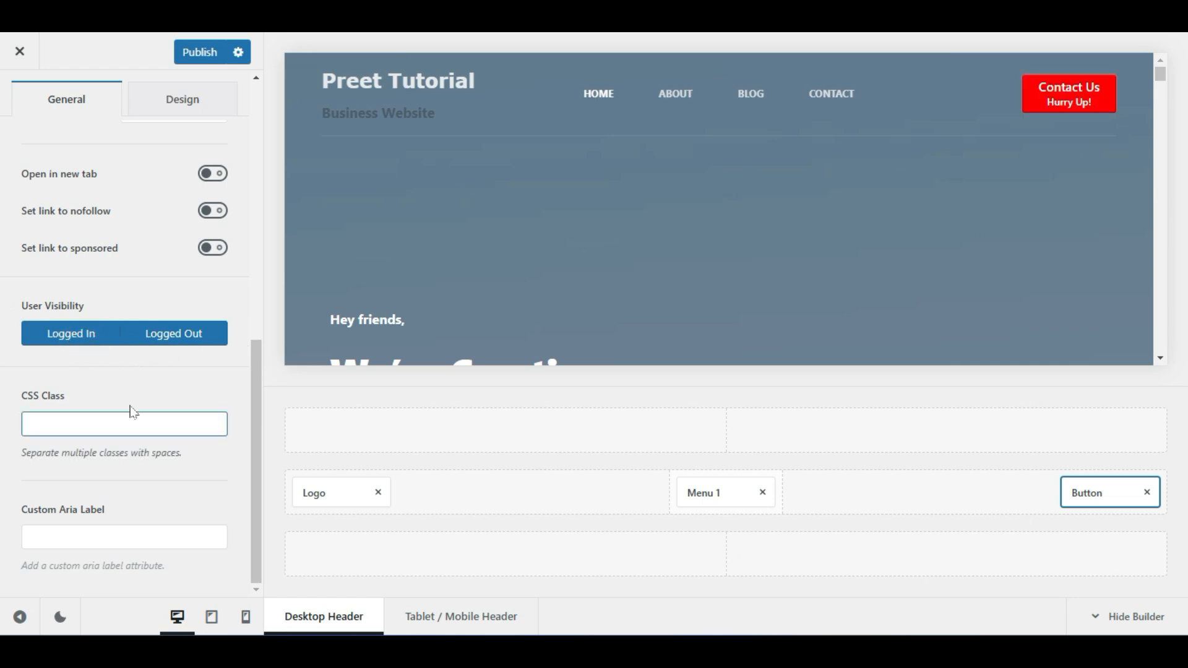
left_click(192, 51)
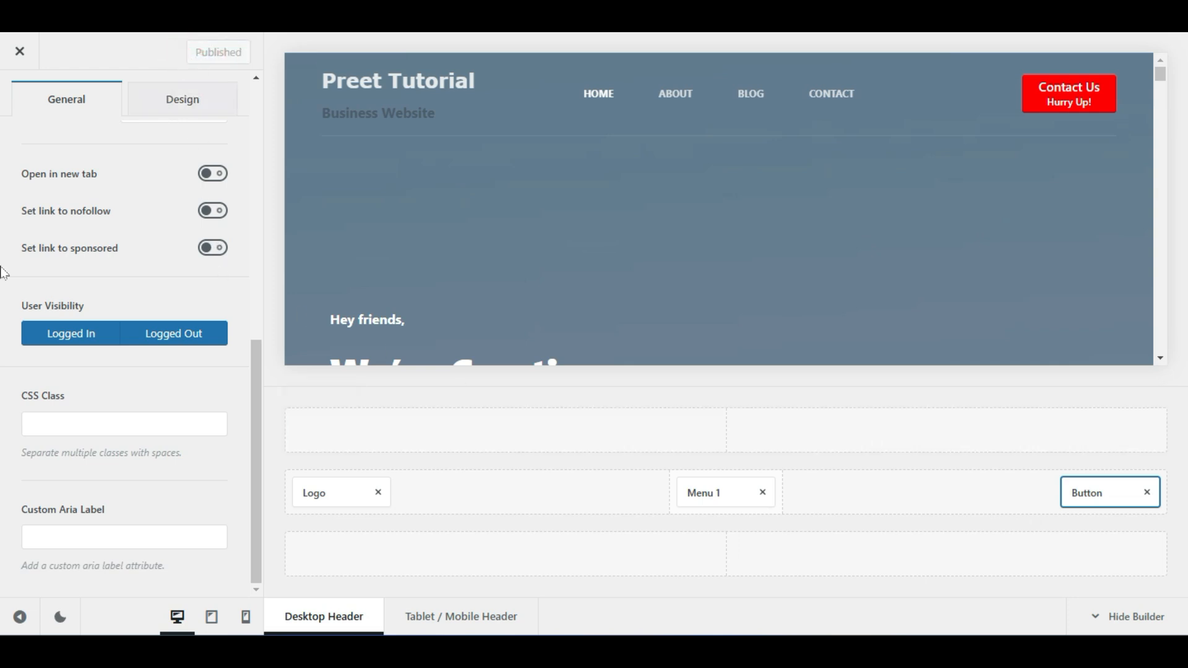
scroll(5, 269, "up", 8)
Drag the Socials element into the header's top row
left_click(26, 93)
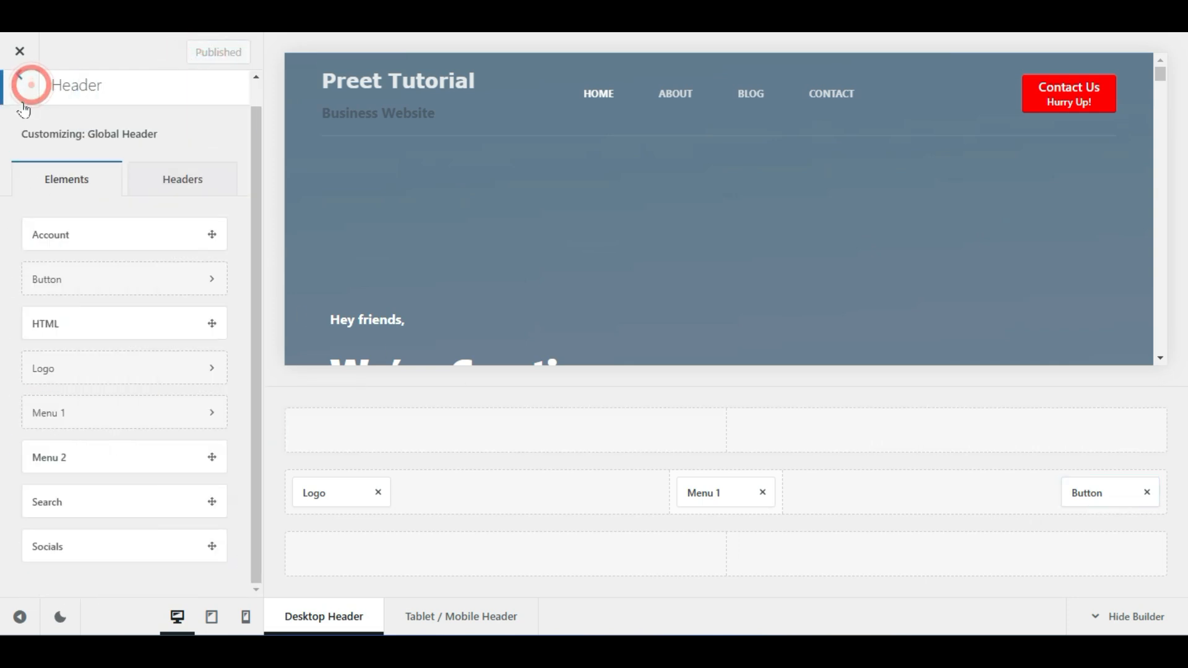
left_click(24, 98)
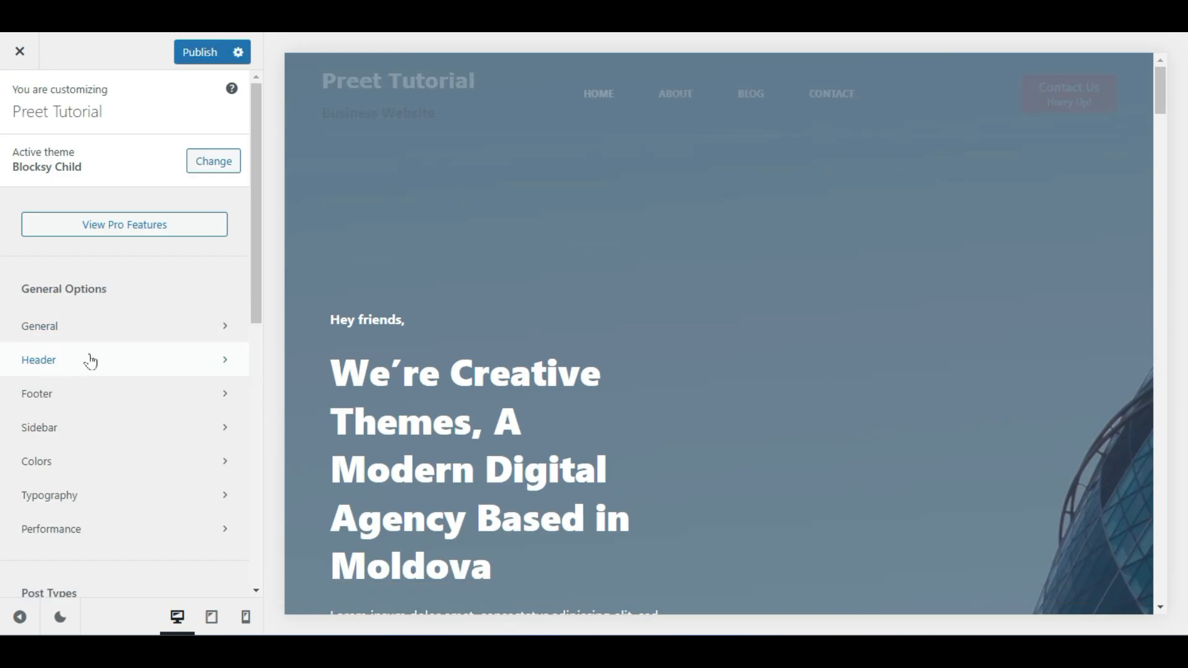
left_click(91, 361)
scroll(109, 385, "down", 1)
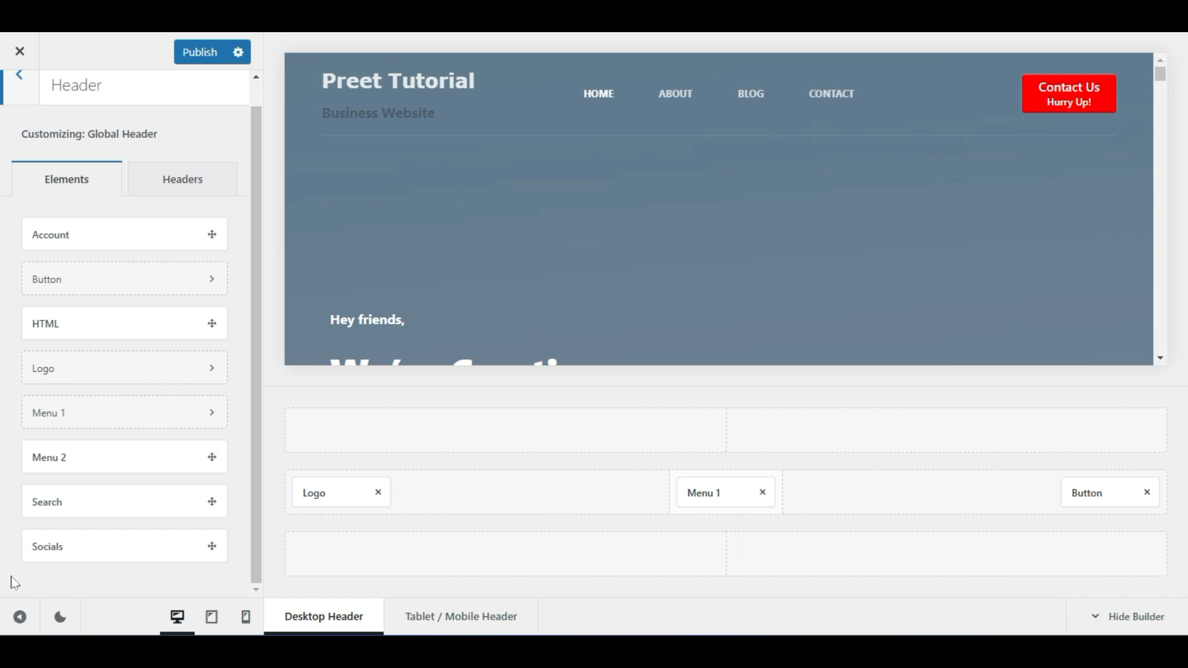
left_click_drag(83, 551, 1095, 435)
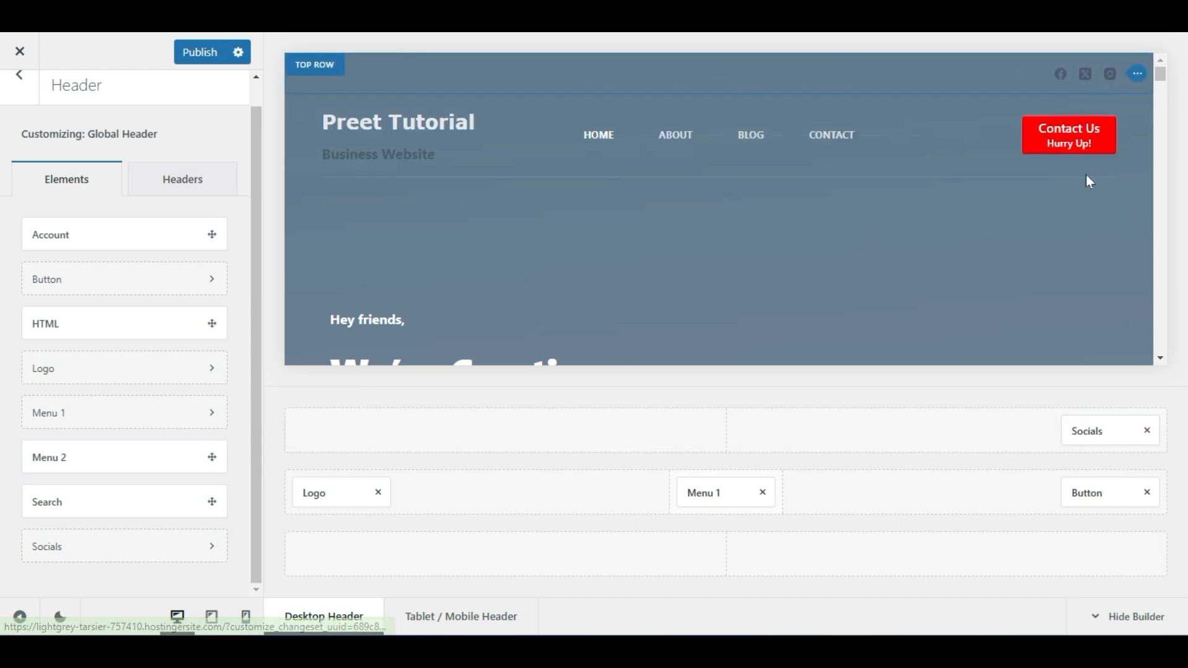
Make the social icons white and move them to the main row's right end
left_click(1096, 435)
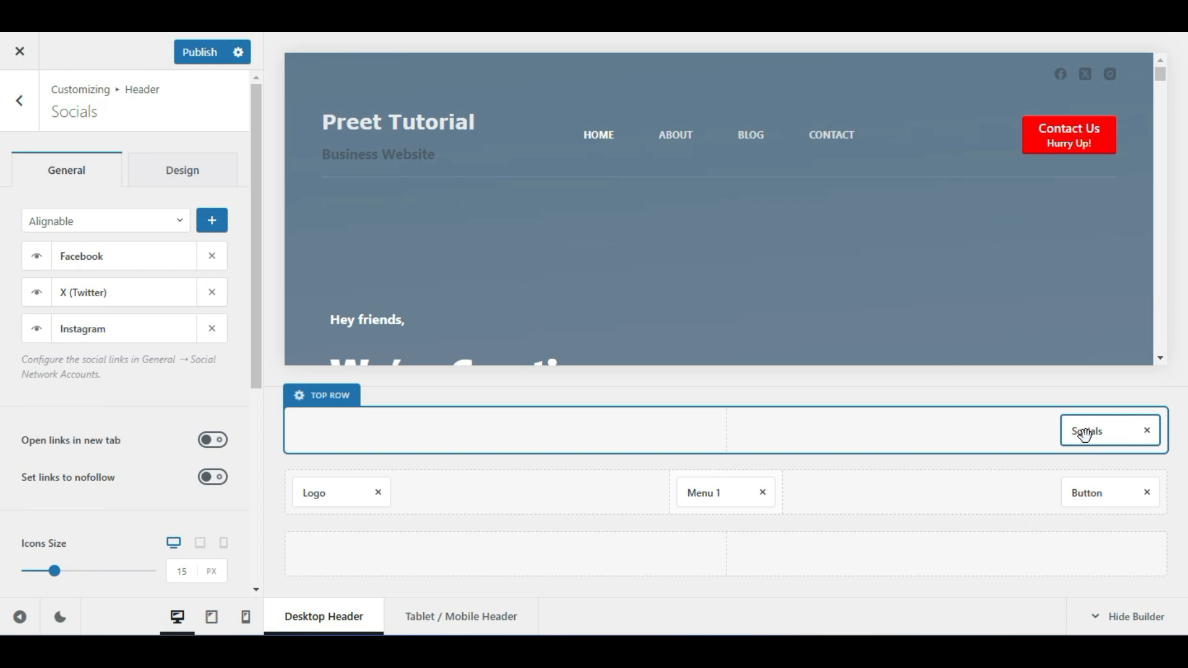
left_click(205, 162)
left_click(202, 250)
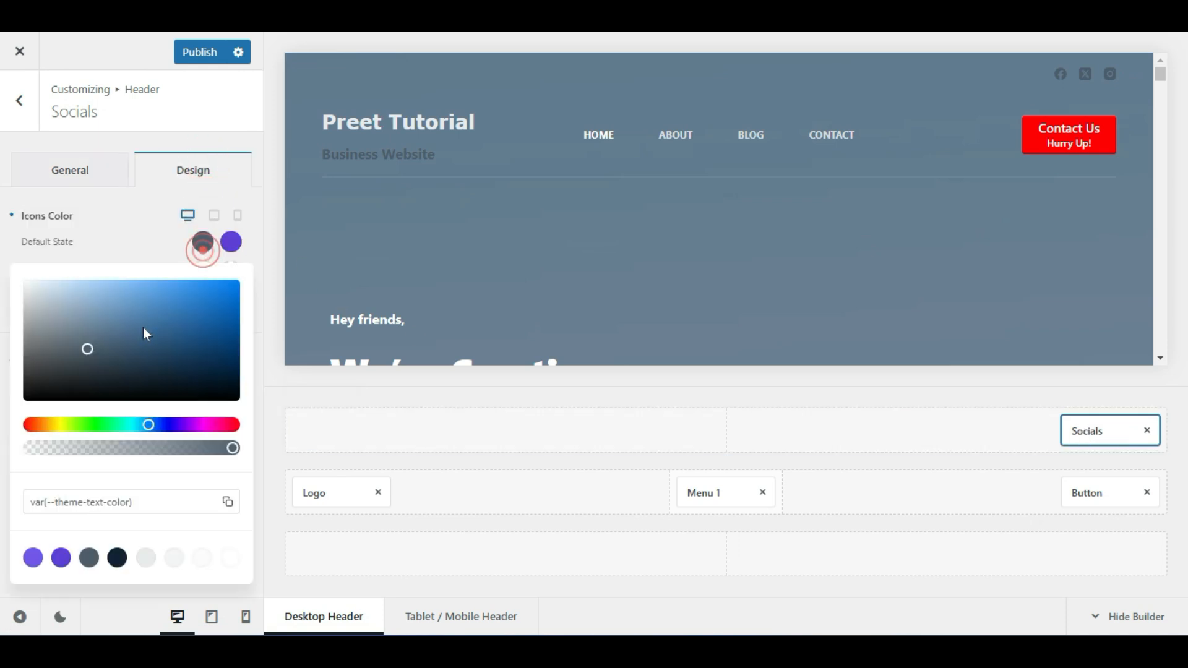
left_click_drag(143, 327, 2, 262)
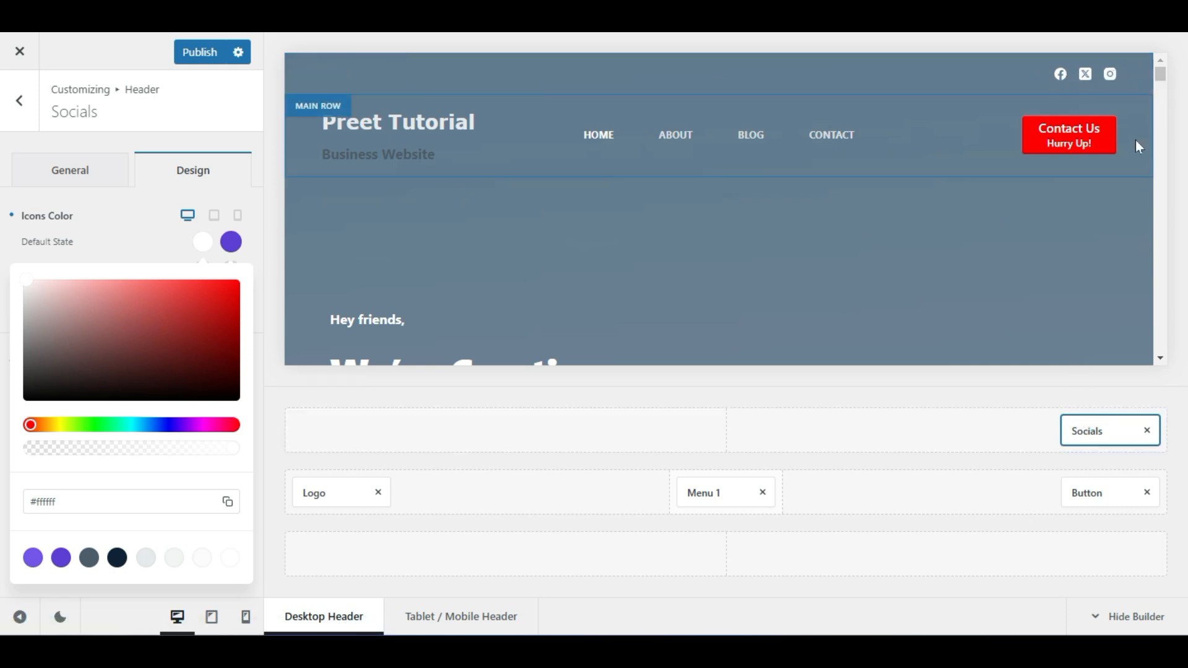
left_click_drag(1098, 435, 1141, 507)
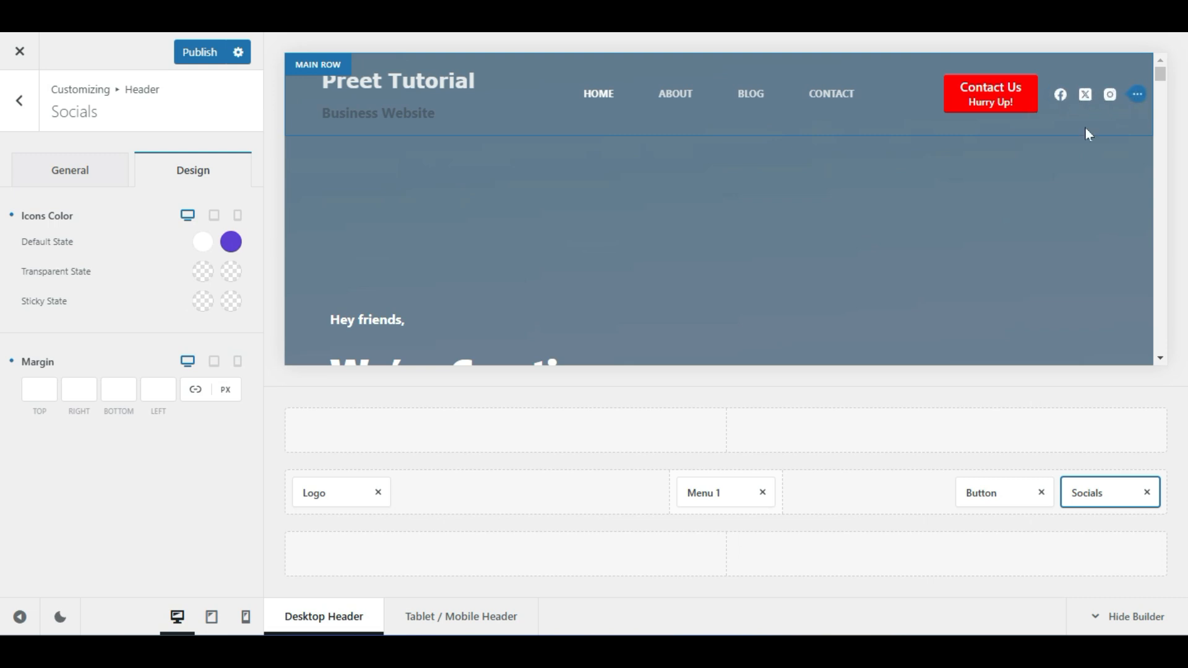
left_click(65, 170)
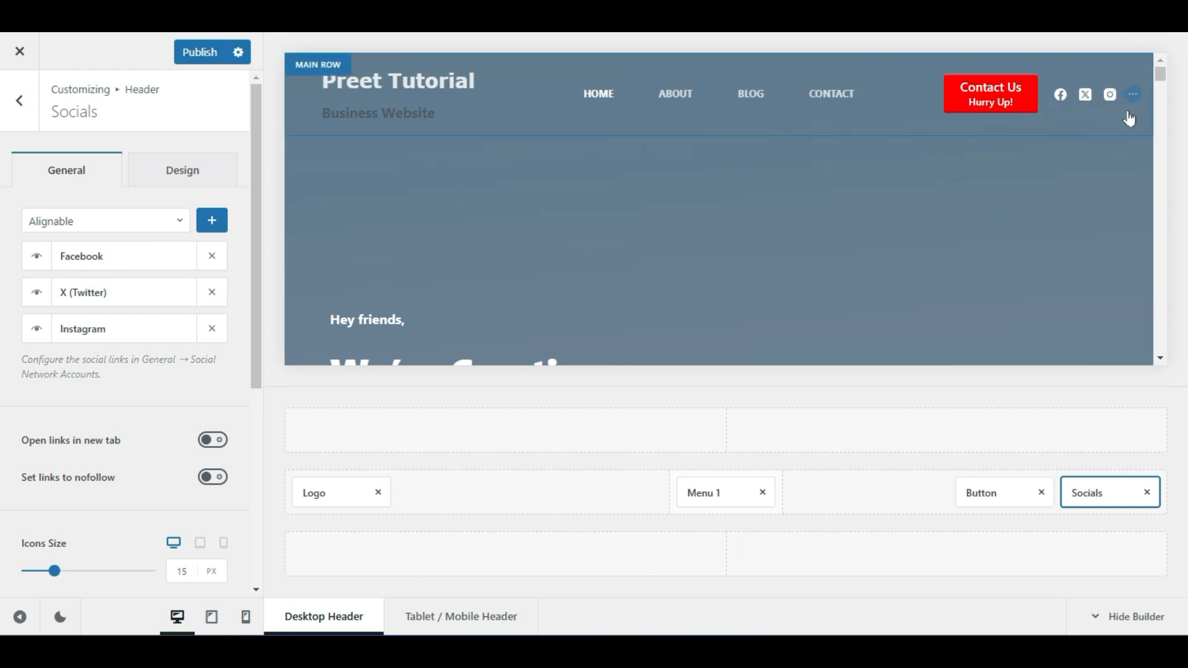
Select the Socials element and try toggling the Facebook icon's visibility
left_click(1105, 498)
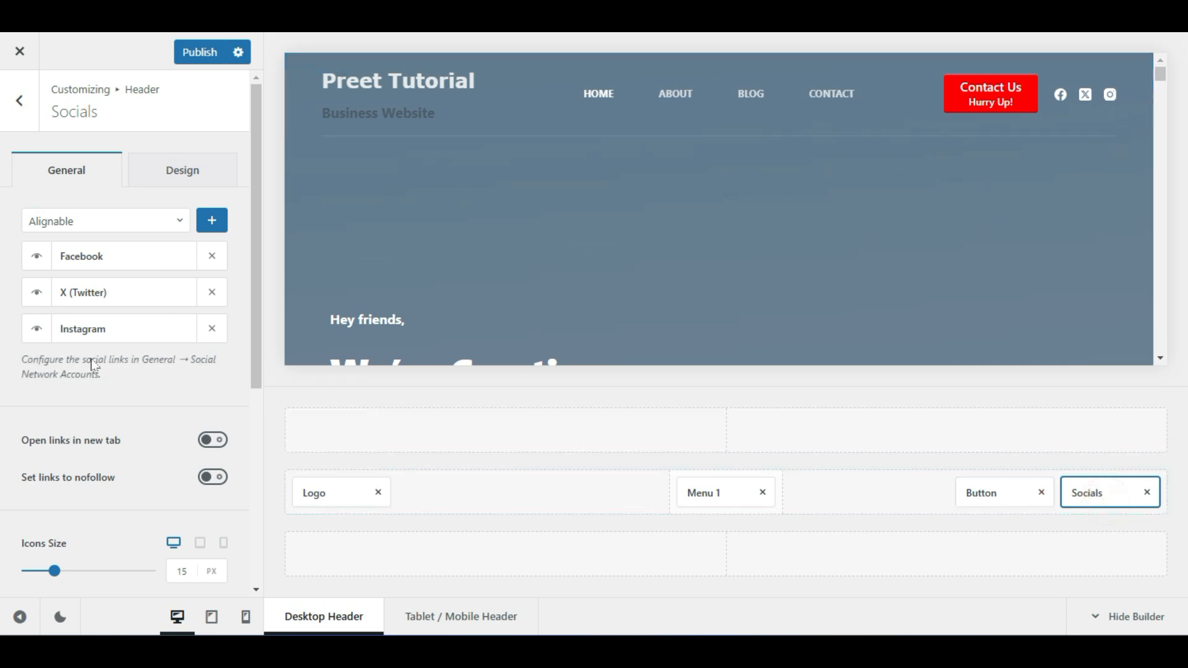
left_click(148, 262)
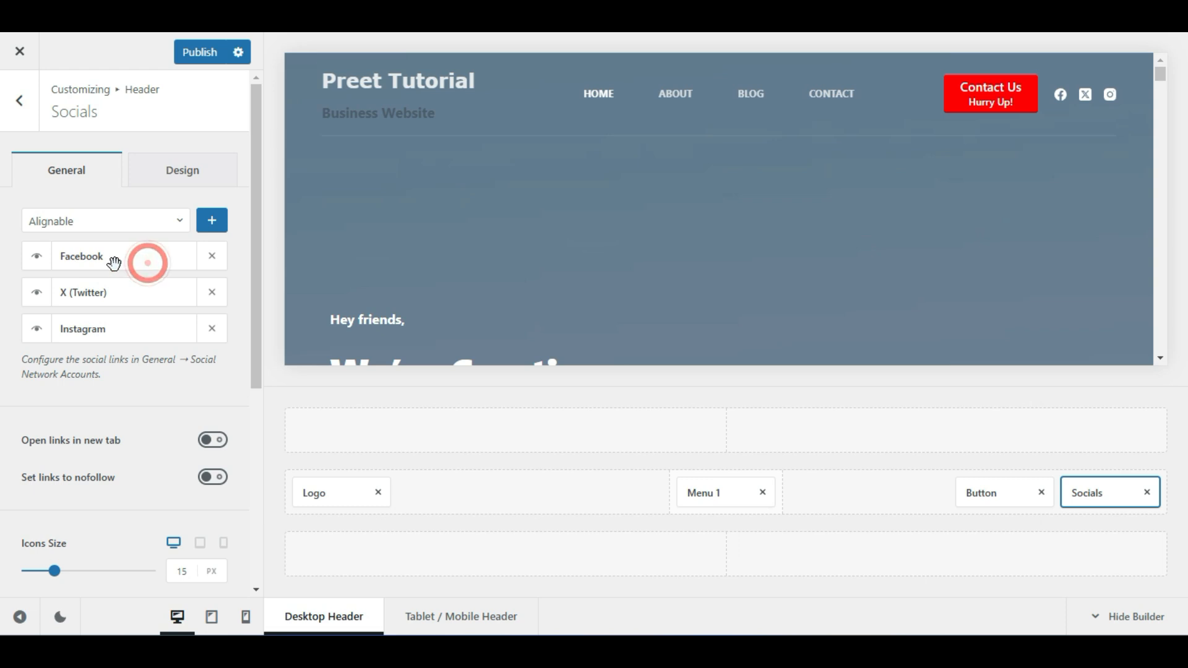
left_click(68, 265)
left_click(94, 255)
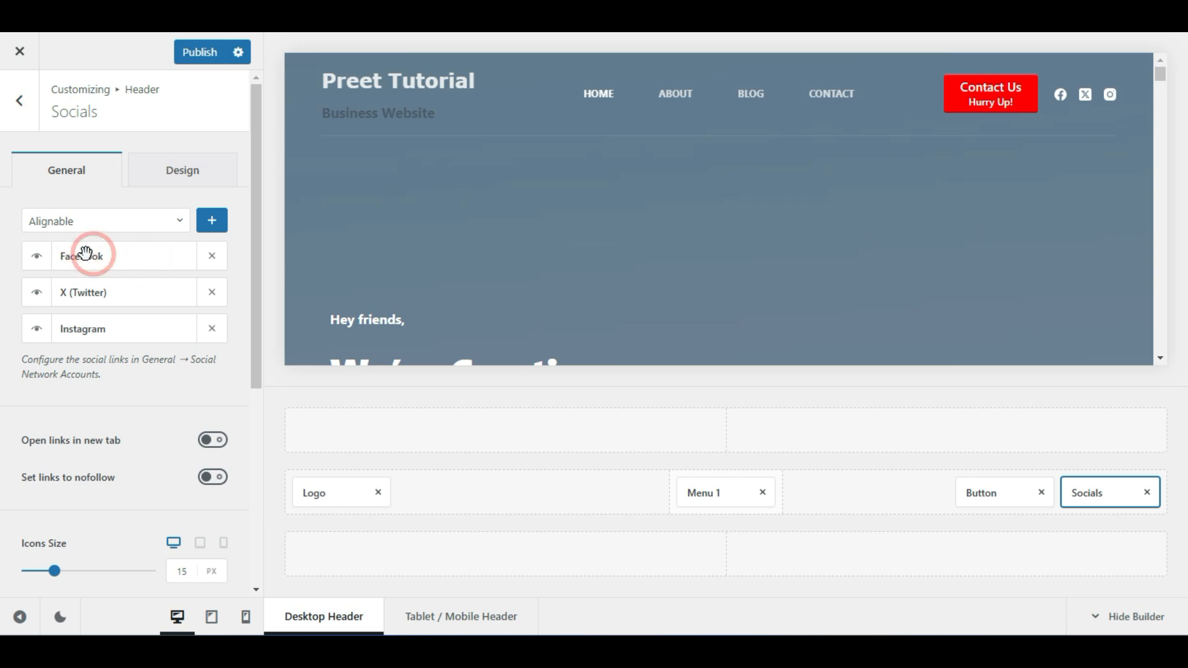
left_click(41, 262)
left_click(41, 261)
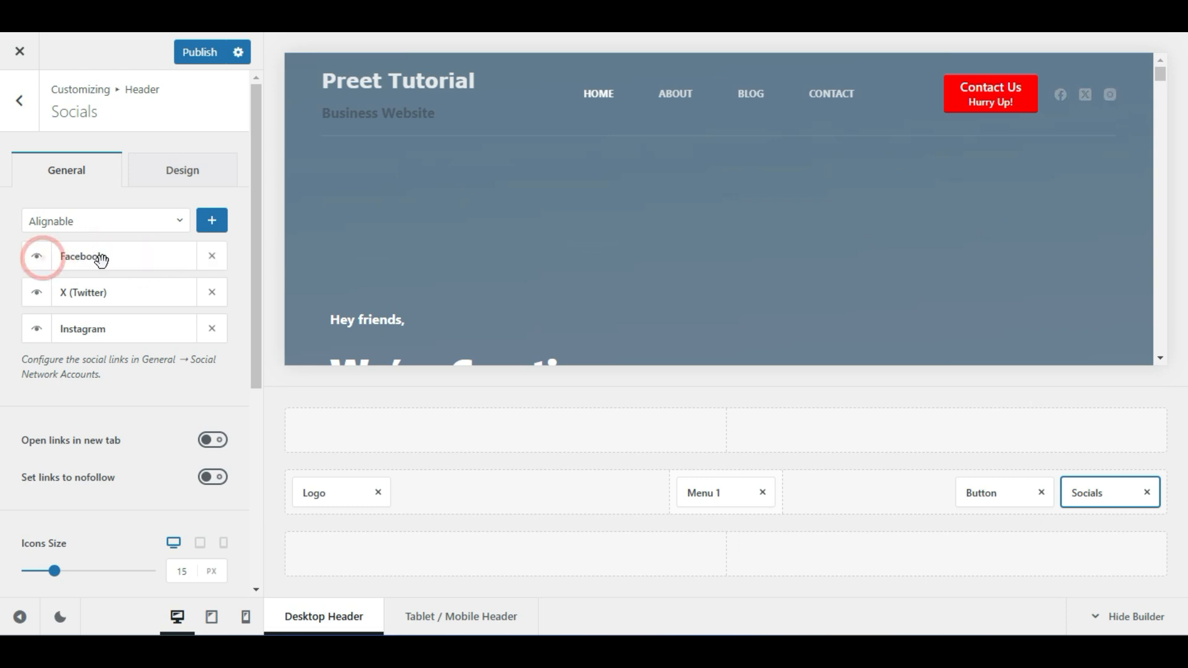
left_click(69, 328)
left_click(100, 254)
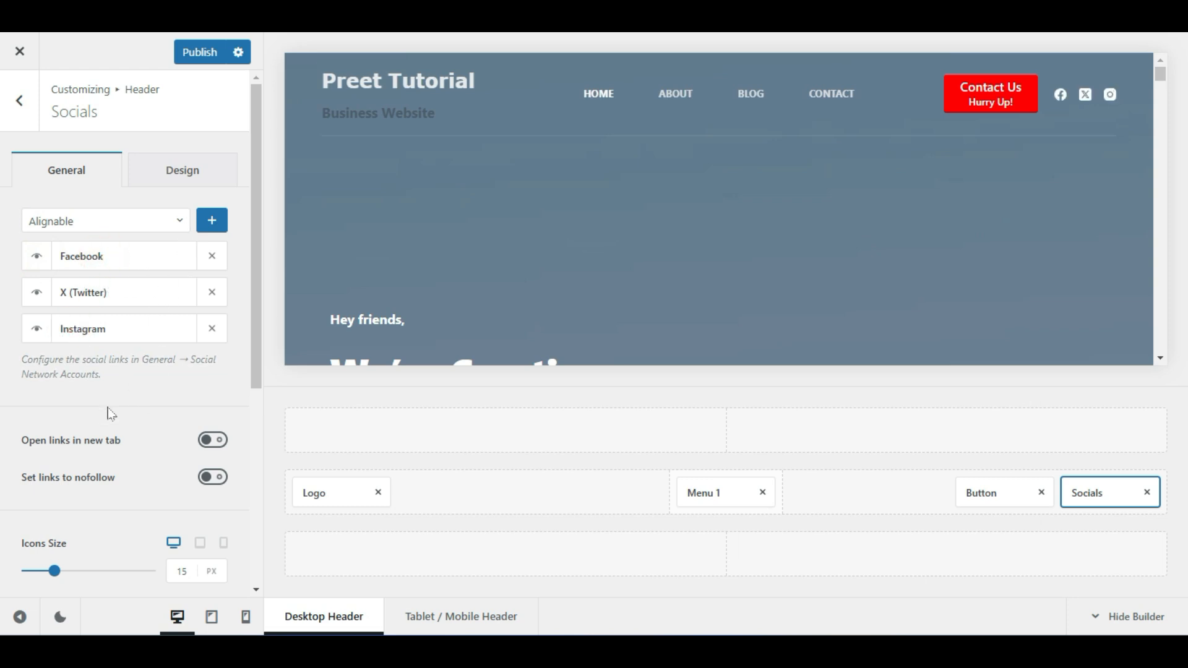
scroll(109, 421, "down", 4)
scroll(109, 424, "up", 4)
scroll(111, 426, "down", 6)
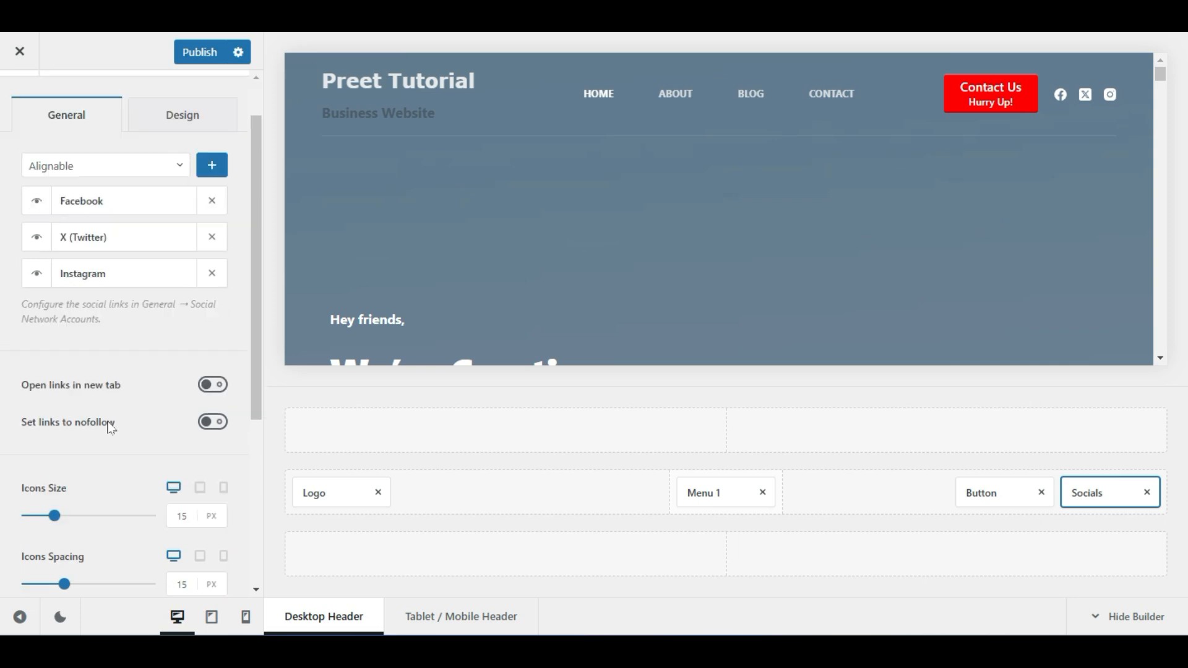
scroll(111, 426, "up", 4)
scroll(111, 427, "up", 2)
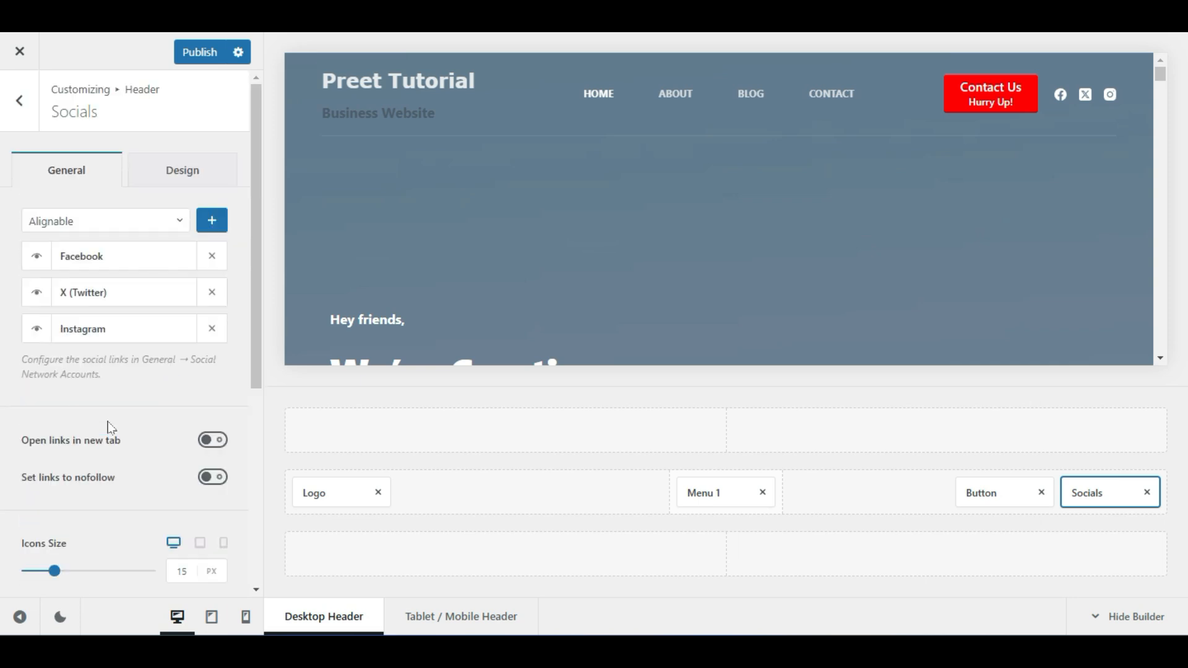
Add Behance to the header's social networks list
left_click(98, 229)
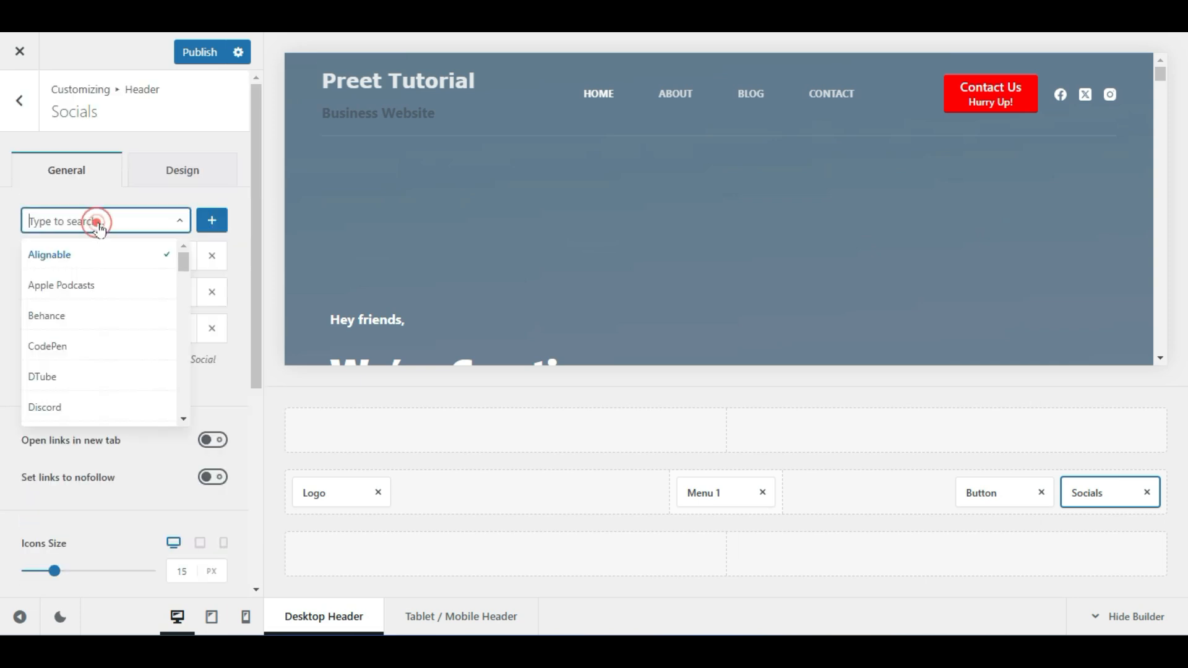
left_click(78, 285)
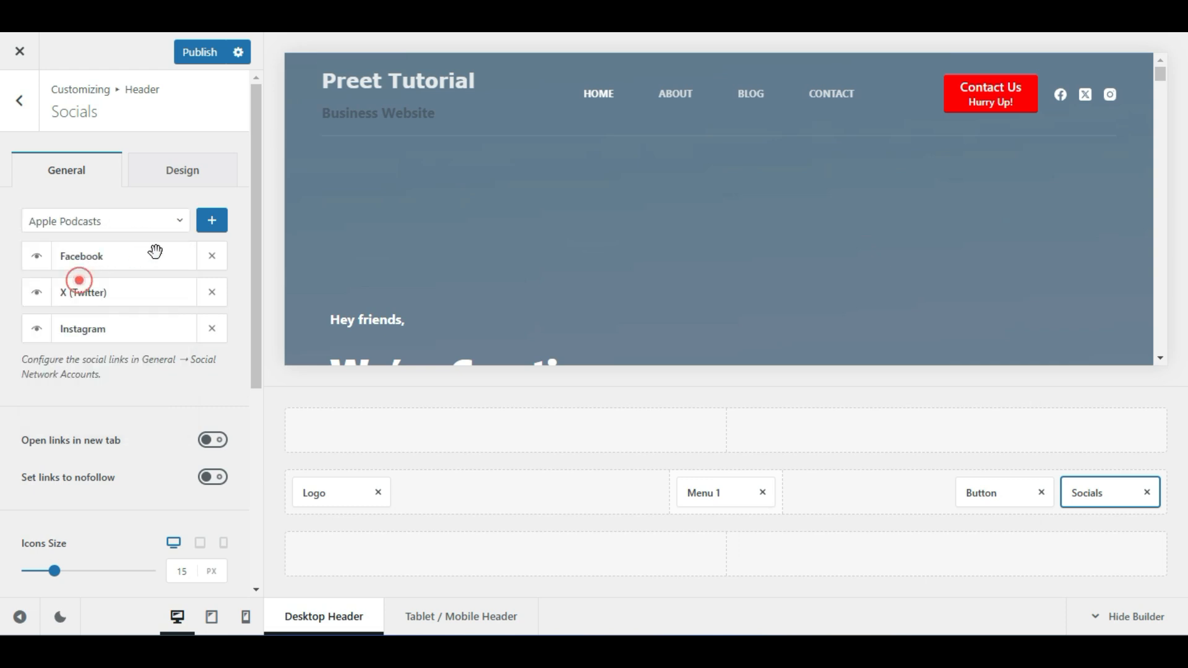
left_click(114, 217)
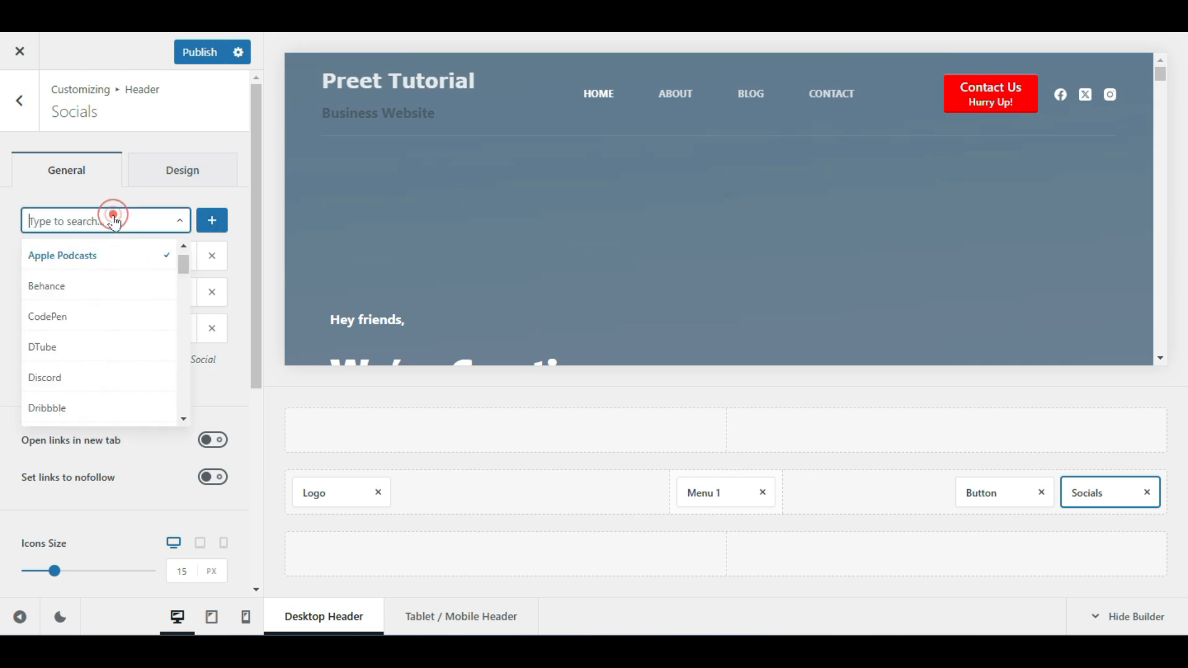
left_click(99, 287)
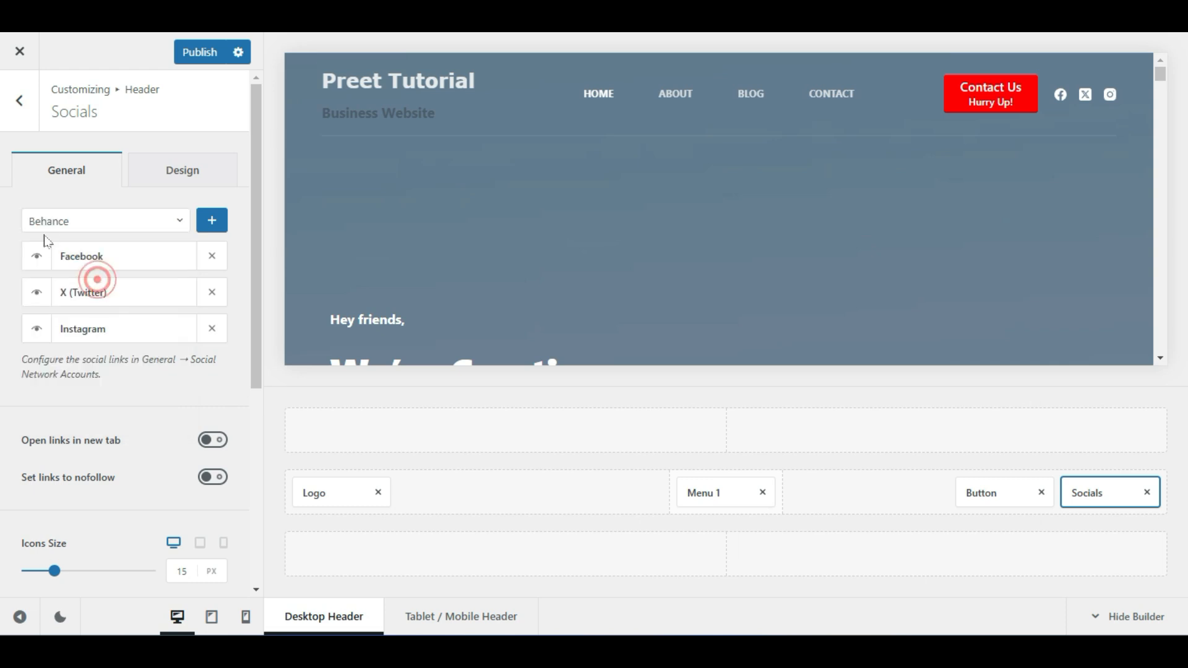
left_click(211, 221)
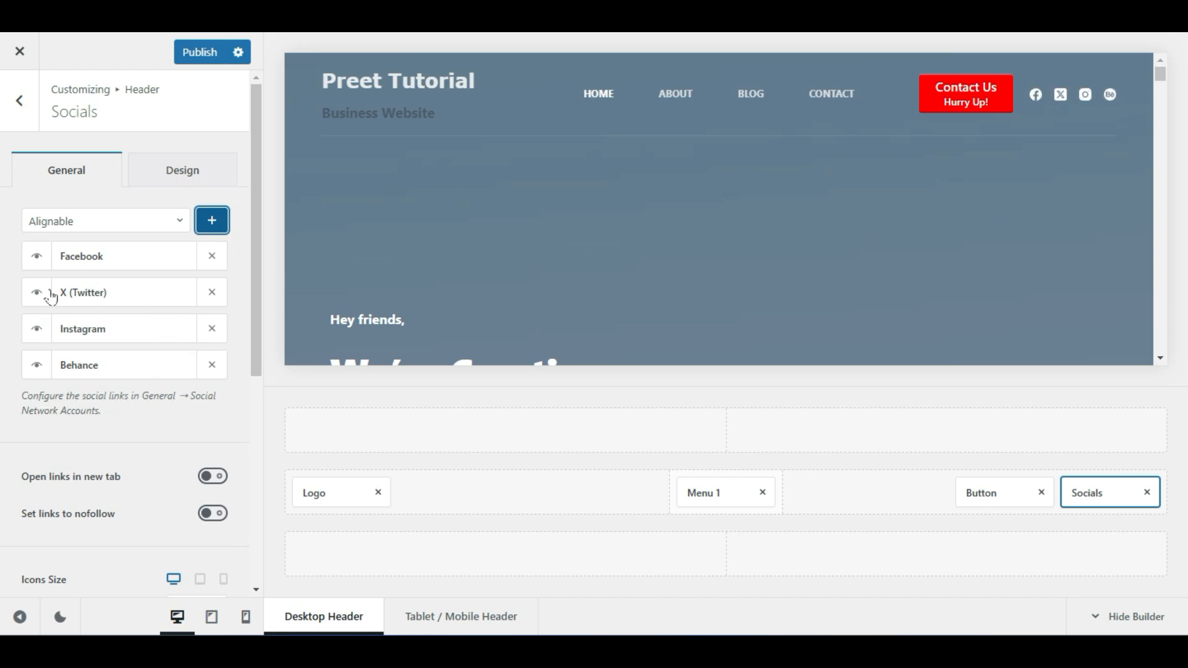
Remove Behance, Instagram and X (Twitter), keeping Facebook visible as the only icon
left_click(214, 366)
left_click(212, 331)
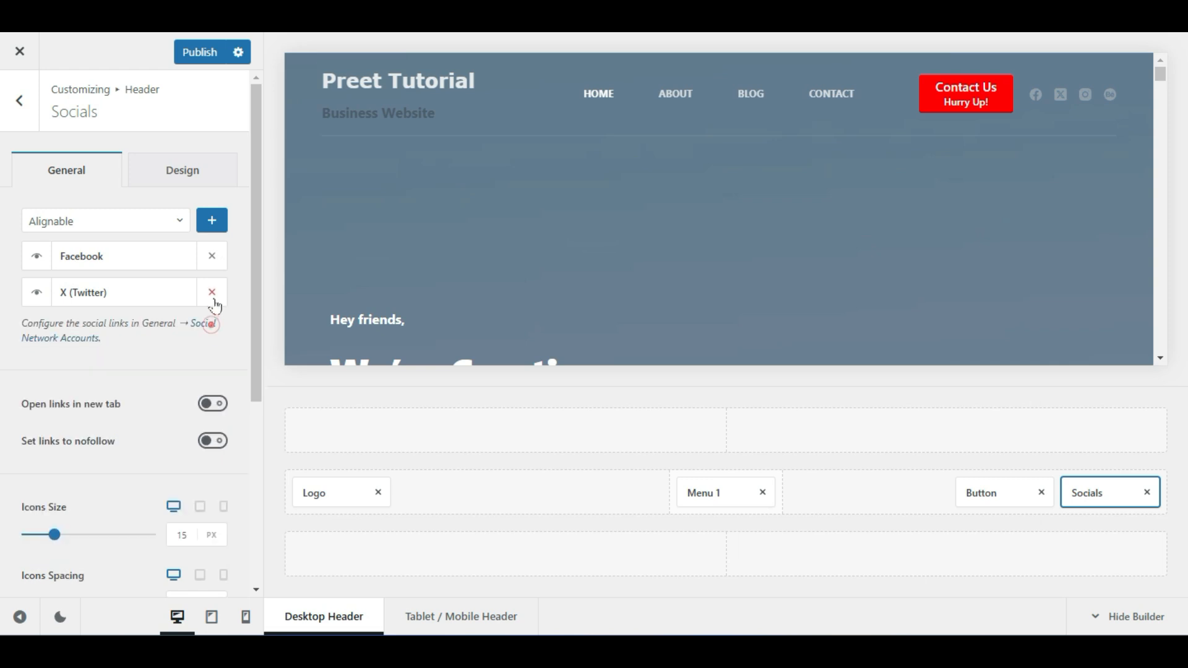
left_click(212, 296)
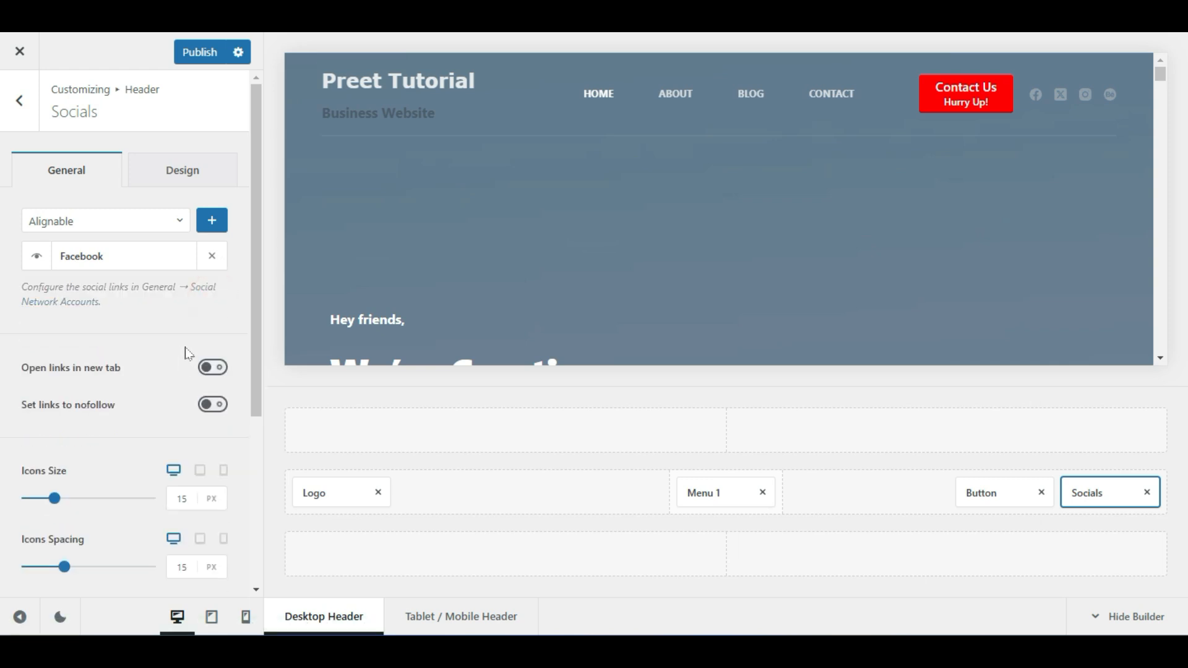
left_click(40, 257)
left_click(41, 257)
left_click(95, 256)
left_click(186, 257)
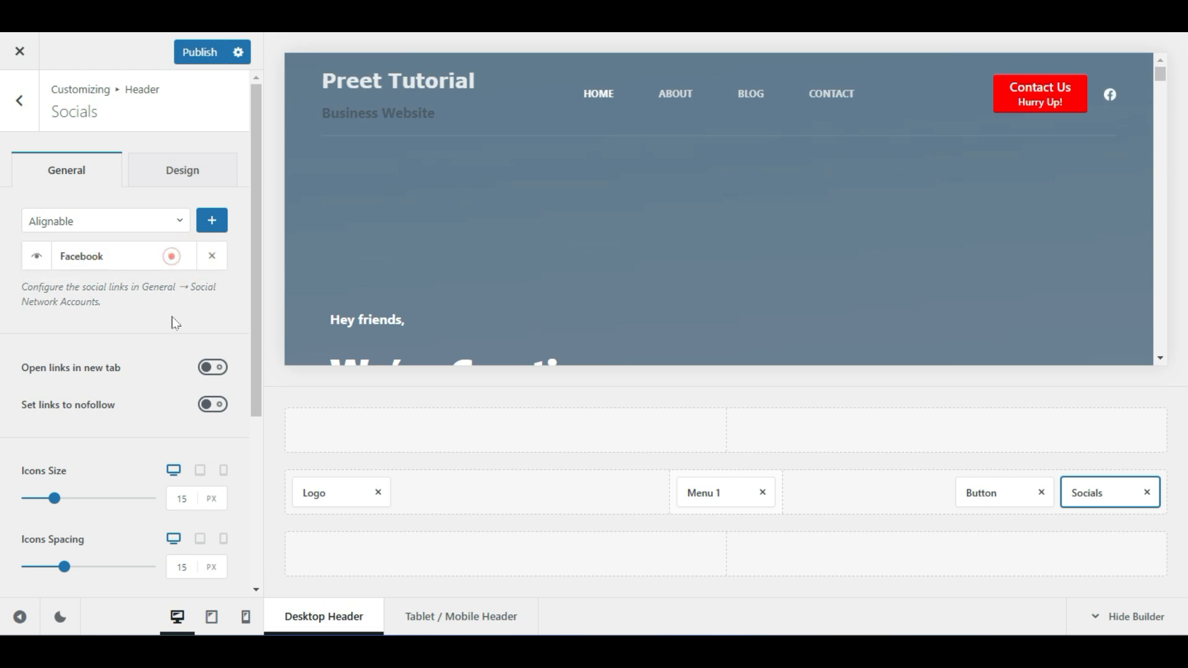
scroll(164, 347, "down", 4)
scroll(159, 371, "up", 4)
left_click(181, 159)
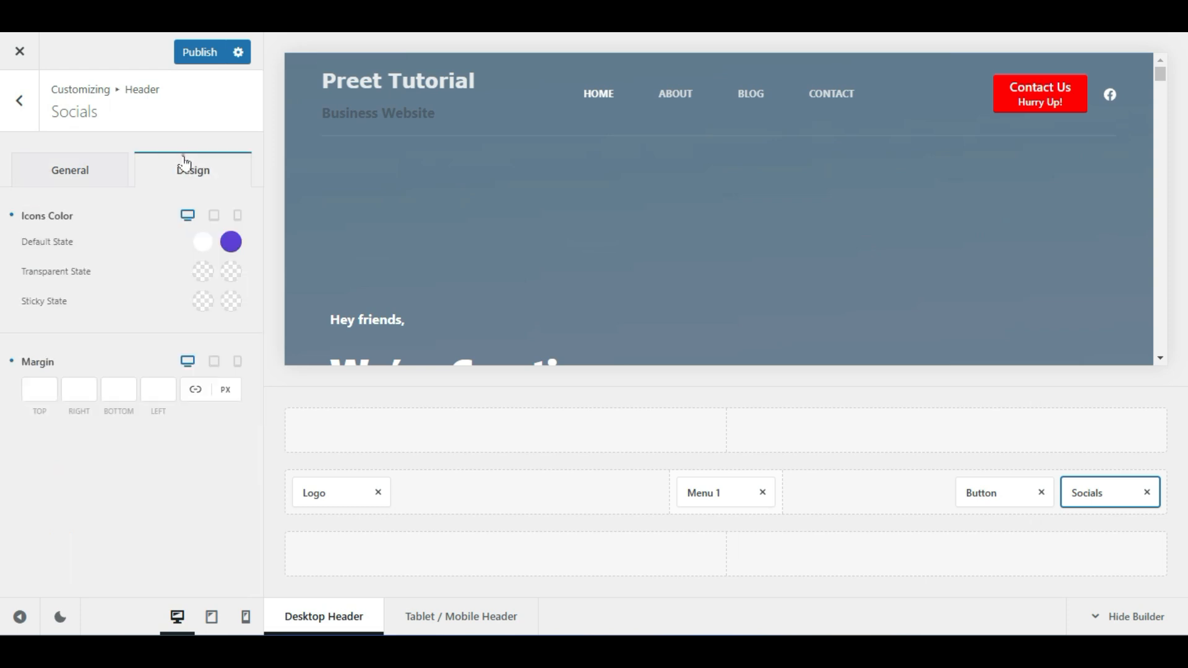
left_click(56, 184)
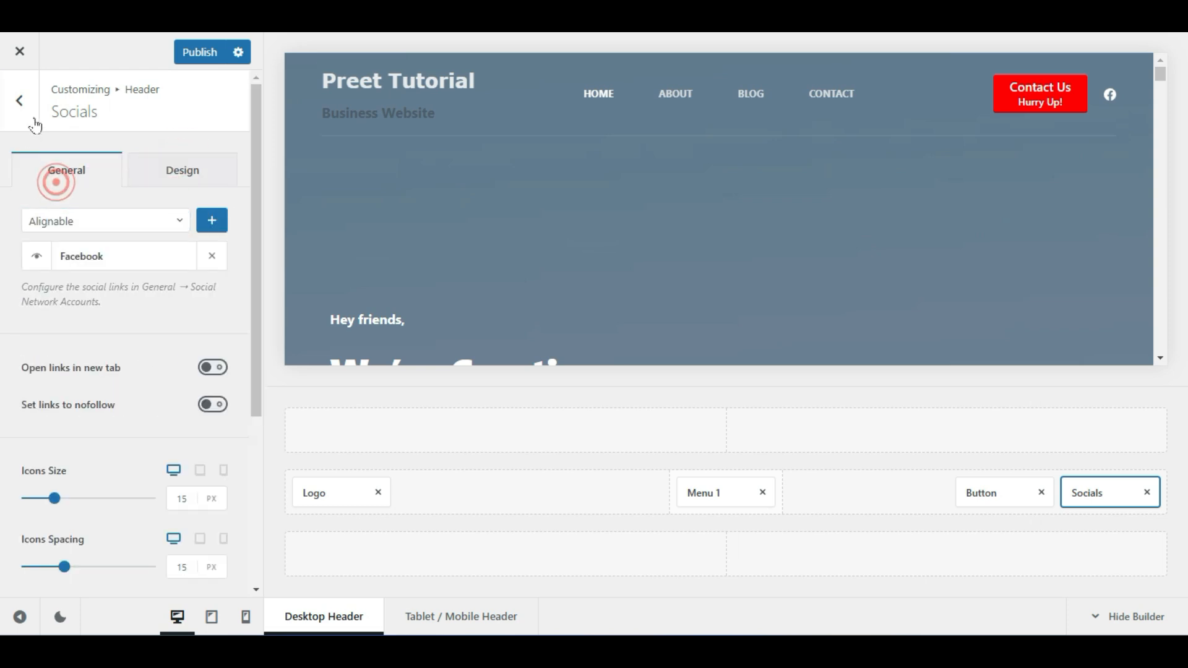
left_click(19, 101)
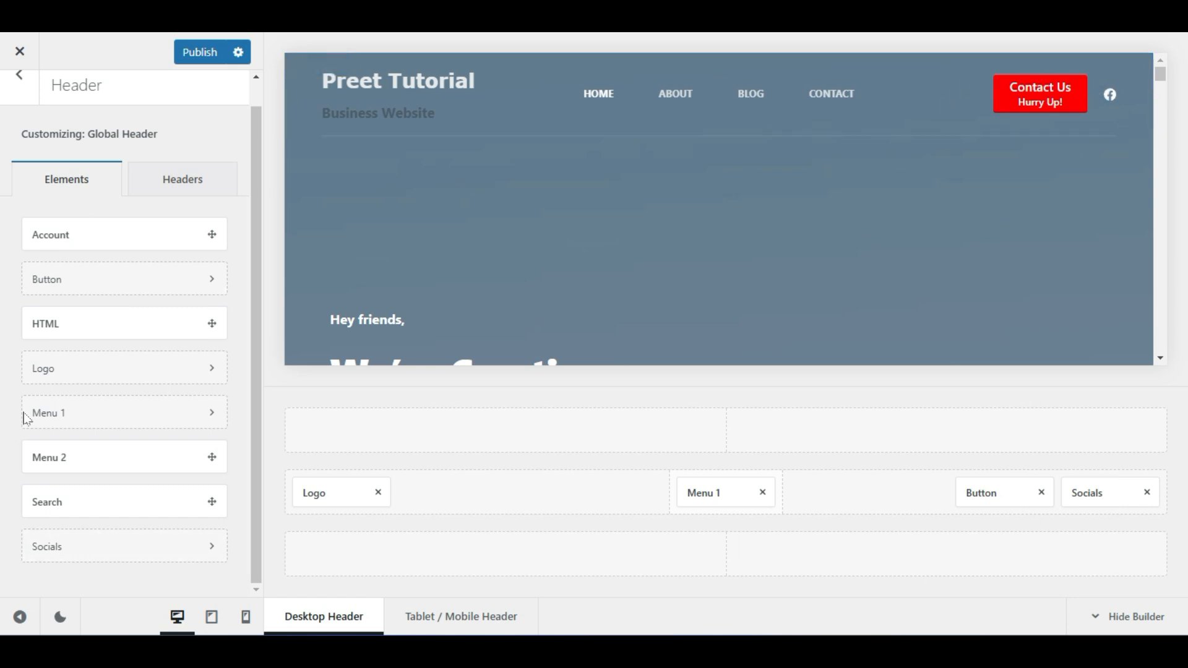
Place the Search element in the header top row with an 18 px icon
left_click_drag(94, 501, 1120, 437)
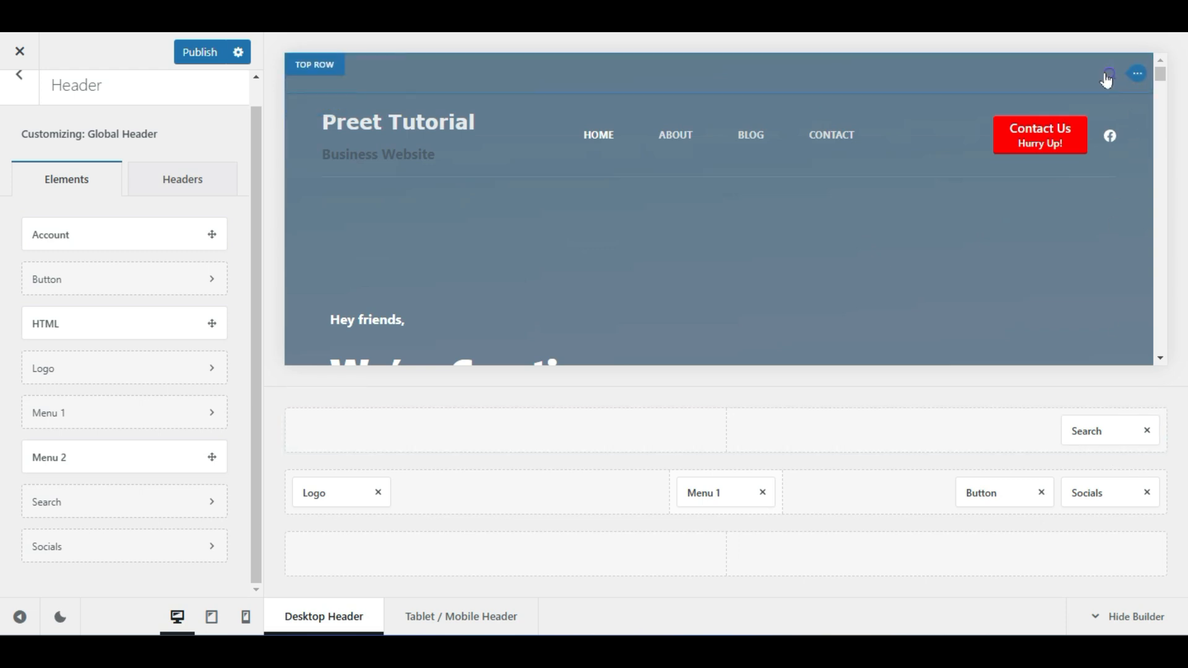
left_click(1111, 436)
mouse_move(62, 242)
left_mouse_down()
mouse_move(79, 243)
mouse_move(42, 257)
mouse_move(59, 254)
left_mouse_up()
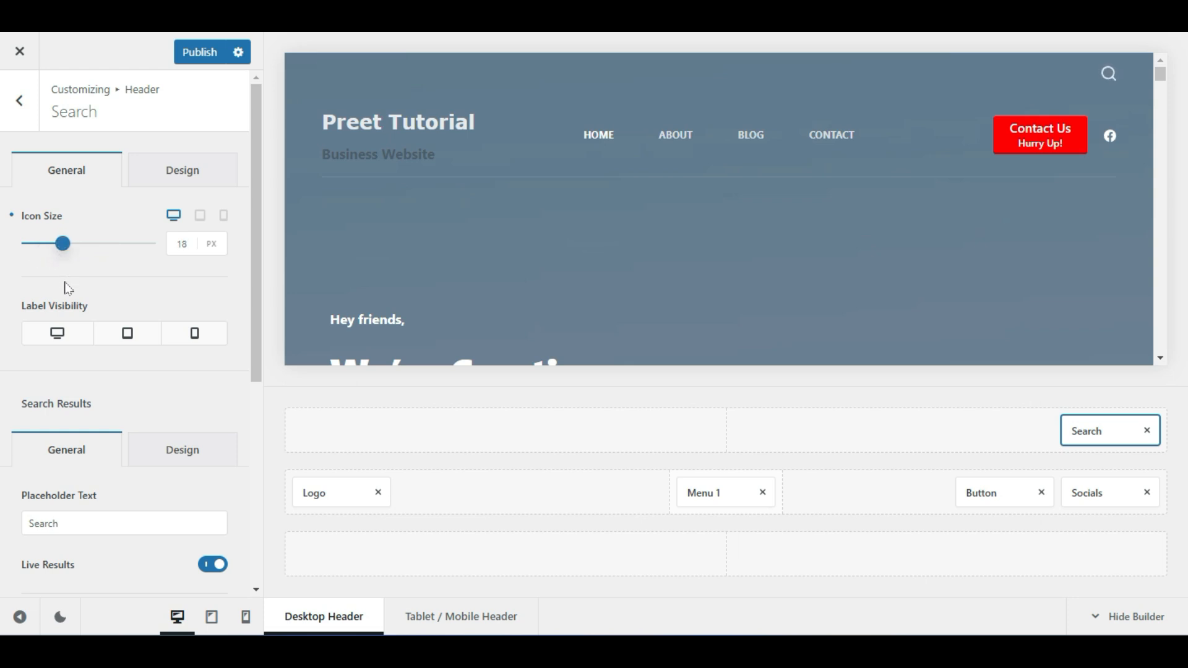
Switch off Live Results Images, leaving Product Price off
scroll(9, 353, "down", 4)
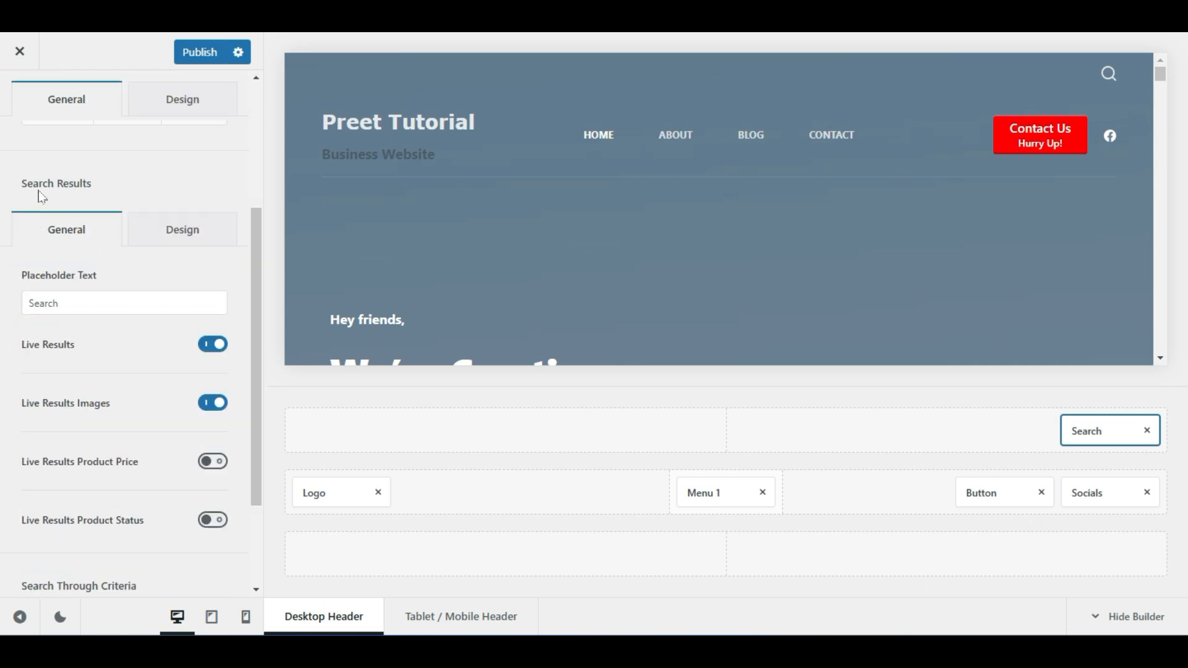
double_click(73, 304)
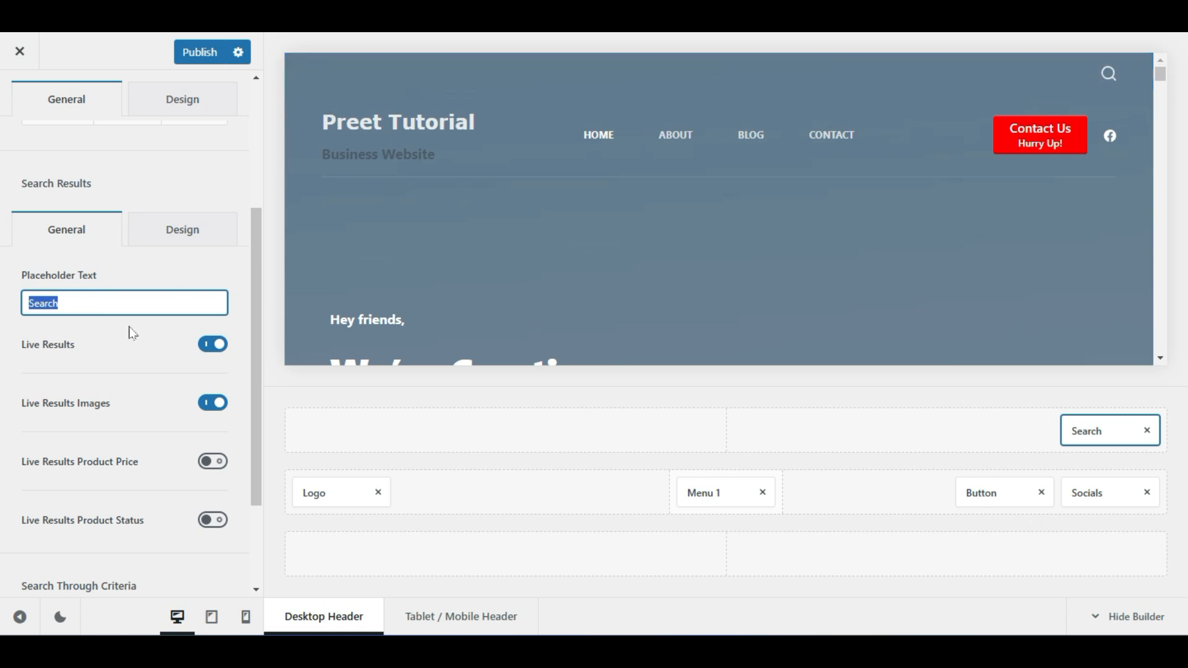
scroll(135, 369, "down", 1)
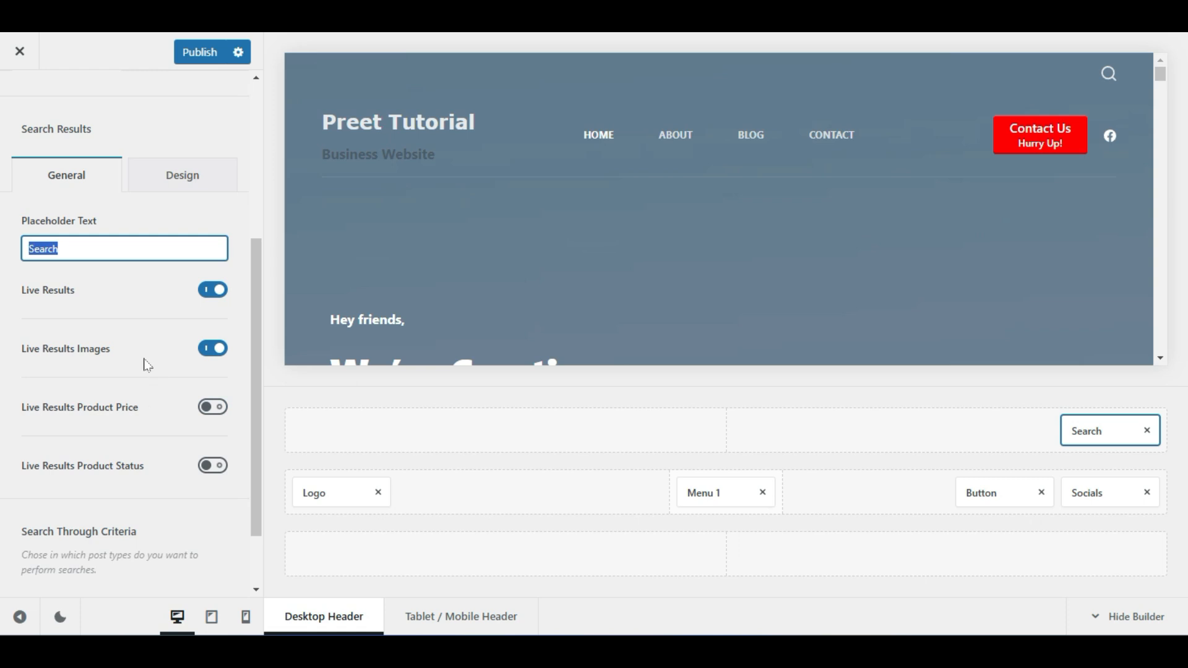
left_click(218, 355)
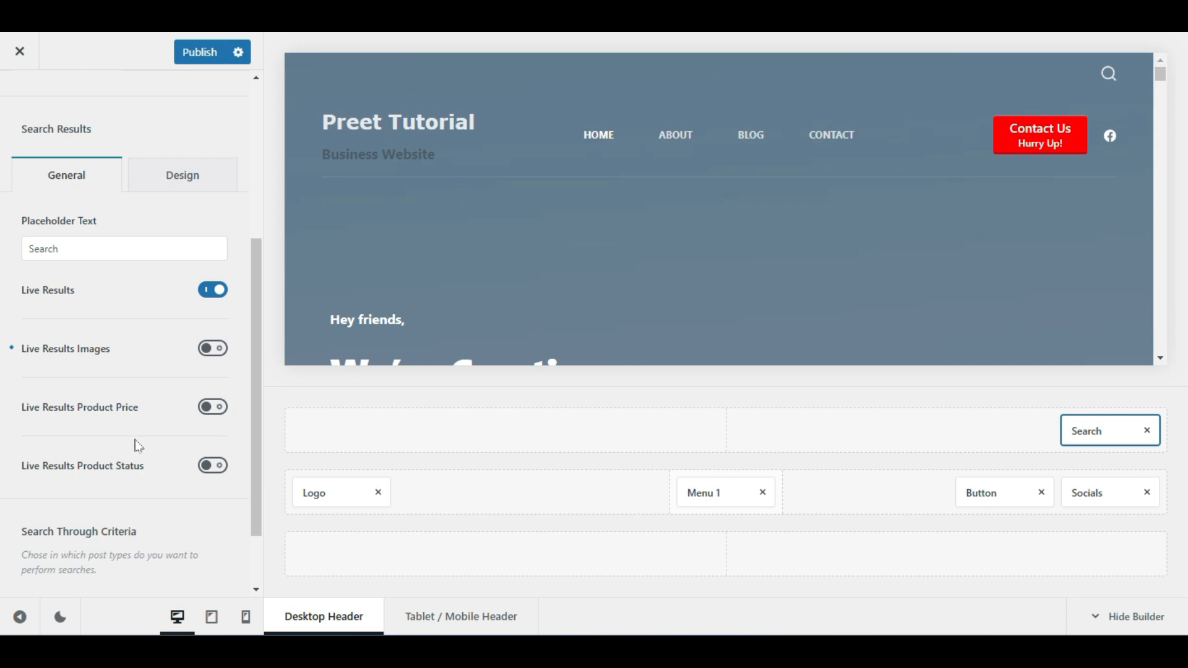
left_click(221, 411)
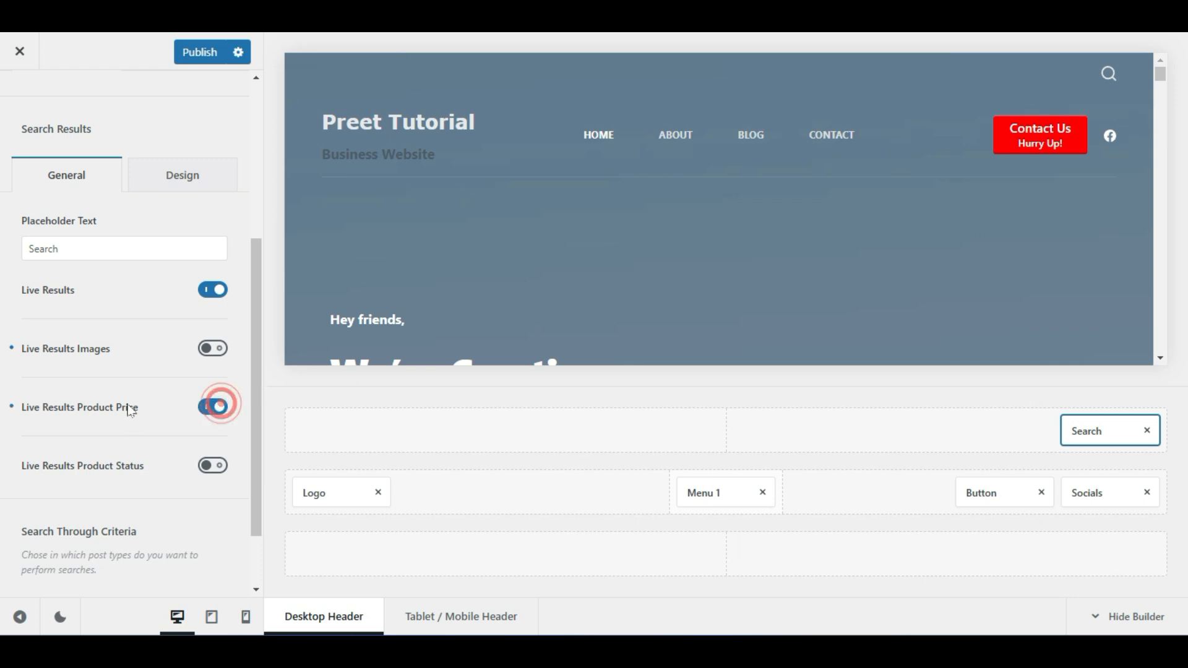
left_click(216, 409)
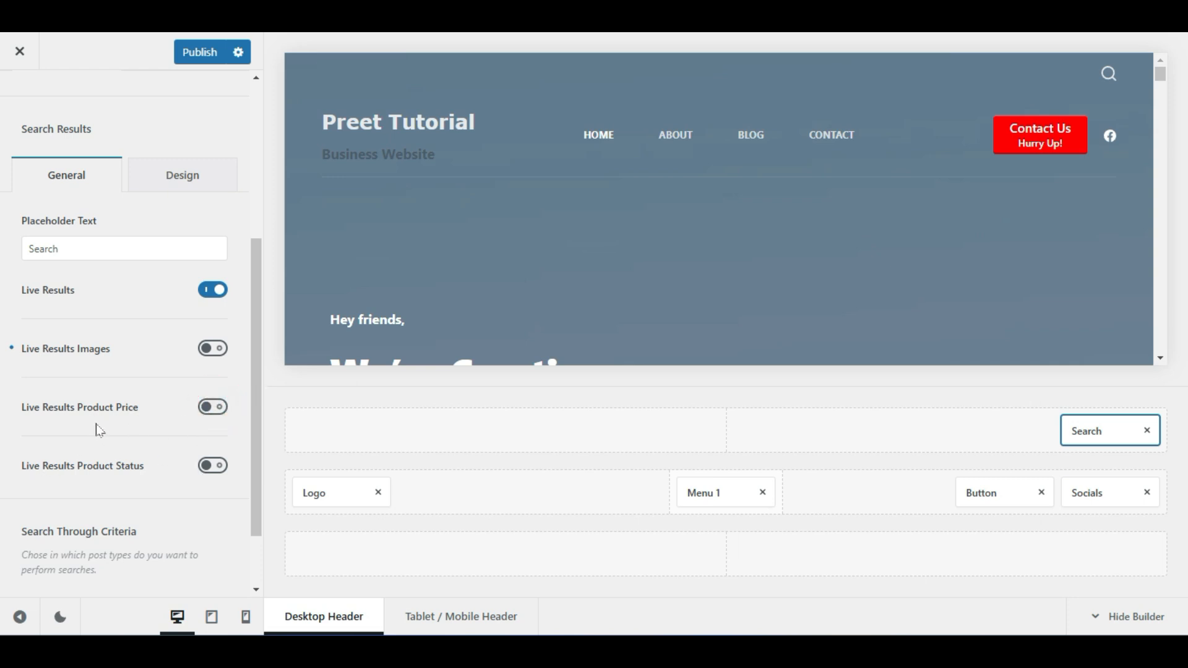
Keep the search covering both Posts and Pages
scroll(99, 429, "down", 2)
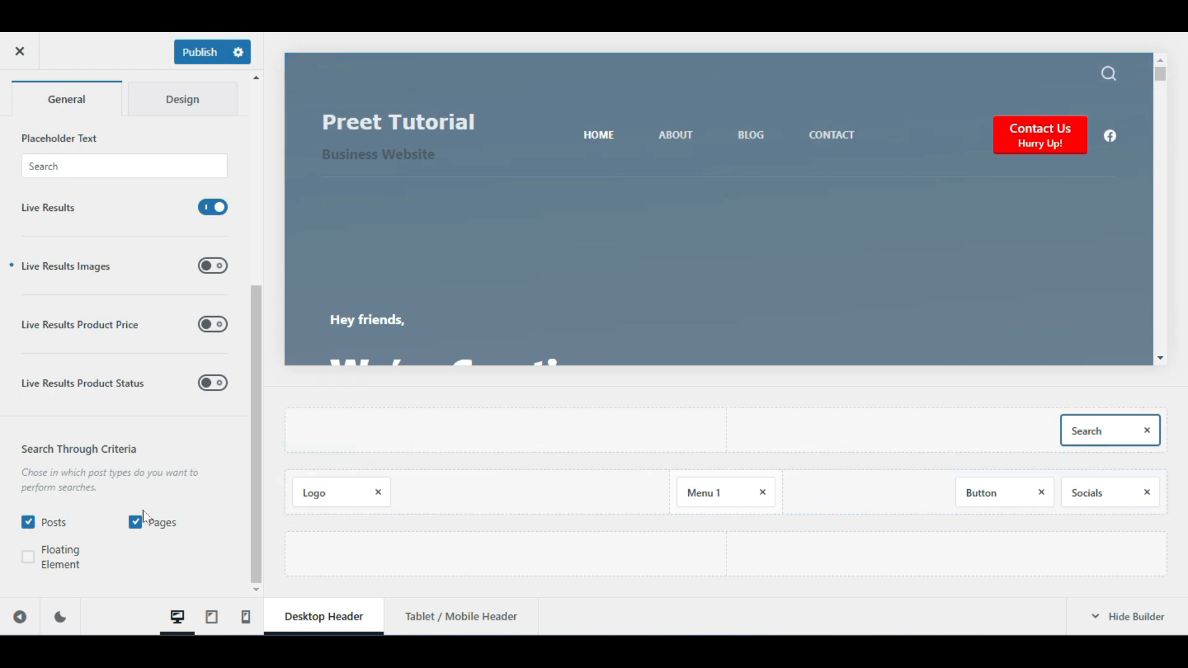
left_click(28, 527)
left_click(29, 526)
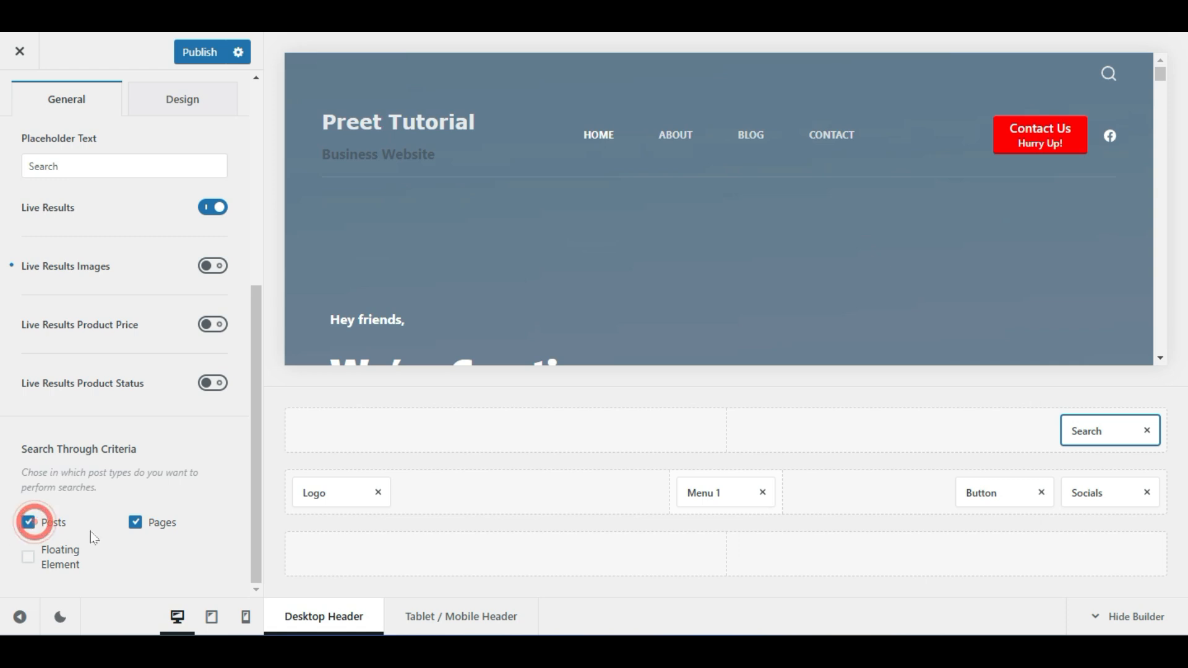
left_click(136, 527)
left_click(136, 527)
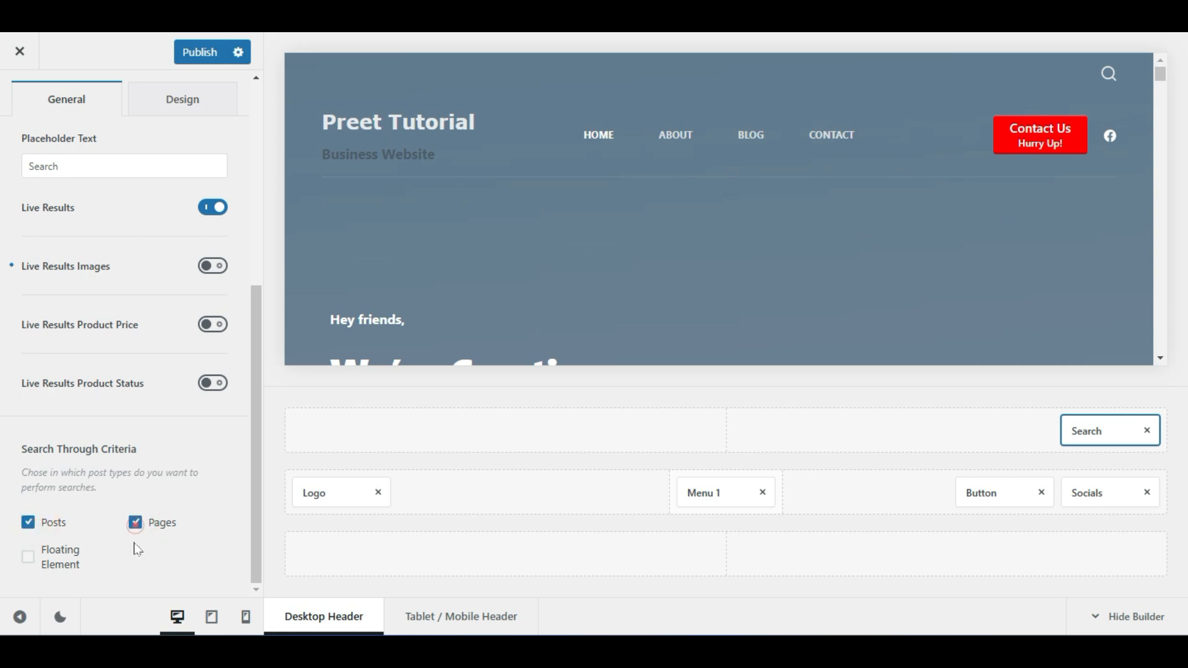
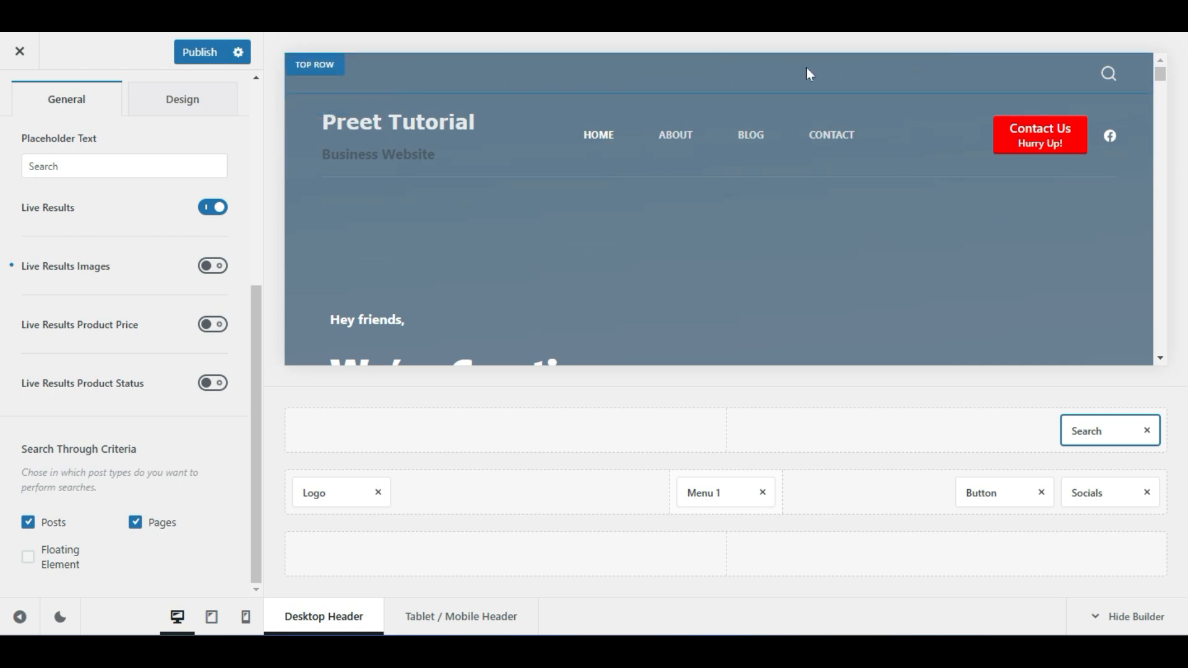
Open the header Top Row's Design options and compare desktop, tablet and mobile previews
left_click(321, 75)
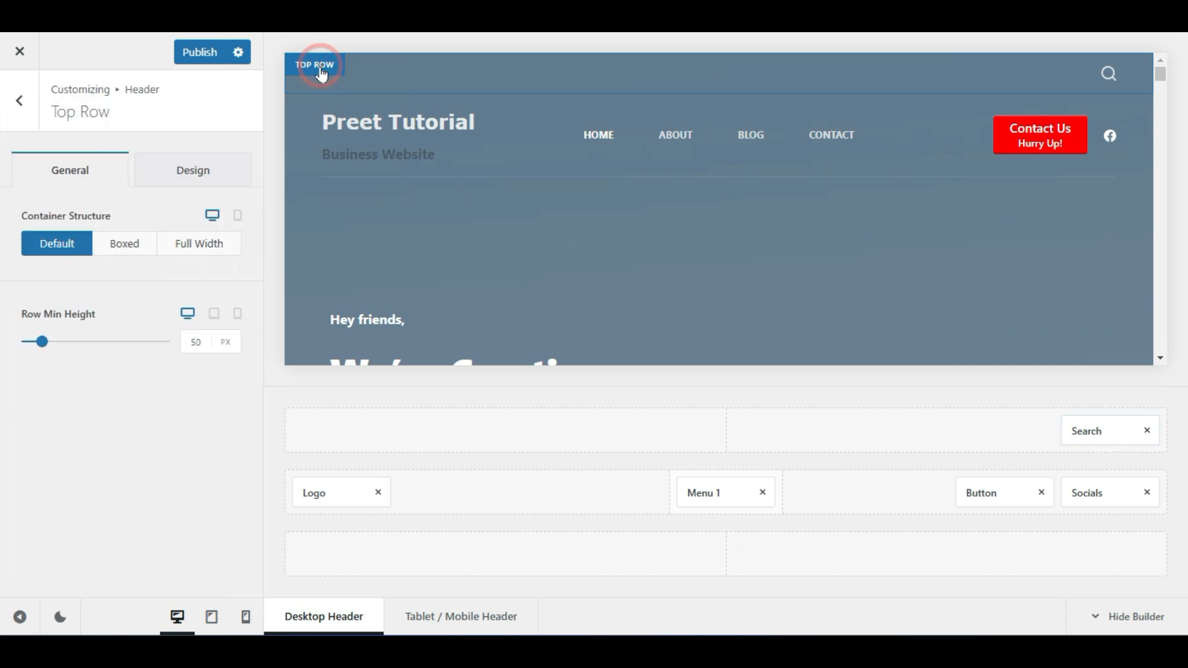
left_click(178, 156)
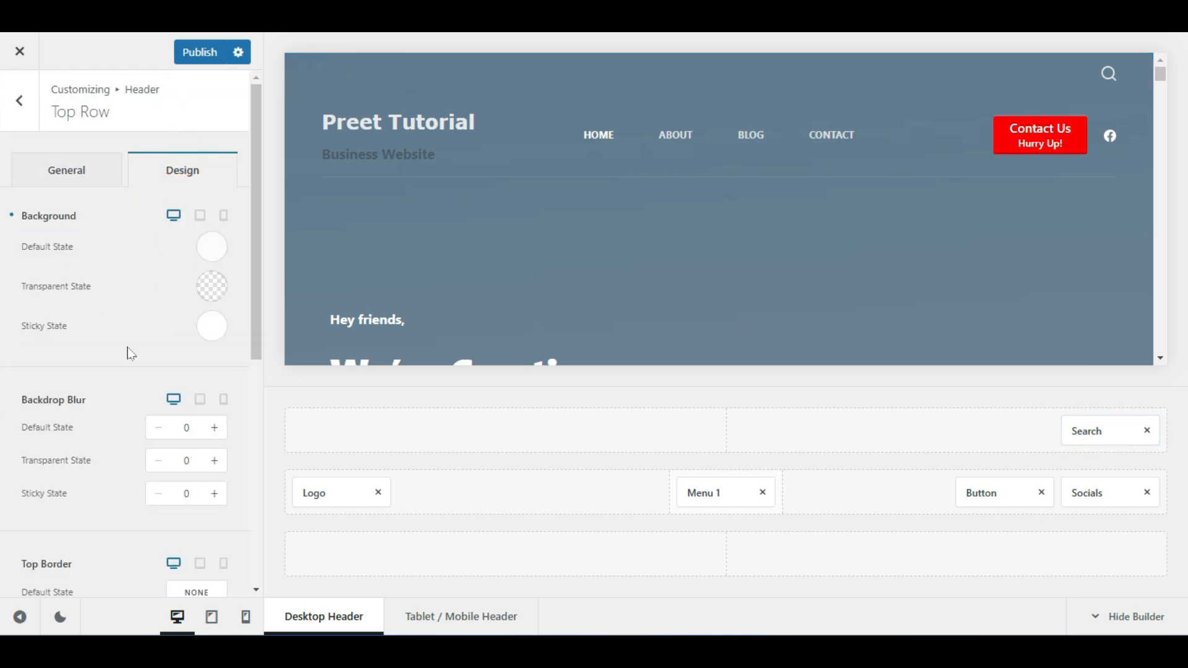
scroll(128, 350, "down", 5)
scroll(136, 355, "up", 5)
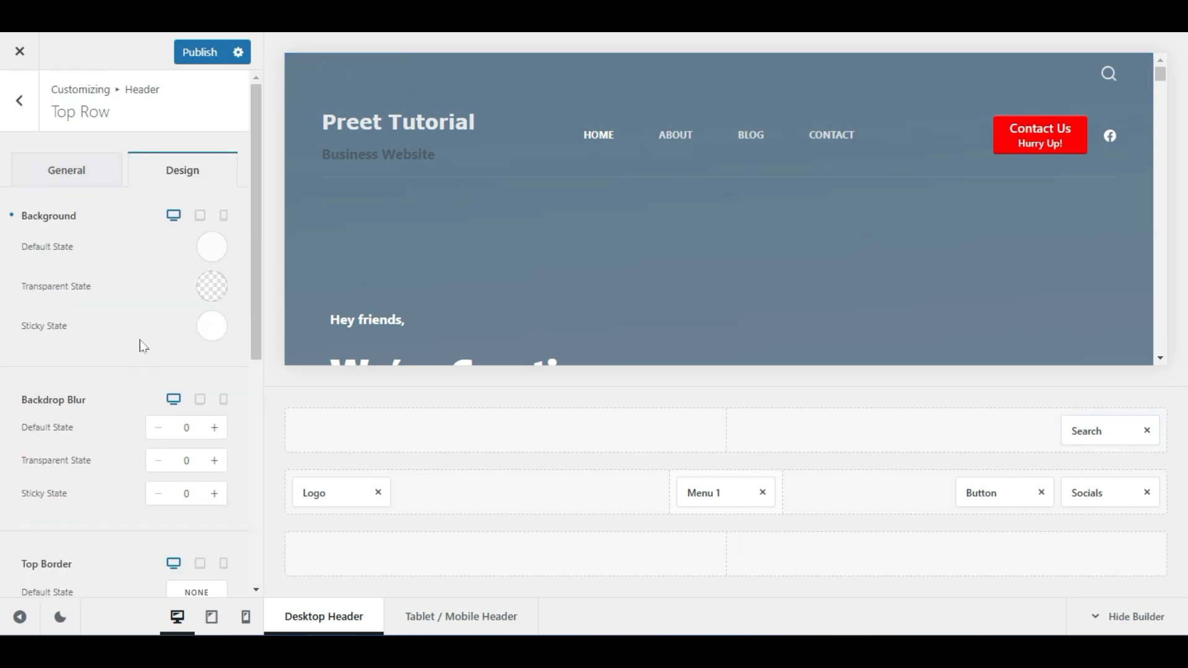
left_click(198, 220)
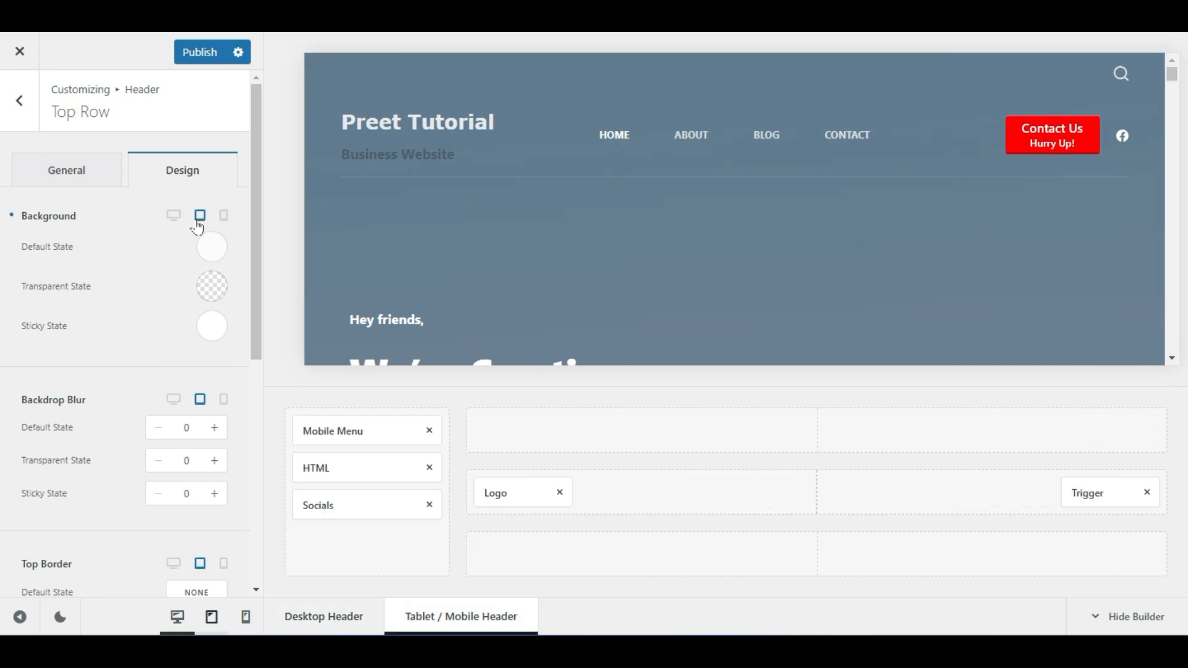
left_click(181, 215)
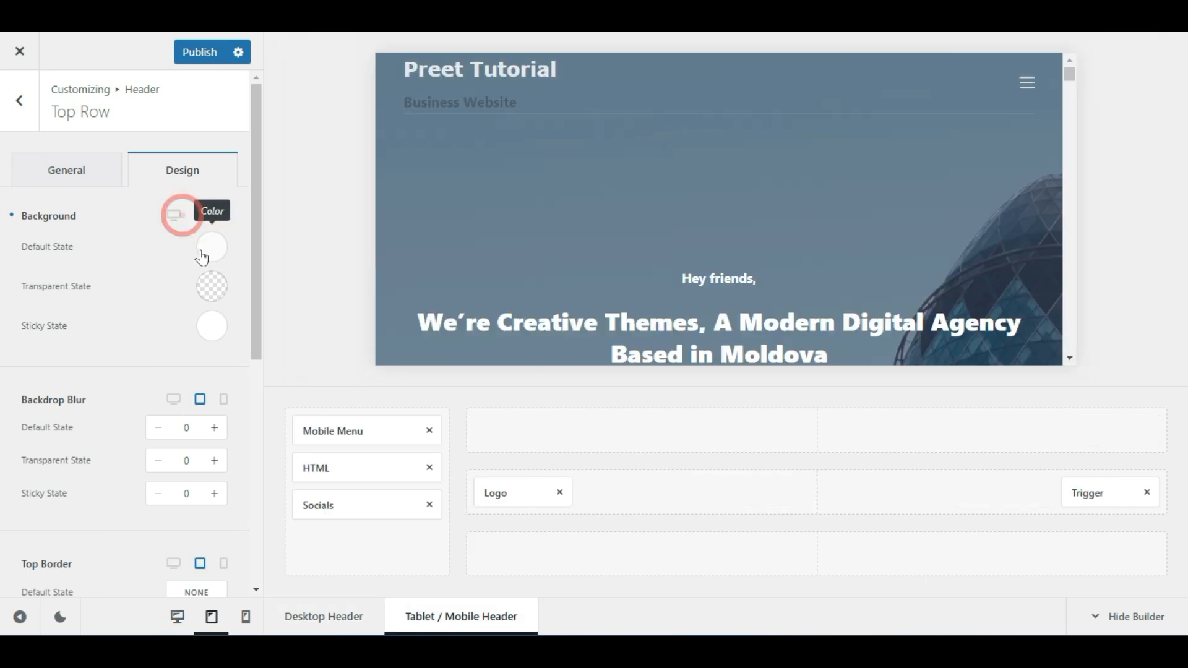
left_click(173, 216)
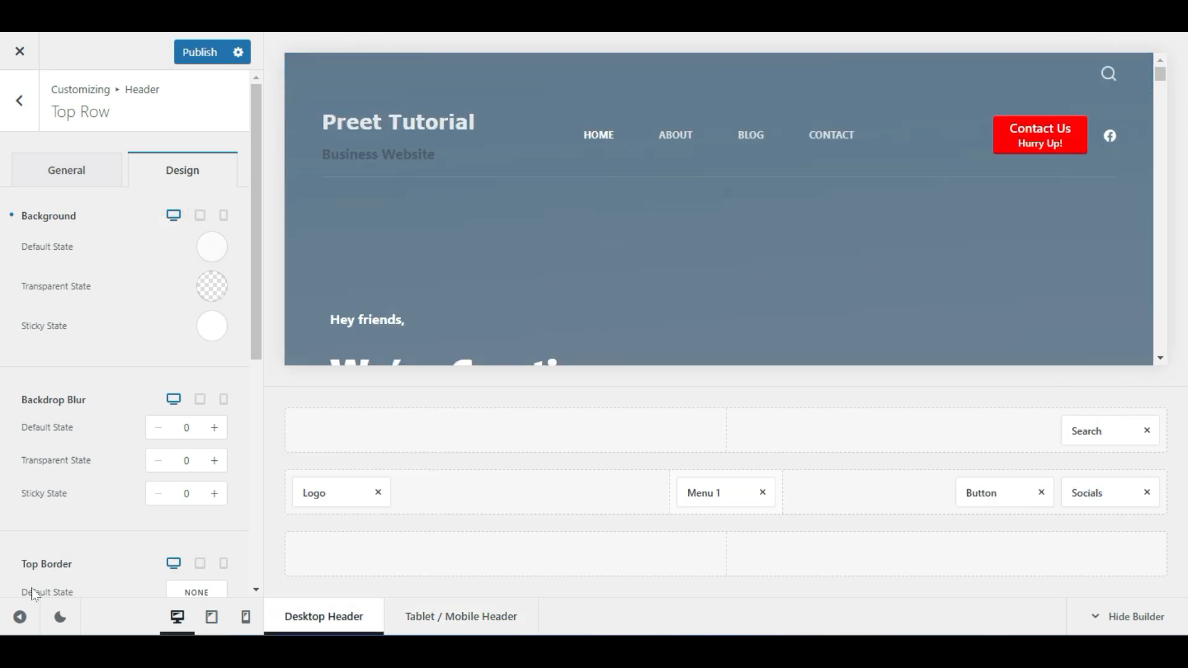
left_click(212, 616)
left_click(244, 619)
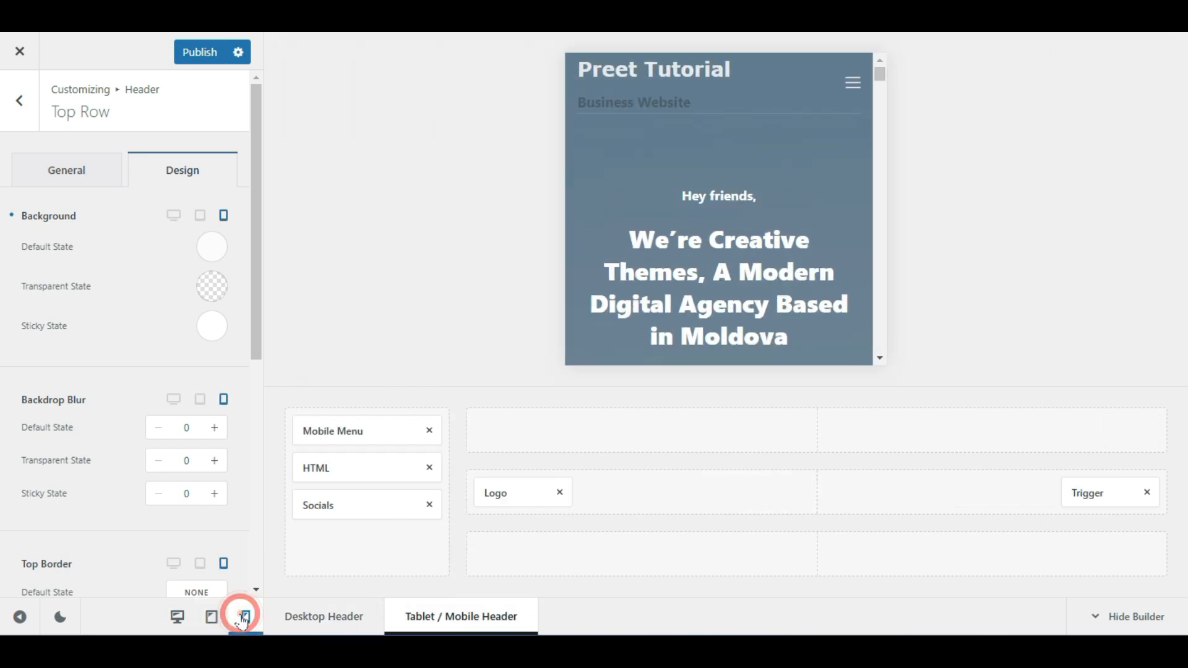
left_click(211, 617)
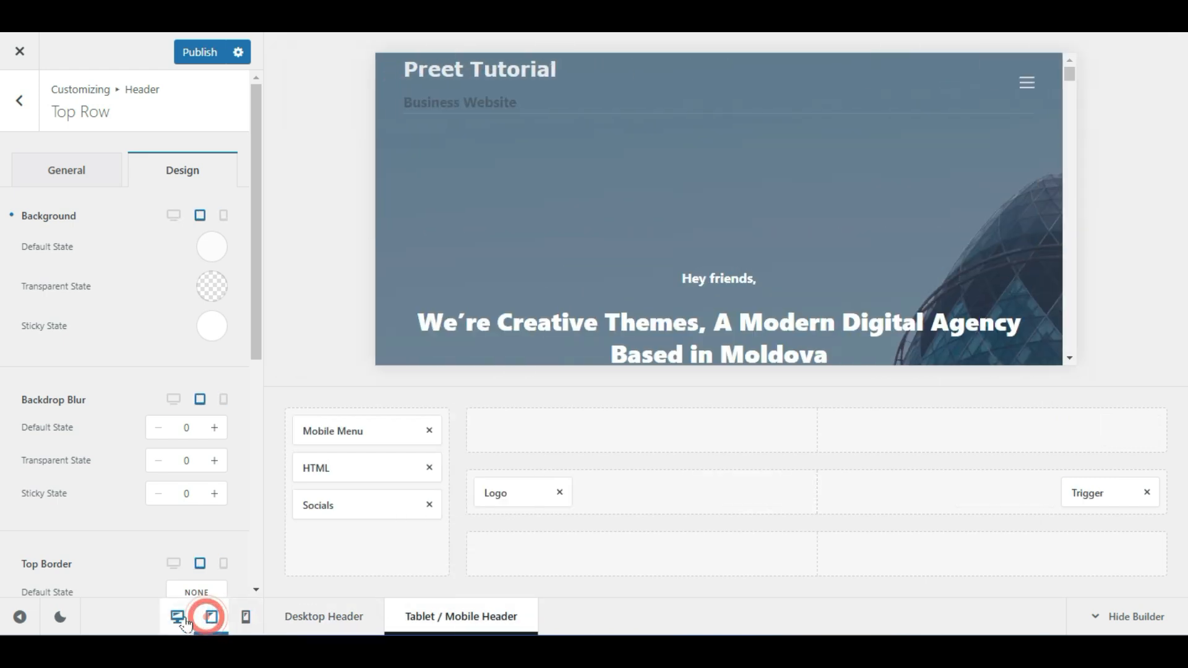
left_click(178, 616)
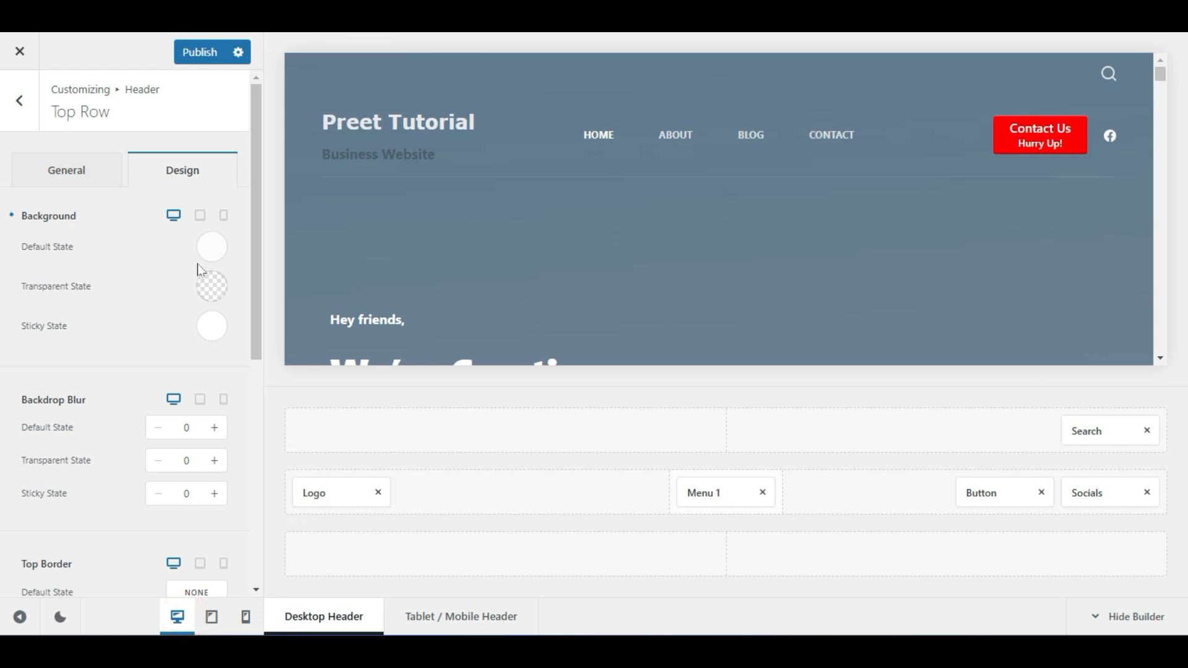
Try the Top Row's Default State background colour and Image options, then go back
left_click(210, 249)
left_click_drag(141, 351, 9, 332)
left_click(148, 260)
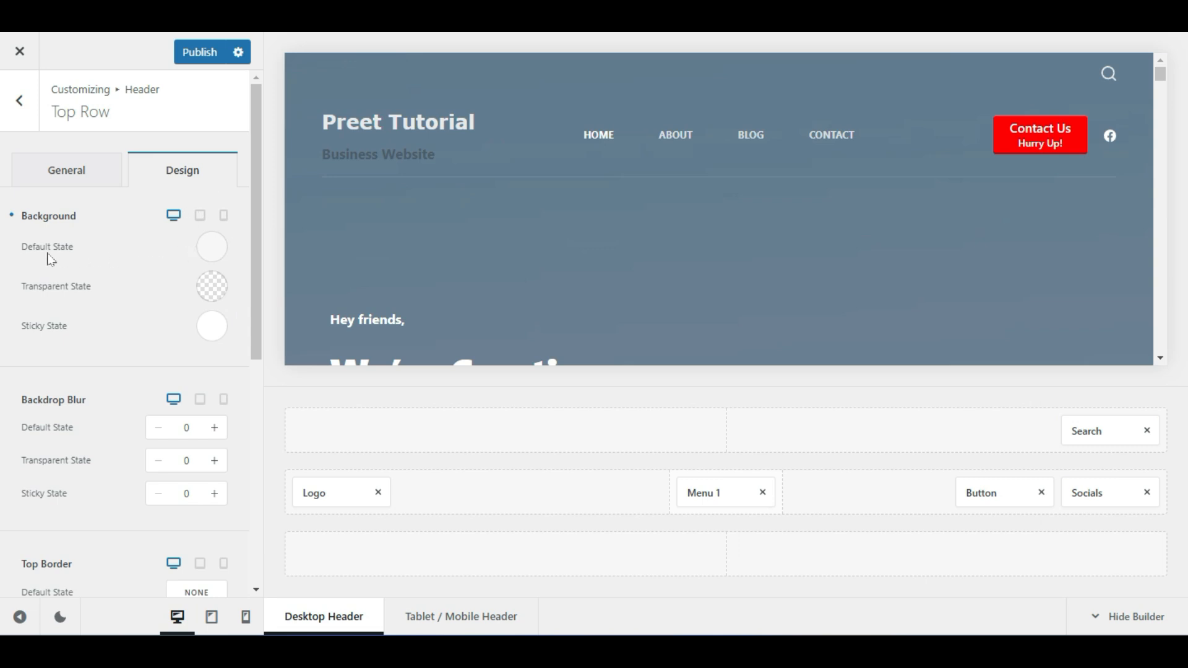
left_click(212, 247)
left_click(215, 290)
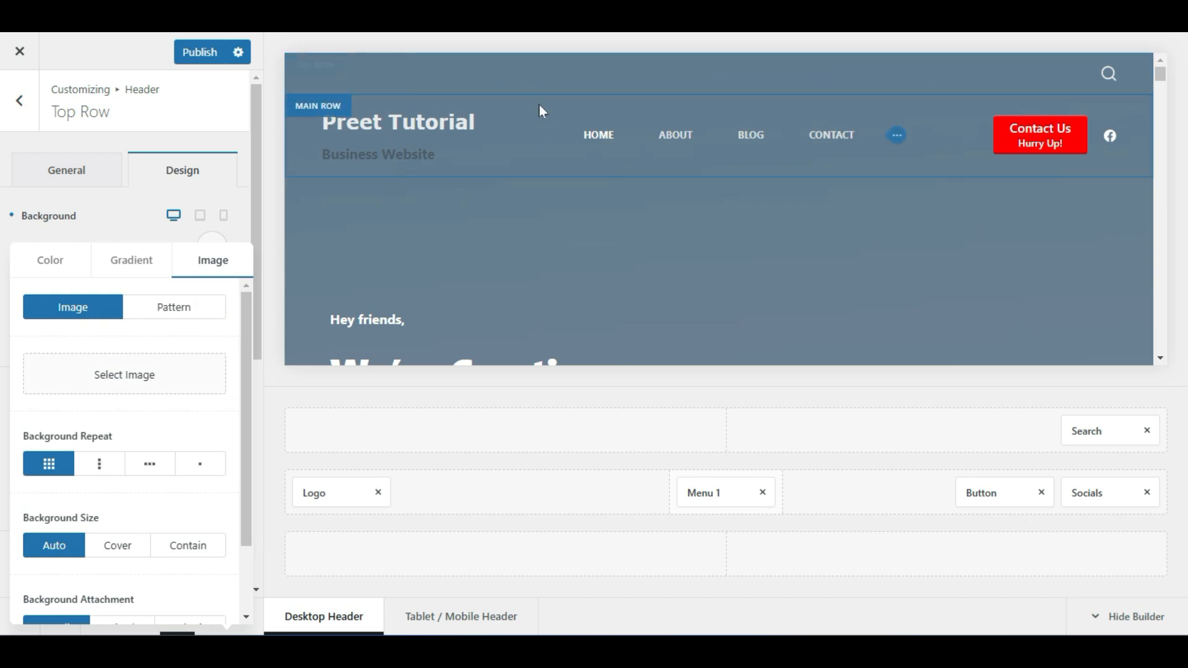
left_click(169, 342)
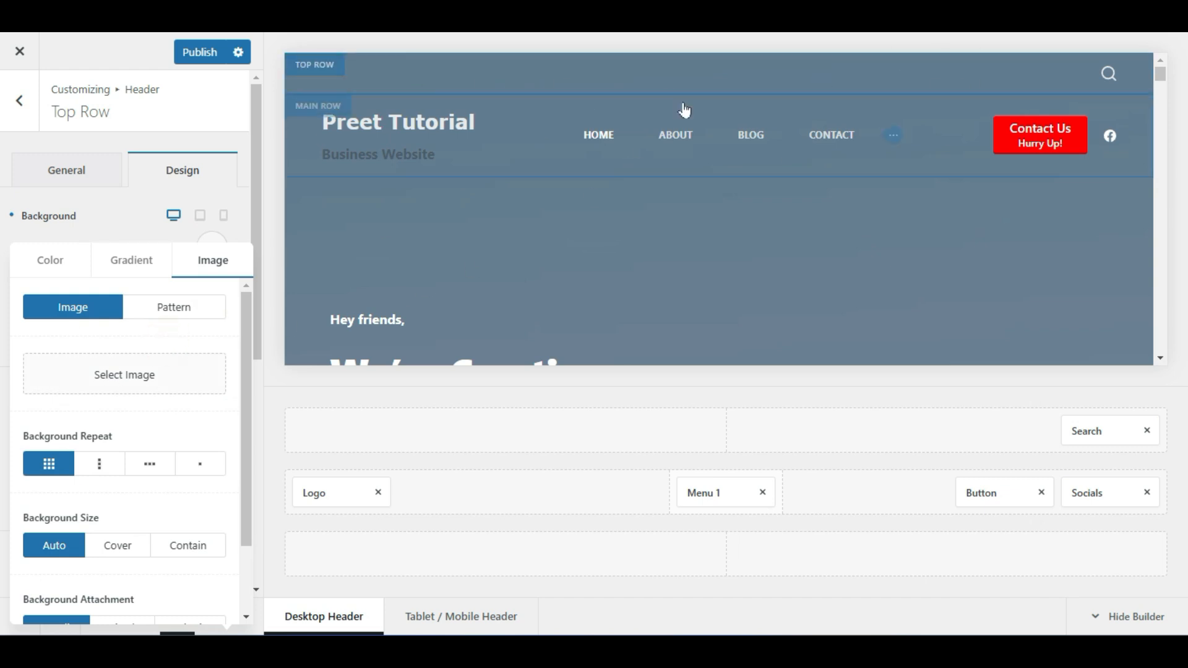
left_click(23, 106)
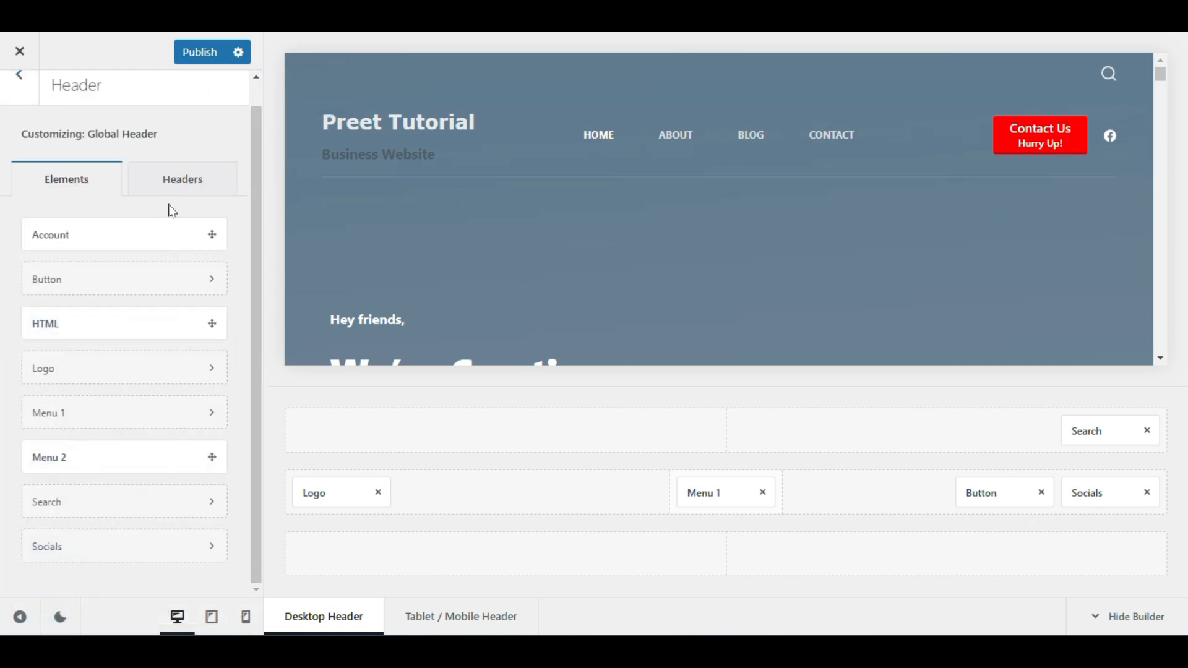
scroll(15, 131, "up", 1)
Go to Colors, review the eight-colour Global Color Palette, and open its '...' menu
left_click(19, 106)
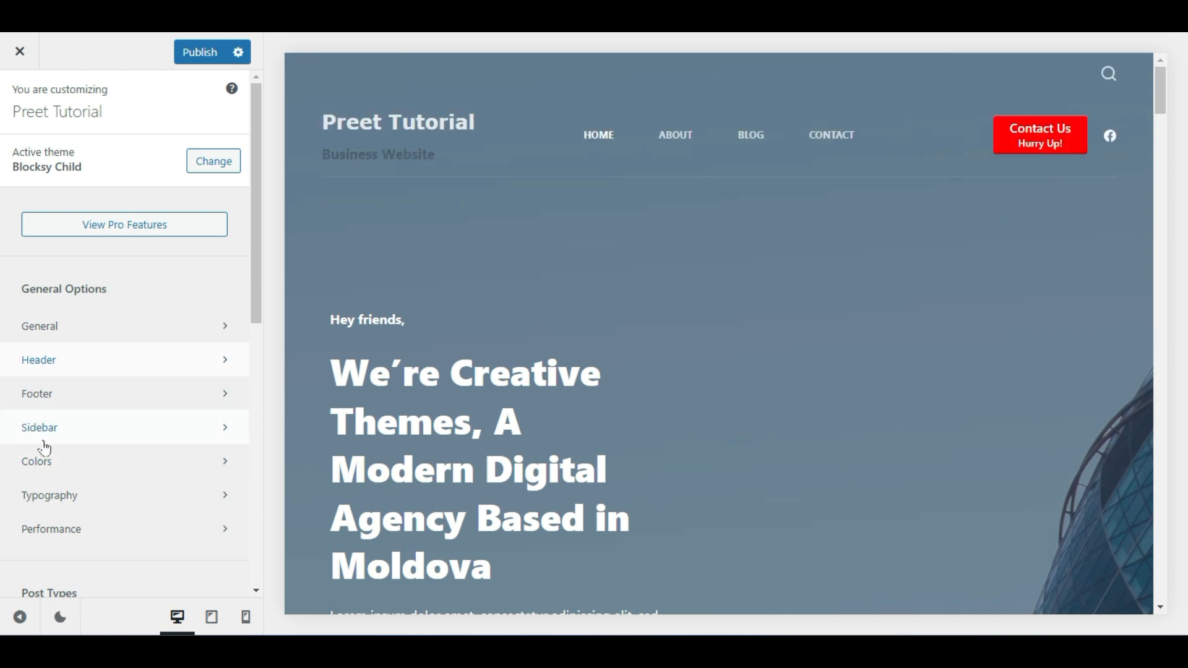
left_click(75, 463)
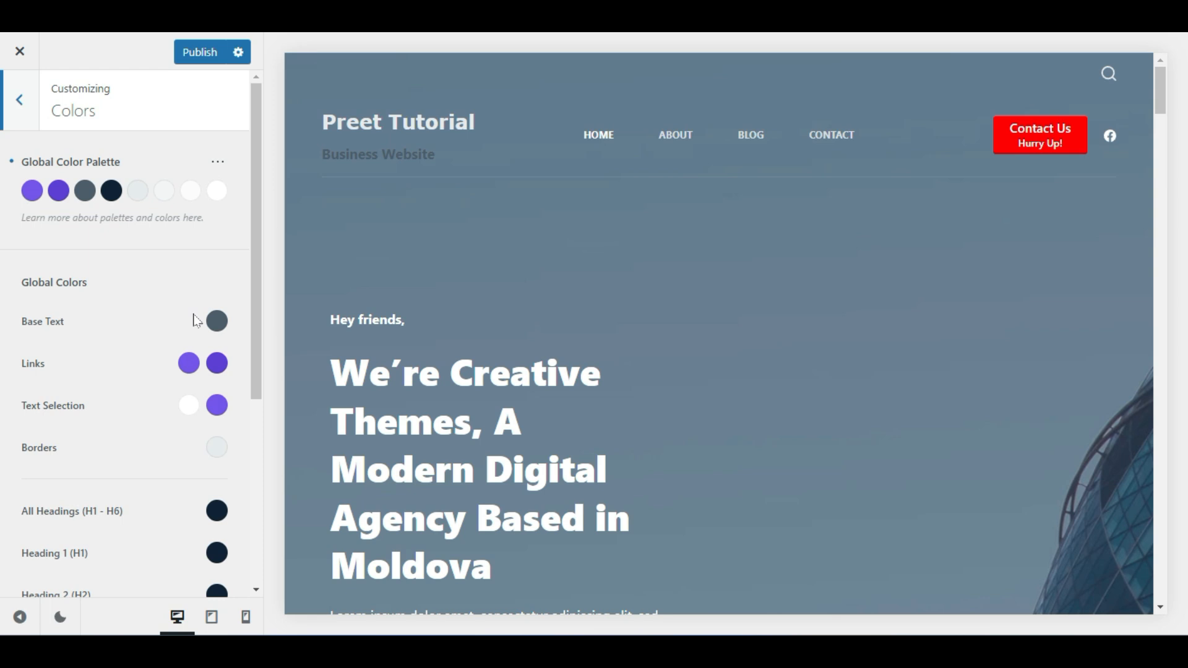
scroll(91, 351, "down", 5)
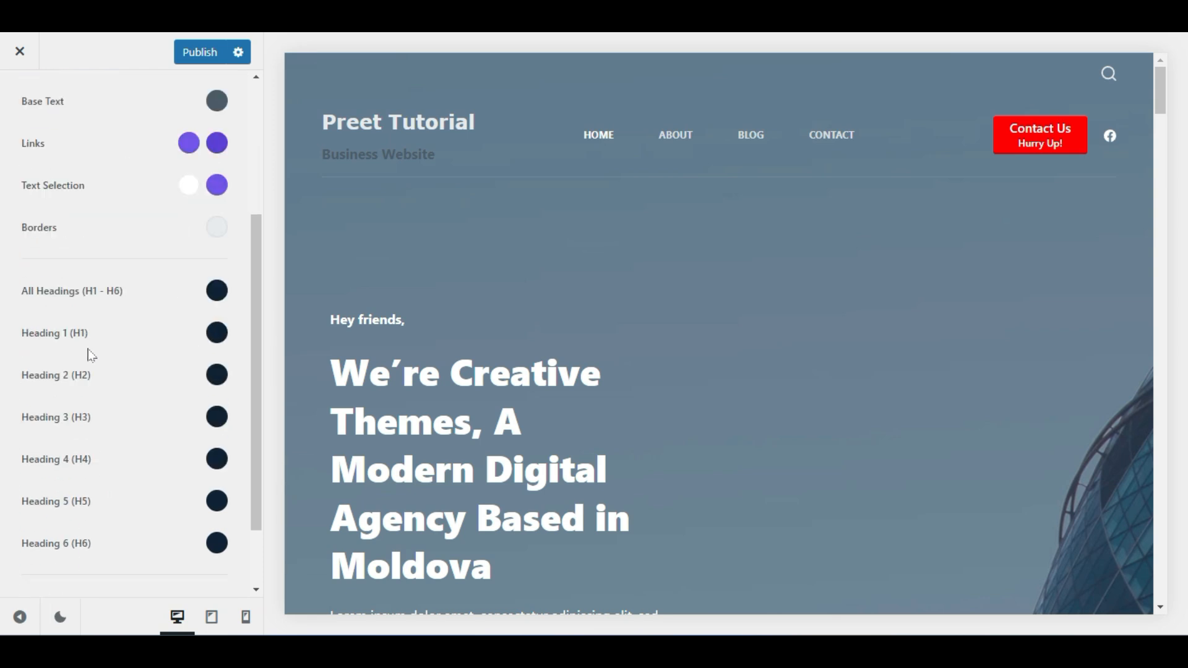
scroll(91, 351, "up", 4)
scroll(96, 355, "down", 3)
scroll(97, 355, "up", 3)
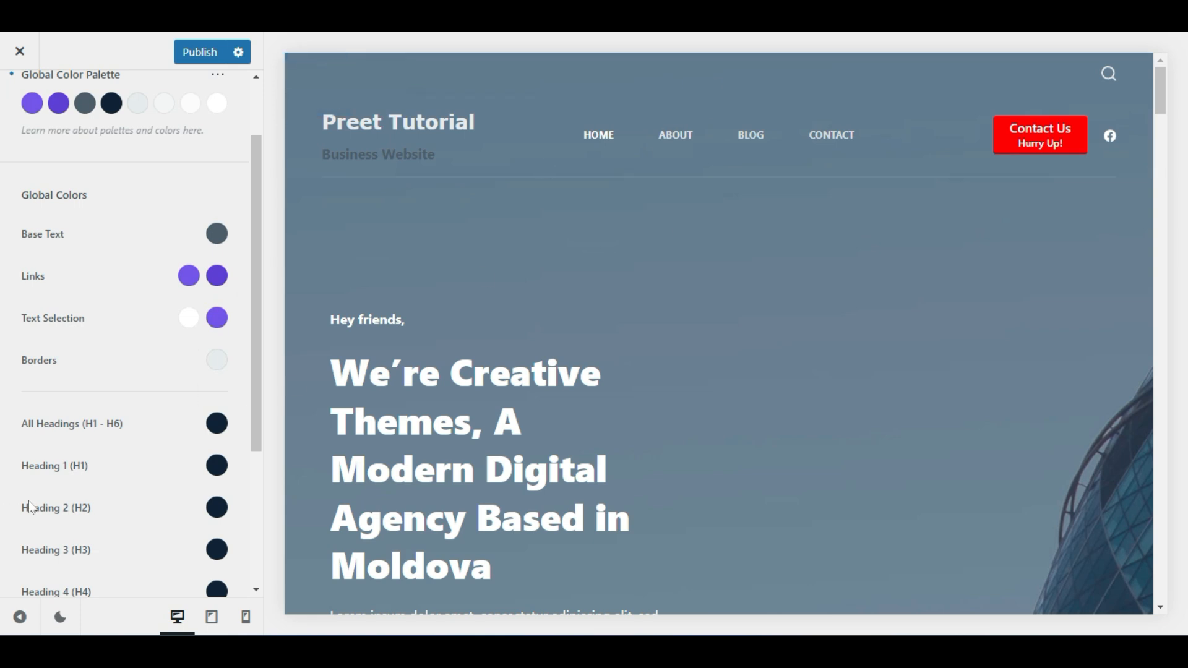
scroll(58, 503, "down", 3)
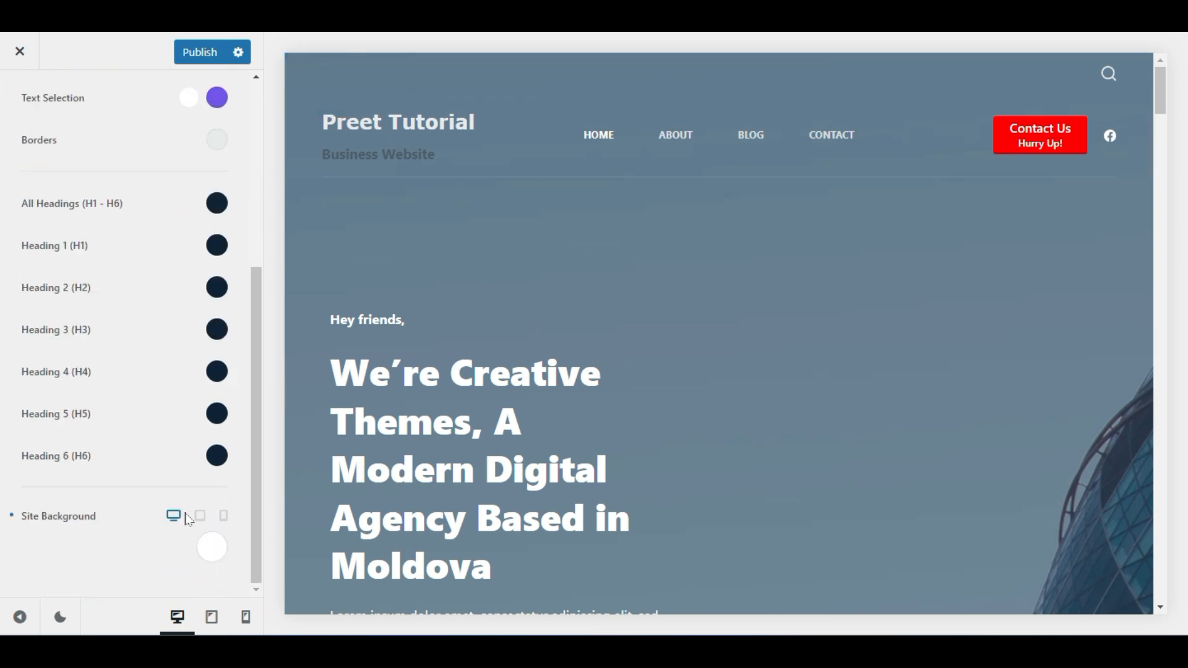
scroll(138, 442, "up", 4)
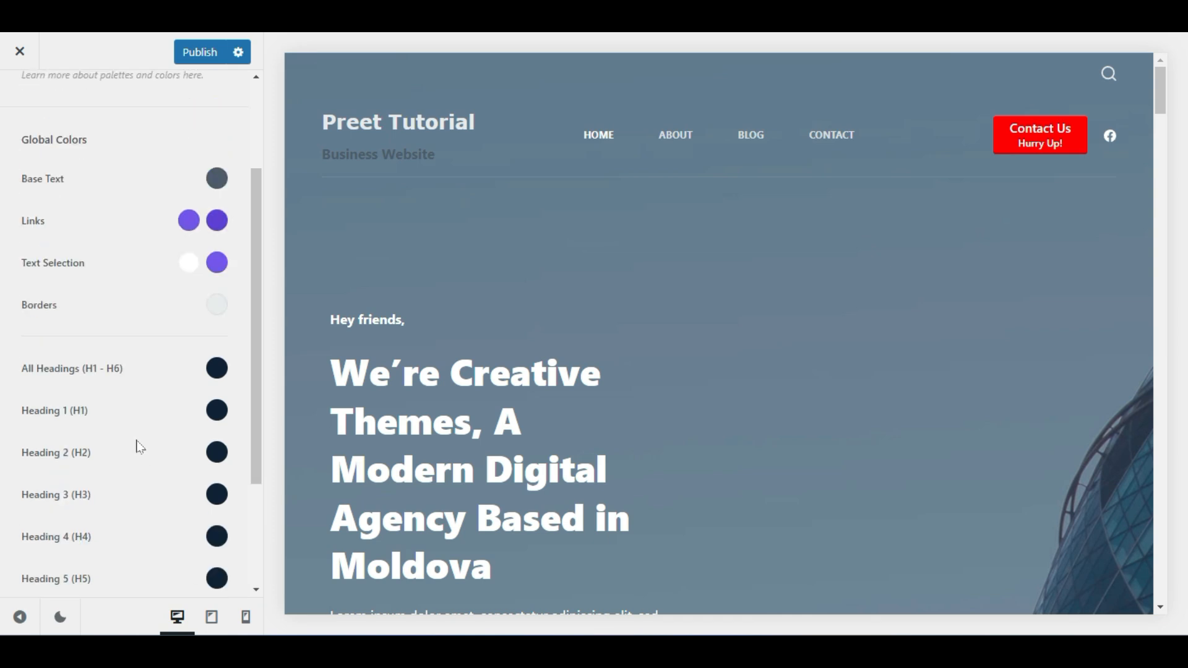
scroll(140, 445, "down", 3)
scroll(140, 446, "up", 4)
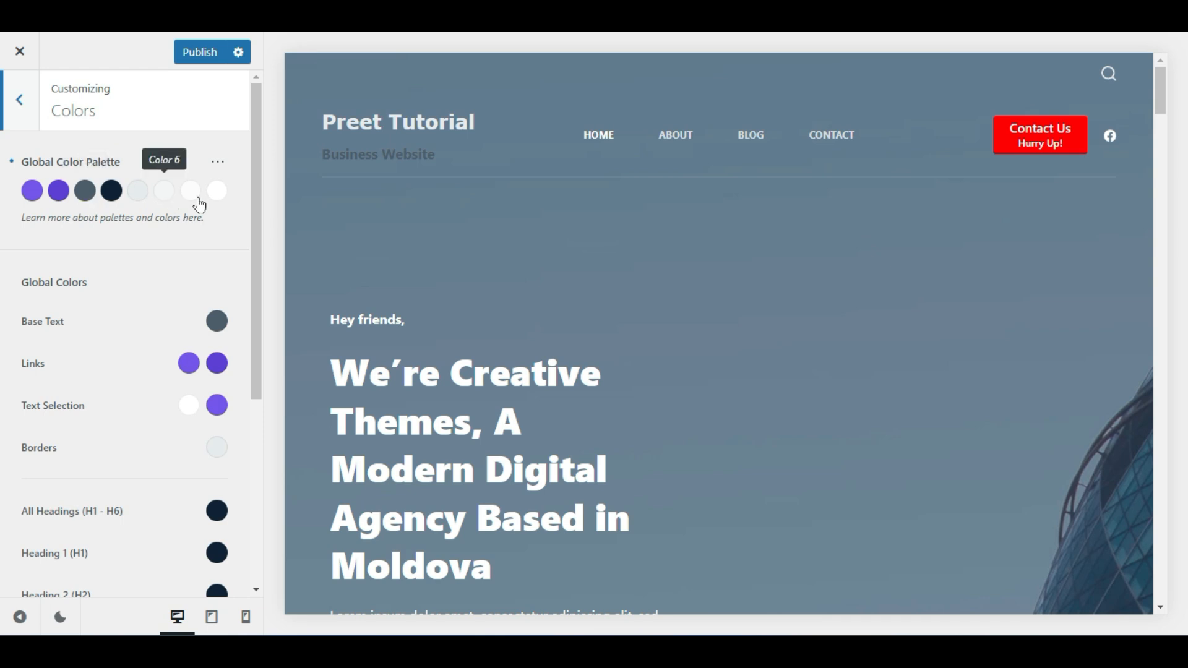
left_click(221, 165)
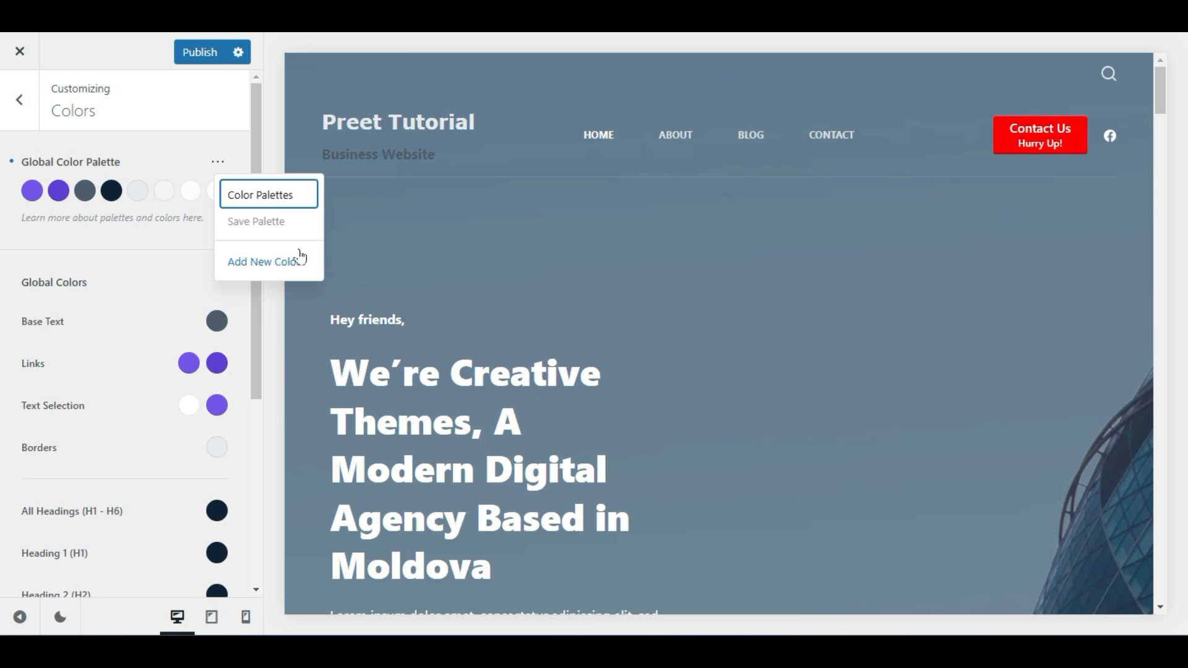
Add Color 9 to the global palette and make it red (#ff3131)
left_click(165, 164)
left_click(218, 162)
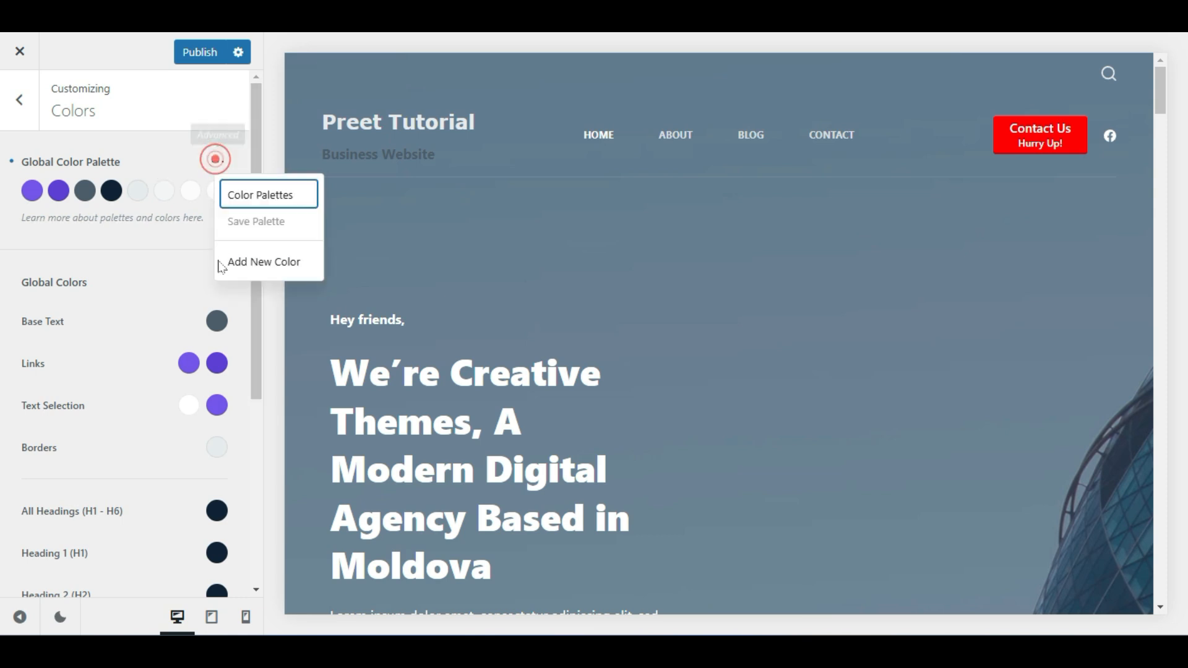
left_click(253, 255)
mouse_move(28, 229)
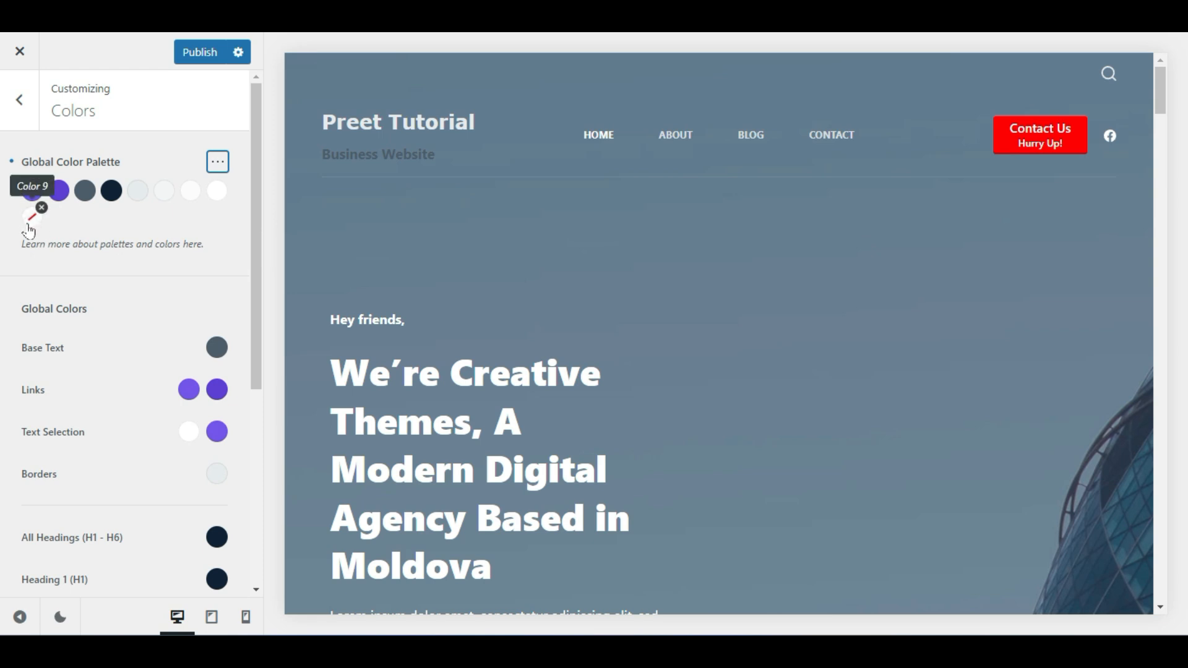
left_click(32, 225)
left_click_drag(111, 310, 260, 244)
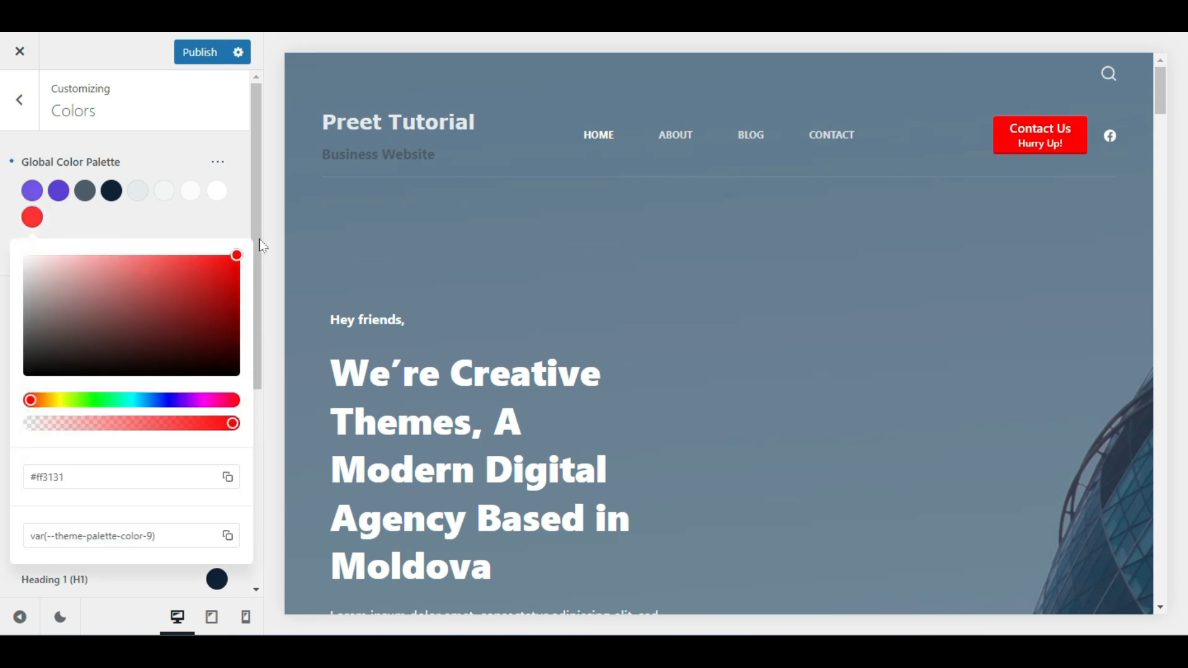
left_click(174, 229)
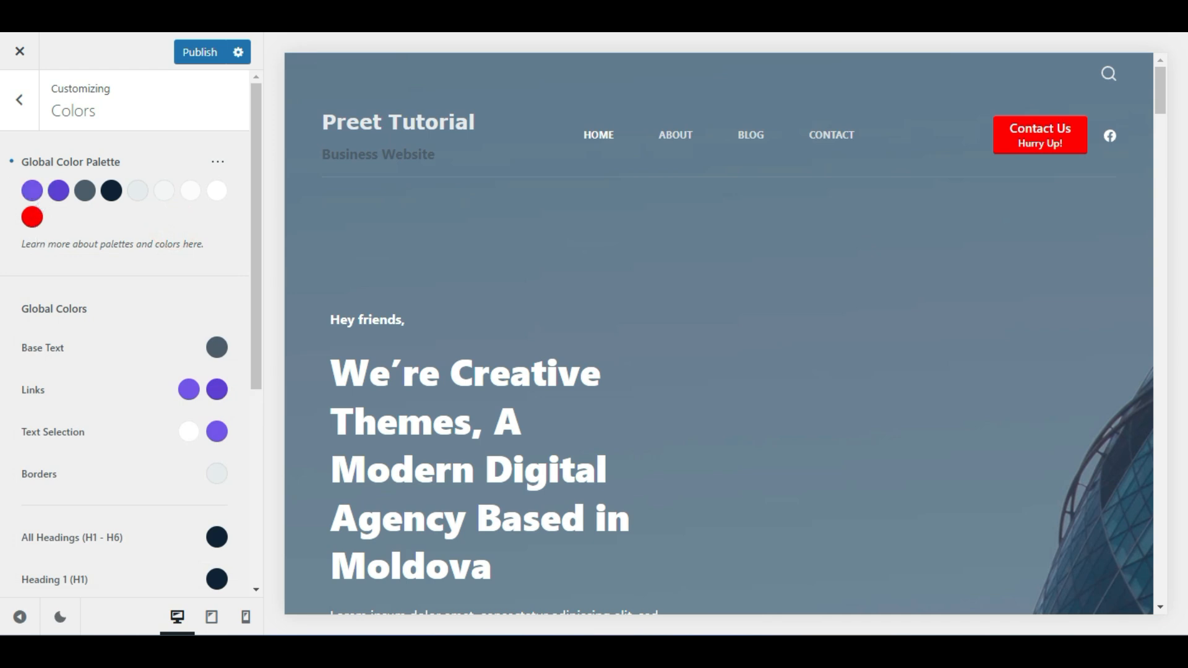
scroll(219, 457, "down", 2)
scroll(217, 457, "up", 2)
Try blue, white and red as the Base Text colour
left_click(217, 347)
left_click(208, 302)
left_click_drag(211, 299, 221, 293)
left_click_drag(151, 328, 22, 295)
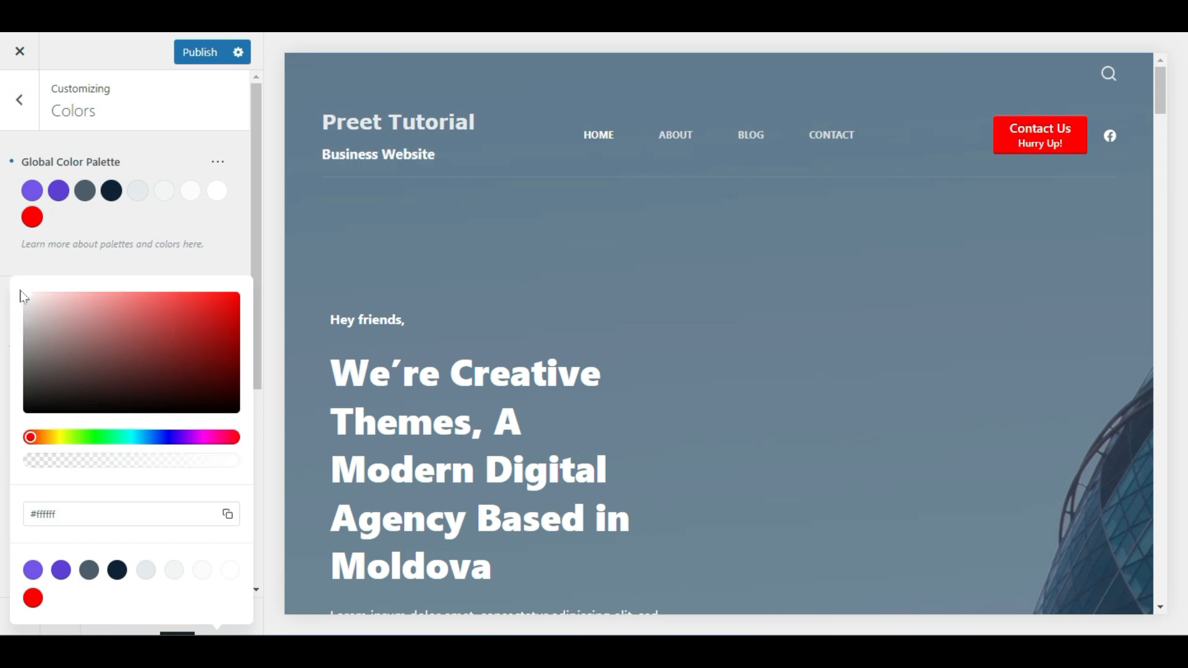
scroll(433, 254, "down", 10)
left_click_drag(185, 307, 303, 263)
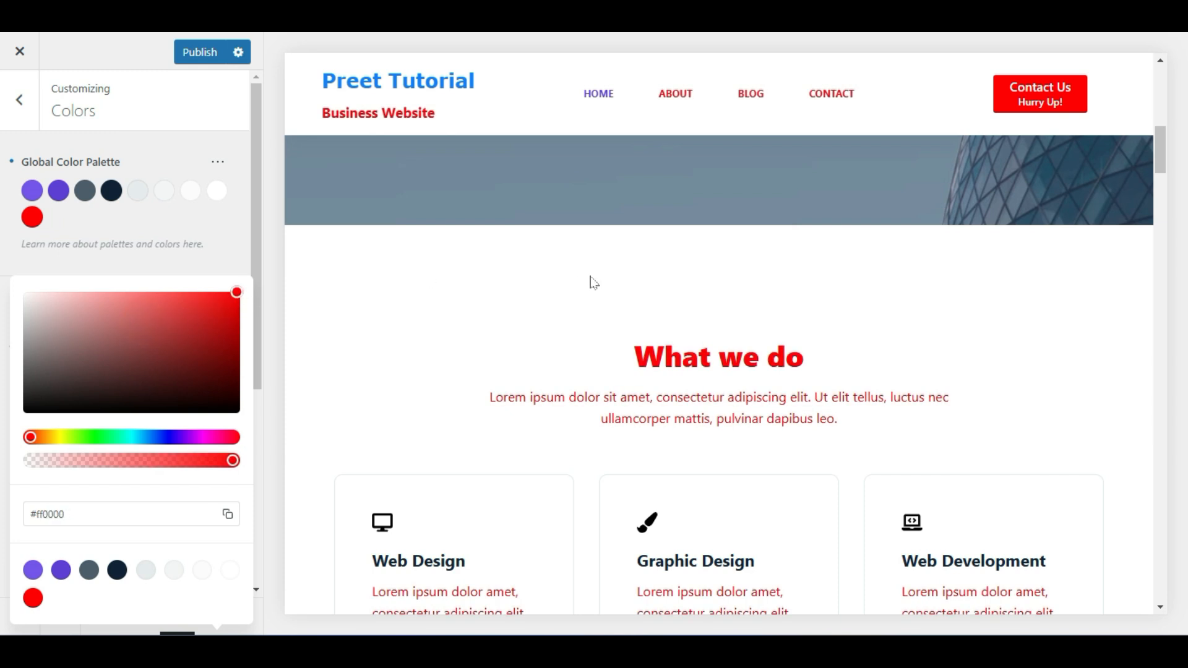
Settle the Base Text colour on dark grey #343434
scroll(591, 278, "down", 4)
scroll(711, 327, "up", 1)
left_click_drag(158, 365, 27, 412)
scroll(496, 335, "up", 10)
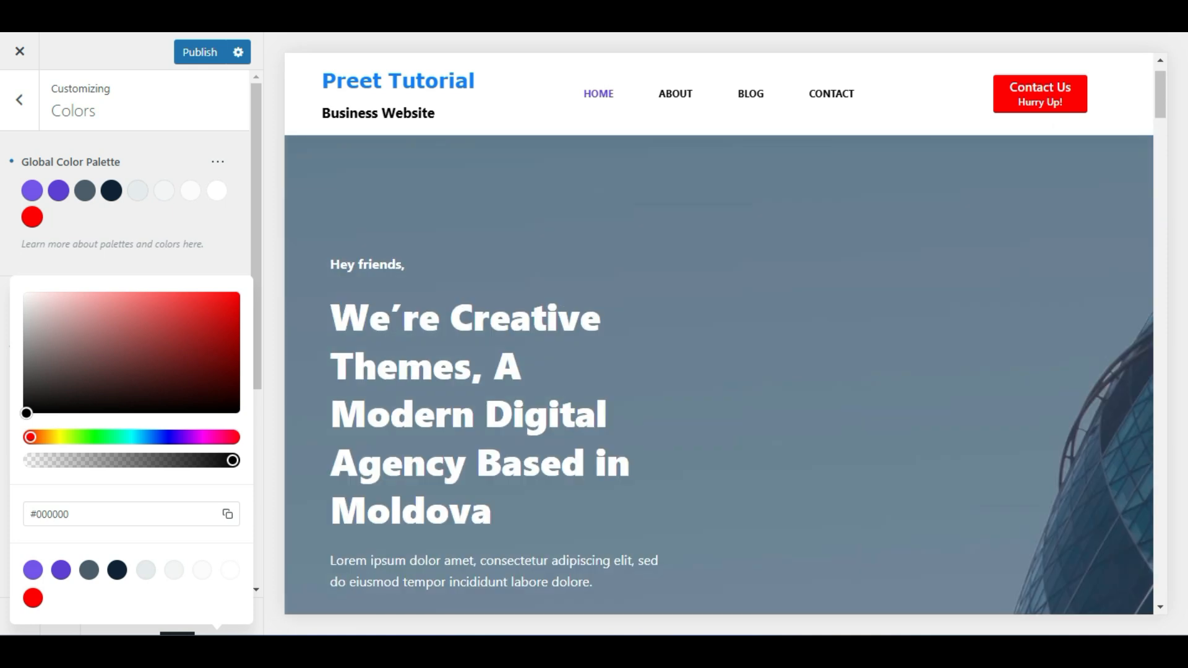
scroll(523, 269, "up", 2)
left_click_drag(31, 398, 10, 386)
scroll(625, 371, "down", 10)
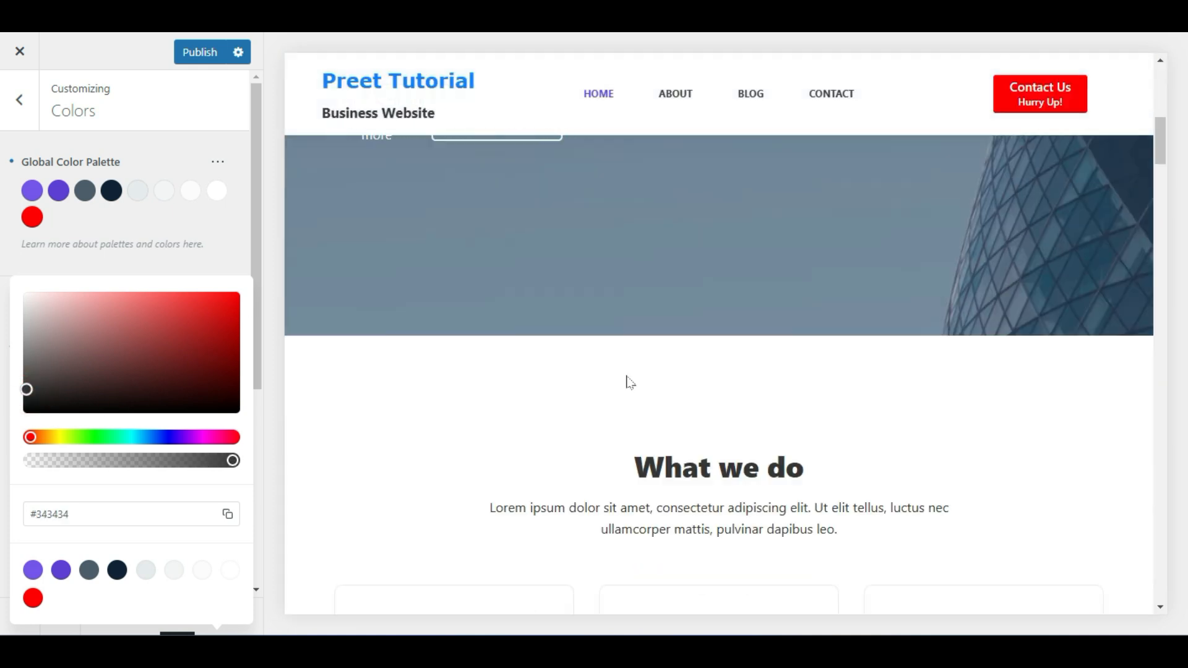
left_click(222, 253)
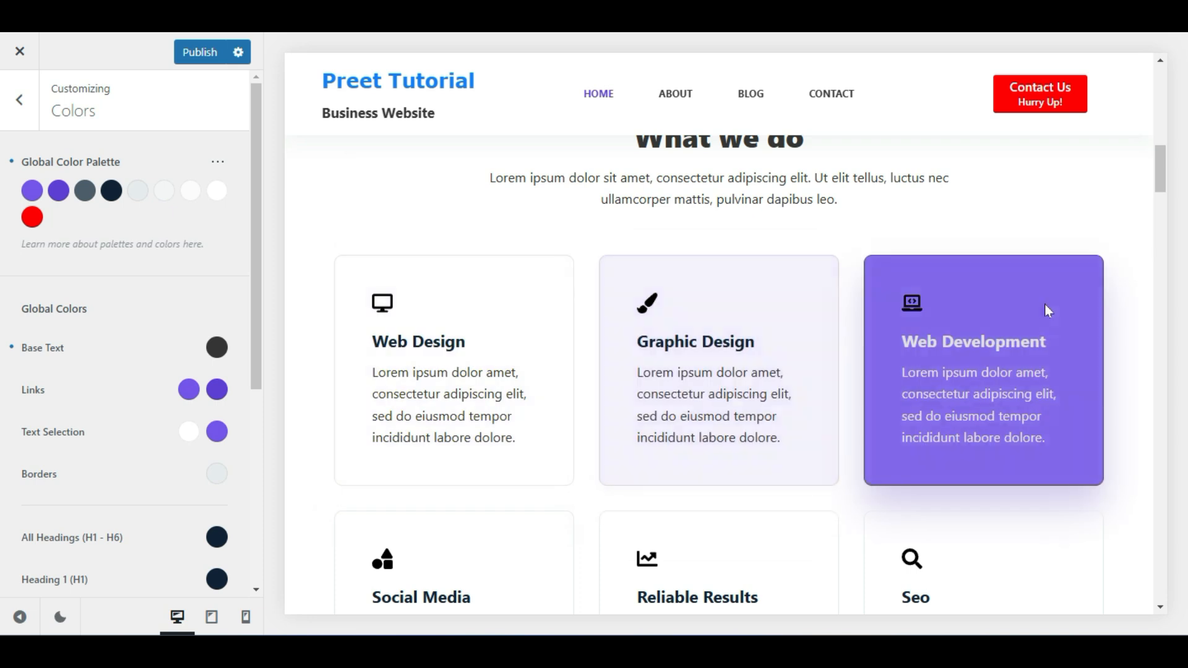
scroll(1051, 322, "down", 2)
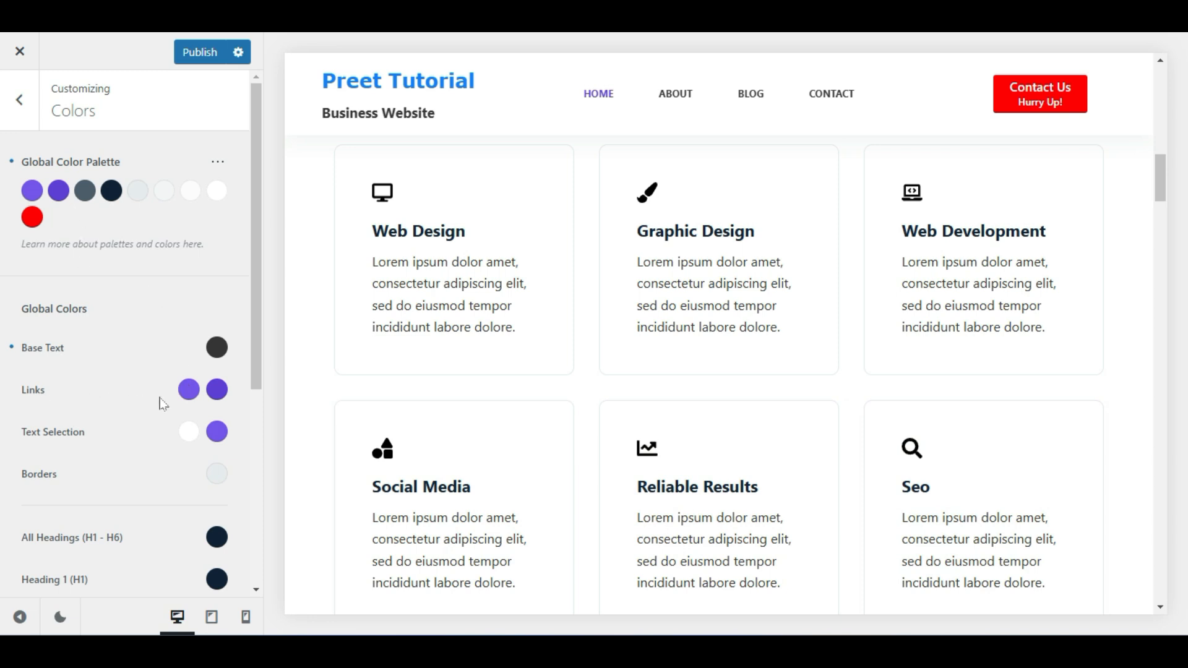
Set the Links hover swatch to pure red #ff0000
left_click(217, 389)
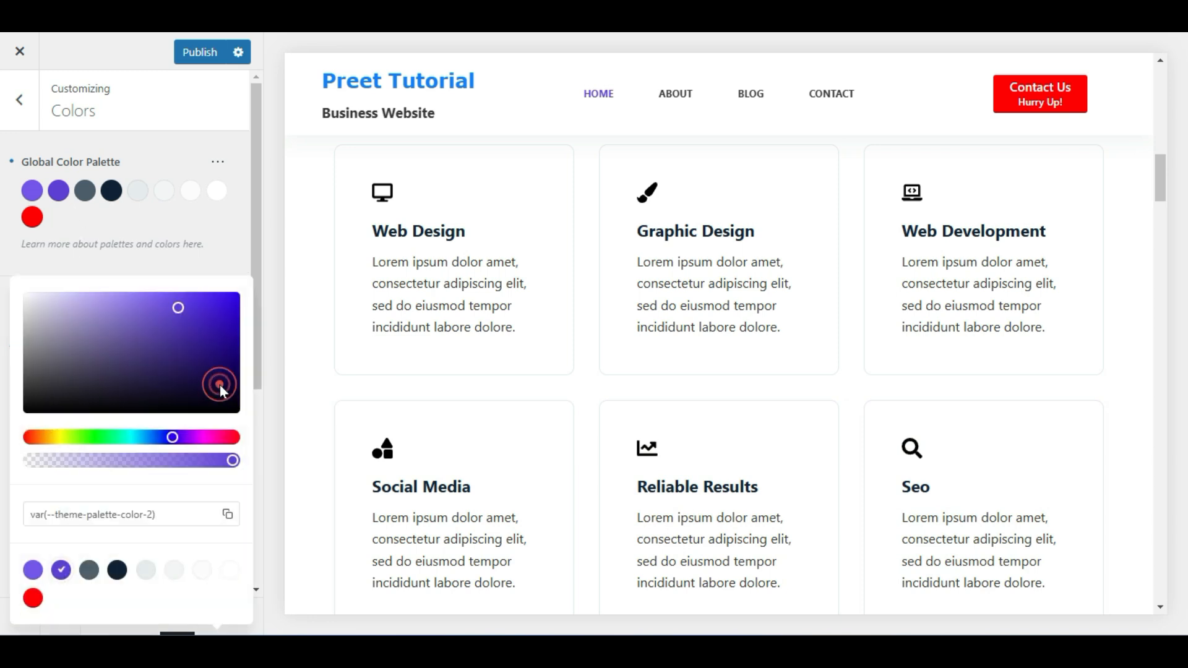
left_click_drag(27, 339, 27, 392)
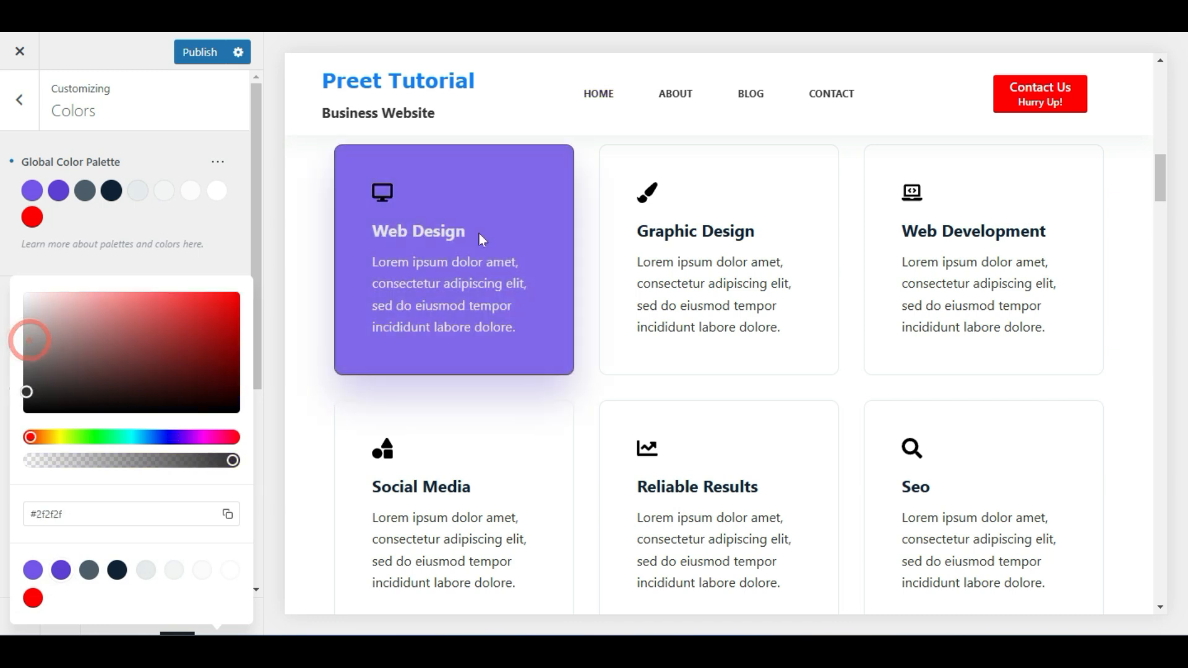
left_click_drag(194, 314, 237, 292)
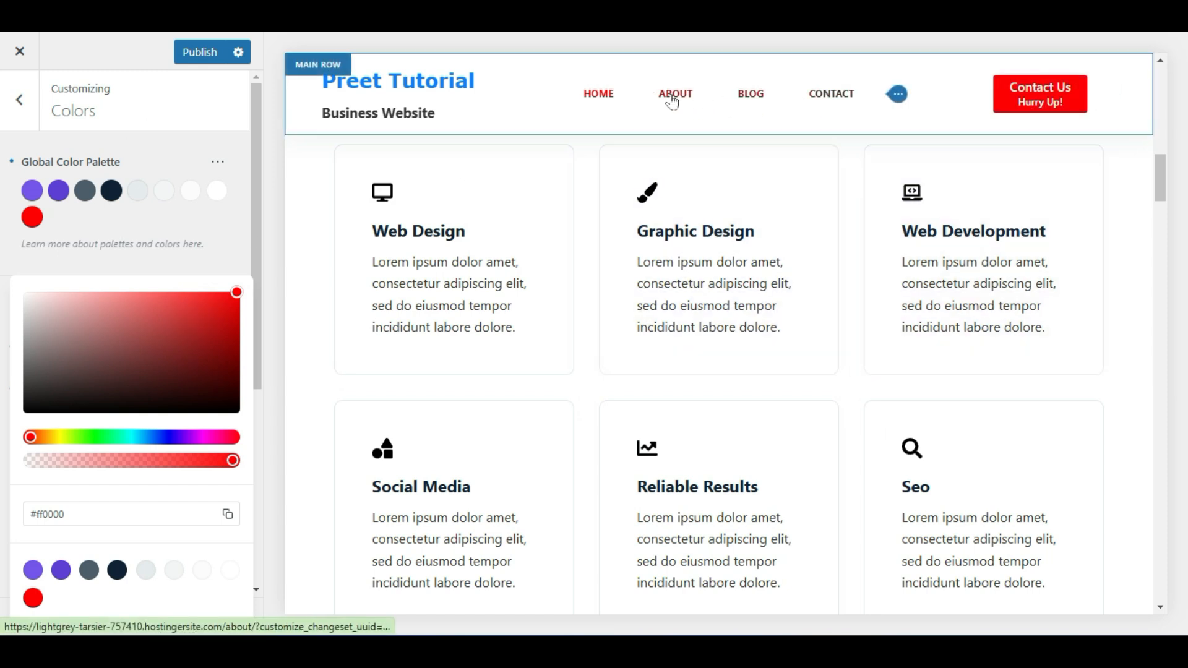
left_click(215, 217)
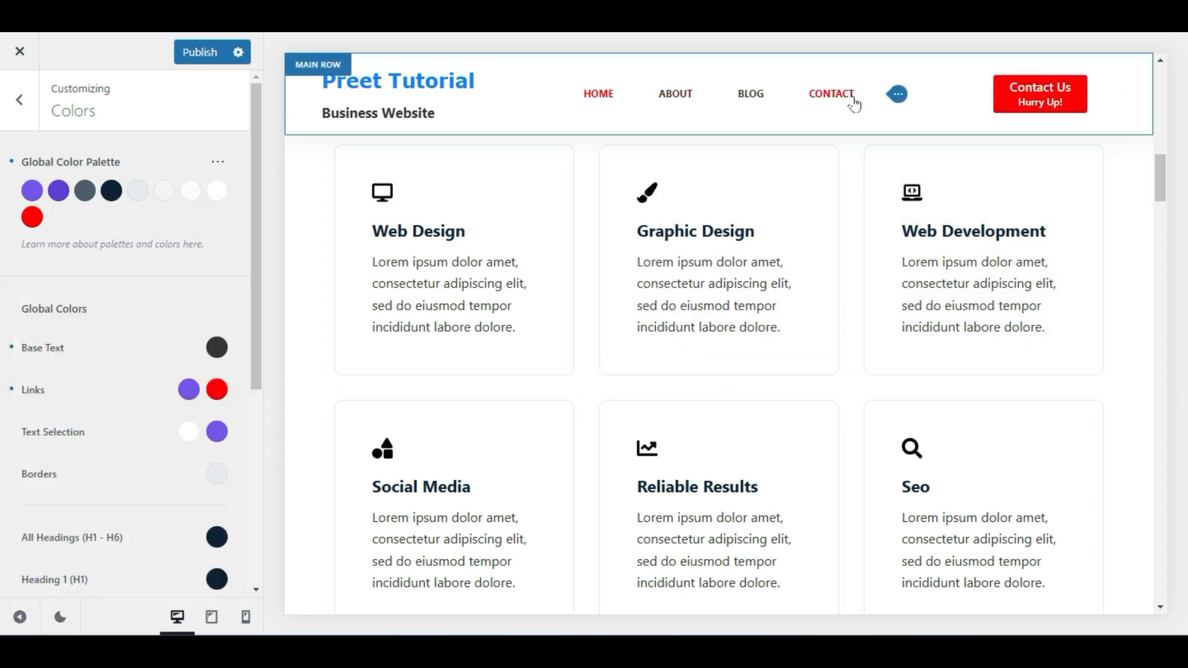
scroll(730, 358, "down", 2)
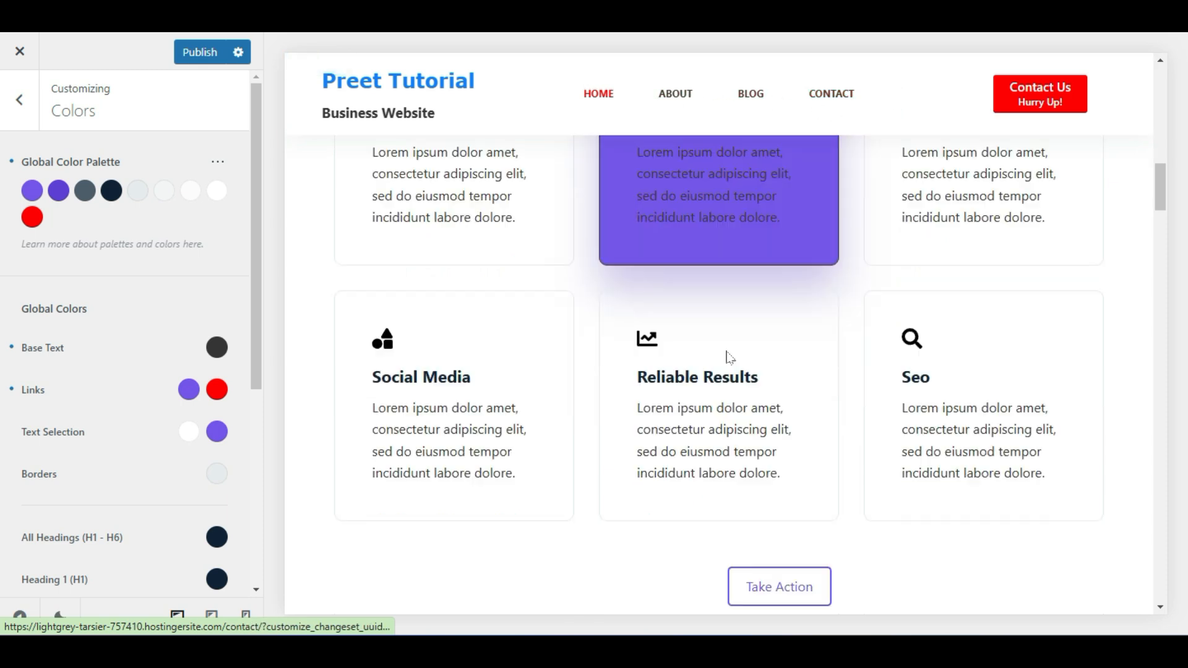
scroll(730, 357, "down", 10)
scroll(730, 358, "up", 6)
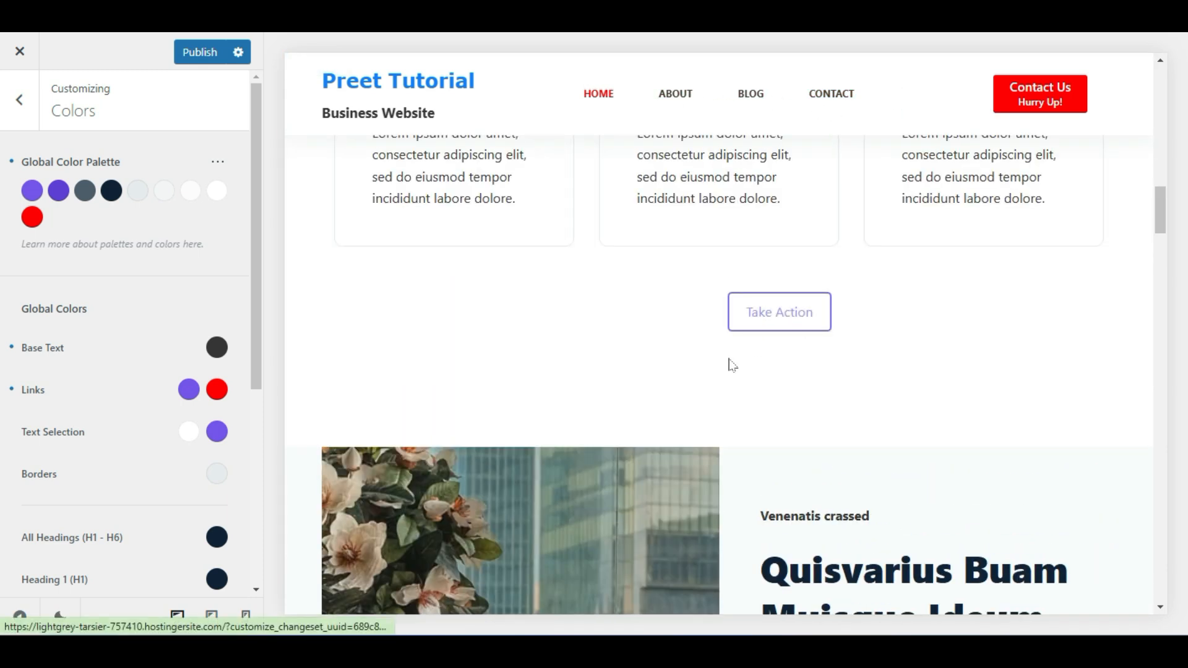
scroll(732, 364, "up", 3)
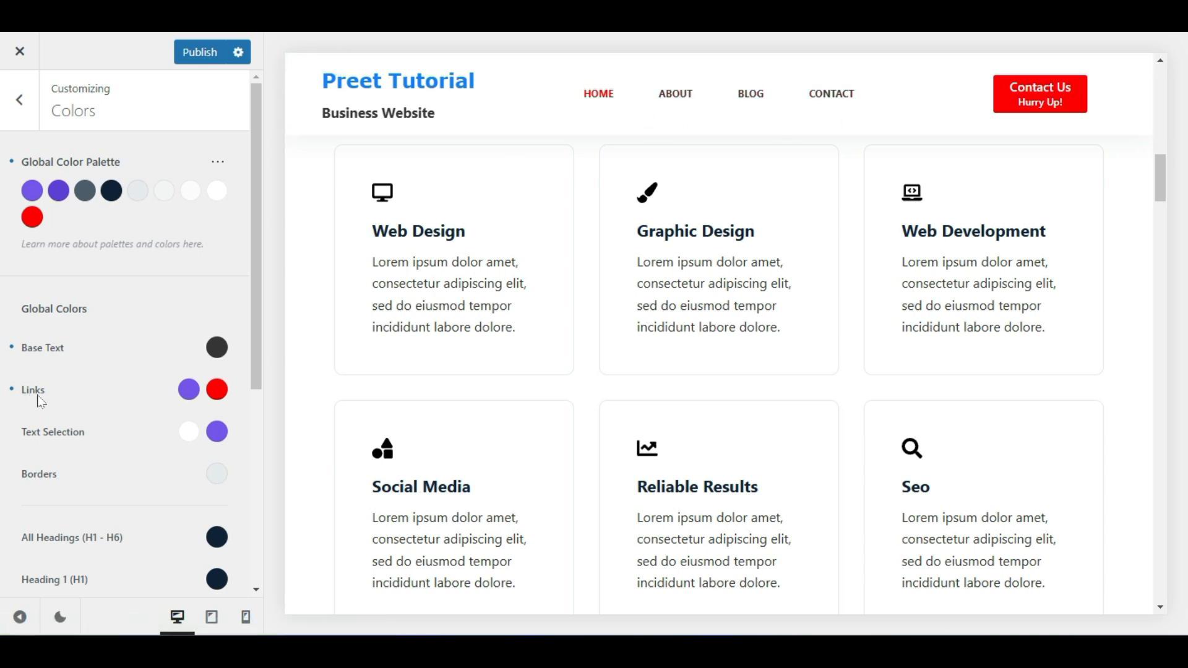
Change the normal Links colour to grey #6f6f6f
left_click(185, 390)
left_click_drag(62, 354, 18, 360)
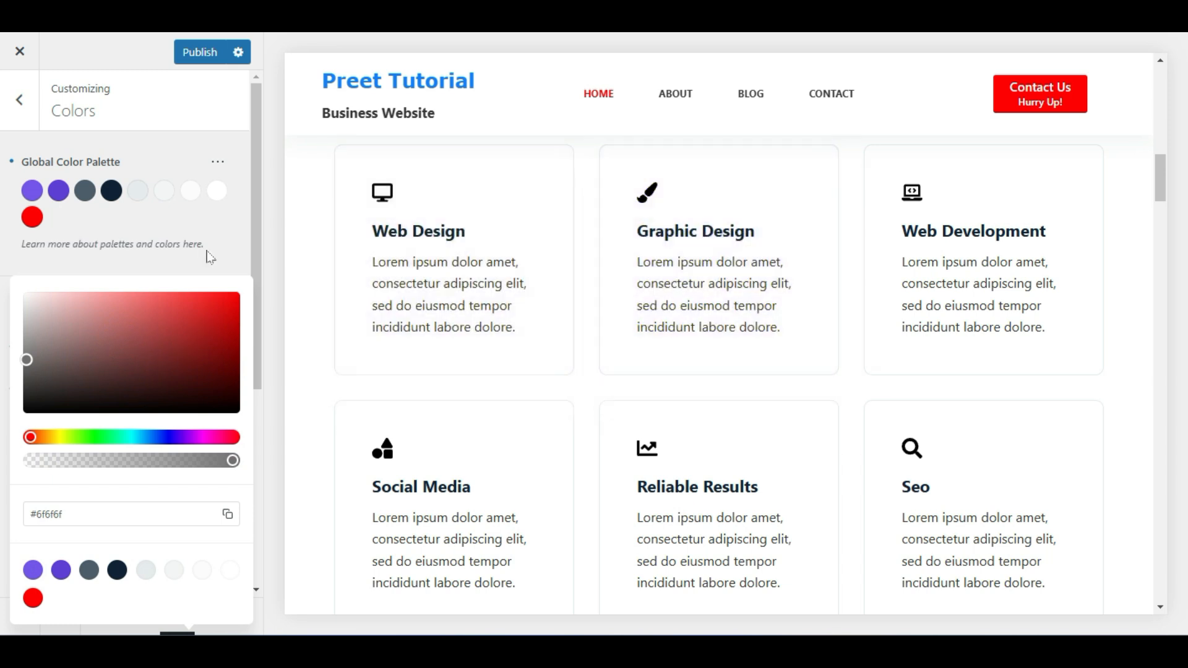
left_click(177, 263)
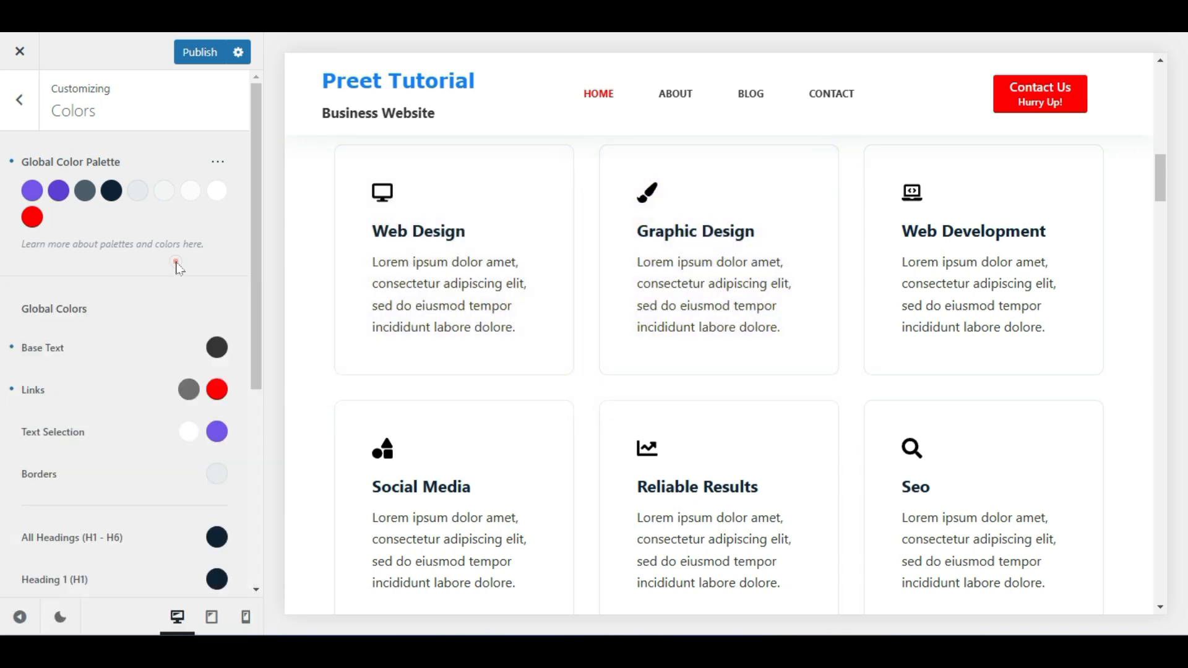
left_click(189, 389)
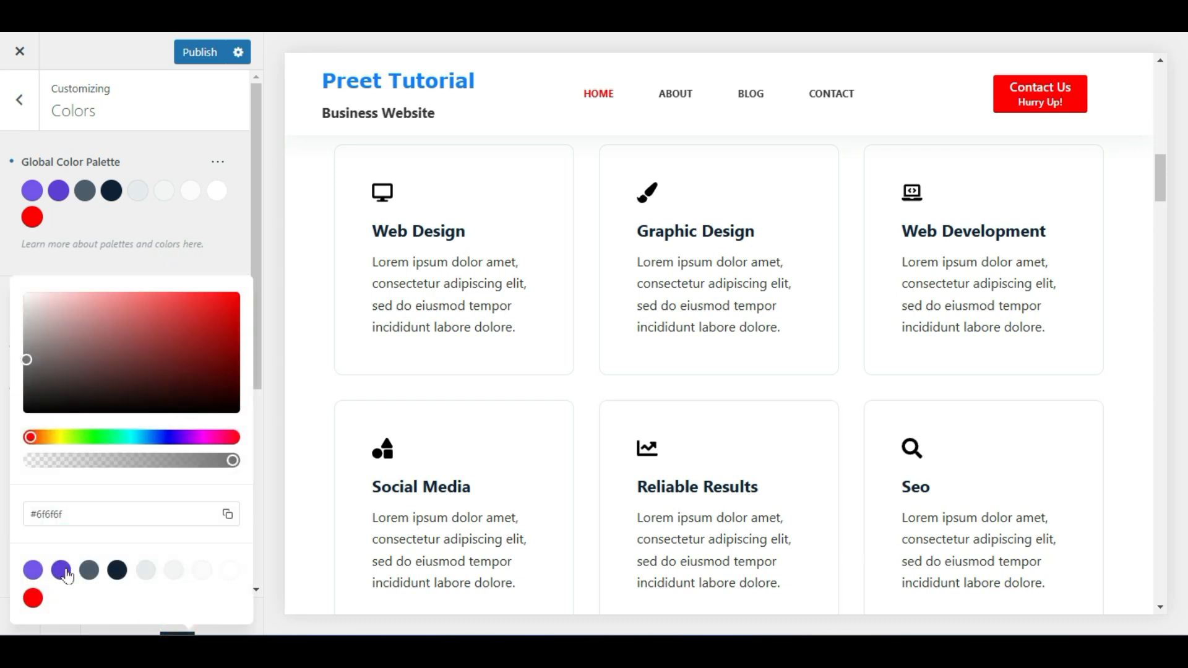
left_click(136, 242)
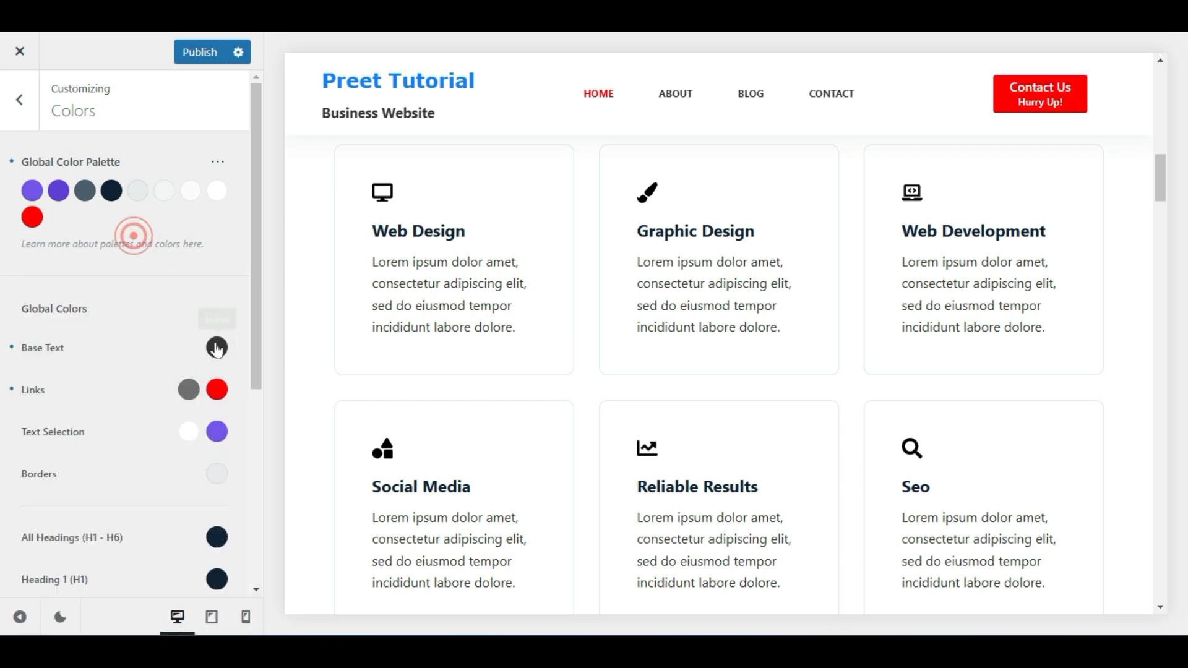
Set the Text Selection colour to red #cd2525 and publish the colour changes
scroll(186, 477, "down", 1)
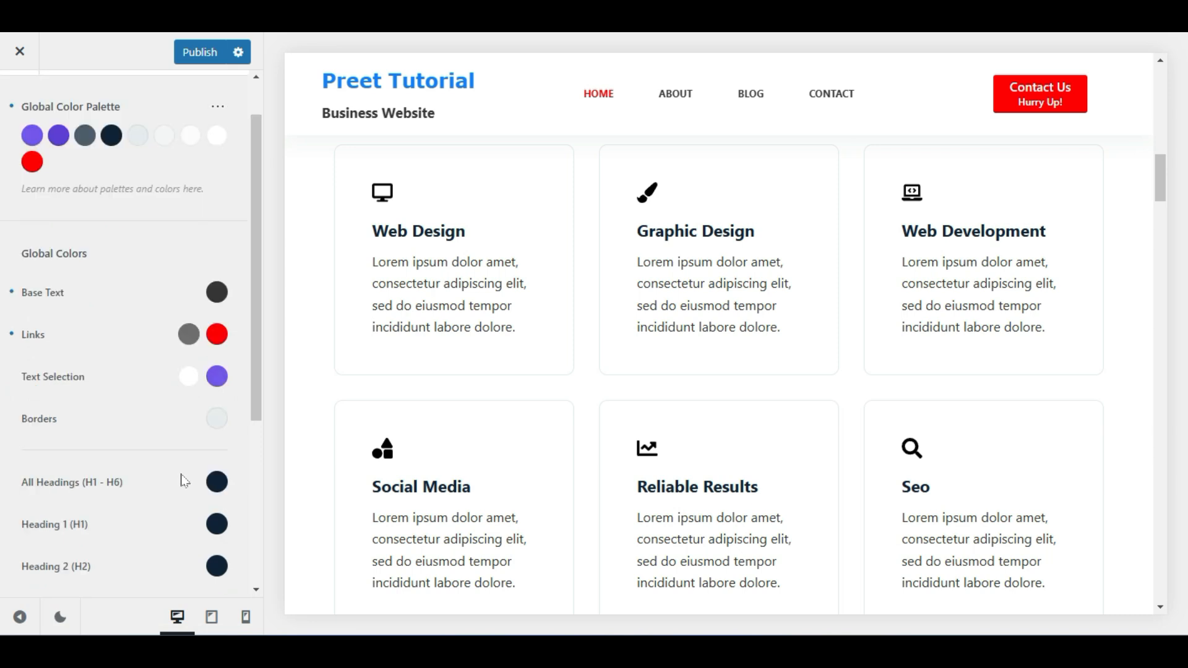
left_click(189, 376)
left_click_drag(180, 379, 199, 315)
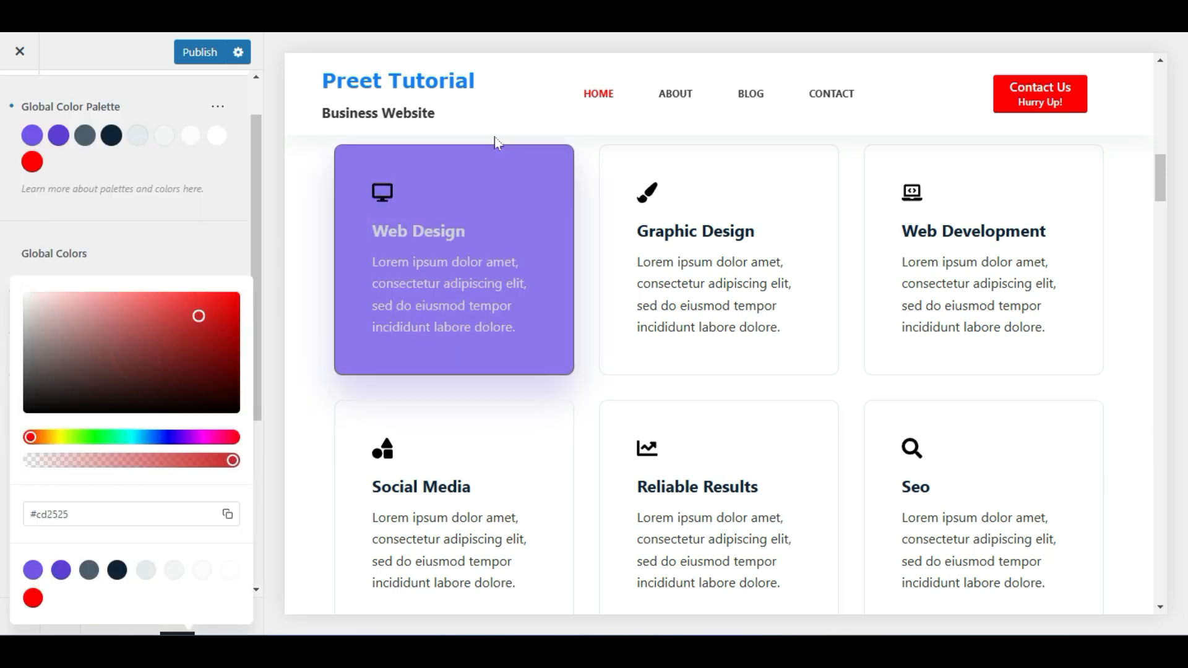
scroll(575, 302, "up", 10)
left_click(104, 264)
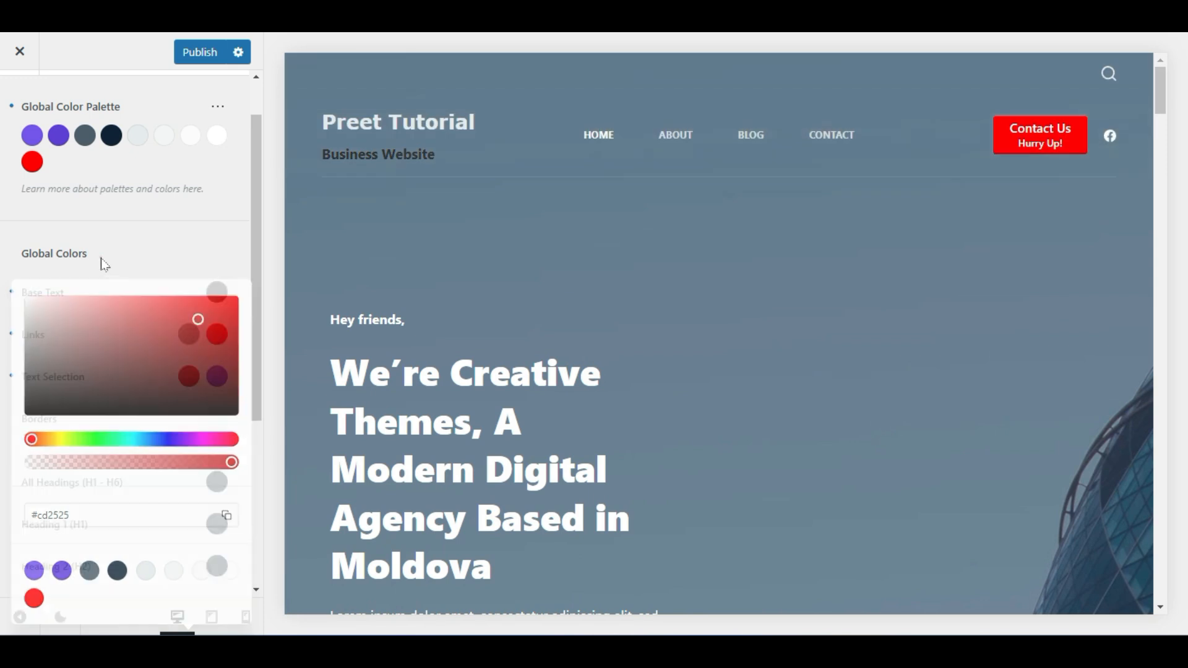
scroll(178, 433, "down", 4)
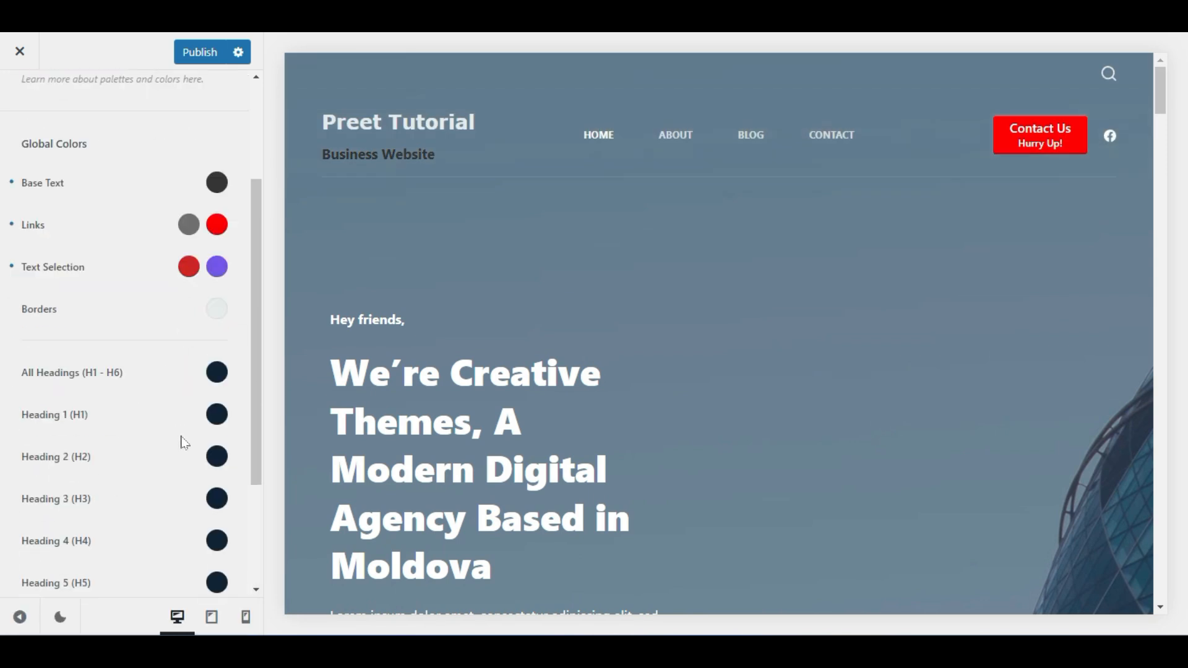
scroll(182, 447, "up", 4)
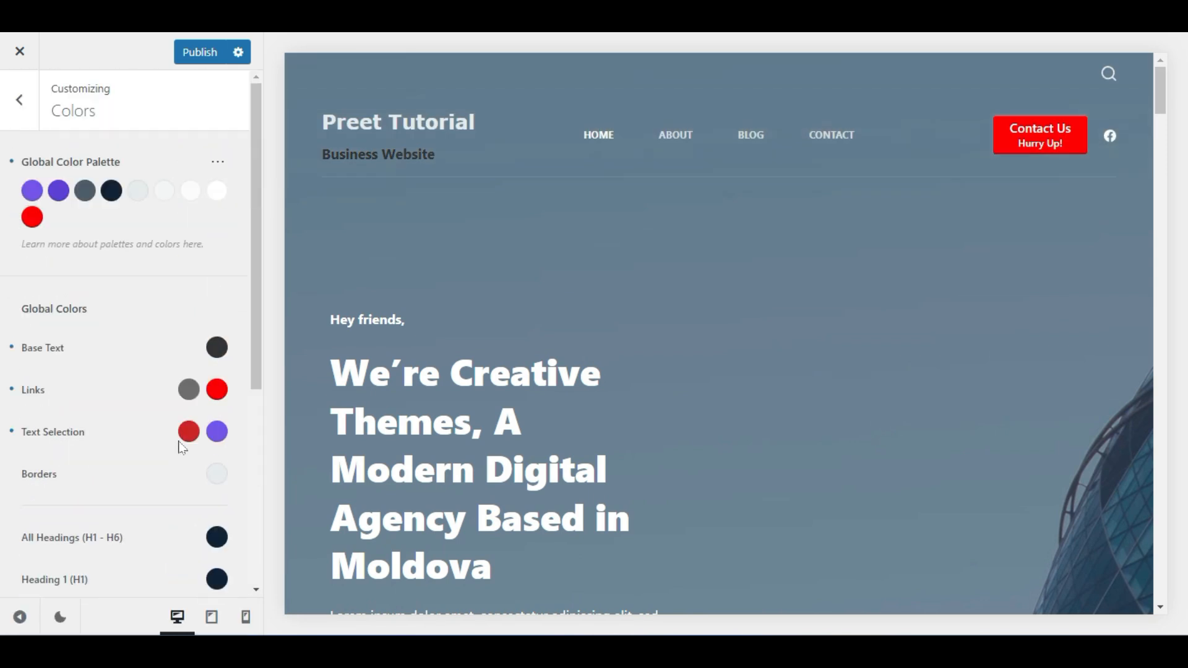
scroll(709, 274, "down", 10)
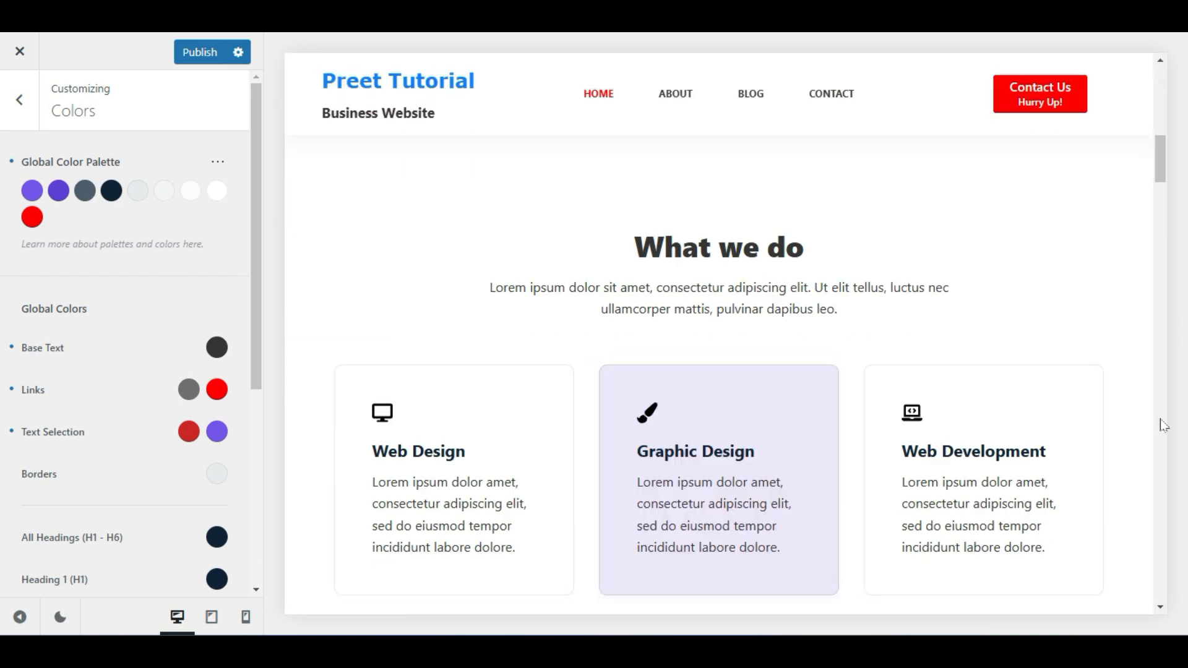
scroll(724, 419, "up", 8)
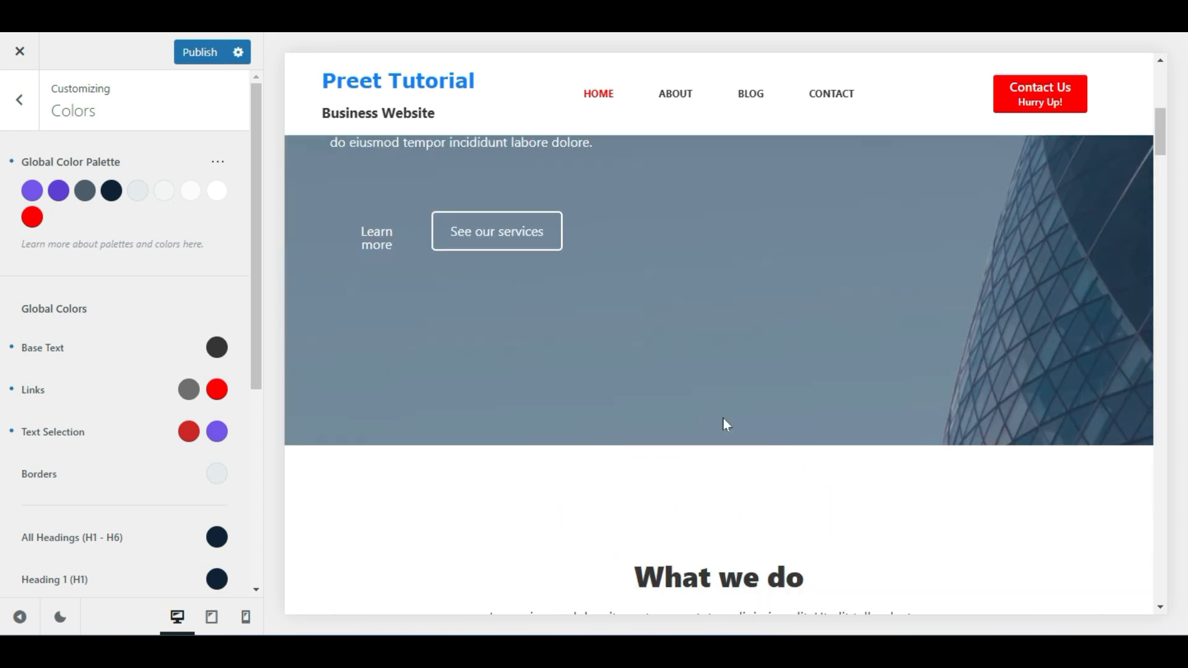
scroll(725, 421, "down", 5)
scroll(726, 424, "down", 4)
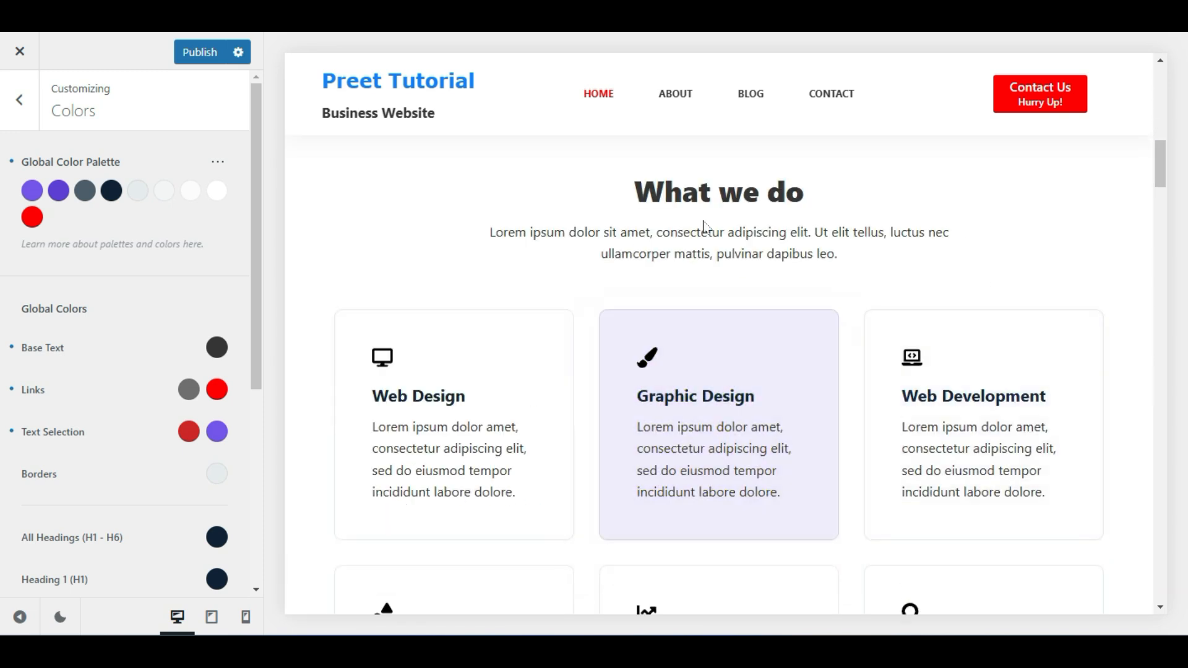
scroll(451, 279, "down", 3)
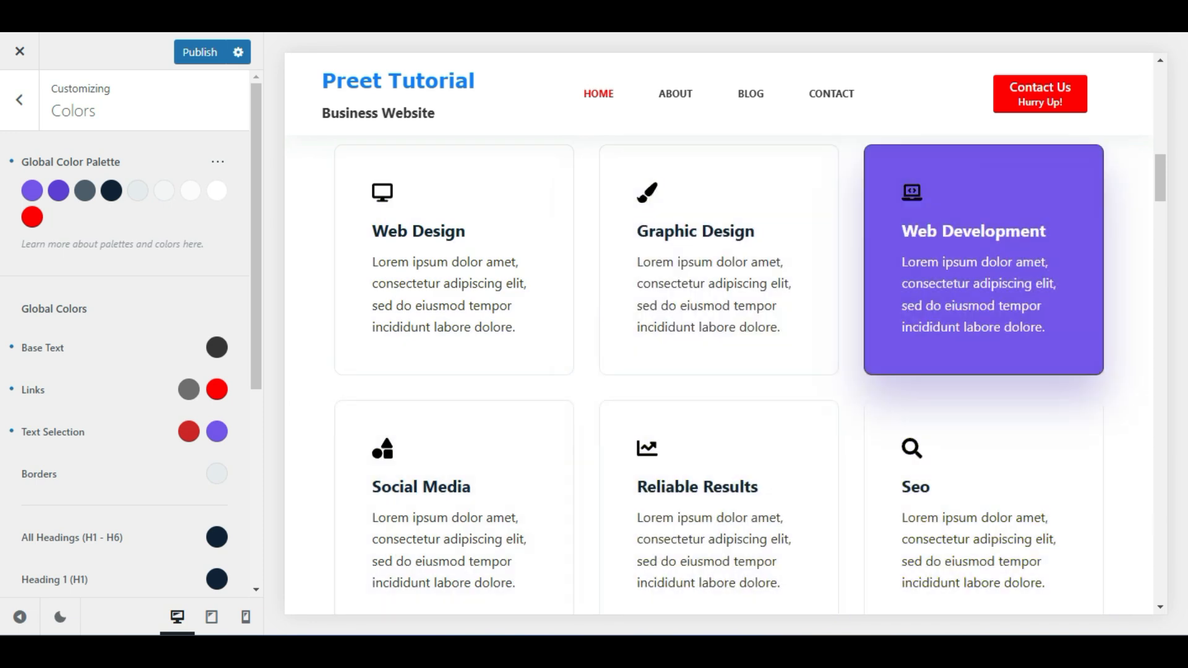
left_click(199, 53)
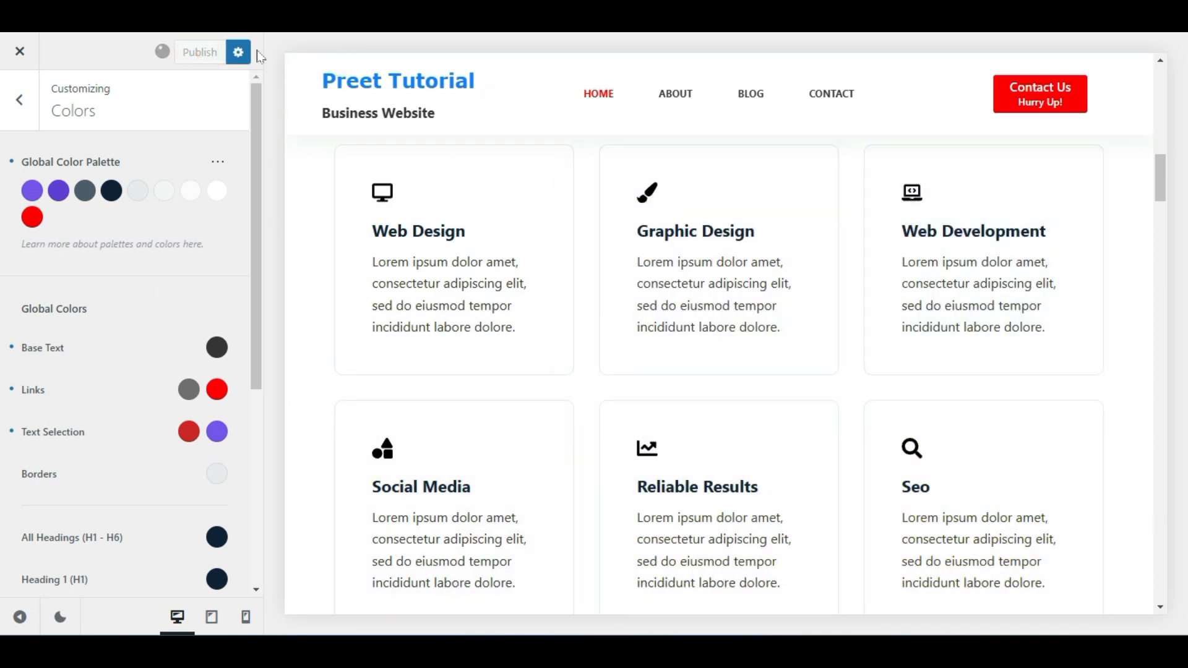
Leave the Colors panel for the Customizer's General Options list and scroll through it
left_click(8, 113)
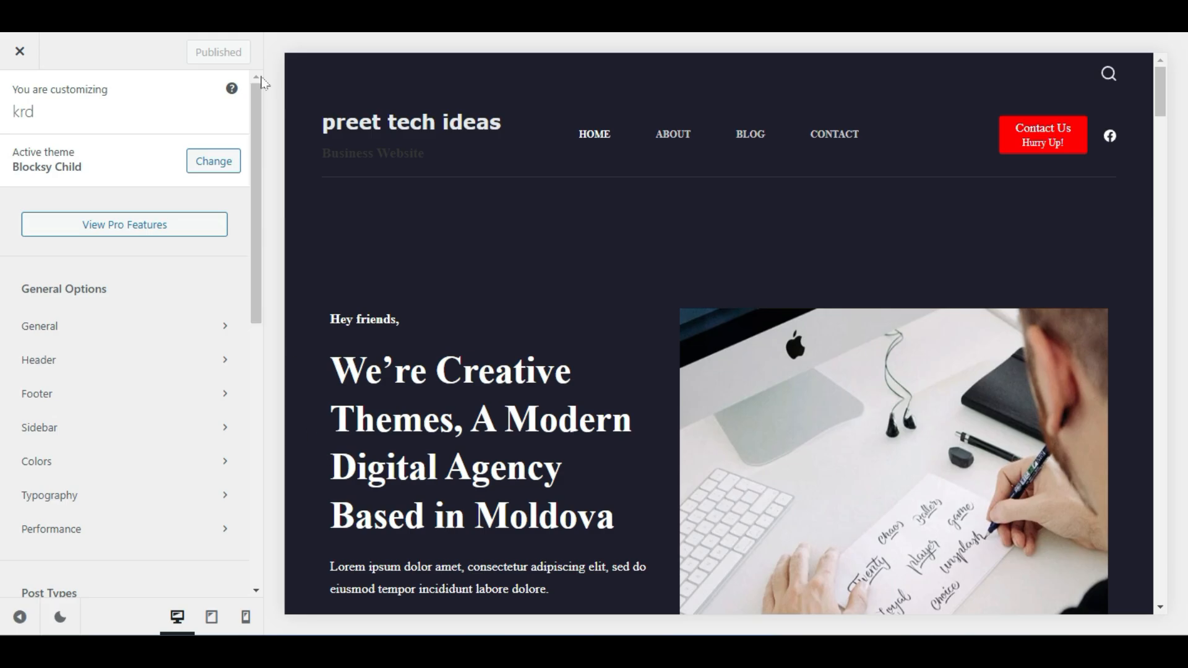
scroll(306, 162, "down", 9)
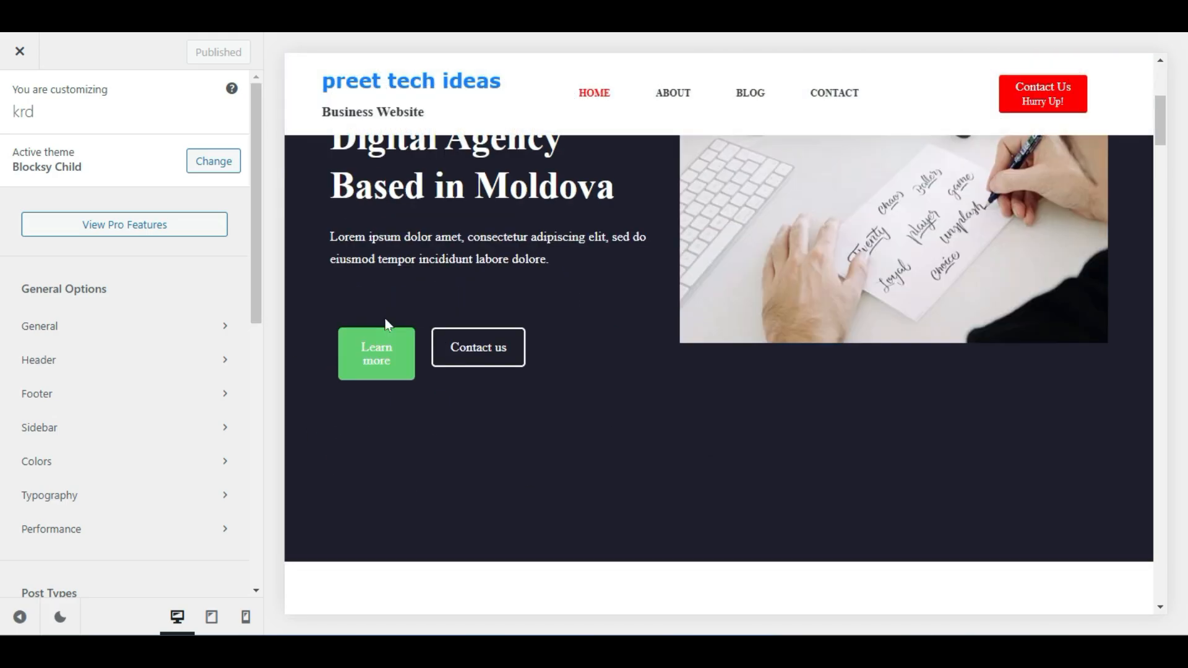
scroll(585, 432, "down", 3)
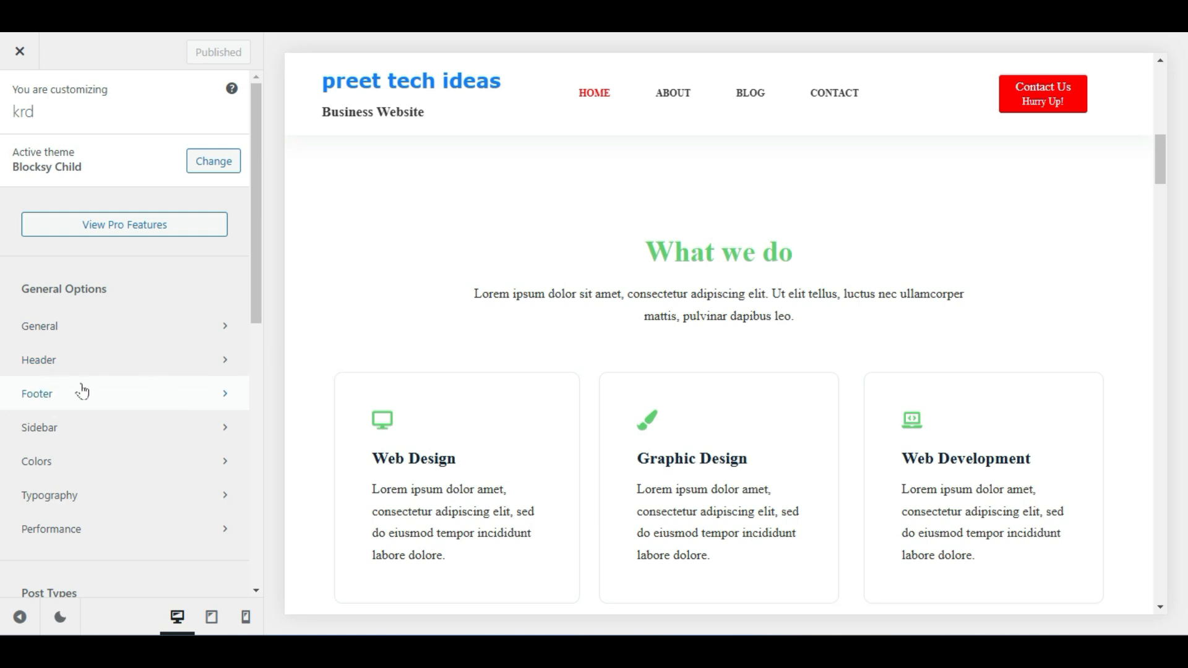
Open the footer builder and select its Copyright element
left_click(146, 391)
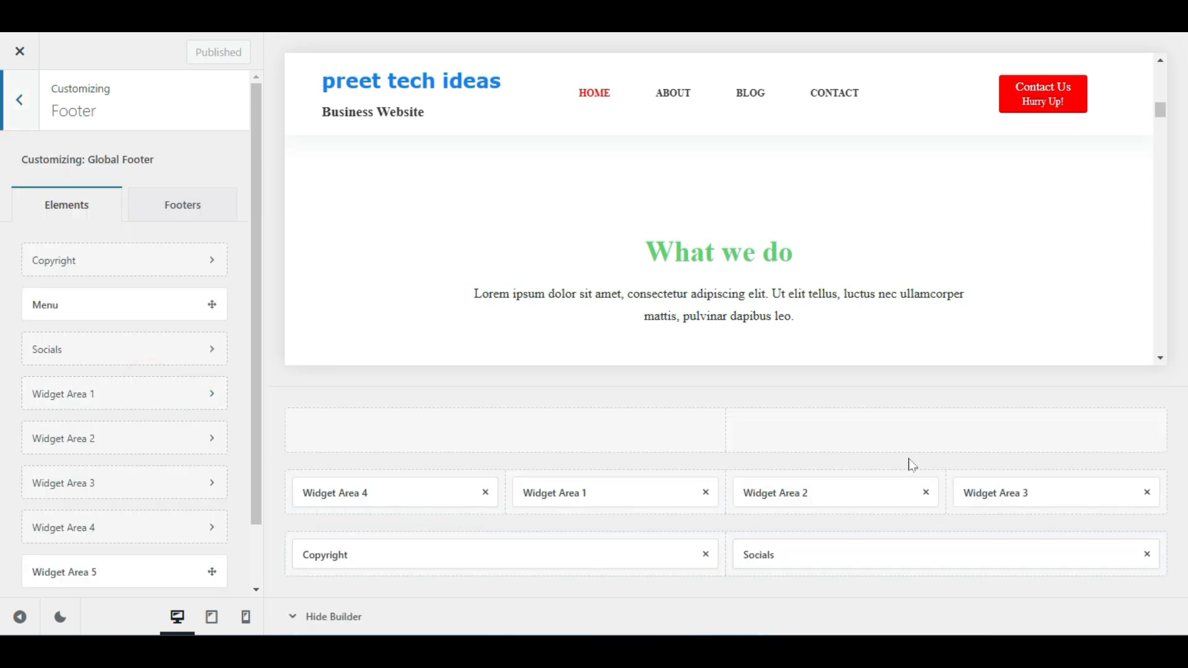
mouse_move(1160, 109)
left_mouse_down()
mouse_move(1182, 349)
mouse_move(1185, 613)
left_mouse_up()
scroll(511, 309, "up", 5)
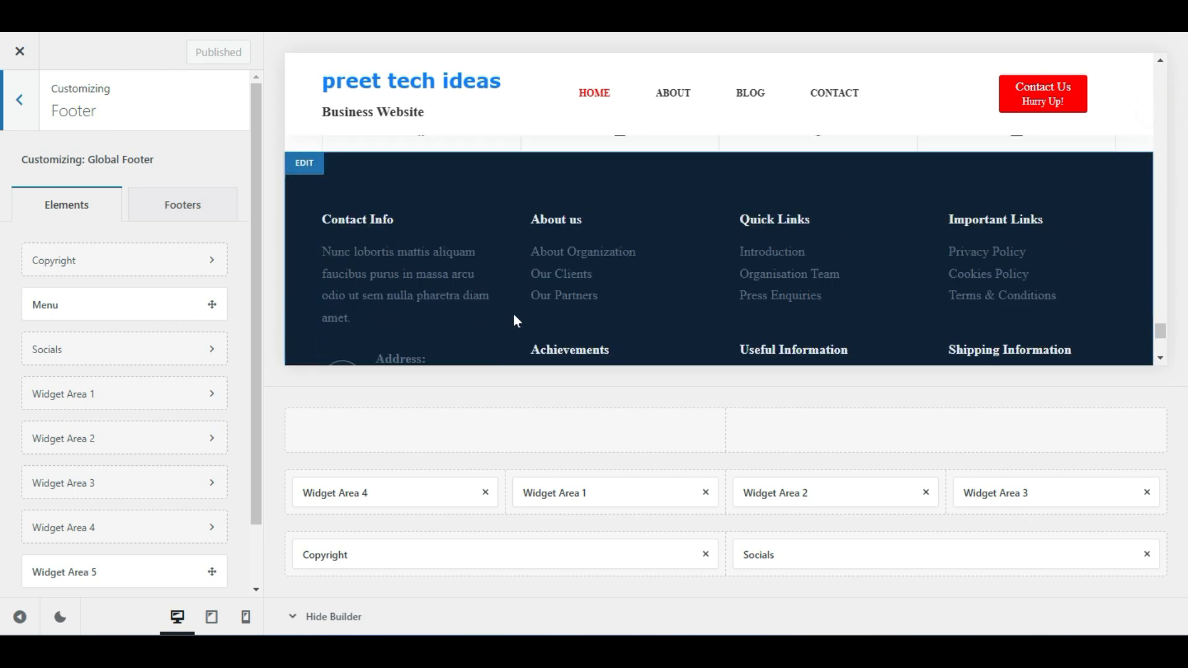
scroll(517, 315, "down", 1)
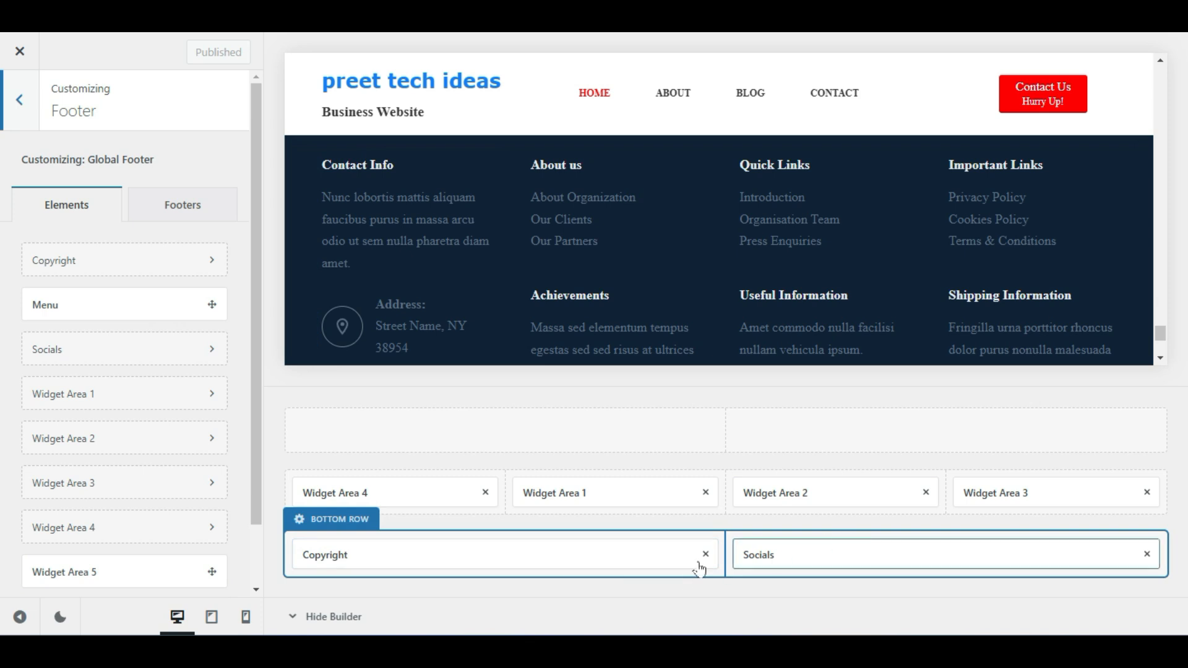
scroll(648, 317, "down", 2)
scroll(647, 318, "down", 2)
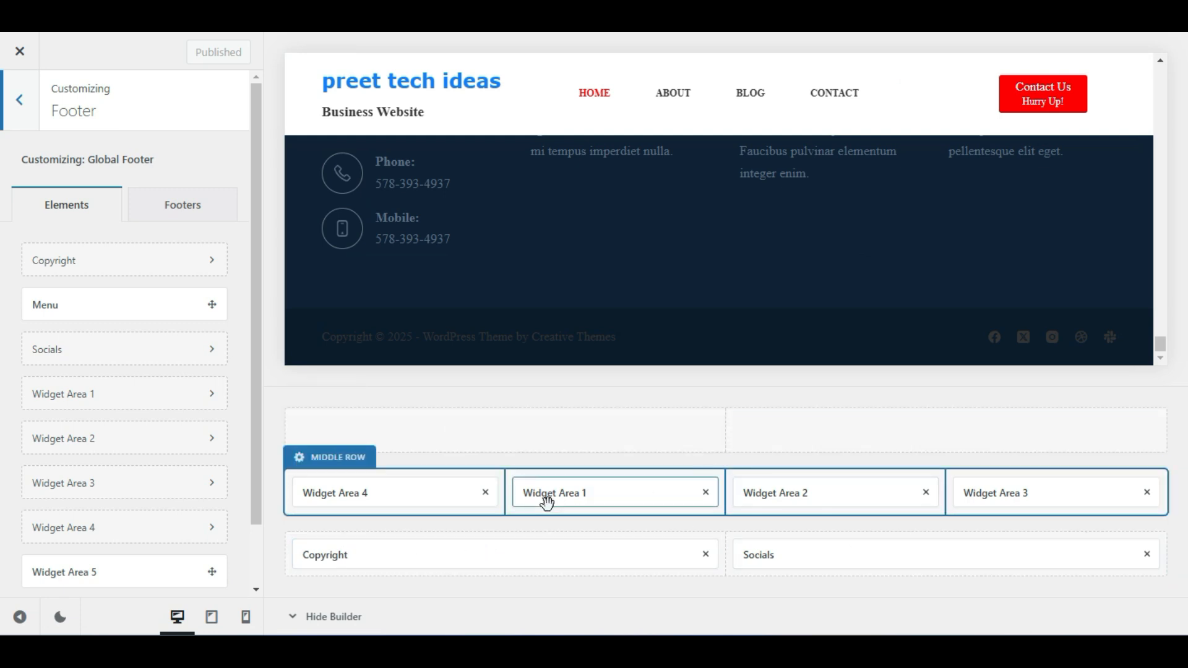
left_click(444, 558)
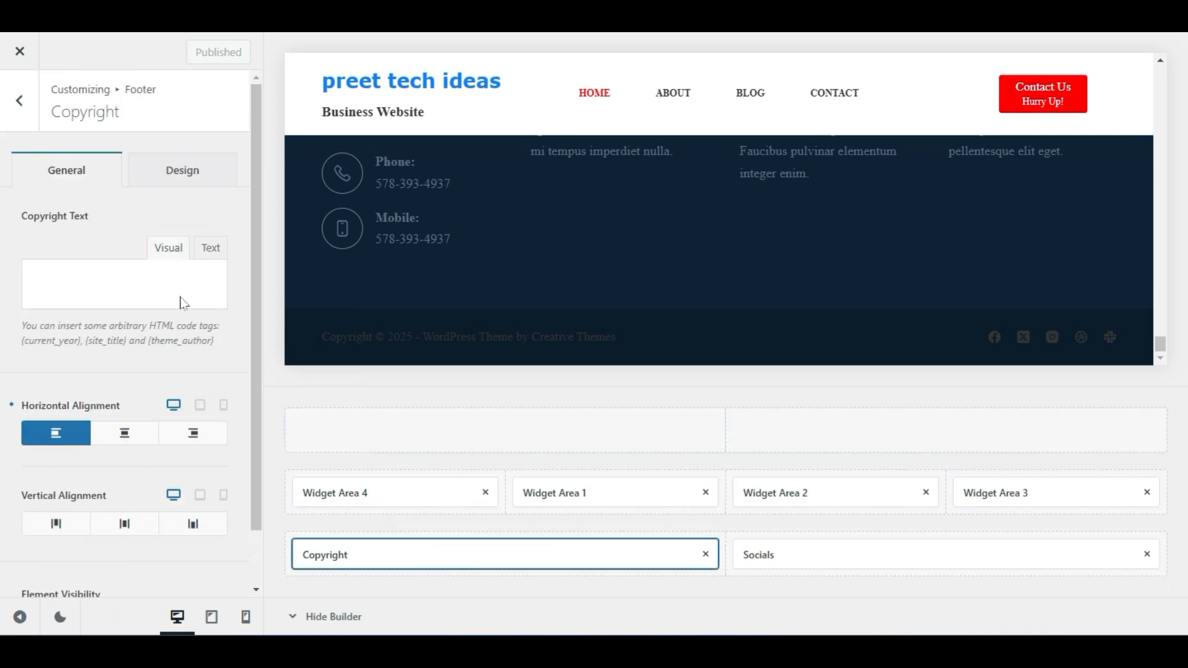
Inspect the Copyright Text field by selecting its text
left_click_drag(151, 347, 30, 315)
left_click(108, 375)
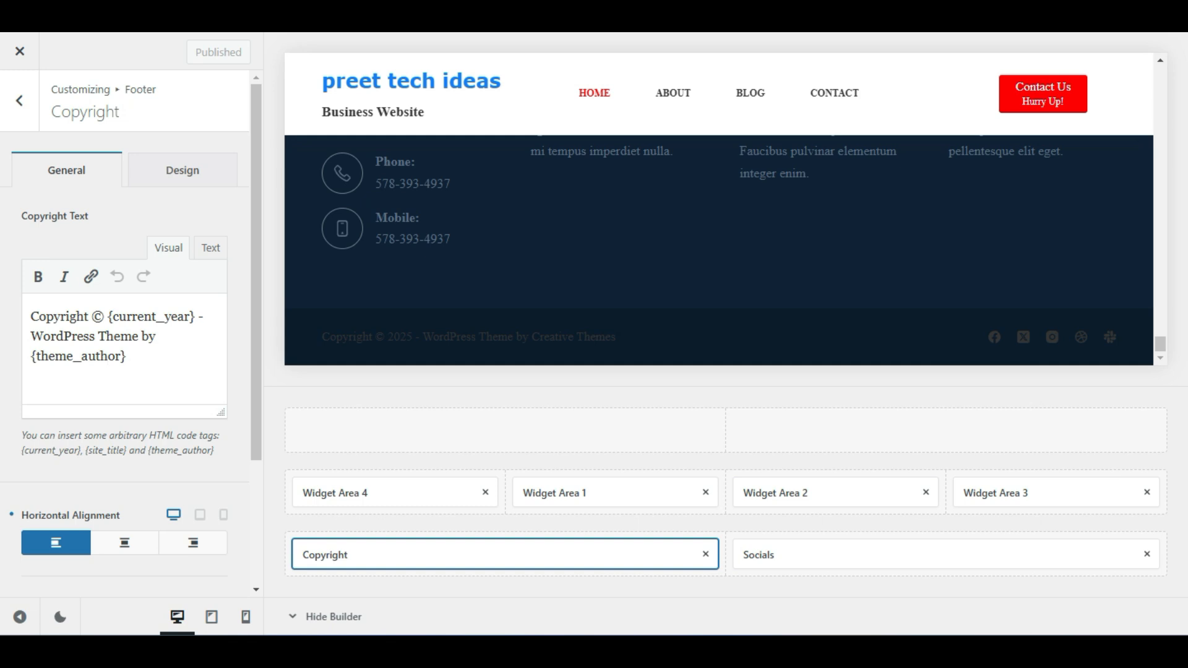
scroll(126, 455, "down", 3)
scroll(128, 459, "up", 3)
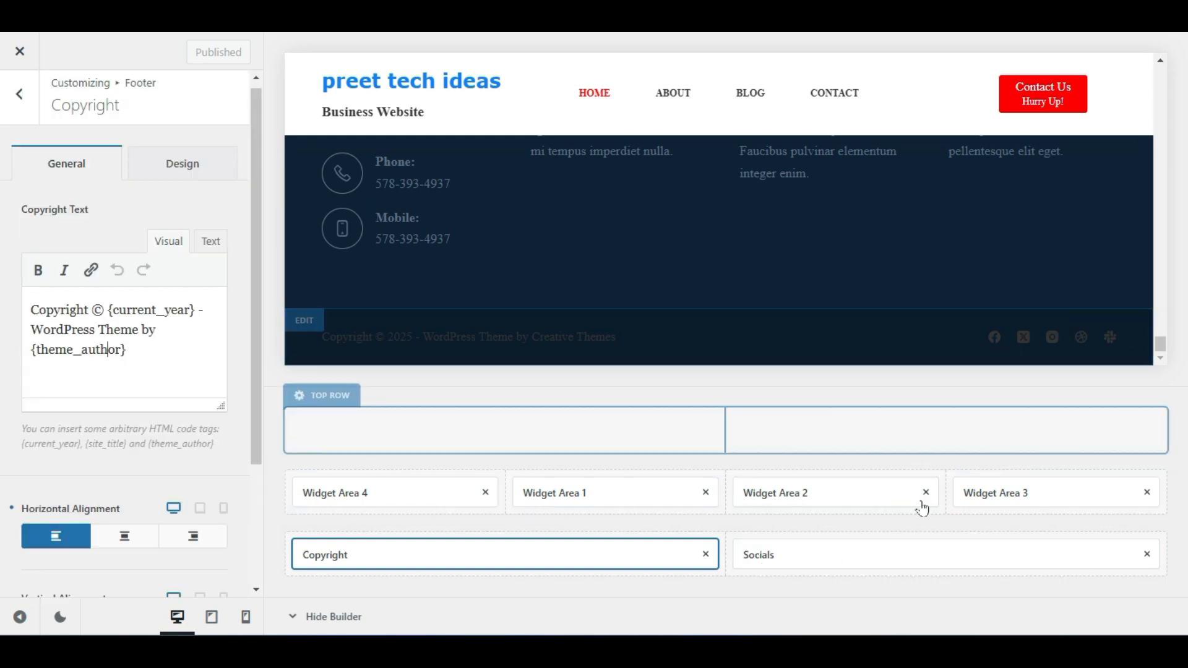
View the Socials settings, then open Widget Area 4 from the Contact Info widget
left_click(904, 557)
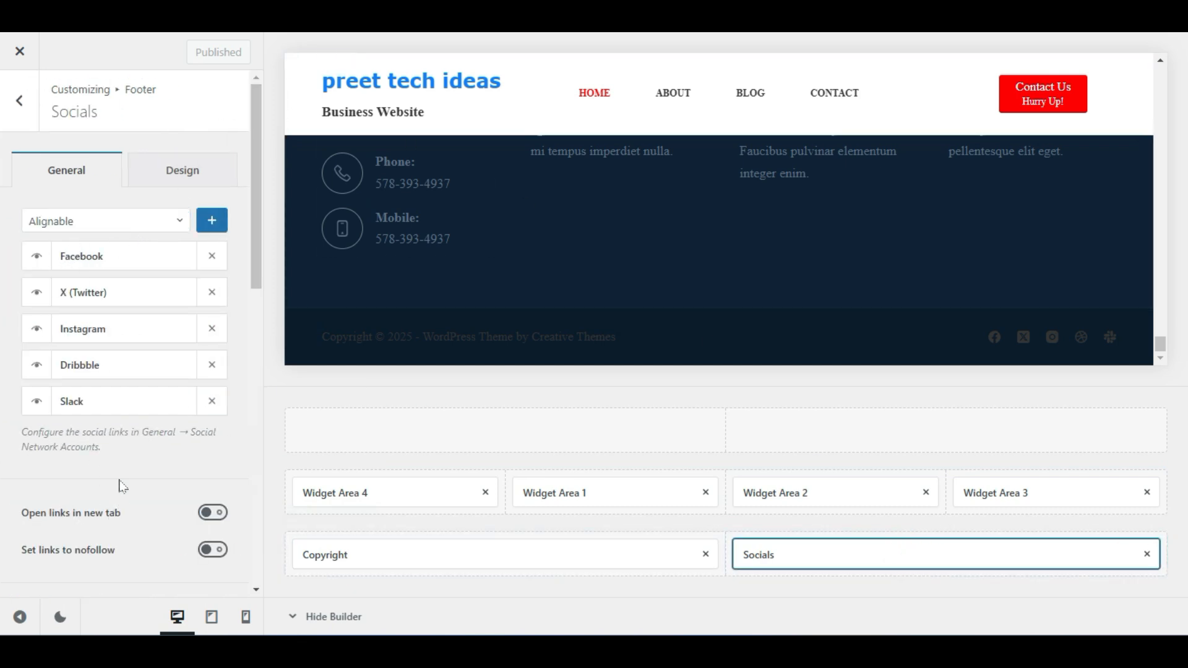
scroll(122, 487, "down", 5)
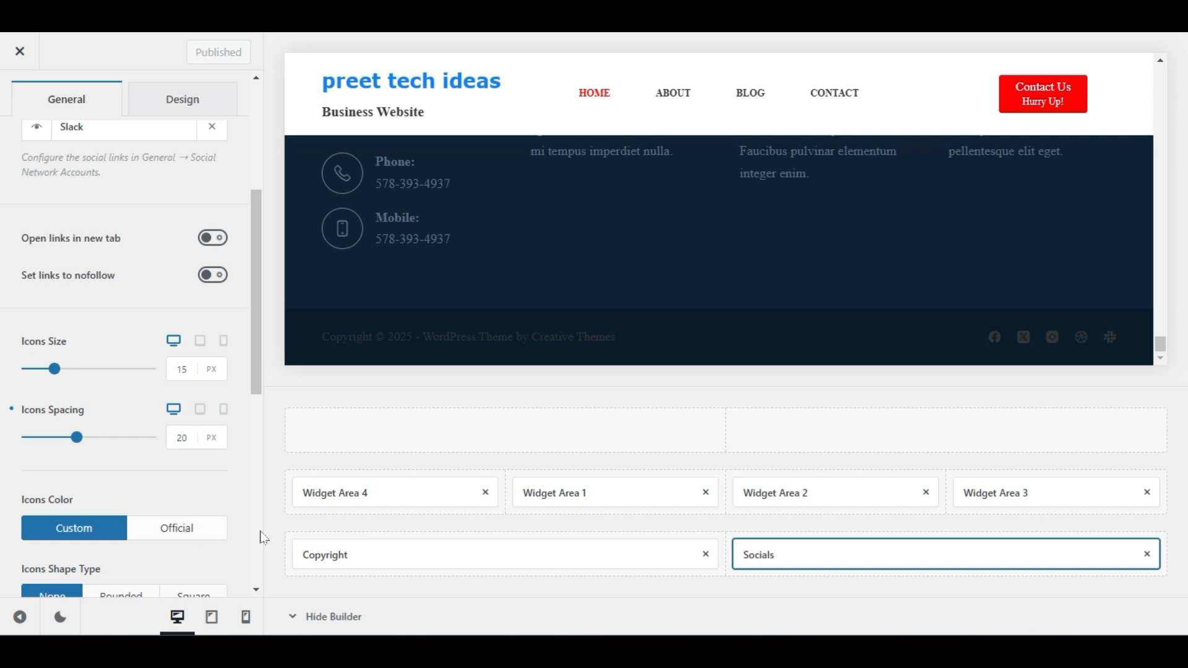
scroll(475, 296, "up", 5)
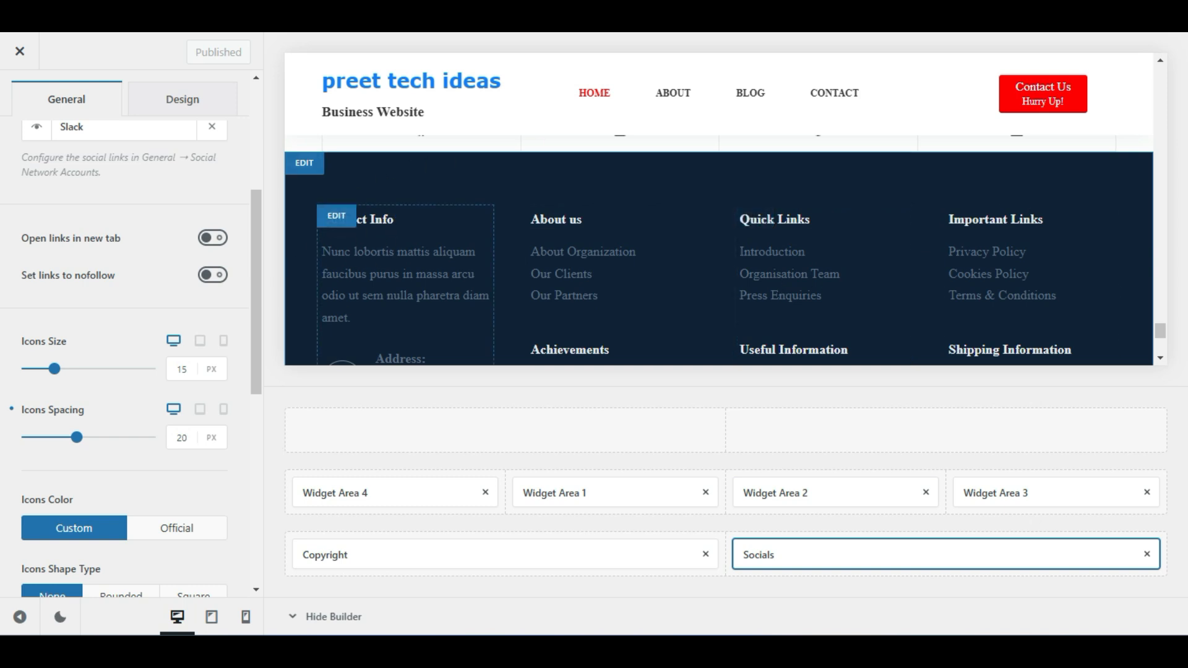
left_click(336, 218)
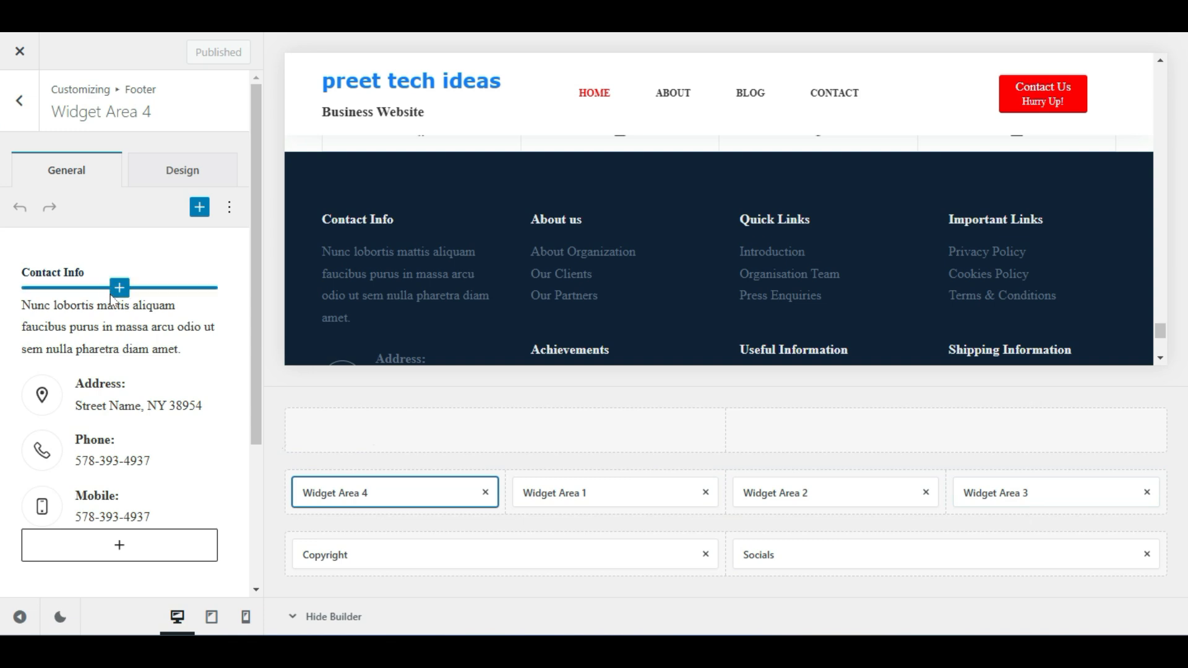
Select and inspect the Contact Info description paragraph text
left_click(117, 318)
left_click(132, 321)
left_click_drag(179, 347, 15, 305)
left_click(100, 336)
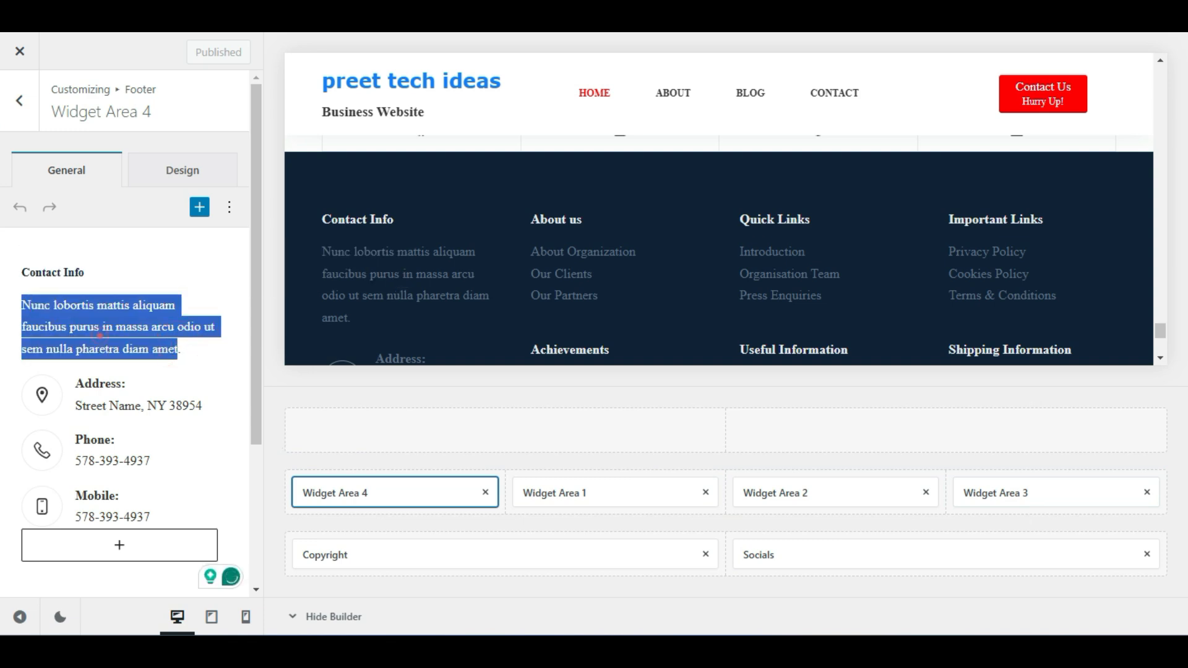
left_click_drag(185, 347, 46, 306)
left_click(55, 329)
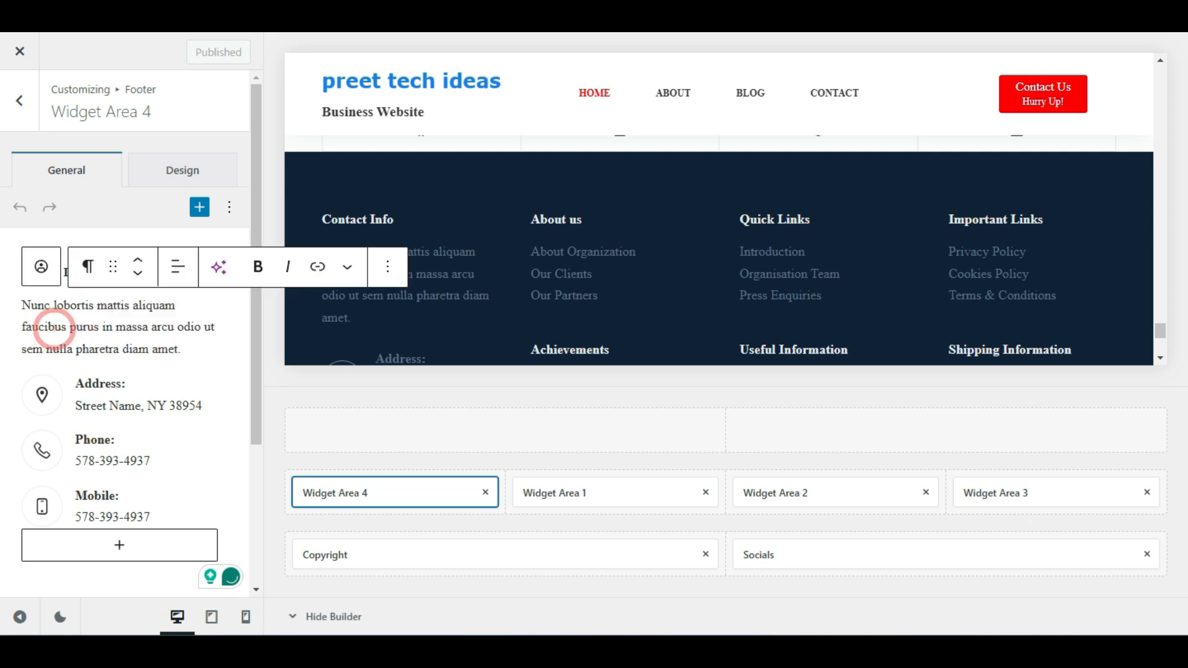
left_click(135, 318)
left_click(171, 317)
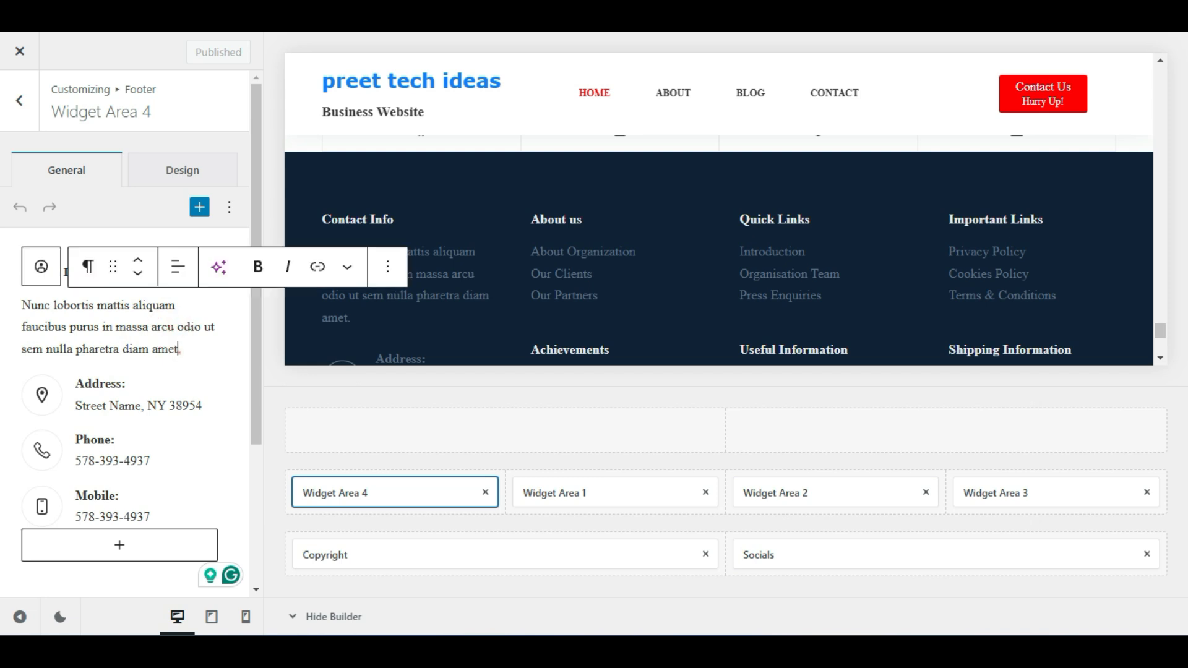
left_click_drag(178, 349, 22, 305)
left_click(70, 326)
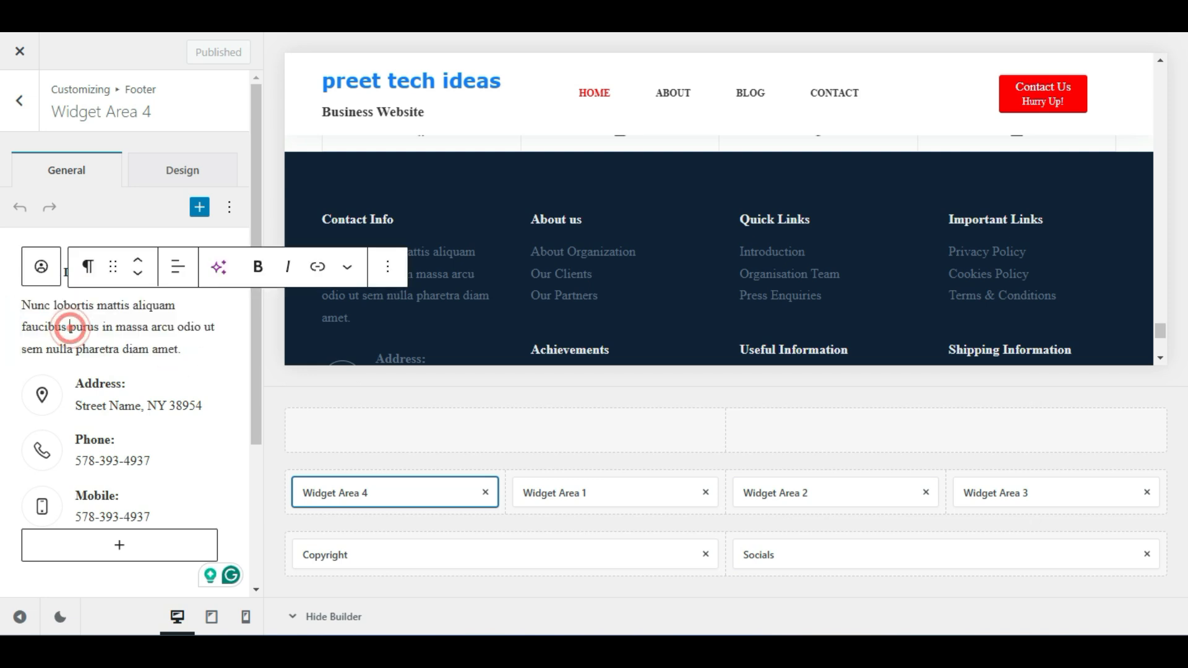
Check the address, phone and mobile block, then open Widget Area 1
left_click(157, 407)
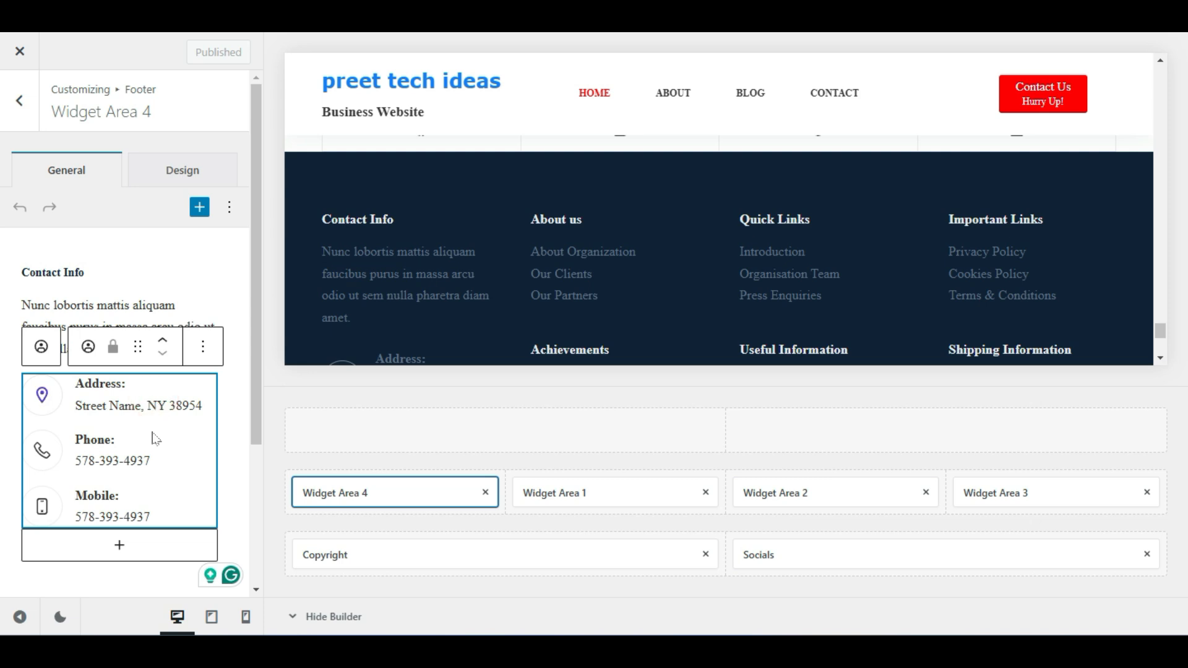
double_click(178, 406)
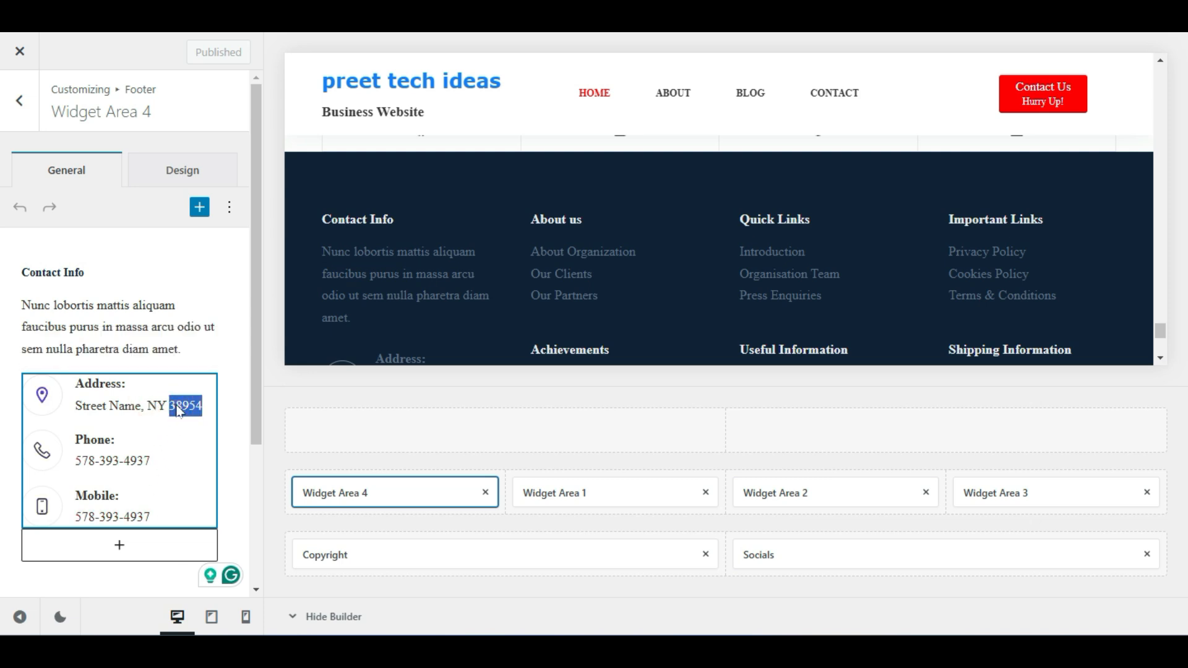
left_click(178, 407)
left_click(597, 493)
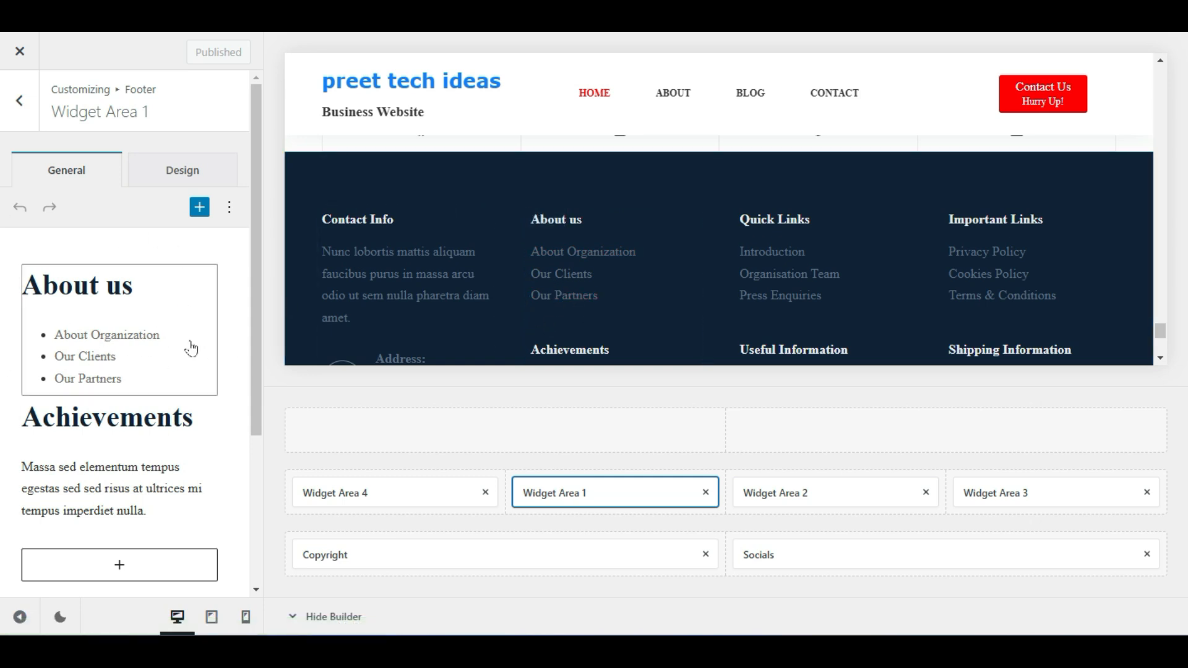
Open the About us text widget and look over its list links
left_click(162, 354)
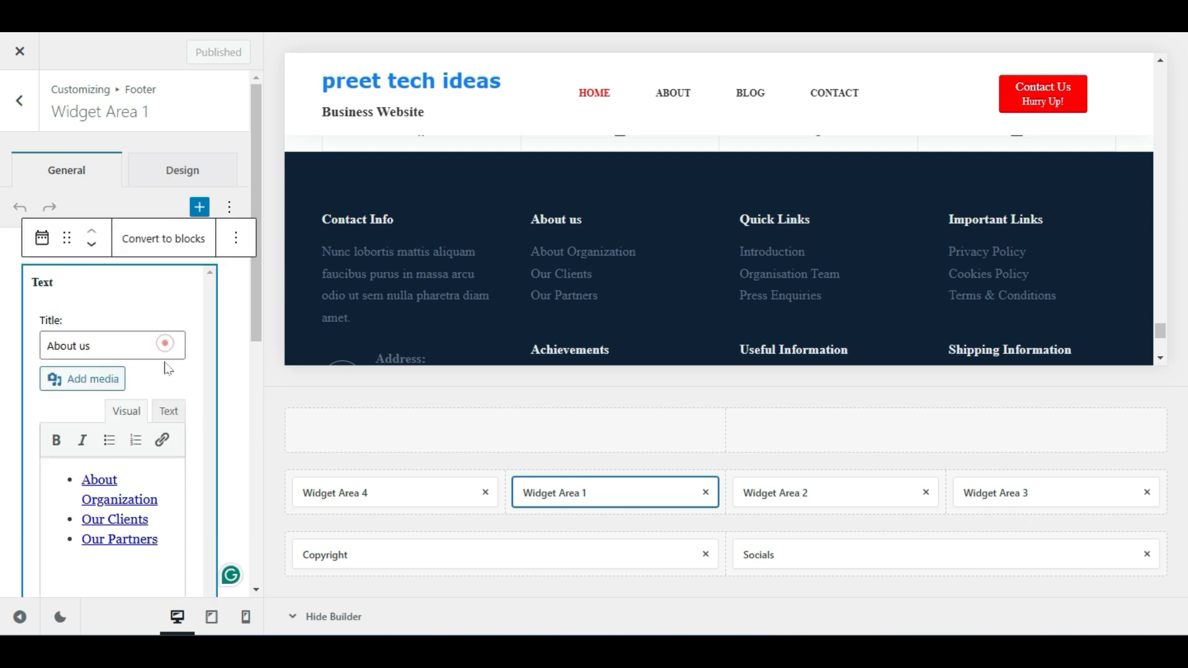
scroll(62, 327, "down", 2)
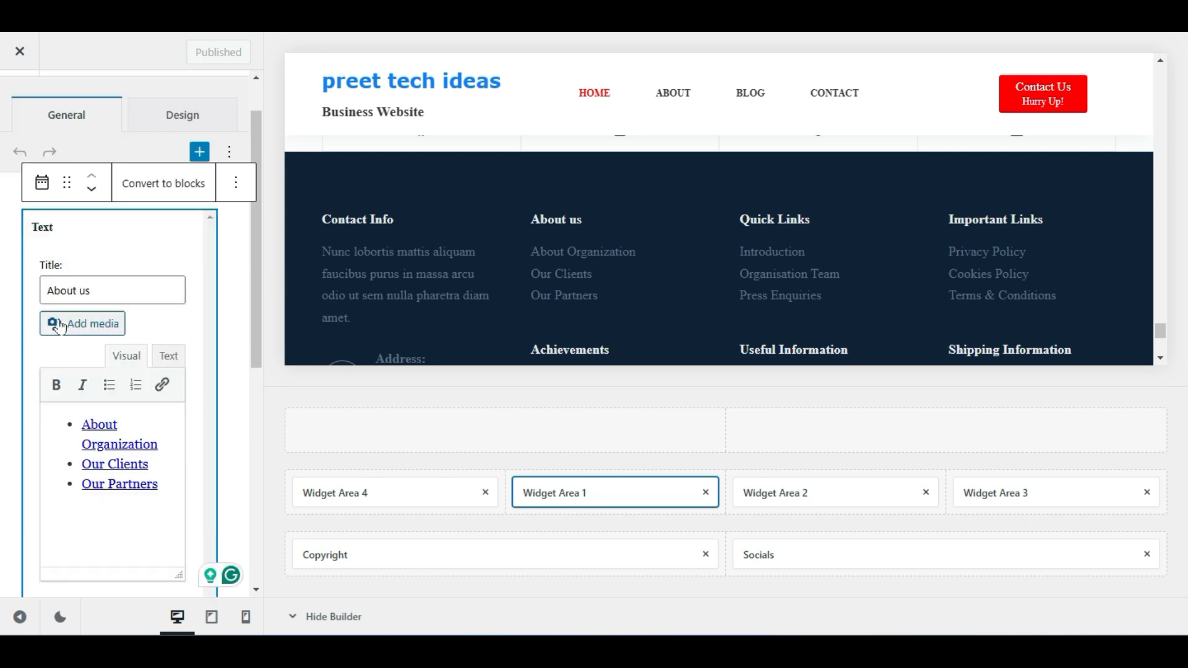
scroll(62, 326, "down", 2)
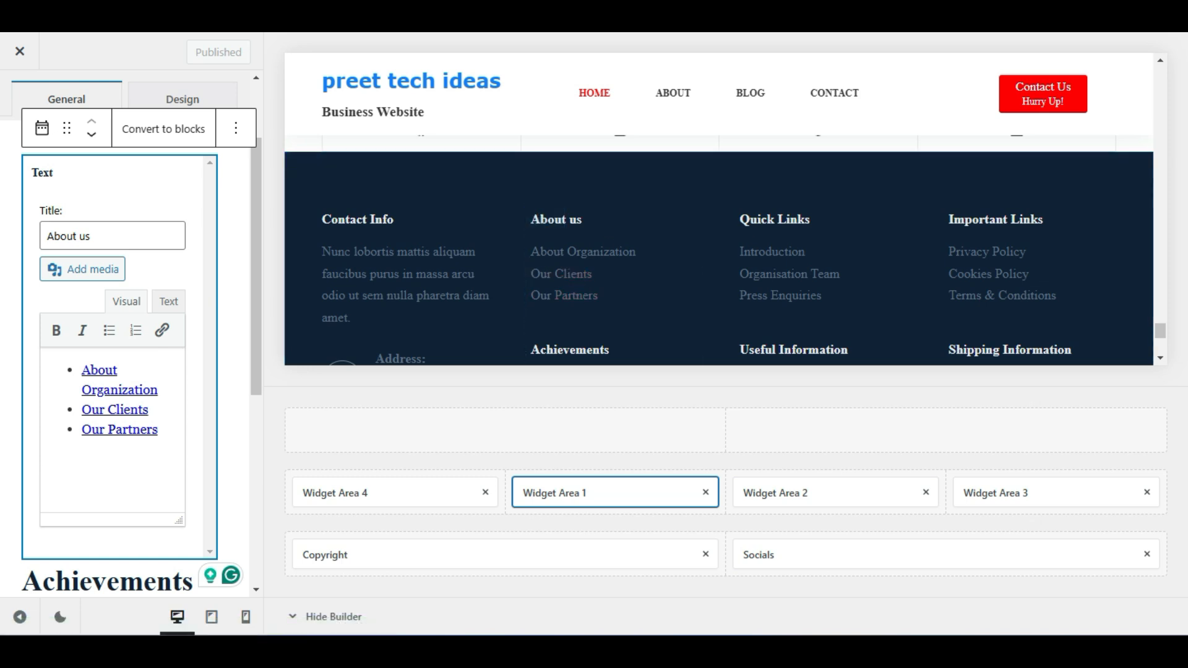
left_click(158, 430)
left_click(171, 456)
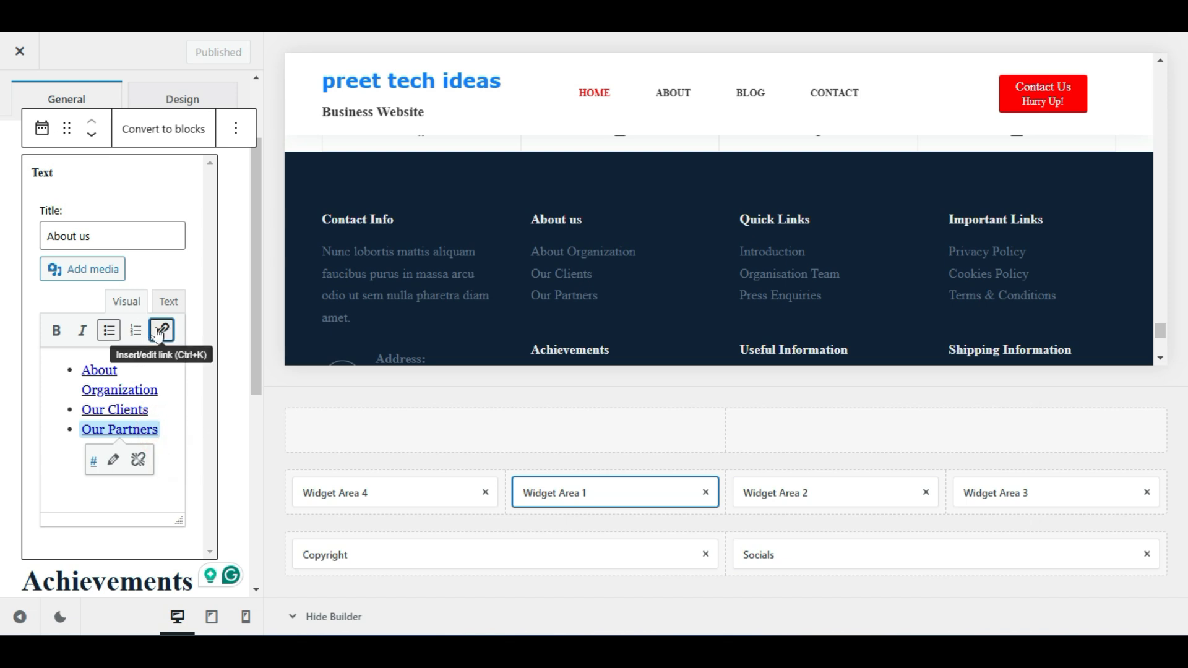
Replace the first list item 'About Organization' with 'About Us' and select it
triple_click(110, 373)
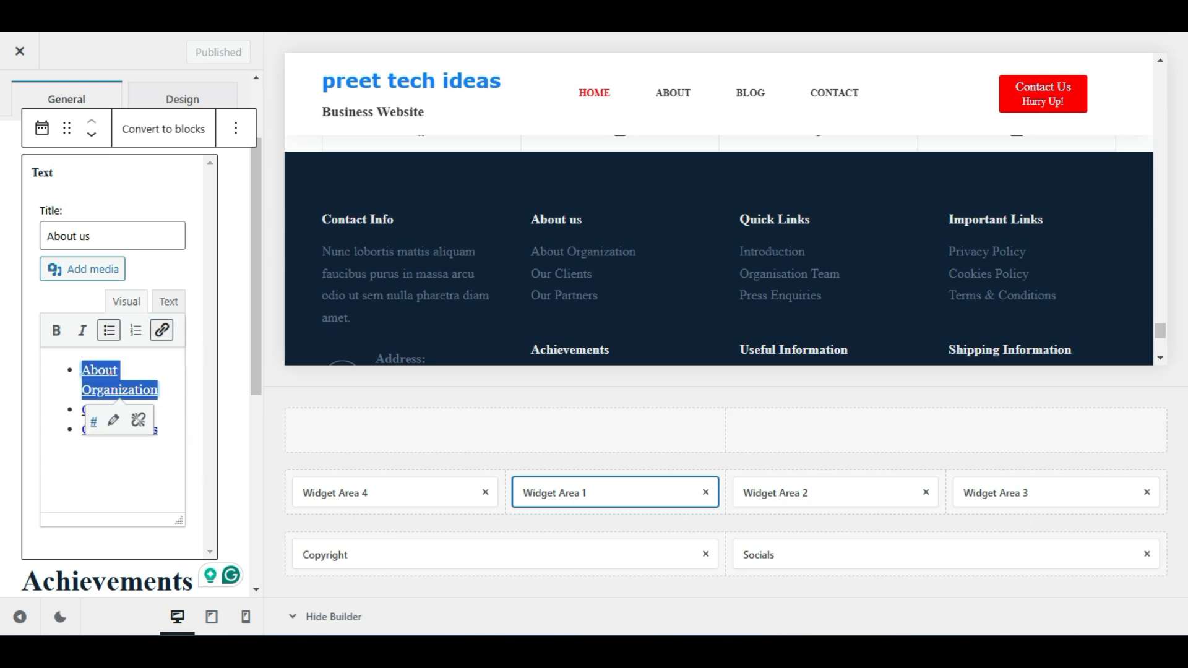
double_click(110, 373)
left_click(165, 391)
triple_click(164, 389)
type("A")
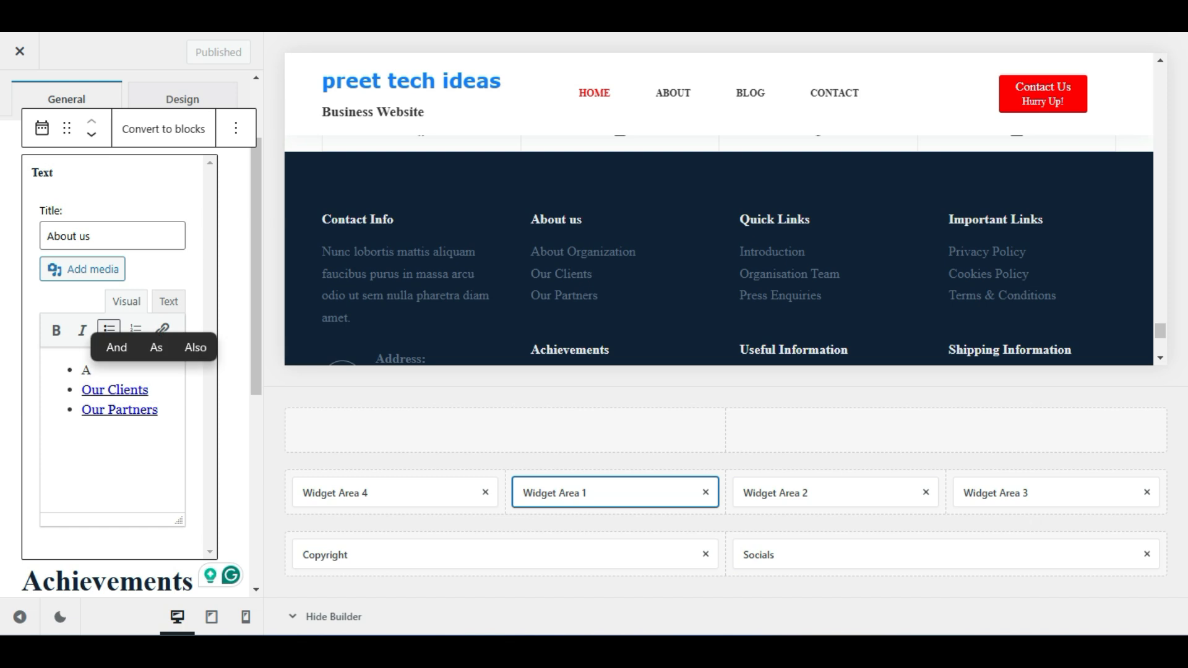
type("bou")
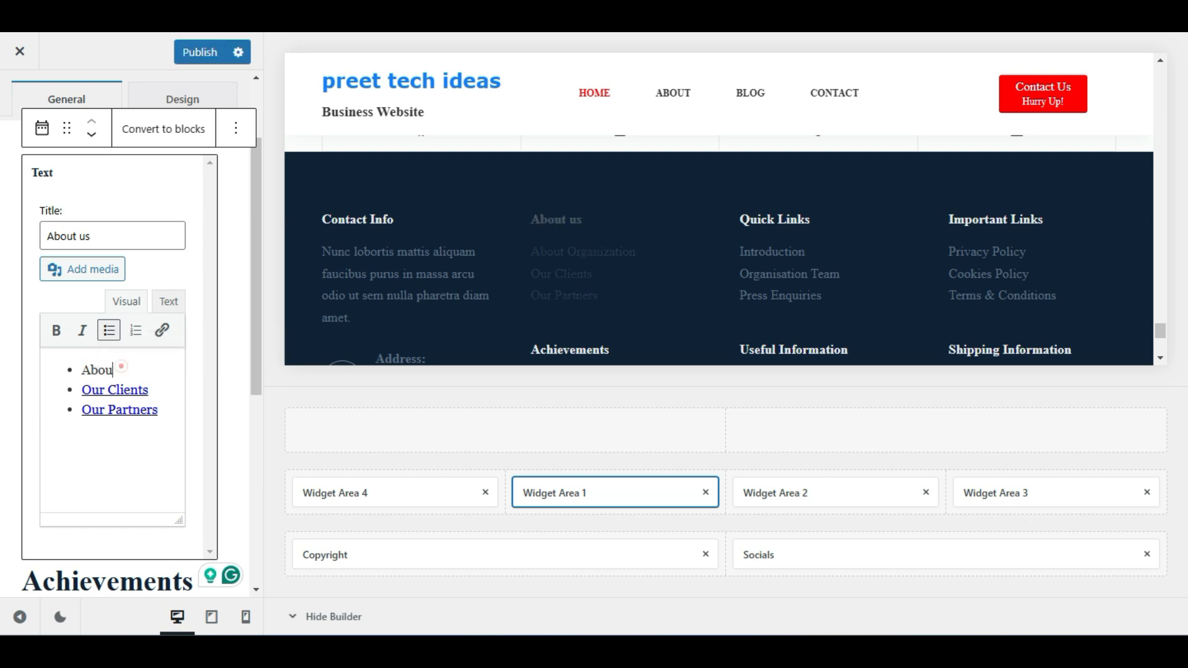
type("t Us")
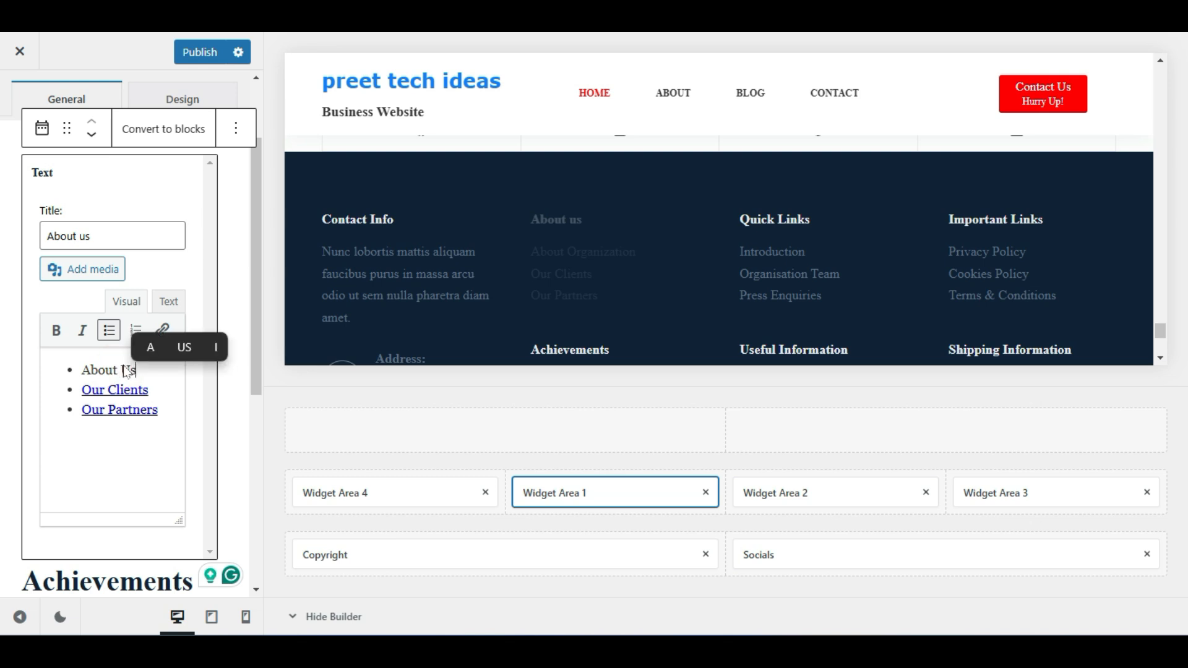
left_click(107, 366)
left_click(149, 364)
left_click_drag(149, 365, 81, 369)
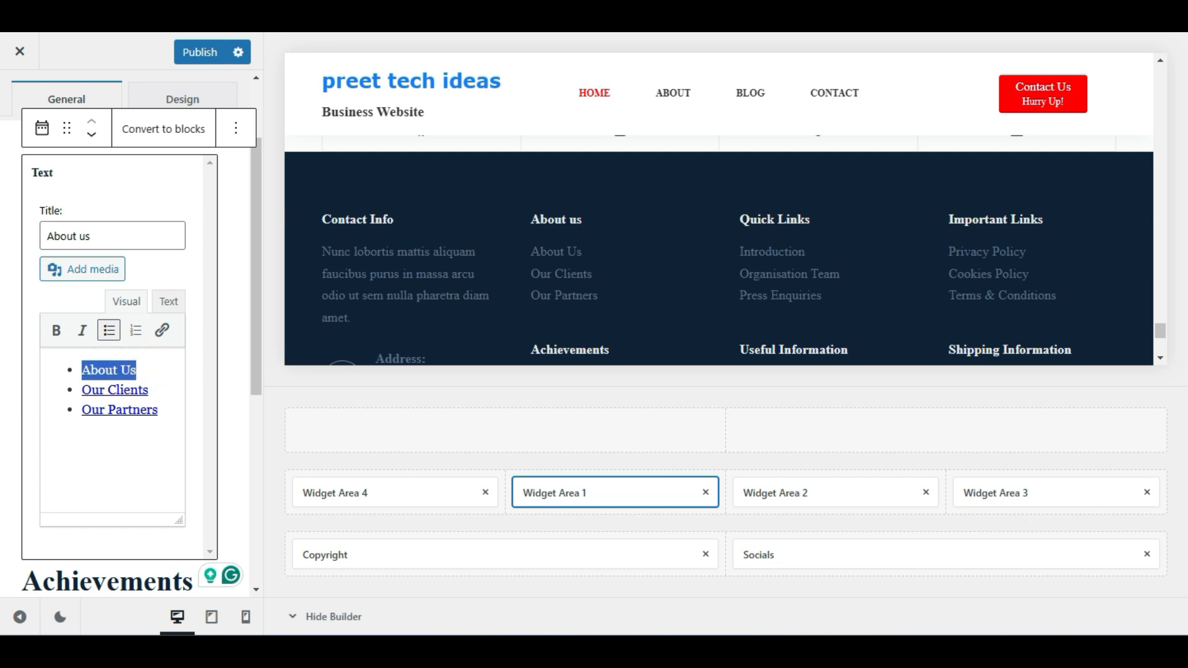
Search 'about' and link the About Us item to the About page
left_click(162, 333)
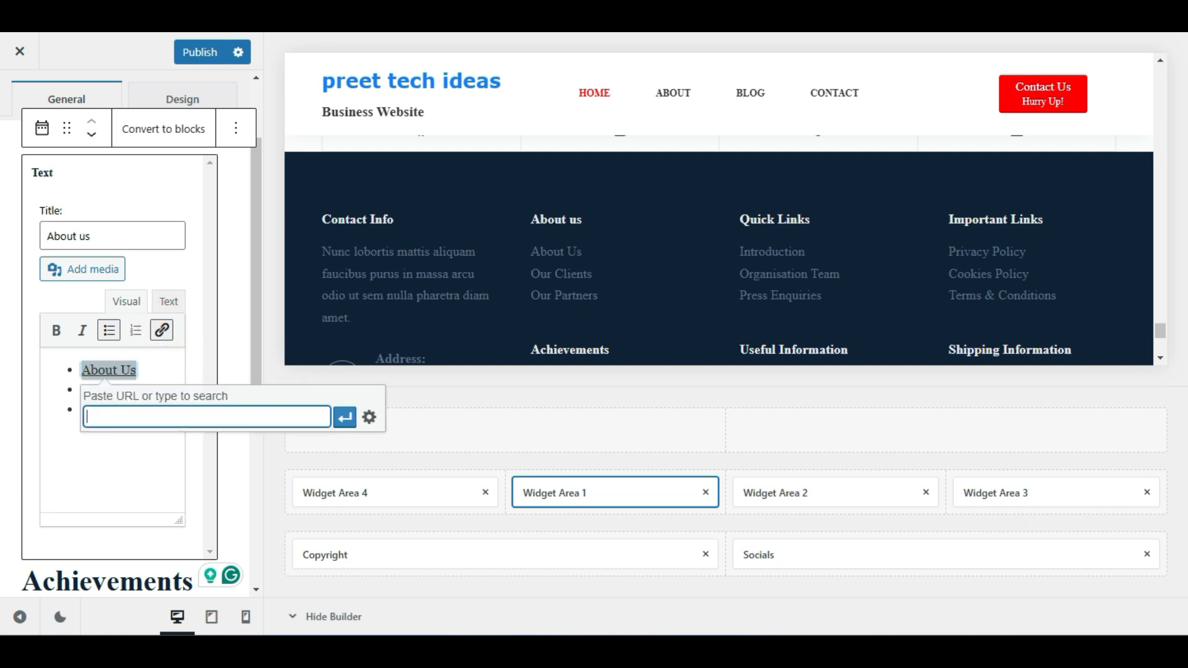
left_click(156, 418)
type("about")
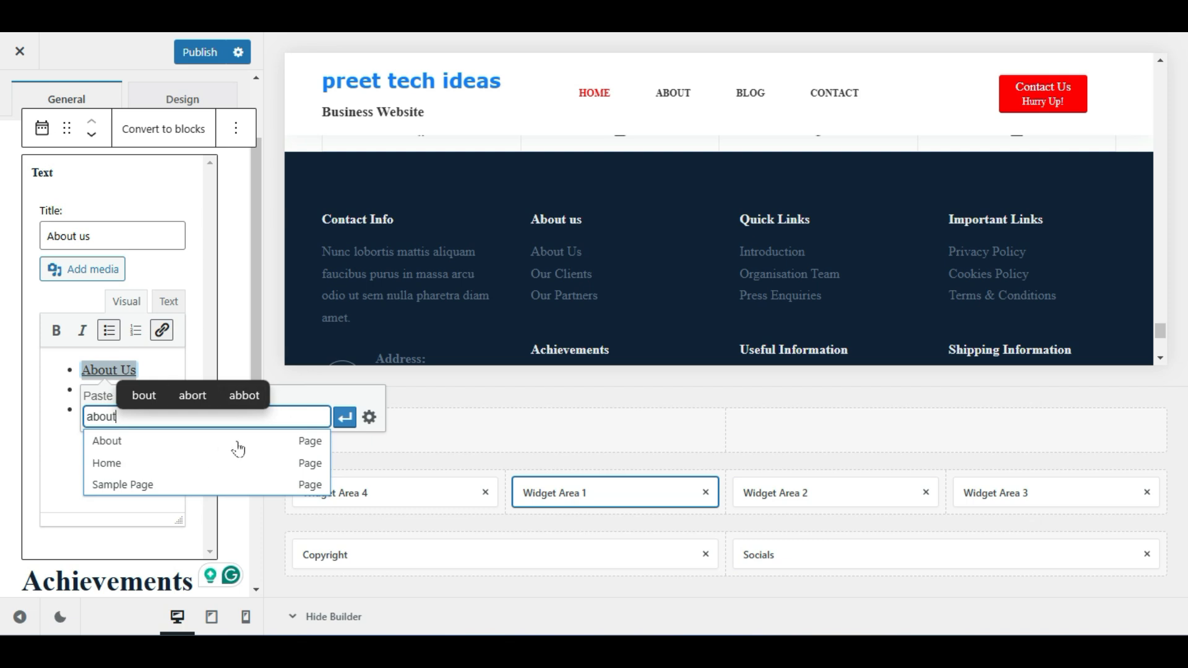
left_click(106, 443)
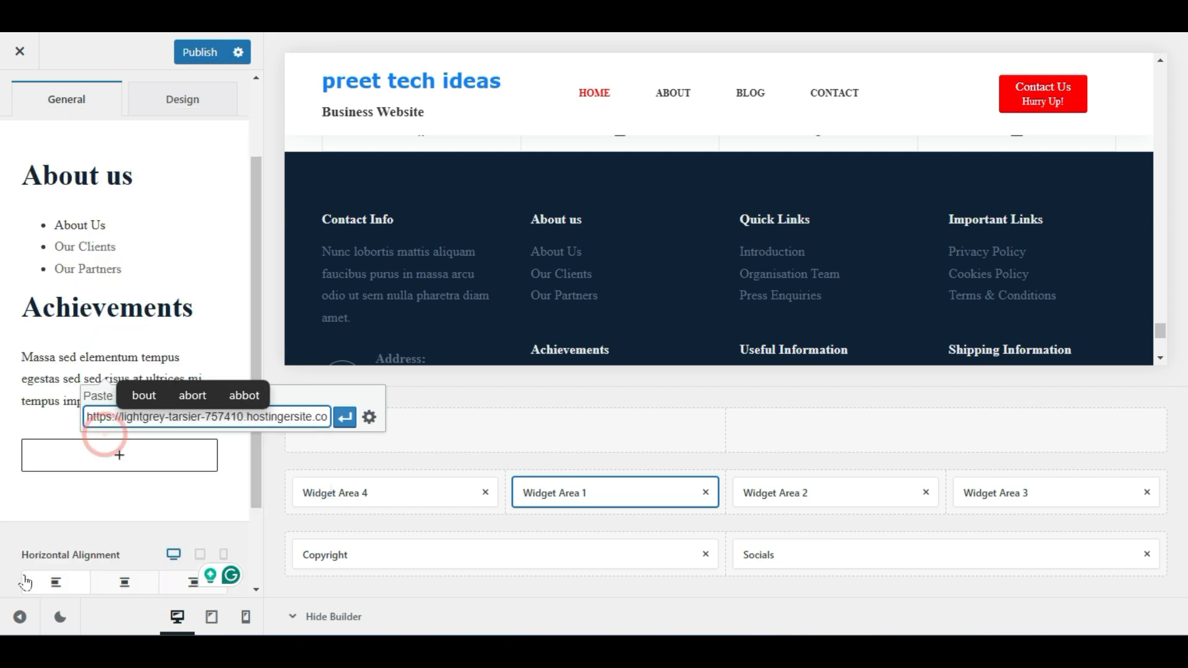
left_click(159, 252)
Reselect About Us and apply the About page link to it again
left_click(158, 251)
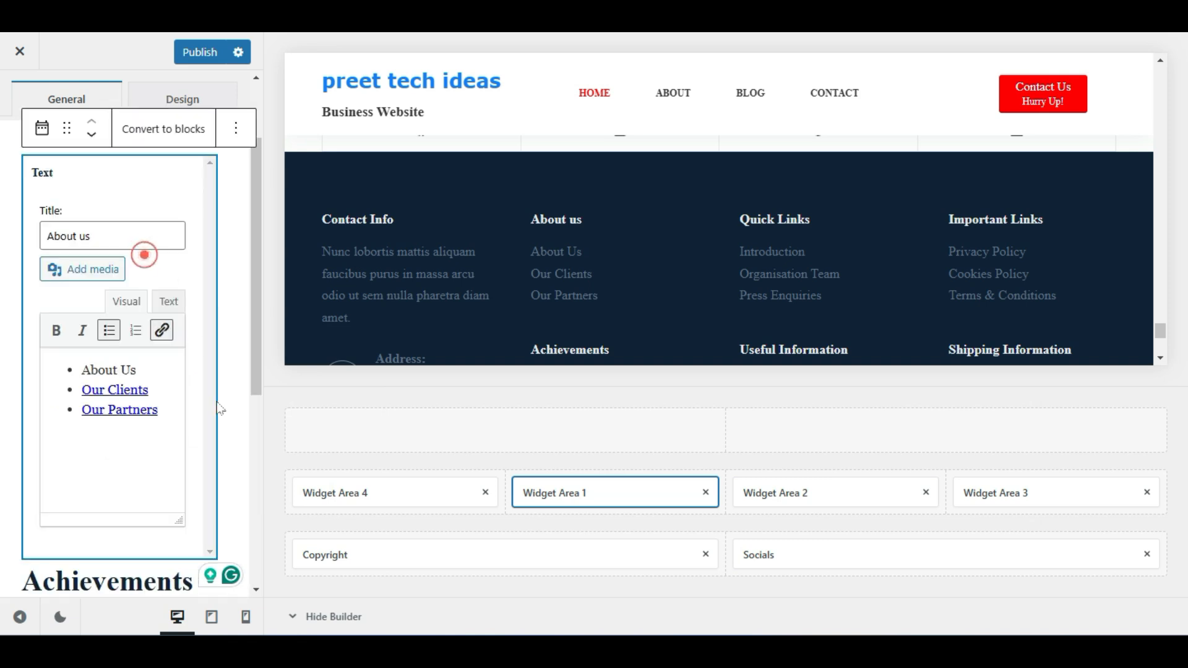
left_click(120, 369)
triple_click(151, 369)
triple_click(141, 369)
left_click(162, 330)
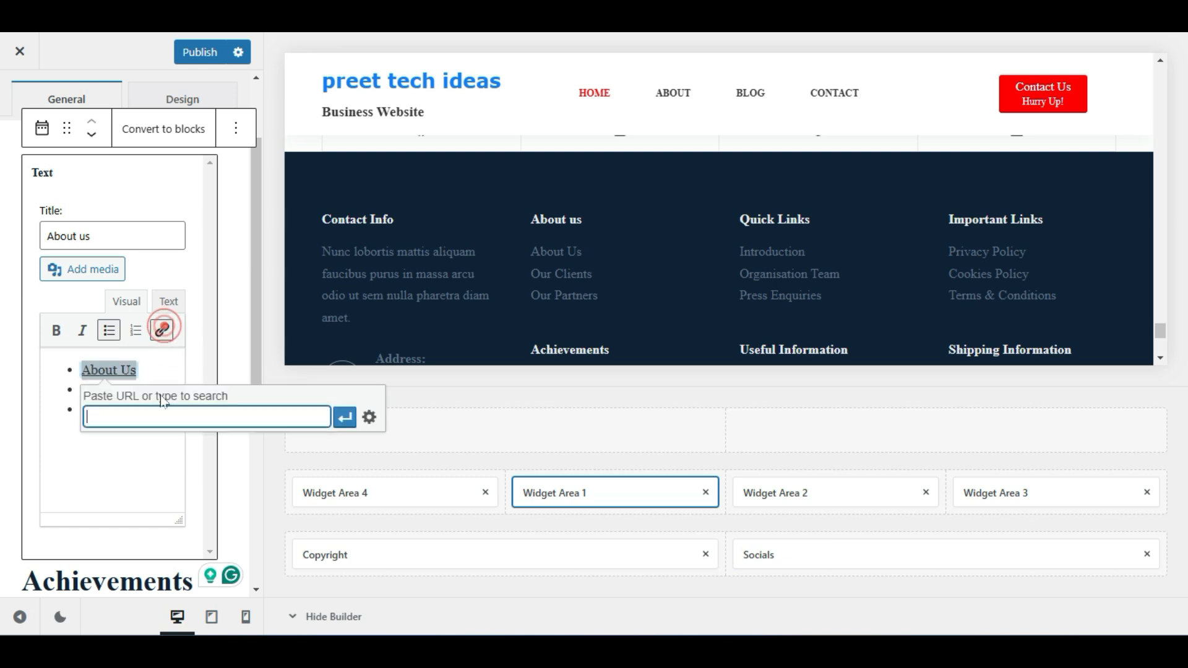
type("ab")
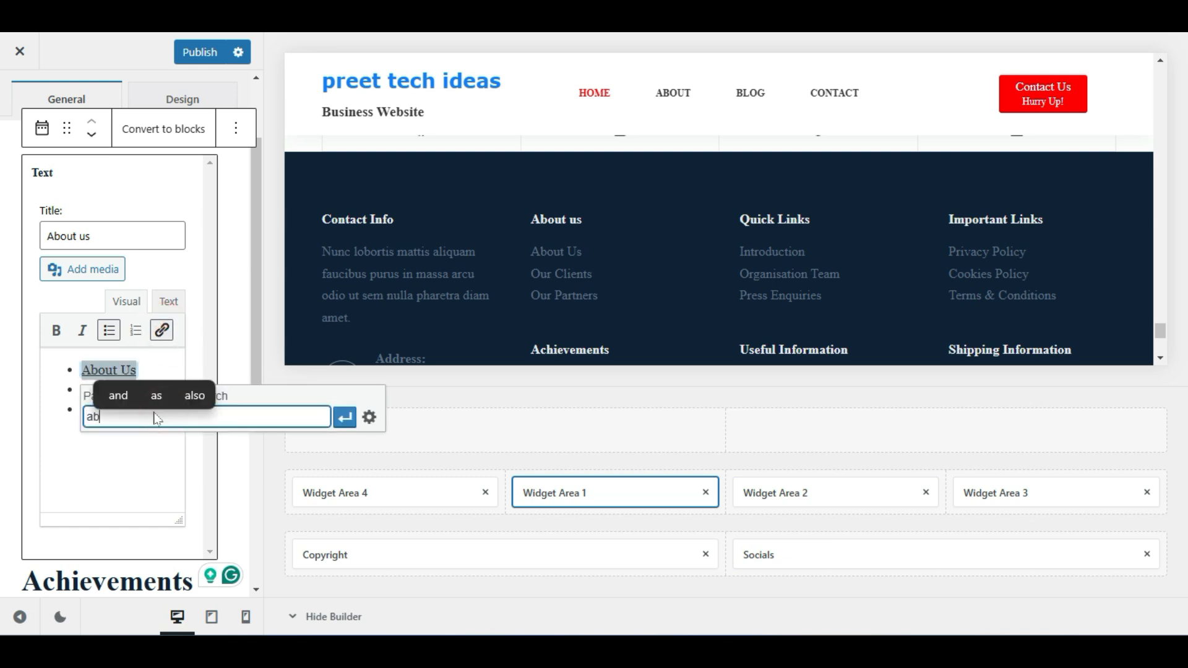
type("out")
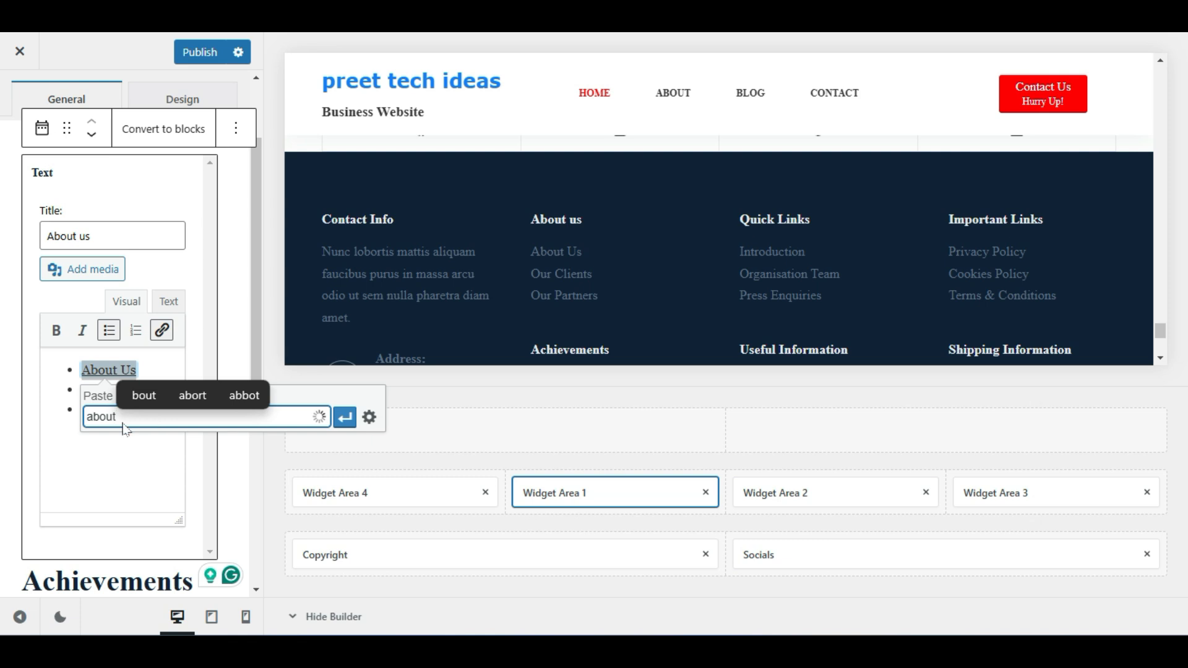
left_click(107, 441)
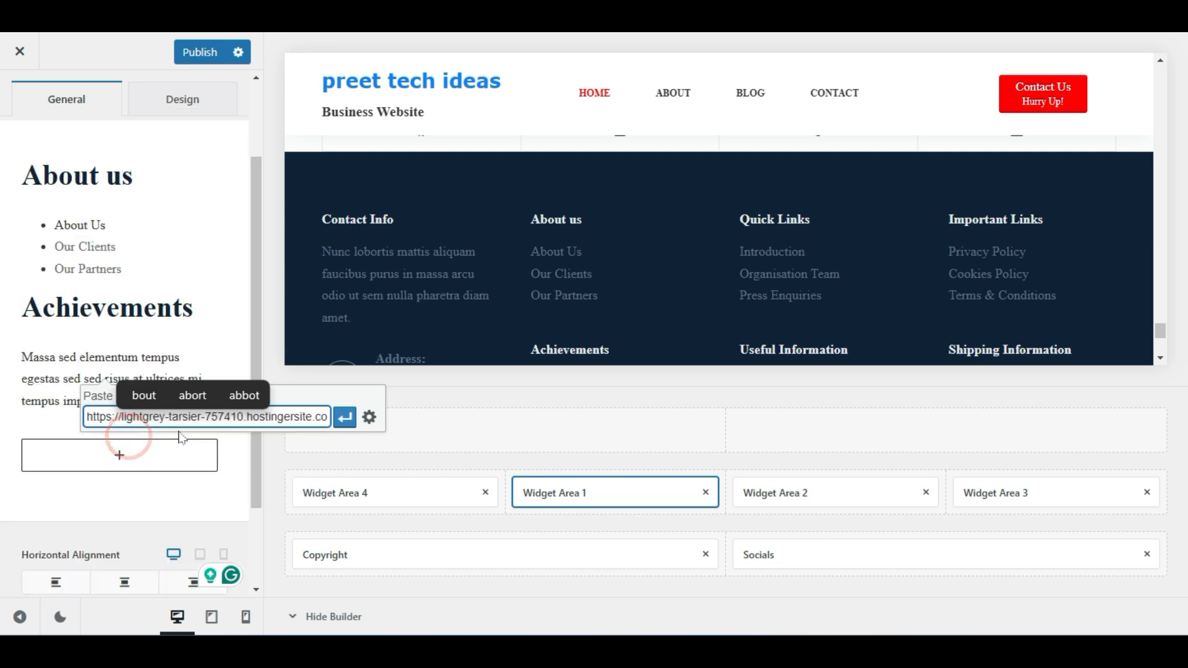
left_click(344, 421)
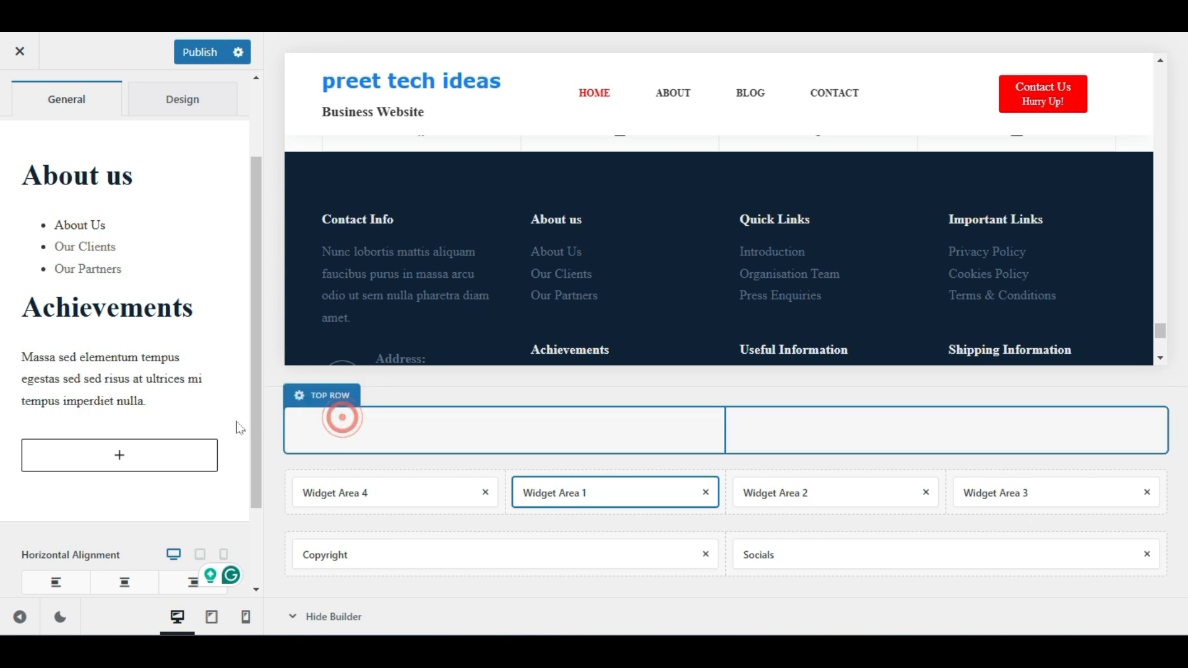
left_click(147, 233)
left_click(111, 370)
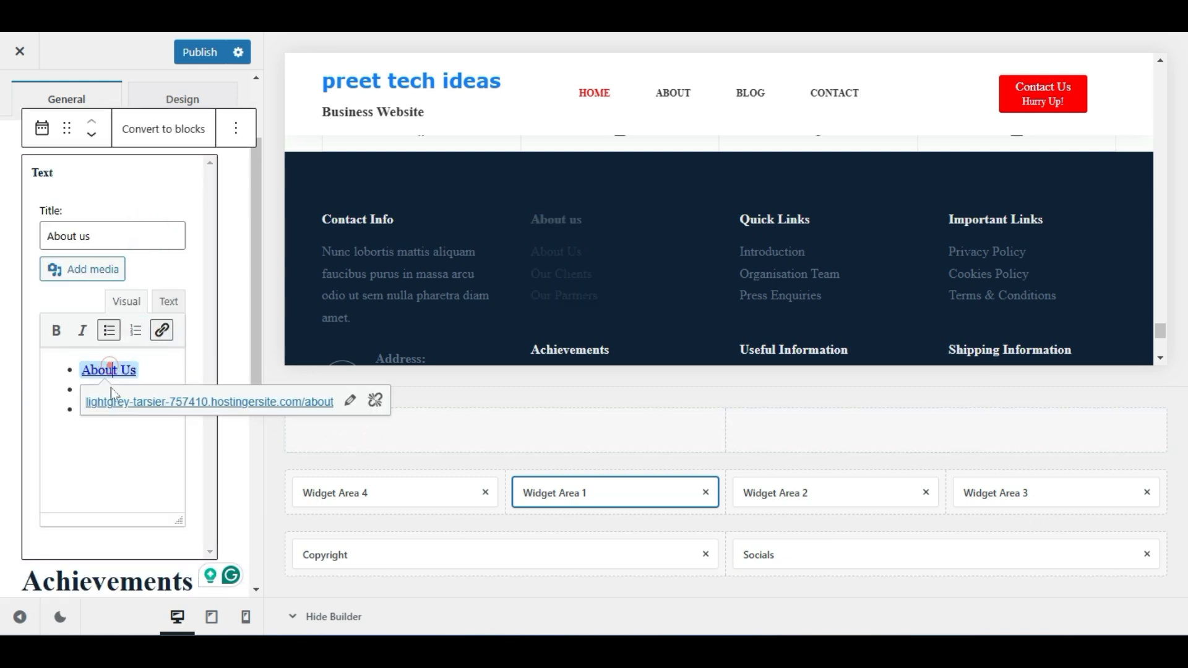
Overwrite the Our Clients list item with 'privacy policy'
left_click(132, 444)
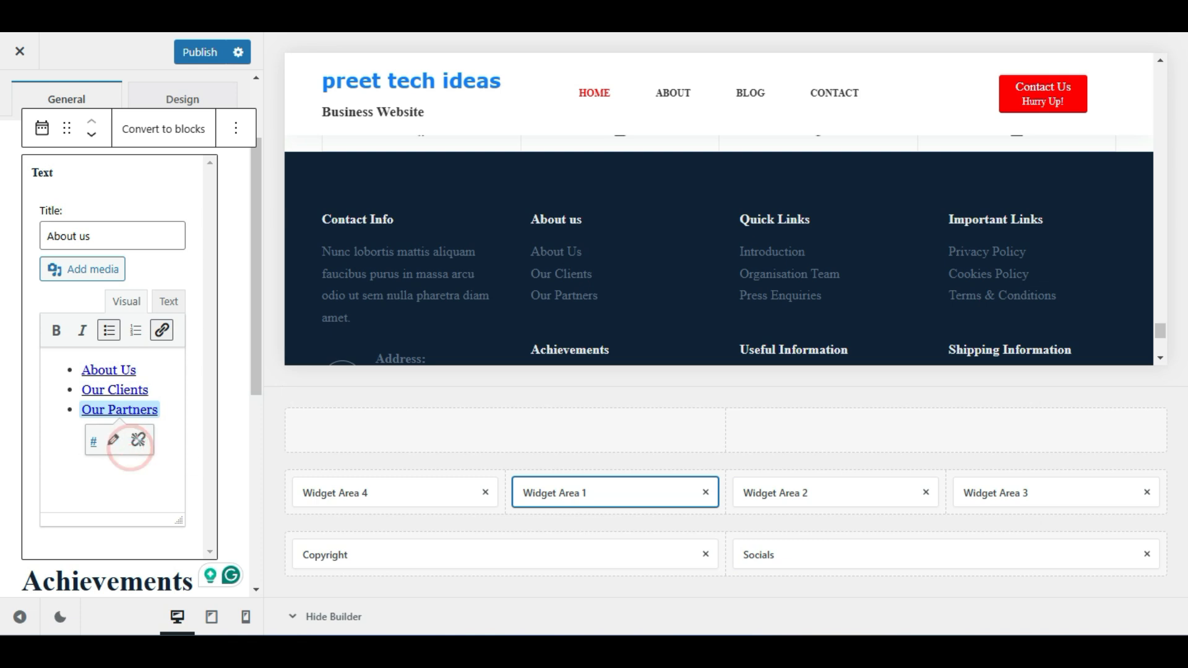
double_click(128, 390)
triple_click(139, 384)
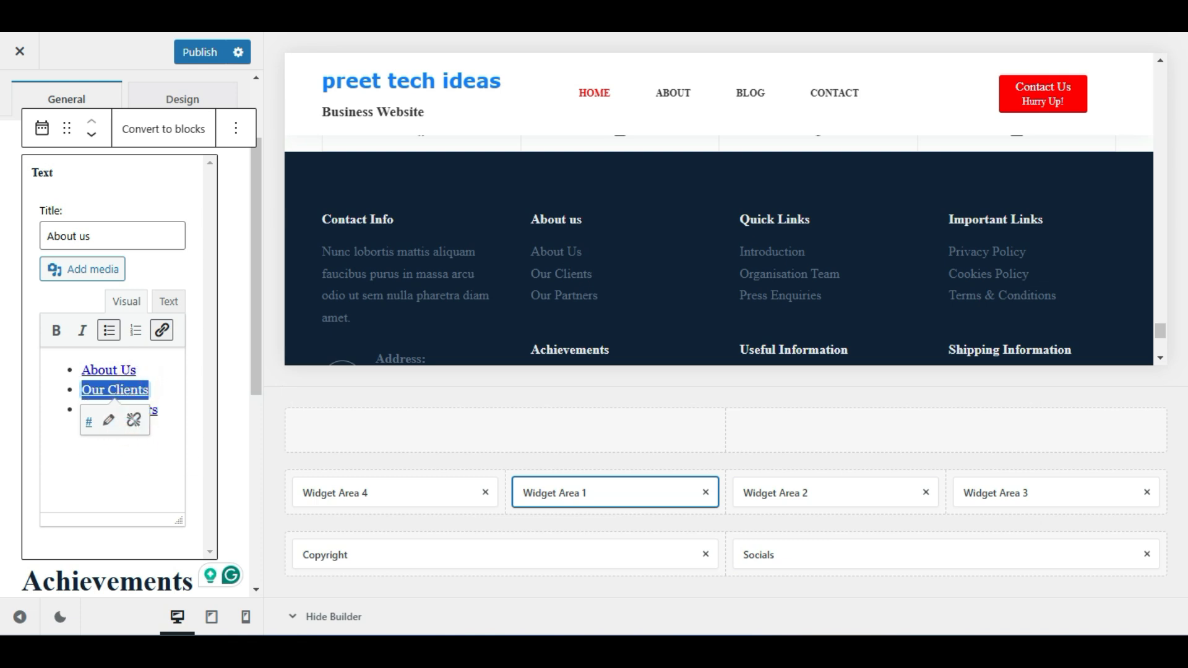
left_click(171, 438)
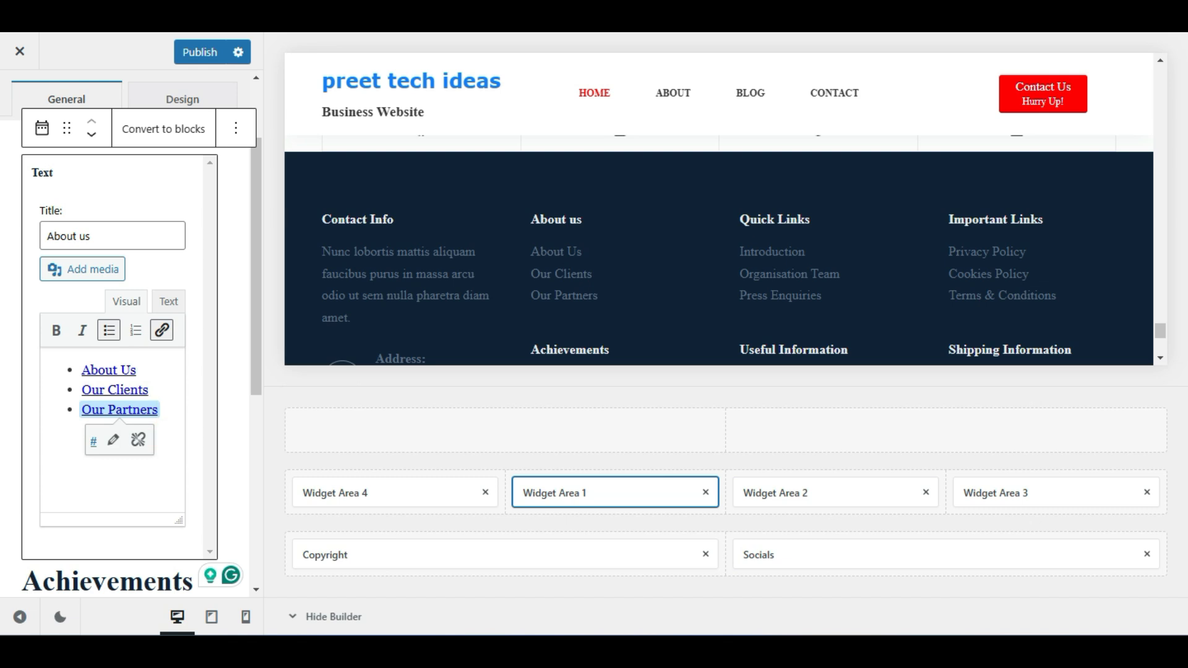
left_click(113, 441)
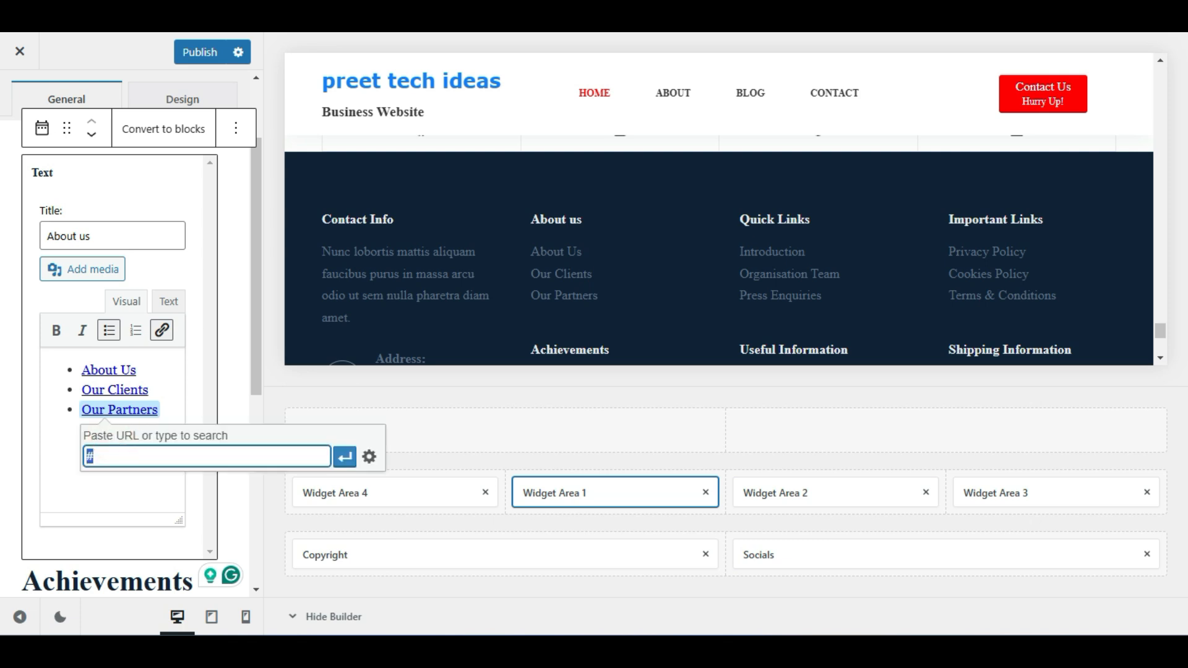
left_click(118, 488)
left_click(147, 390)
left_click(149, 390)
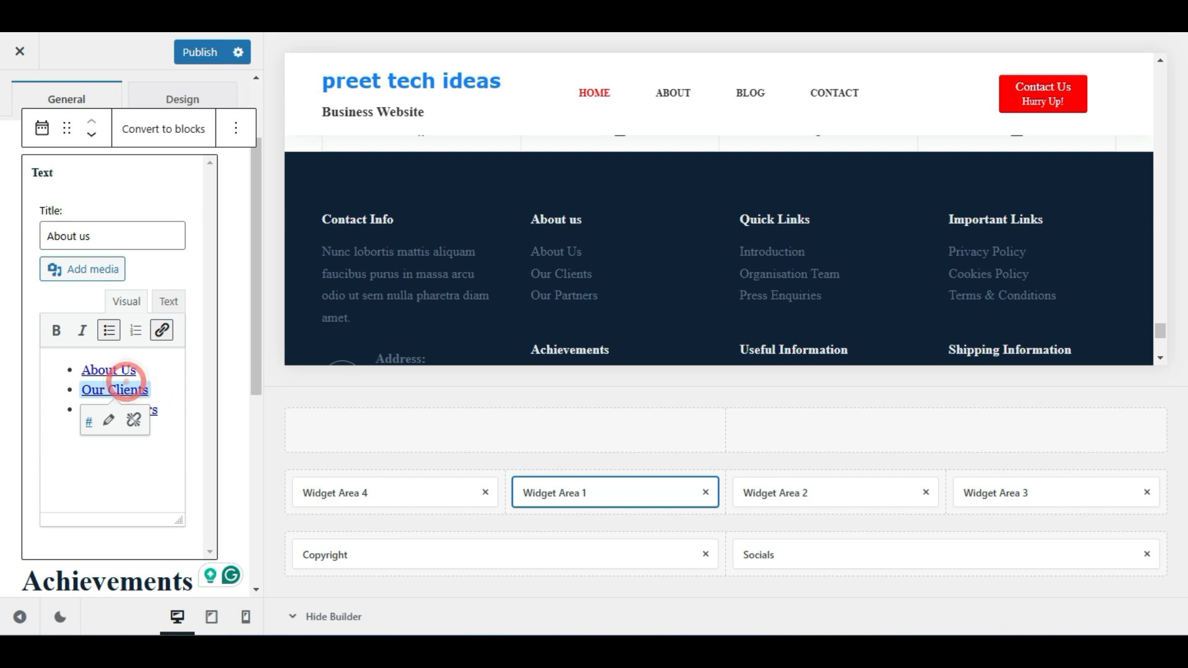
left_click_drag(149, 390, 92, 390)
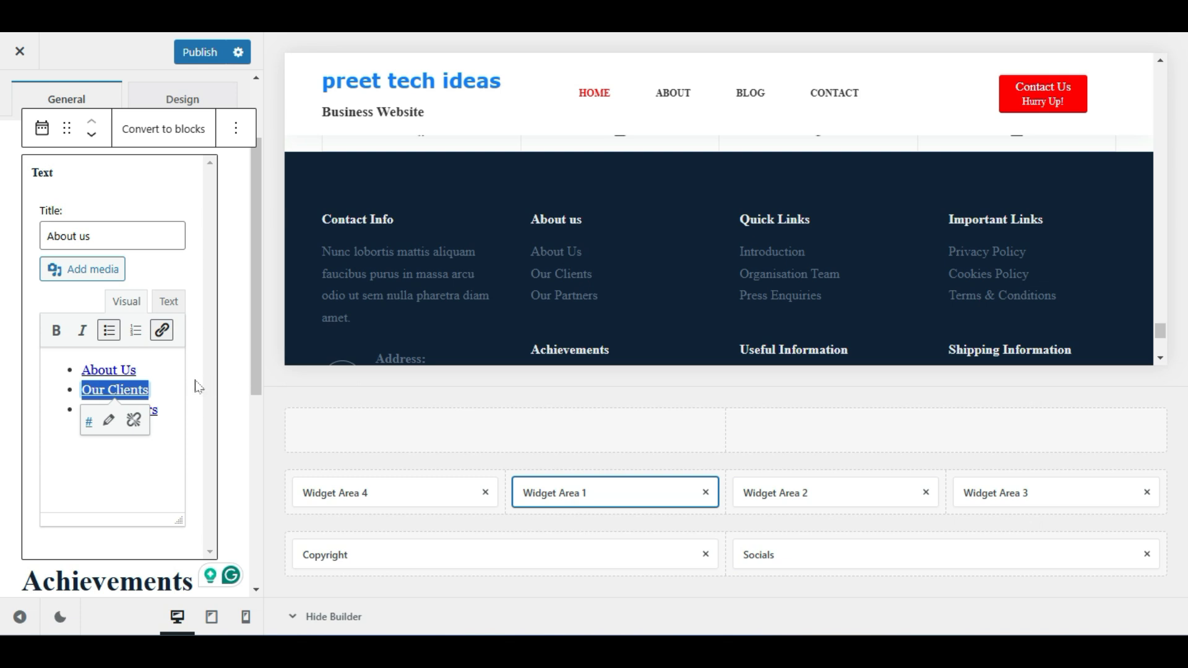
type("pr")
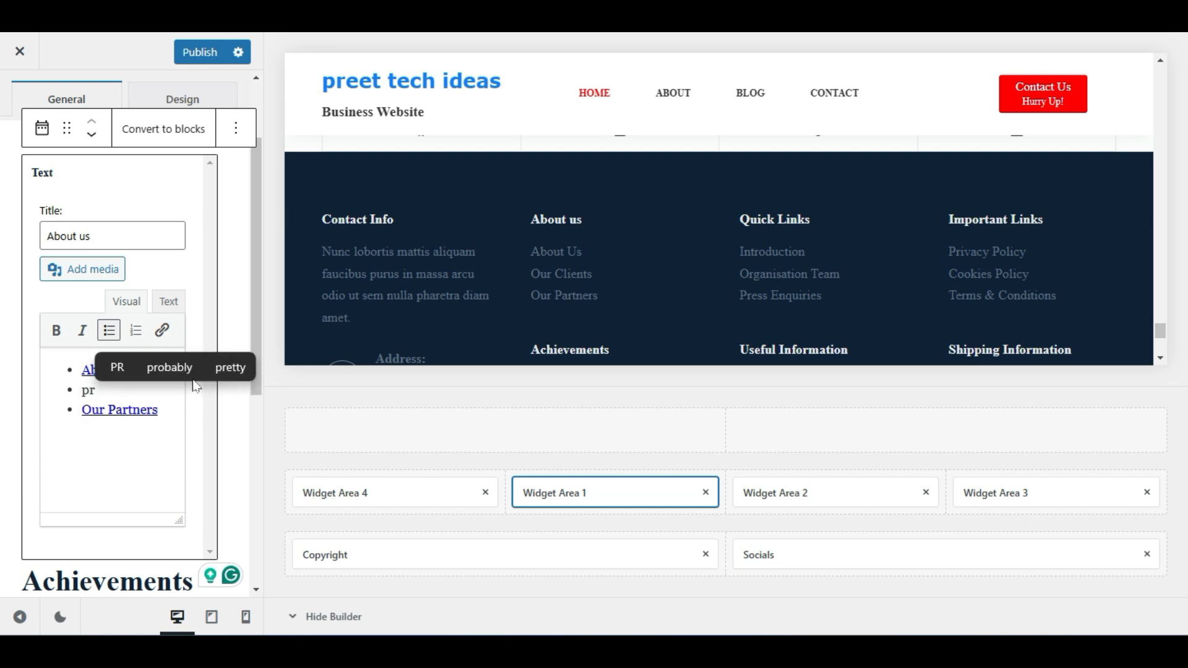
type("ivacy po")
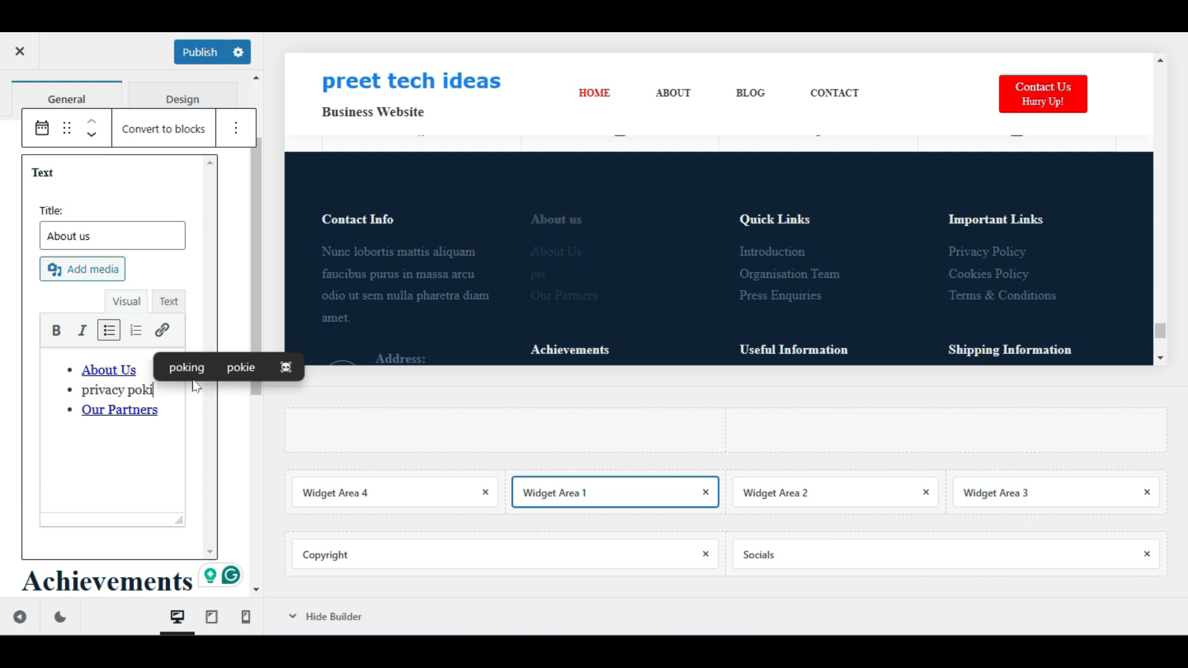
type("licy")
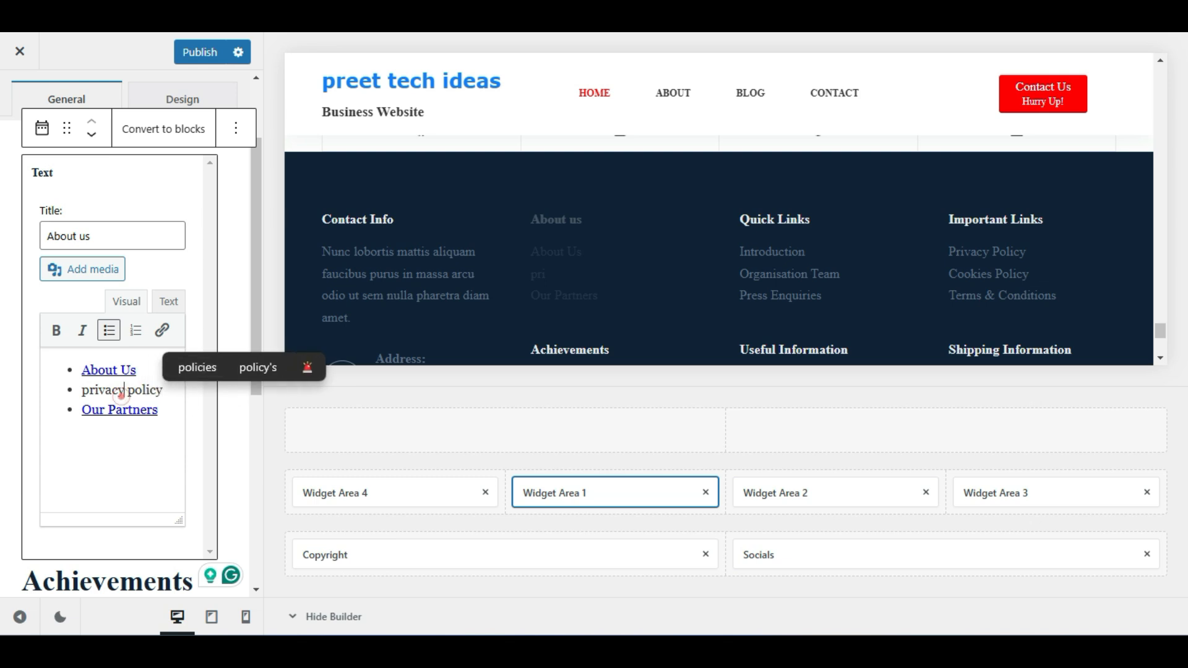
Cancel linking 'privacy policy' and open the Widget Area 2 footer settings
left_click_drag(123, 391, 163, 391)
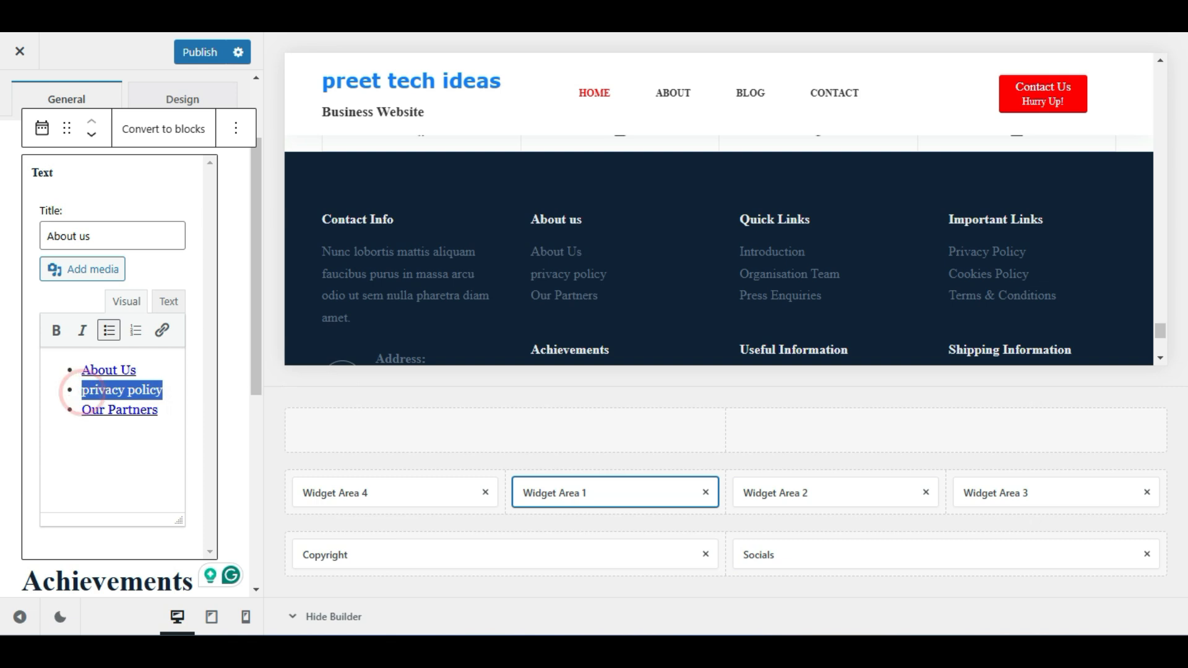
left_click(162, 331)
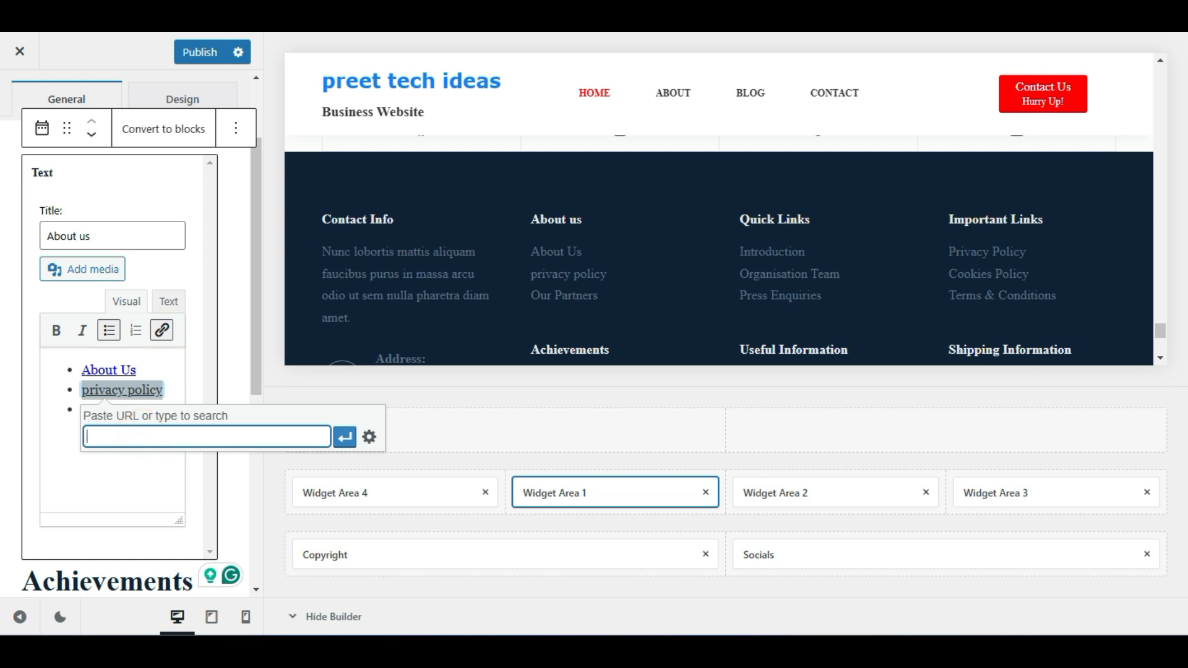
left_click(161, 485)
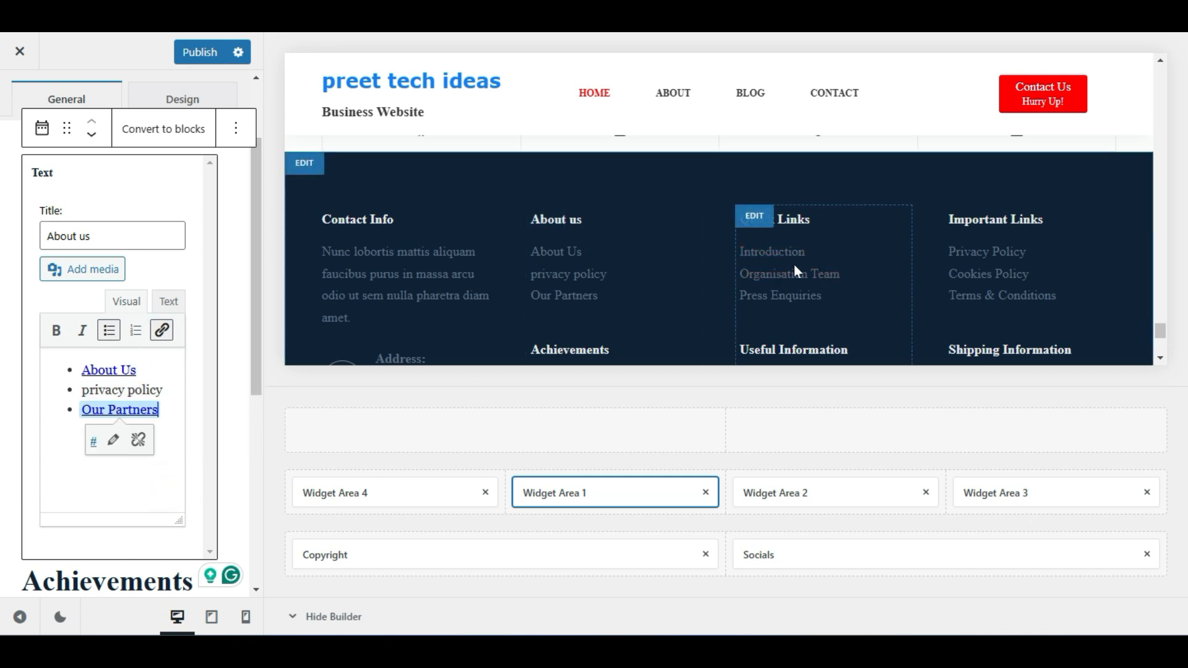
left_click(872, 495)
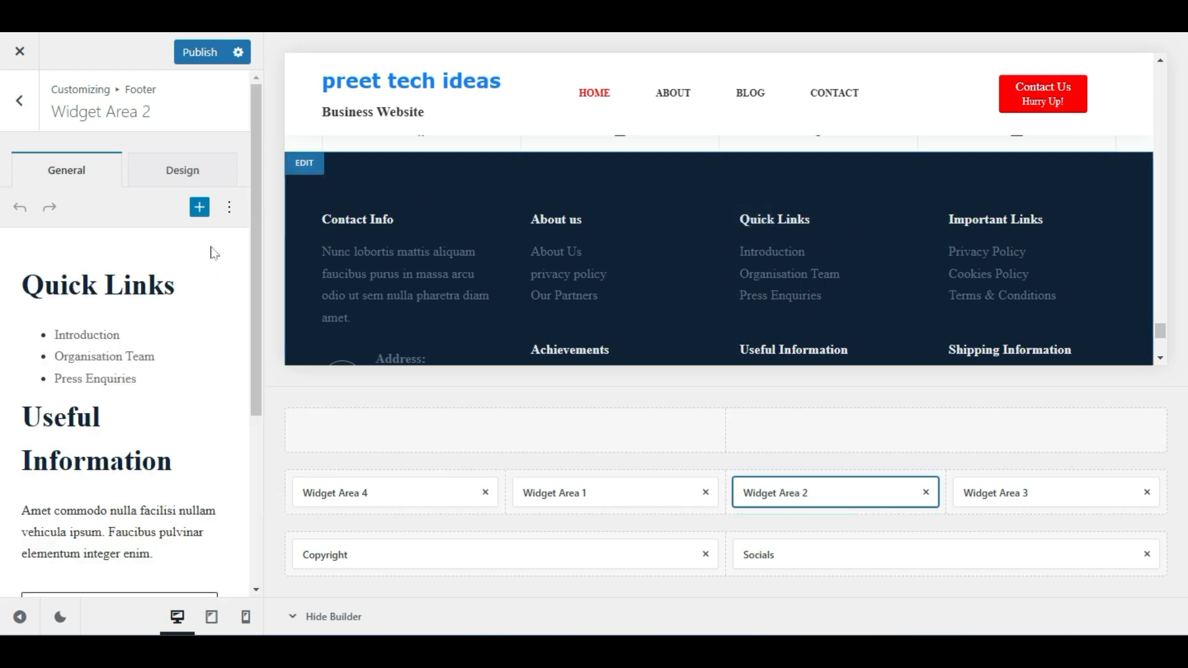
Review the Quick Links widget's list items and Press Enquiries link
left_click(158, 299)
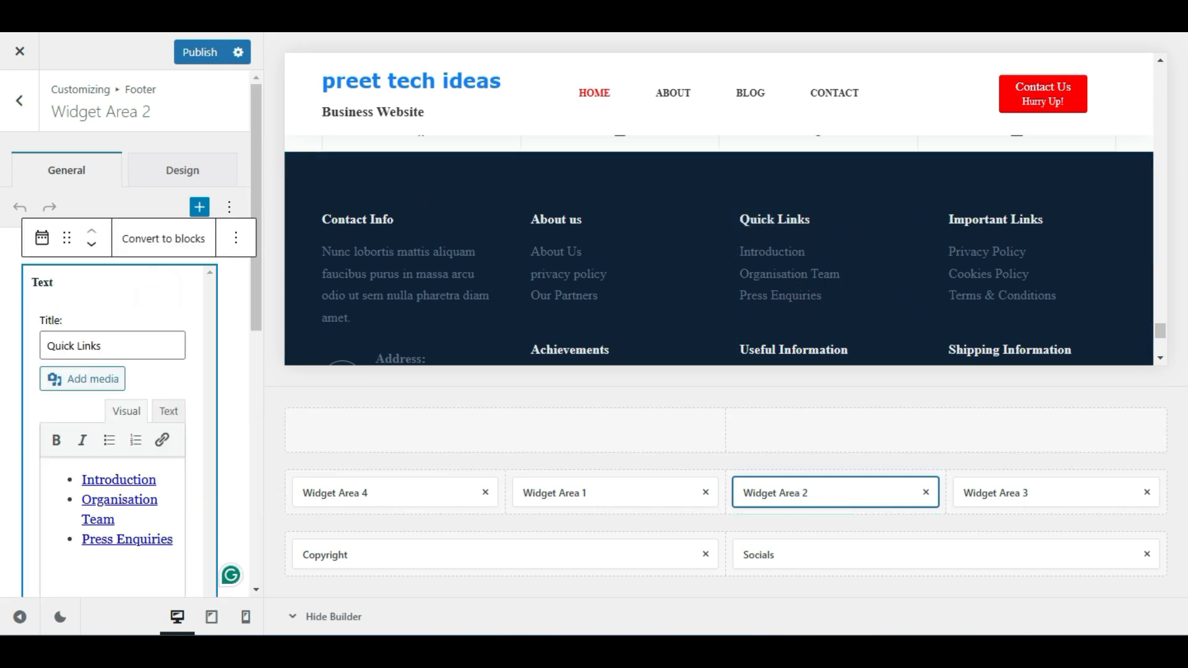
left_click_drag(177, 373, 80, 312)
left_click(146, 467)
left_click(132, 418)
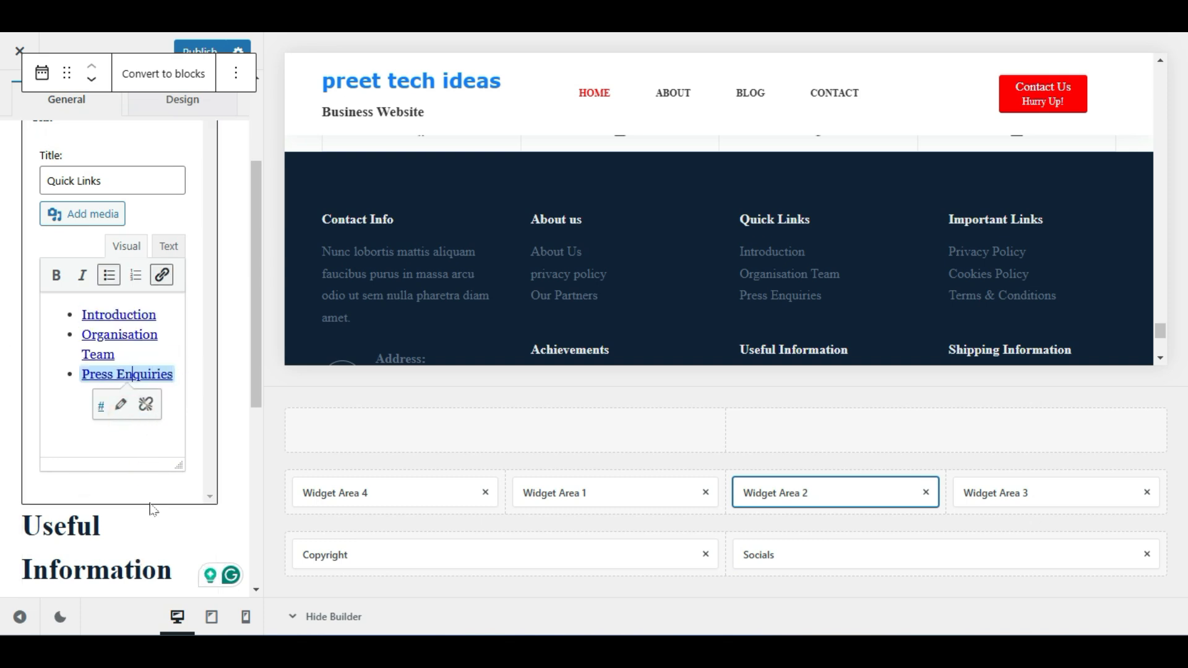
scroll(124, 480, "down", 3)
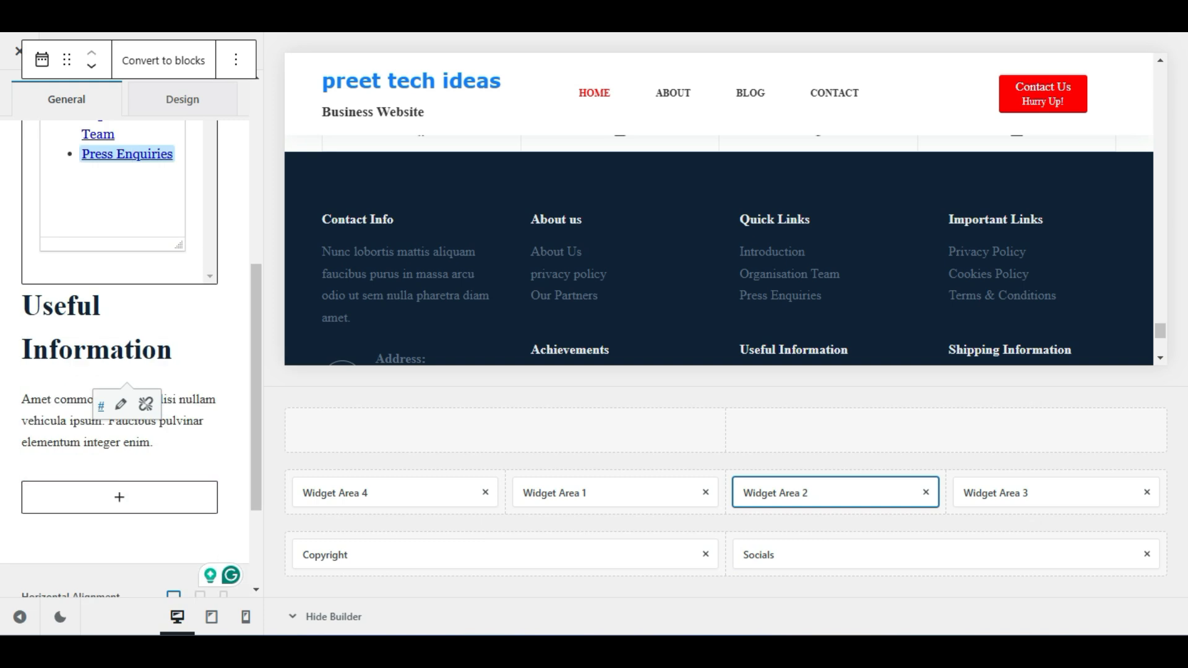
scroll(164, 296, "down", 2)
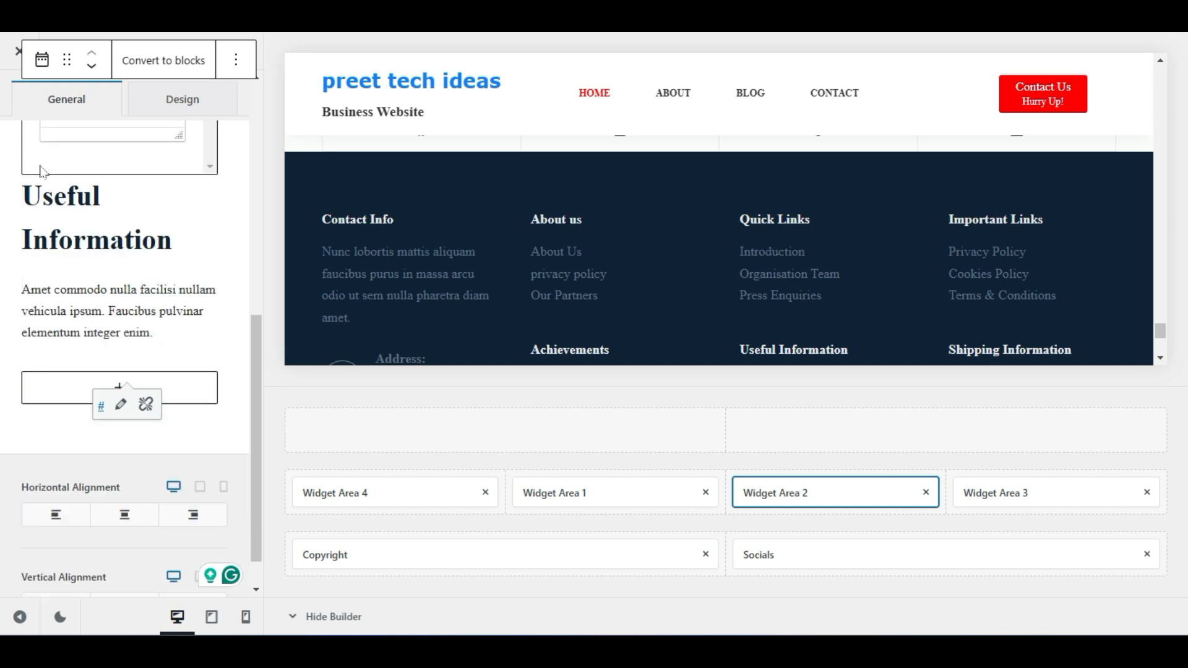
scroll(834, 265, "down", 2)
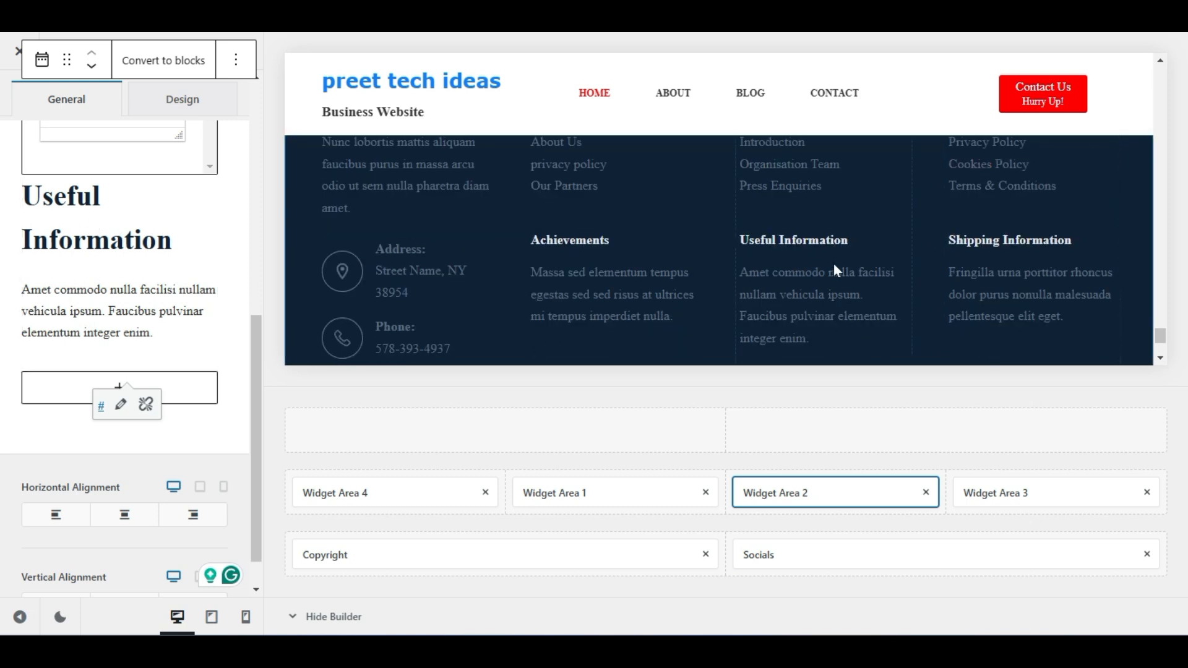
Review the Useful Information text, then open the Important Links widget area (Widget Area 3)
left_click(173, 322)
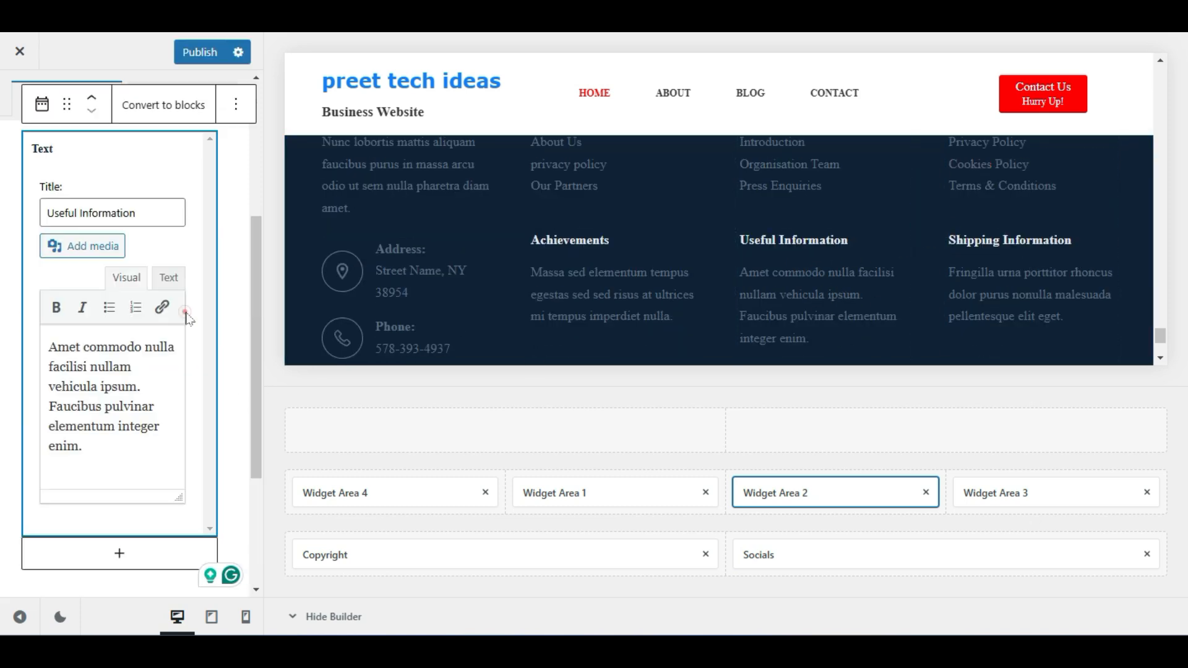
left_click_drag(115, 455, 28, 334)
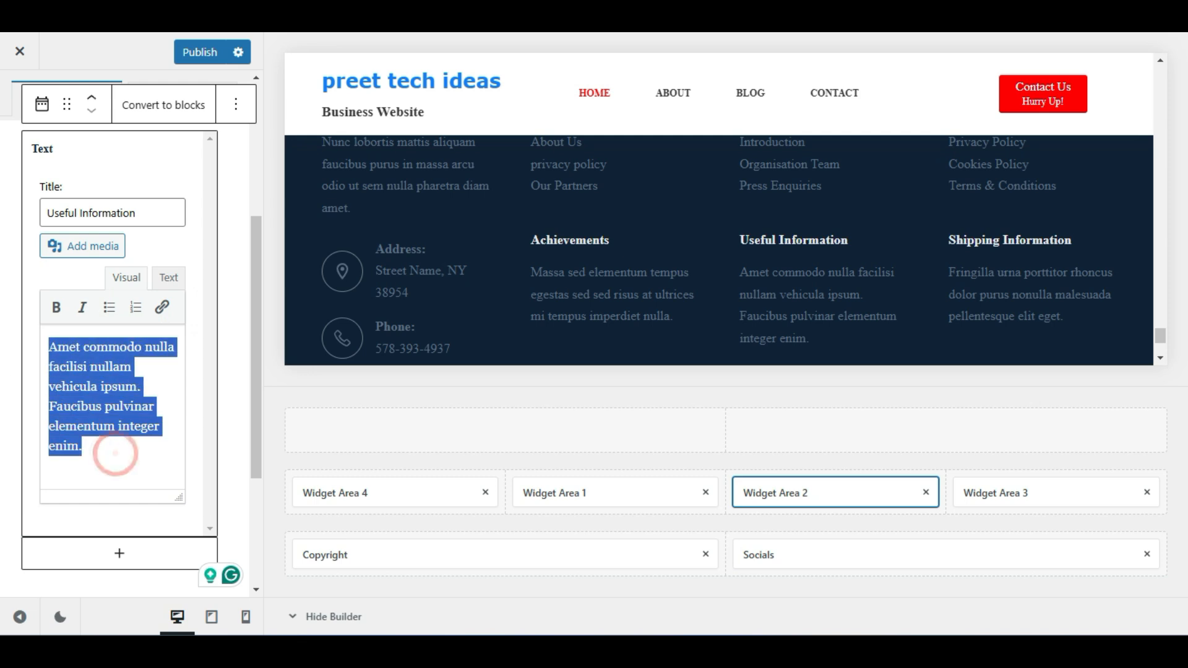
left_click(135, 449)
scroll(131, 444, "down", 3)
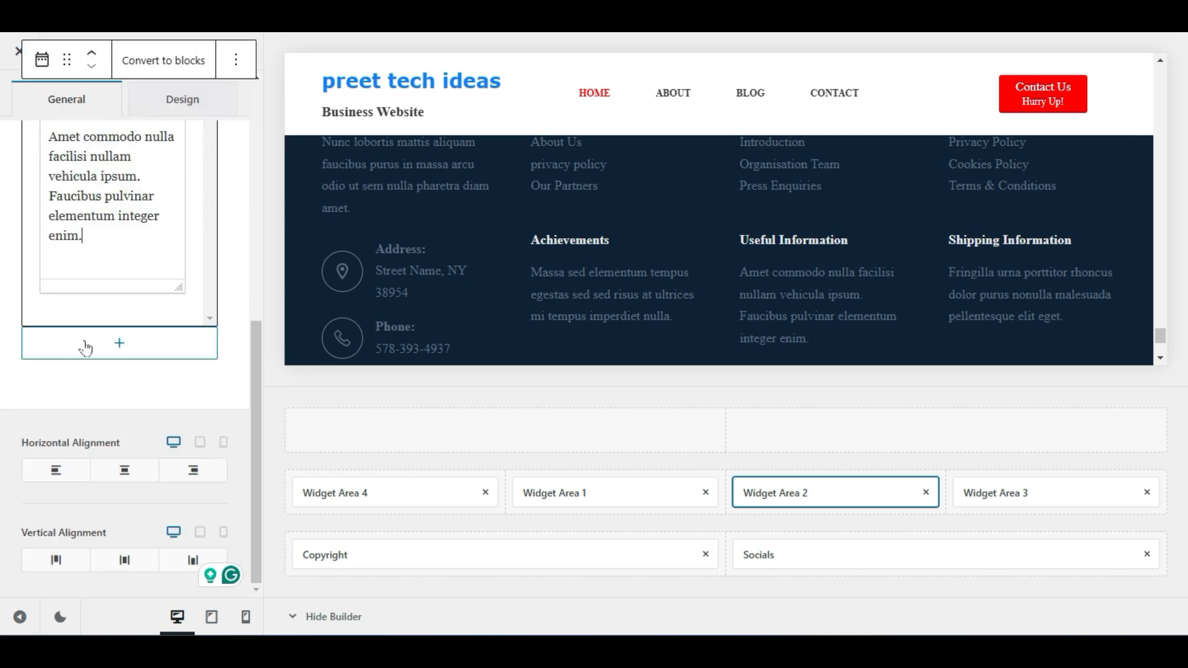
scroll(88, 370, "up", 6)
scroll(106, 292, "down", 7)
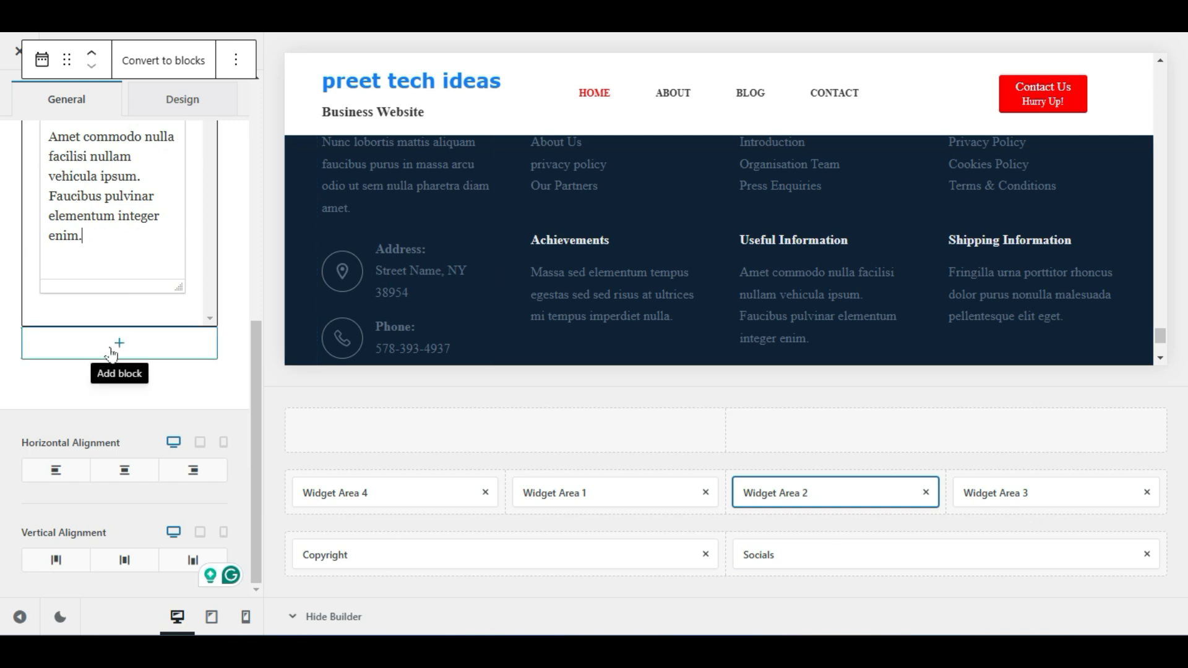
scroll(866, 216, "down", 3)
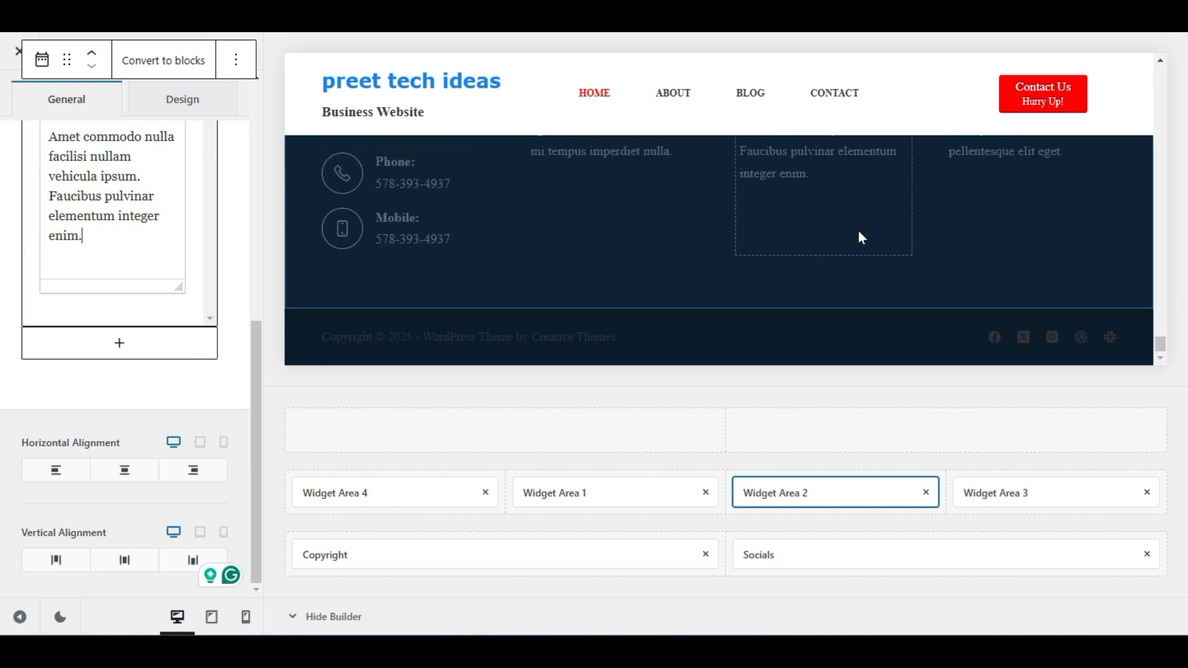
scroll(860, 228, "up", 5)
scroll(867, 195, "down", 3)
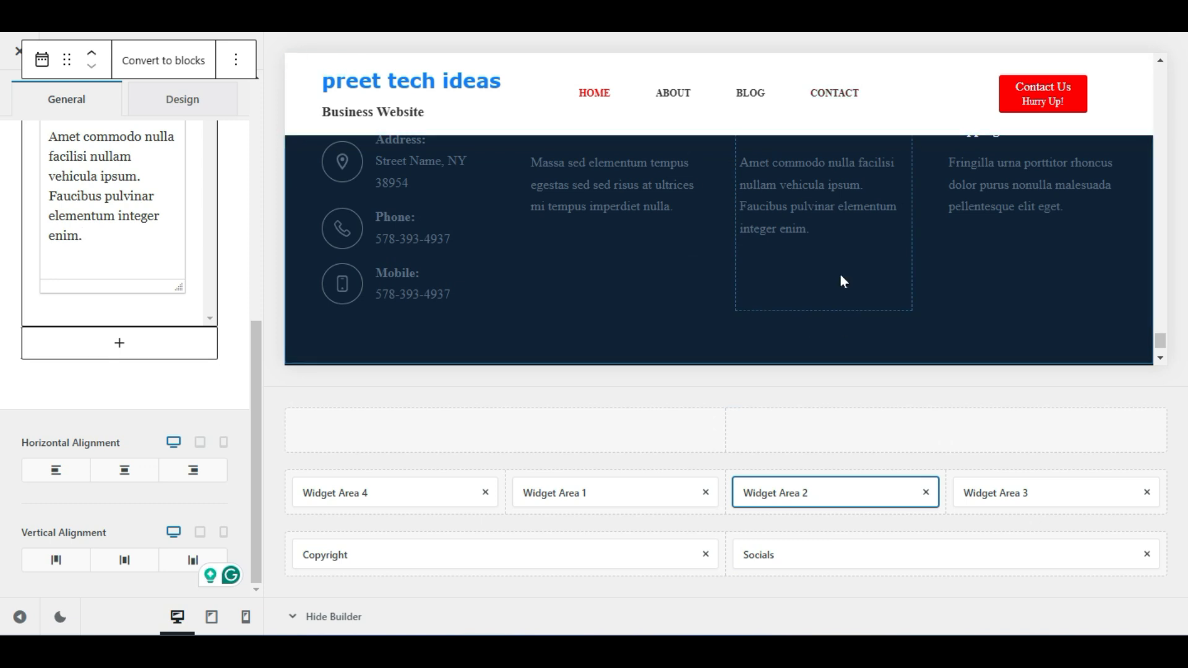
scroll(840, 281, "up", 5)
scroll(841, 282, "down", 2)
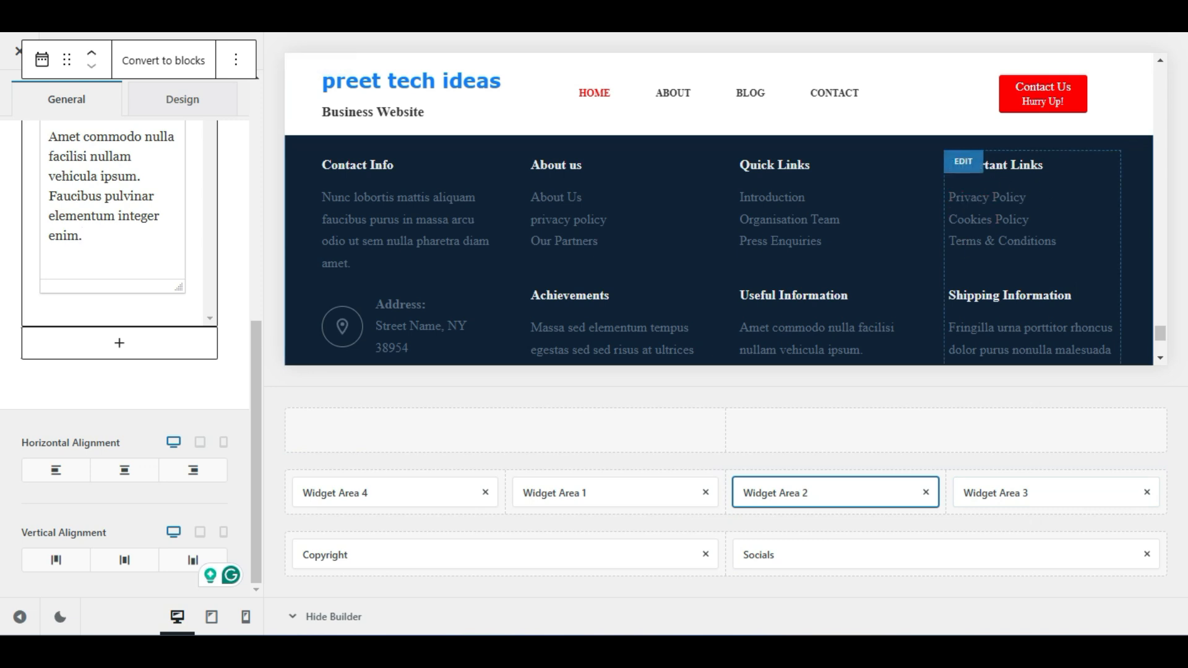
left_click(1030, 494)
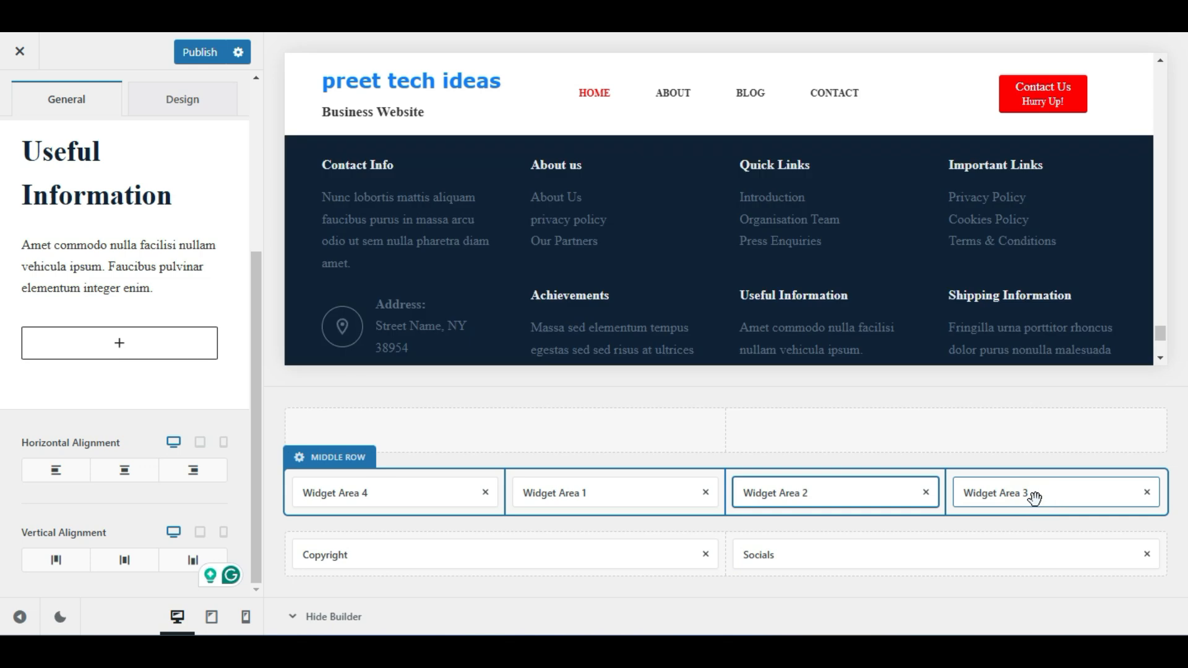
scroll(1002, 232, "up", 2)
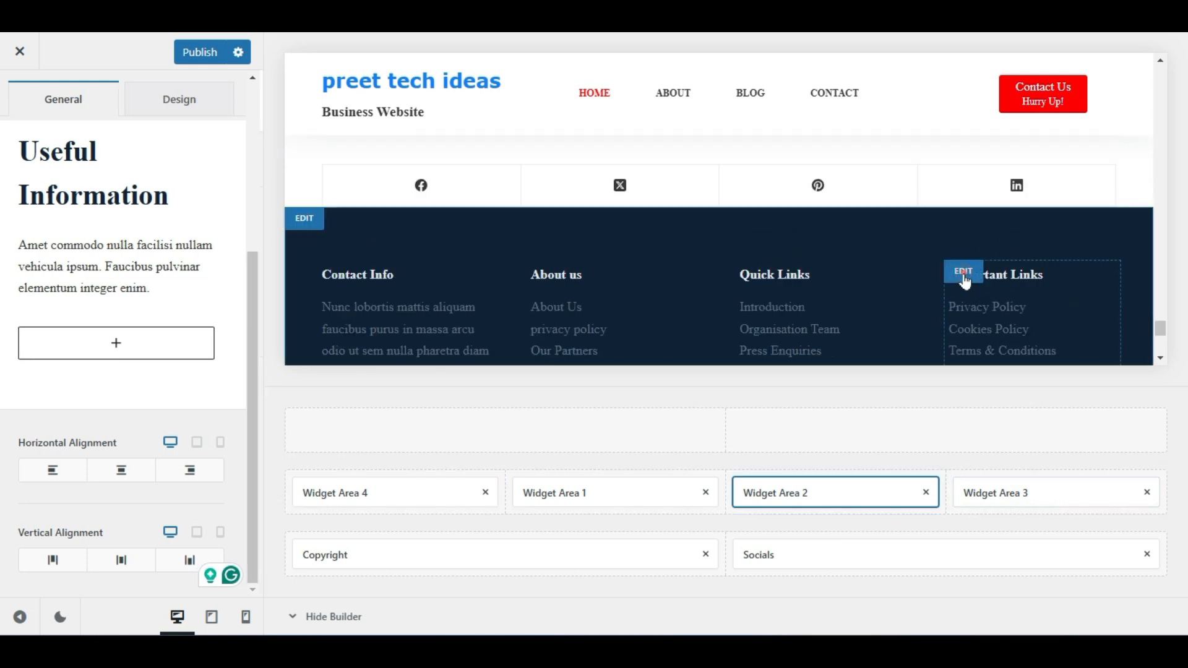
left_click(965, 280)
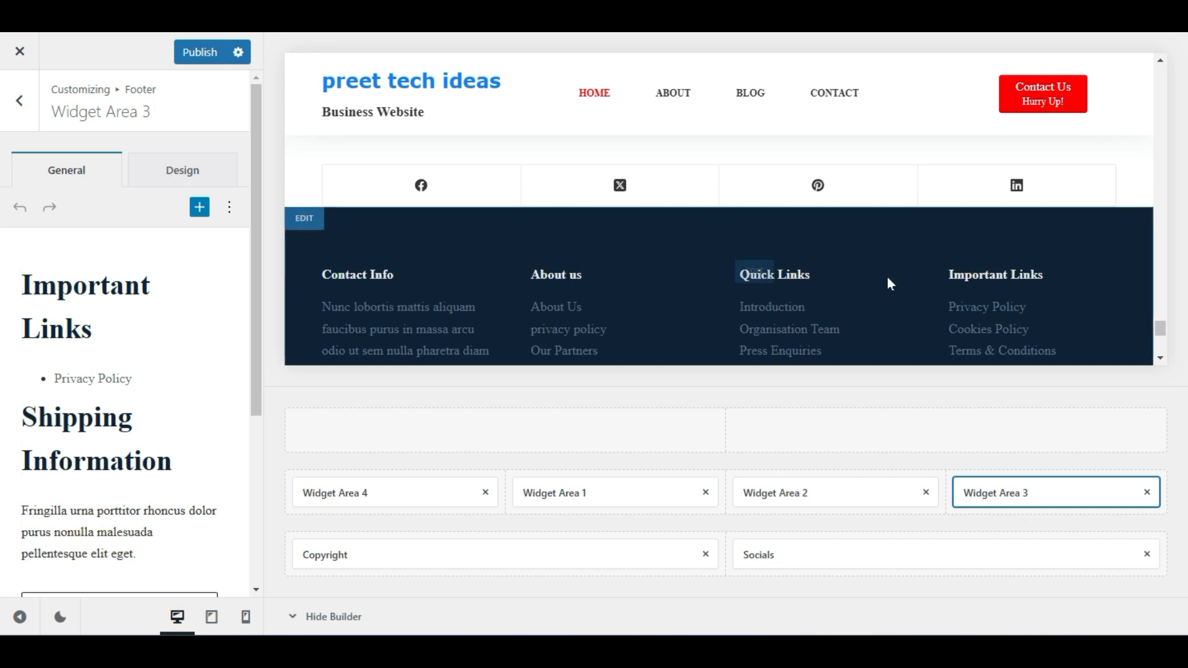
Check the Important Links block's options without changes, then return to the Footer elements list
left_click(128, 315)
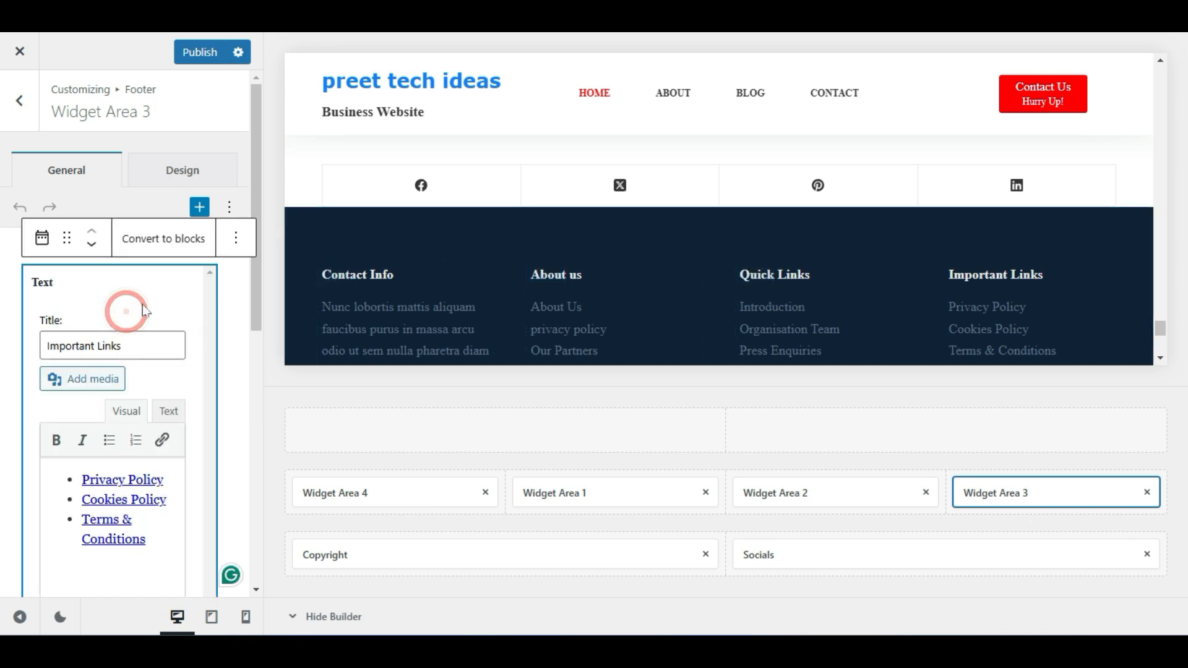
left_click(241, 240)
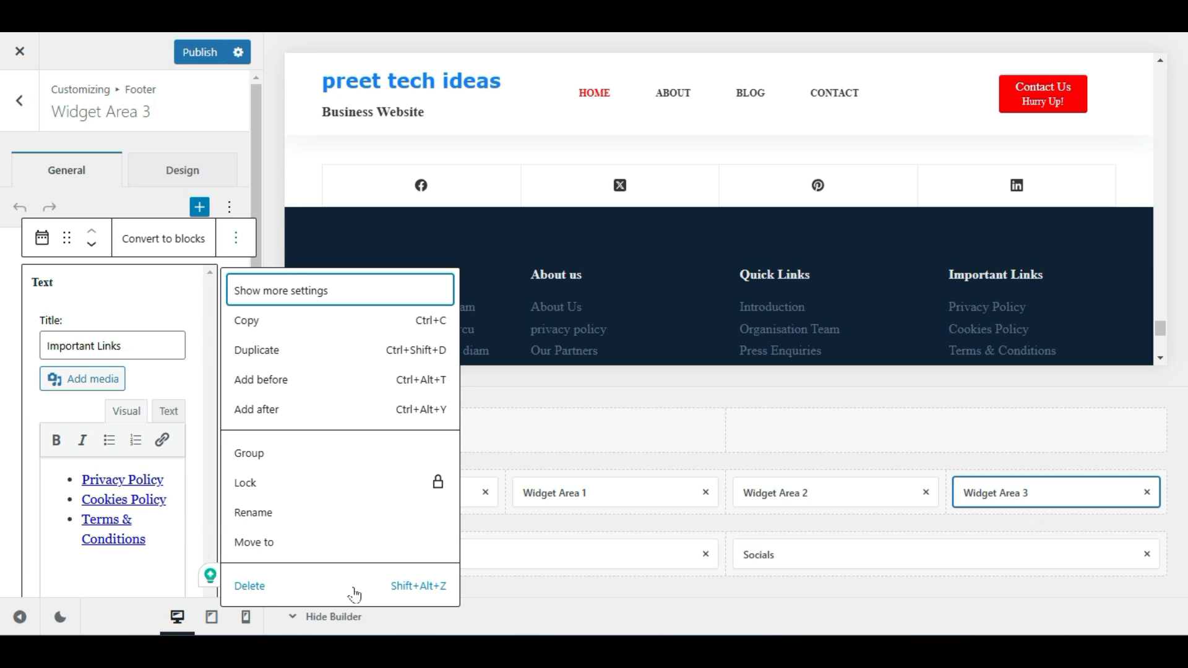
left_click(111, 200)
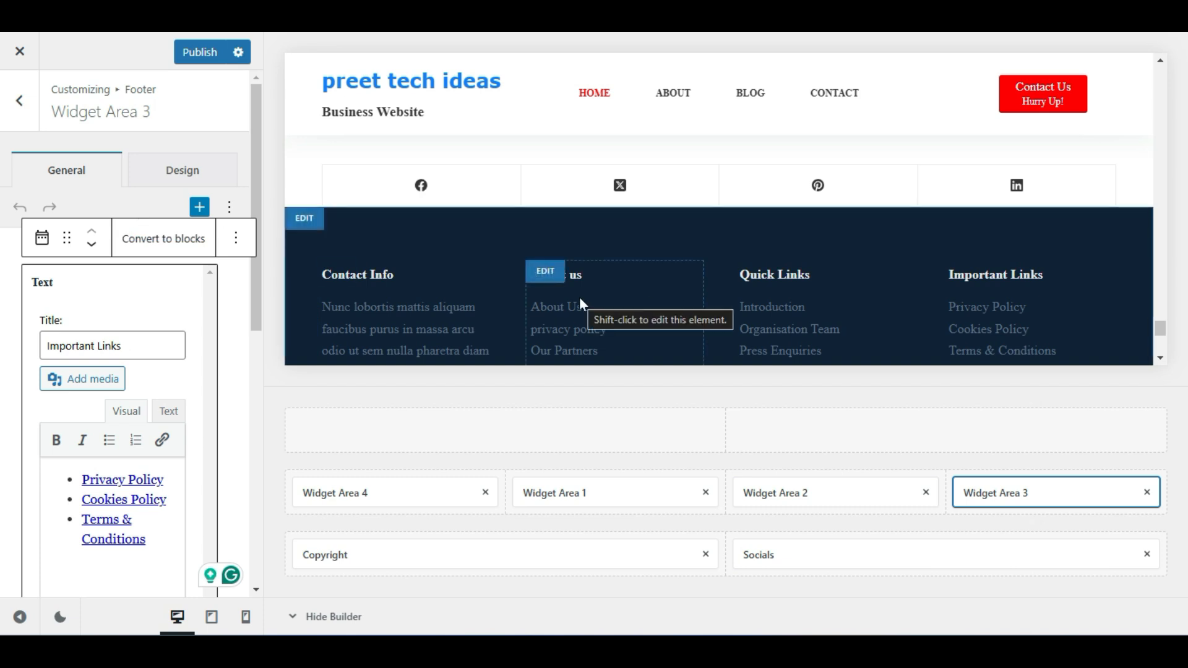
left_click(8, 105)
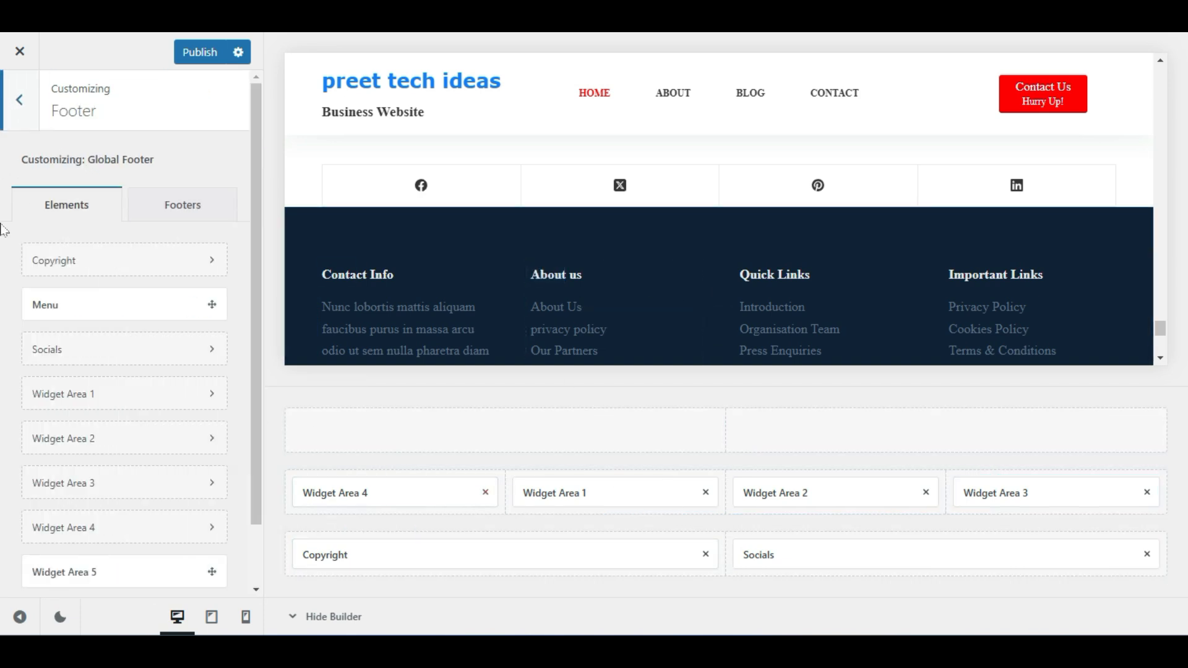
Drag Widget Area 5 from Elements into the footer's empty Top Row and open it
left_click(19, 101)
left_click(101, 394)
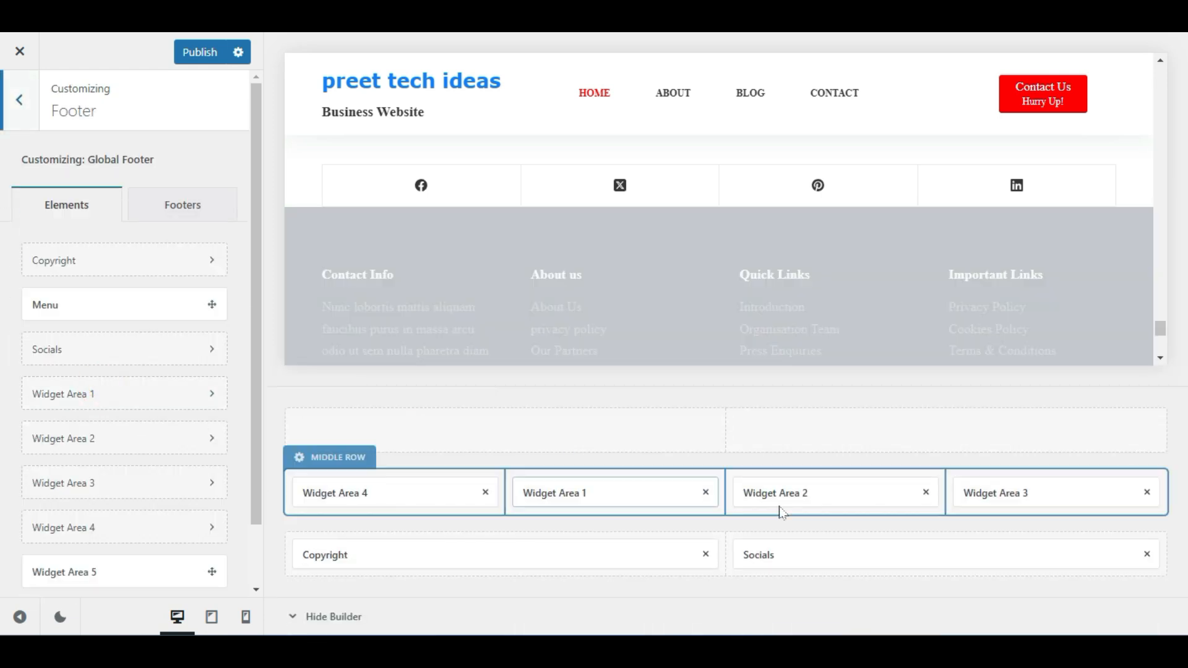
scroll(99, 229, "down", 2)
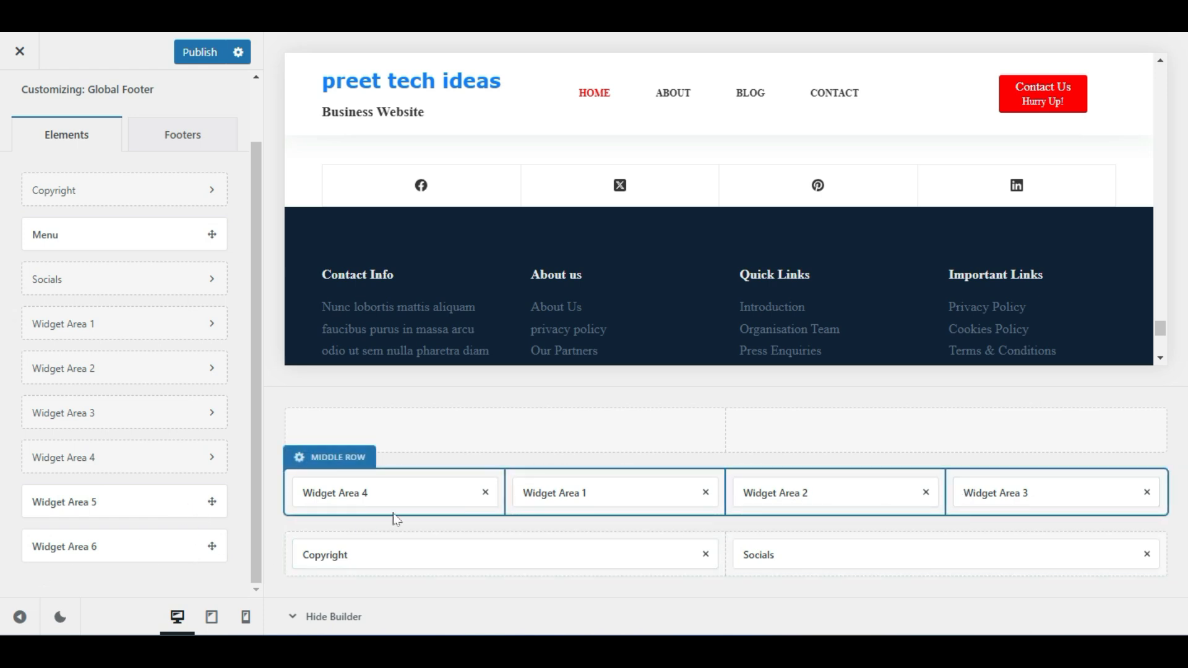
left_click_drag(172, 509, 402, 431)
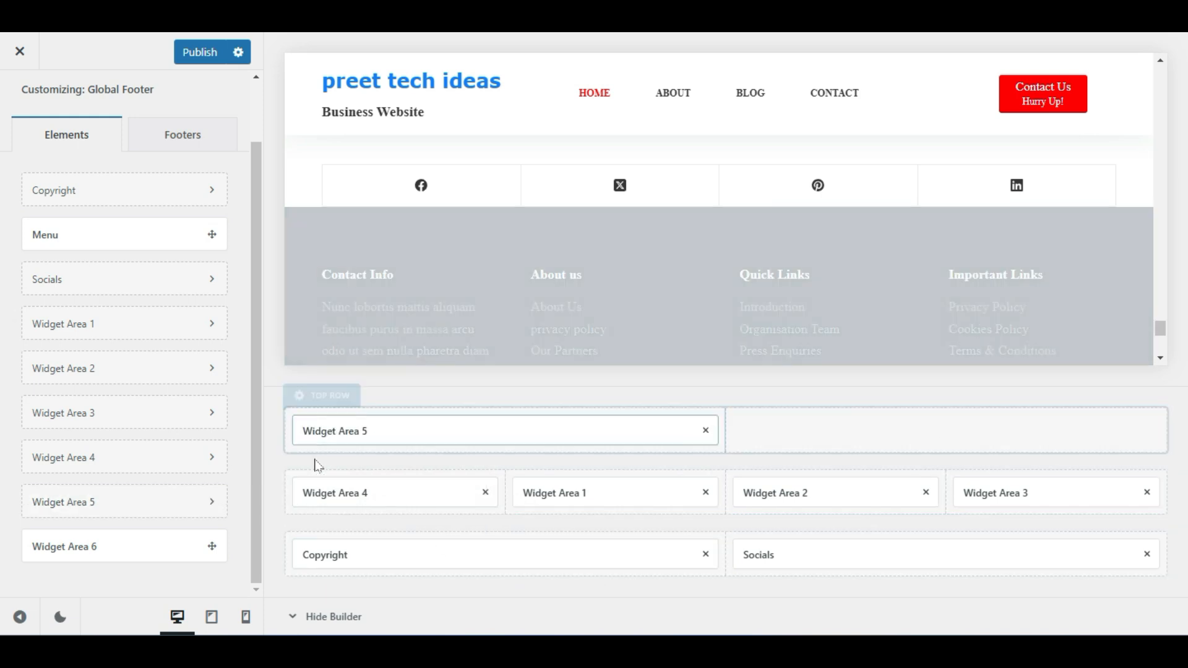
scroll(524, 179, "up", 3)
scroll(524, 178, "down", 5)
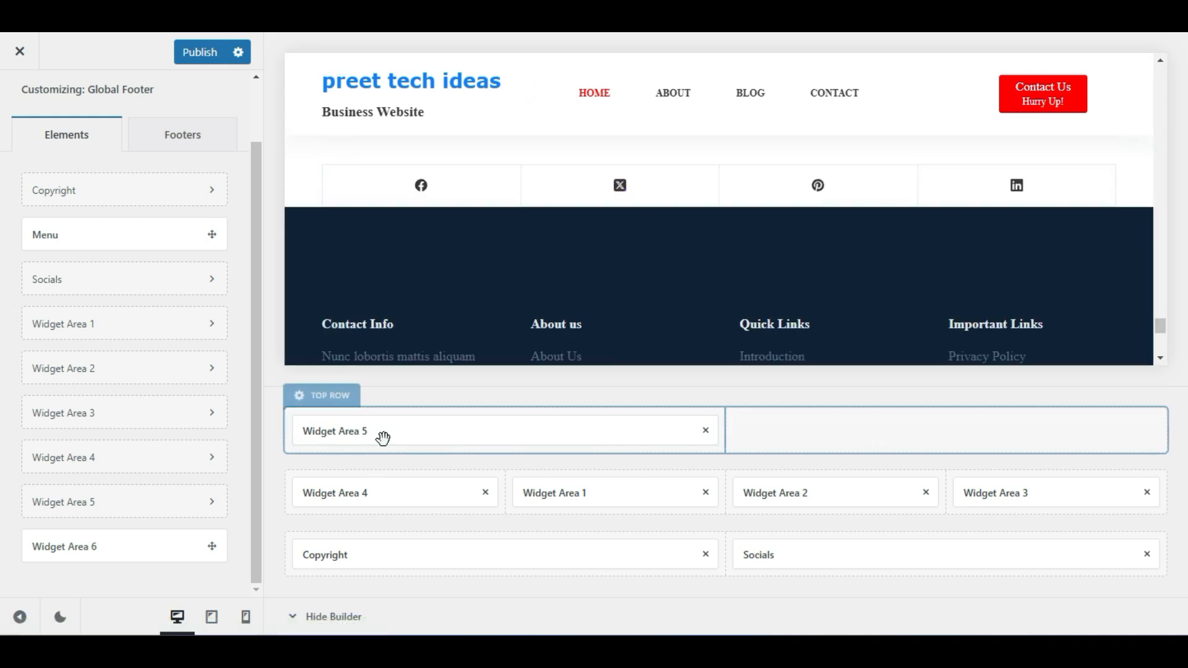
left_click(386, 434)
left_click(388, 436)
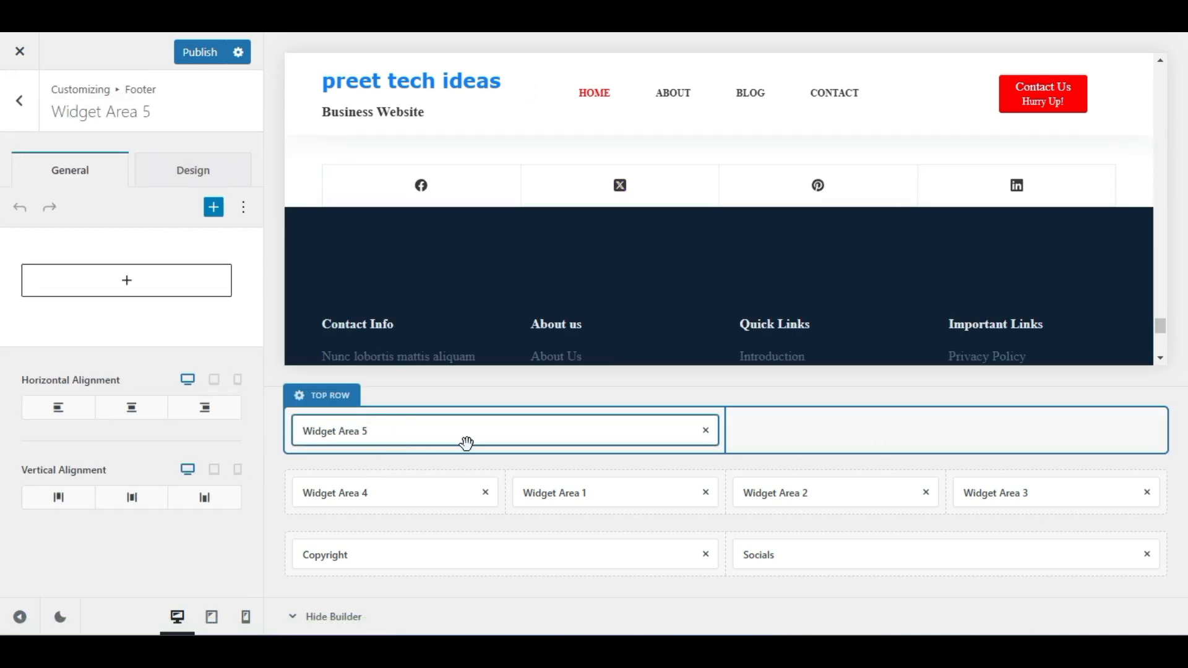
Insert an Image block into Widget Area 5 and choose Upload
left_click(139, 290)
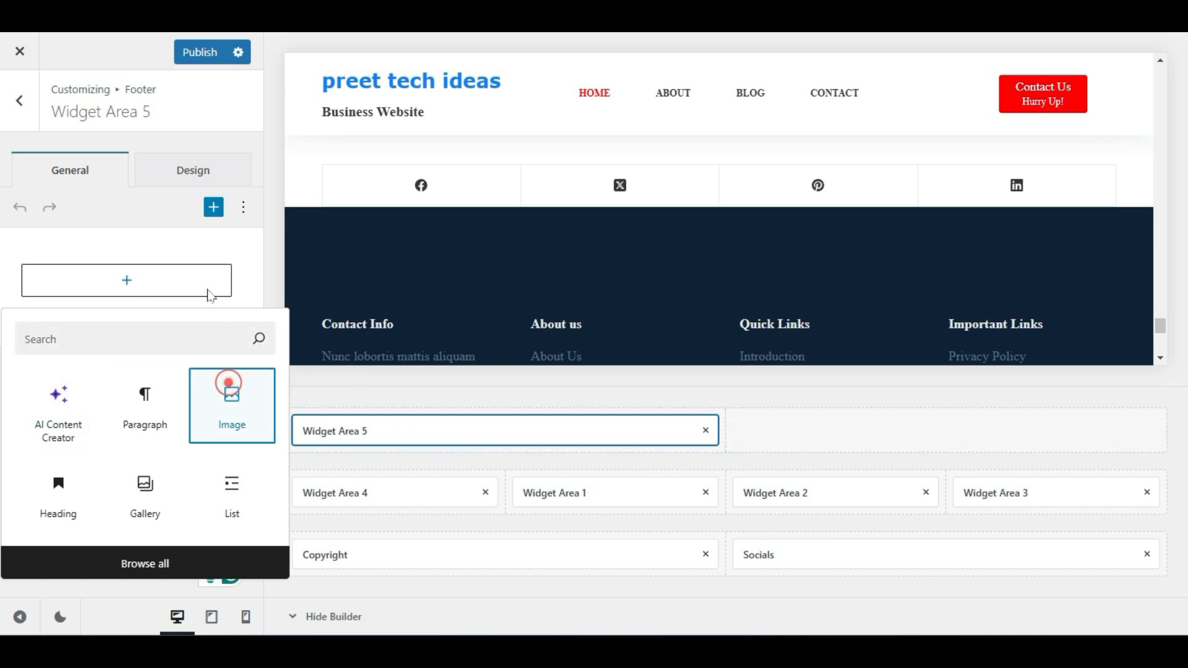
left_click(231, 393)
left_click(155, 328)
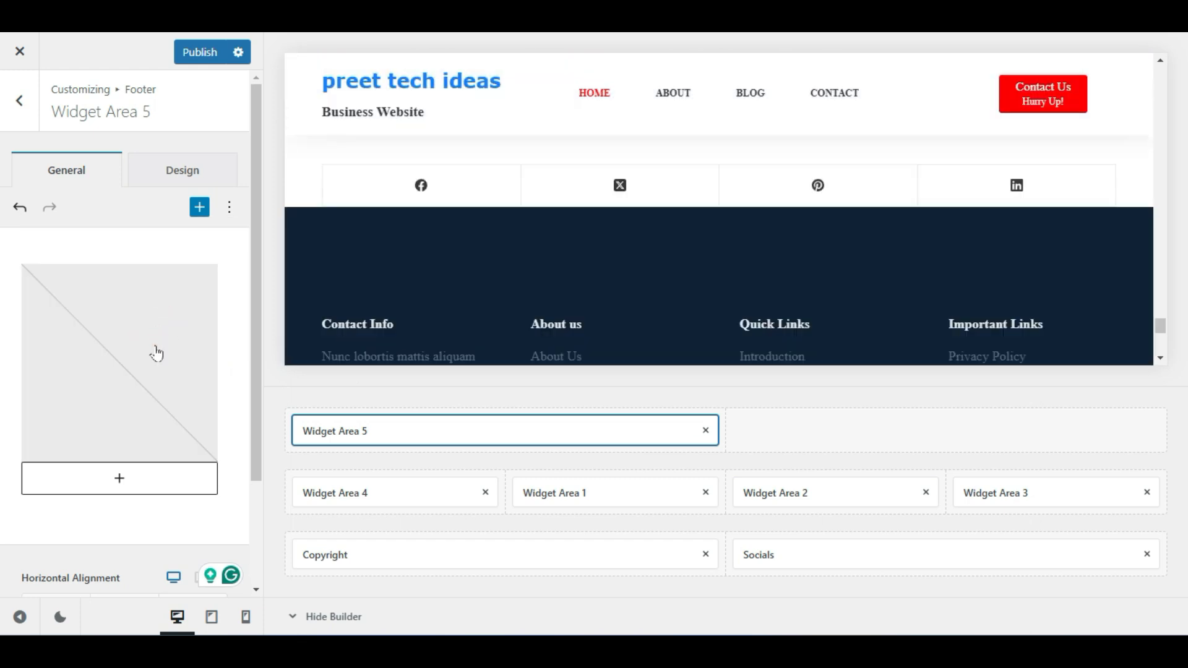
left_click(155, 350)
left_click(84, 340)
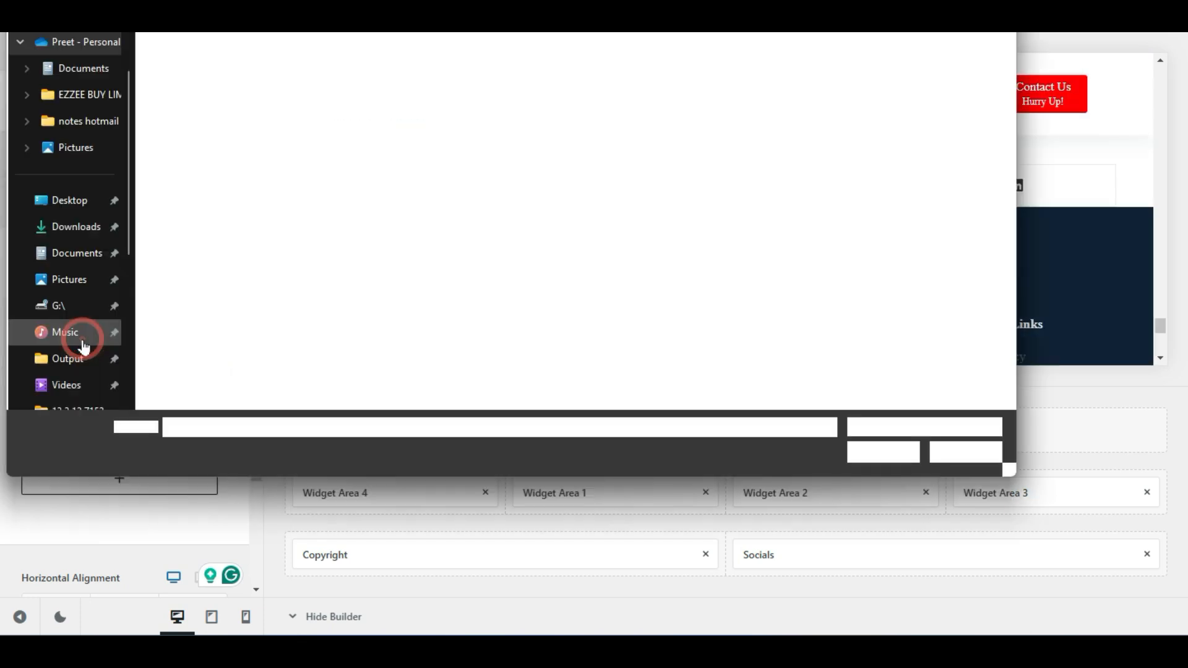
Upload logo.png from Desktop > logo-files (2) into the Image block
left_click(71, 193)
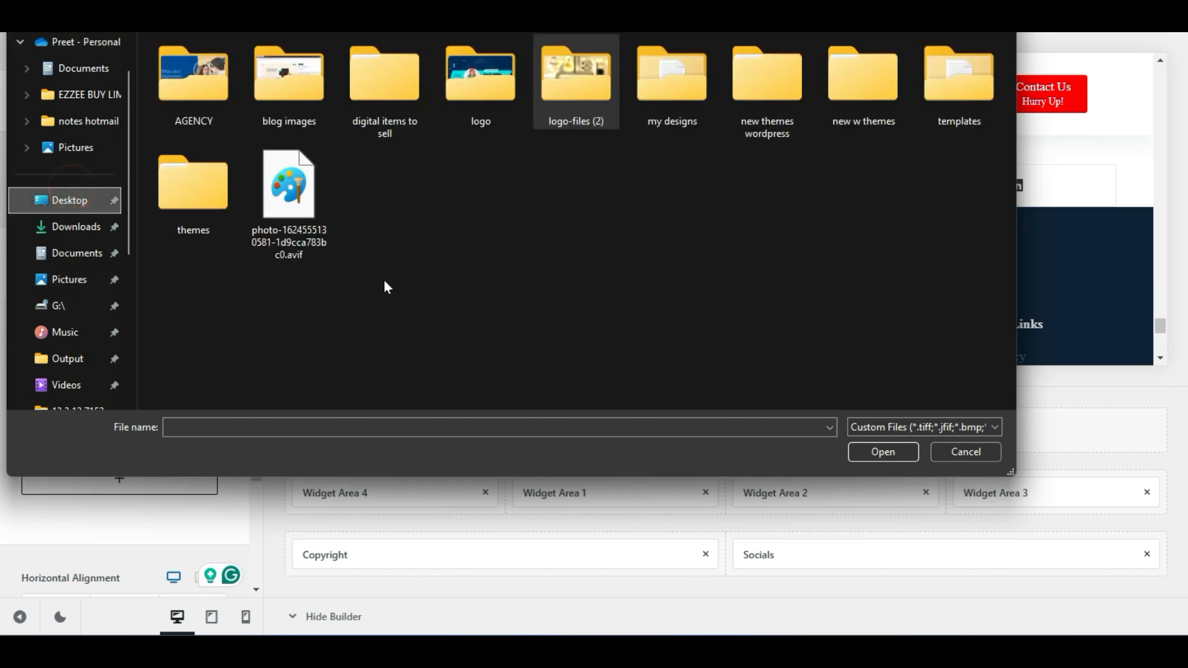
double_click(567, 90)
left_click(321, 98)
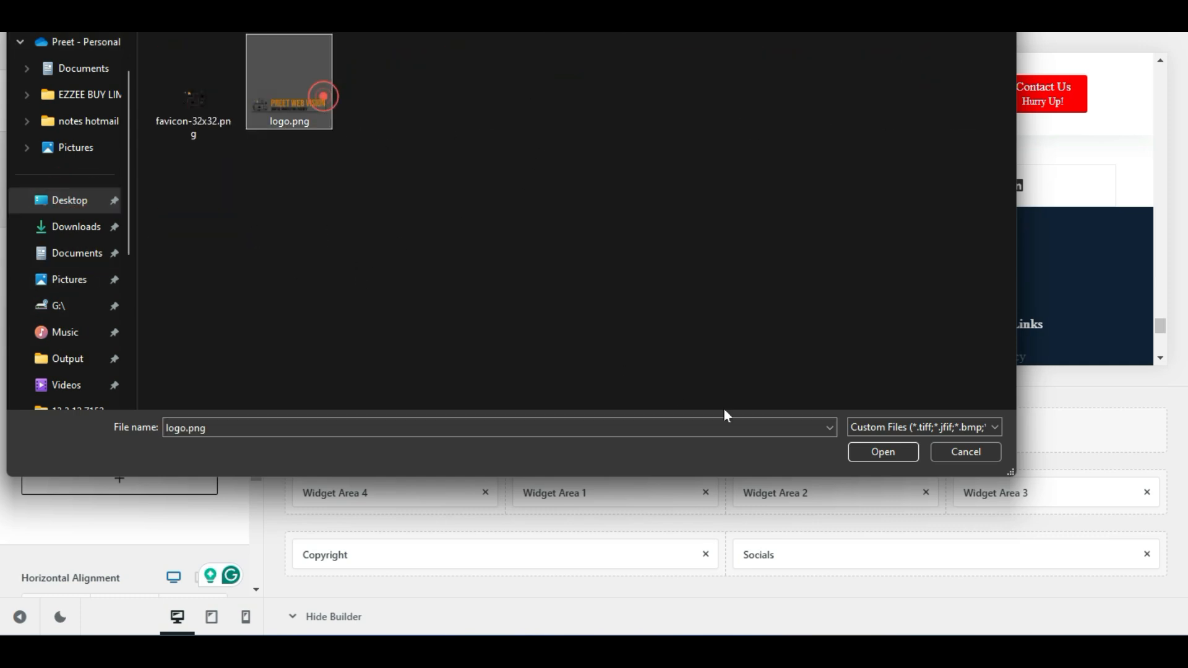
left_click(853, 450)
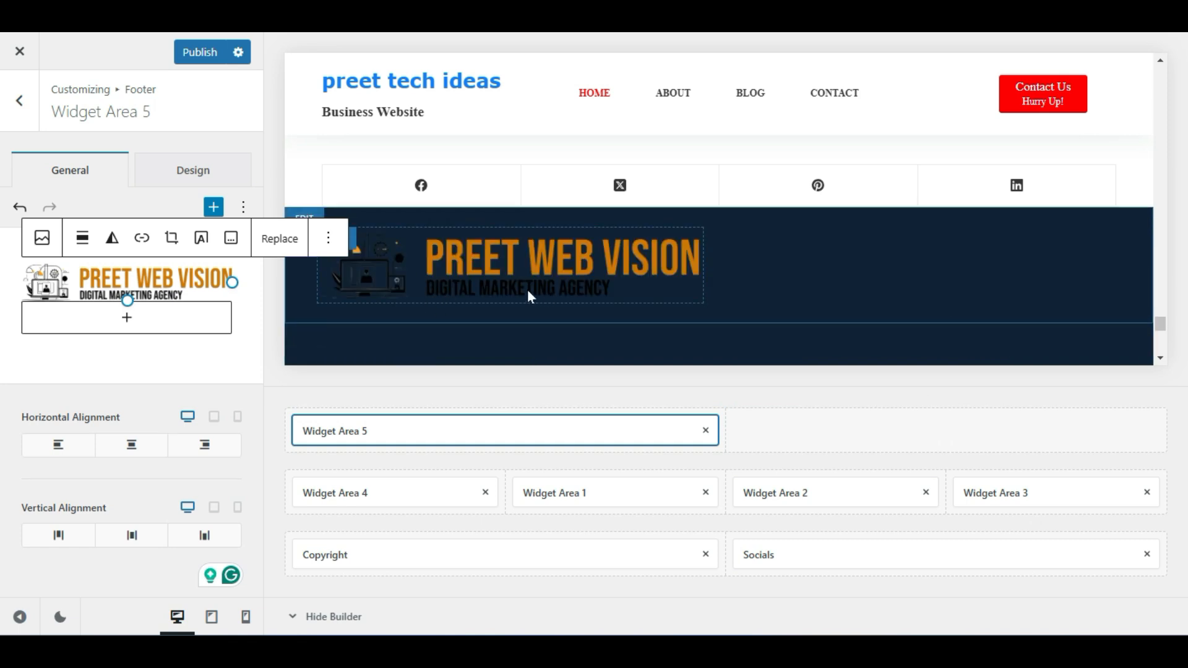
Shrink the footer logo, align it left, and return to the footer element list
left_click_drag(232, 282, 164, 282)
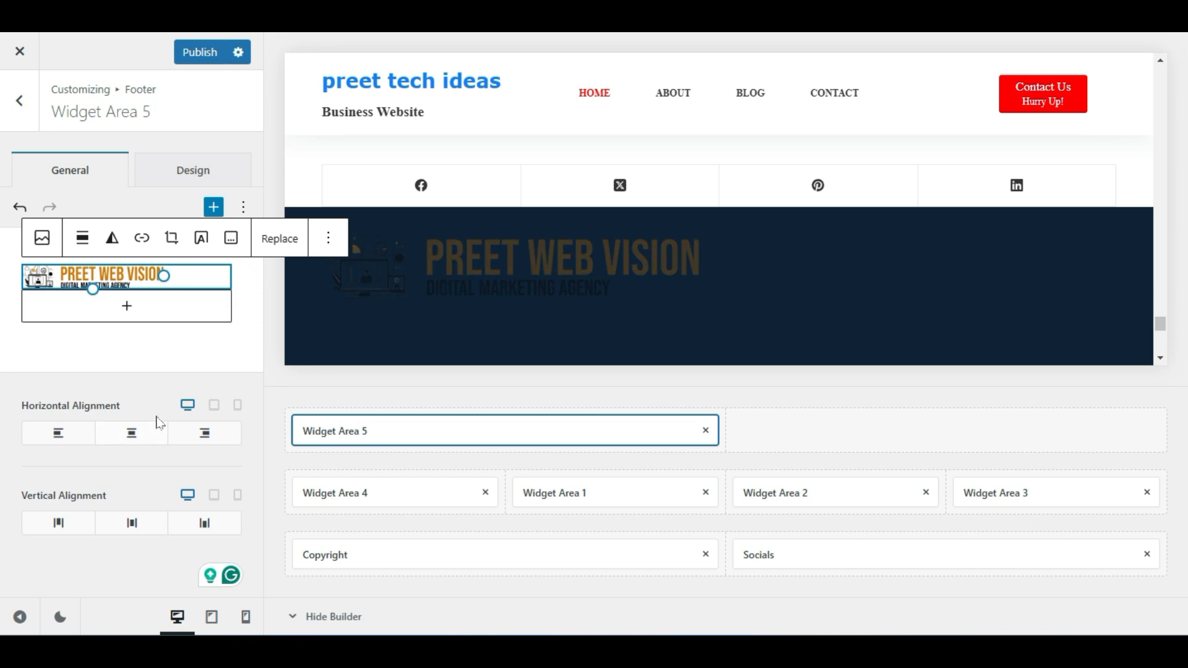
scroll(550, 226, "down", 2)
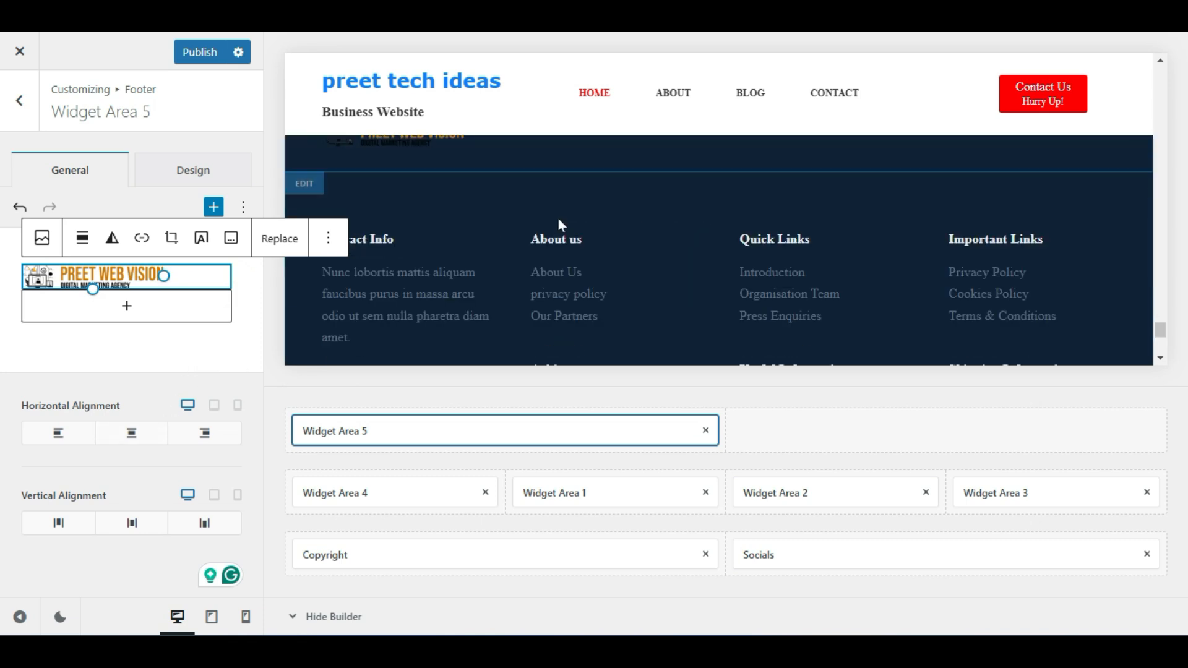
left_click(84, 240)
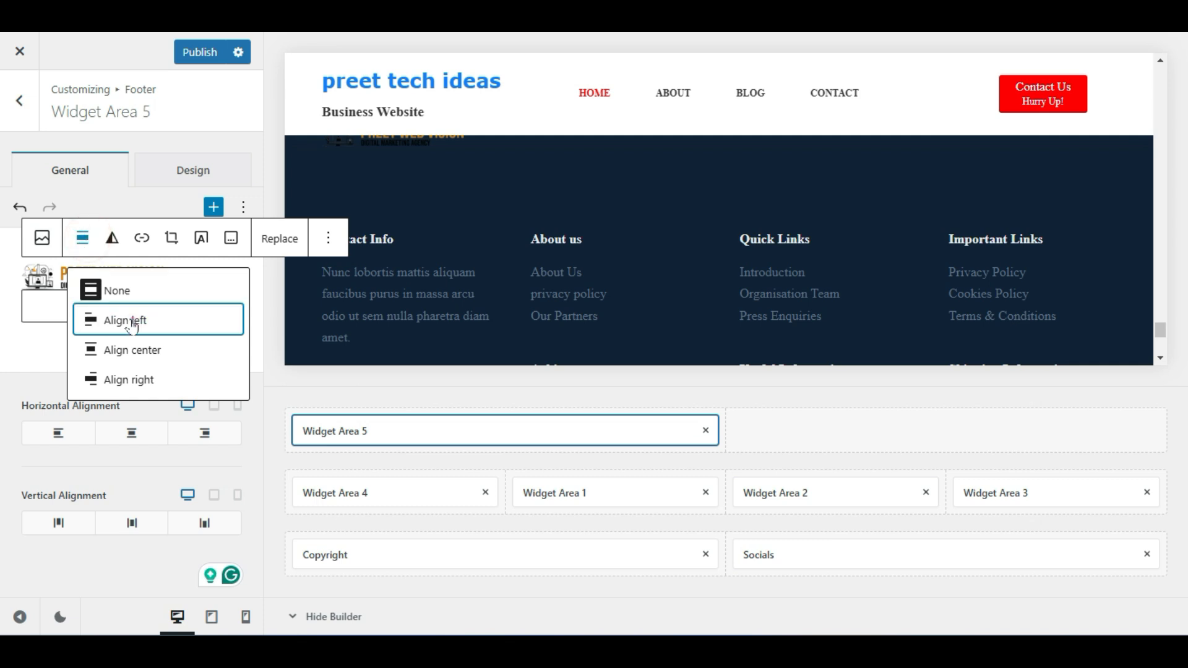
left_click(102, 324)
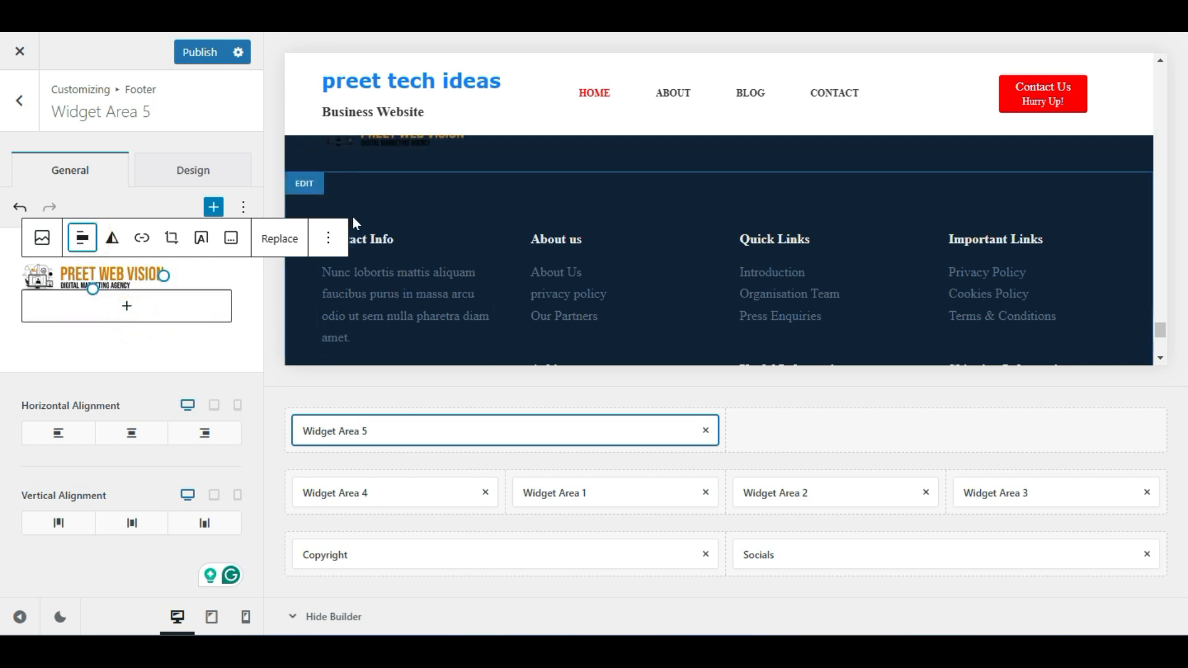
left_click_drag(164, 275, 151, 278)
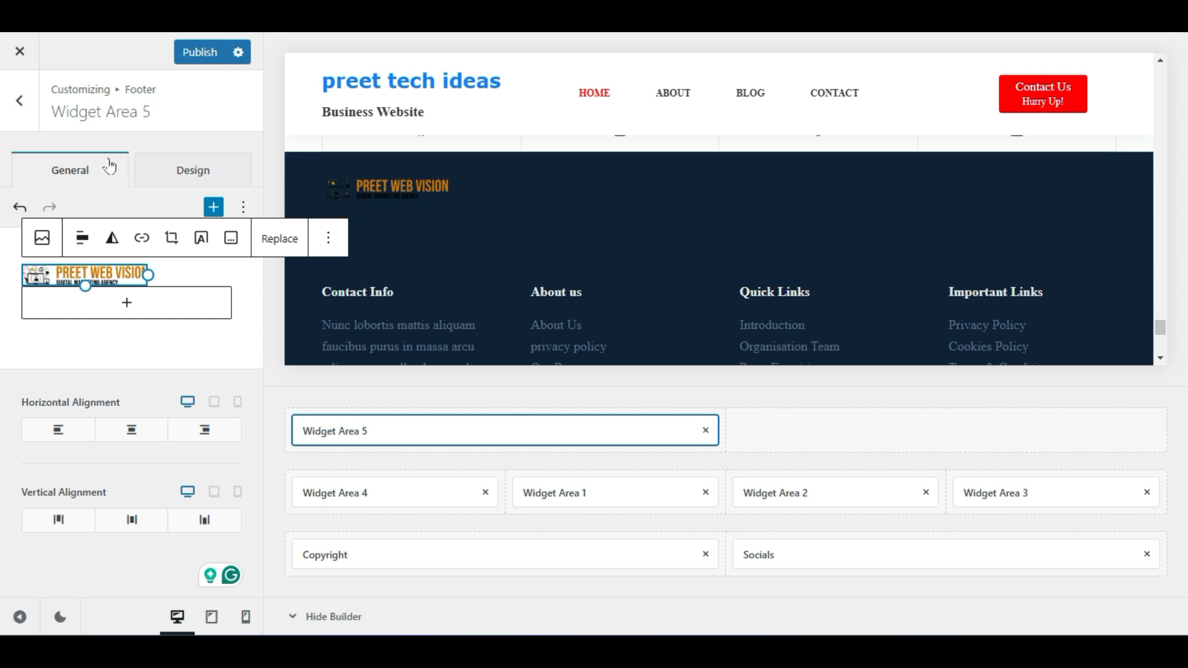
left_click(20, 102)
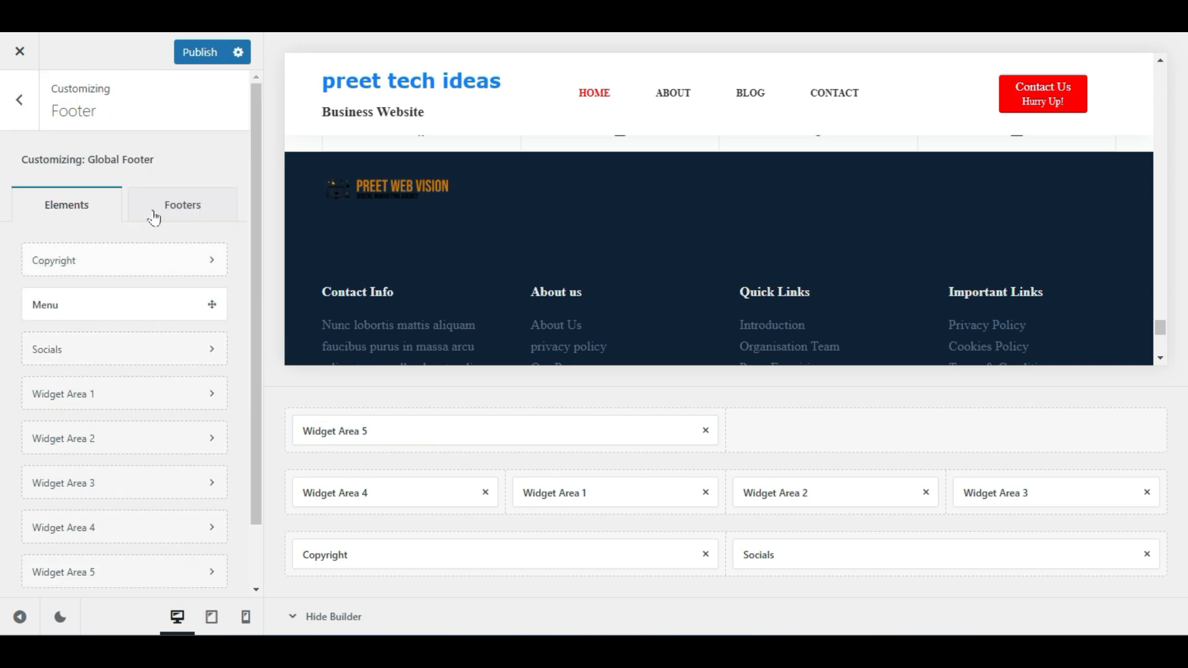
Set the Global Footer container background colour to light grey #efefef
left_click_drag(31, 159, 181, 162)
left_click(178, 156)
left_click(197, 209)
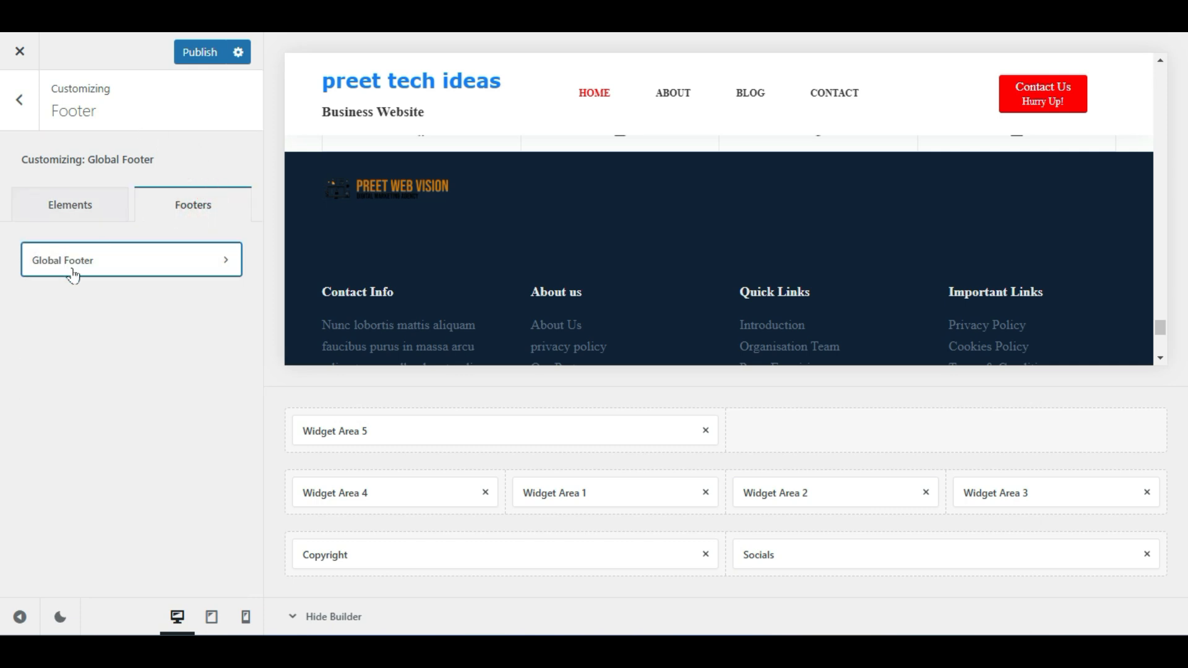
left_click(201, 258)
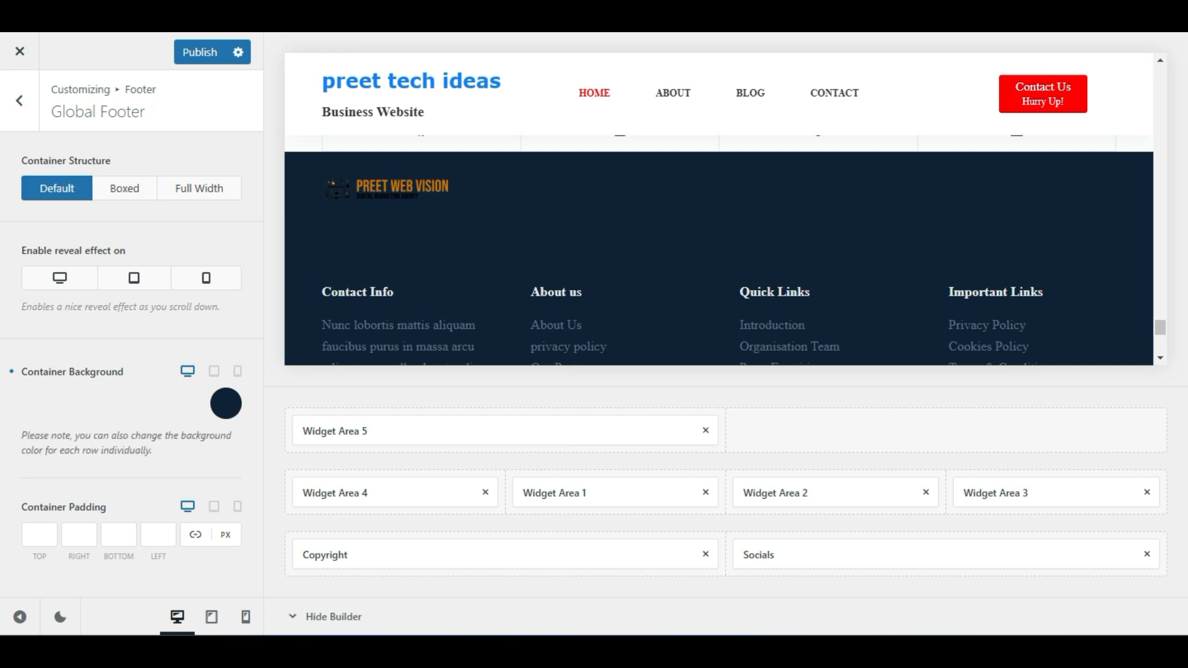
left_click(225, 410)
left_click_drag(126, 328, 19, 303)
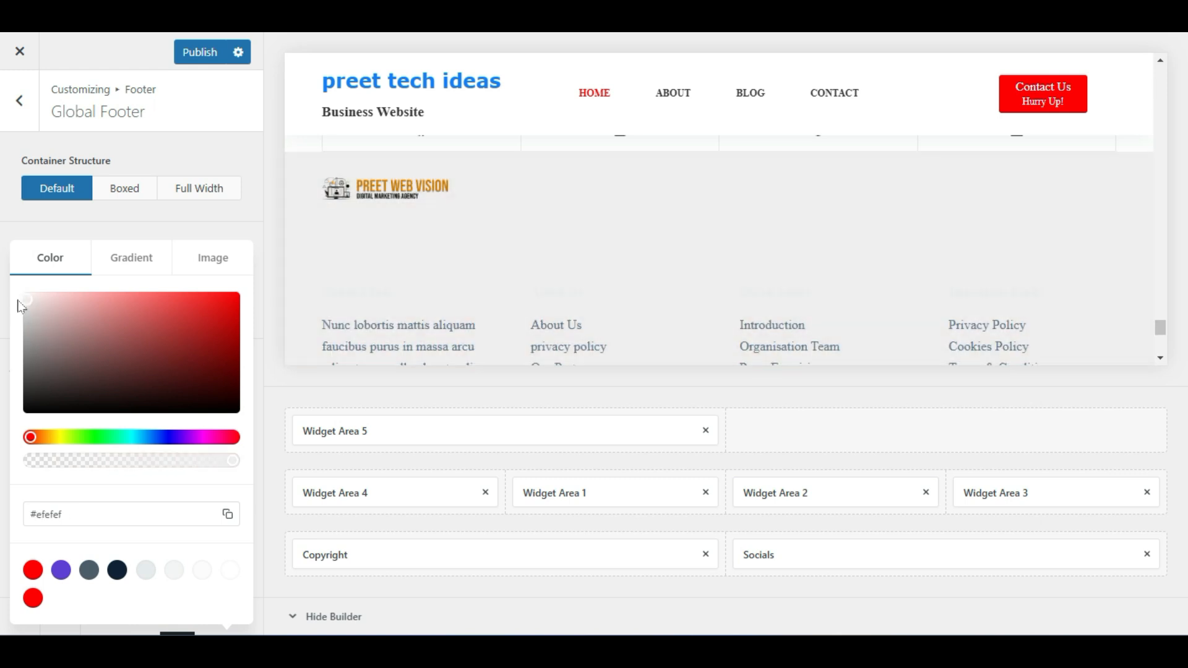
left_click(142, 235)
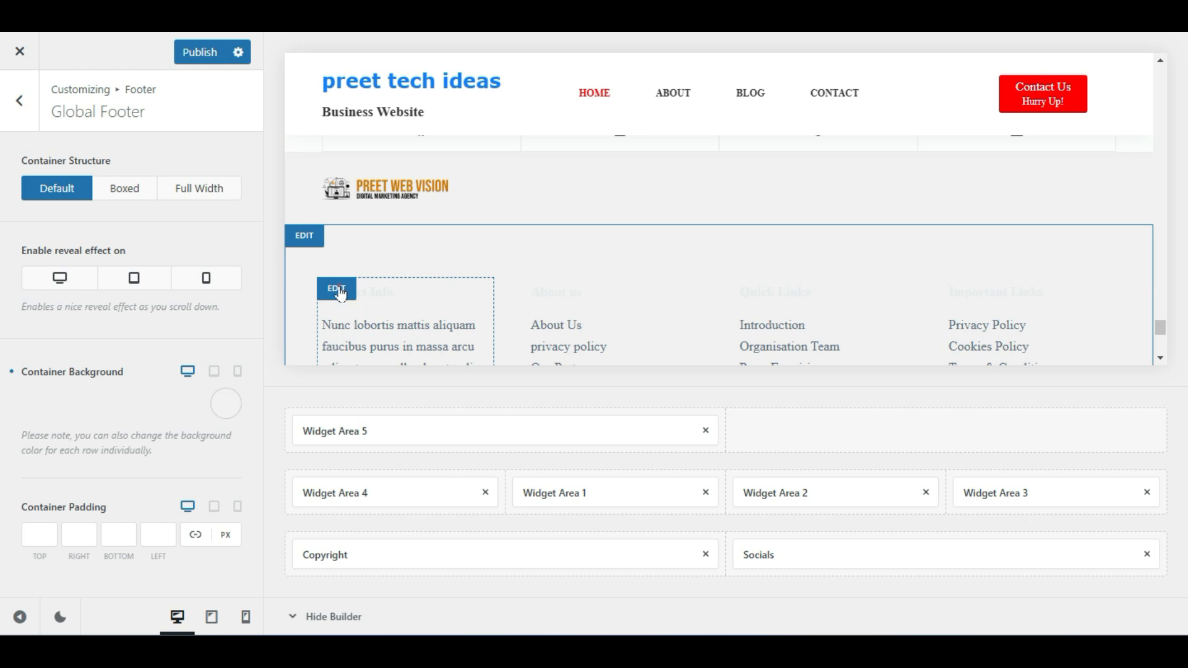
left_click(337, 289)
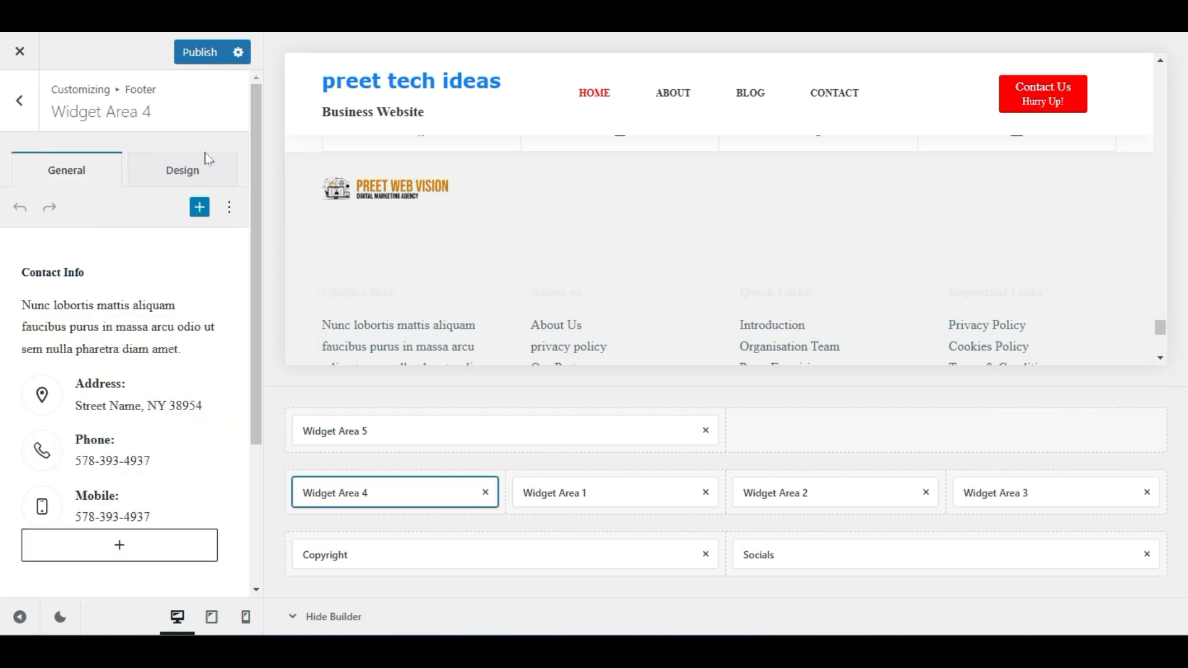
Set all three Design-tab font colours of Widget Area 4 to black
left_click(199, 163)
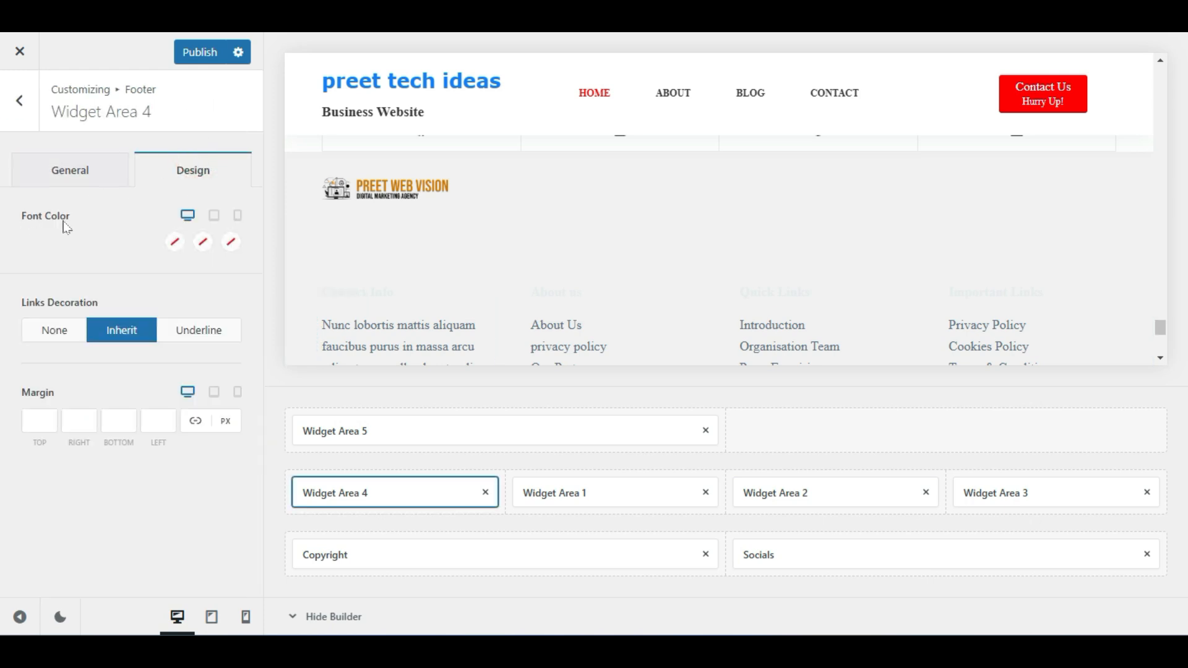
left_click(175, 242)
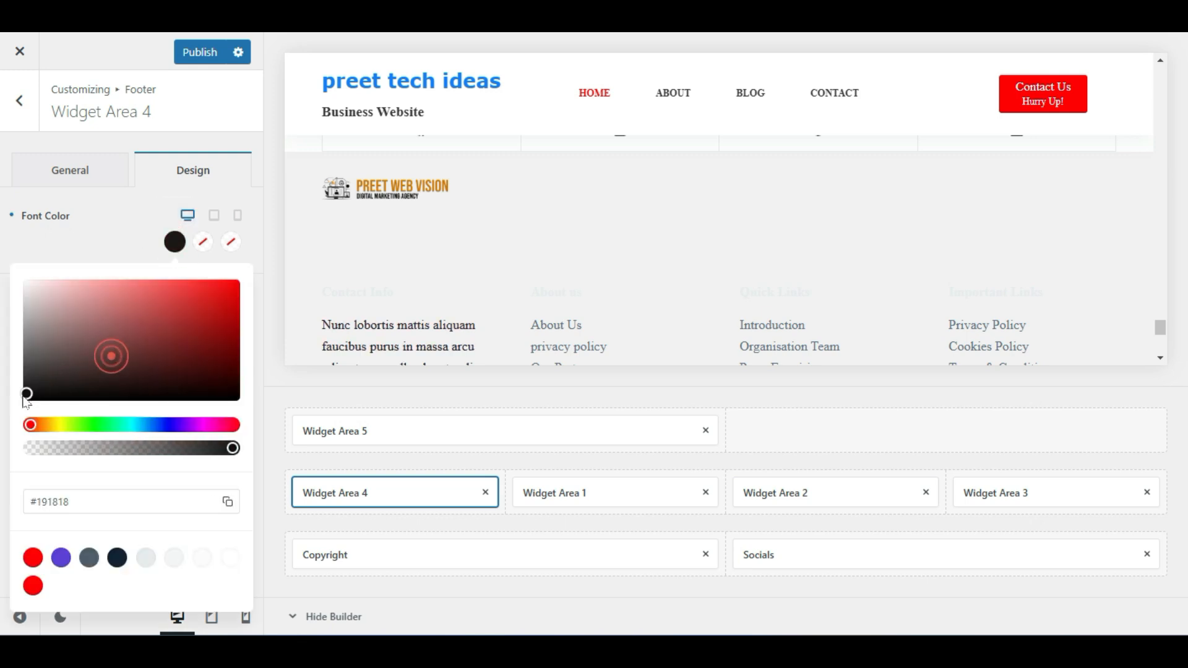
left_click(203, 242)
left_click(125, 358)
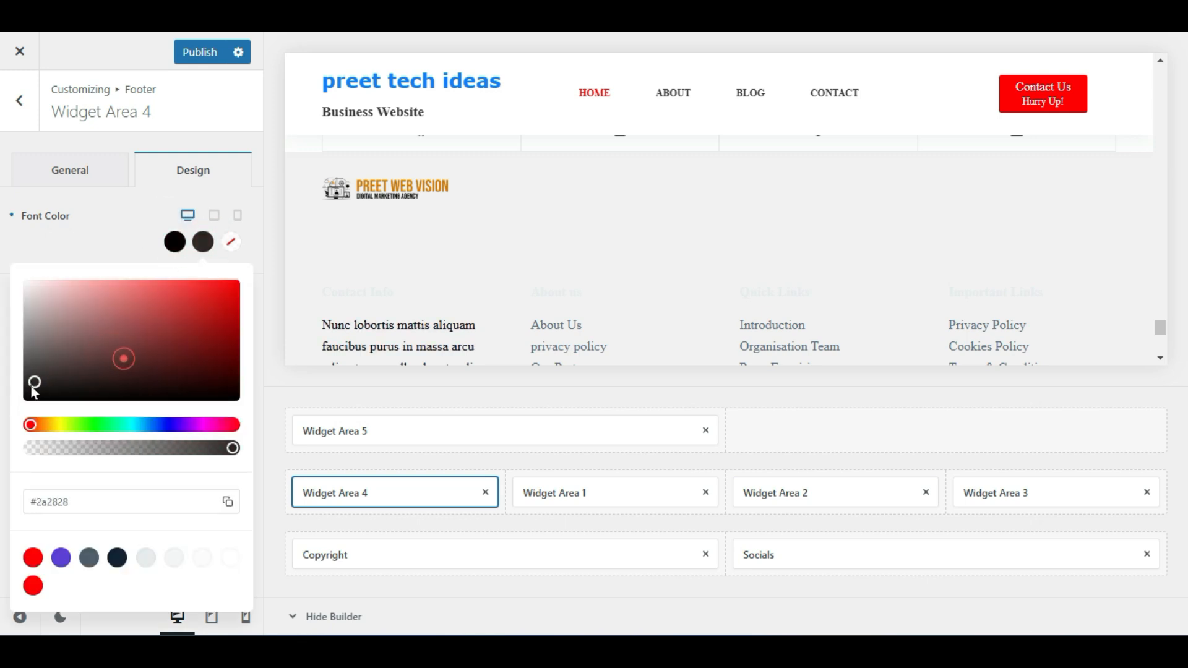
left_click(88, 235)
left_click(231, 241)
left_click(88, 355)
left_click(86, 248)
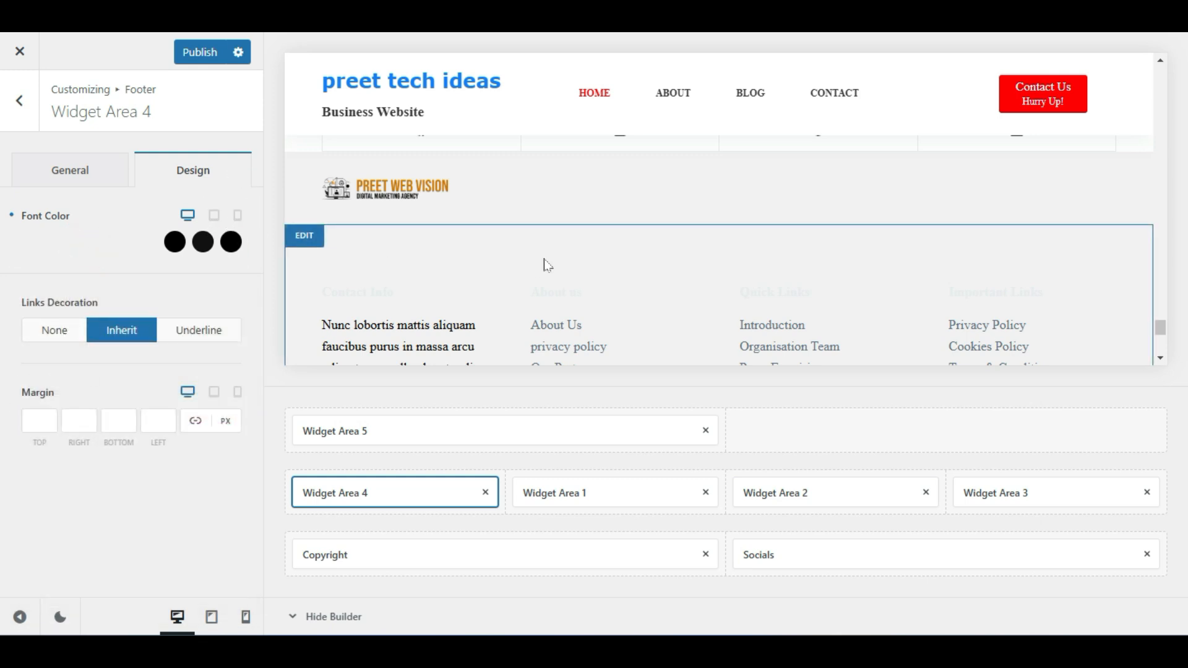
left_click(86, 161)
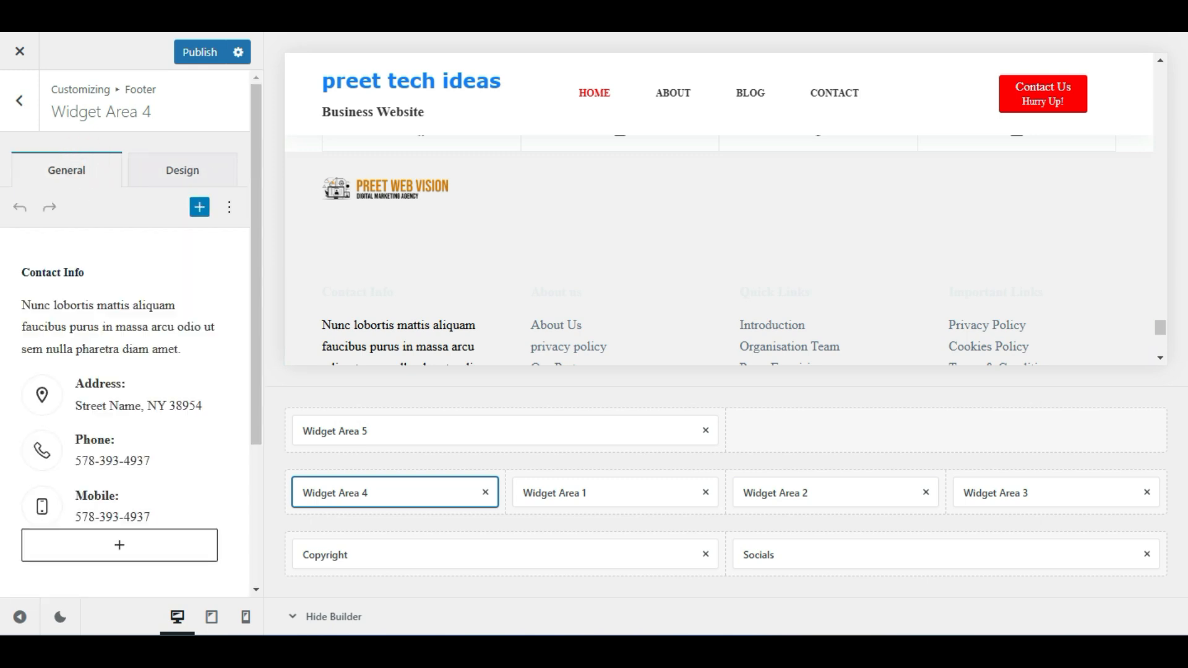
Select the contact paragraph and Contact Info heading, and view the extra text formatting options
left_click(149, 327)
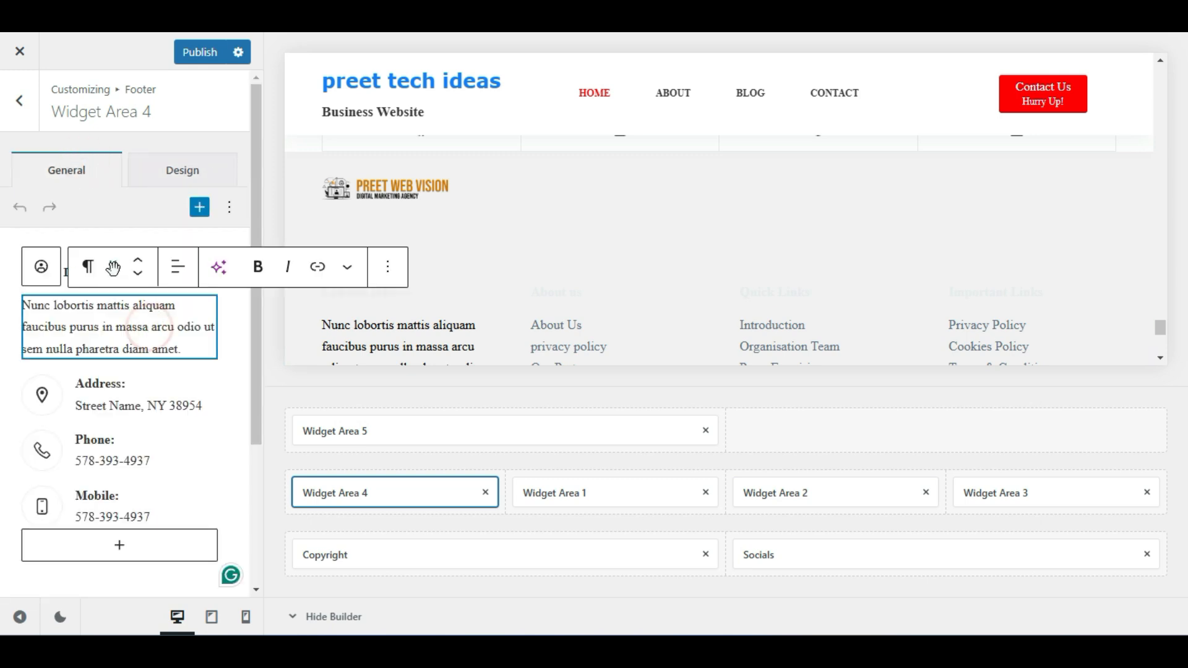
left_click(127, 240)
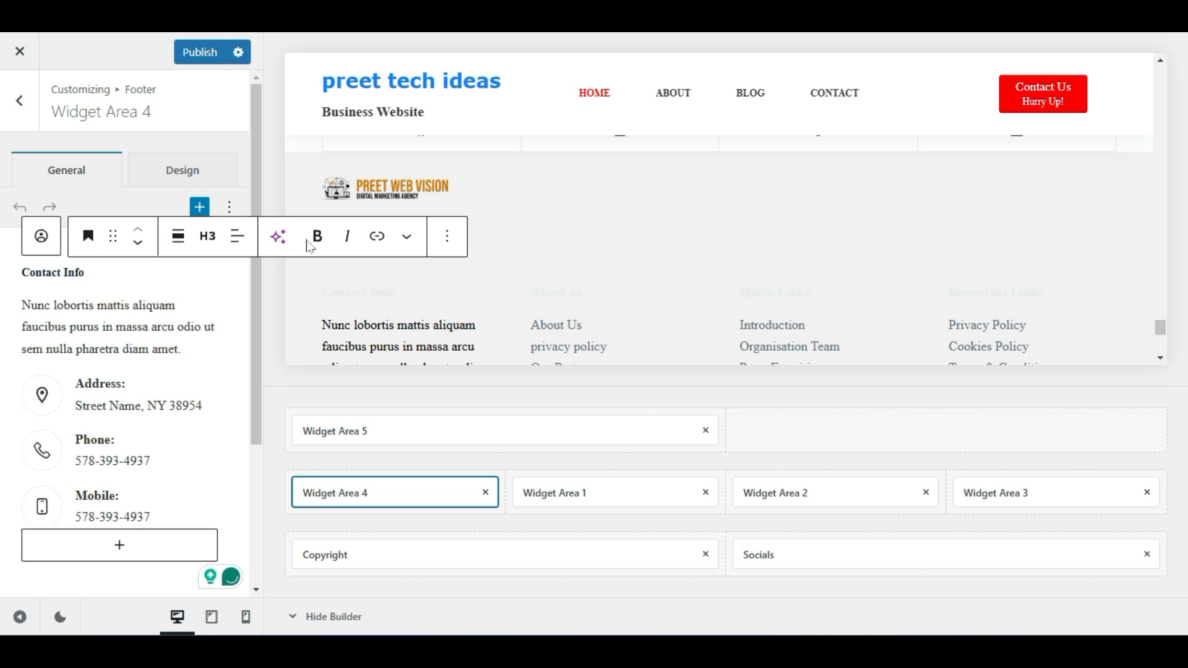
left_click(409, 237)
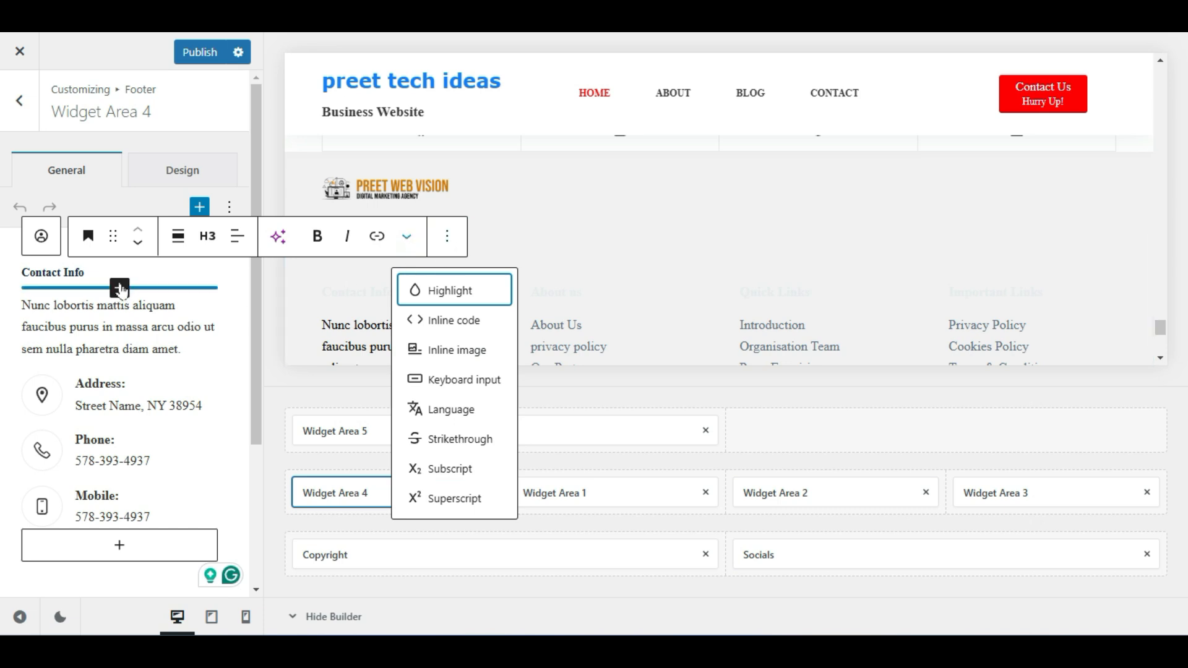
triple_click(75, 272)
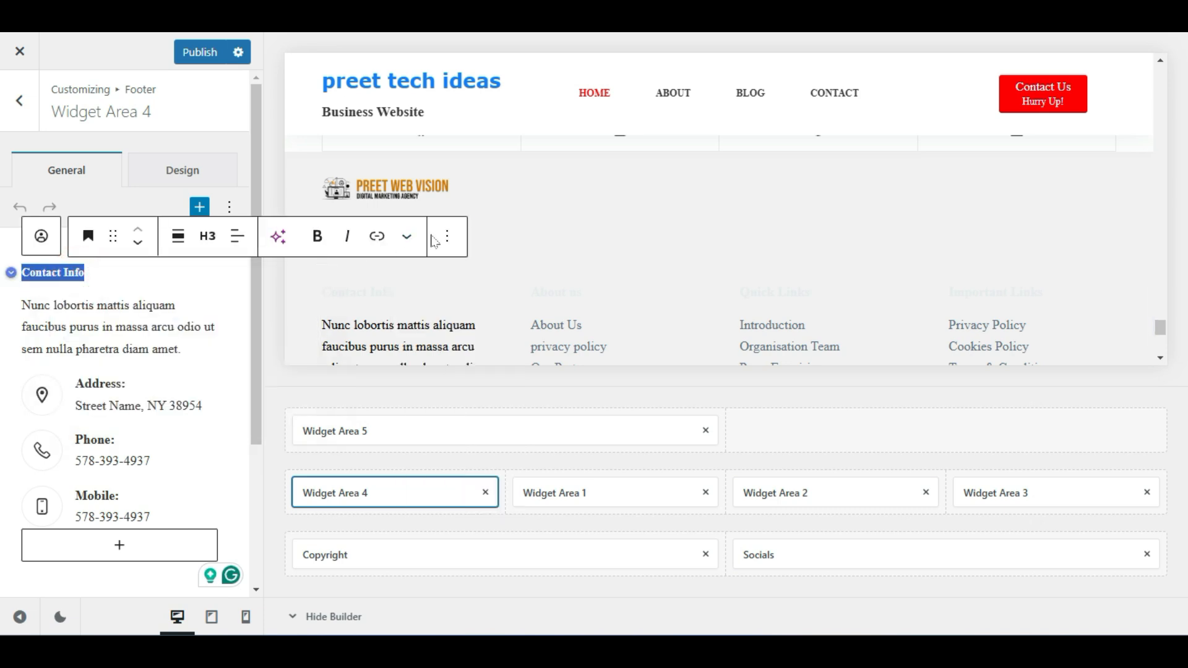
Inspect the heading's block options and transform menu, then return to the footer settings
left_click(446, 236)
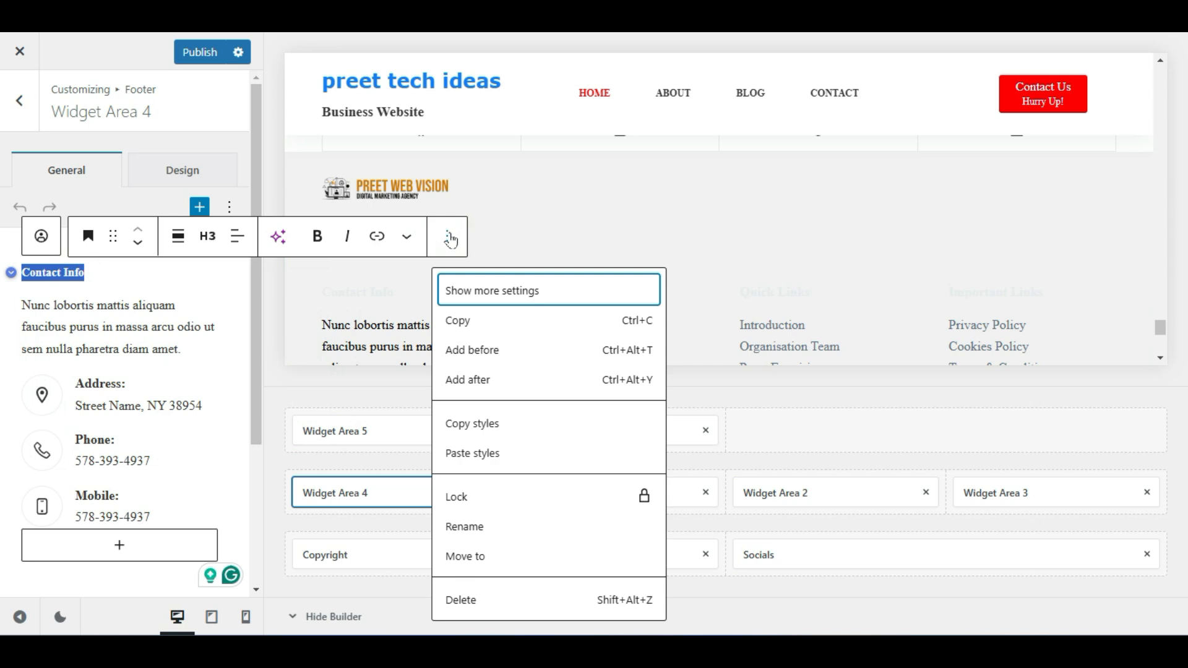
left_click(450, 240)
left_click(417, 239)
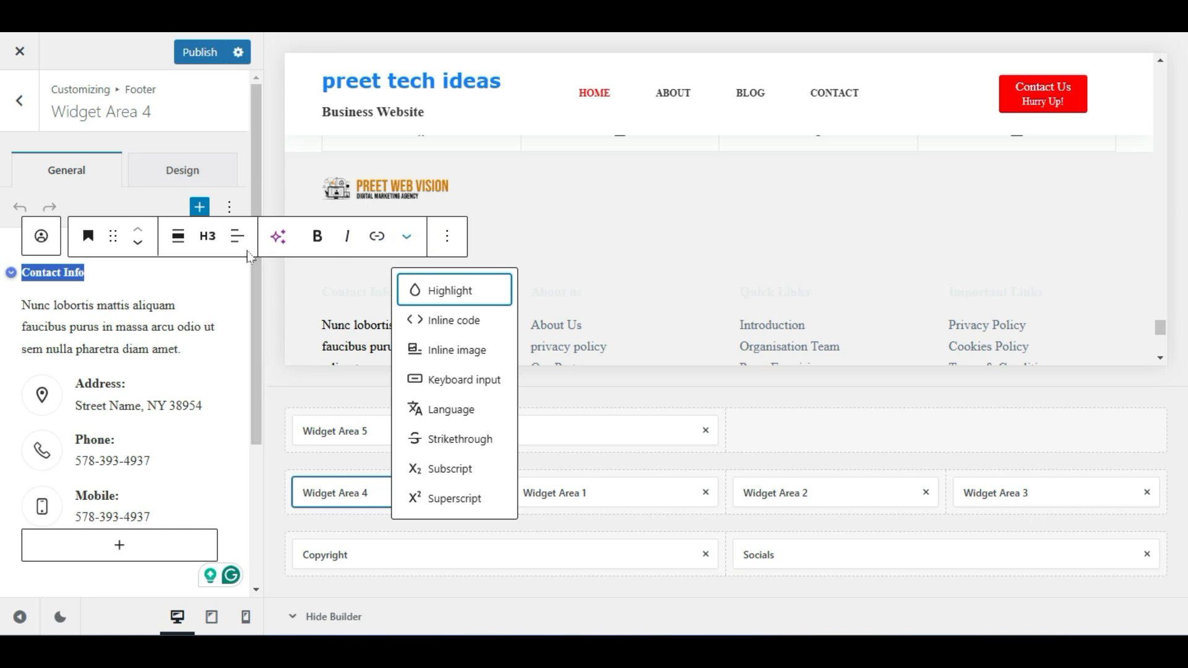
left_click(86, 235)
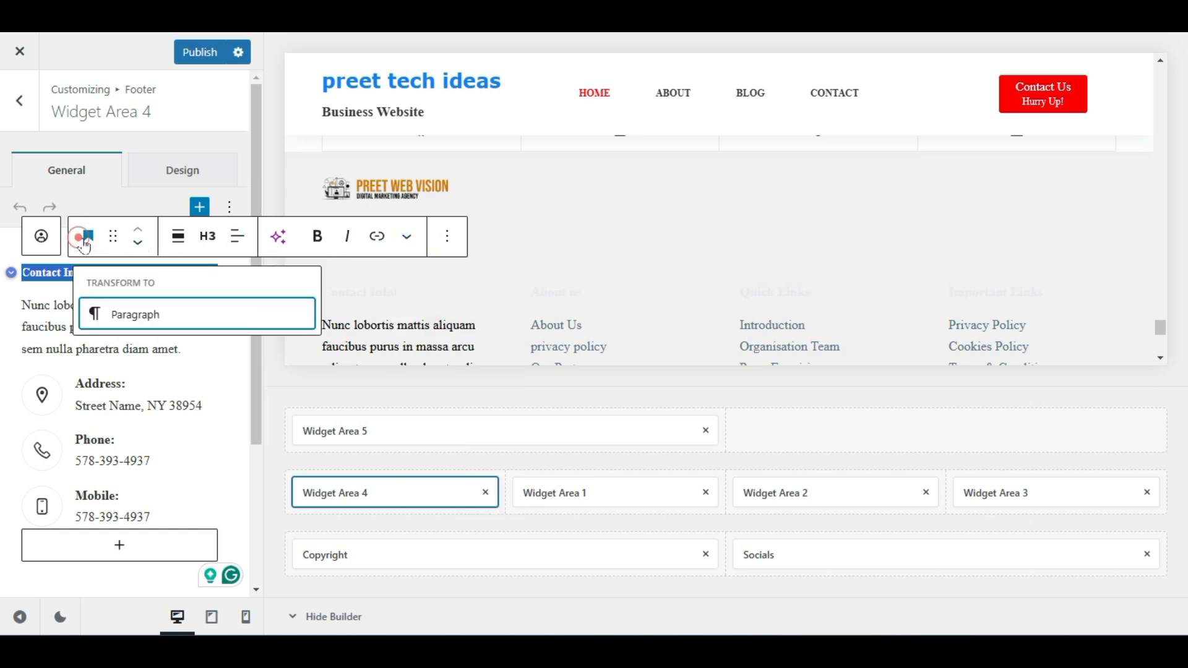
left_click(131, 396)
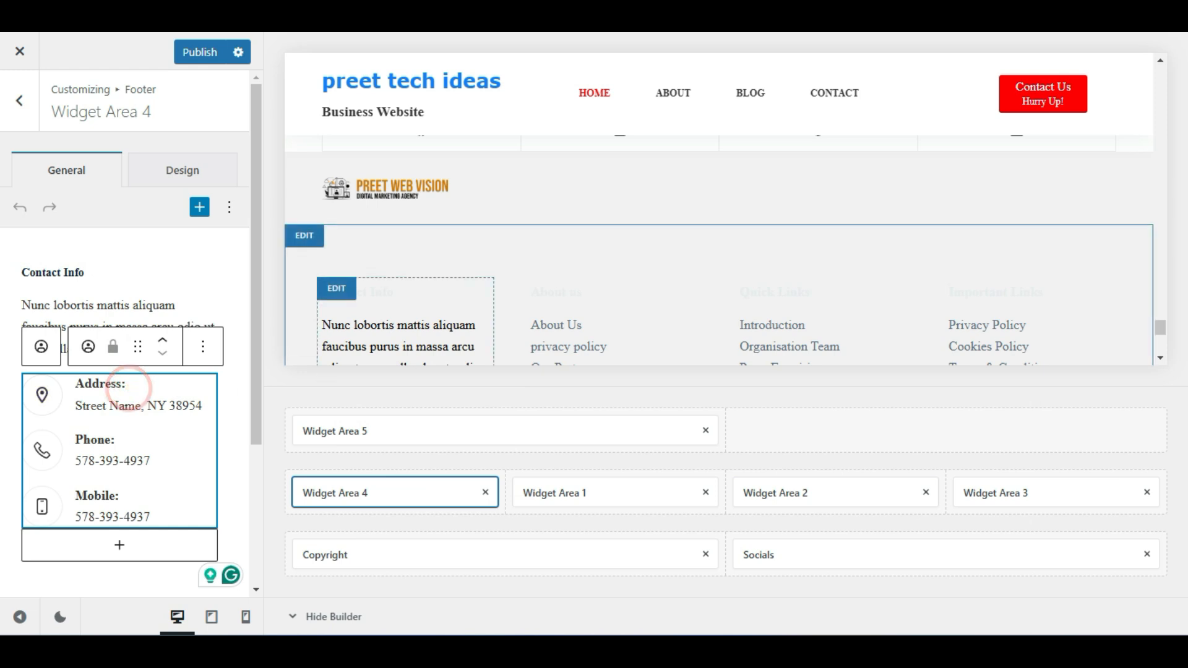
left_click(20, 105)
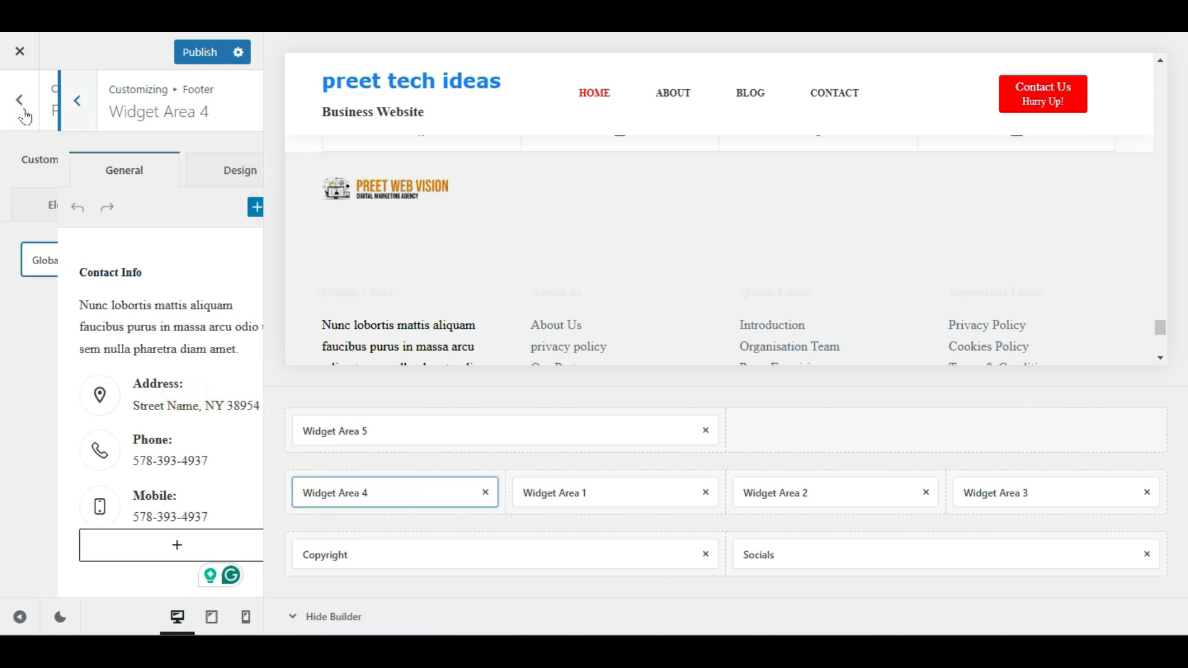
Navigate from the Customizer root to Footer > Global Footer settings
left_click(24, 125)
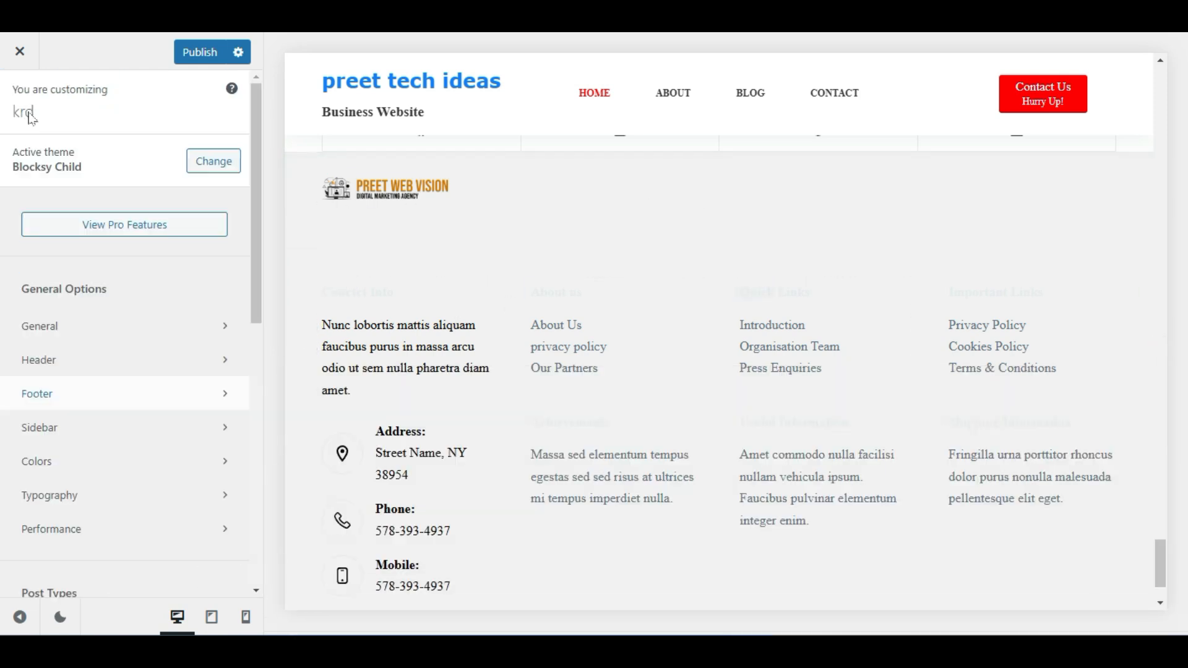
left_click(103, 402)
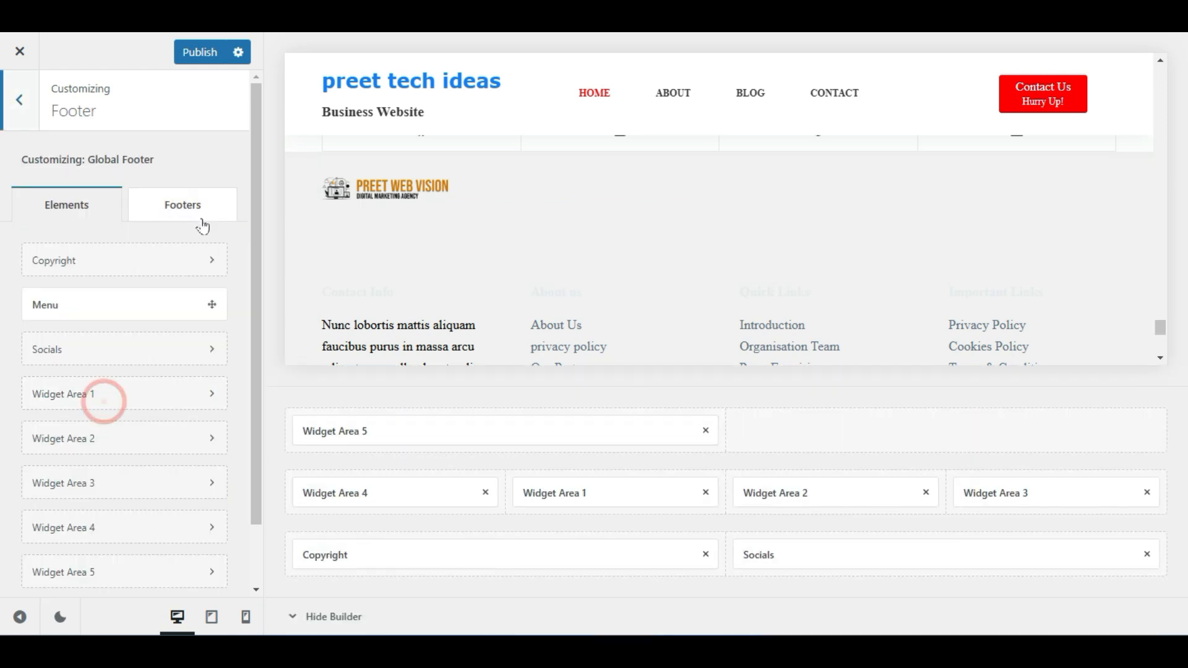
left_click(196, 208)
left_click(68, 260)
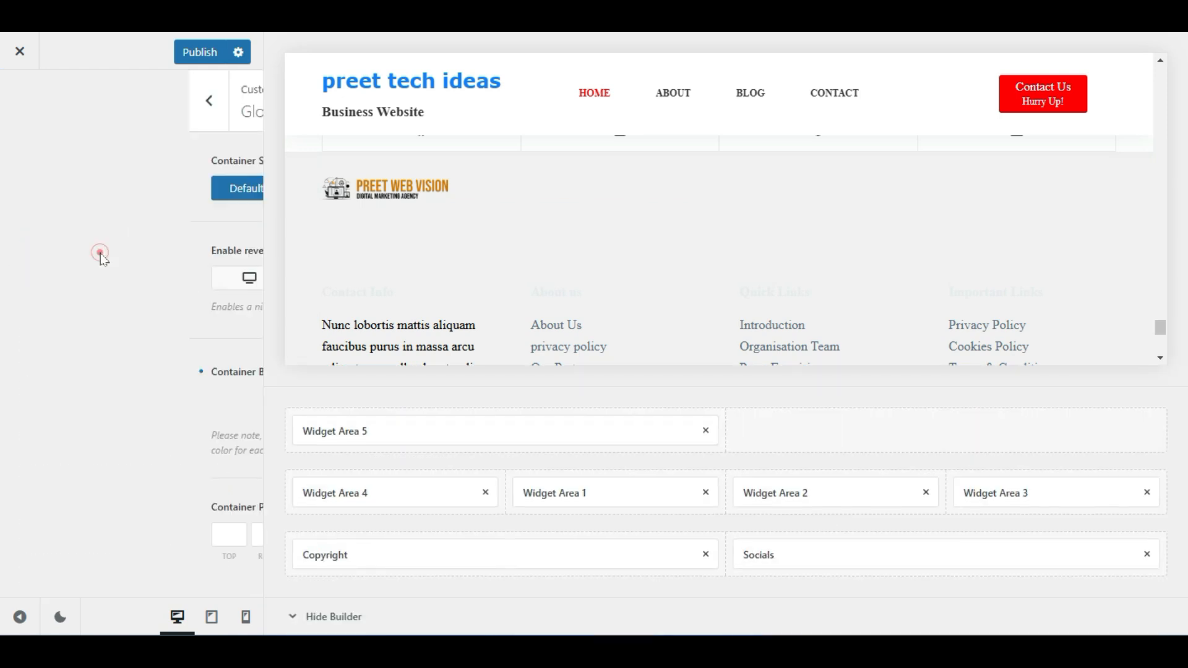
Set the Global Footer's Container Background colour to black
left_click(227, 370)
left_click_drag(220, 318, 19, 460)
left_click(162, 225)
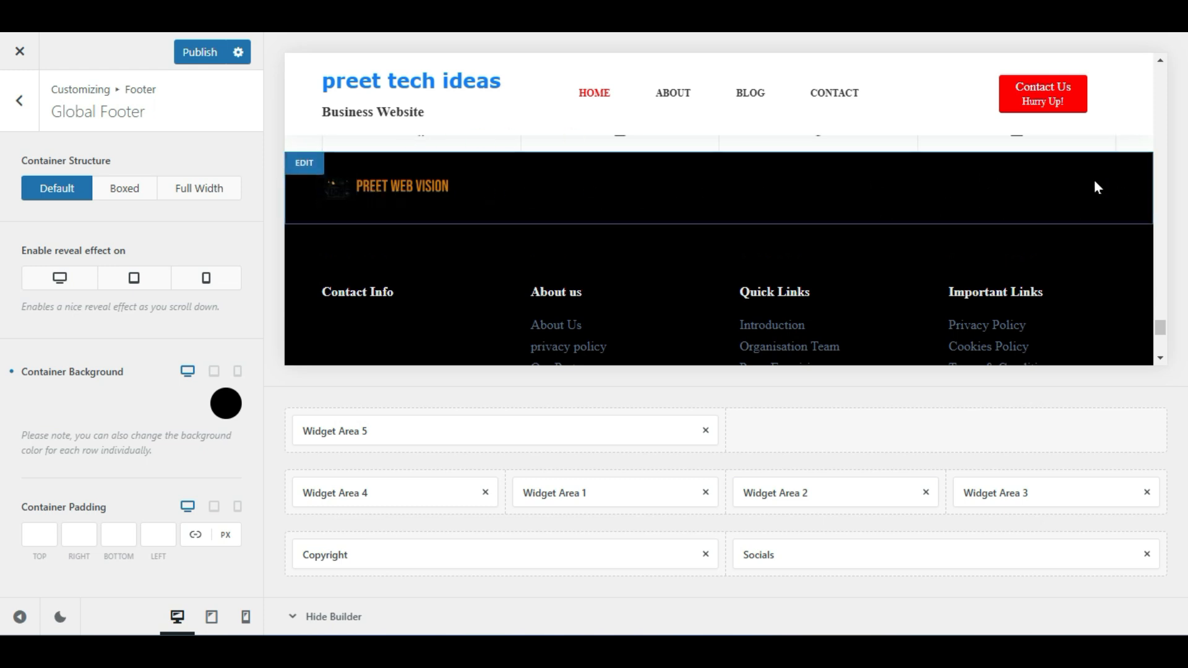
scroll(926, 266, "down", 3)
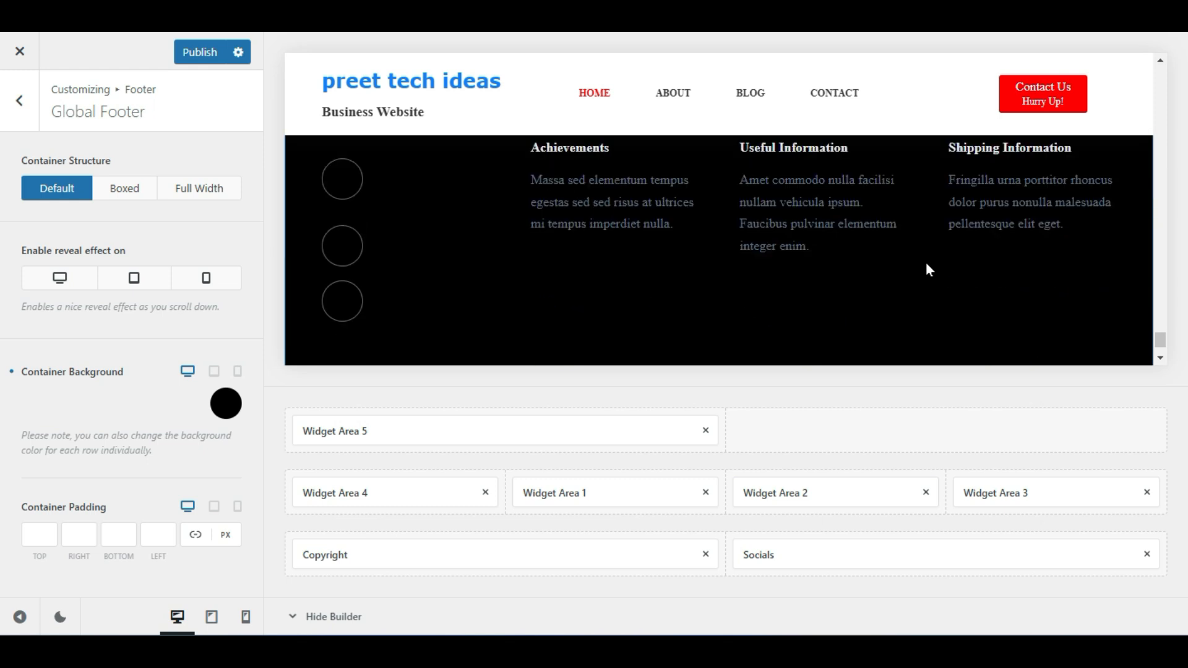
scroll(678, 263, "up", 4)
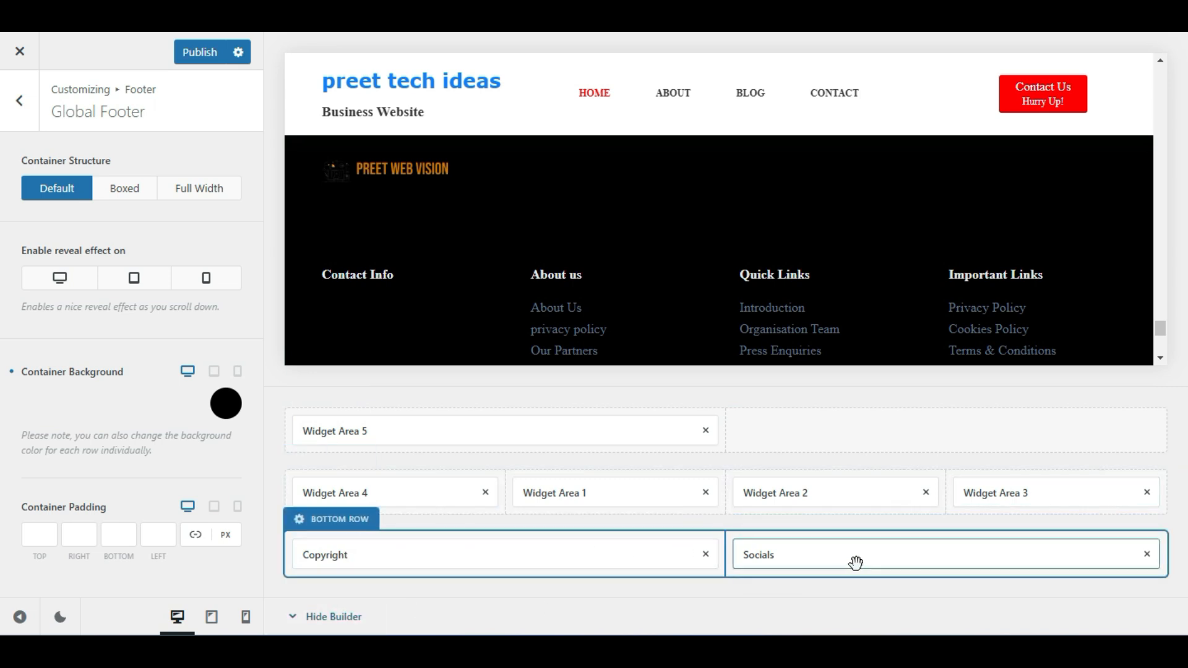
Drag the Socials element from the Bottom Row into the footer's Top Row beside the logo
left_click_drag(856, 561, 913, 444)
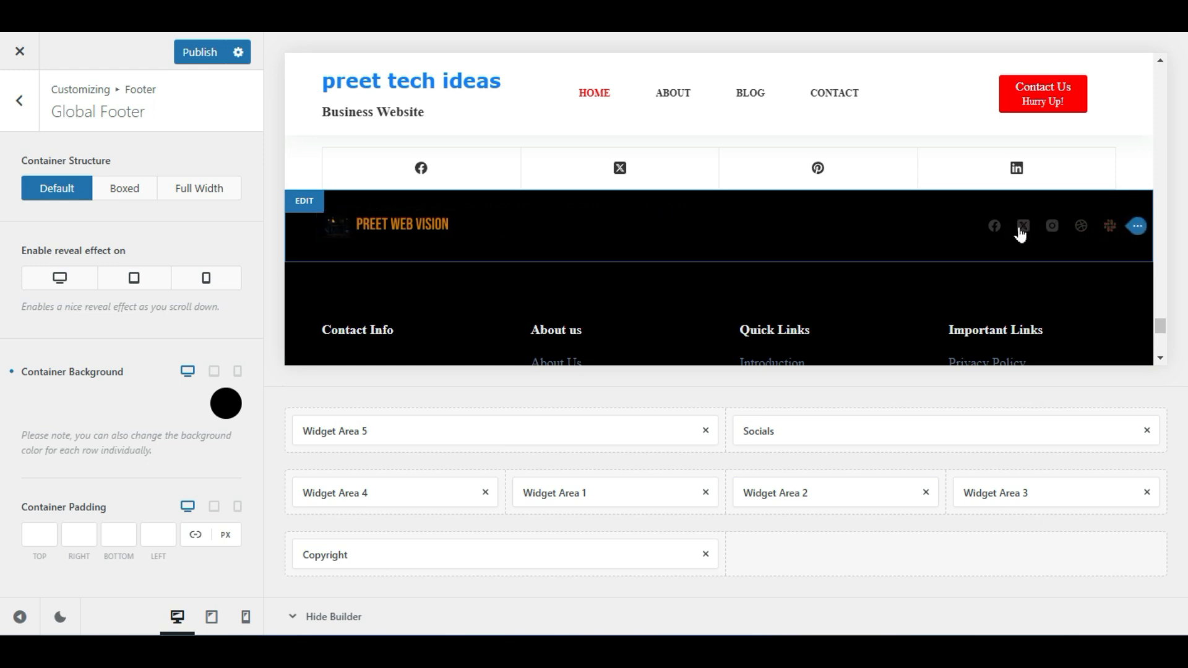
scroll(952, 281, "down", 5)
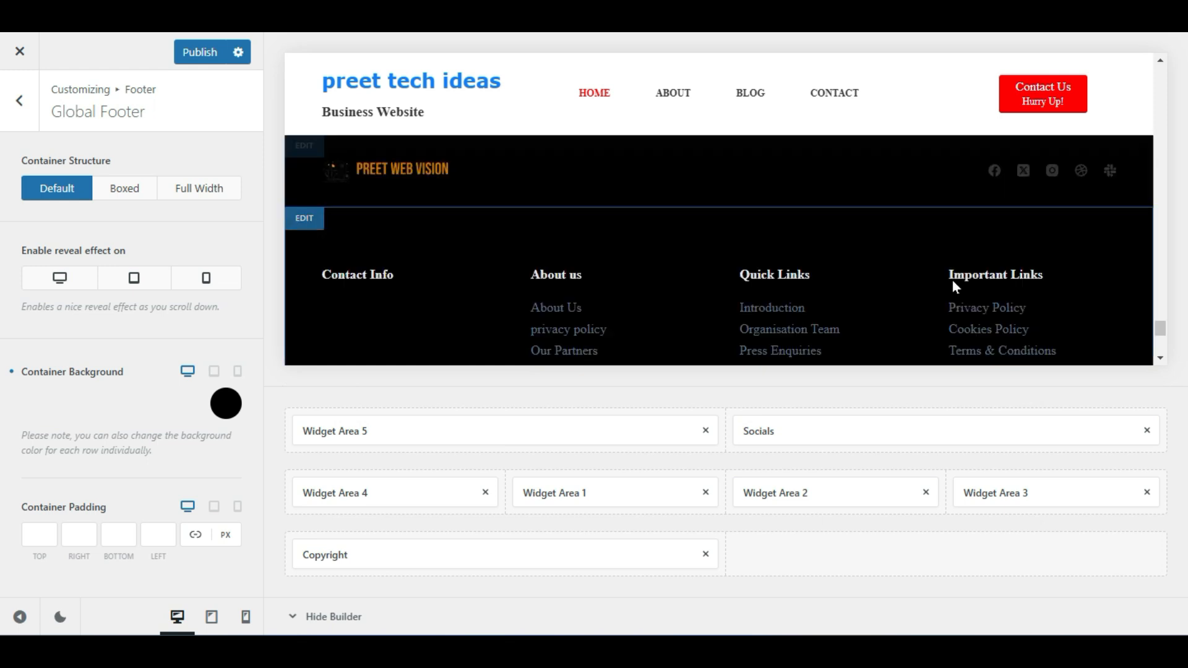
scroll(955, 286, "up", 4)
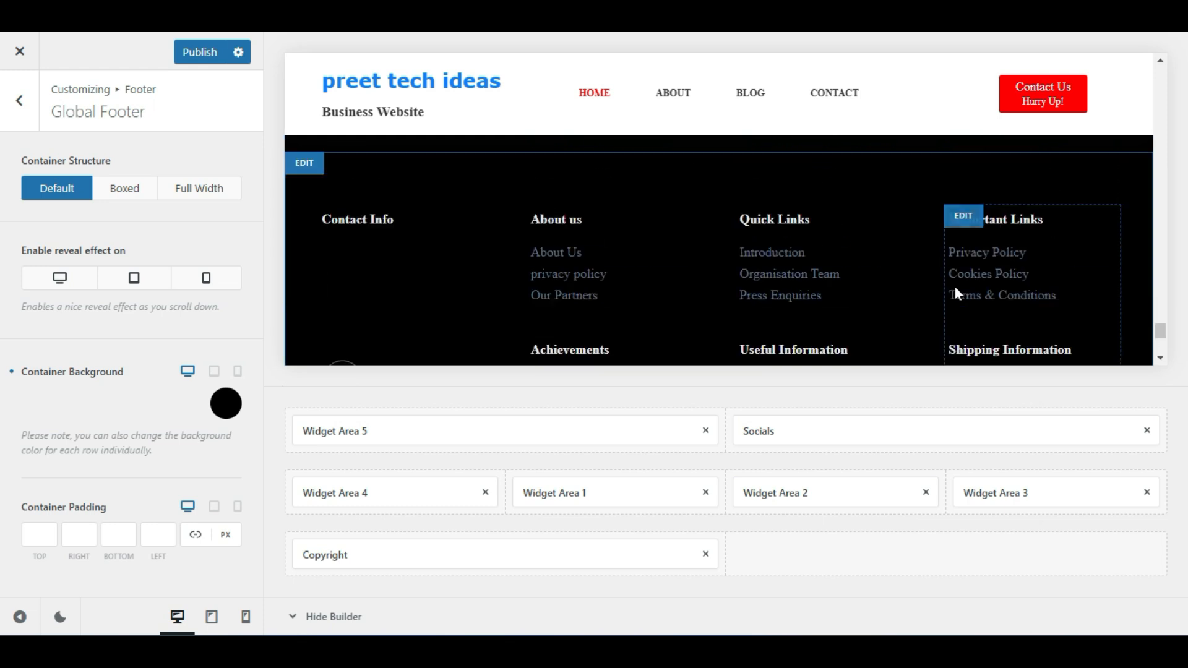
scroll(935, 296, "down", 5)
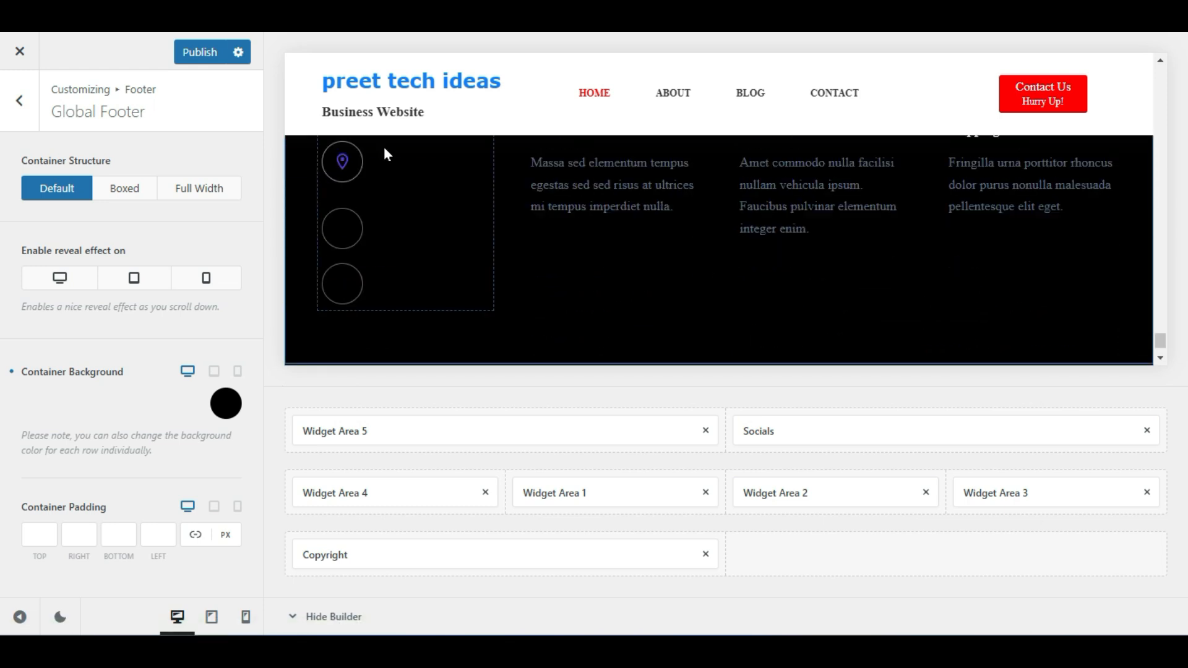
scroll(418, 261, "up", 2)
scroll(649, 216, "up", 2)
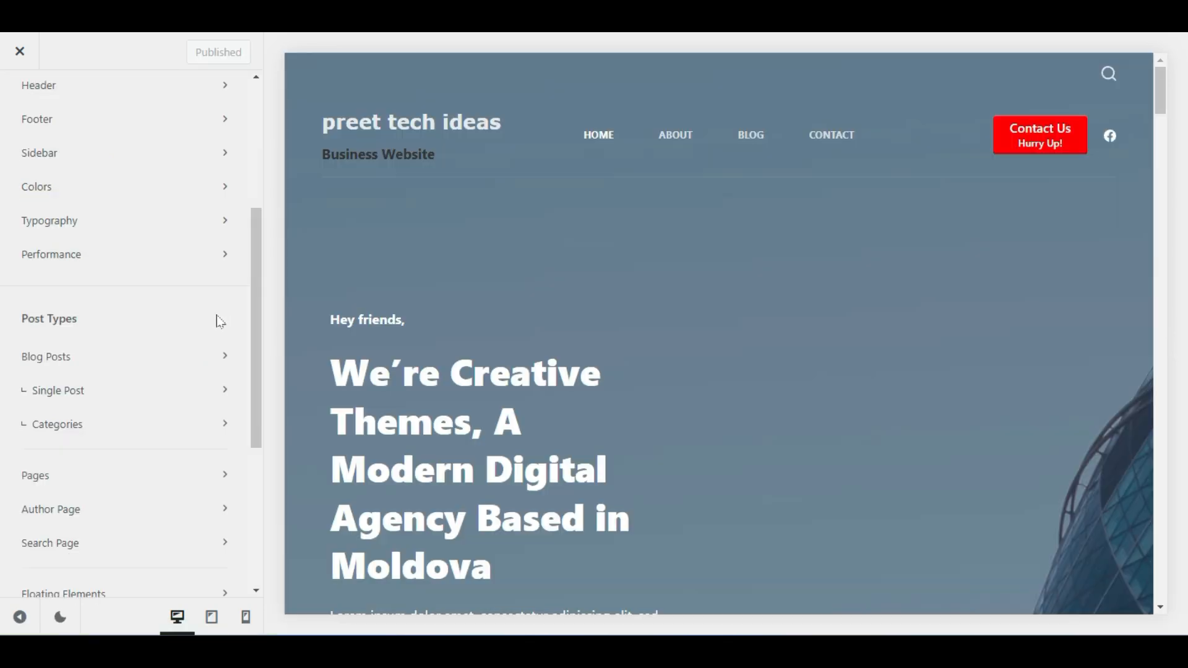
Open the Sidebar settings, showing Type 1 layout, 27% width and 4% gap
scroll(218, 317, "up", 2)
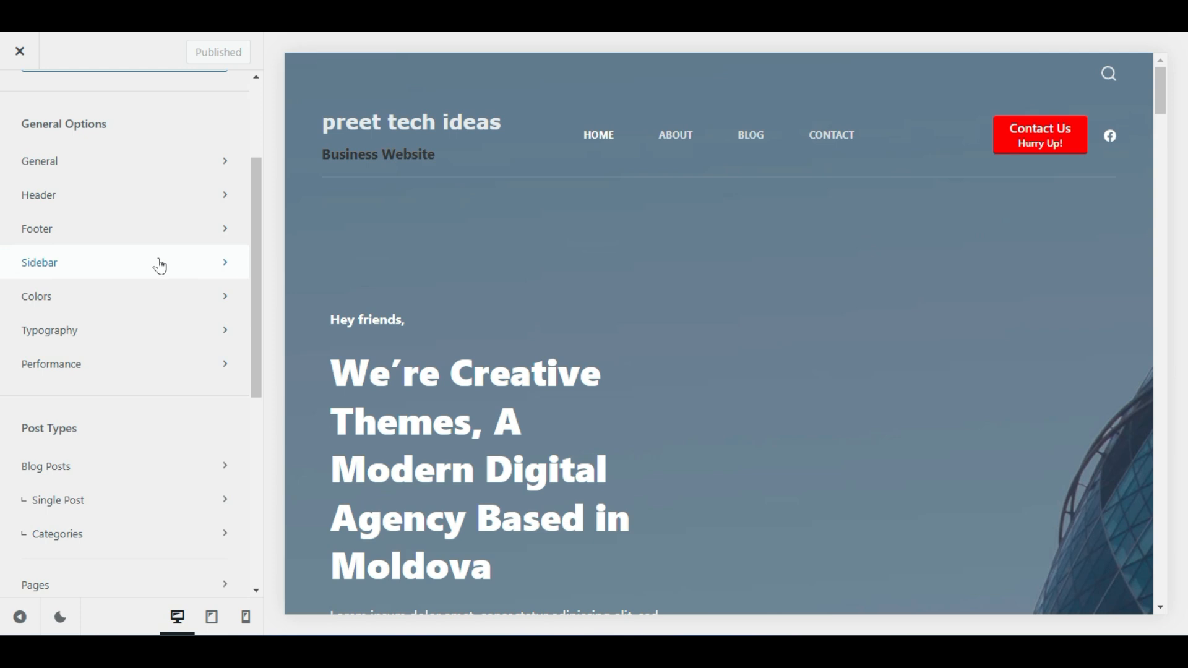
scroll(89, 276, "up", 3)
scroll(87, 275, "down", 3)
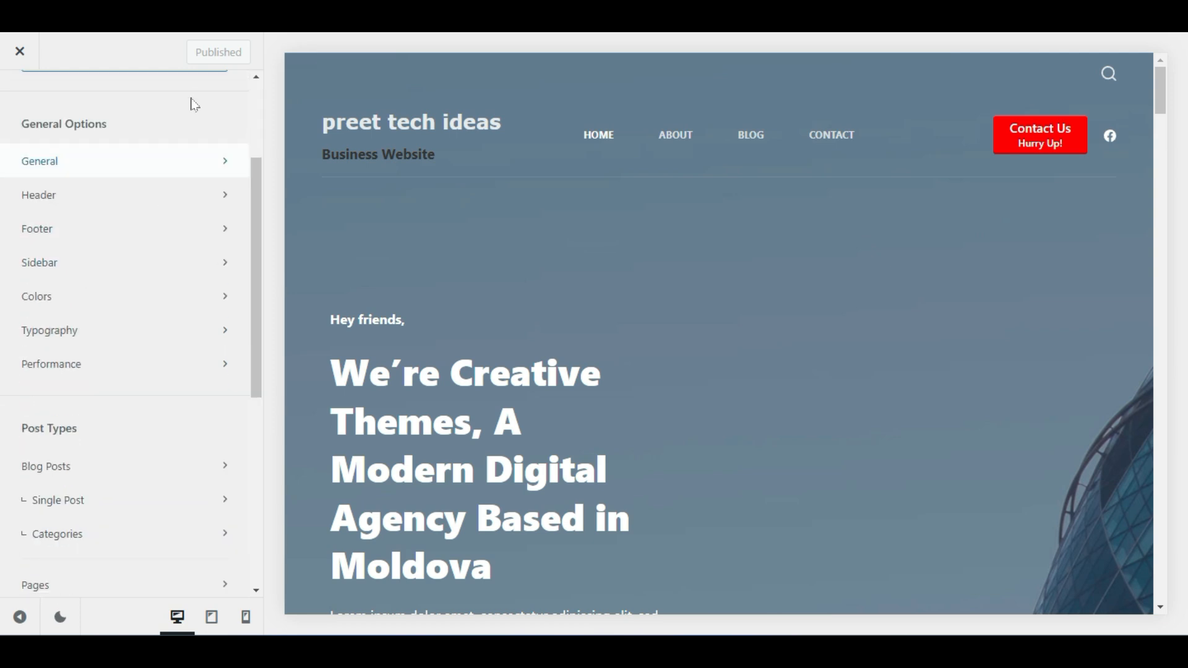
left_click(98, 268)
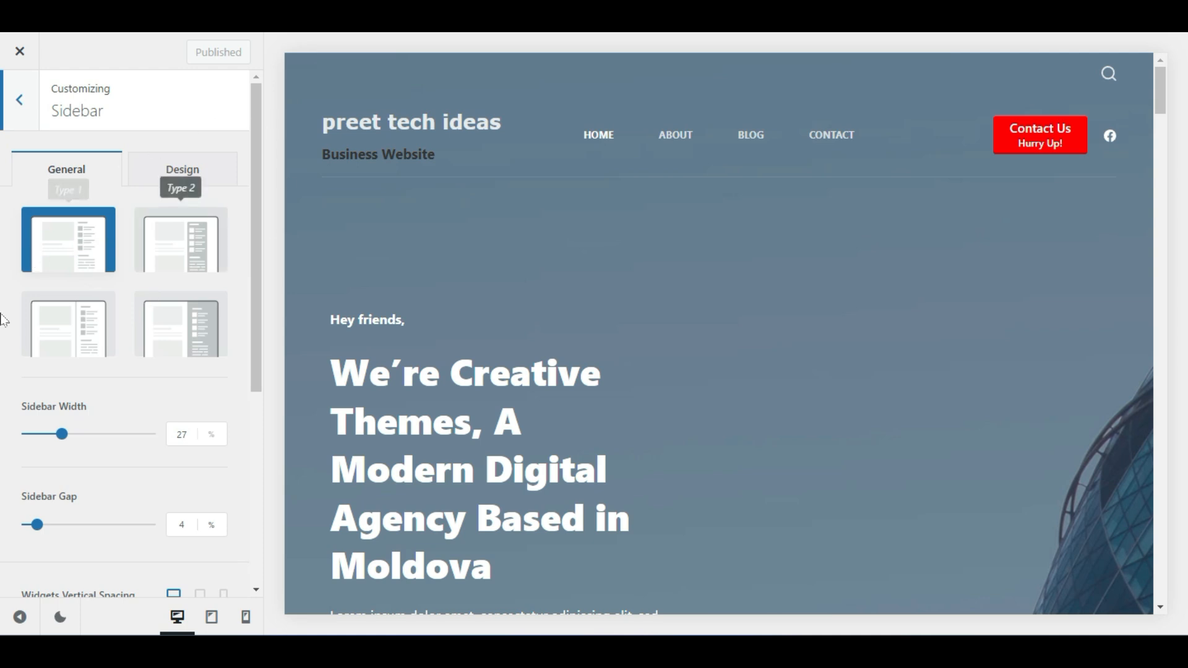
Load the About page in the customizer preview
scroll(131, 337, "down", 5)
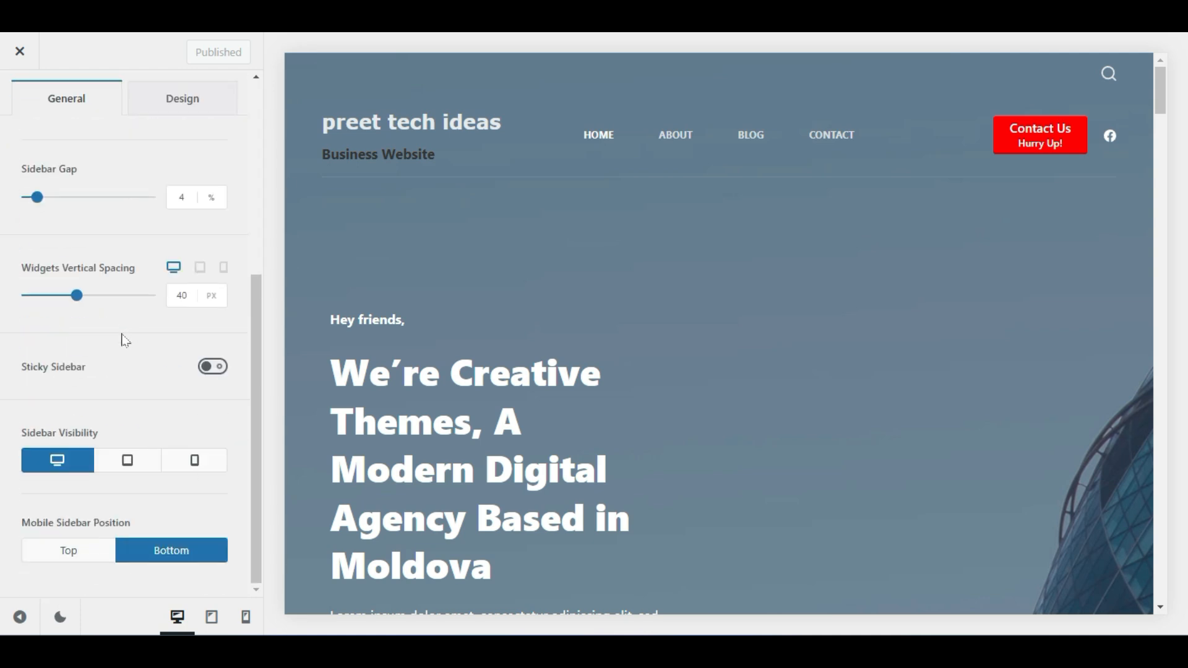
scroll(126, 340, "up", 5)
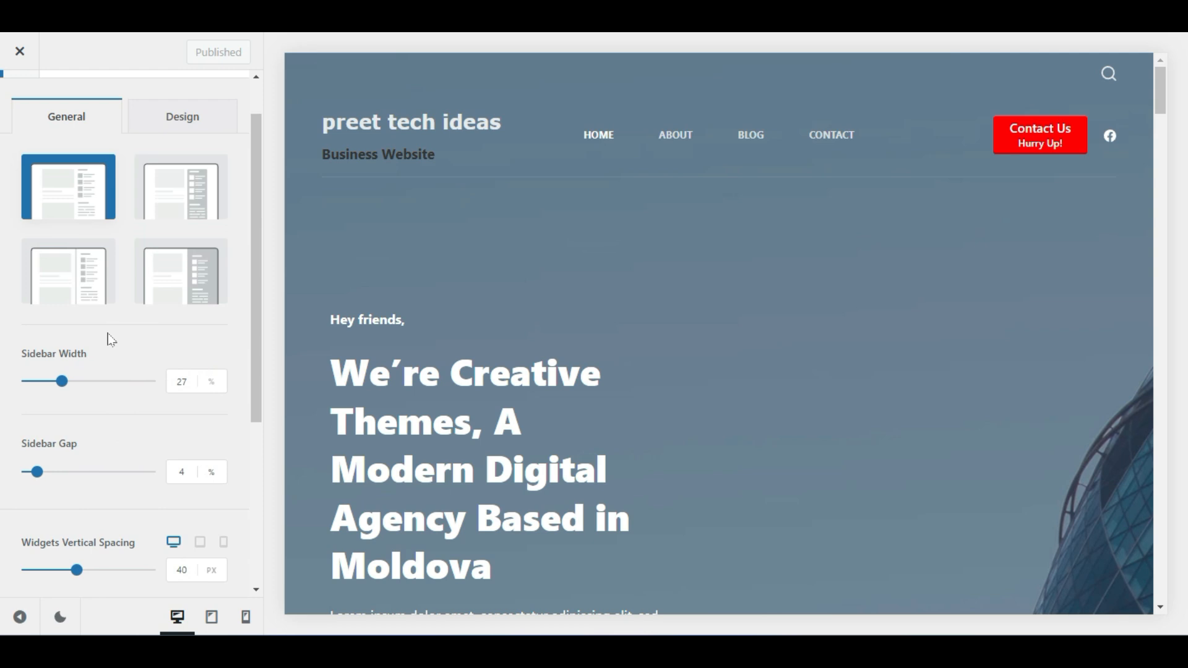
scroll(112, 334, "down", 5)
scroll(121, 339, "up", 5)
left_click(689, 136)
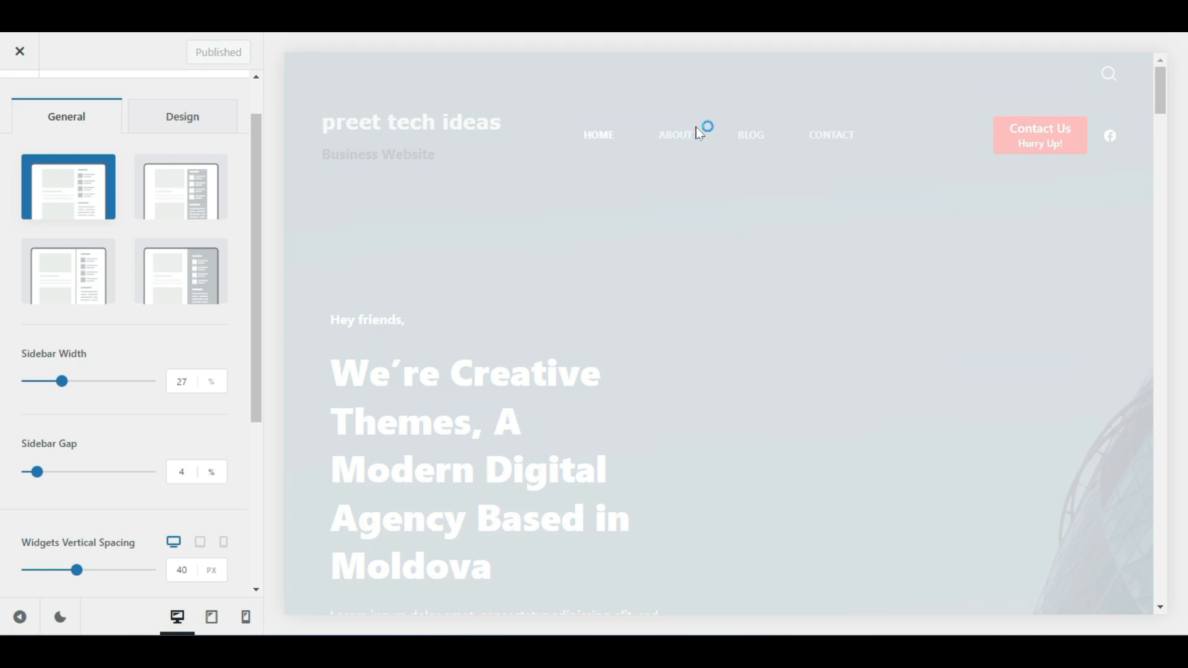
Load the Blog page in the customizer preview
scroll(678, 192, "down", 20)
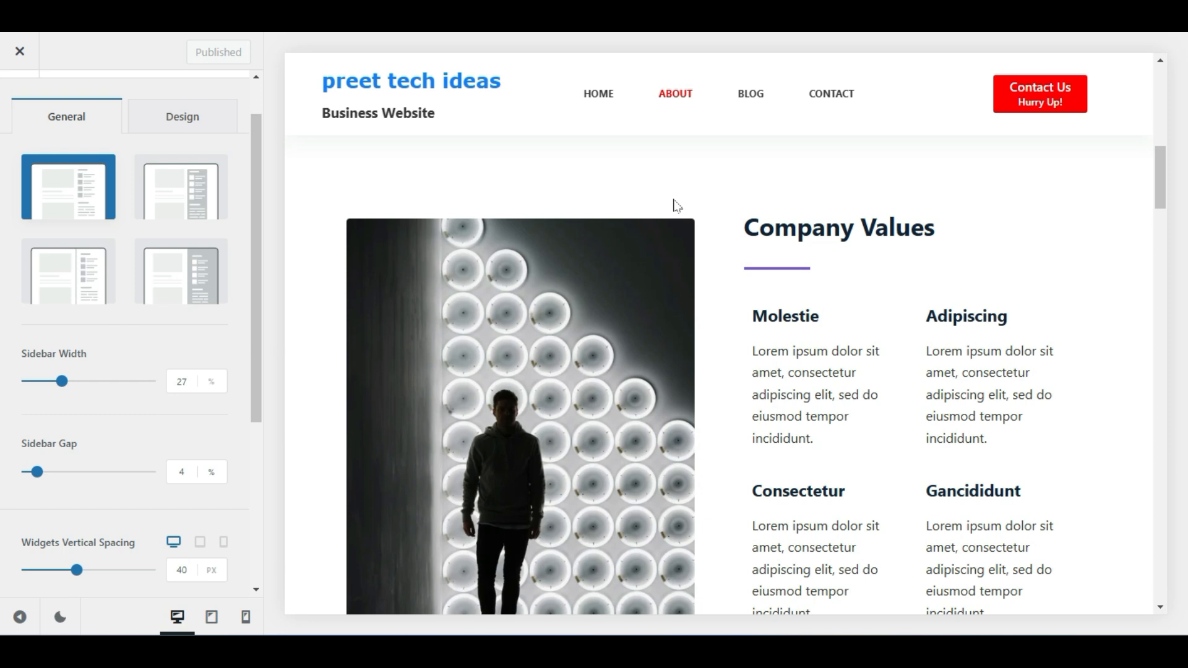
scroll(673, 204, "down", 12)
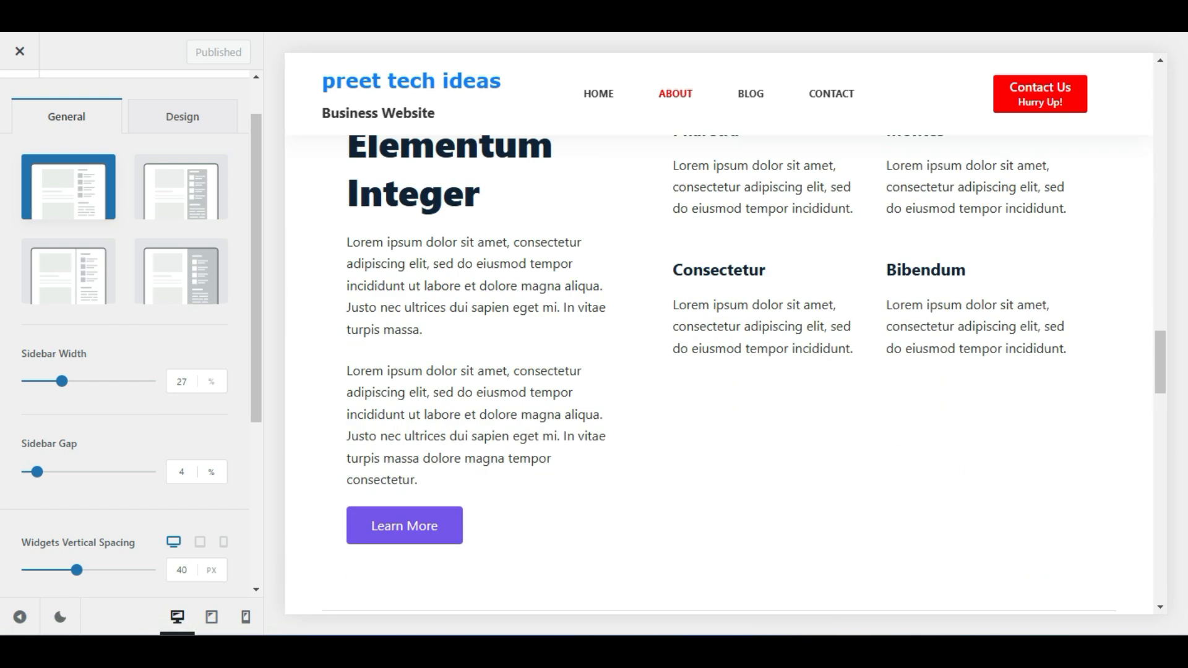
left_click(752, 101)
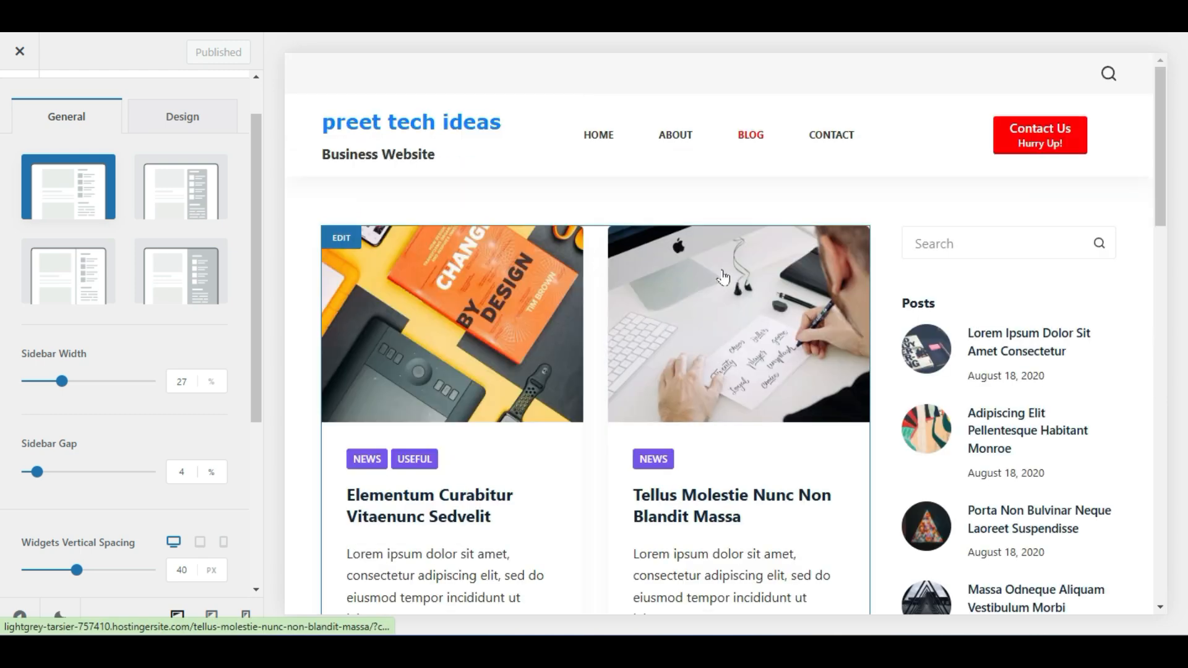
Jump to the blog sidebar's settings, then step back to the Blog Posts panel with Grid structure
scroll(1039, 416, "down", 5)
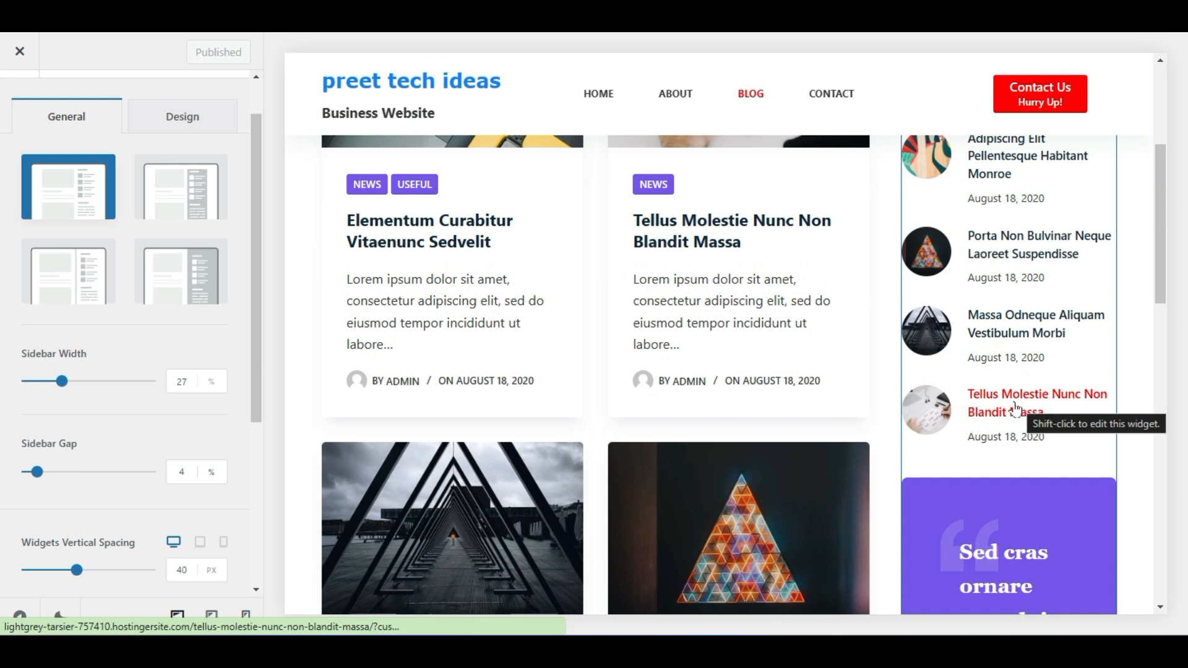
scroll(1015, 408, "up", 3)
scroll(1015, 408, "up", 1)
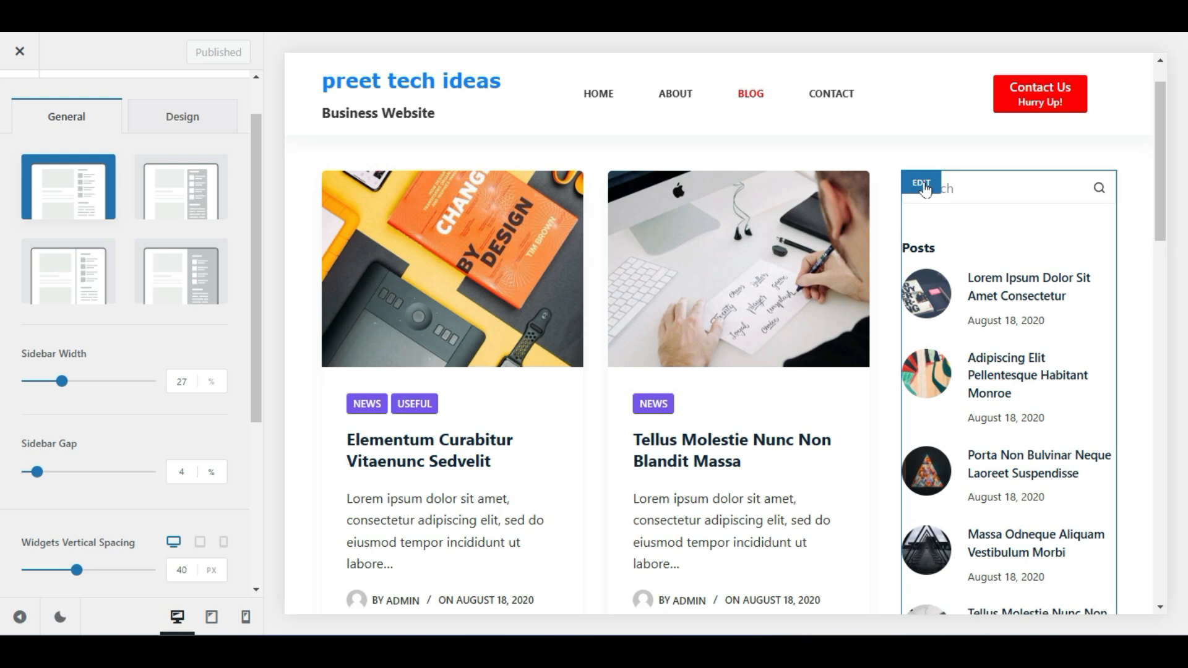
left_click(923, 186)
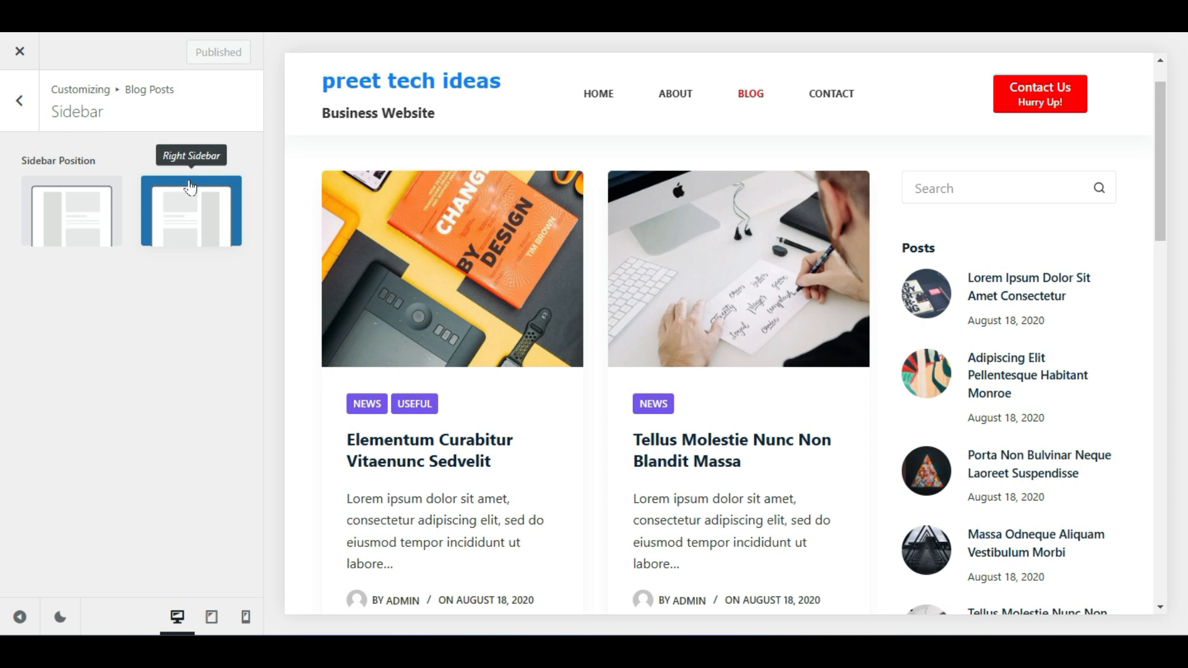
left_click(17, 104)
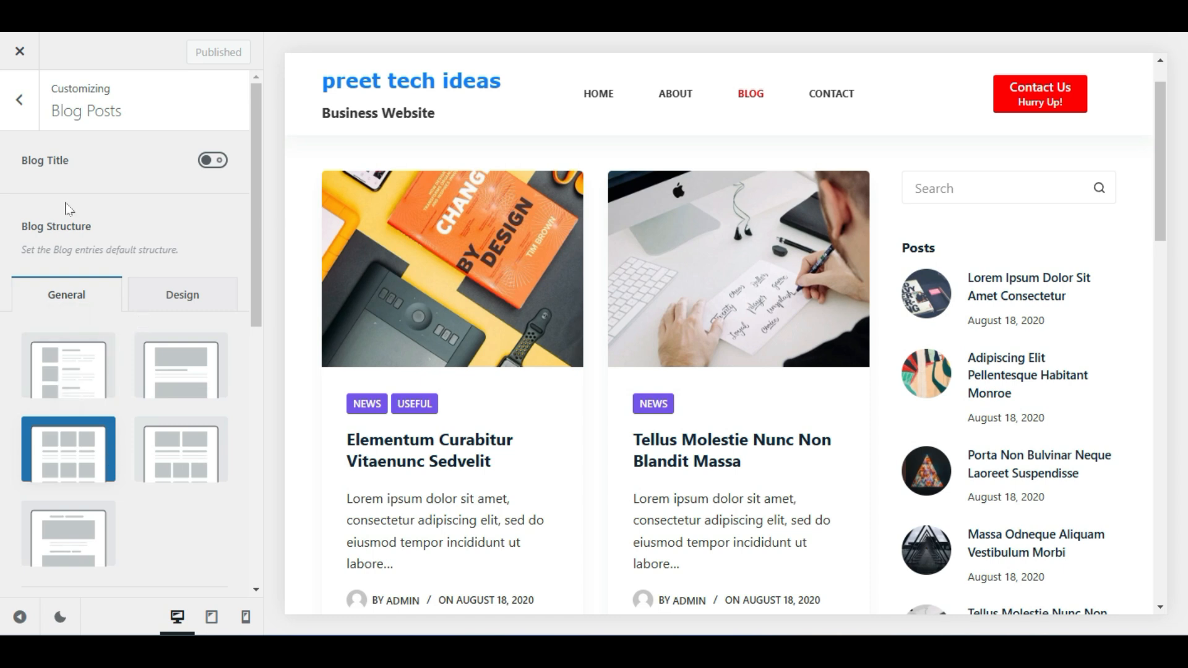
Choose the Type 3 sidebar style after trying Type 2 and Type 4, and fine-tune the sidebar width
left_click(19, 101)
left_click(24, 131)
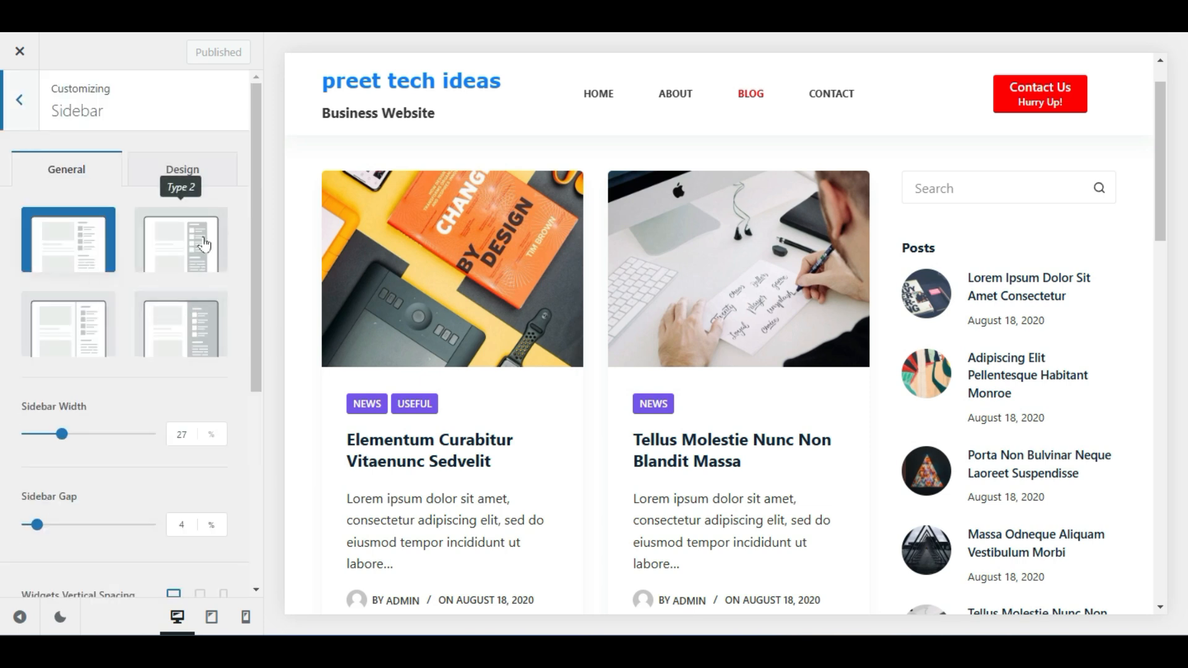
left_click(166, 258)
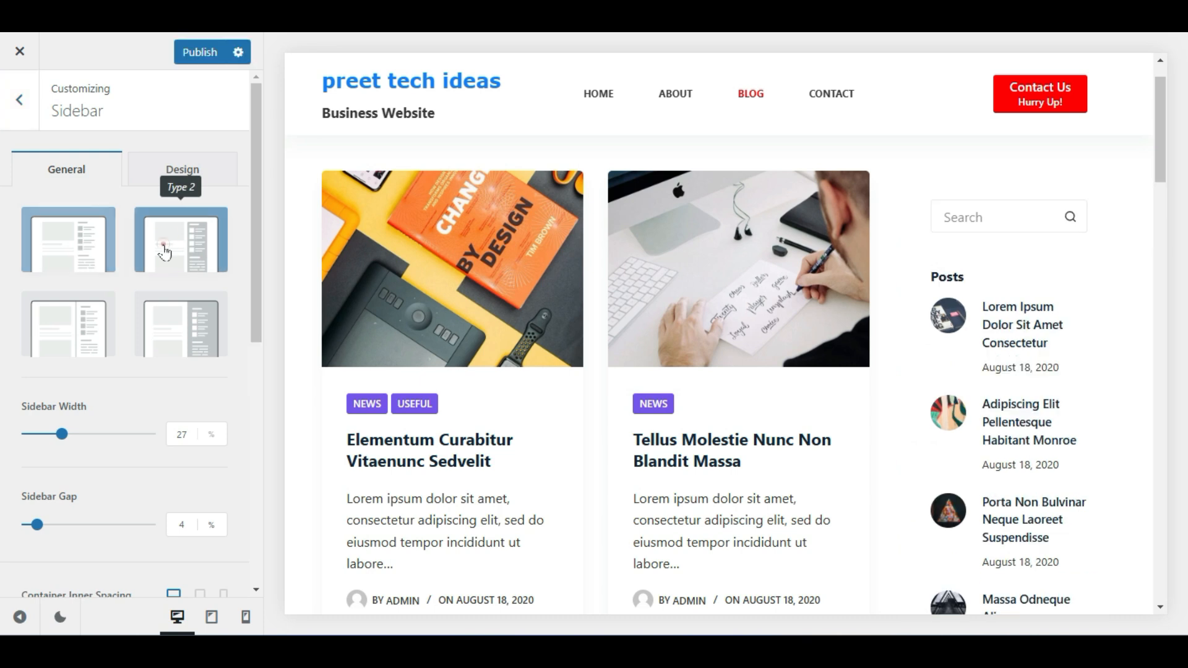
left_click(147, 313)
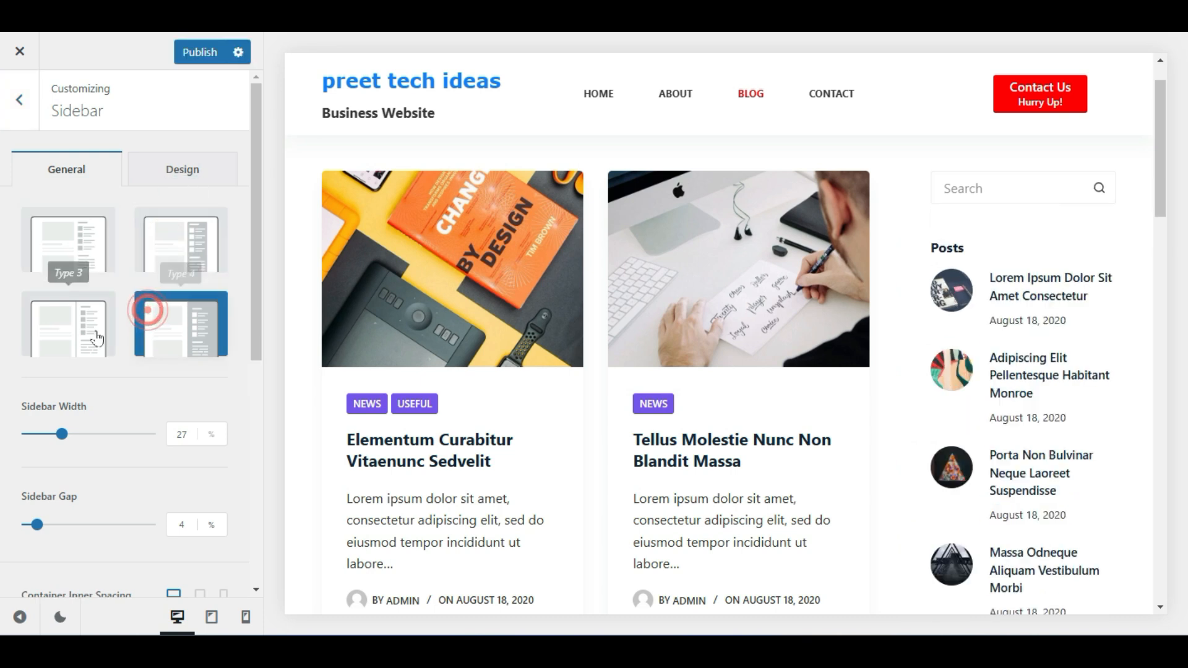
left_click(93, 329)
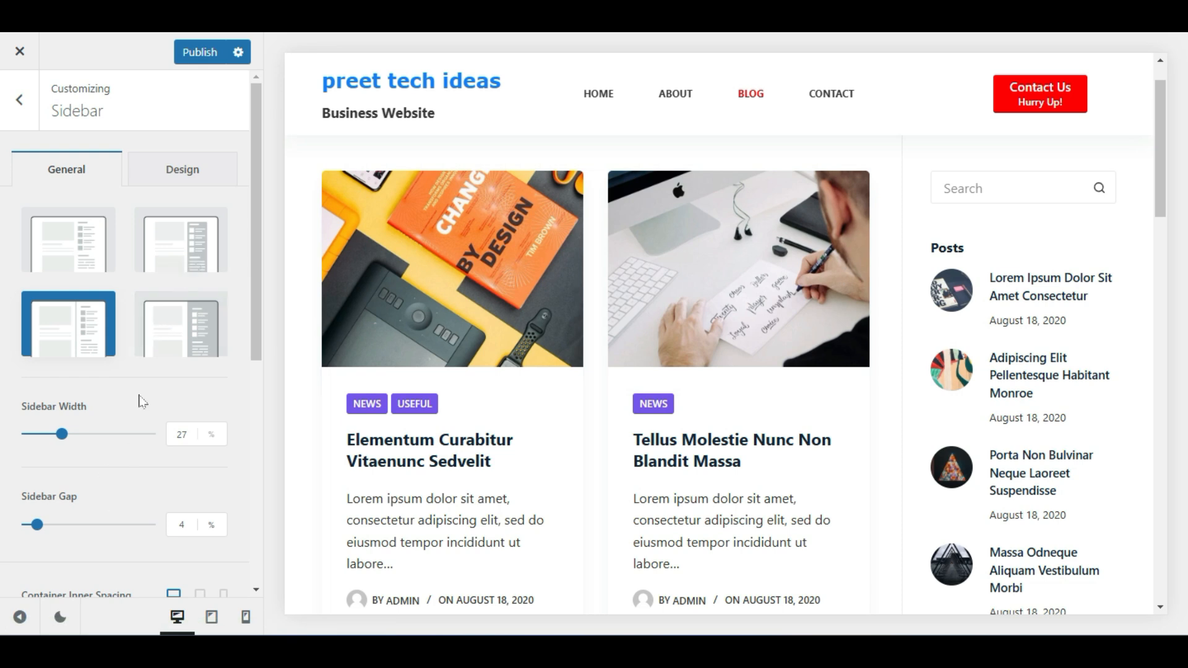
scroll(151, 402, "down", 1)
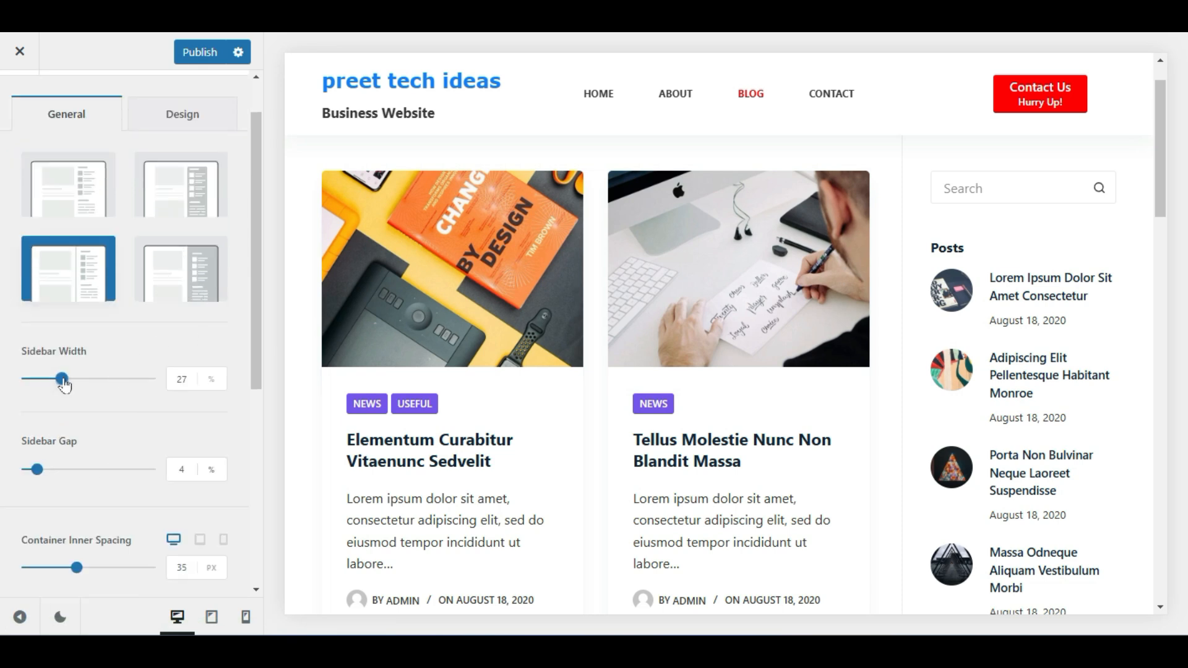
mouse_move(62, 379)
left_mouse_down()
mouse_move(106, 375)
mouse_move(48, 378)
mouse_move(64, 378)
mouse_move(60, 397)
left_mouse_up()
Set the Sidebar Gap to 3% and leave Sticky Sidebar off after testing it
scroll(122, 432, "down", 1)
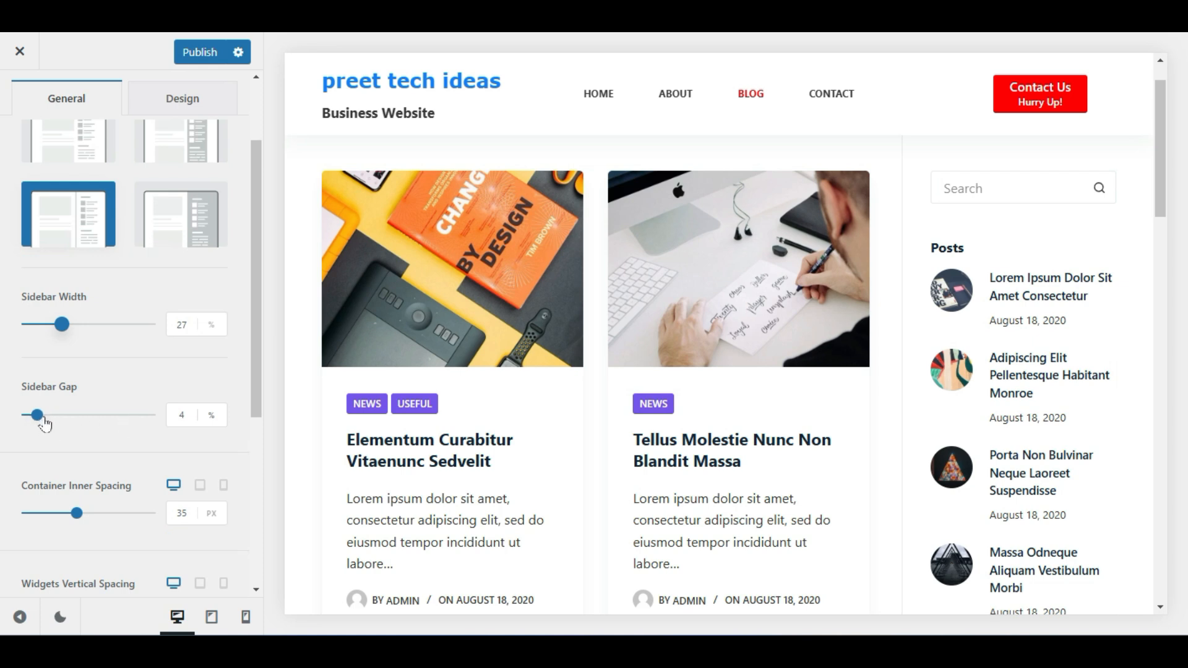
mouse_move(35, 415)
left_mouse_down()
mouse_move(52, 424)
mouse_move(31, 428)
left_mouse_up()
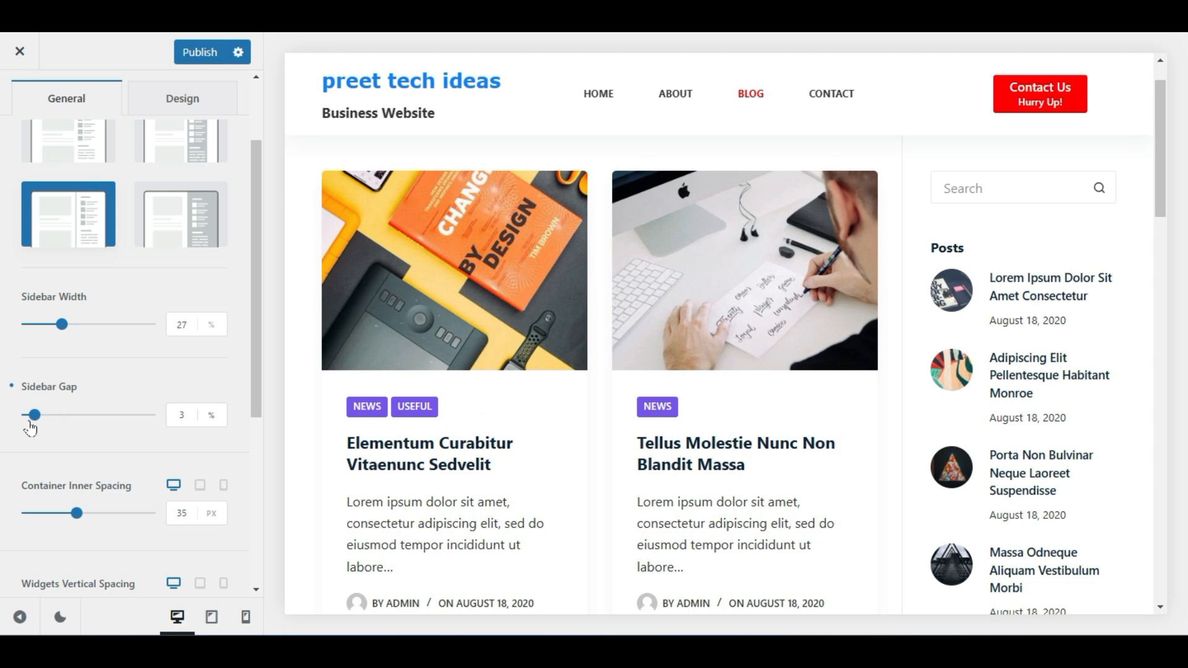
scroll(106, 458, "down", 5)
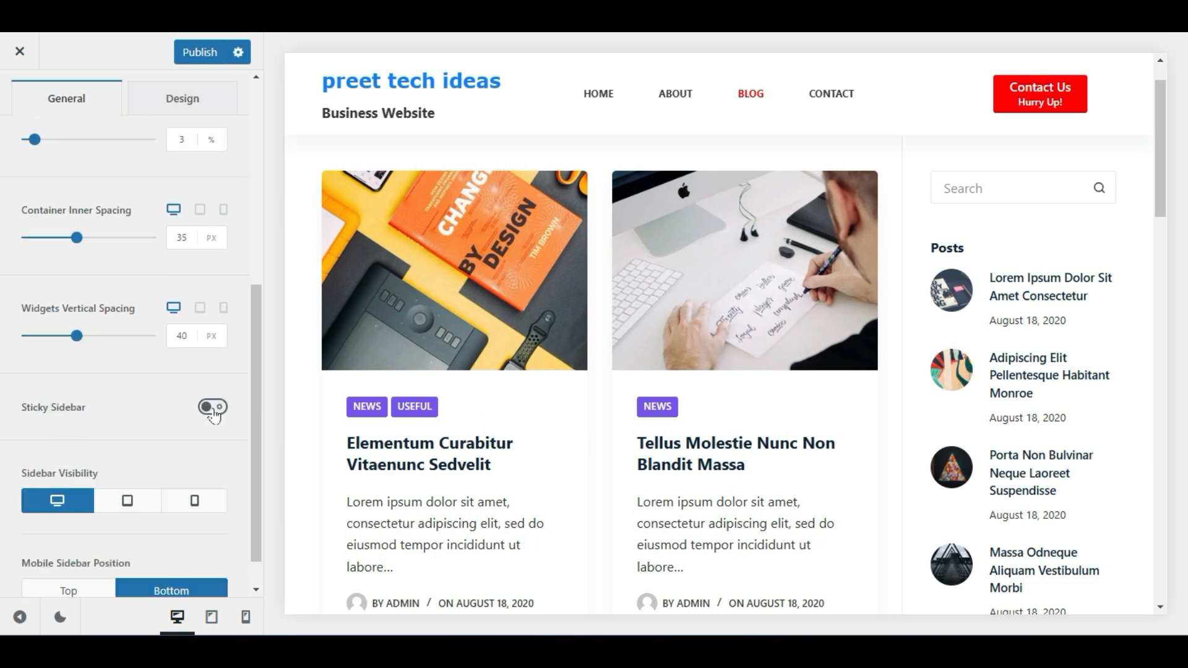
left_click(213, 408)
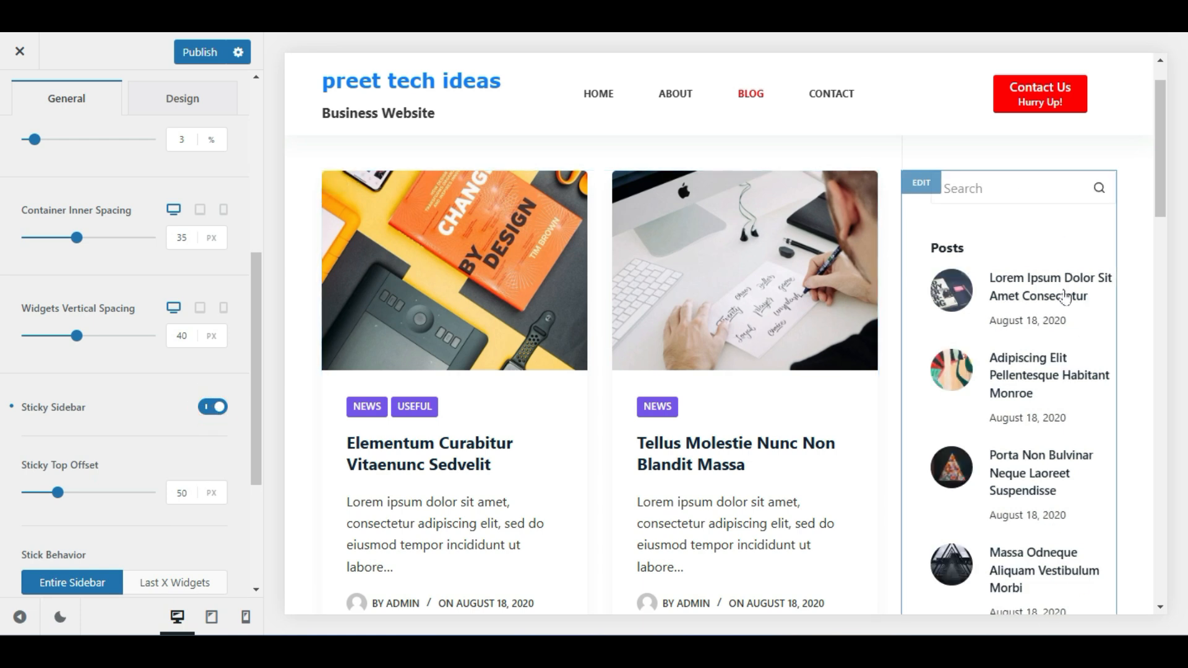
scroll(760, 396, "down", 10)
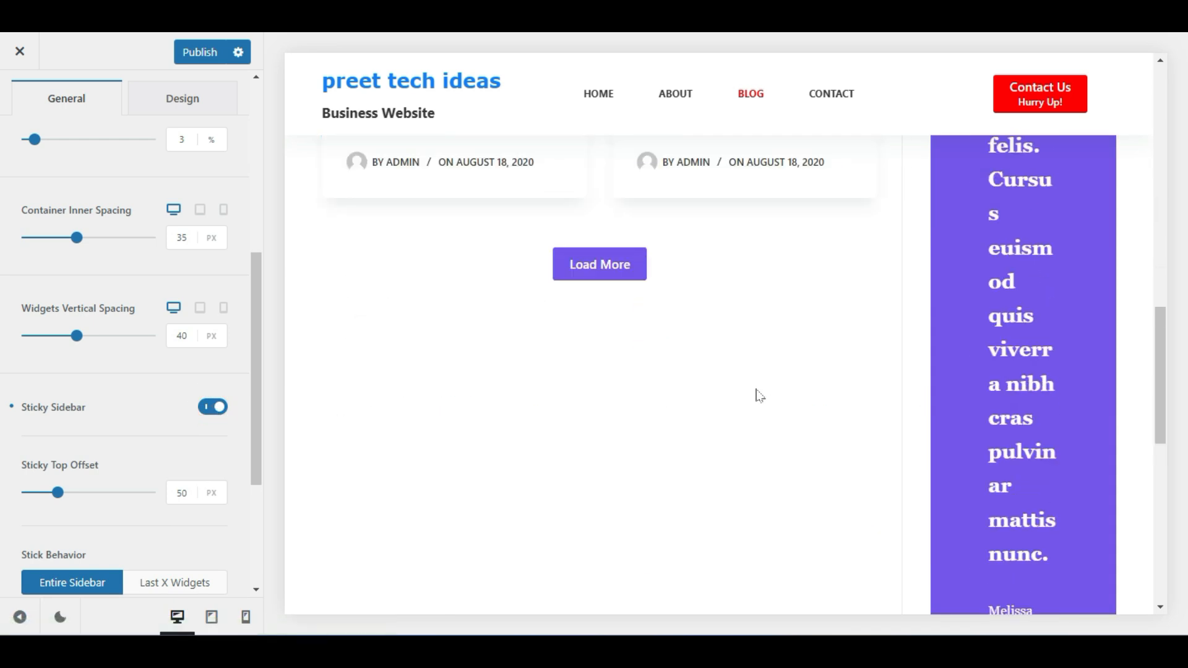
scroll(760, 396, "up", 10)
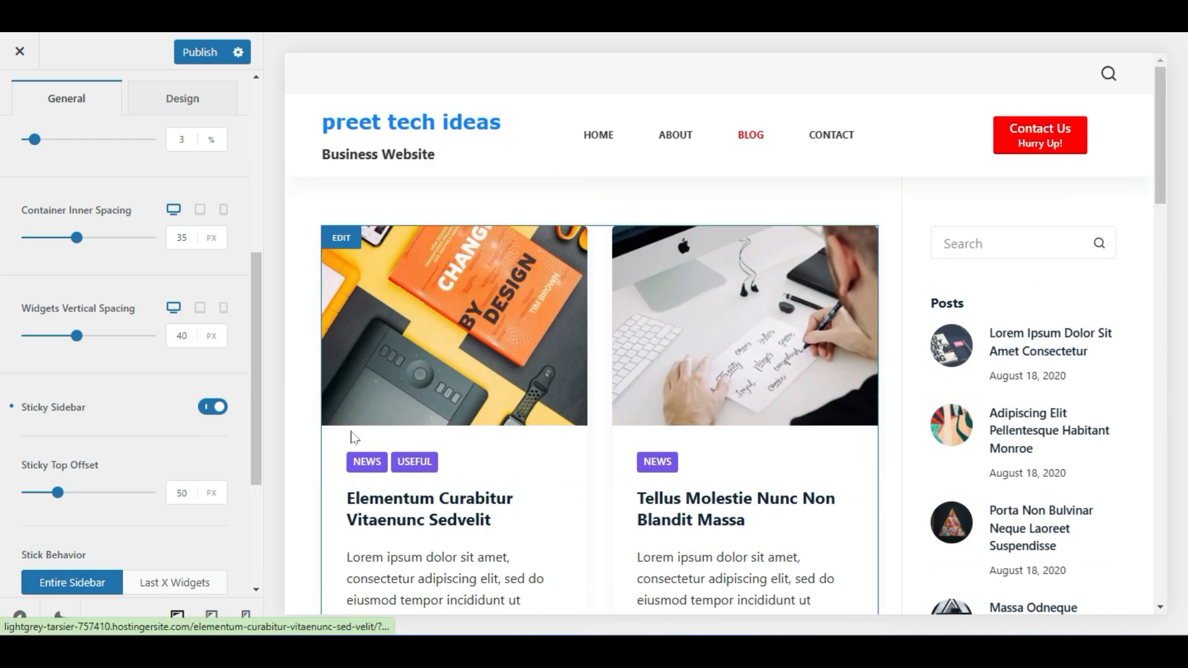
left_click(213, 406)
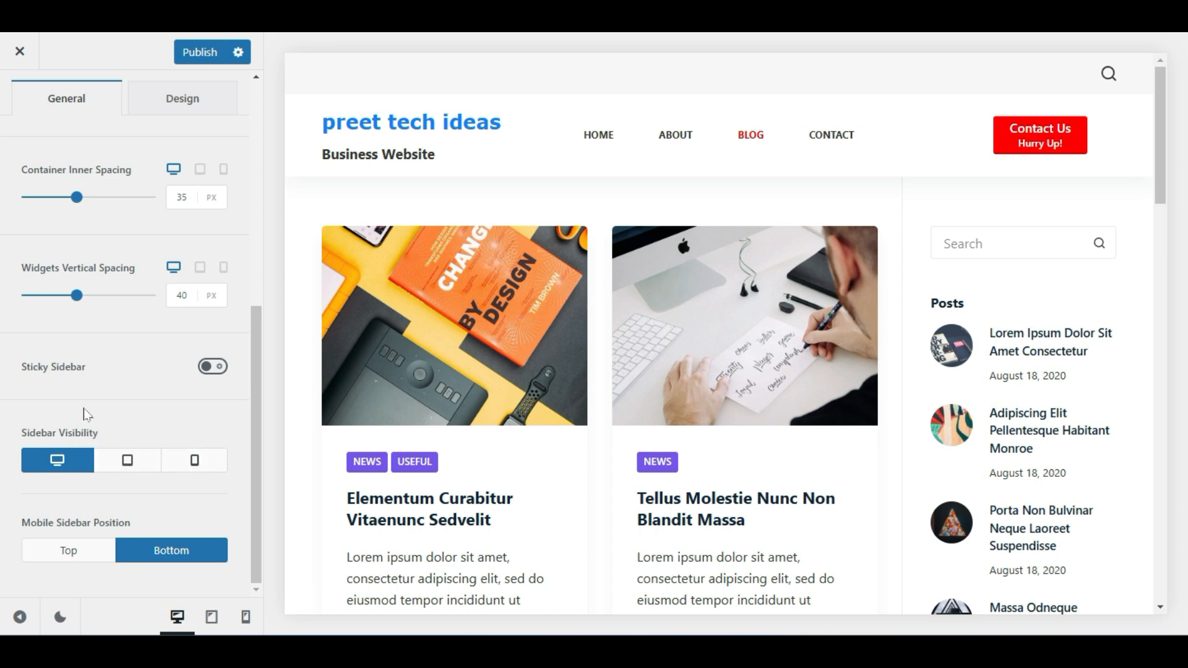
Toggle the sidebar's mobile visibility while previewing the blog on a phone-sized screen
left_click(197, 465)
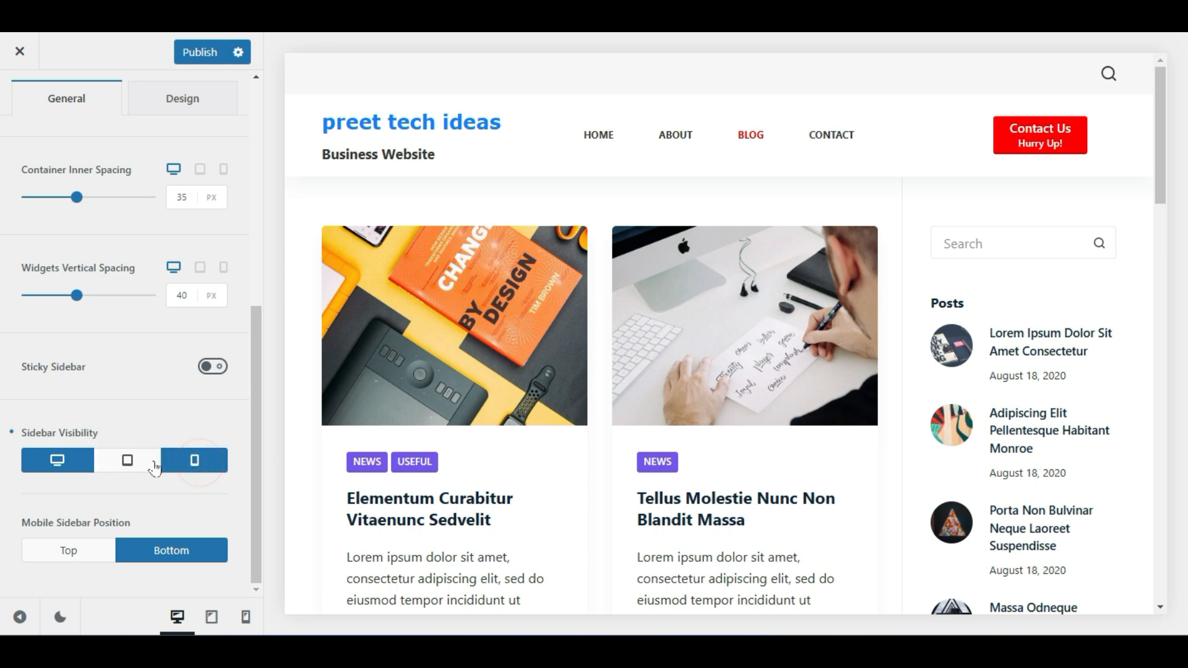
left_click(244, 621)
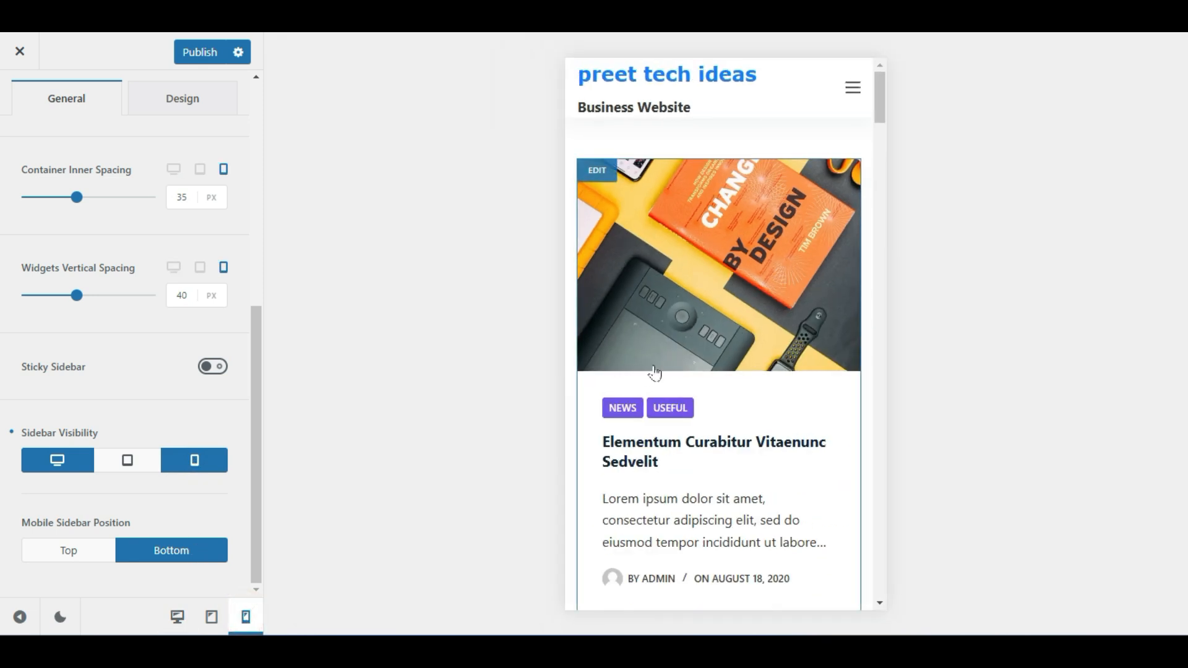
scroll(681, 371, "down", 5)
scroll(706, 368, "down", 6)
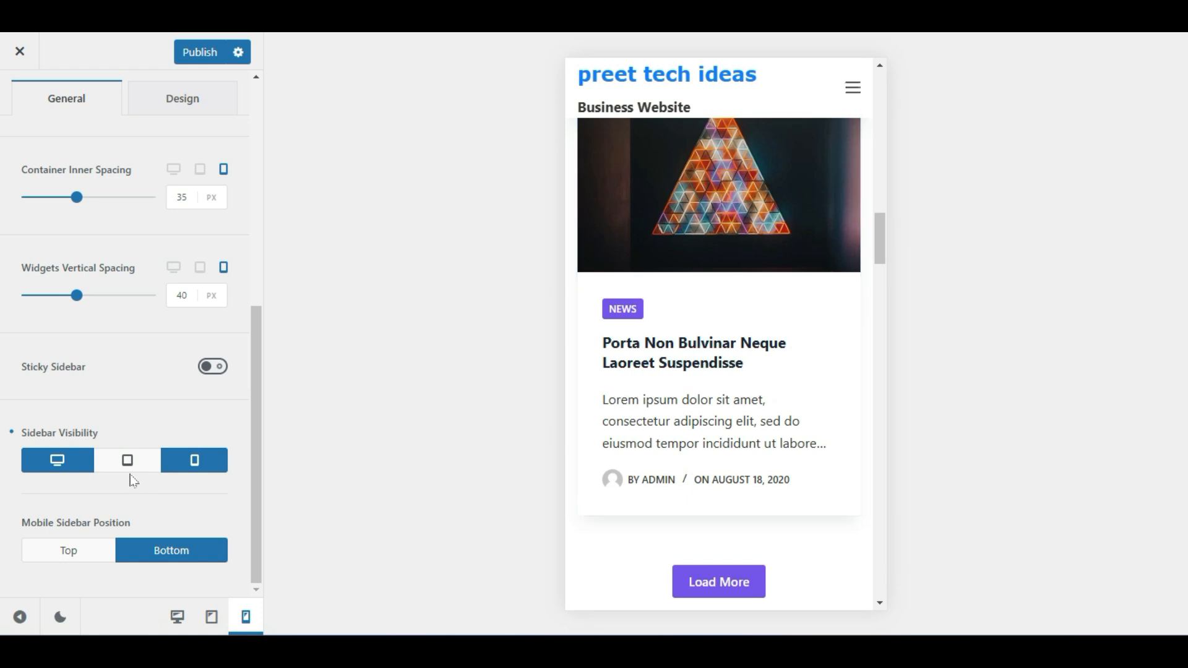
left_click(168, 464)
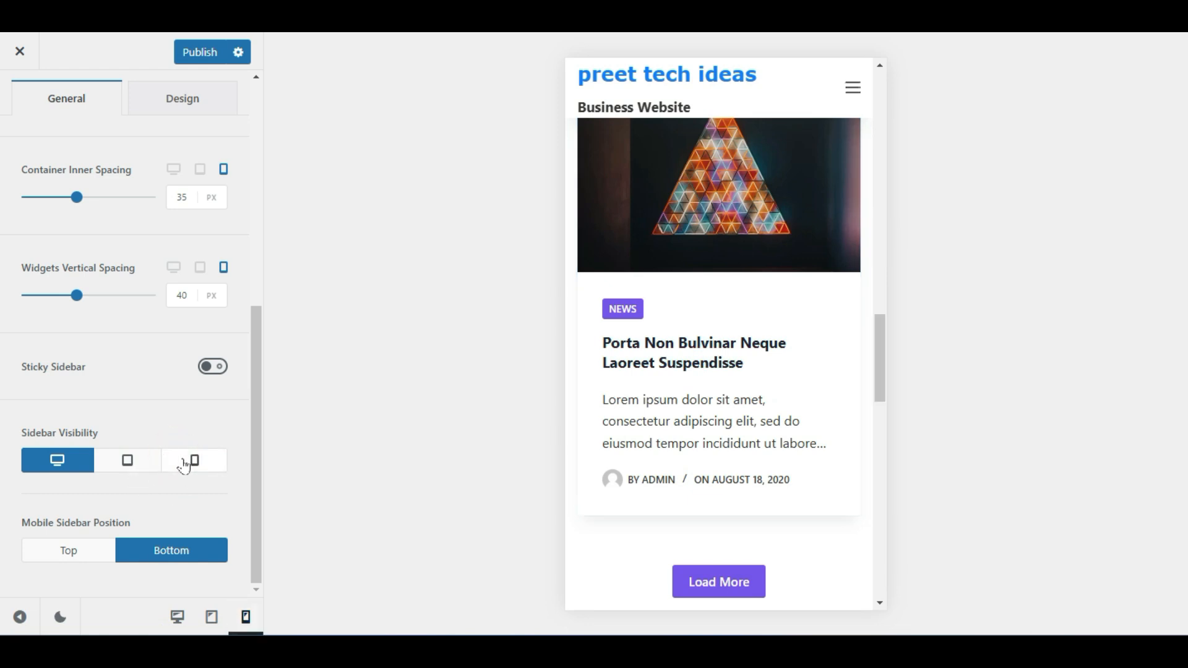
left_click(185, 465)
Restore the desktop preview and set the sidebar to show on desktop only
scroll(798, 400, "down", 10)
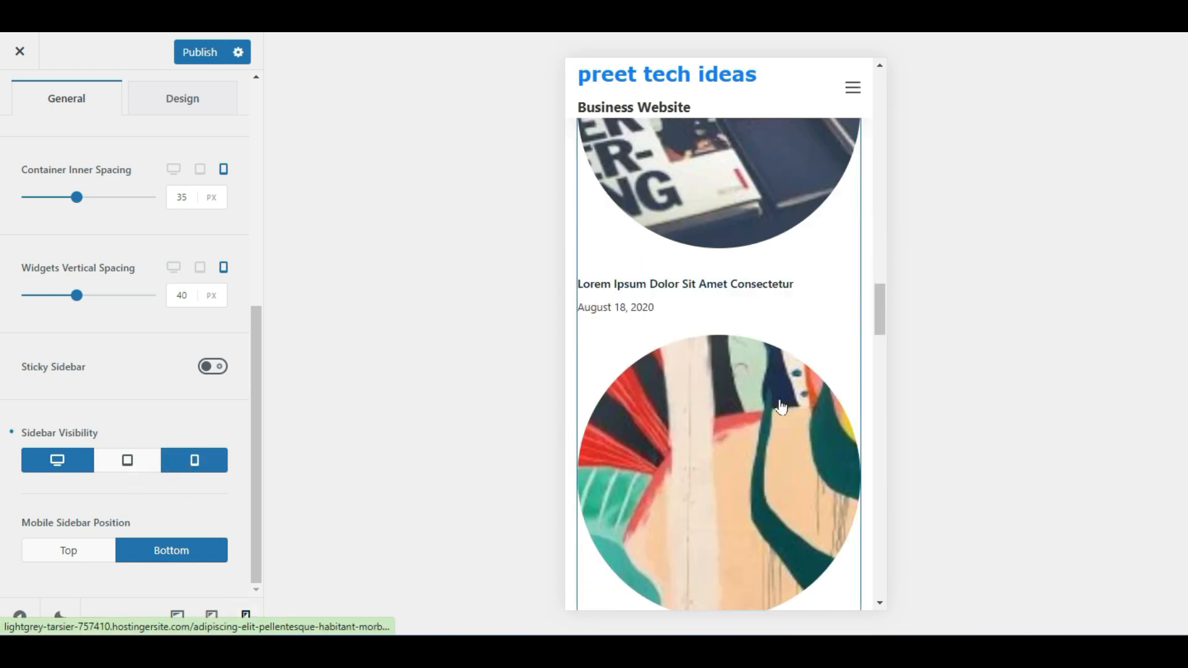
scroll(781, 405, "up", 5)
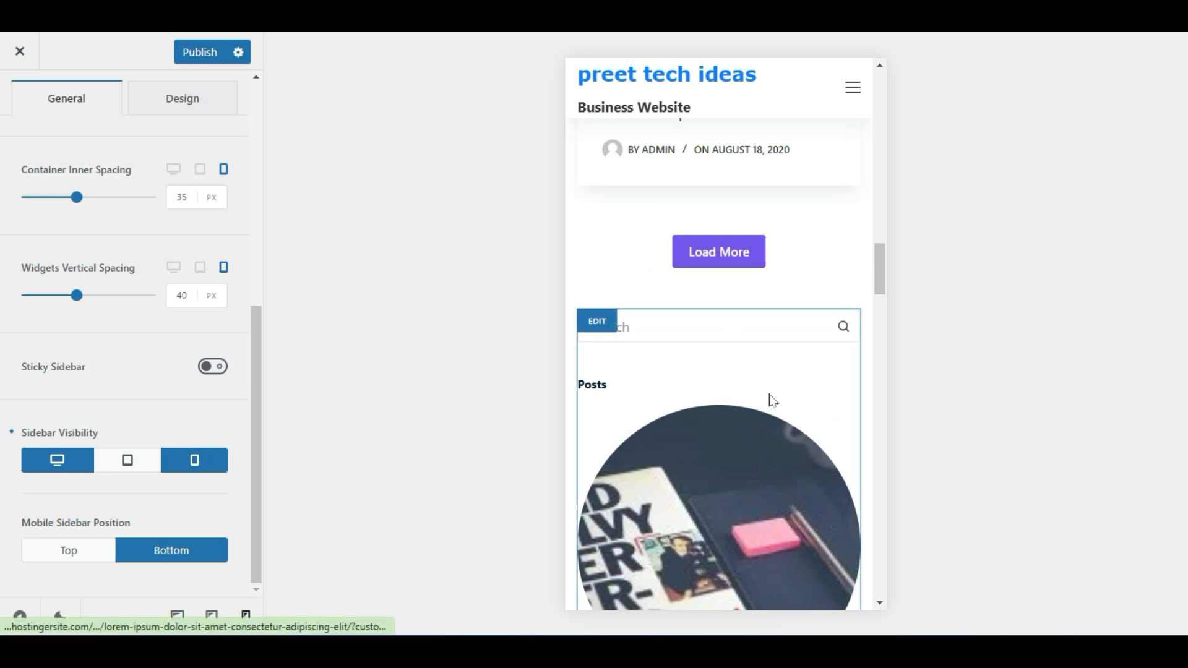
scroll(772, 402, "down", 7)
scroll(772, 402, "up", 4)
left_click(181, 464)
left_click(182, 462)
left_click(183, 463)
left_click(182, 461)
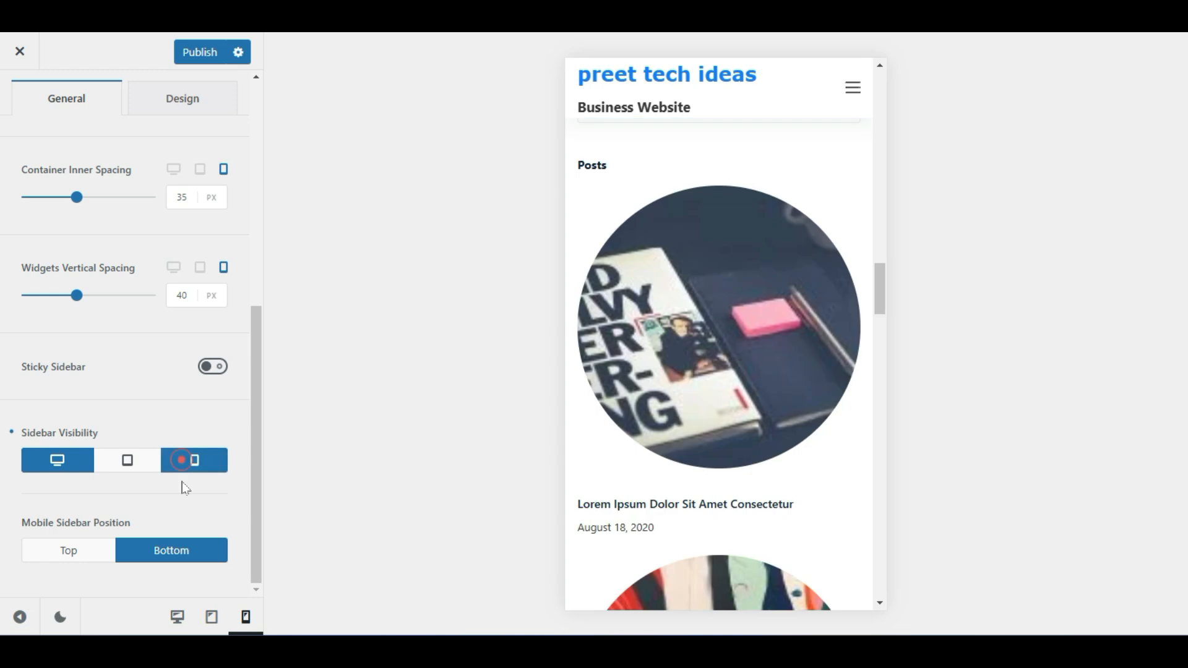
left_click(177, 617)
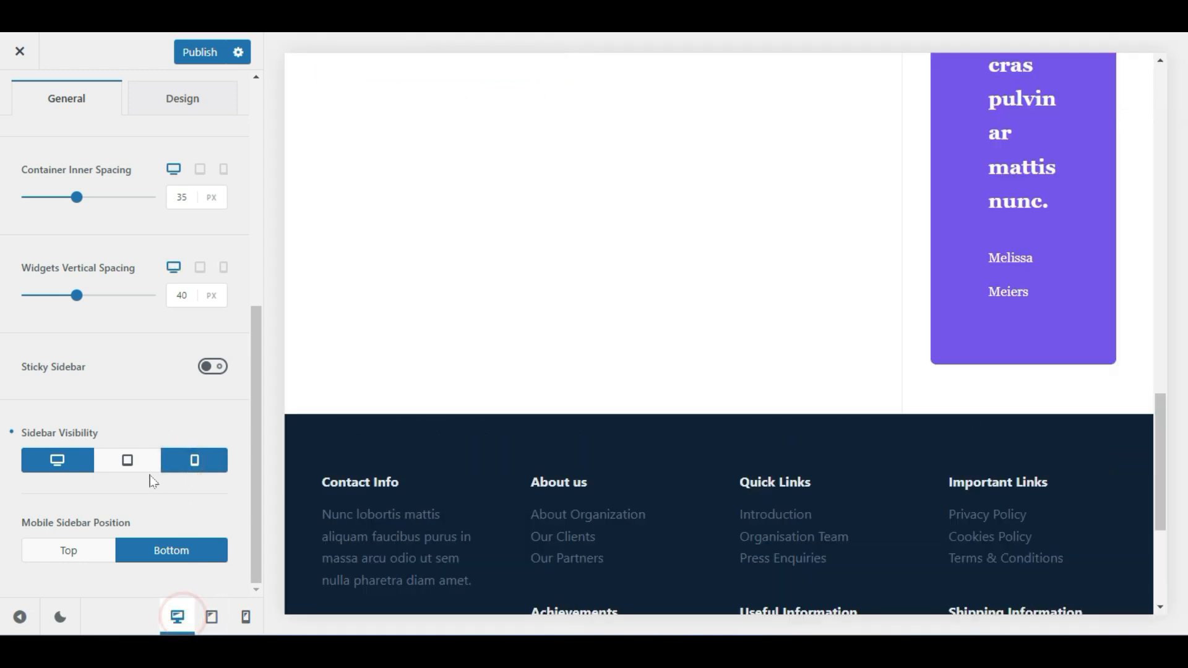
left_click(187, 461)
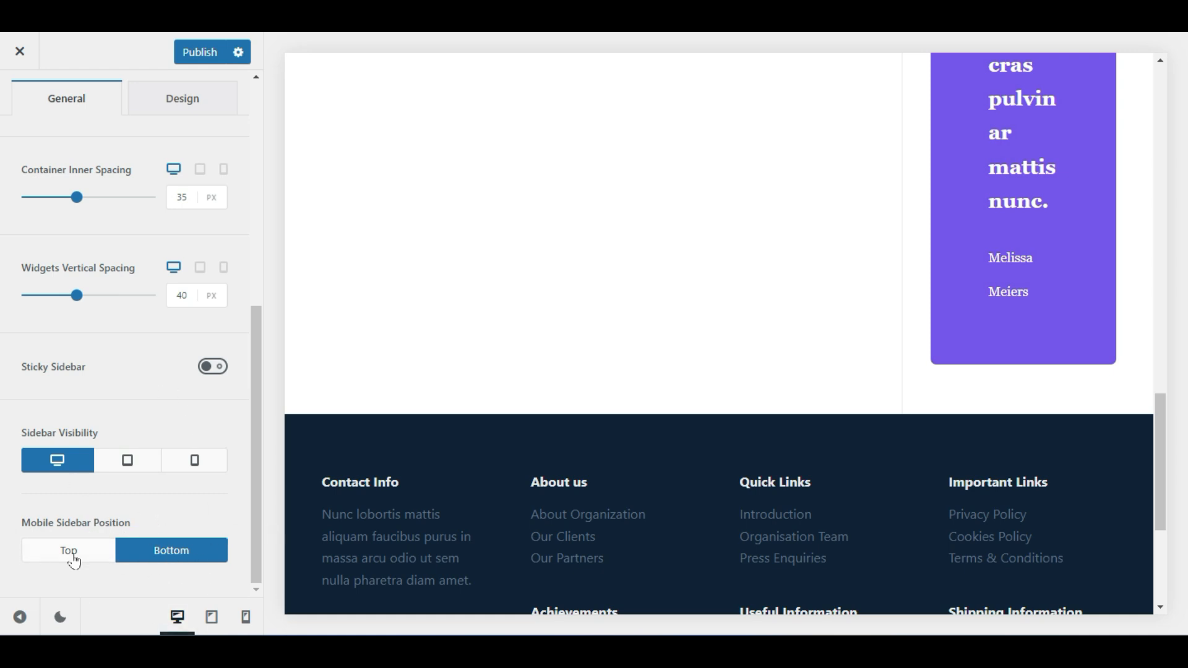
Publish the sidebar changes and open the Colors panel with the Global Color Palette
scroll(138, 540, "up", 7)
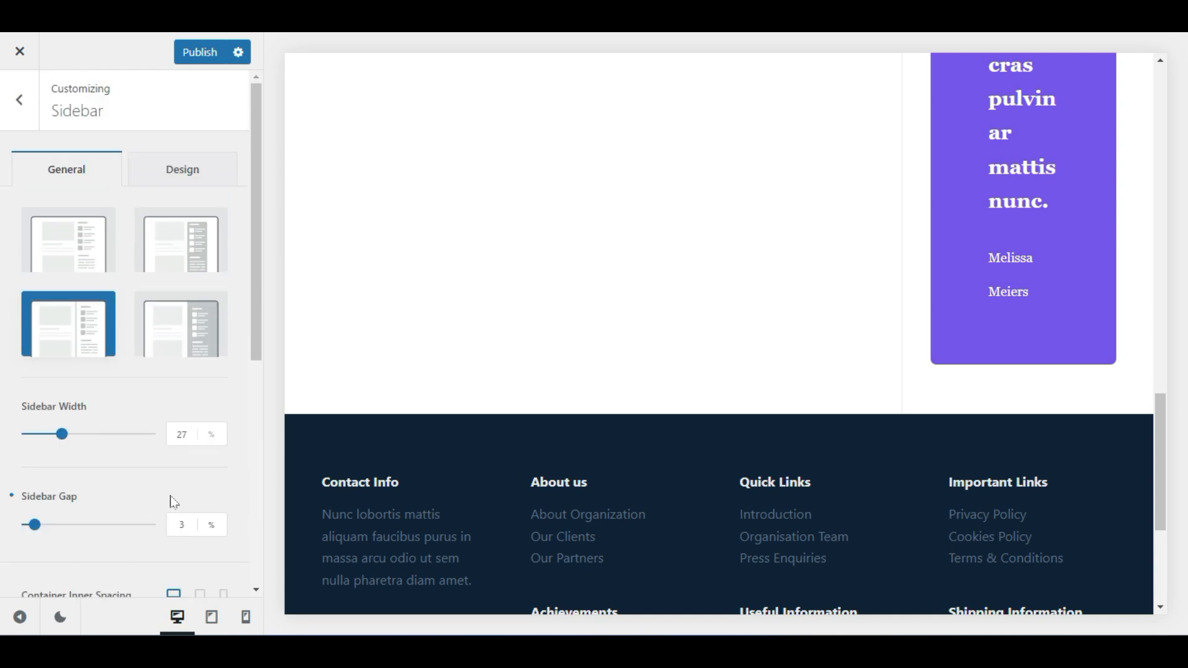
scroll(715, 339, "up", 6)
scroll(714, 339, "up", 7)
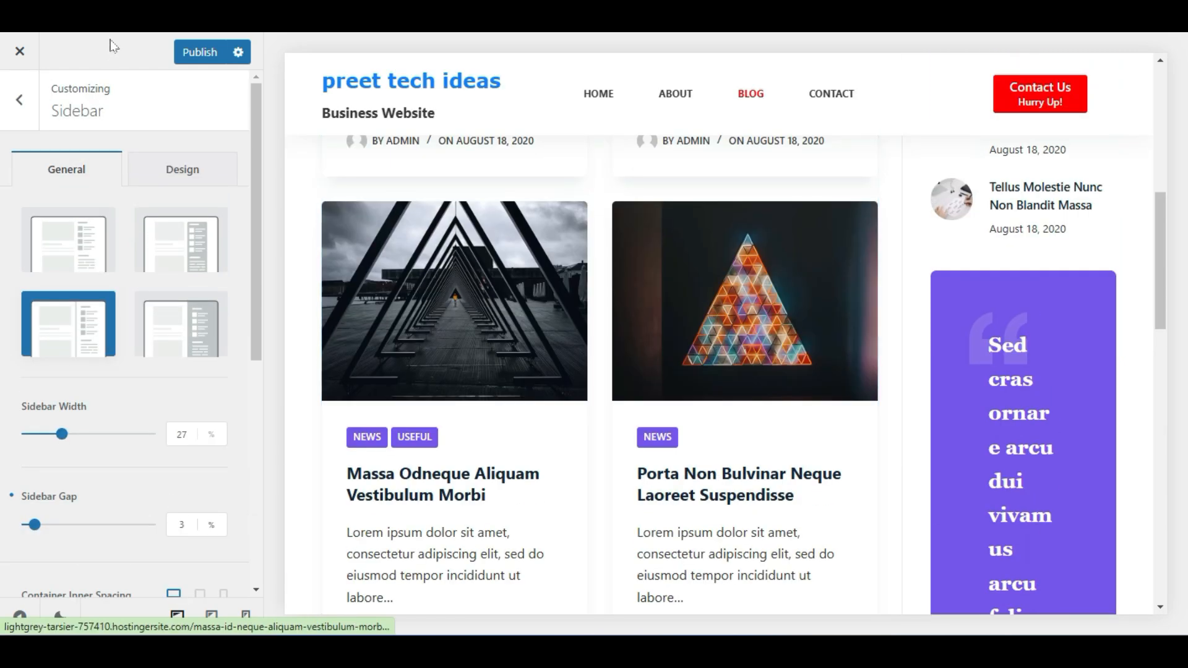
left_click(188, 48)
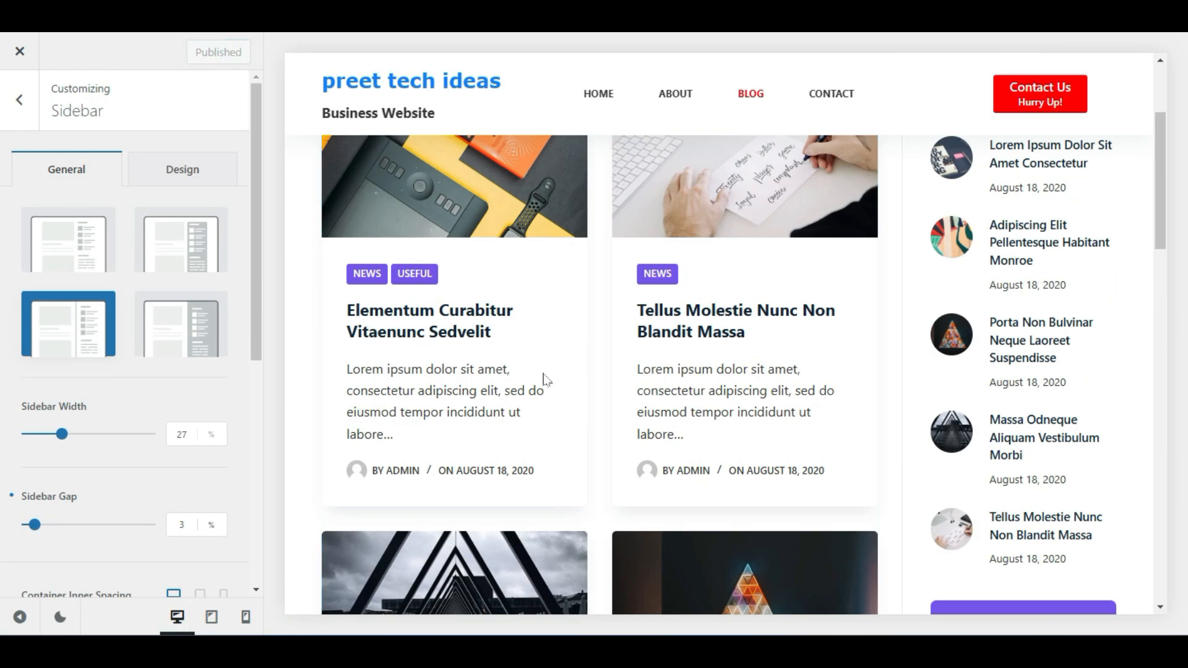
left_click(35, 114)
left_click(90, 462)
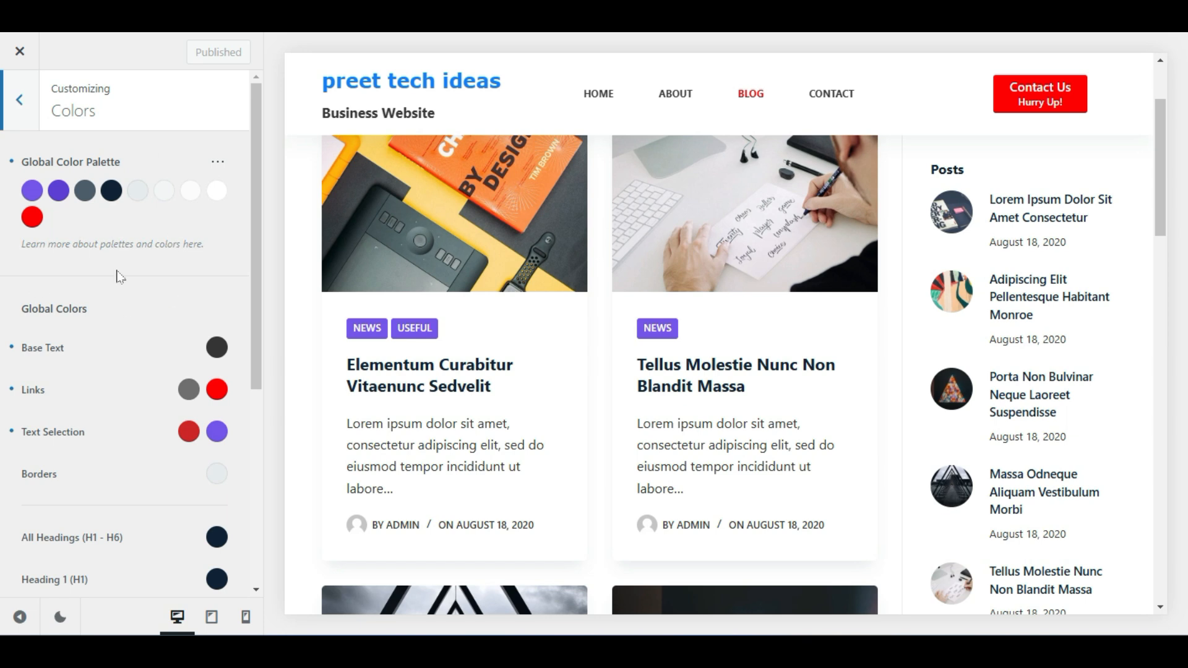
scroll(111, 421, "down", 5)
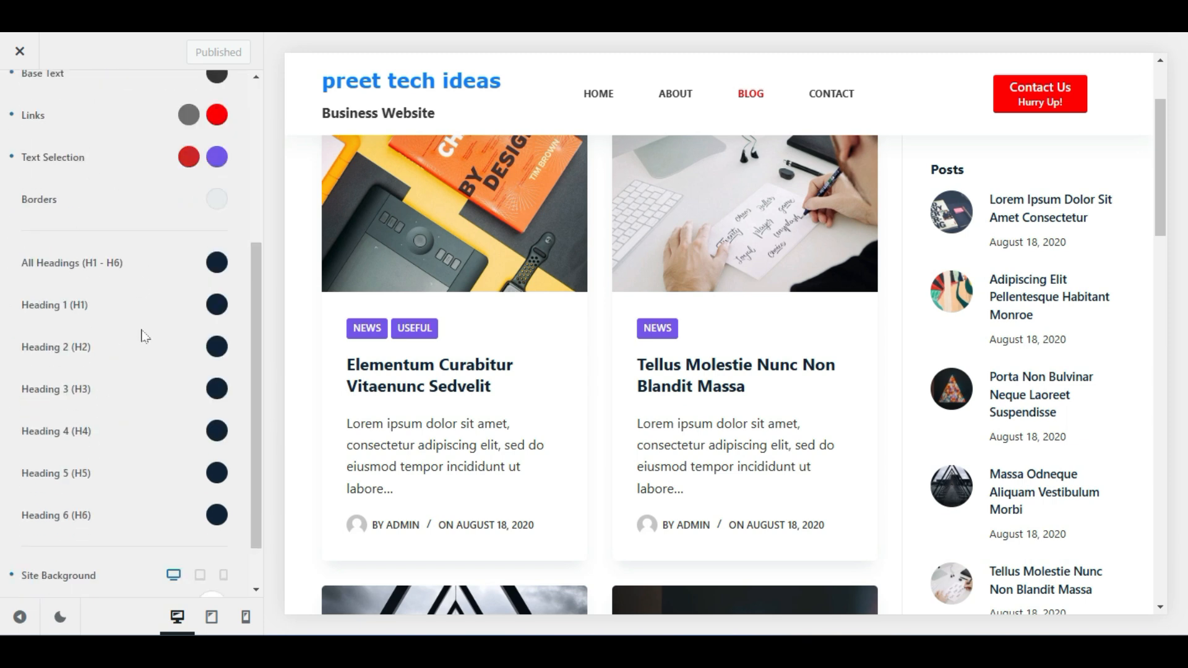
scroll(144, 336, "down", 1)
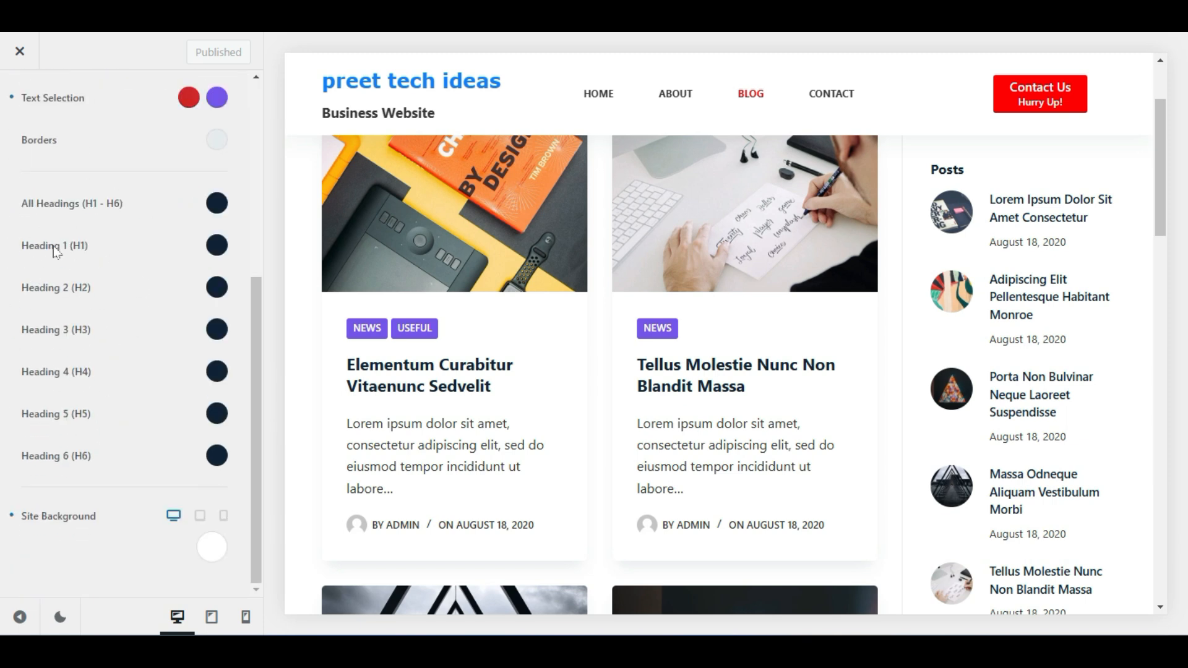
scroll(149, 311, "up", 3)
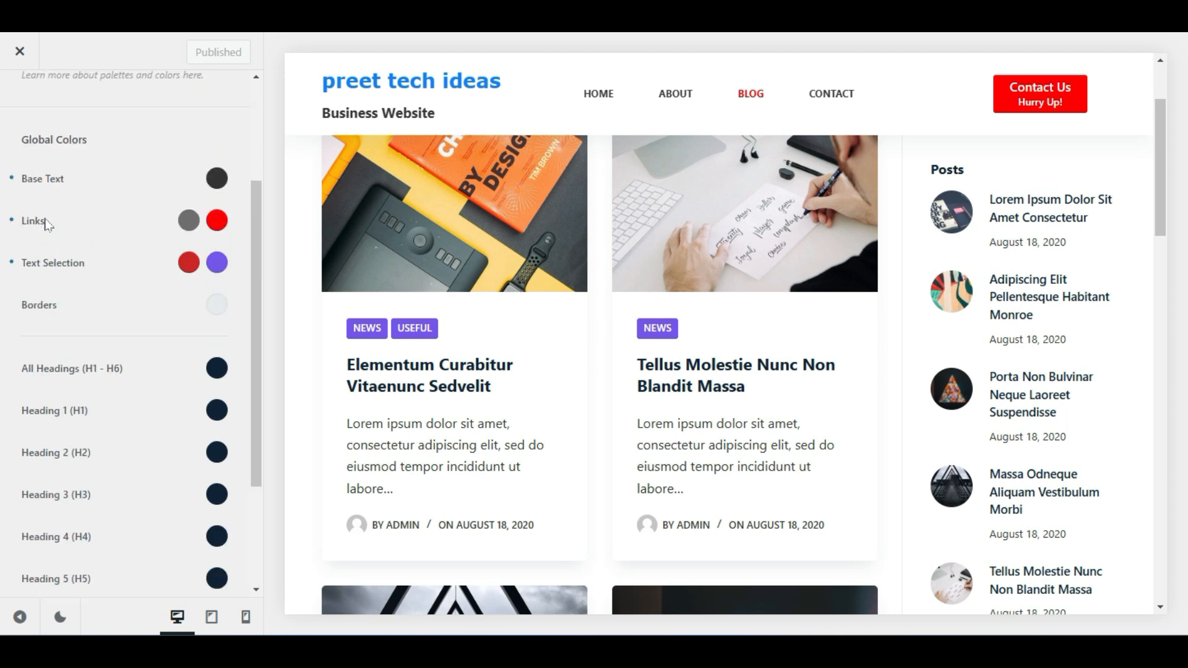
scroll(490, 281, "up", 2)
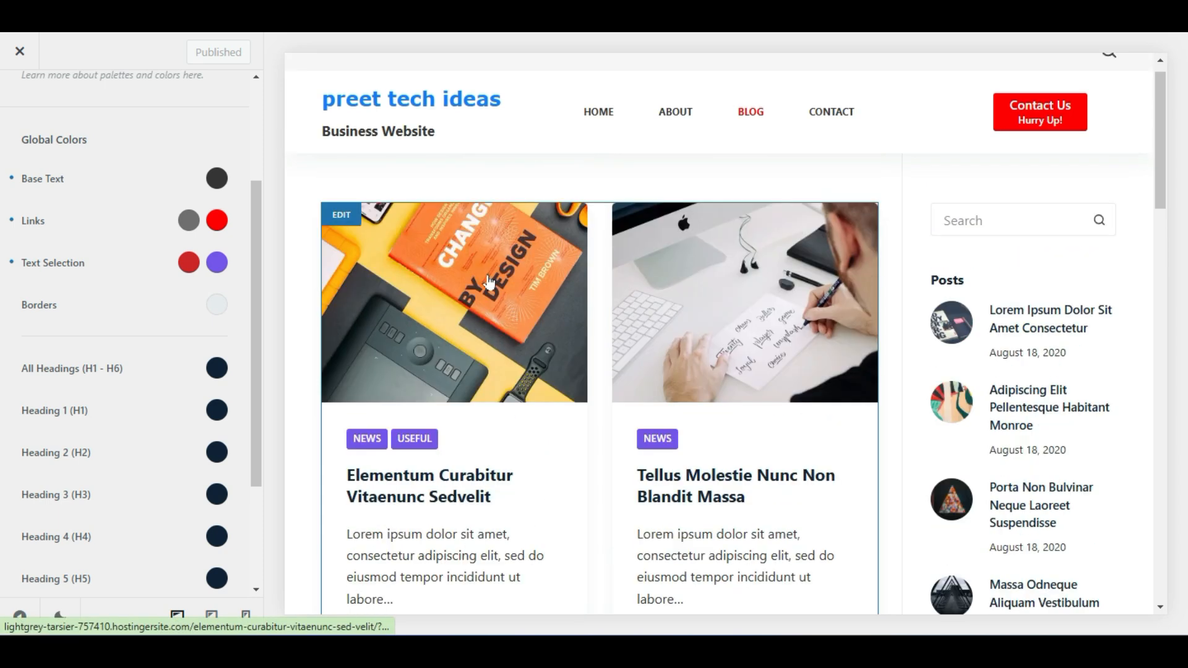
scroll(108, 322, "up", 3)
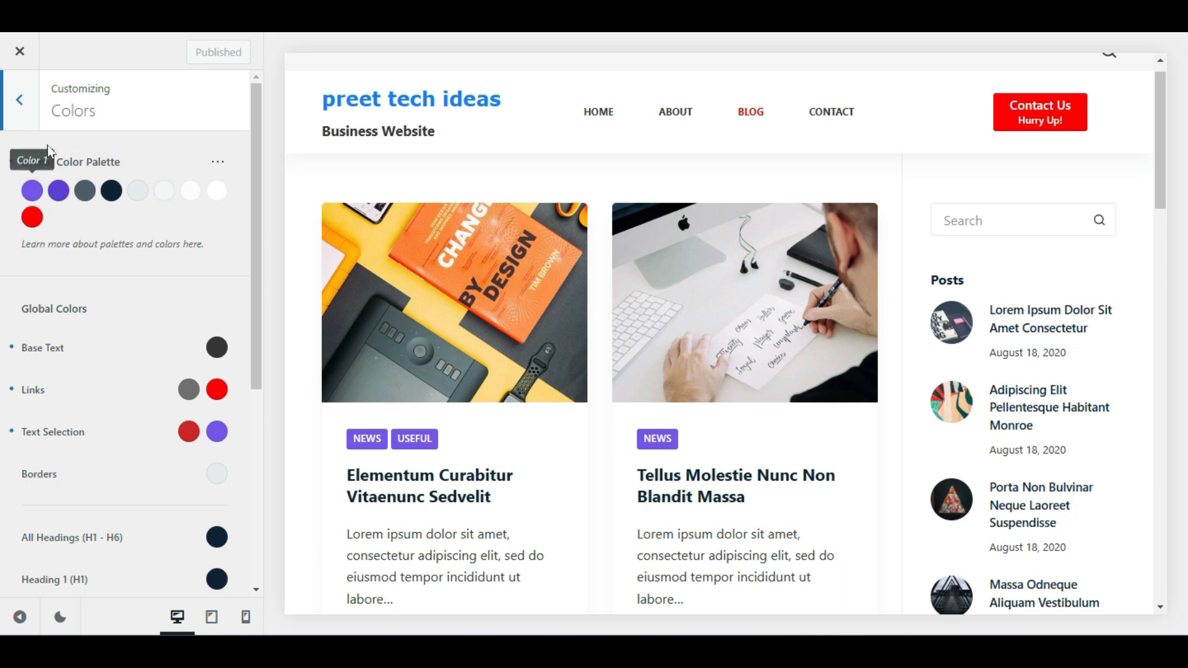
Open the palette Color 1 picker and try dark red and blue shades
left_click(34, 193)
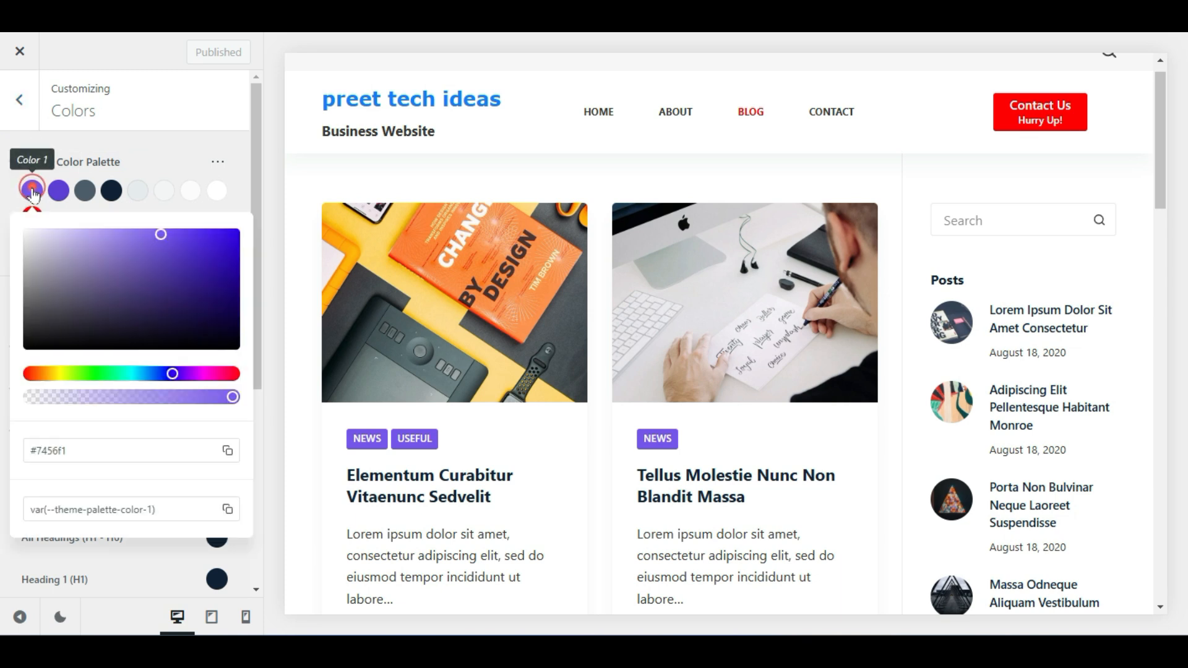
left_click(160, 239)
mouse_move(161, 238)
left_mouse_down()
mouse_move(122, 281)
mouse_move(25, 317)
mouse_move(205, 285)
mouse_move(223, 245)
left_mouse_up()
left_click_drag(177, 374, 161, 374)
left_click_drag(213, 249, 230, 237)
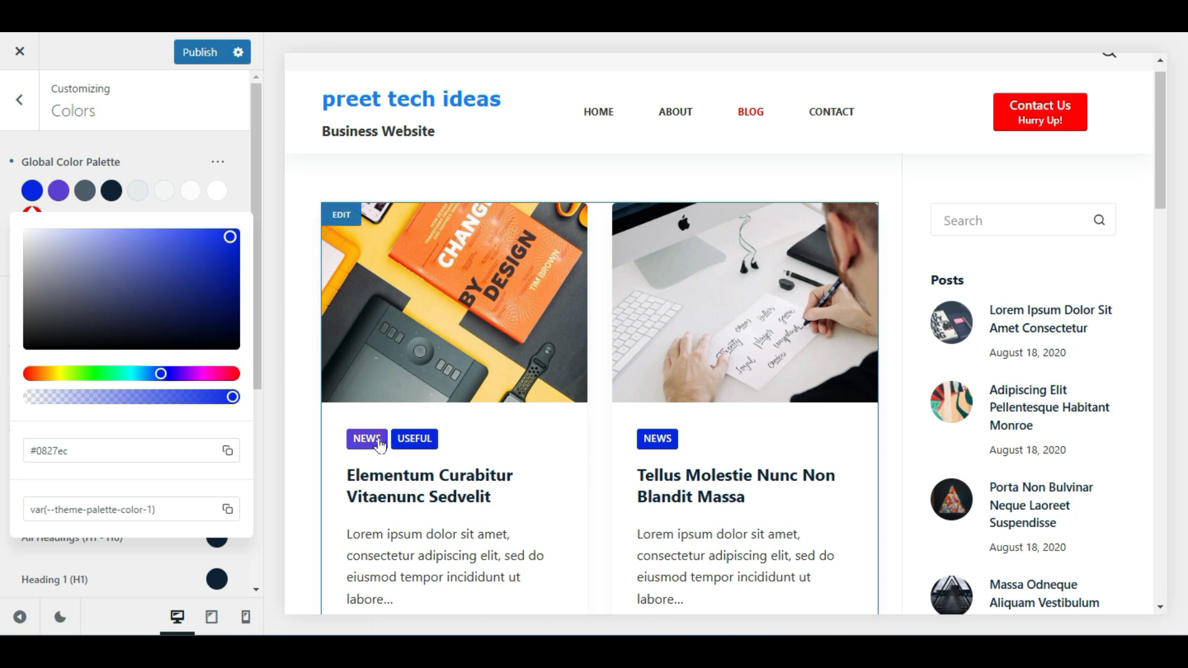
Settle palette Color 1 on pure red #ff0000 and publish it
left_click_drag(179, 274, 35, 313)
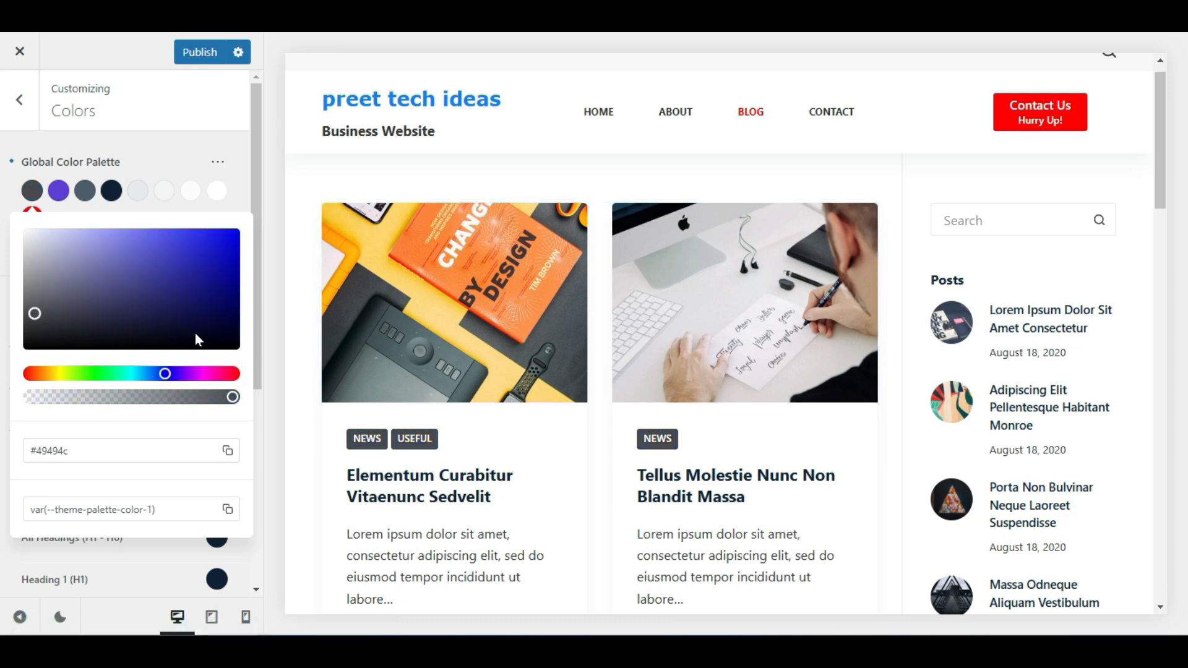
left_click_drag(189, 373, 207, 374)
left_click_drag(216, 250, 242, 226)
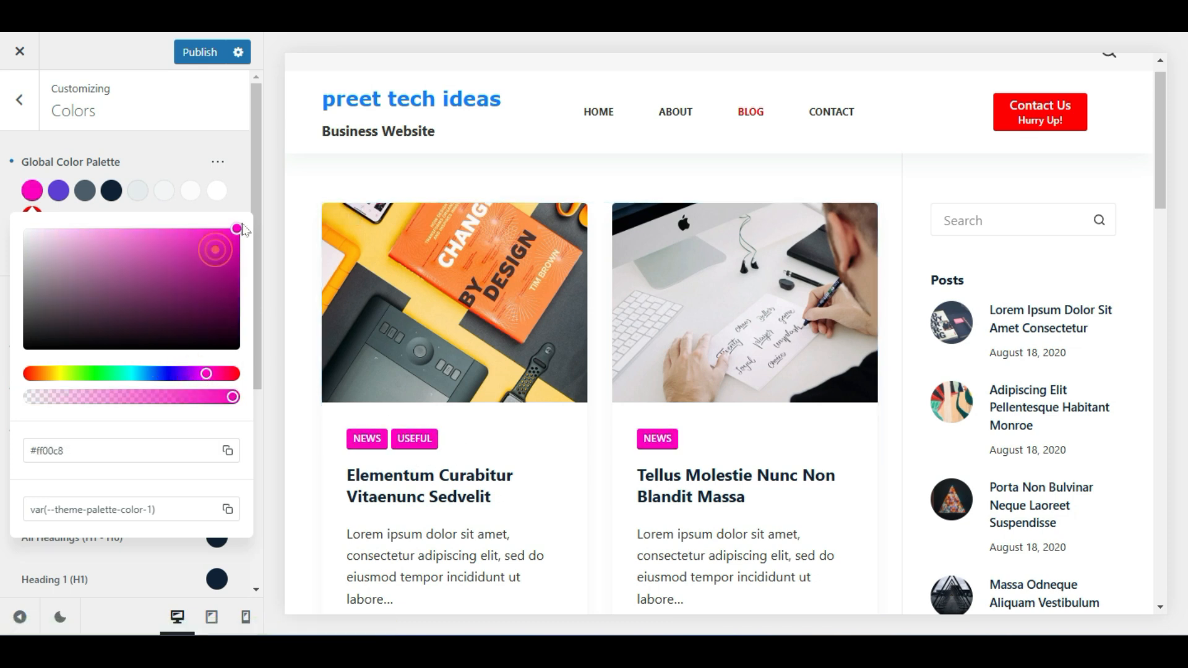
mouse_move(152, 375)
left_mouse_down()
mouse_move(101, 373)
mouse_move(157, 366)
left_mouse_up()
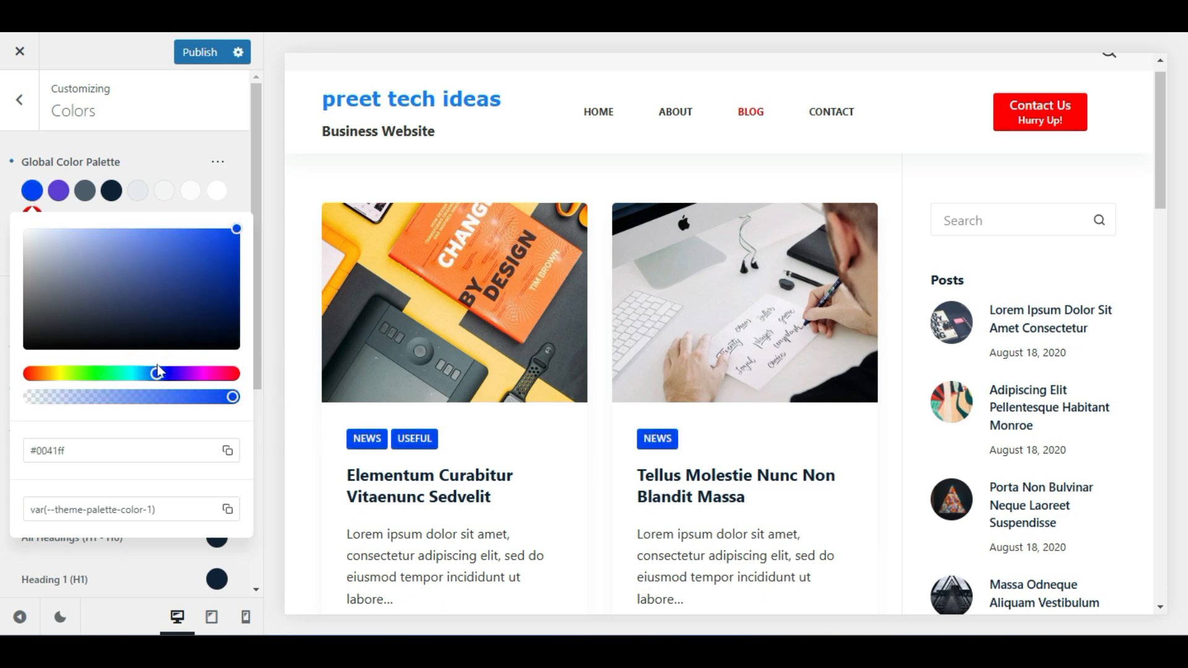
left_click_drag(45, 375, 30, 375)
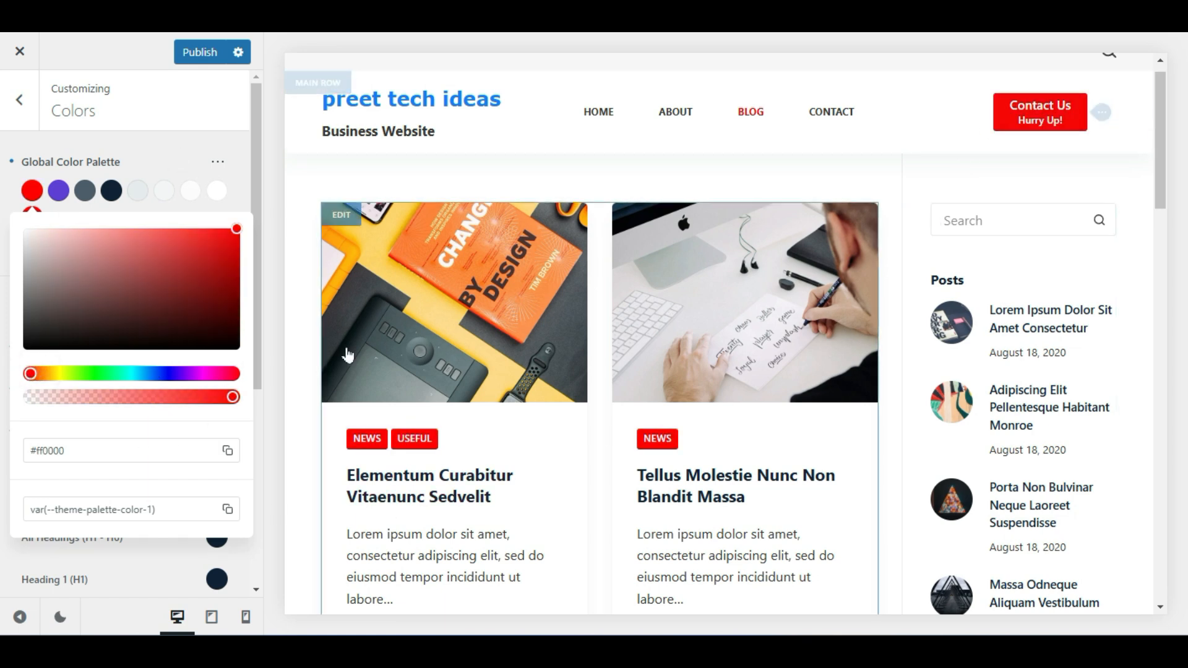
left_click(222, 137)
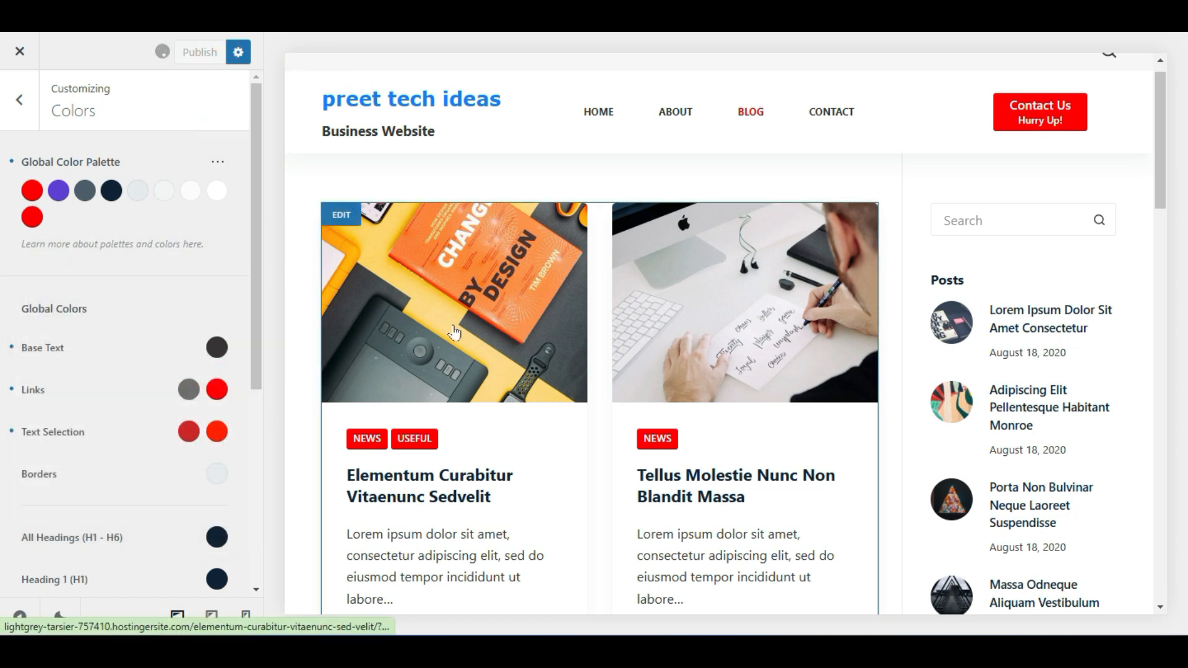
In Typography, preview Arial and Verdana, then set the Base Font to Trebuchet and publish
left_click(28, 98)
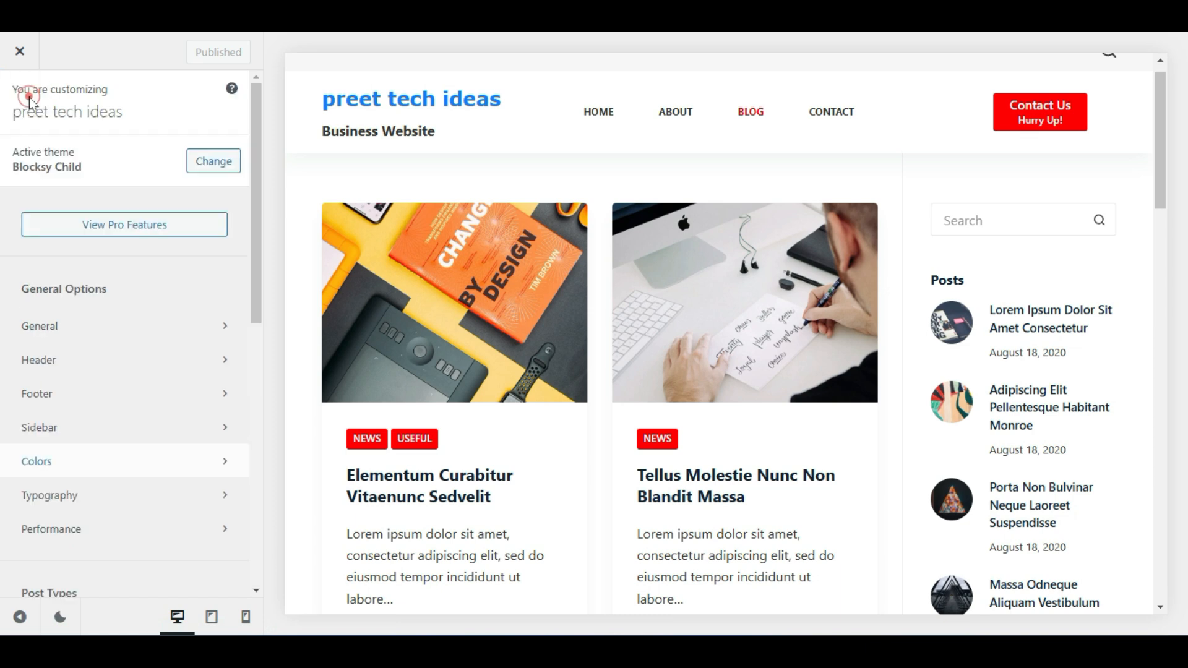
left_click(83, 502)
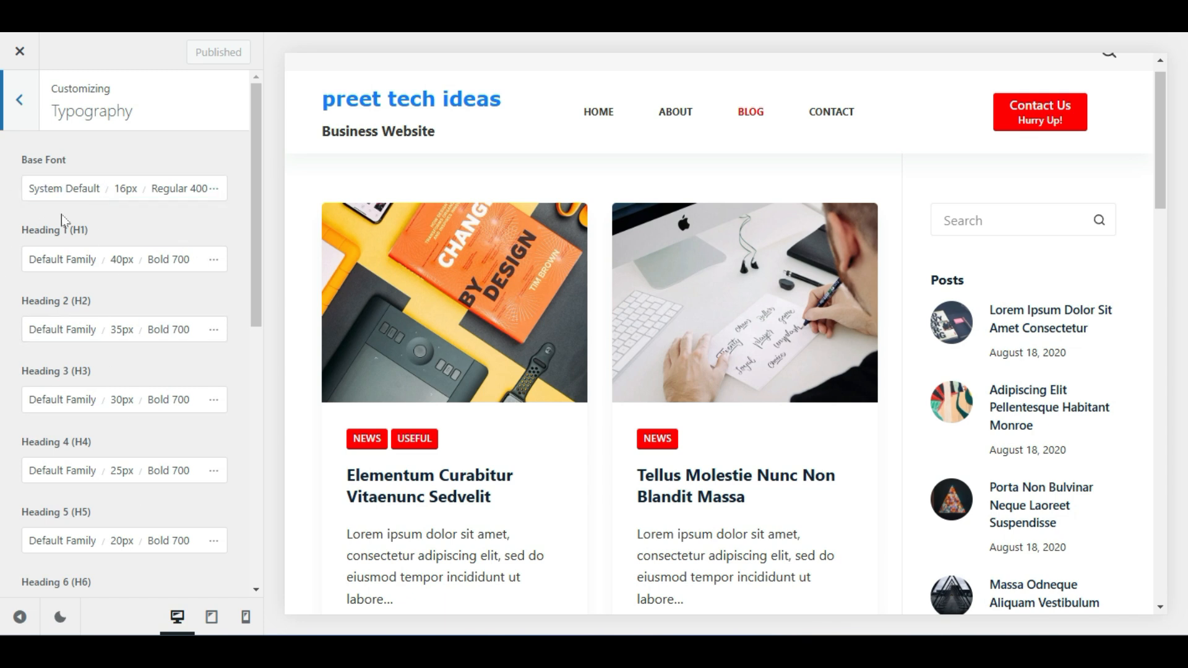
scroll(37, 390, "down", 5)
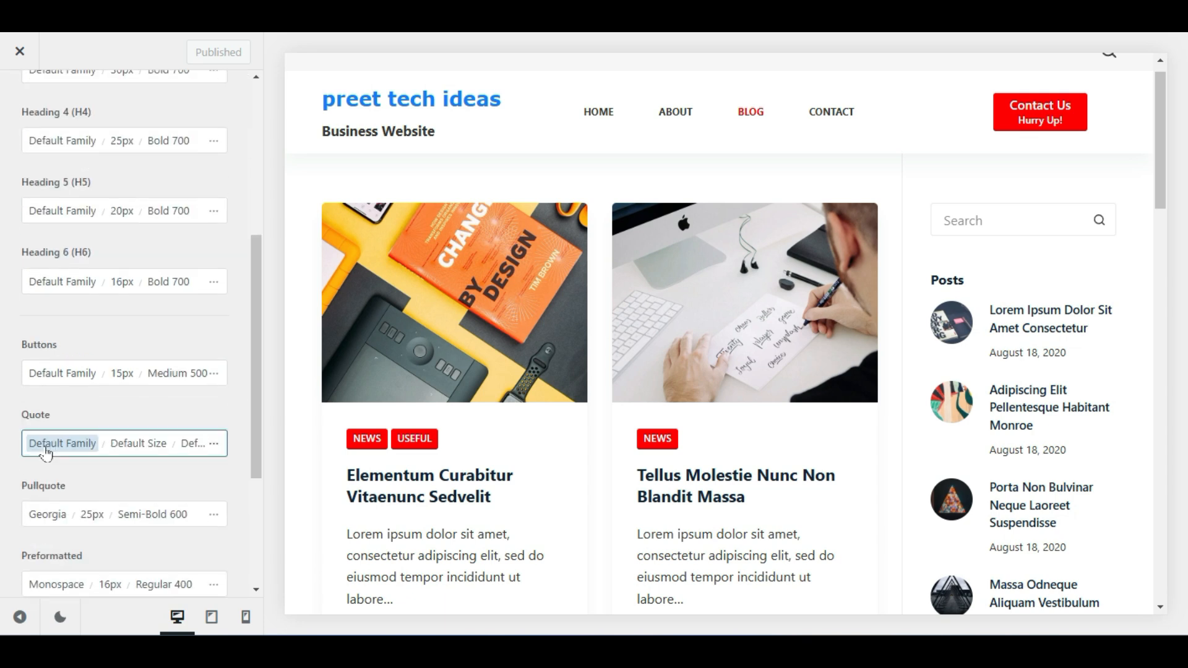
scroll(56, 427, "up", 5)
left_click(58, 194)
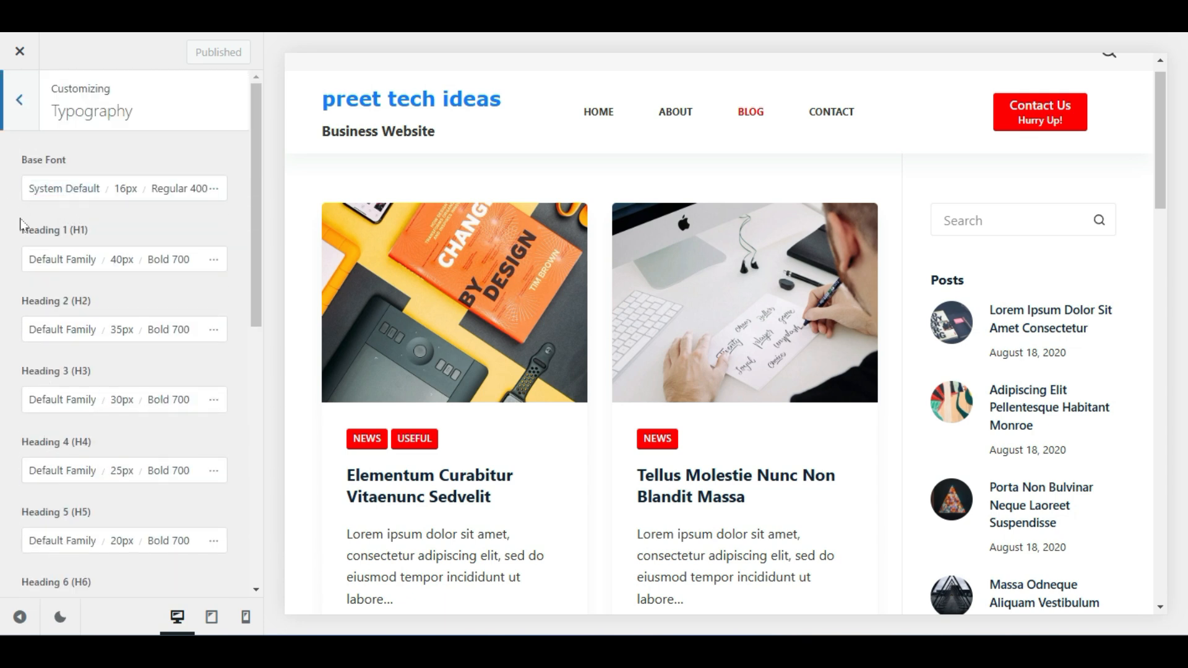
left_click(47, 192)
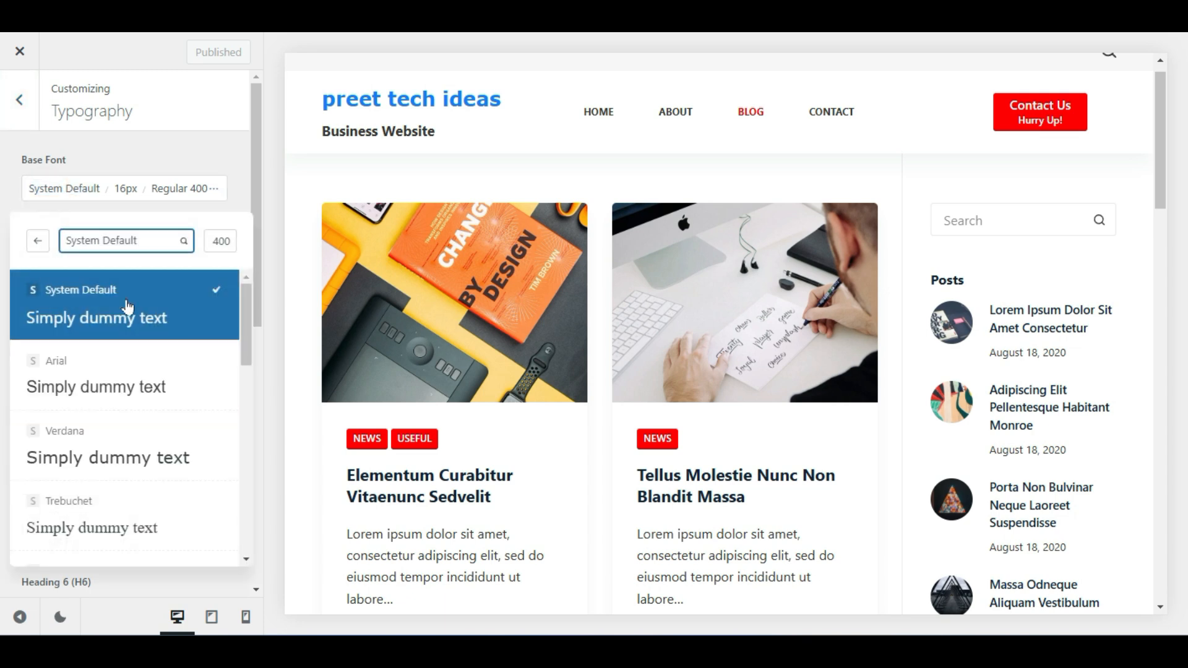
left_click(149, 376)
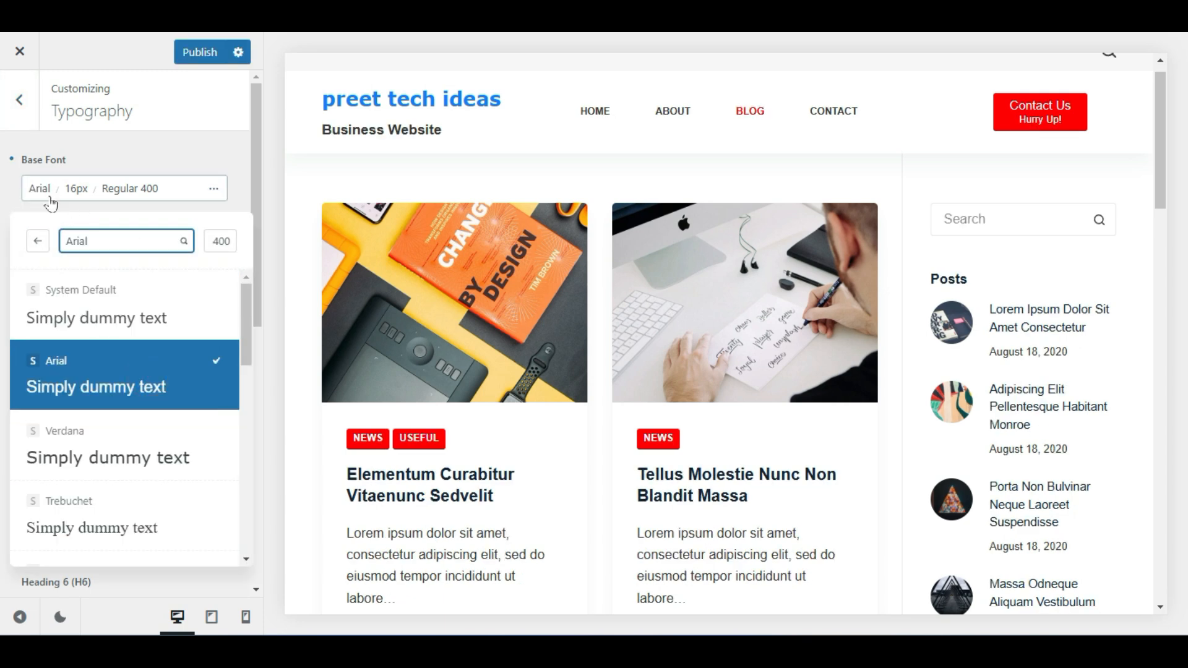
left_click(96, 443)
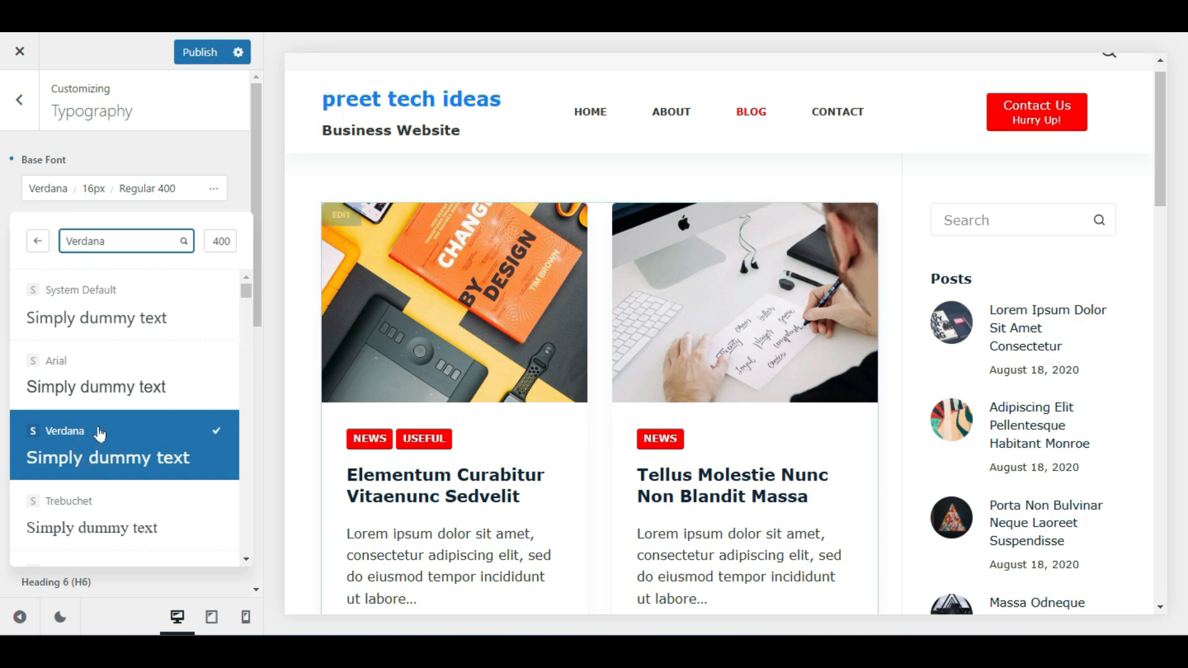
left_click(122, 529)
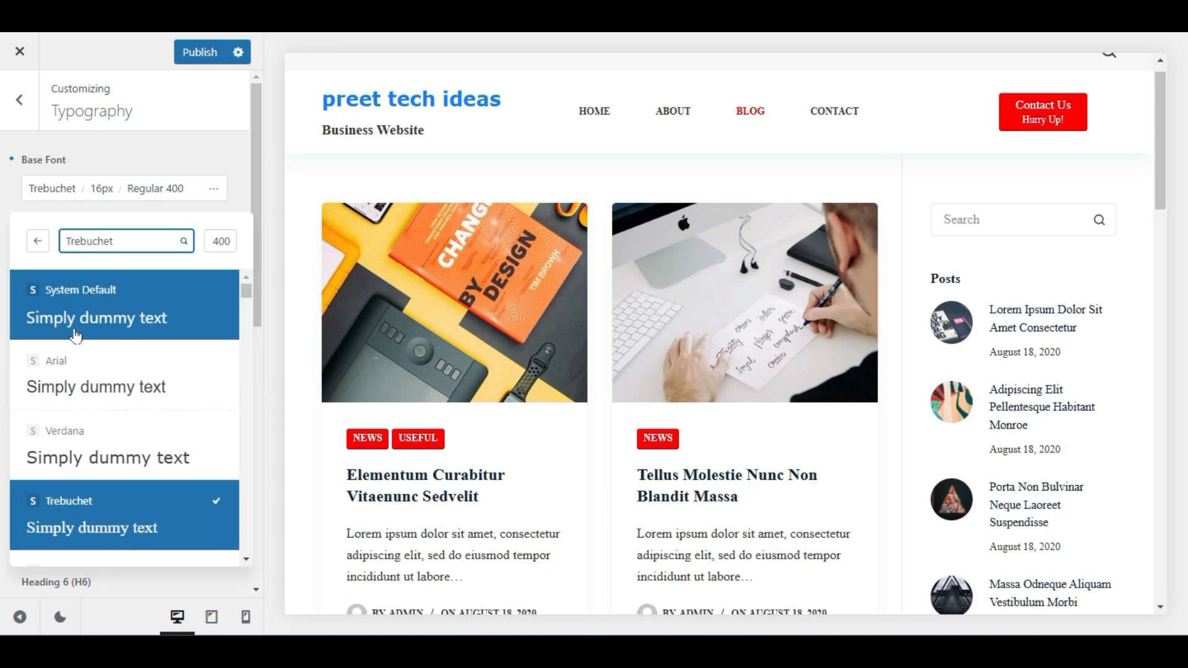
left_click(132, 138)
left_click(185, 52)
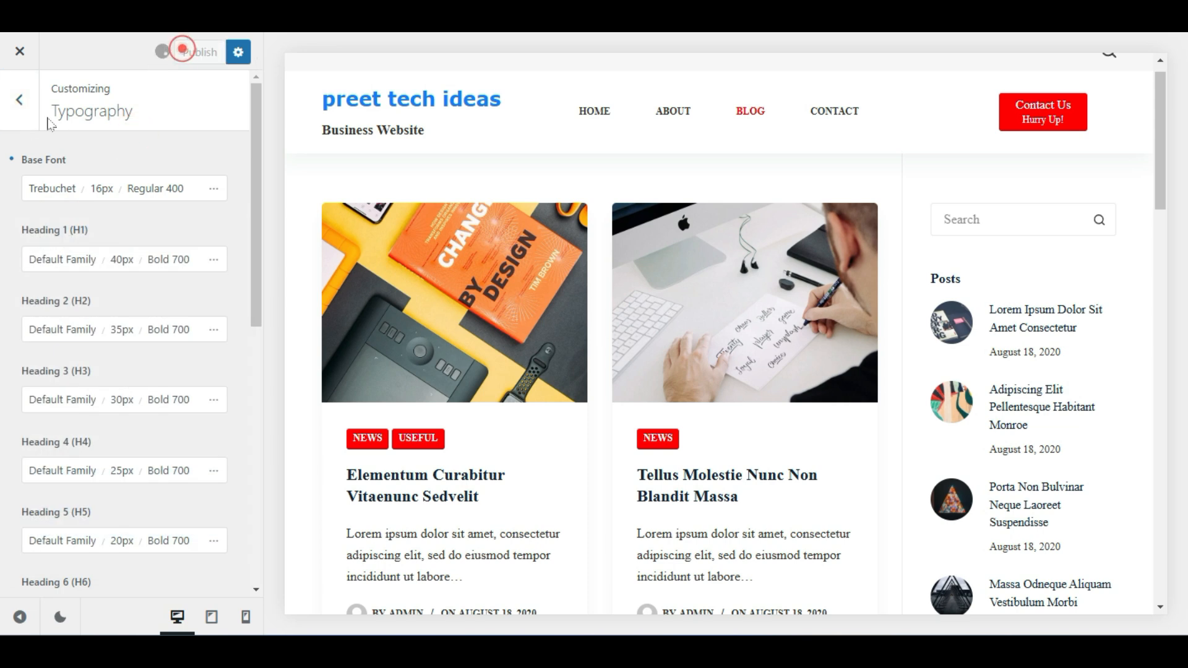
Return to the Customizer root menu and open the Performance panel
left_click(14, 106)
scroll(154, 531, "down", 2)
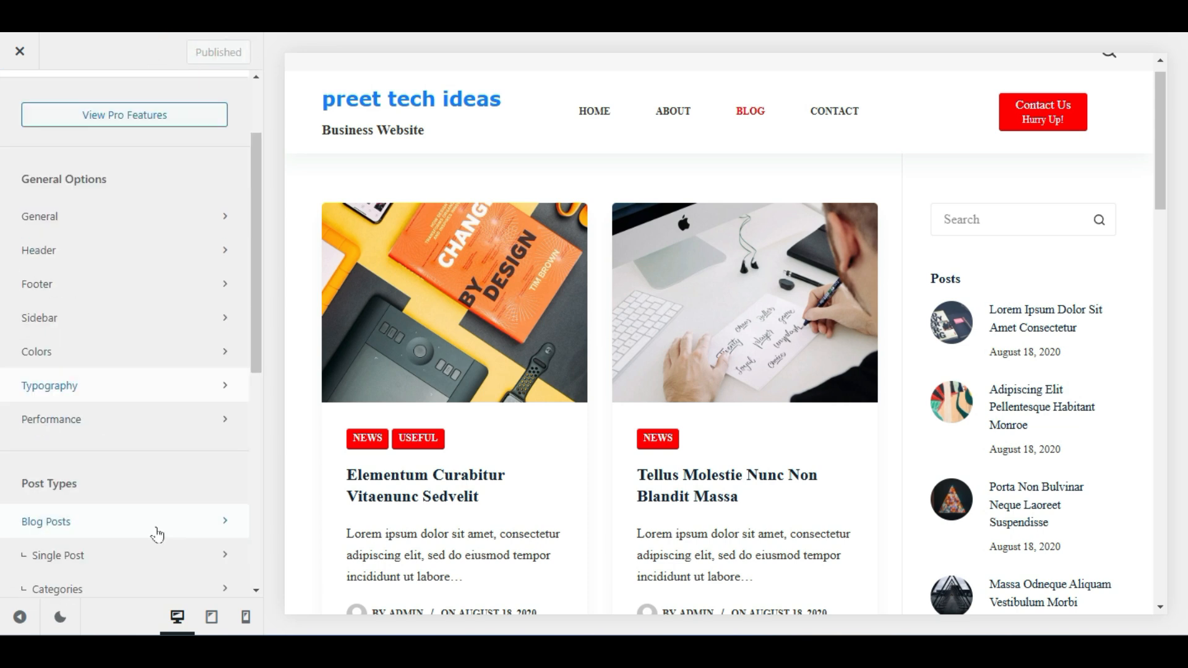
left_click(76, 419)
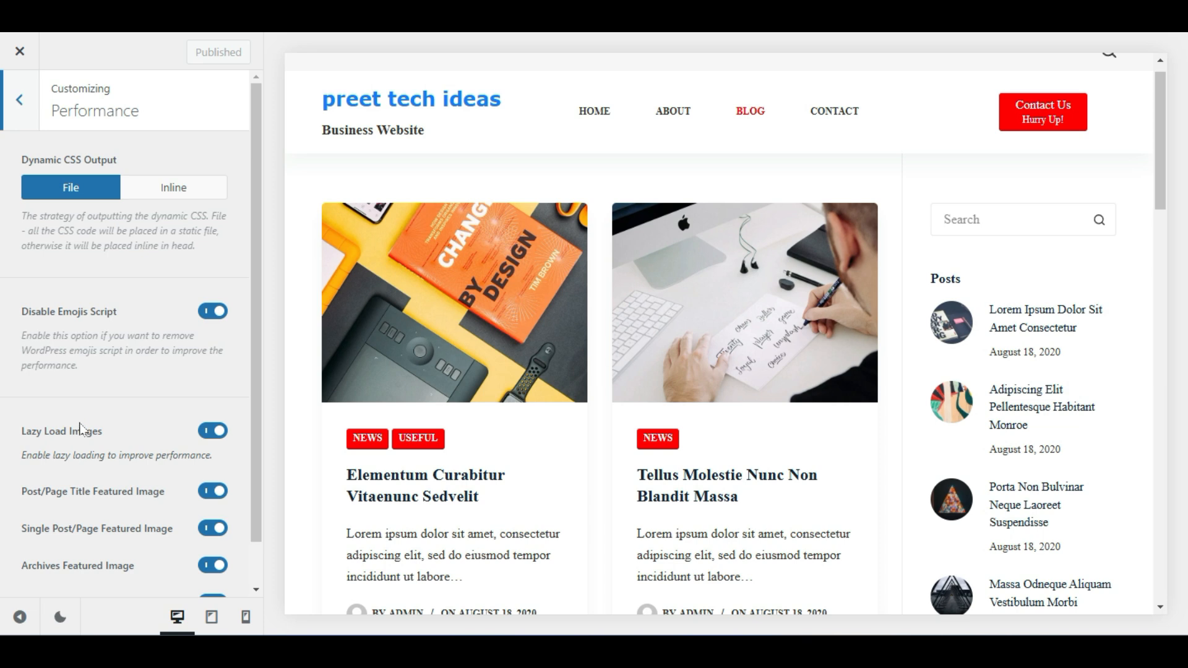
Leave Dynamic CSS Output on File after briefly trying Inline, then return to the main Customizer menu
scroll(149, 260, "down", 1)
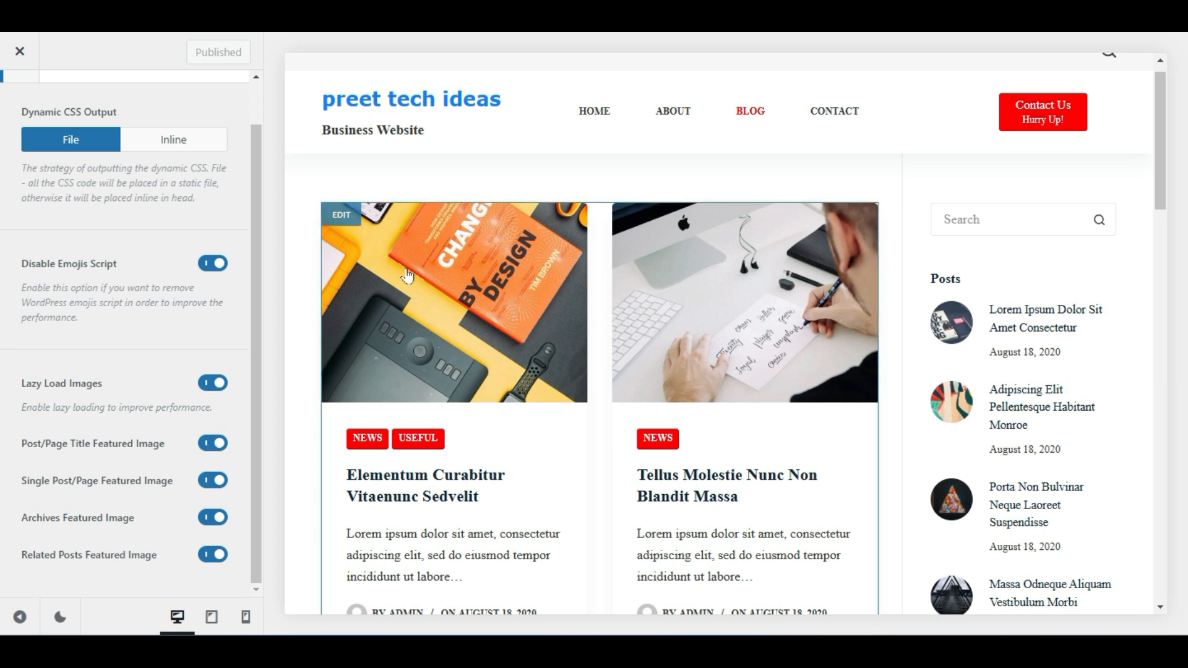
scroll(505, 435, "down", 5)
scroll(507, 434, "down", 10)
scroll(515, 435, "up", 10)
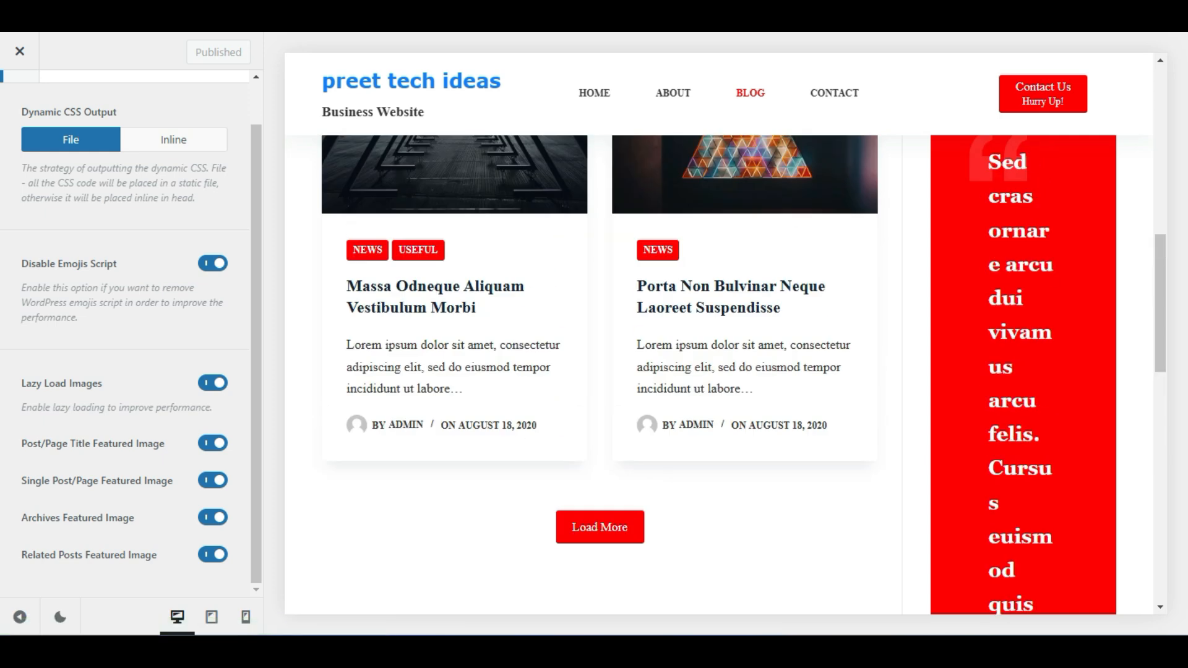
scroll(516, 434, "up", 5)
scroll(495, 426, "down", 11)
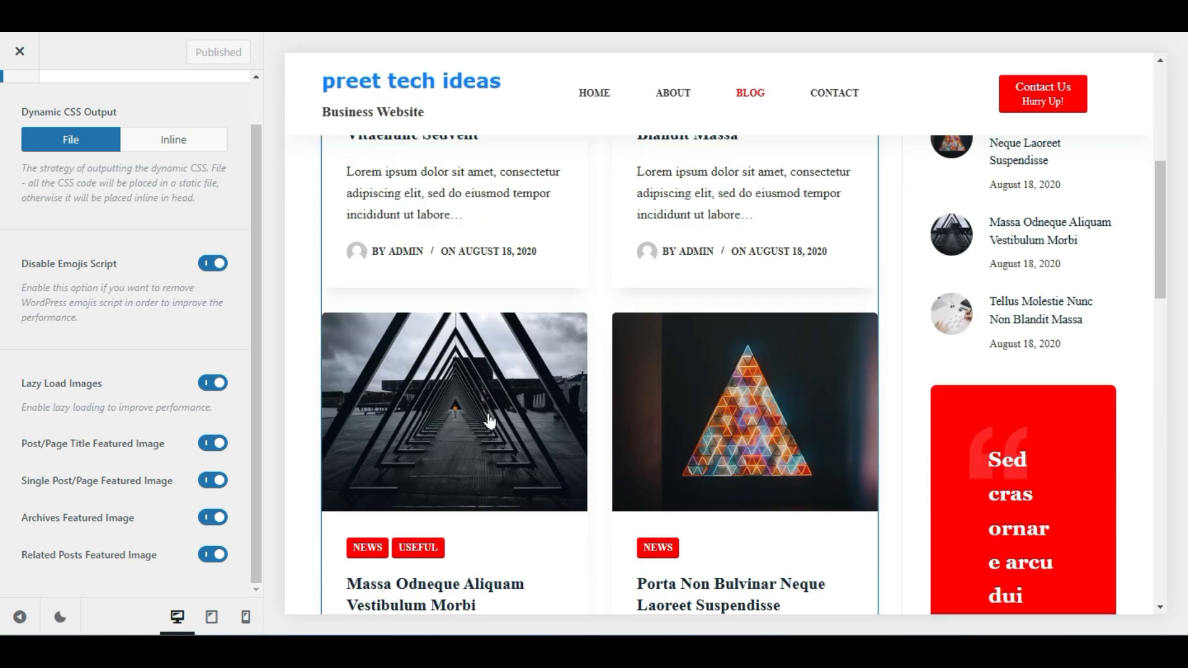
scroll(491, 415, "down", 4)
scroll(493, 411, "up", 9)
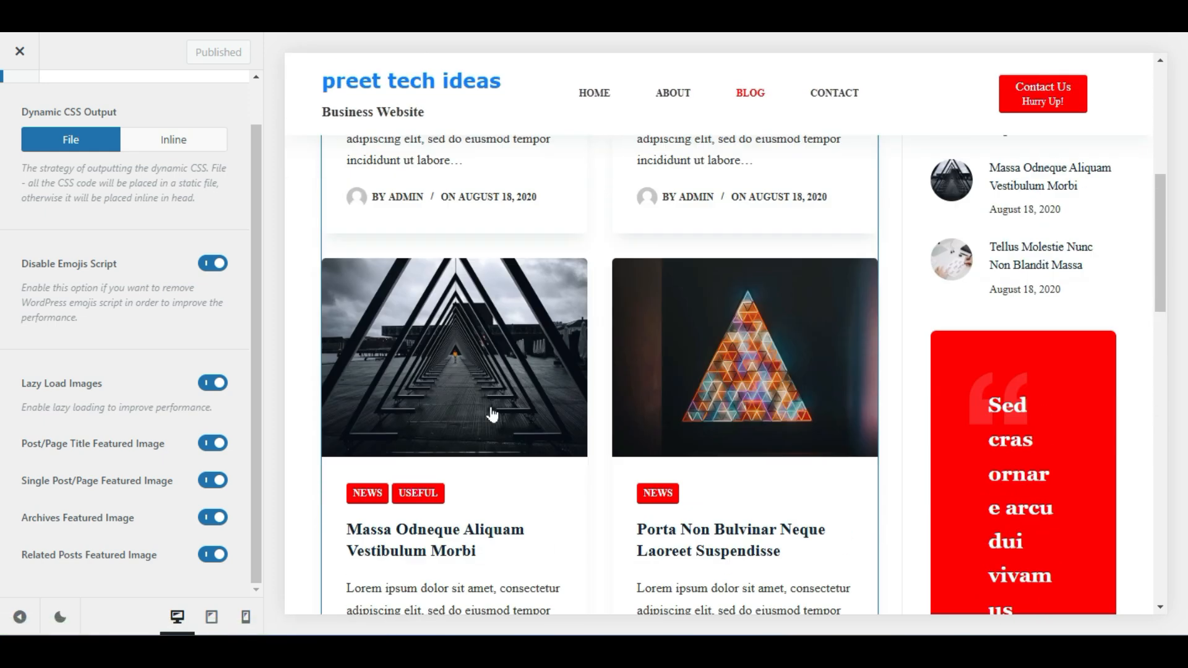
scroll(495, 412, "down", 3)
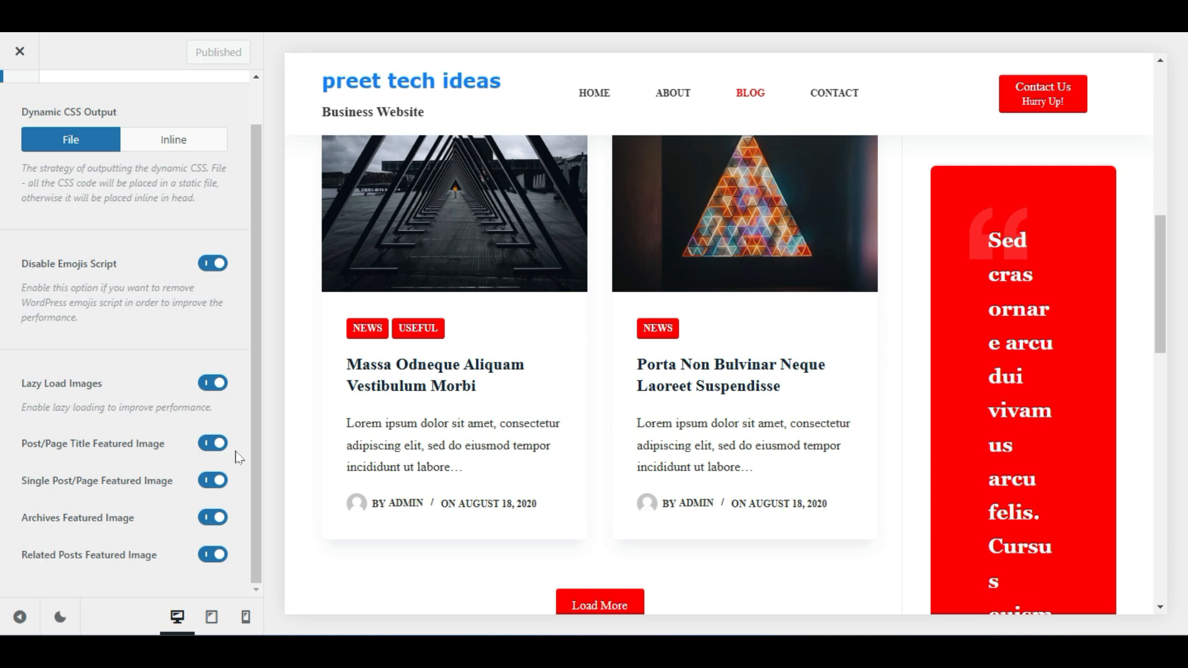
scroll(201, 457, "up", 1)
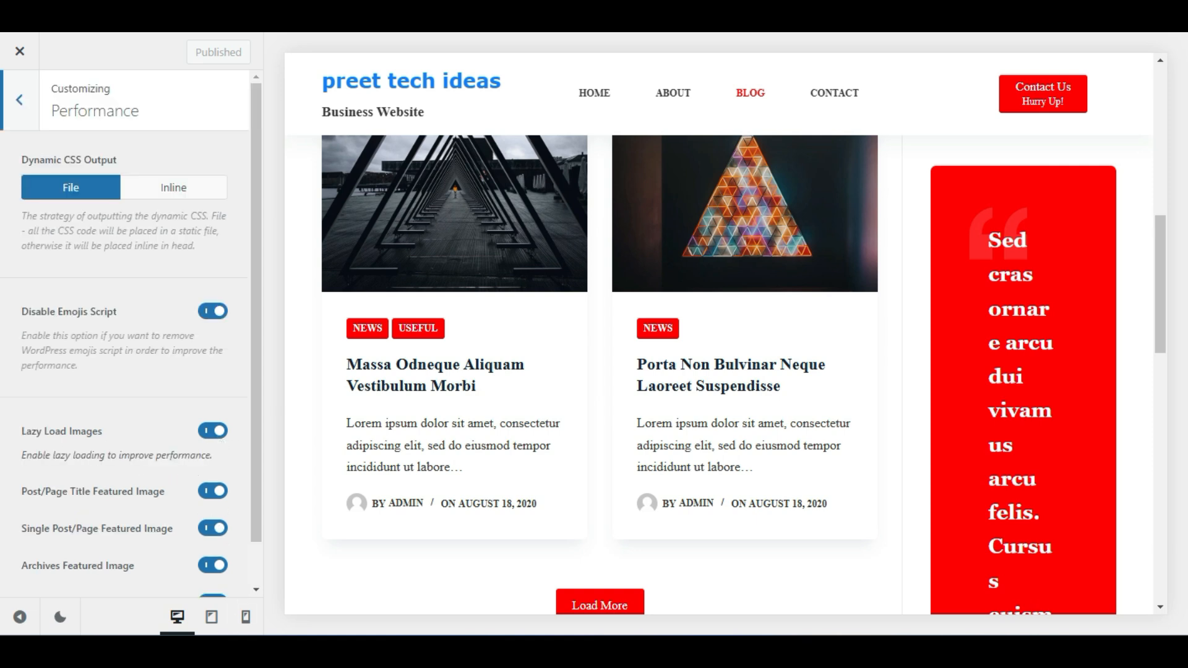
left_click(171, 190)
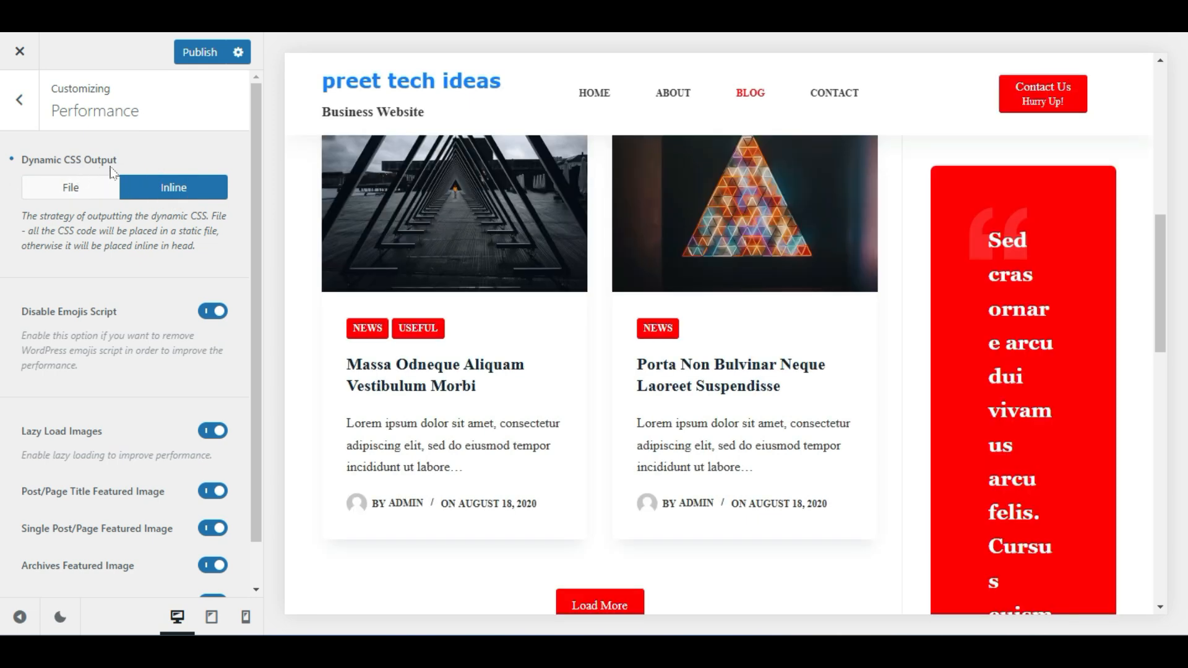
left_click(94, 186)
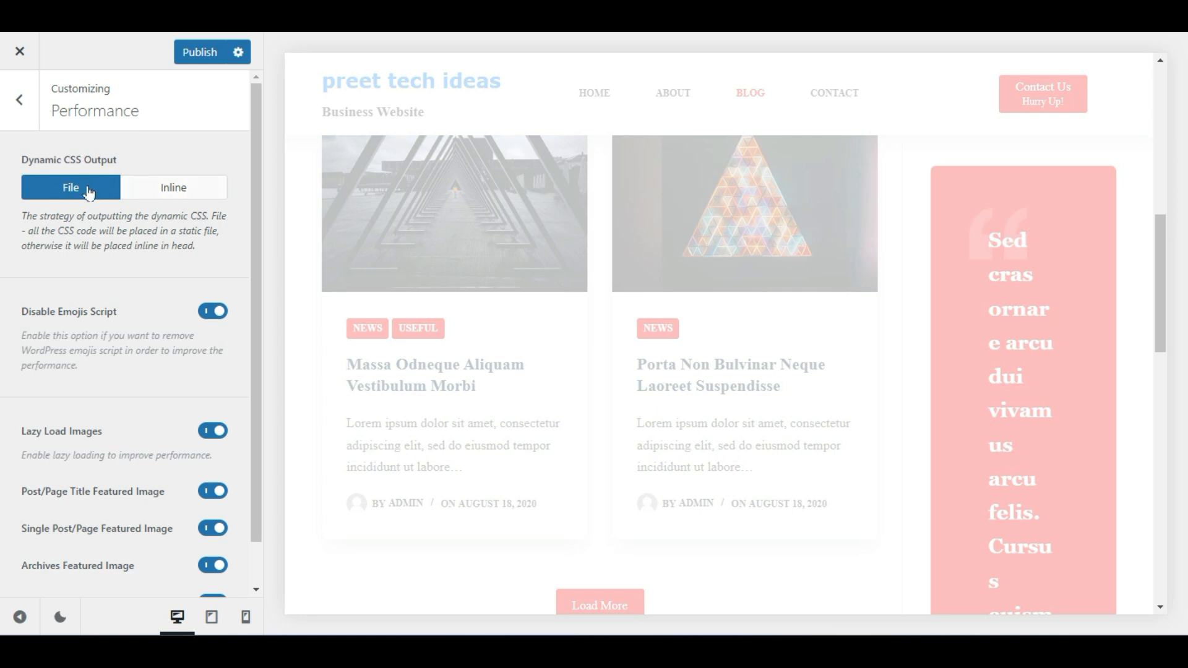
scroll(299, 344, "down", 5)
scroll(303, 342, "up", 7)
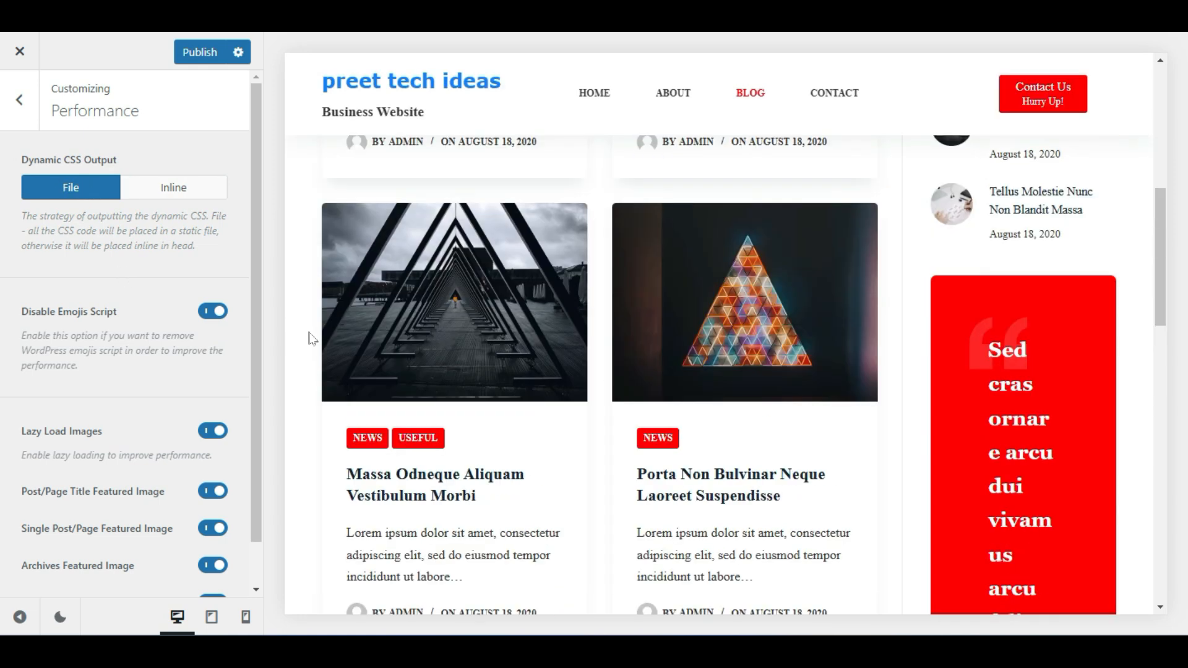
left_click(17, 114)
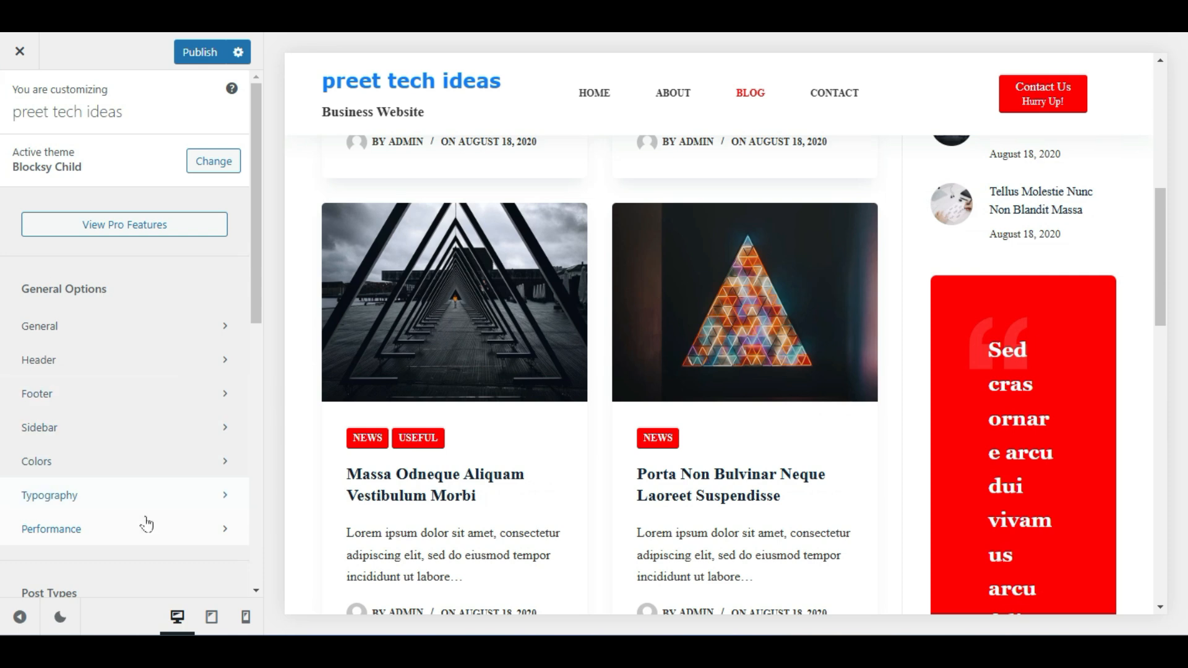
In Blog Posts, settle Blog Structure on the Simple side-image layout after trying grid and full-width layouts
scroll(146, 526, "down", 4)
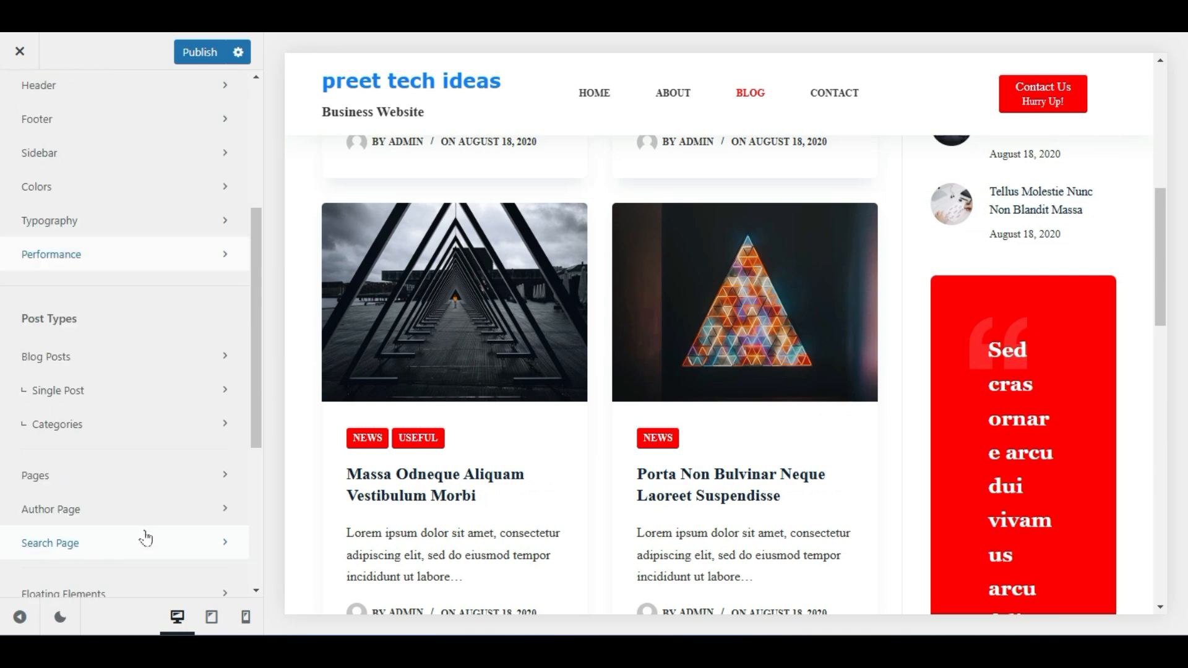
left_click(146, 365)
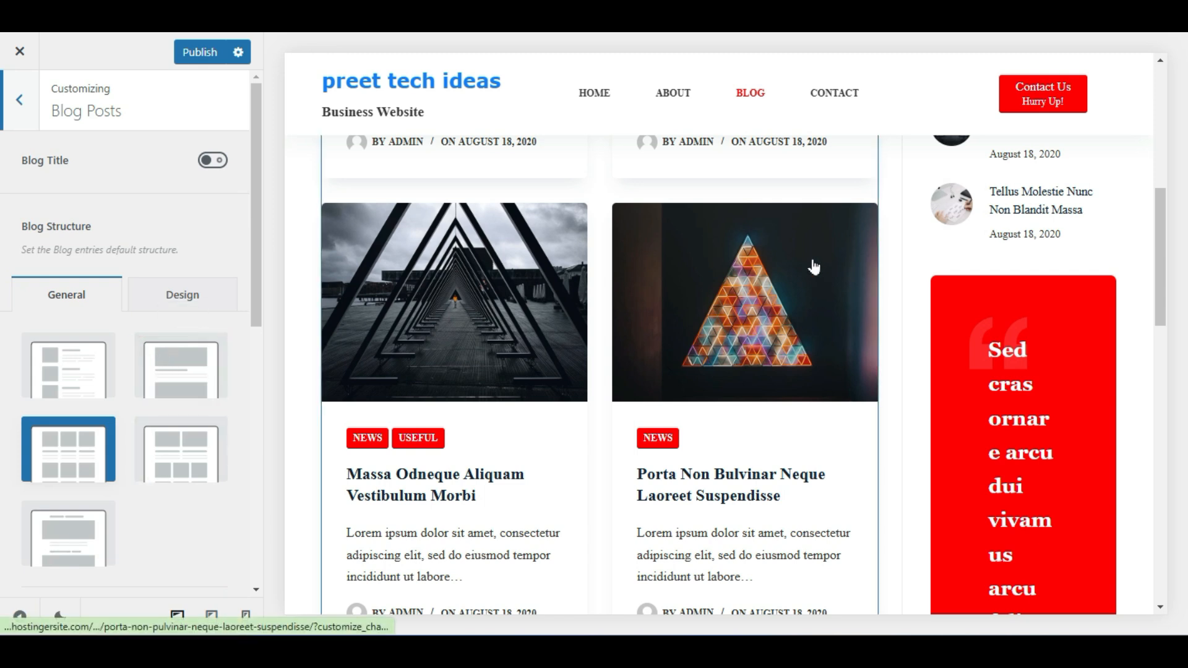
scroll(750, 317, "up", 6)
scroll(729, 307, "up", 1)
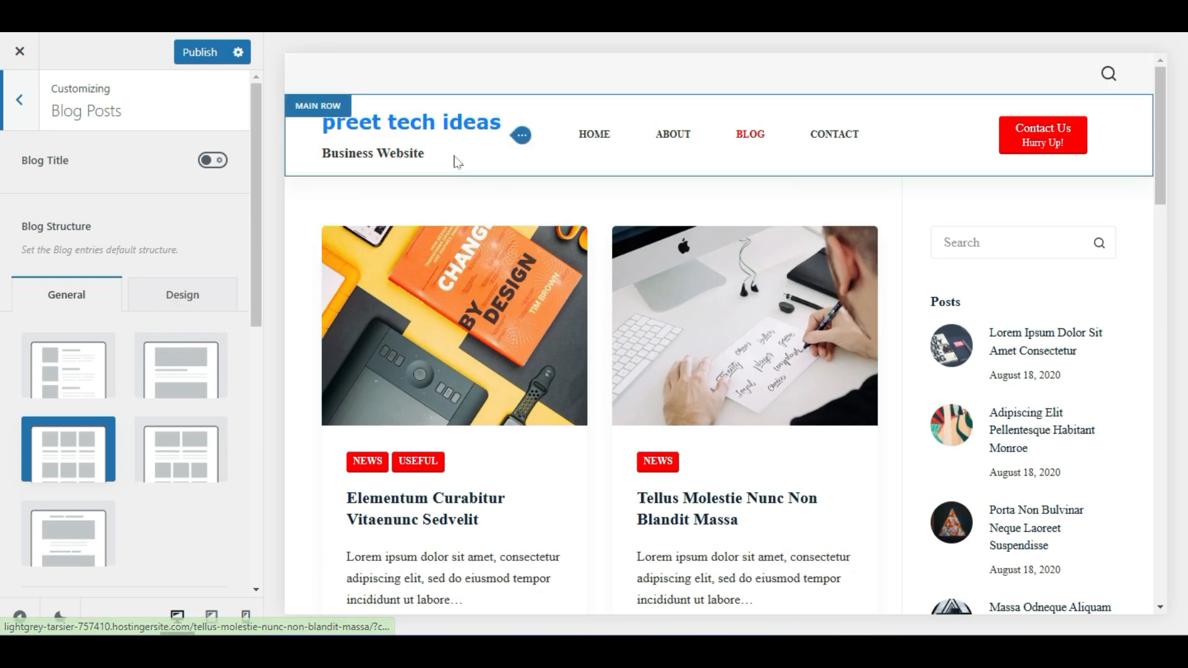
left_click(177, 453)
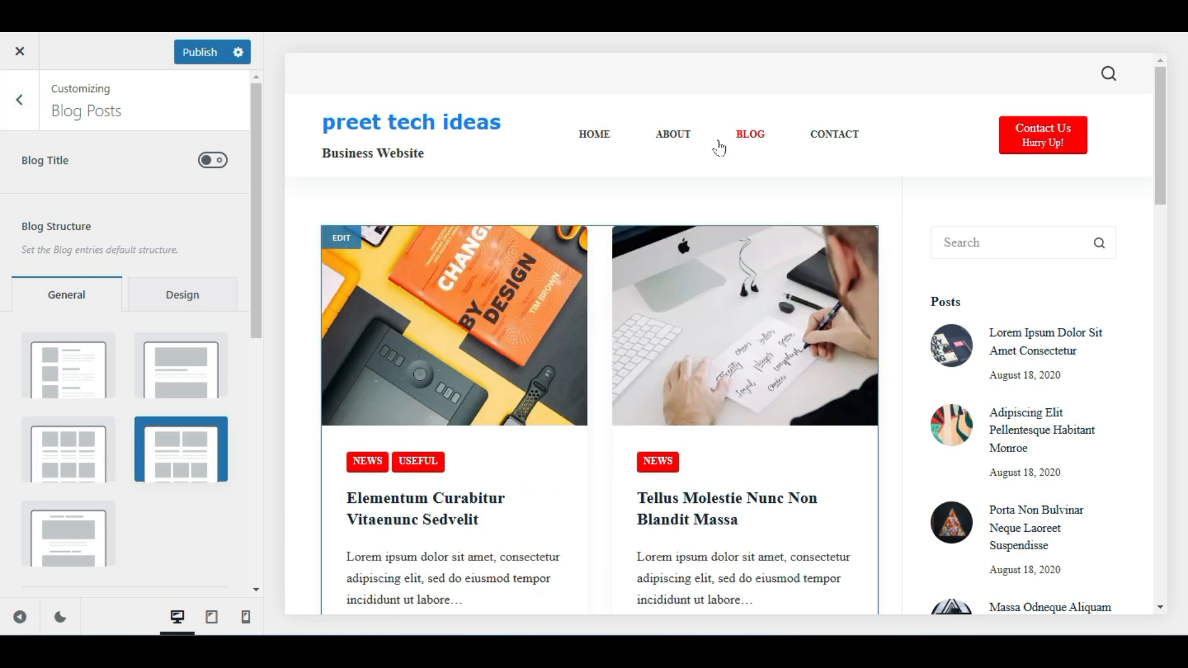
left_click(178, 376)
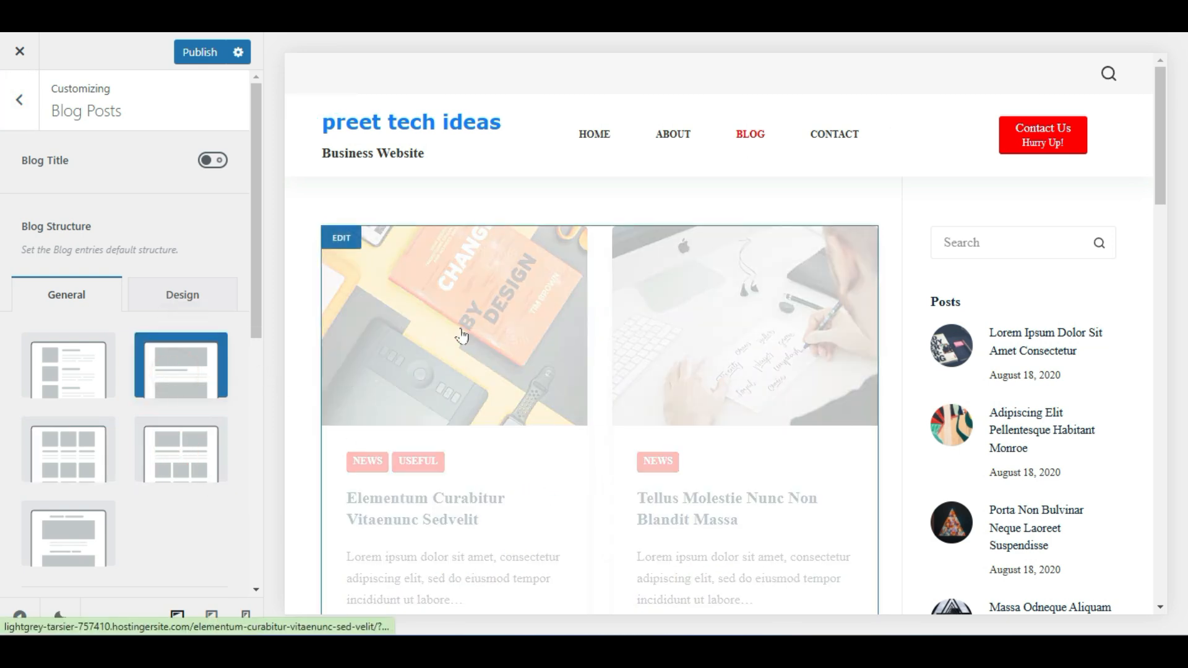
scroll(573, 328, "down", 10)
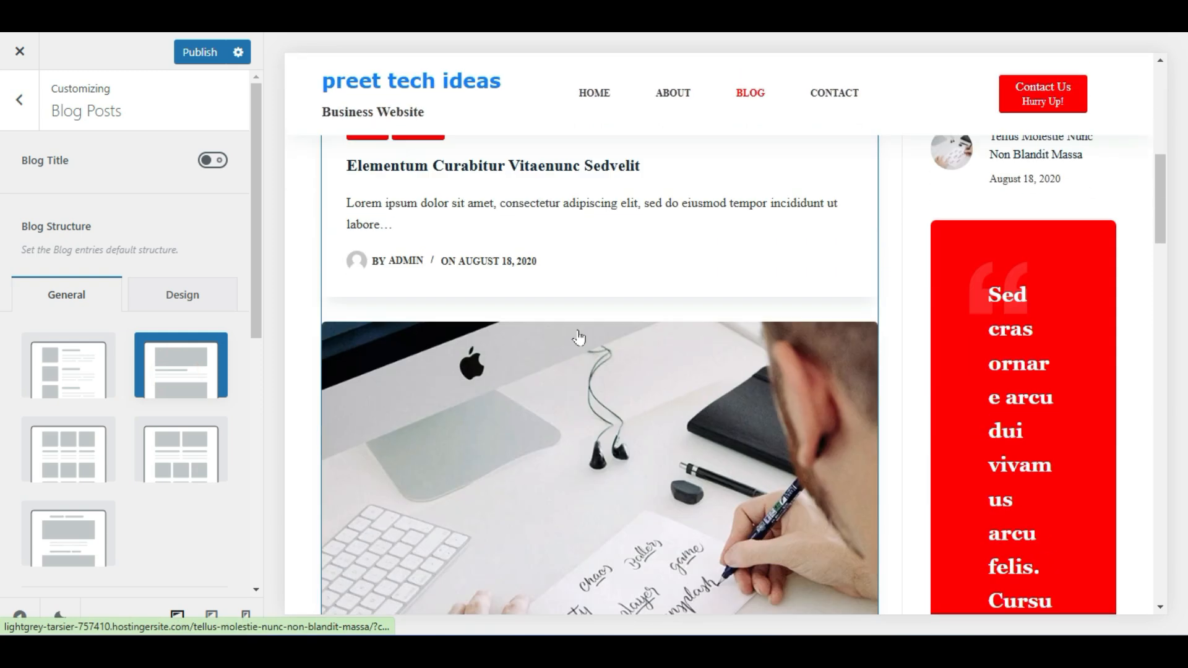
left_click(54, 395)
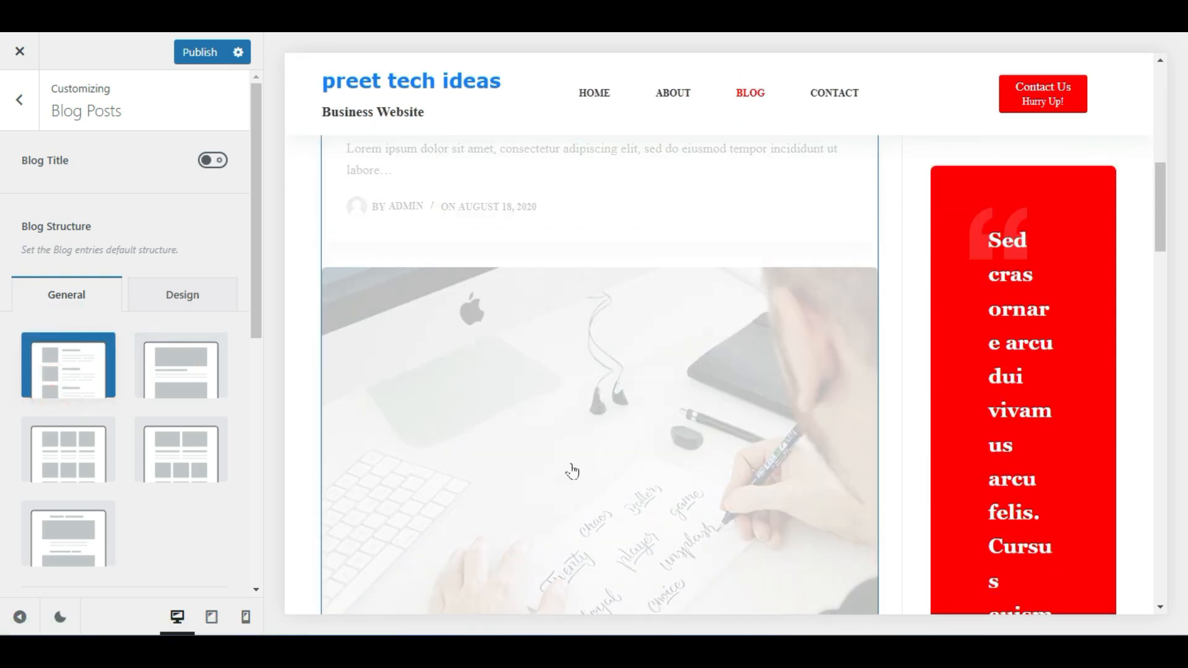
scroll(623, 402, "up", 10)
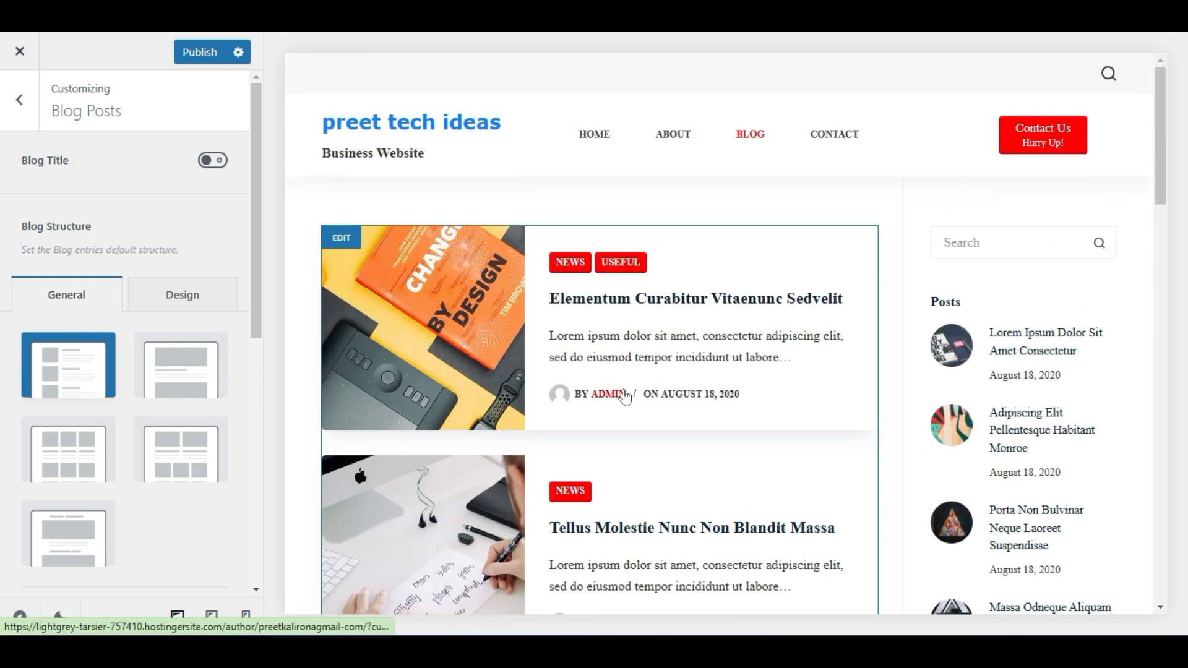
scroll(624, 396, "down", 10)
scroll(623, 399, "up", 5)
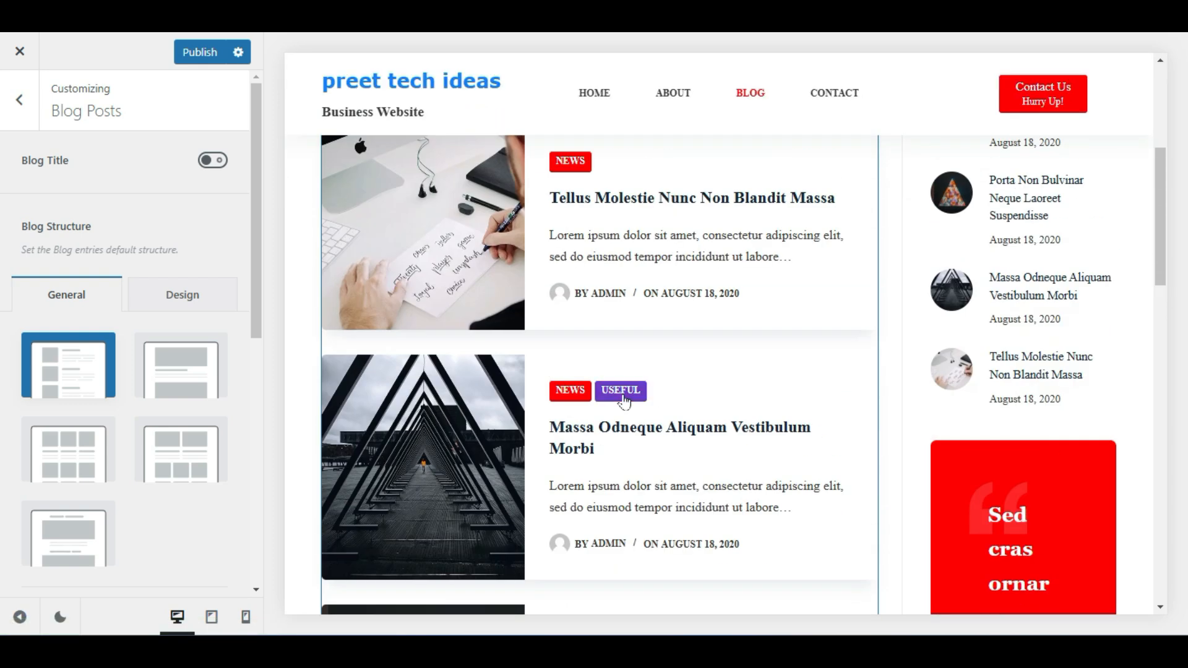
Raise the blog's Number of Posts per page to 7
scroll(70, 414, "down", 5)
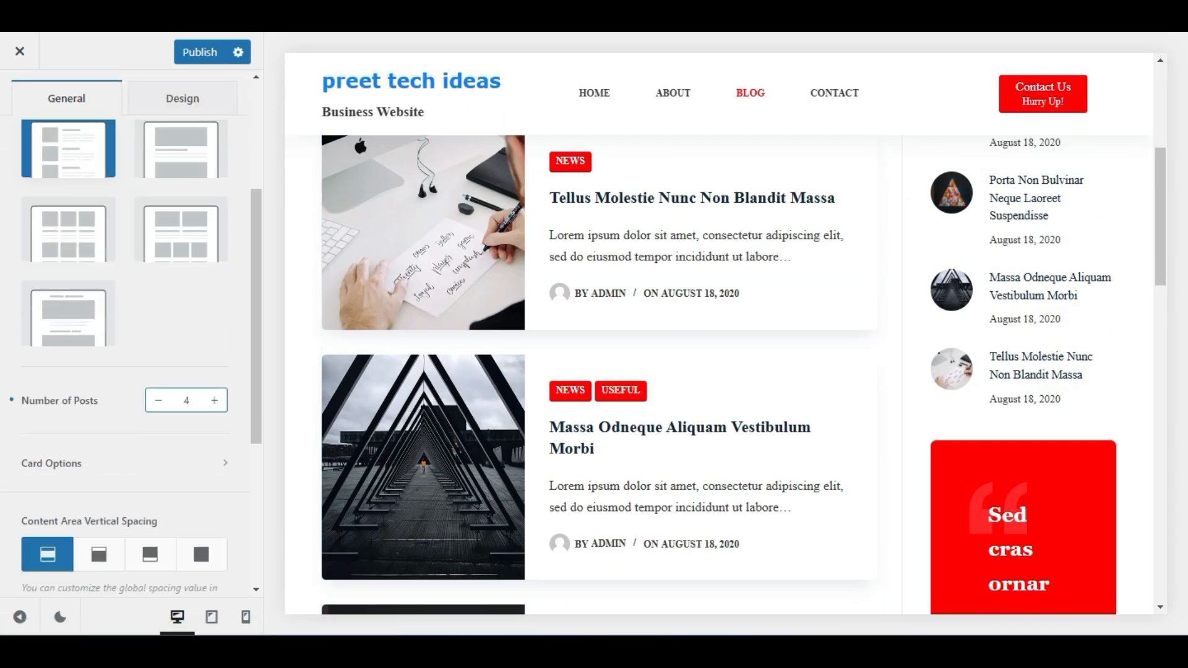
scroll(636, 307, "down", 6)
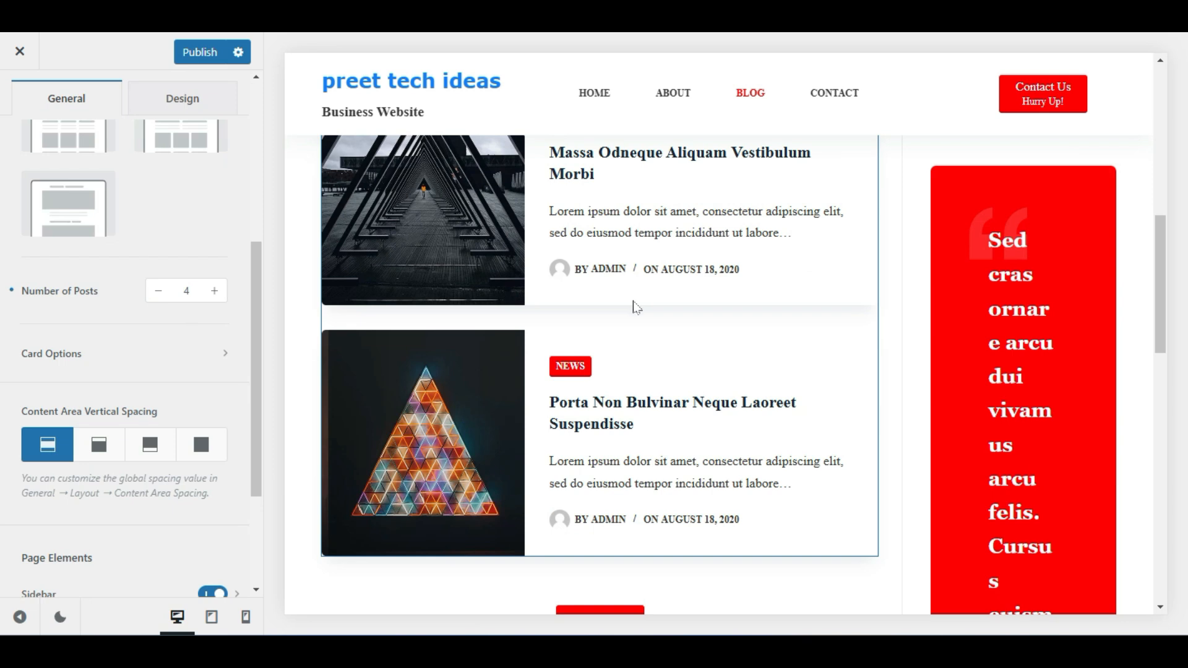
scroll(626, 310, "up", 9)
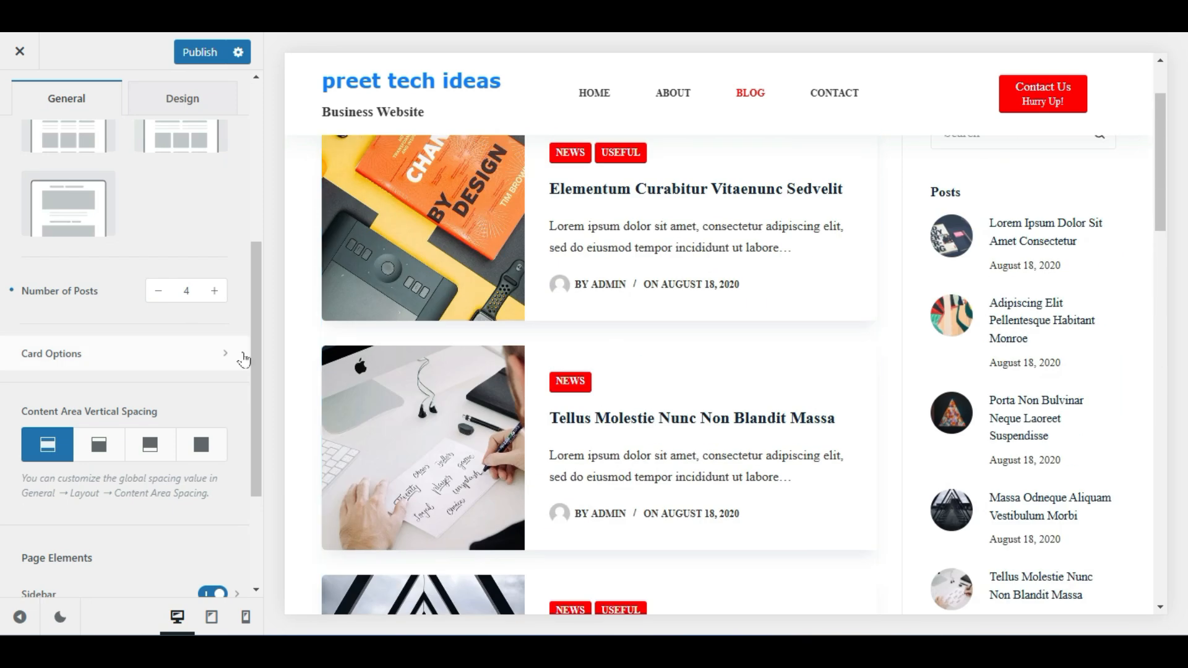
left_click(214, 292)
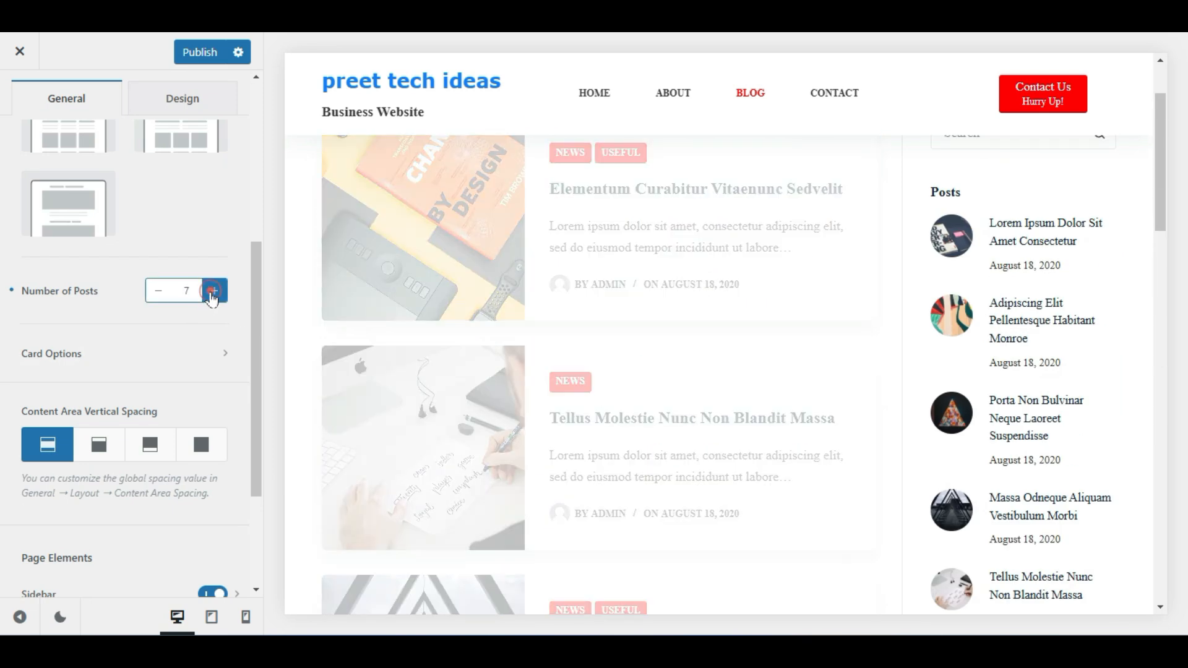
Keep Content Area Vertical Spacing on Top & Bottom after trying Only Bottom and none
scroll(575, 365, "down", 10)
scroll(577, 364, "down", 4)
scroll(577, 365, "up", 4)
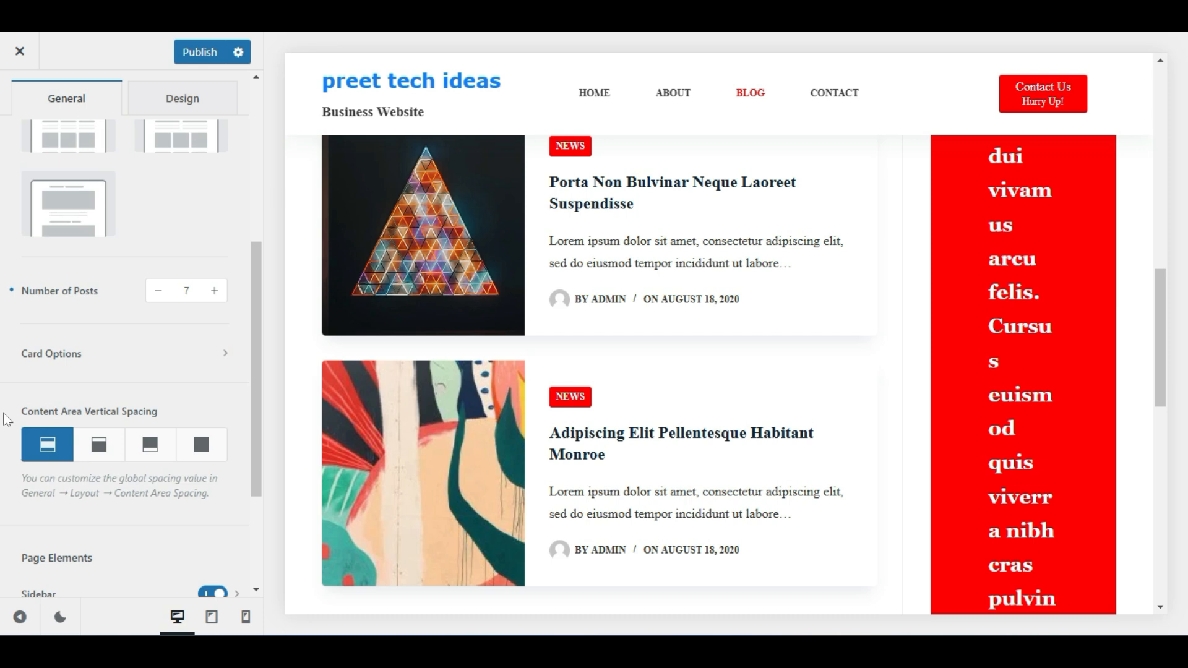
left_click(148, 443)
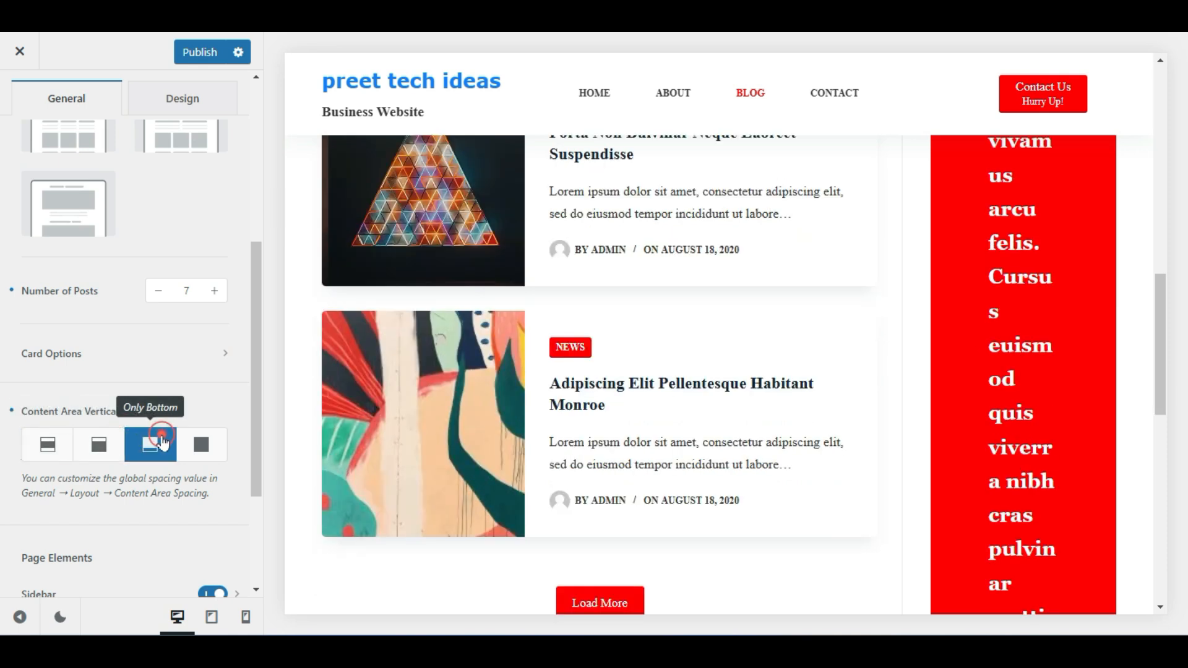
left_click(201, 444)
left_click(50, 443)
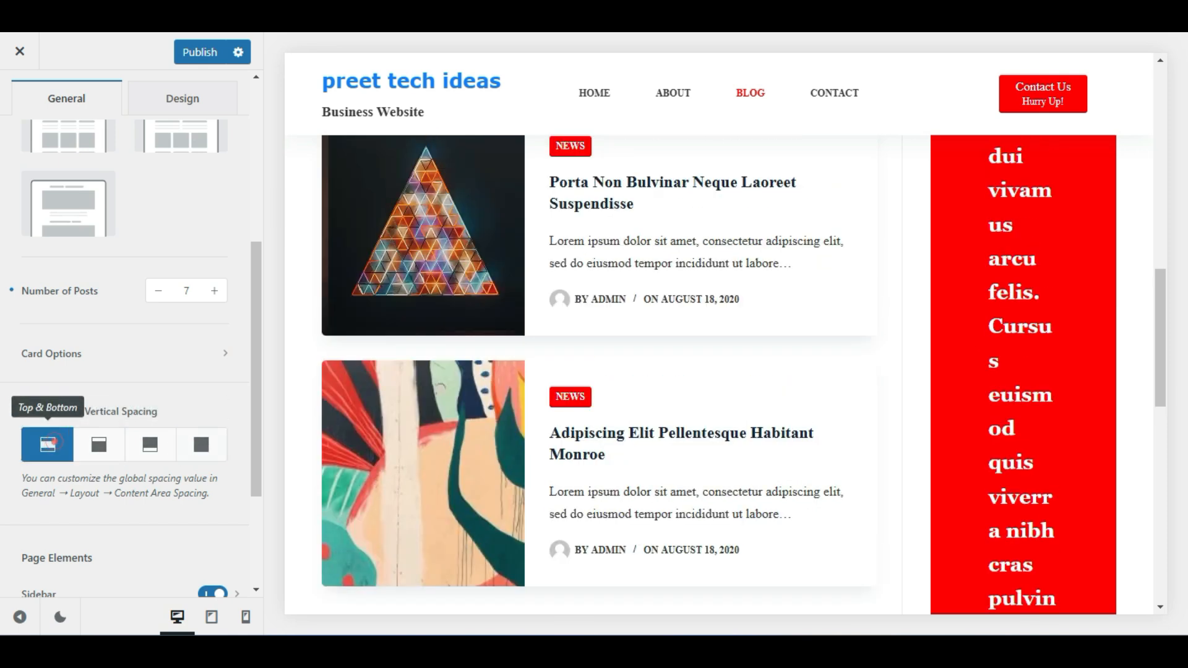
scroll(71, 477, "down", 3)
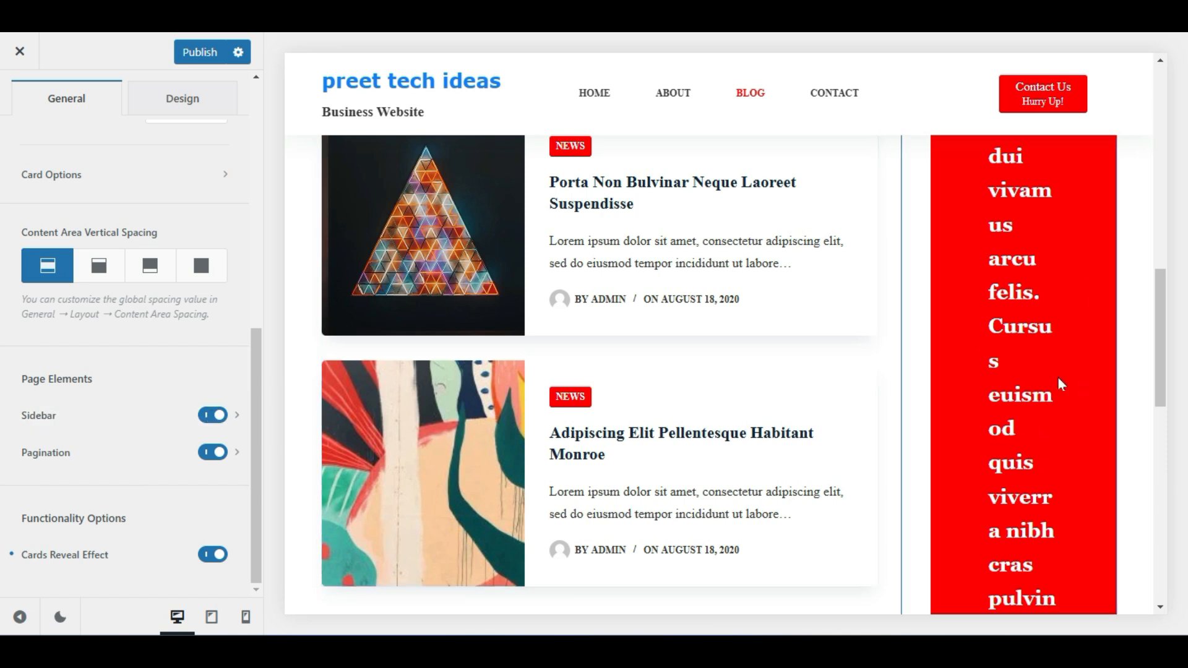
left_click(218, 416)
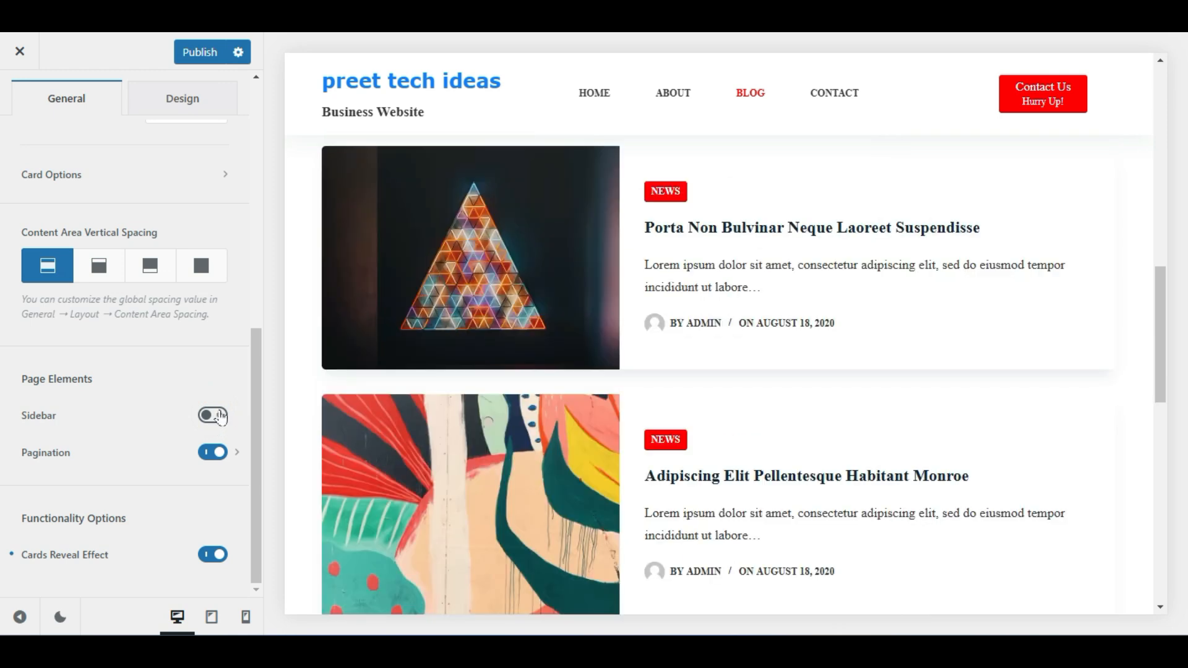
scroll(822, 470, "up", 5)
scroll(820, 473, "down", 12)
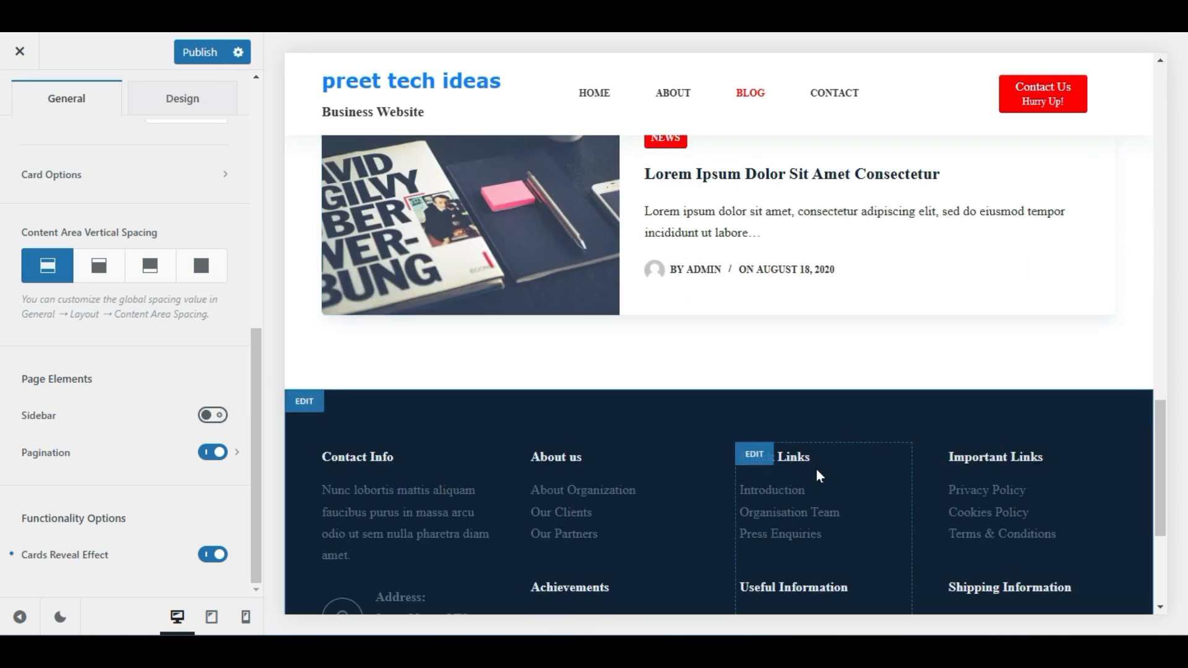
scroll(817, 473, "up", 15)
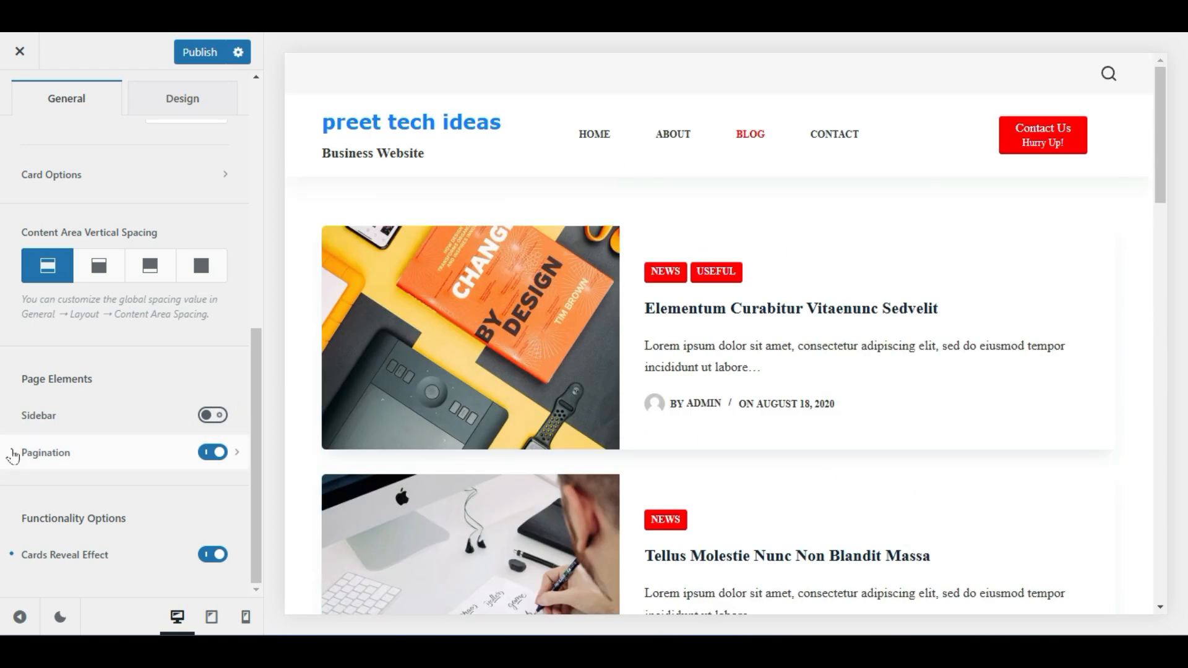
left_click(216, 418)
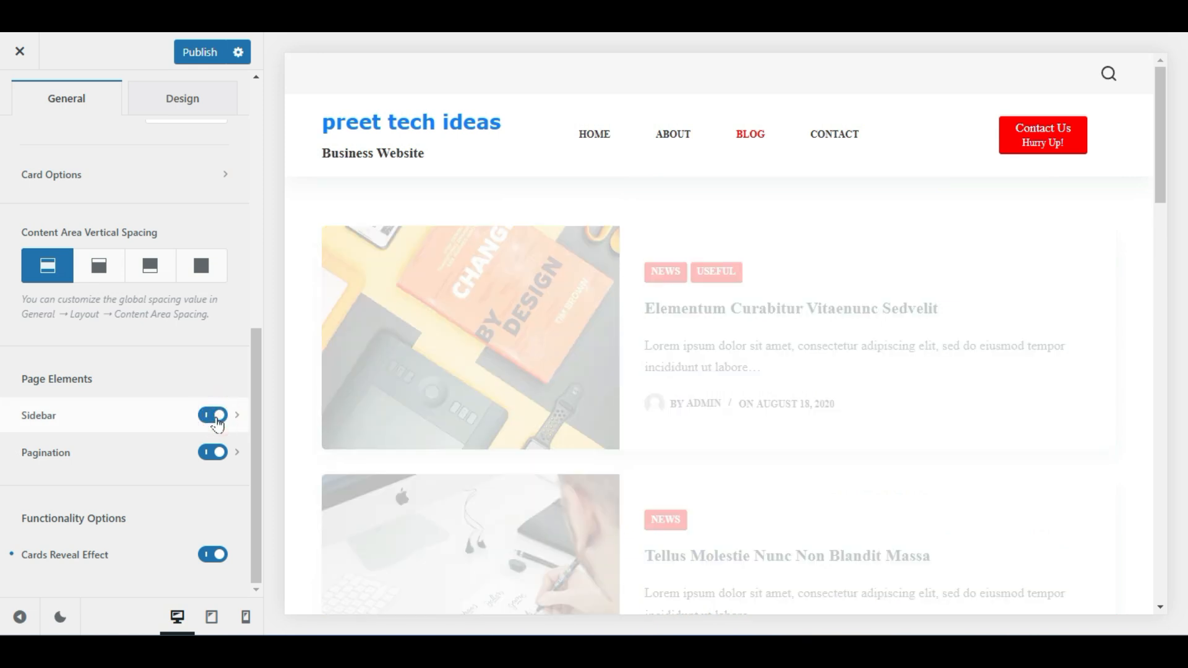
left_click(213, 415)
scroll(363, 431, "down", 8)
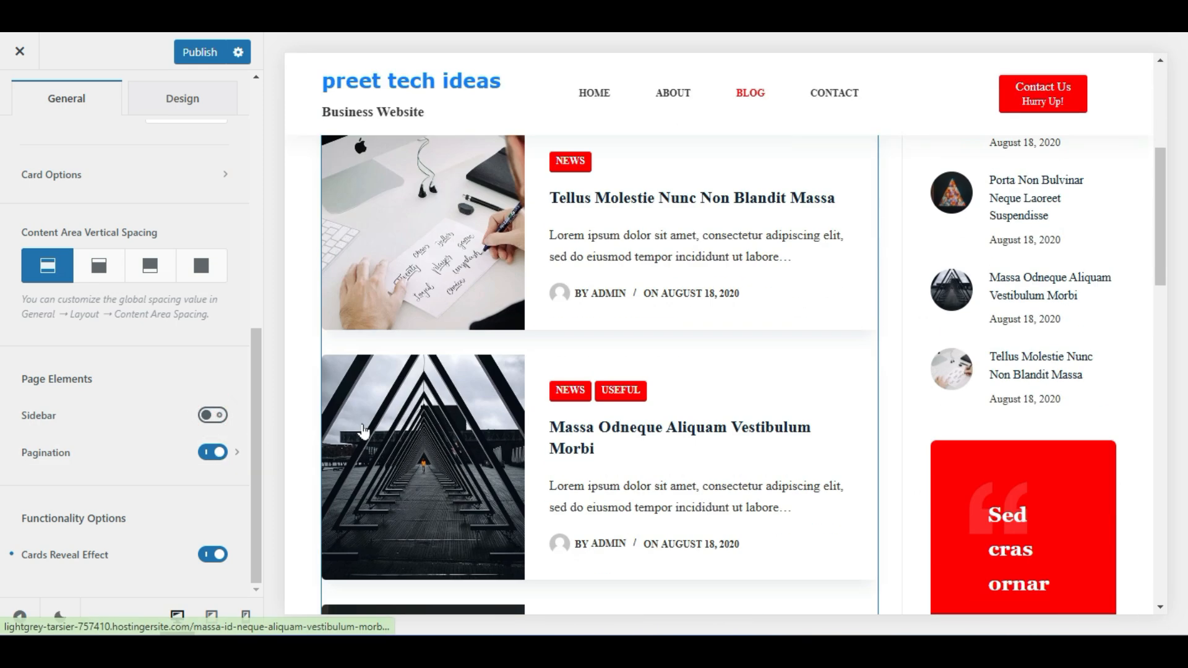
scroll(364, 431, "down", 3)
scroll(811, 382, "down", 8)
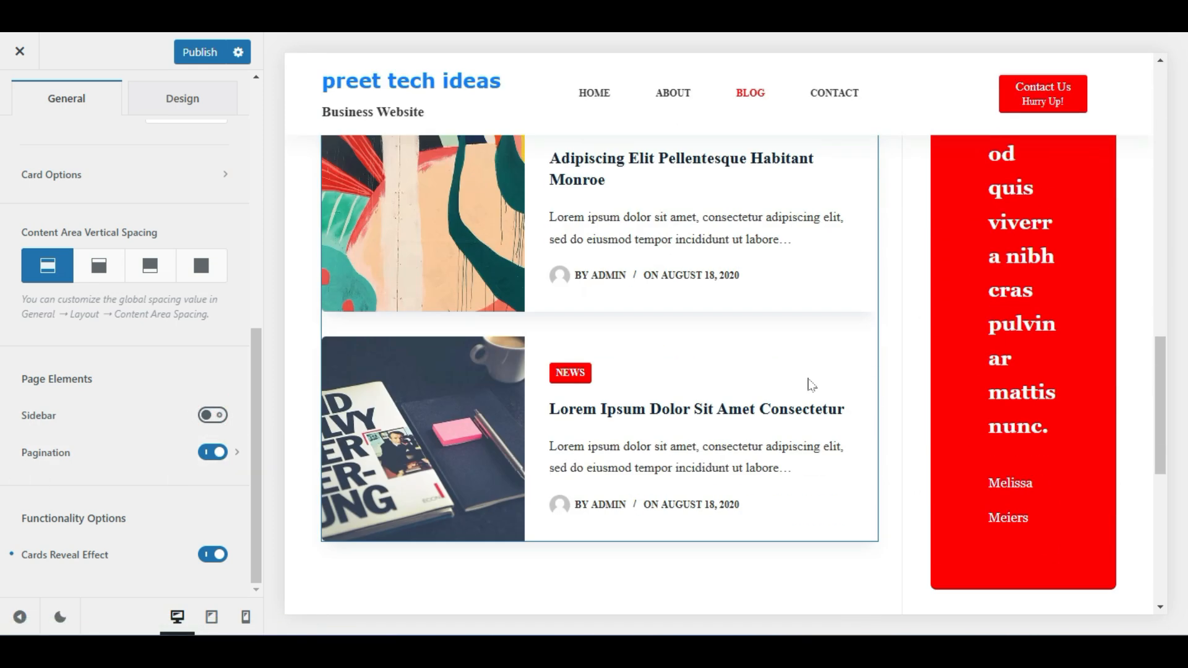
scroll(710, 292, "down", 3)
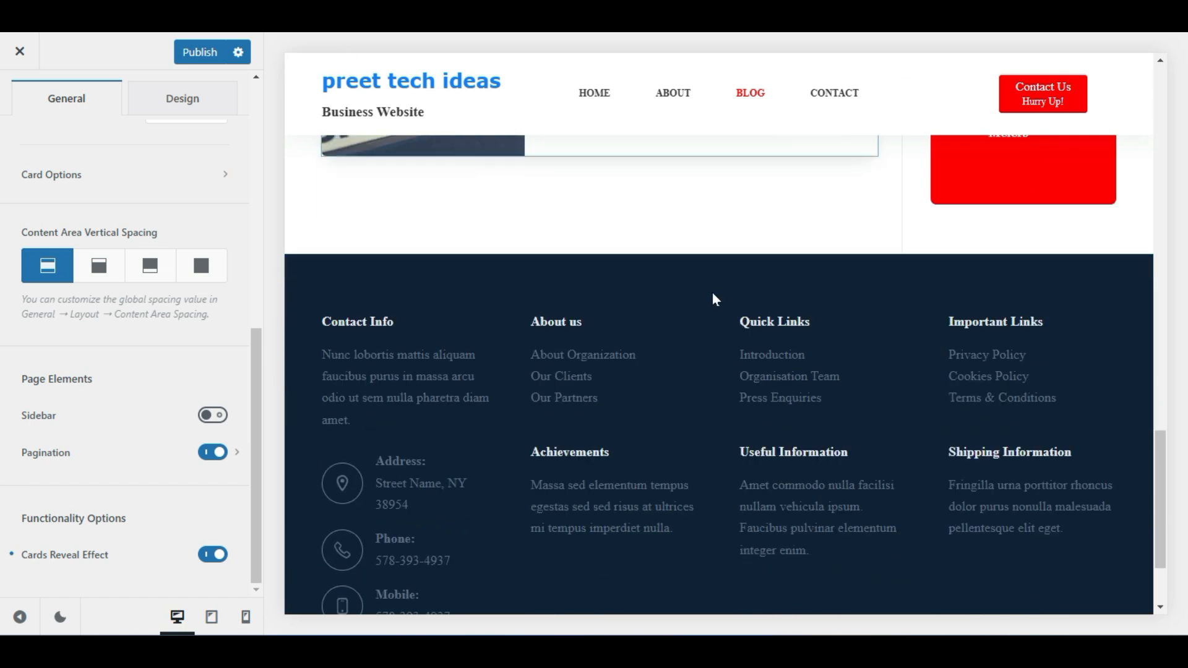
scroll(711, 292, "up", 5)
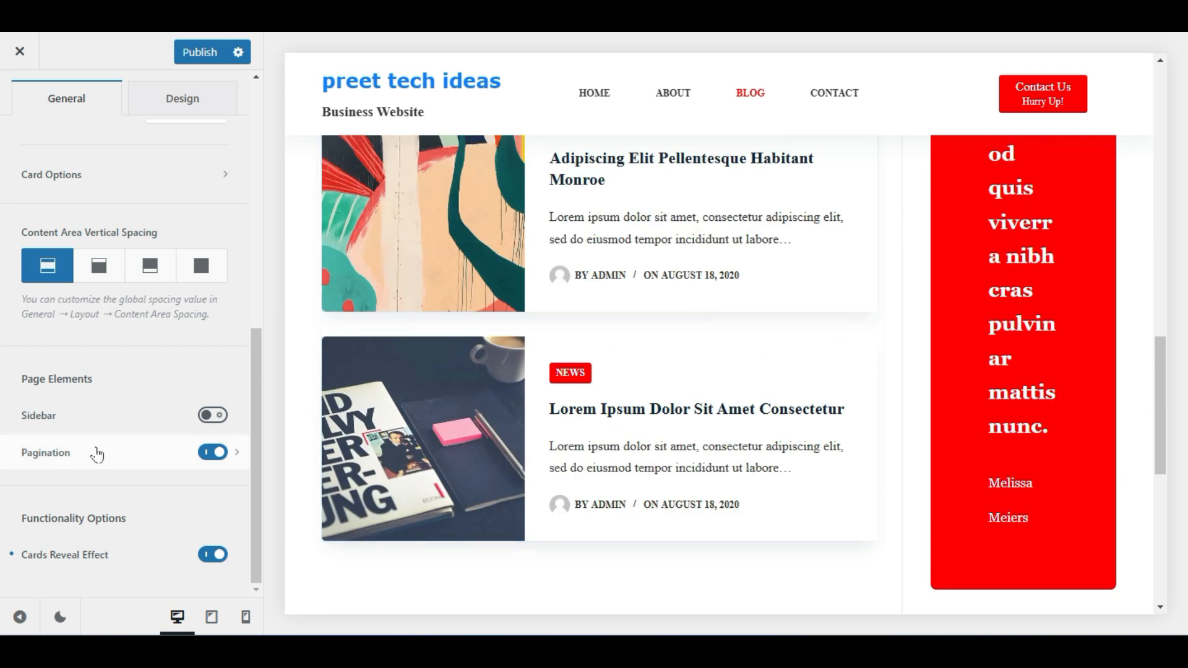
Set blog Pagination Type to Infinite Scroll after trying Next/Prev, and publish
left_click(238, 457)
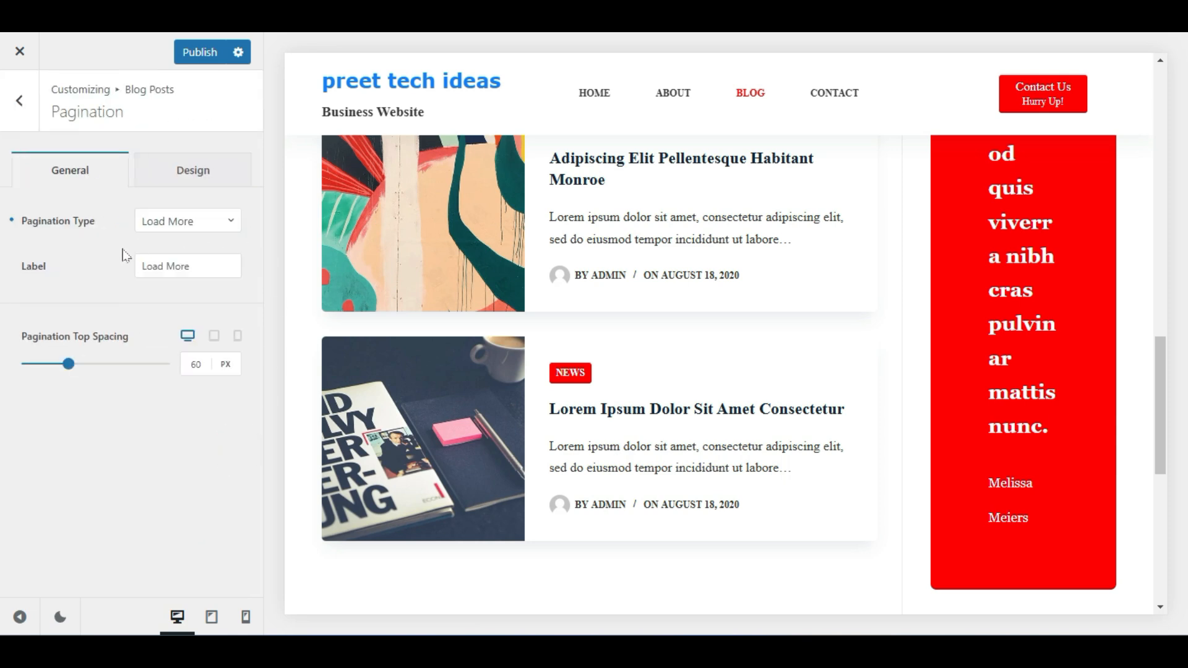
left_click(183, 220)
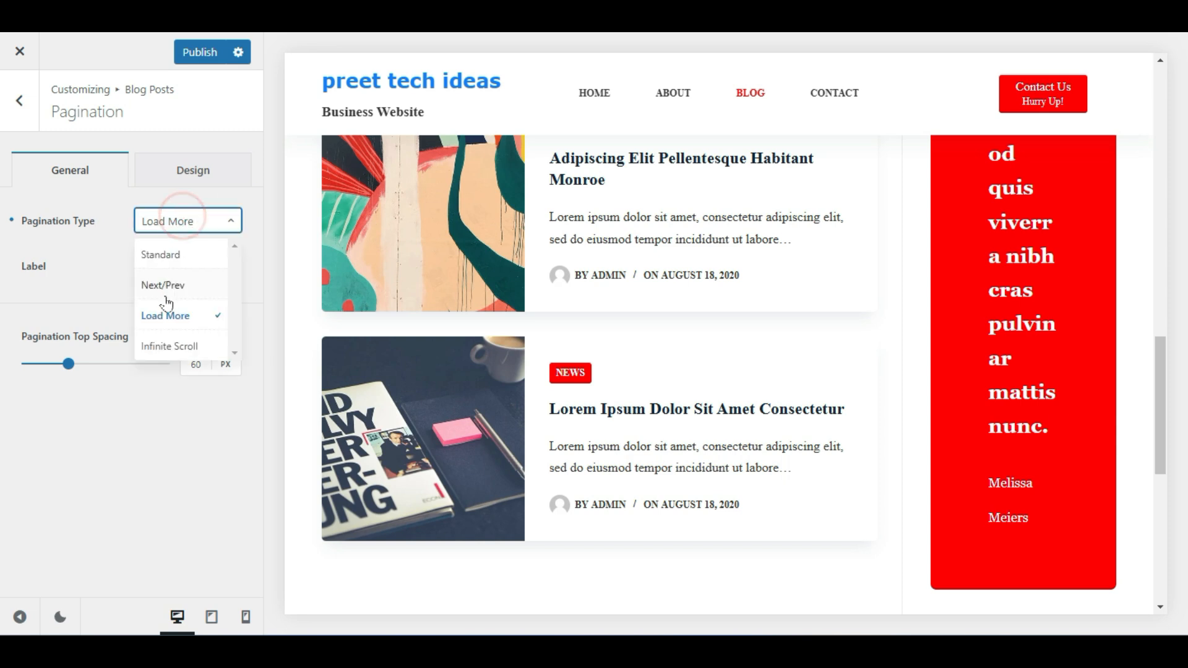
left_click(188, 285)
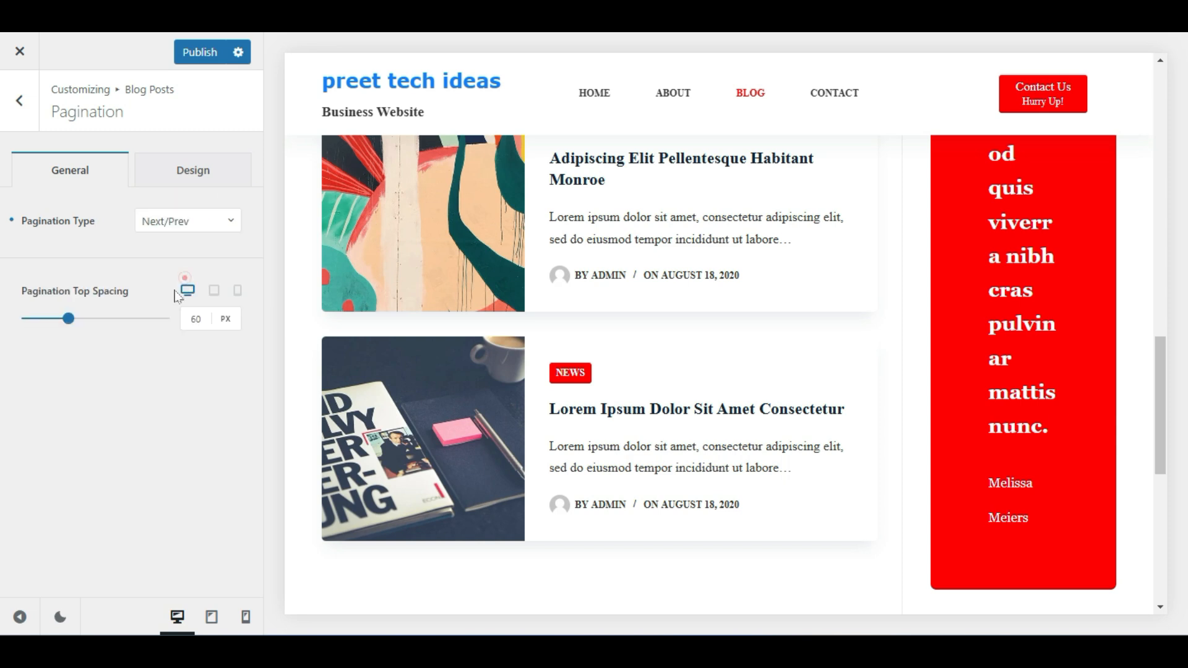
left_click(219, 215)
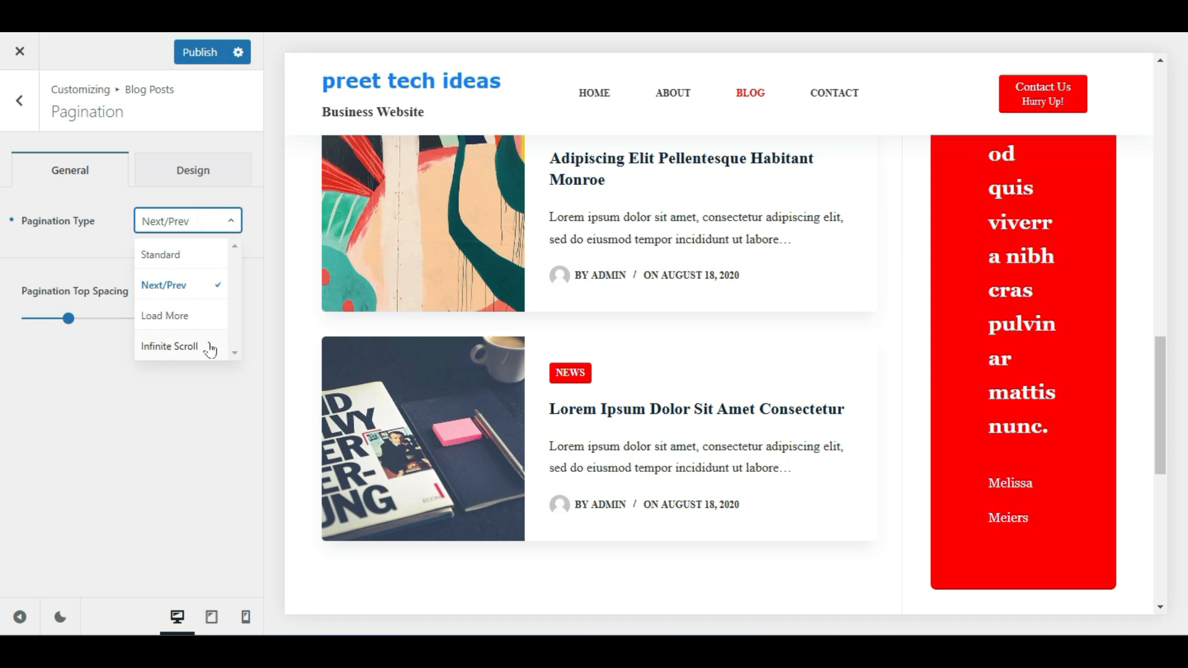
left_click(193, 348)
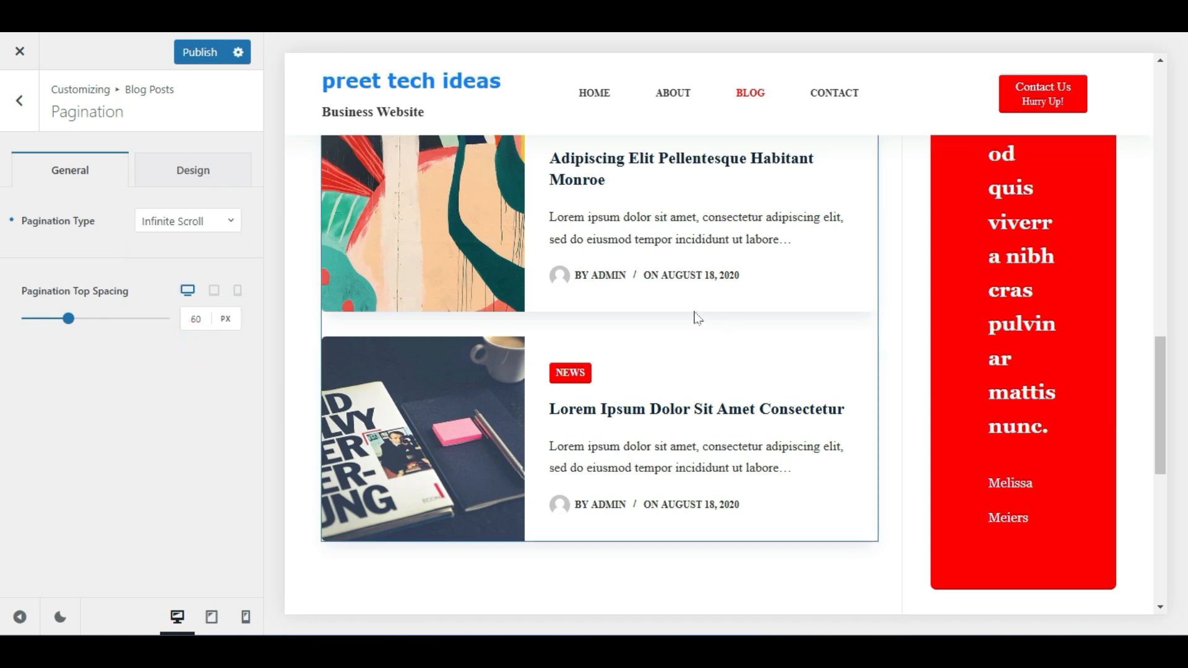
scroll(694, 312, "down", 4)
scroll(690, 369, "up", 15)
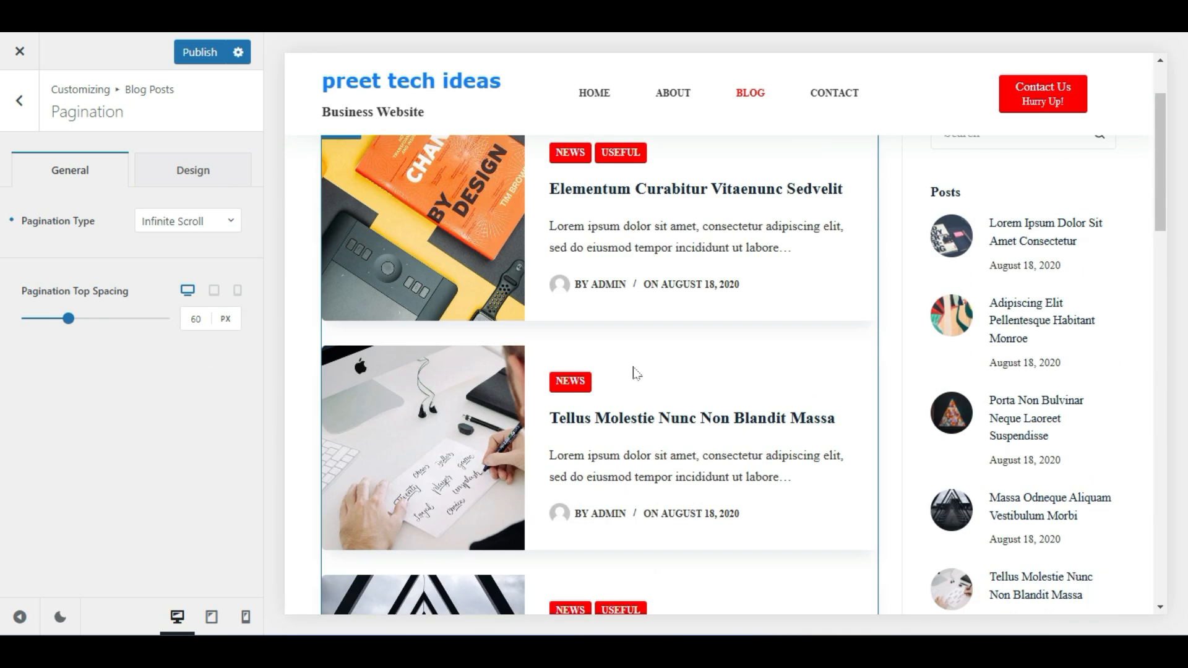
scroll(634, 372, "down", 15)
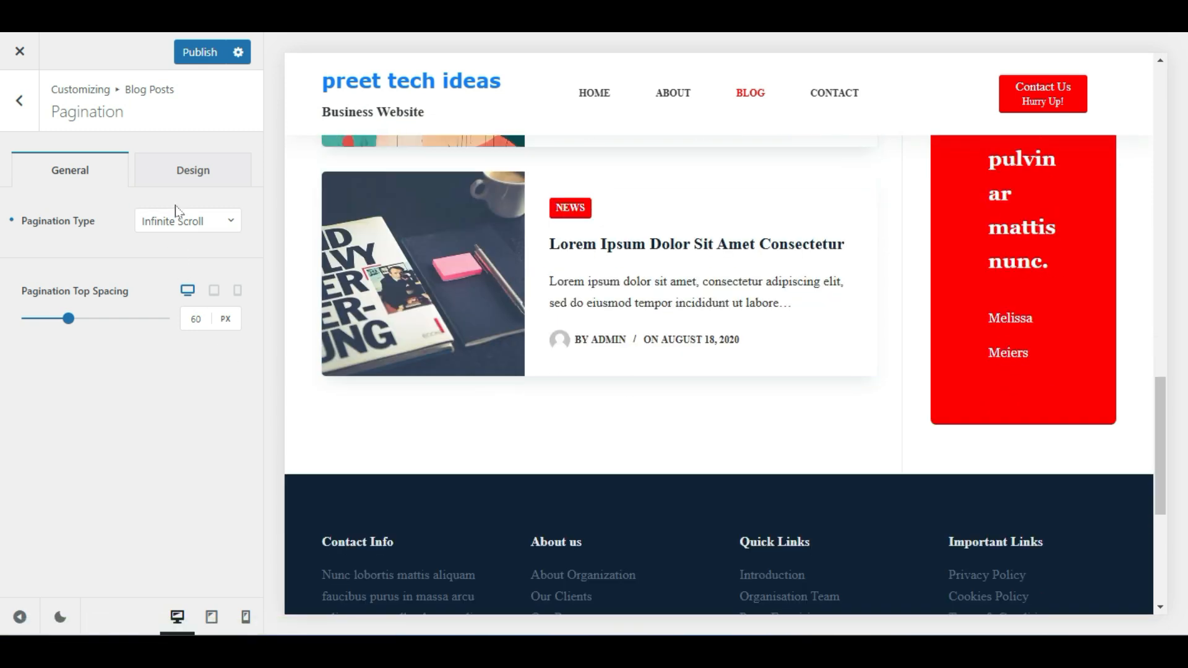
left_click(190, 52)
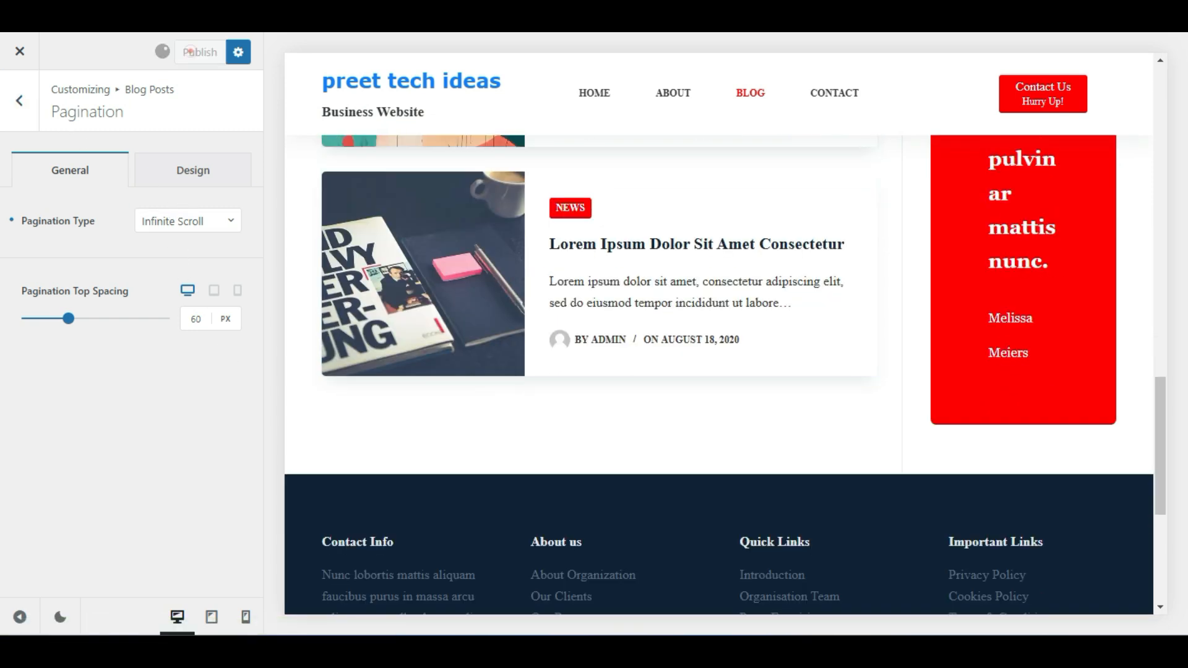
Back in Blog Posts, switch Cards Reveal Effect off and then back on
left_click(31, 102)
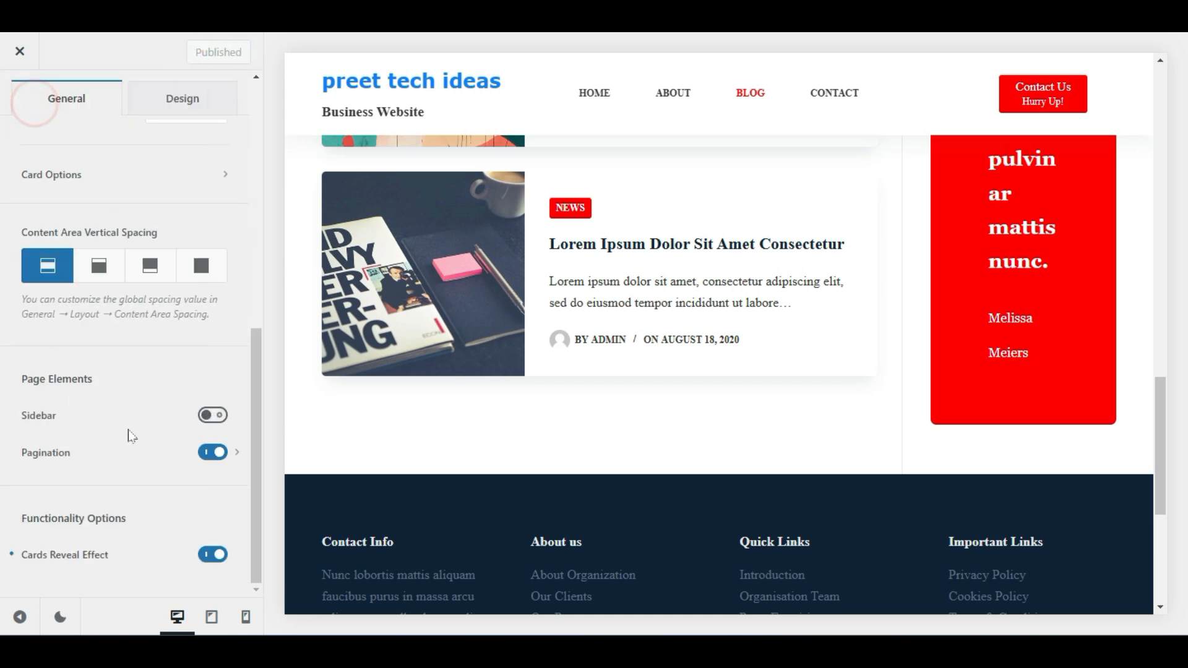
left_click(210, 555)
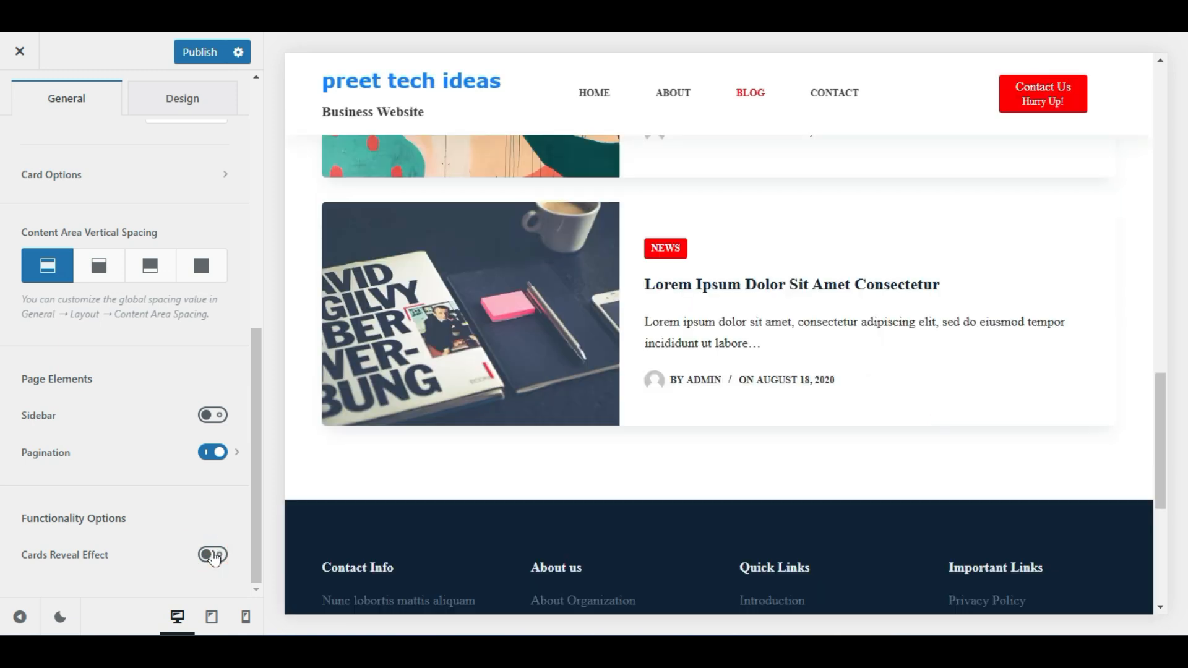
left_click(214, 555)
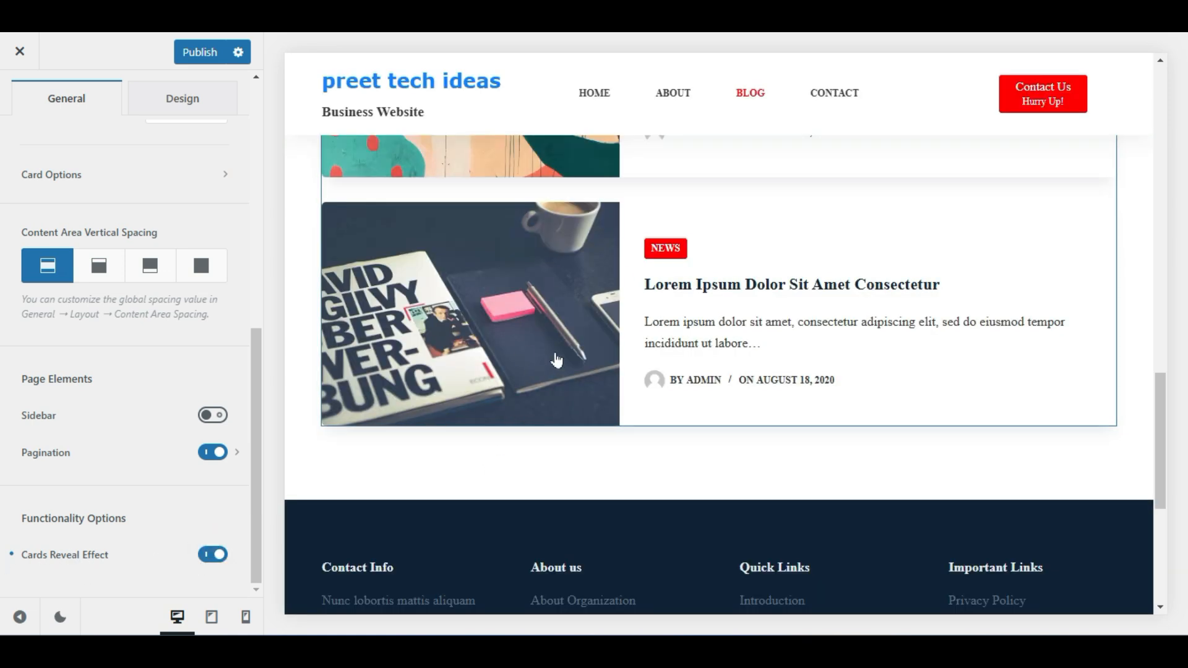
scroll(553, 384, "up", 4)
scroll(1002, 265, "up", 10)
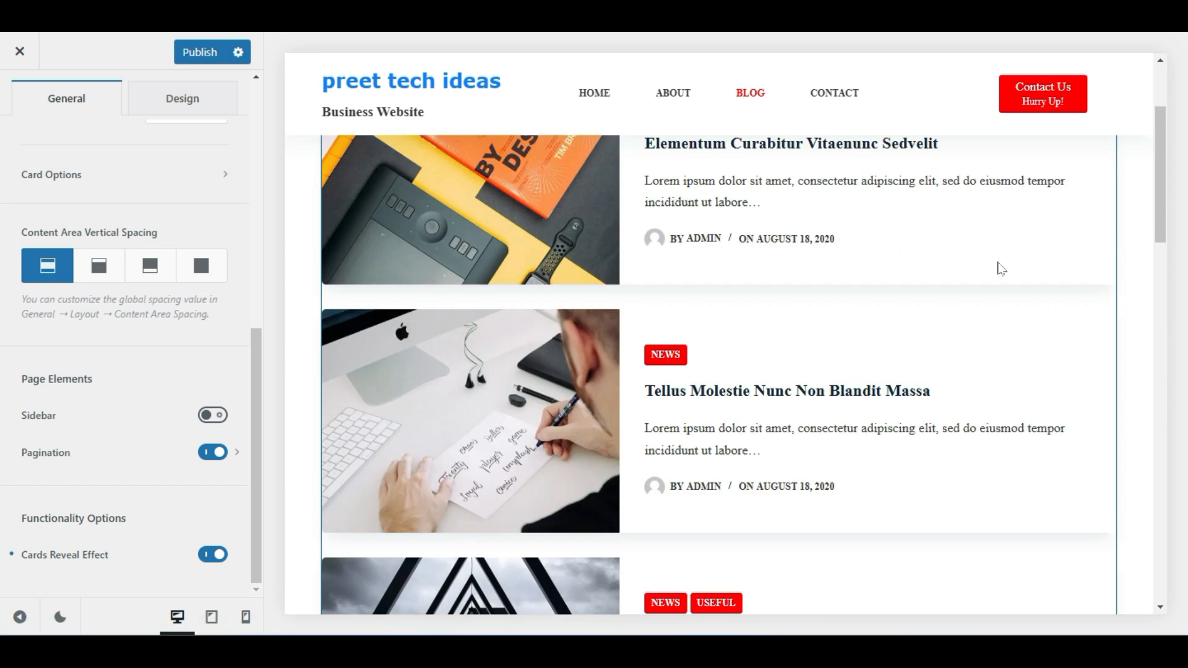
Switch the Blog Posts panel to its Design tab to show the page background option
scroll(113, 403, "up", 3)
scroll(113, 403, "up", 5)
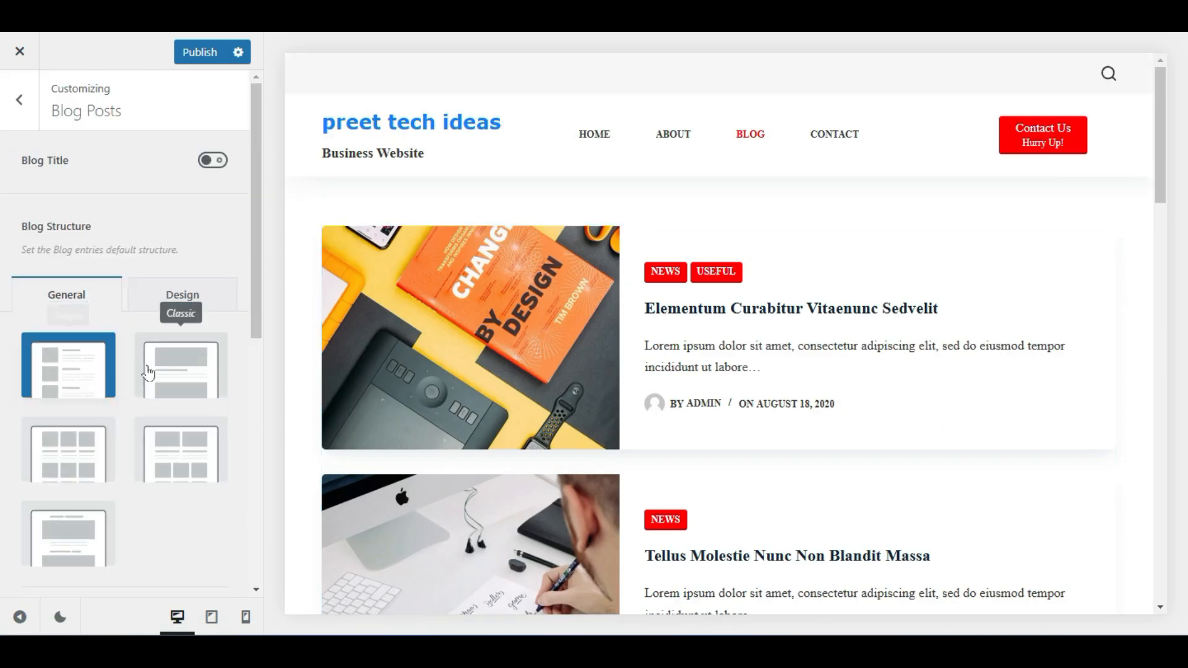
left_click(173, 287)
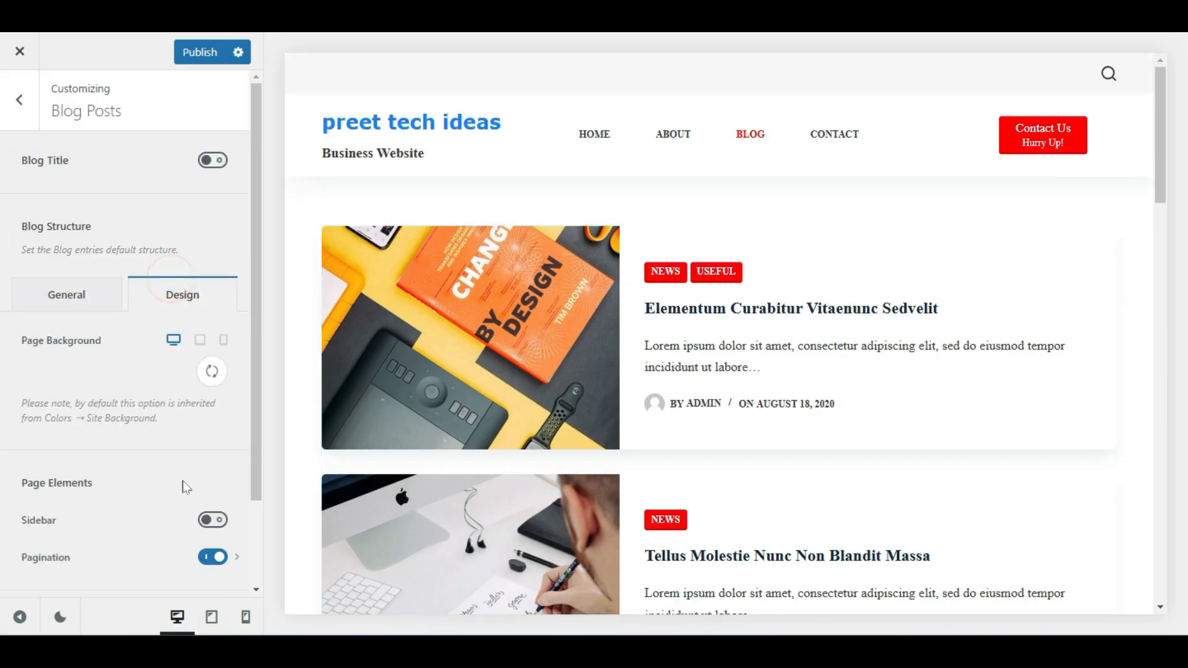
scroll(186, 485, "down", 2)
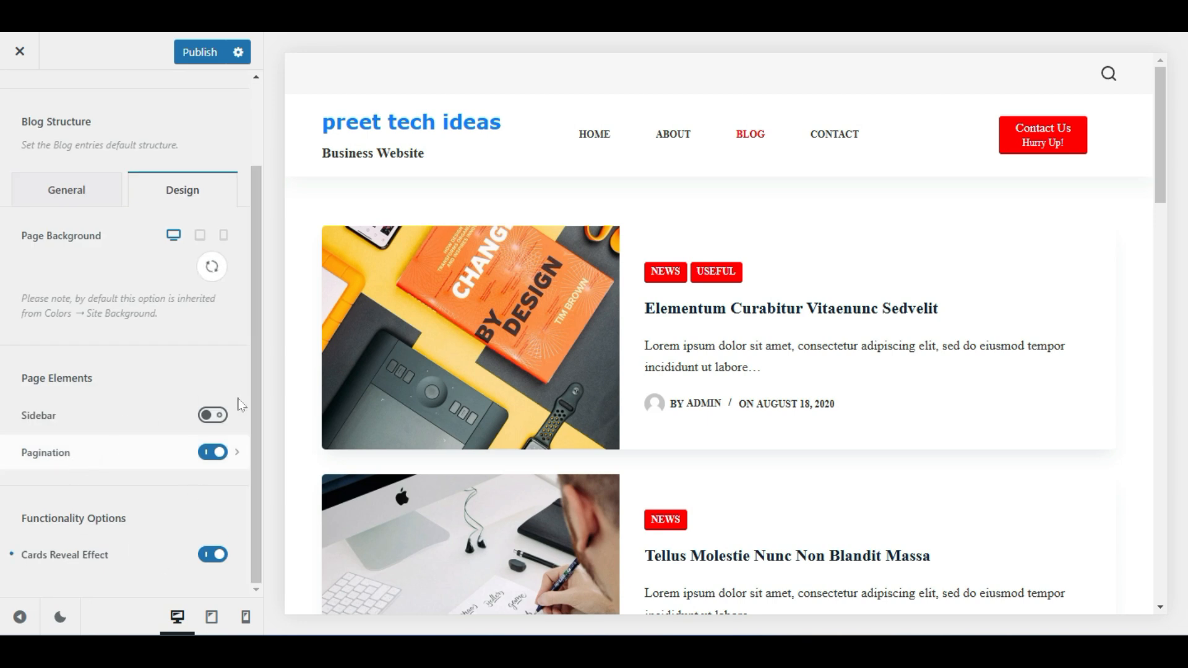
scroll(190, 354, "up", 2)
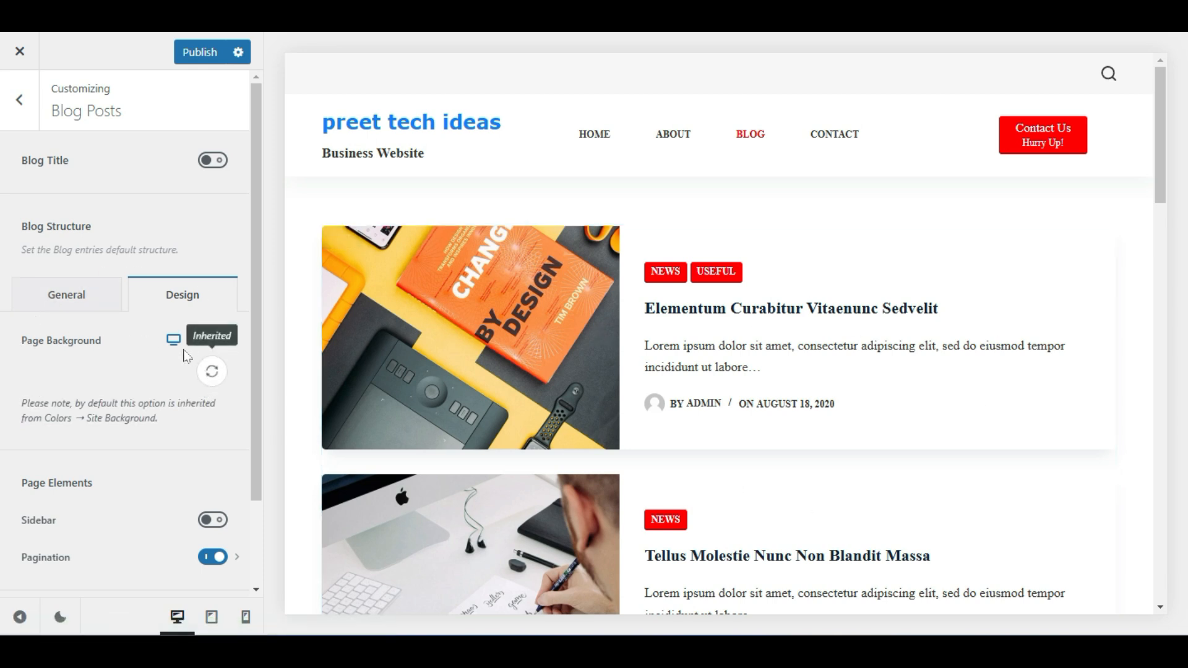
mouse_move(176, 345)
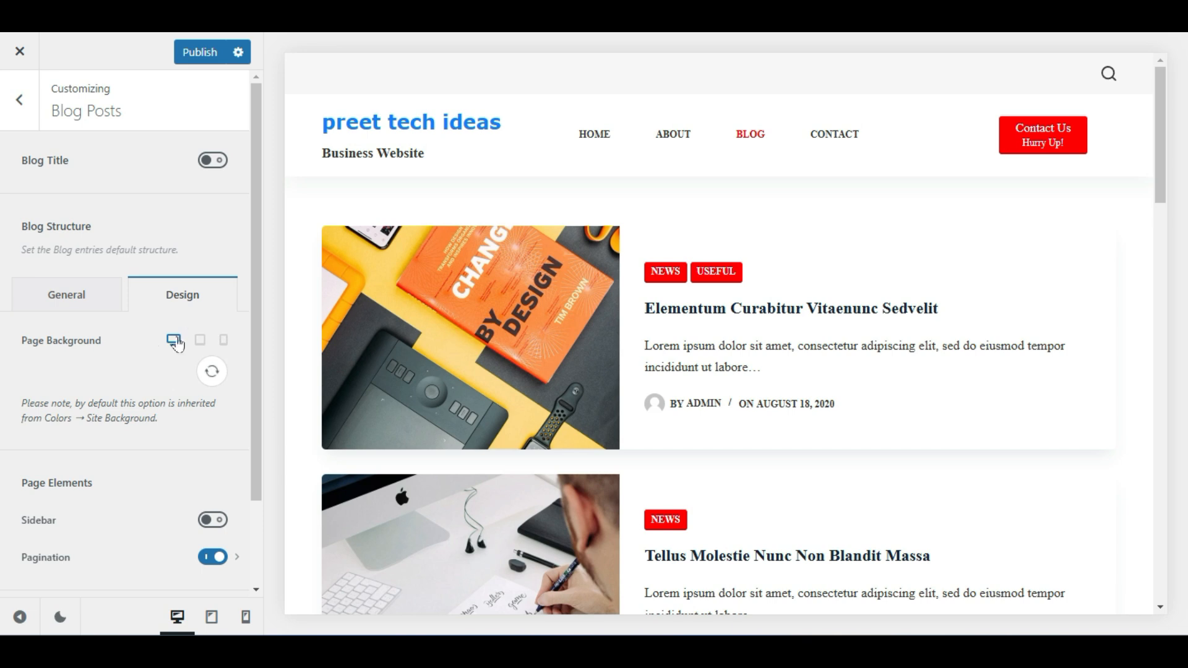
Open the Site Background colour and try dark red, then a grey
left_click(148, 418)
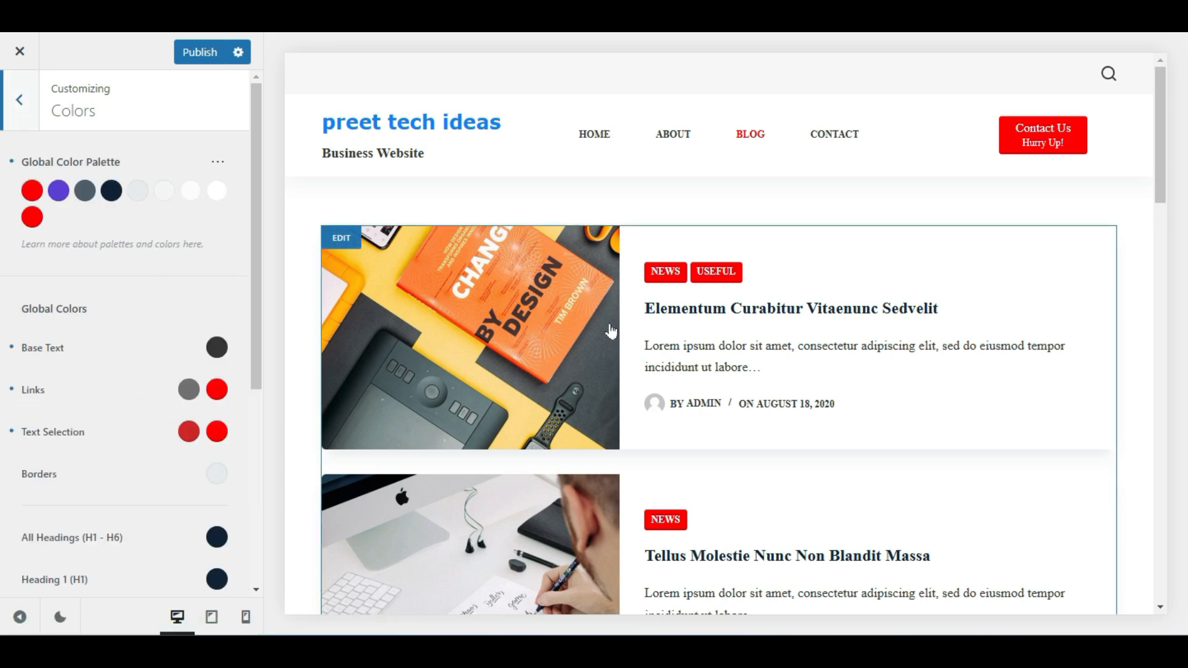
scroll(28, 421, "down", 5)
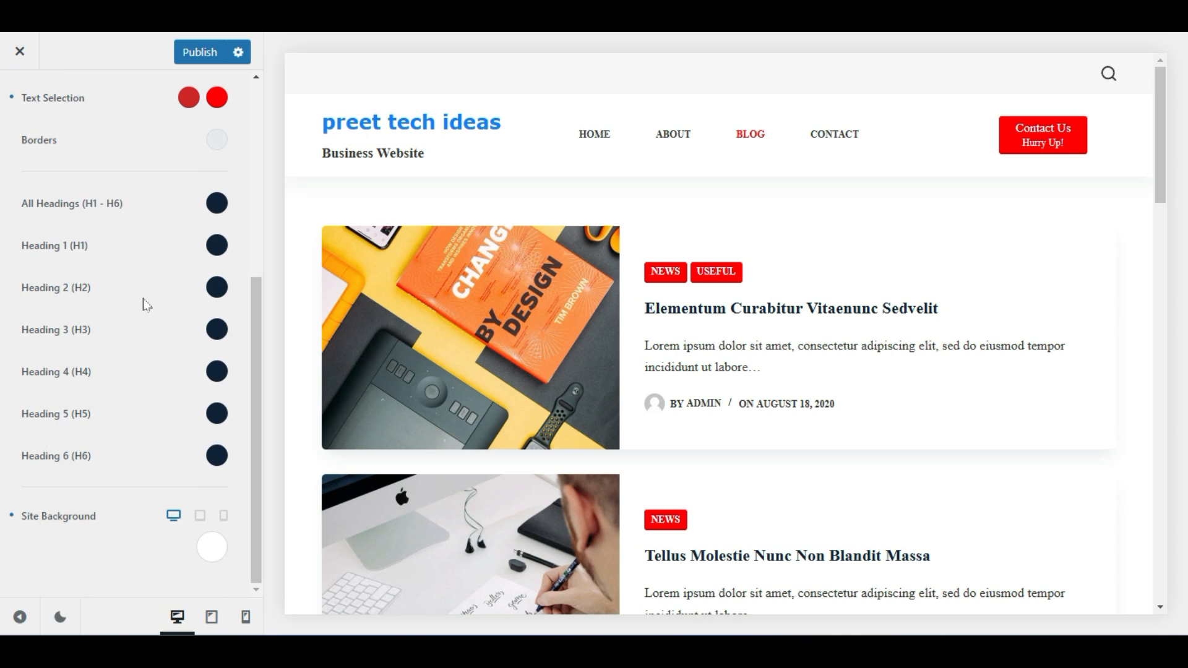
left_click(210, 547)
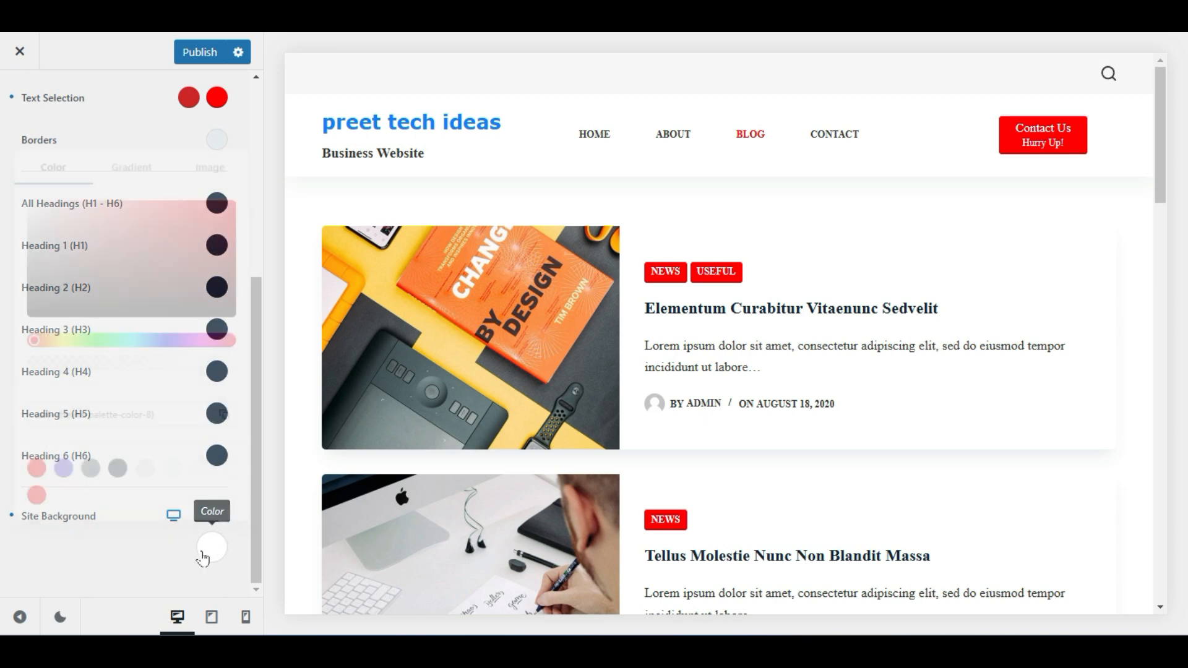
left_click(200, 246)
left_click_drag(219, 253, 6, 207)
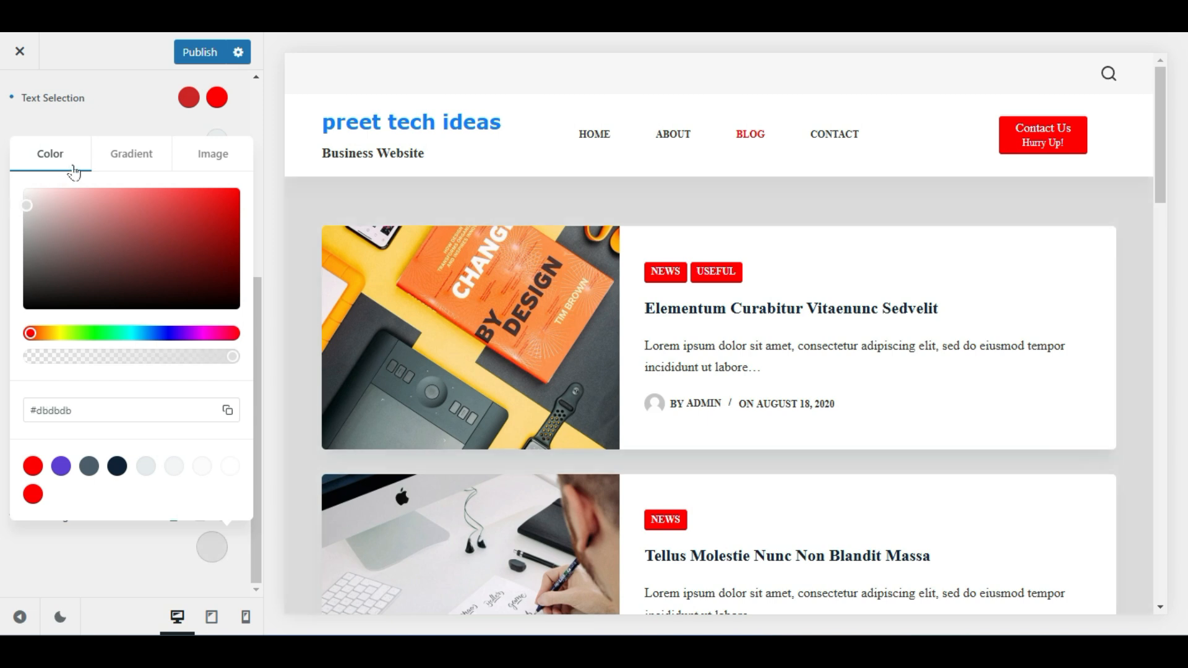
left_click(108, 125)
Lighten the Site Background to near-white #f9f9f9 and publish it
scroll(831, 499, "down", 8)
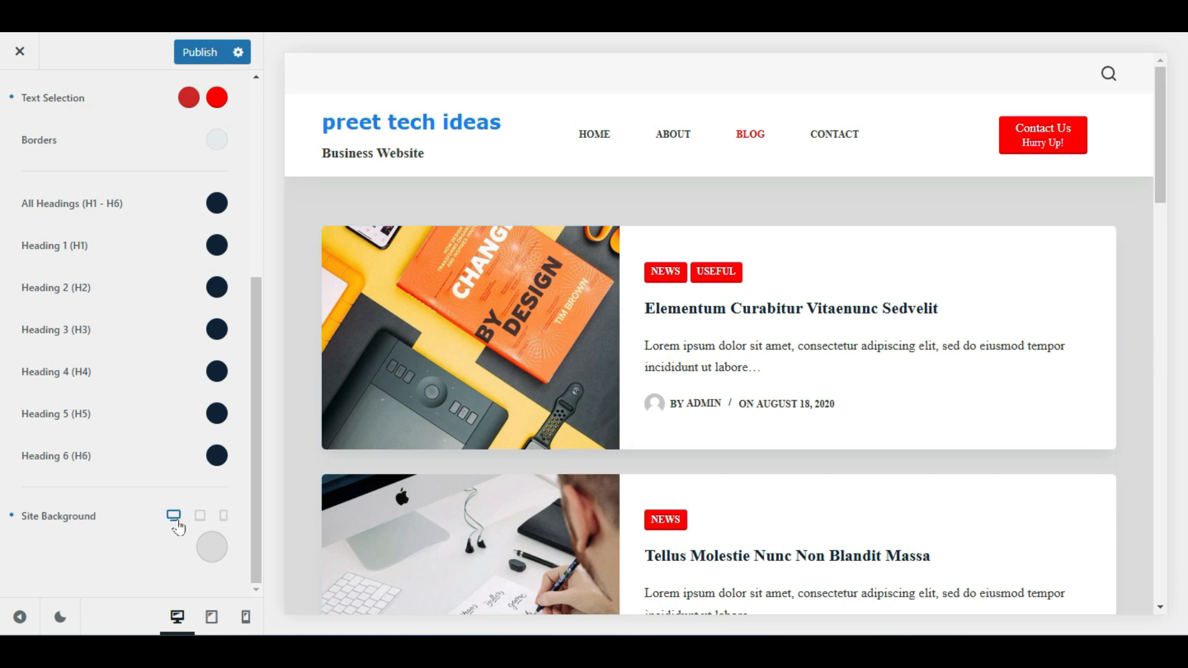
left_click(206, 543)
left_click_drag(36, 204, 7, 184)
left_click(130, 560)
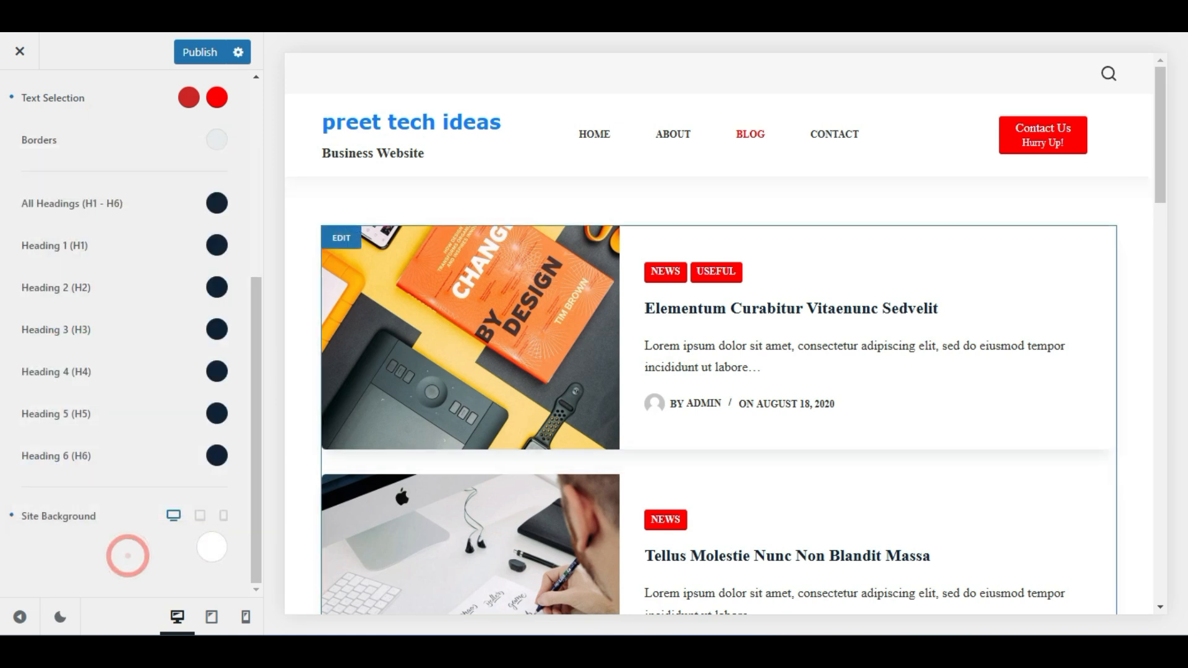
scroll(72, 185, "up", 5)
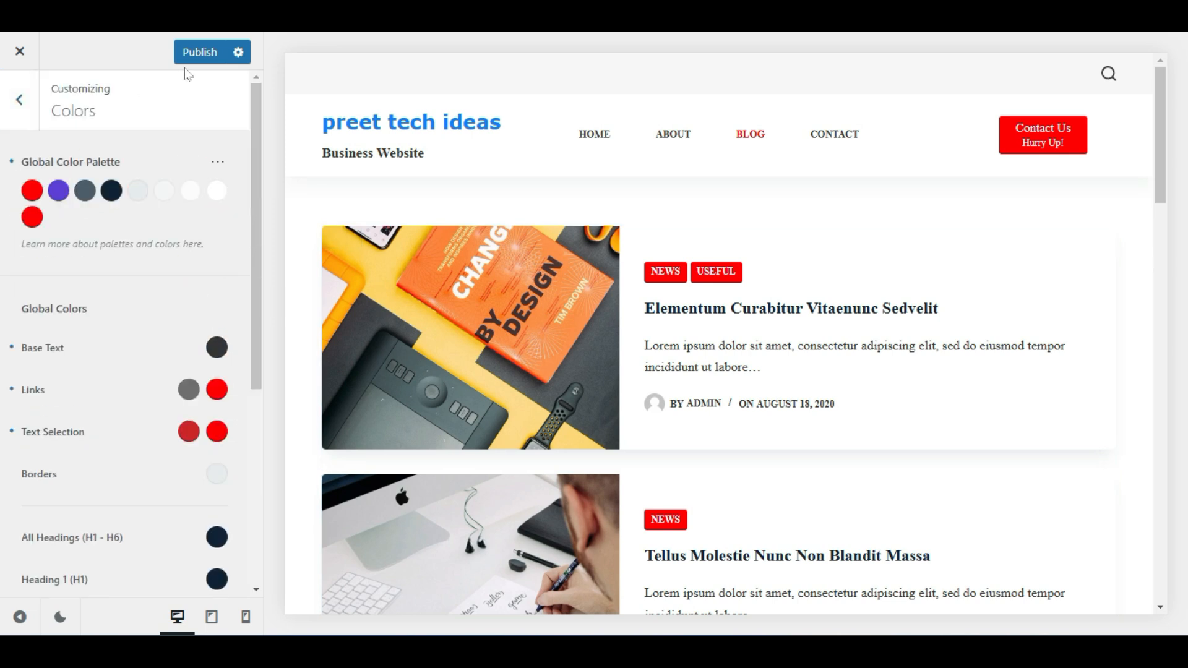
left_click(198, 52)
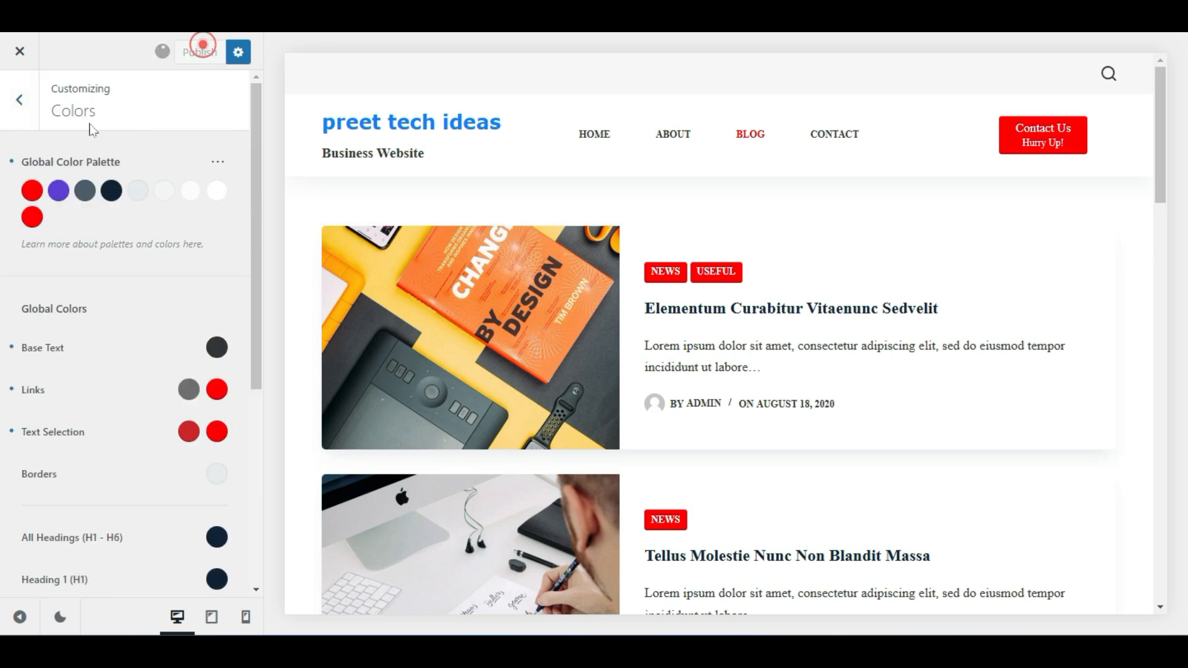
left_click(30, 113)
Open Pages settings with the About page previewed and try the Narrow Width layout
scroll(191, 501, "down", 6)
scroll(191, 501, "down", 2)
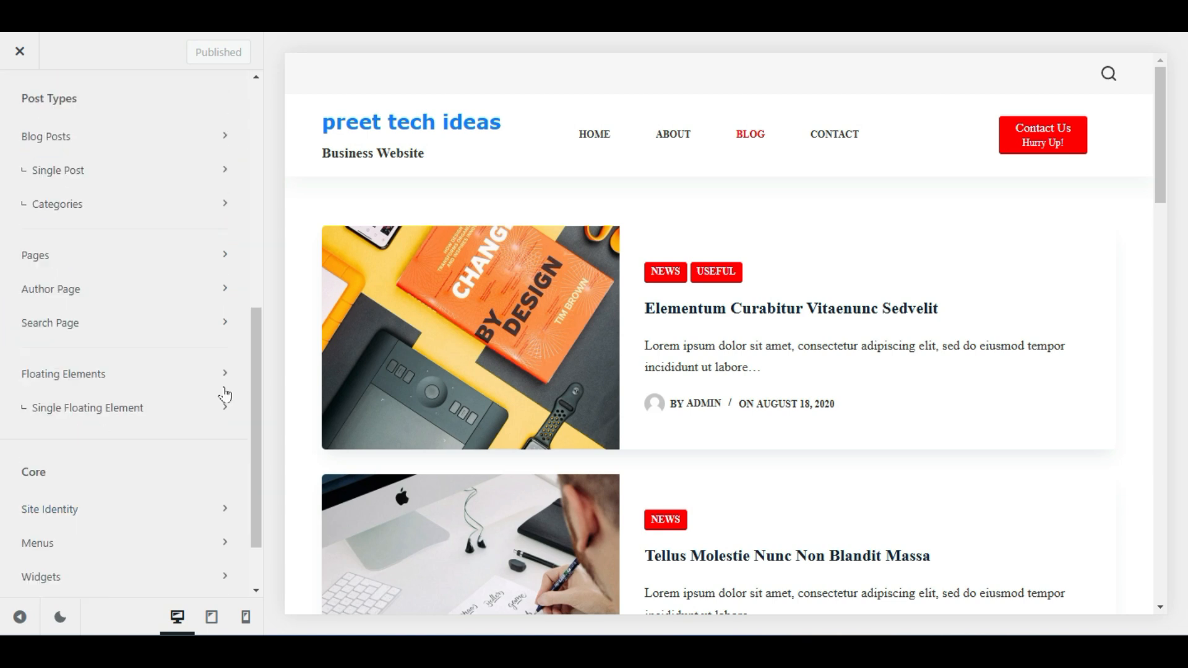
left_click(155, 263)
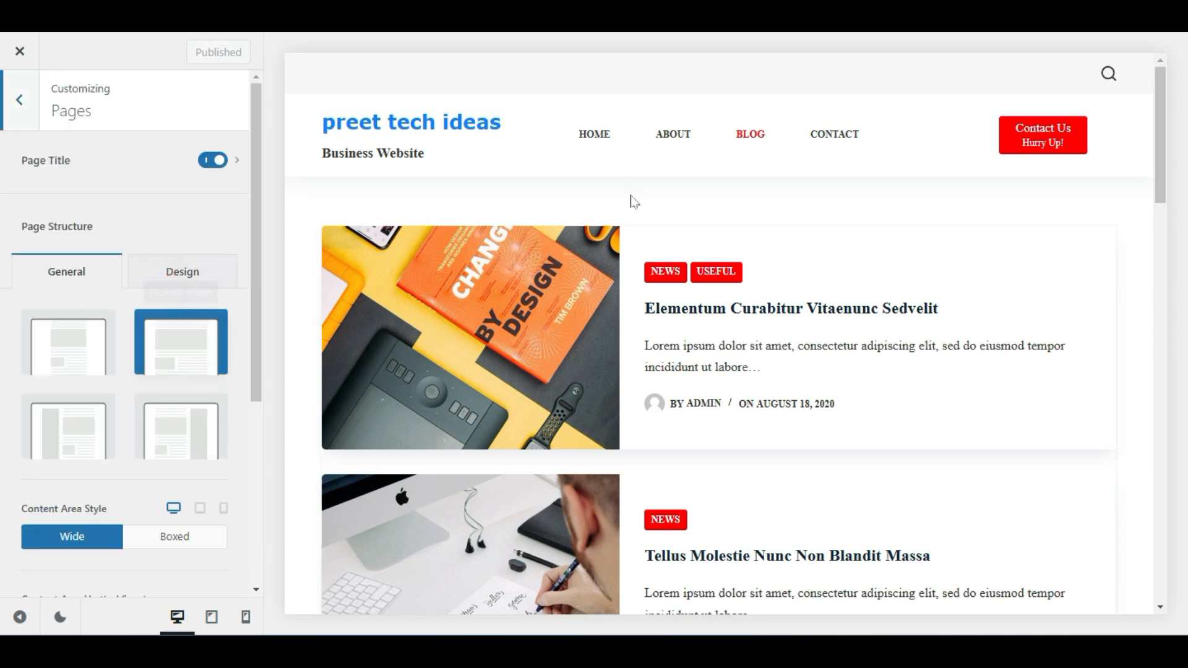
left_click(677, 134)
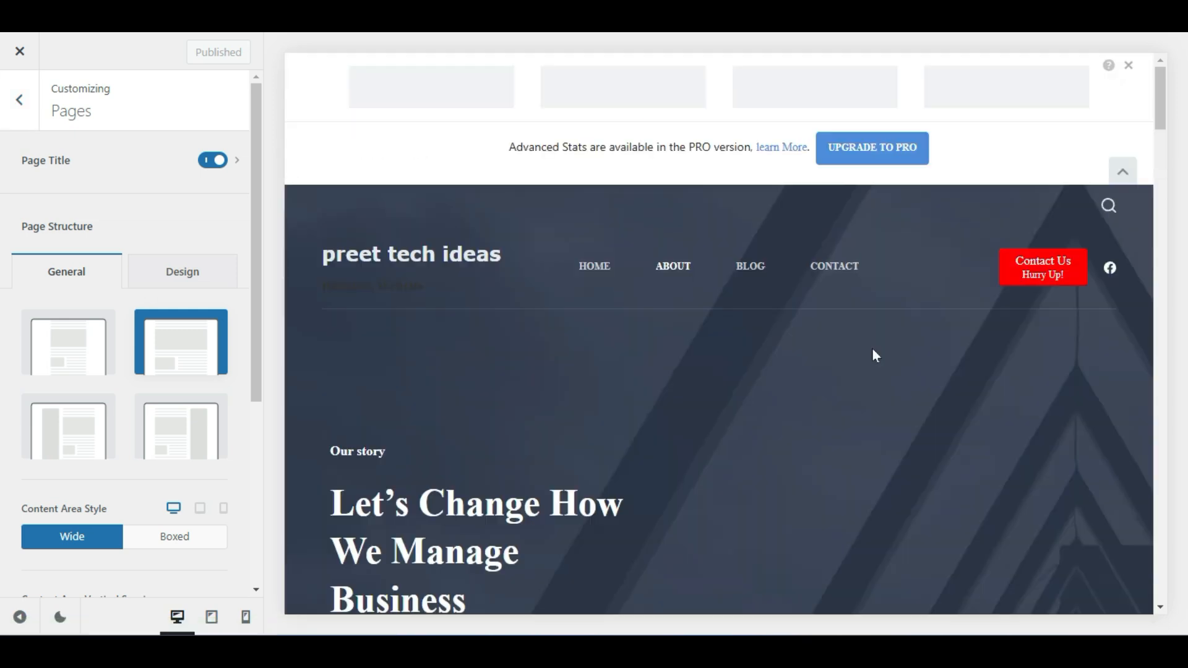
scroll(804, 432, "down", 10)
scroll(806, 433, "down", 6)
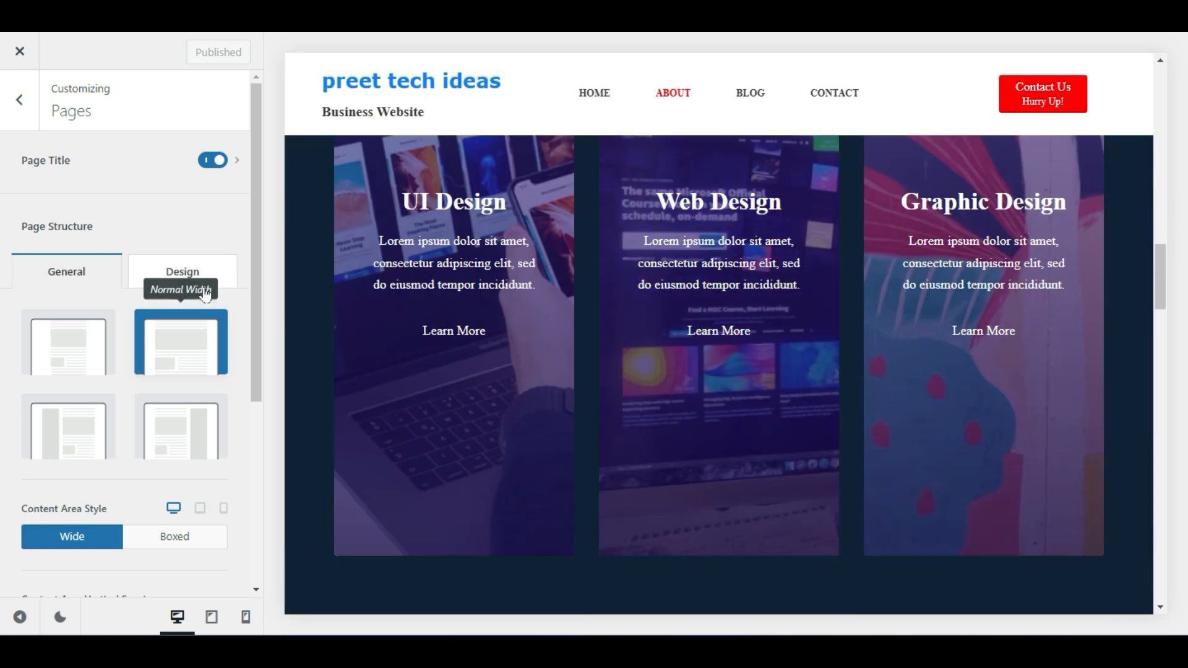
left_click(94, 352)
scroll(631, 321, "up", 15)
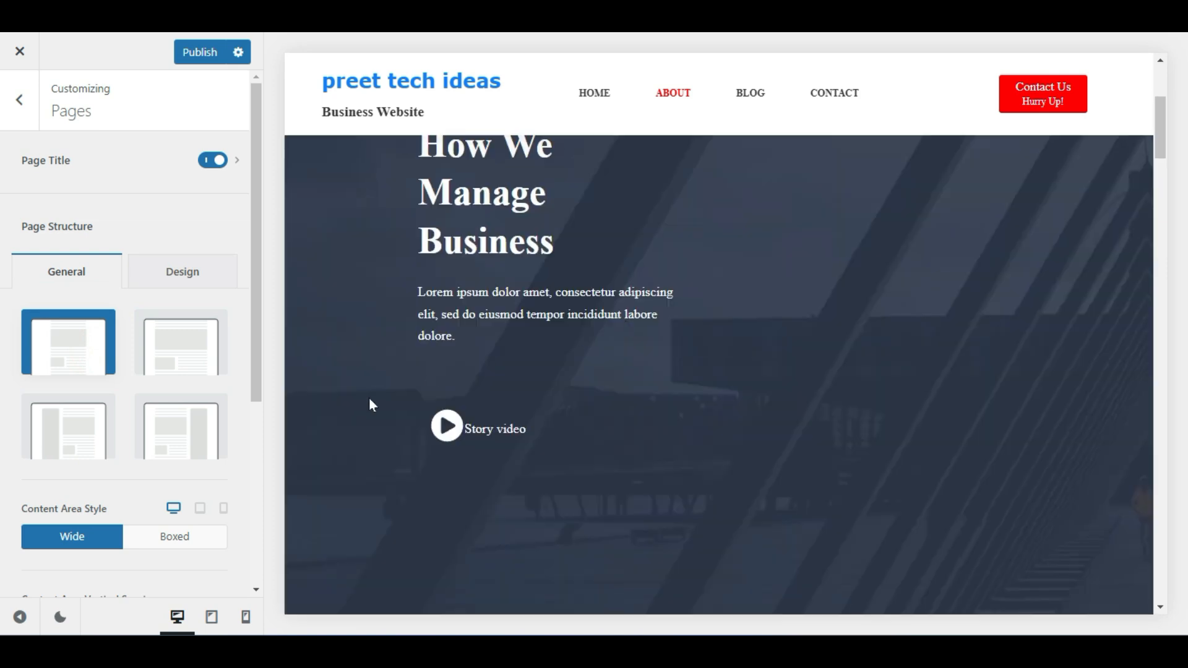
left_click(20, 617)
scroll(681, 291, "up", 5)
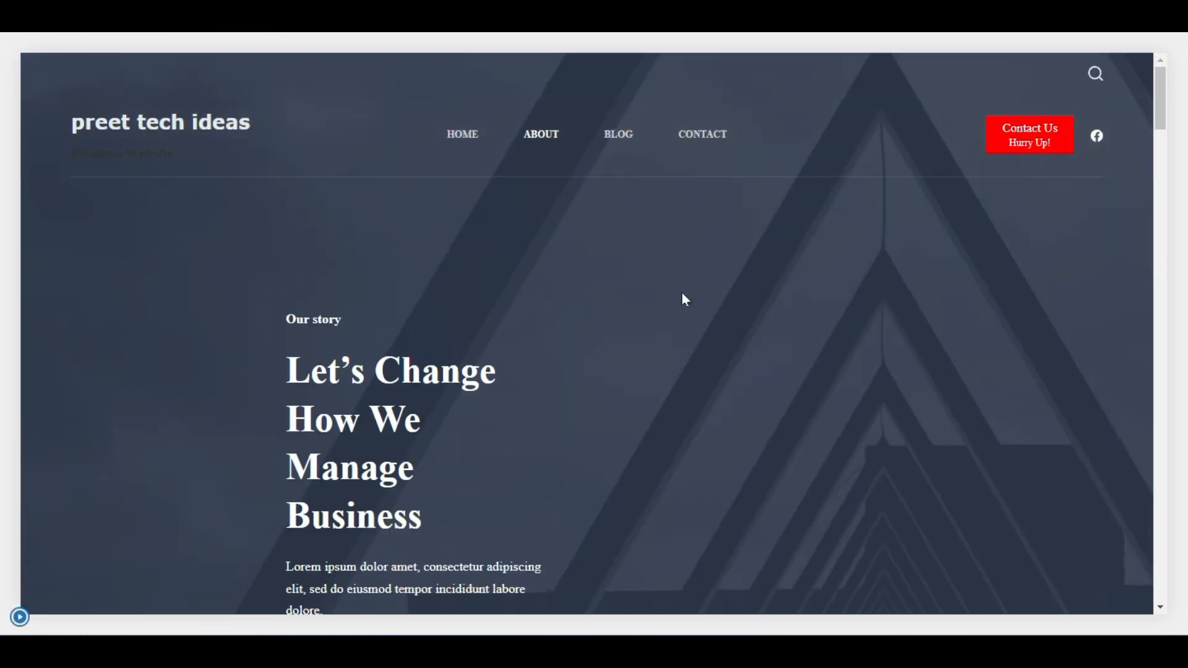
scroll(681, 292, "down", 1)
left_click(20, 617)
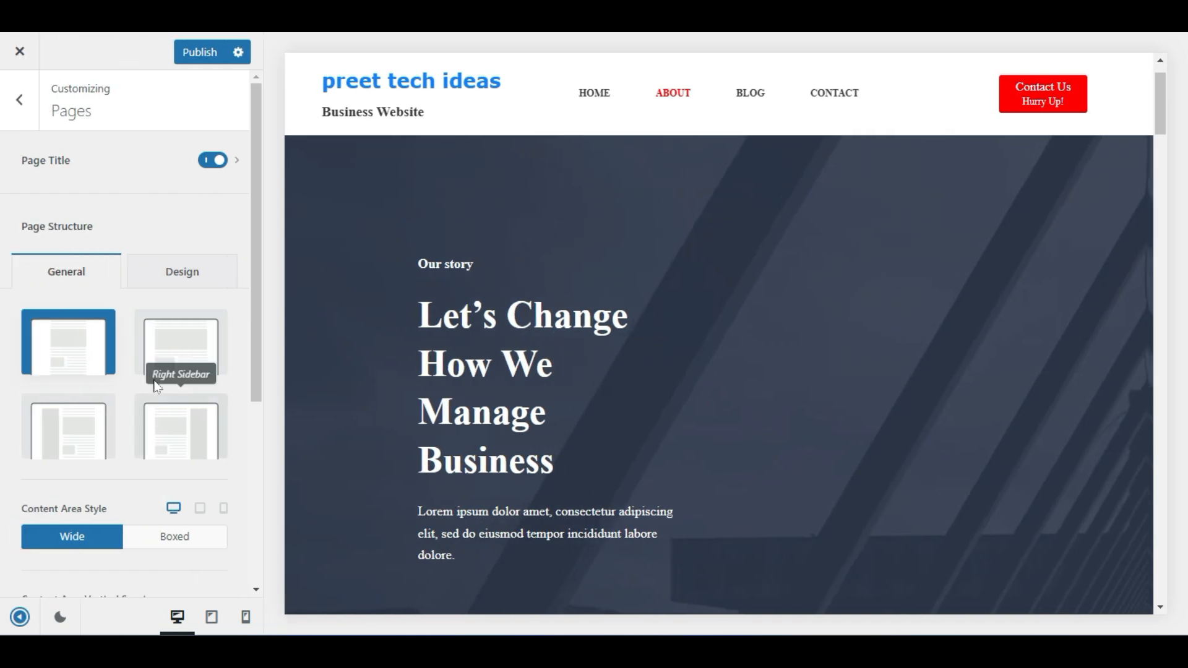
Try left and right sidebars for pages, then return to Normal Width without sidebar
left_click(168, 351)
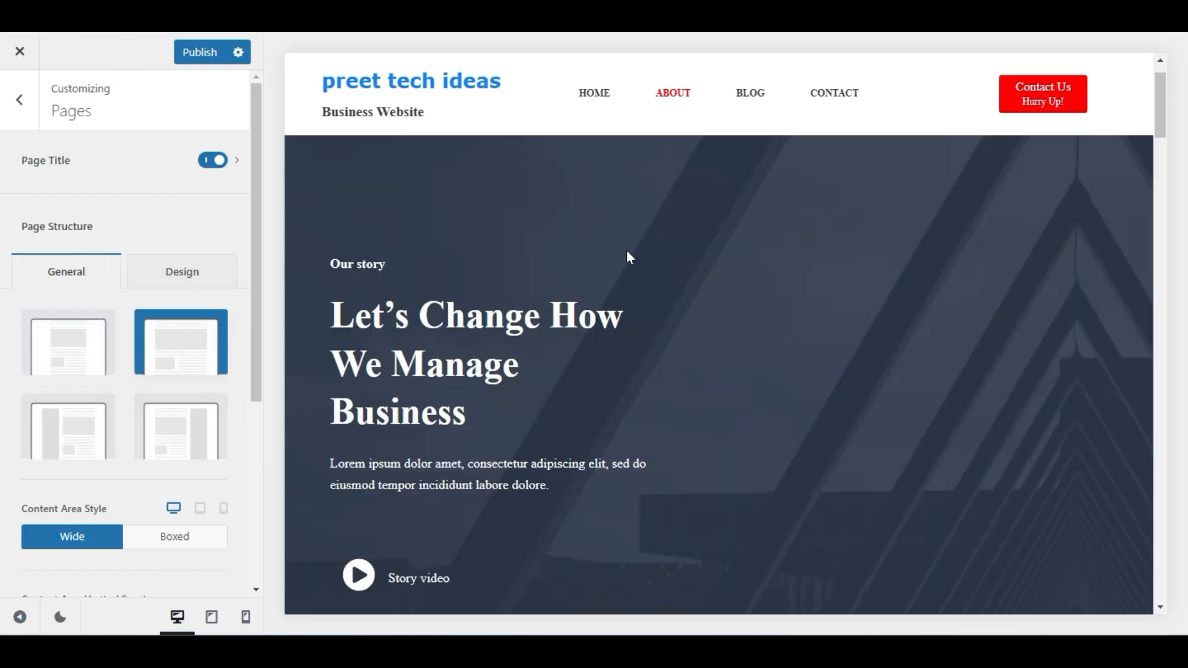
scroll(626, 249, "down", 1)
left_click(82, 442)
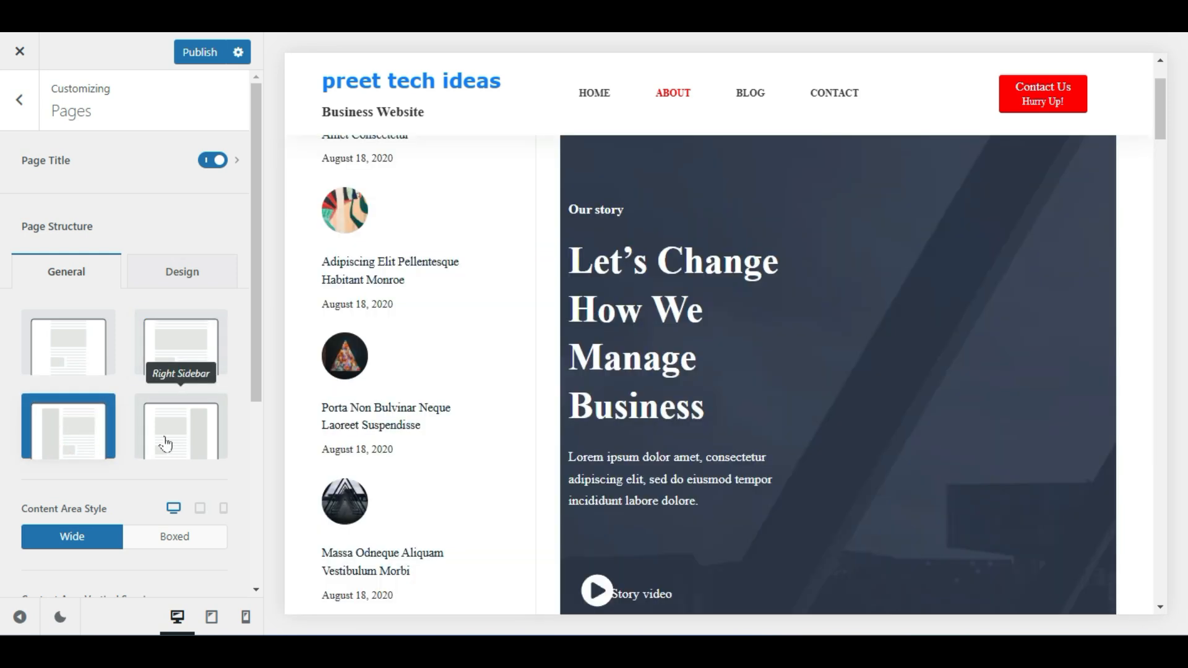
left_click(165, 443)
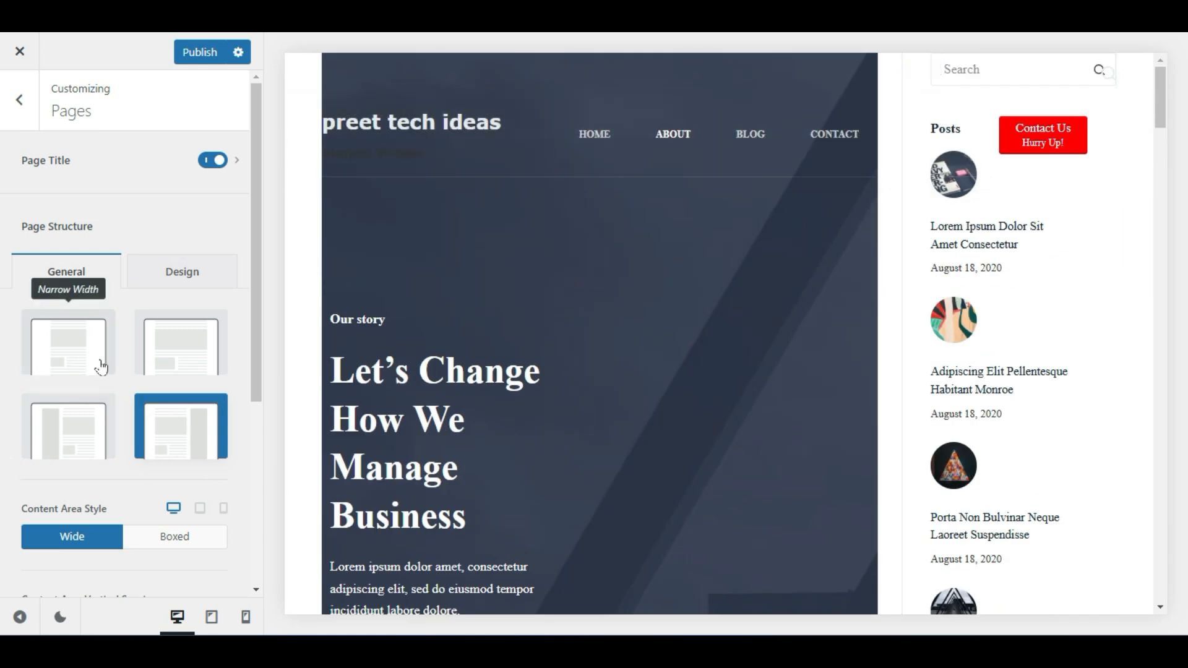
left_click(189, 345)
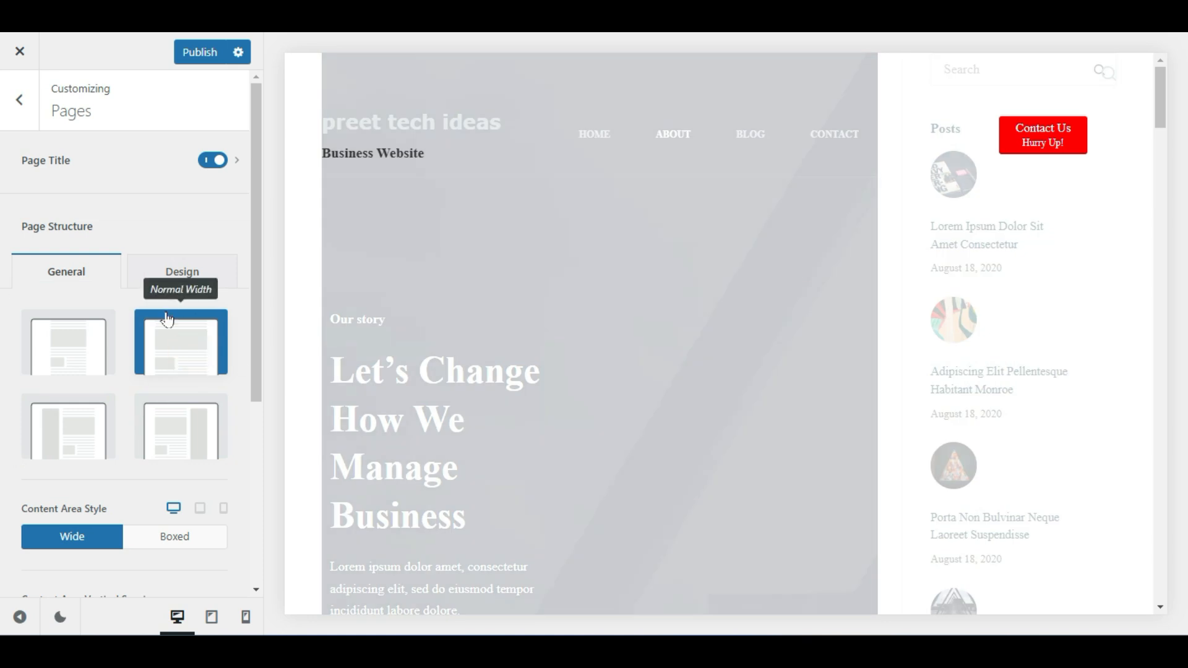
scroll(117, 429, "down", 4)
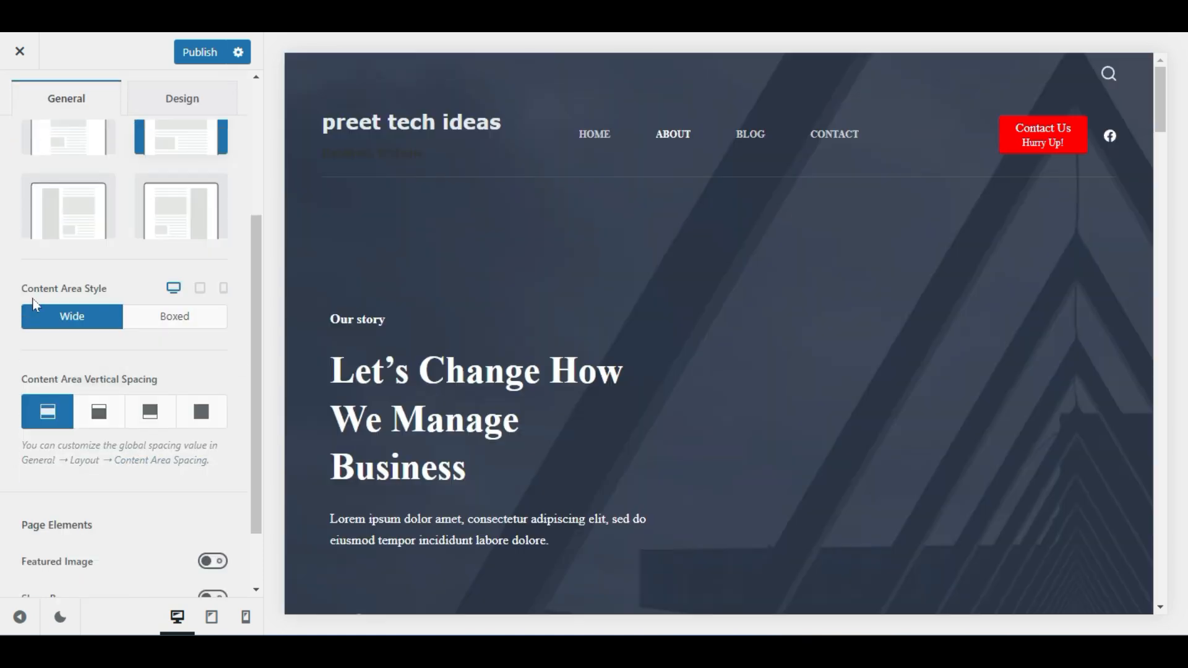
Keep the page content area Wide after trying Boxed, and turn the Share Box on
left_click(168, 323)
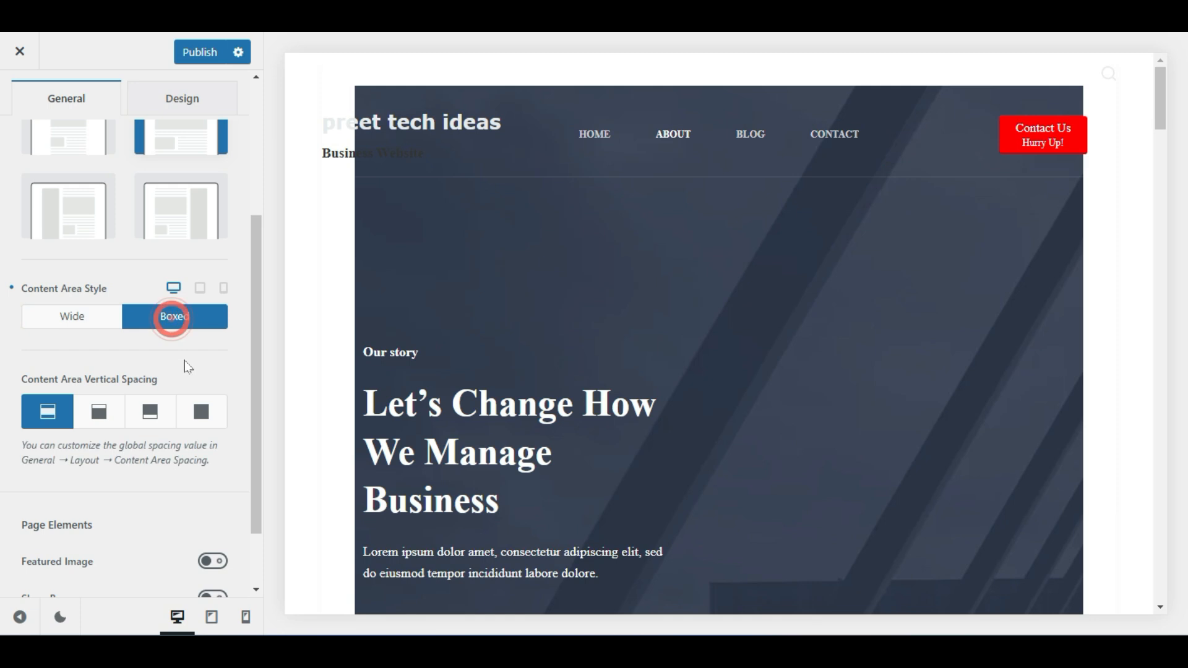
left_click(73, 312)
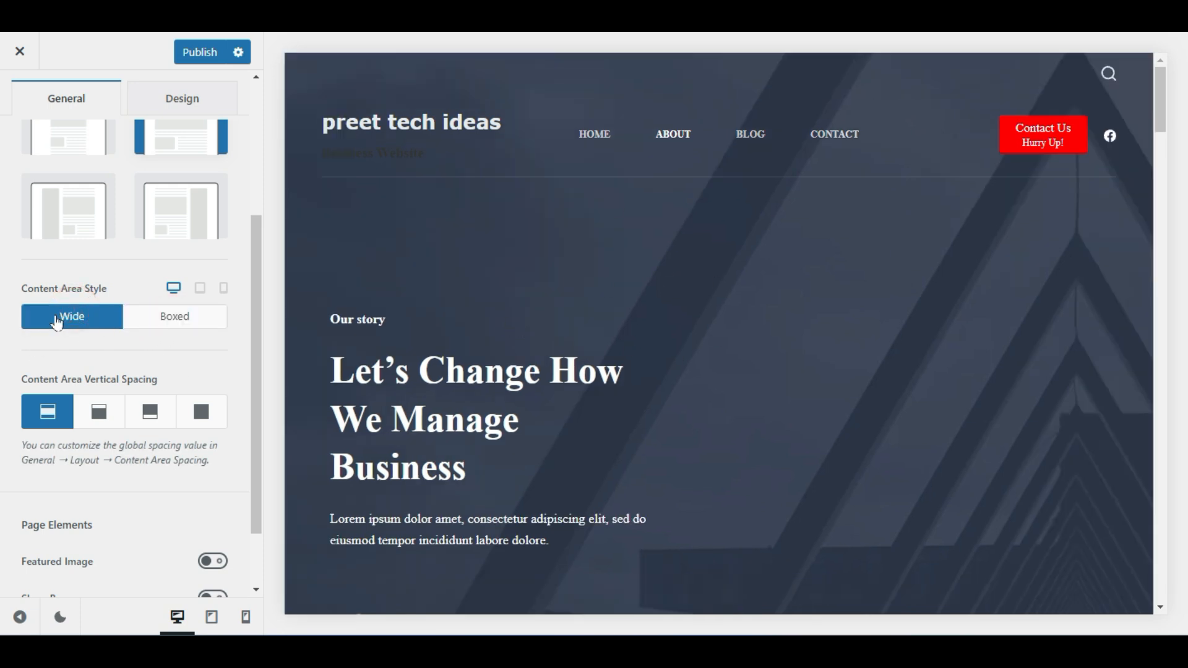
scroll(161, 427, "down", 3)
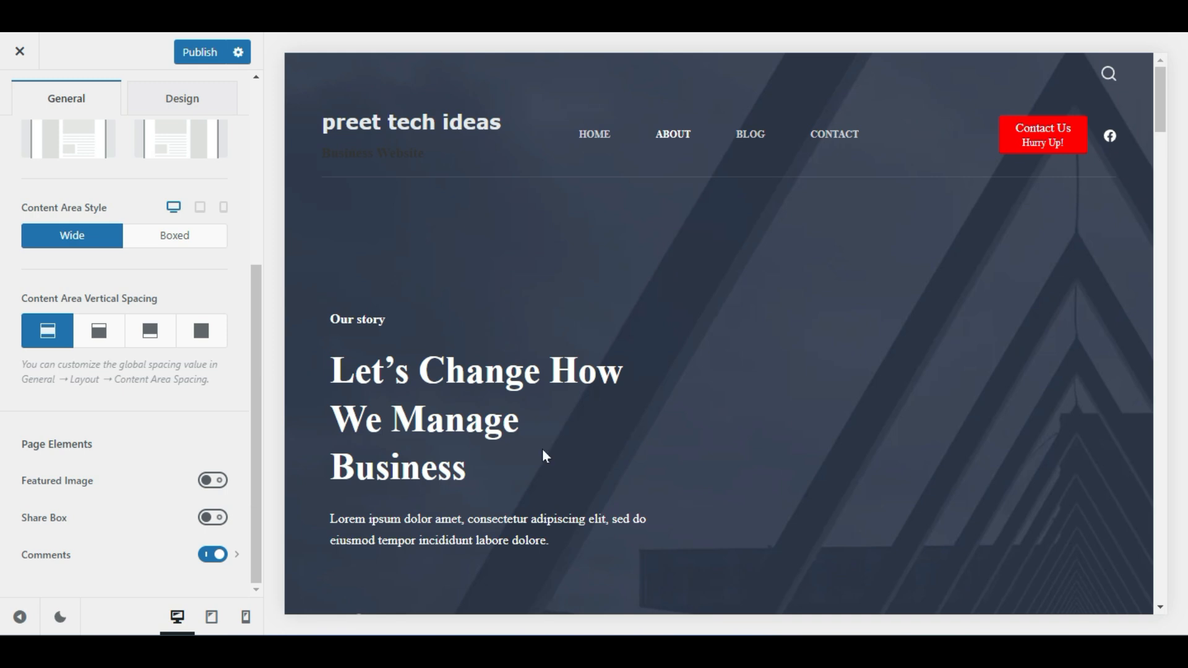
left_click(213, 517)
Turn off comments on pages and publish the Pages settings
scroll(527, 414, "down", 10)
scroll(532, 420, "down", 15)
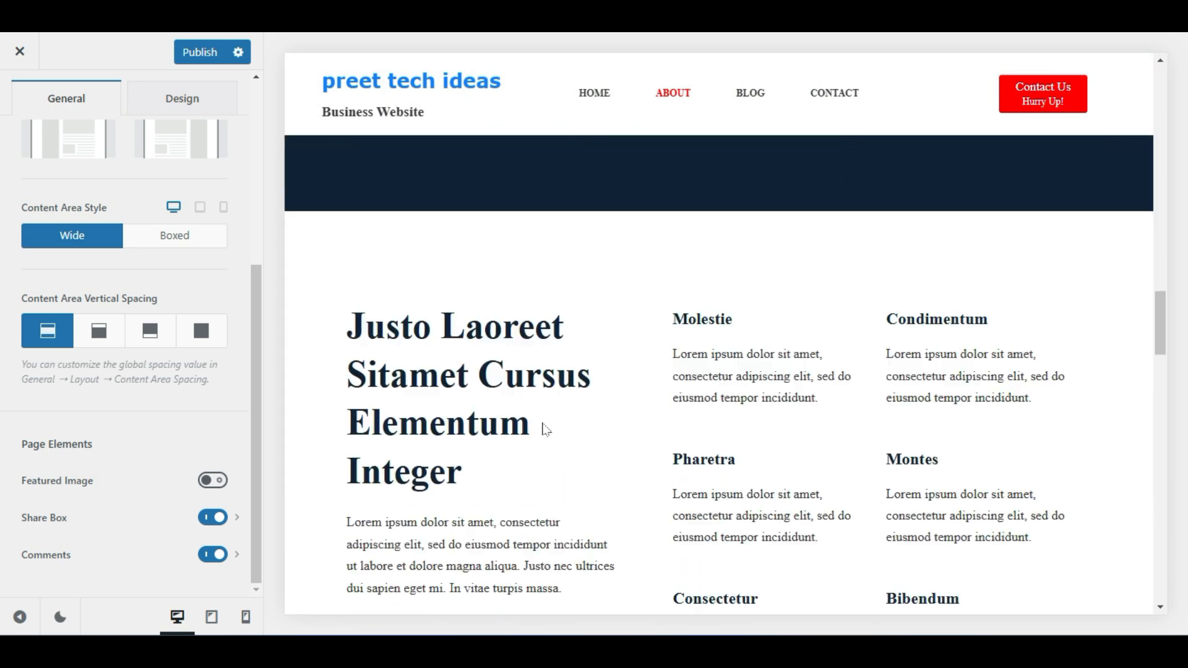
scroll(542, 420, "down", 10)
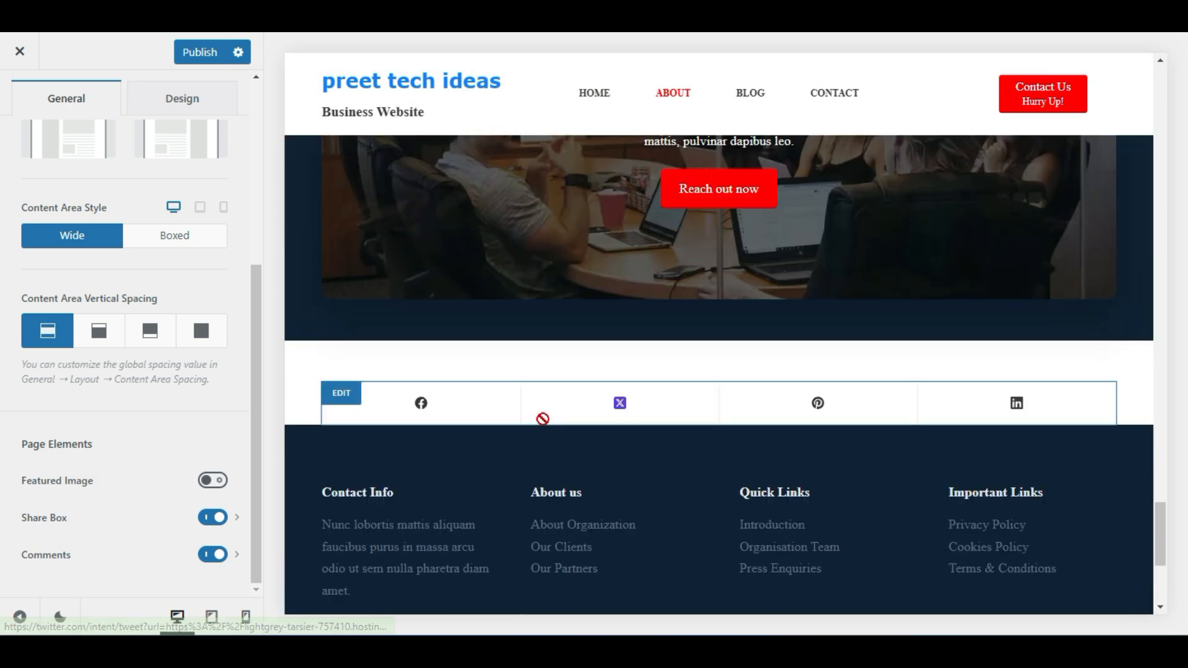
scroll(542, 419, "down", 1)
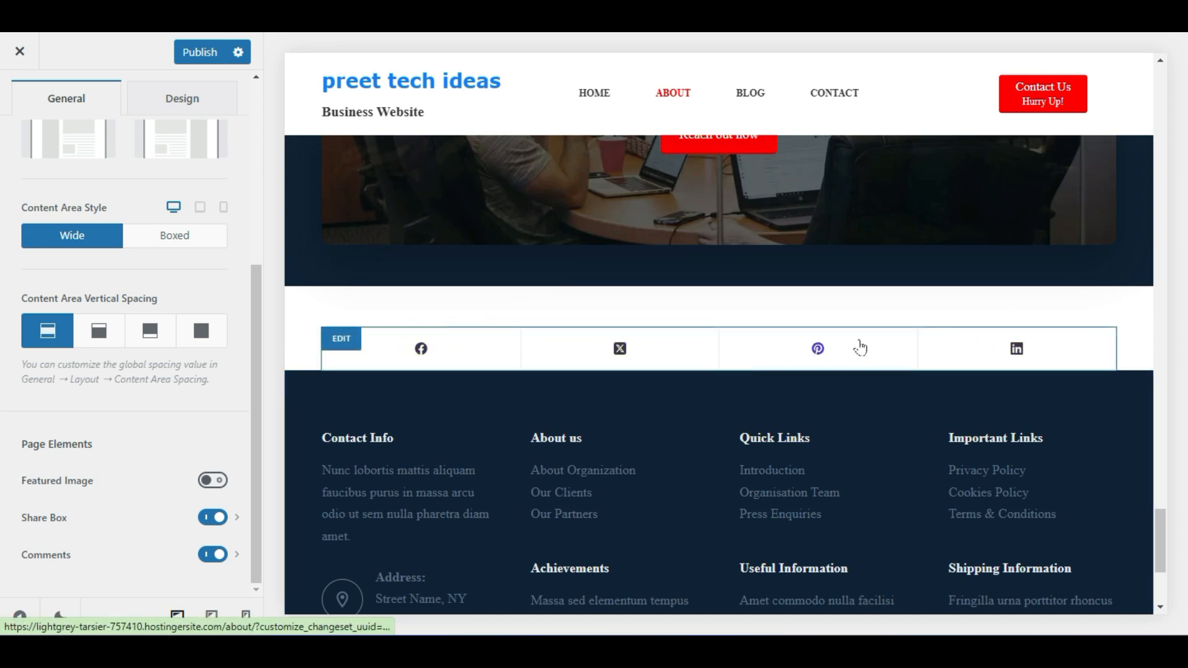
scroll(822, 361, "up", 6)
scroll(828, 374, "down", 5)
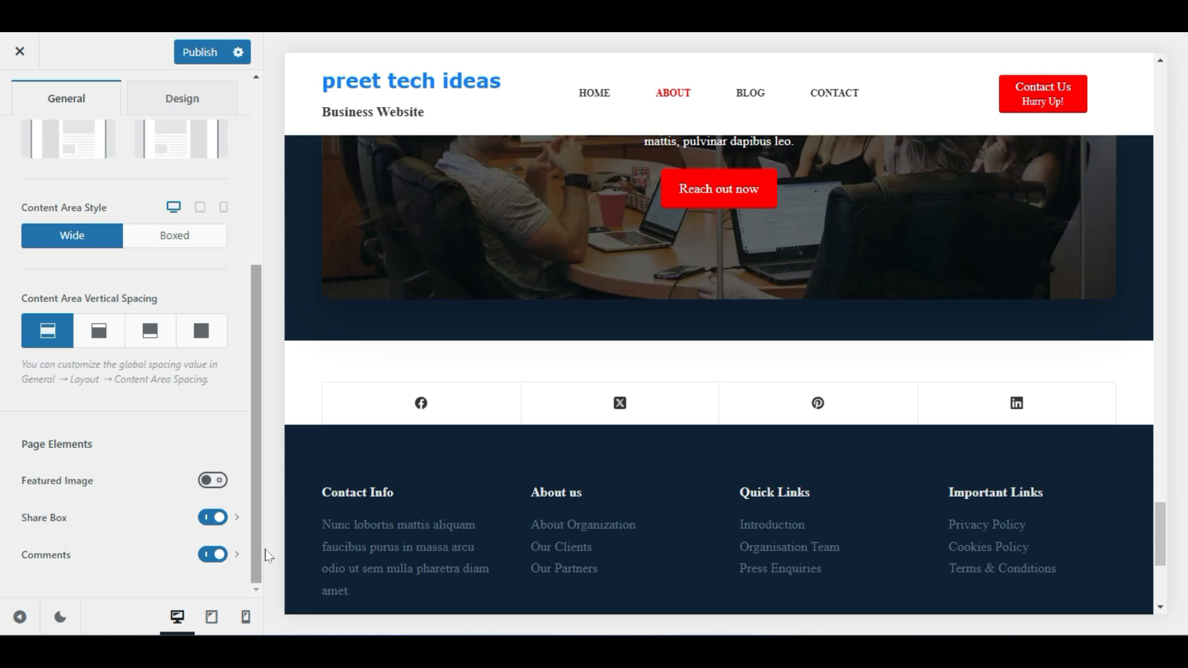
left_click(211, 557)
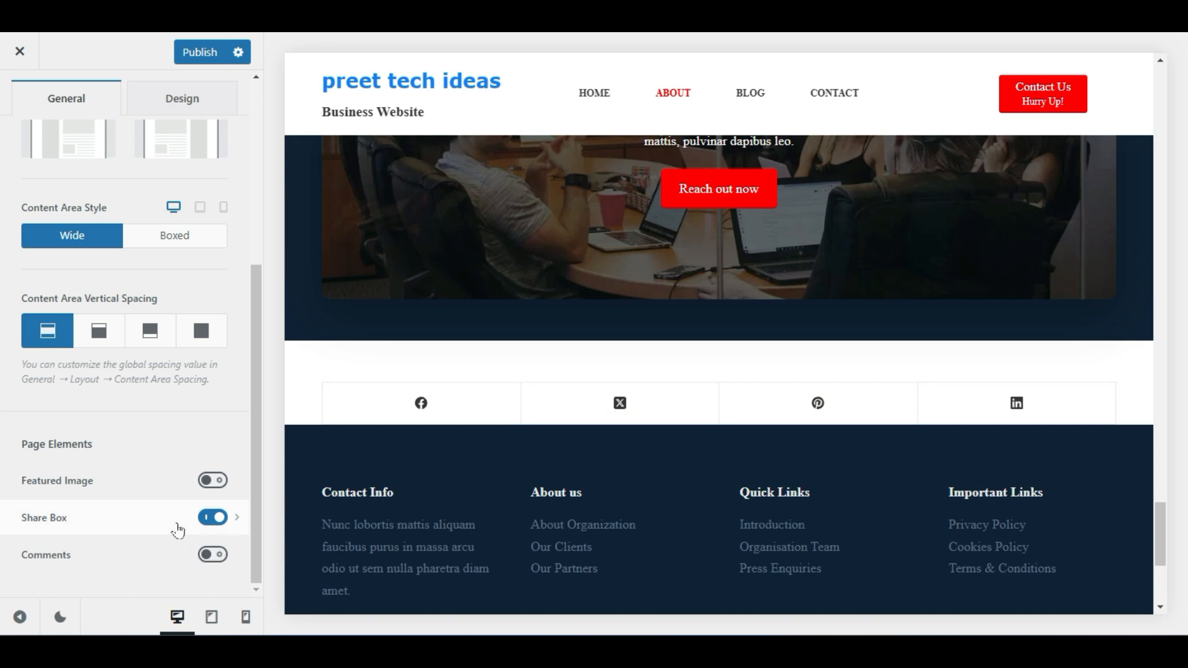
scroll(175, 517, "up", 5)
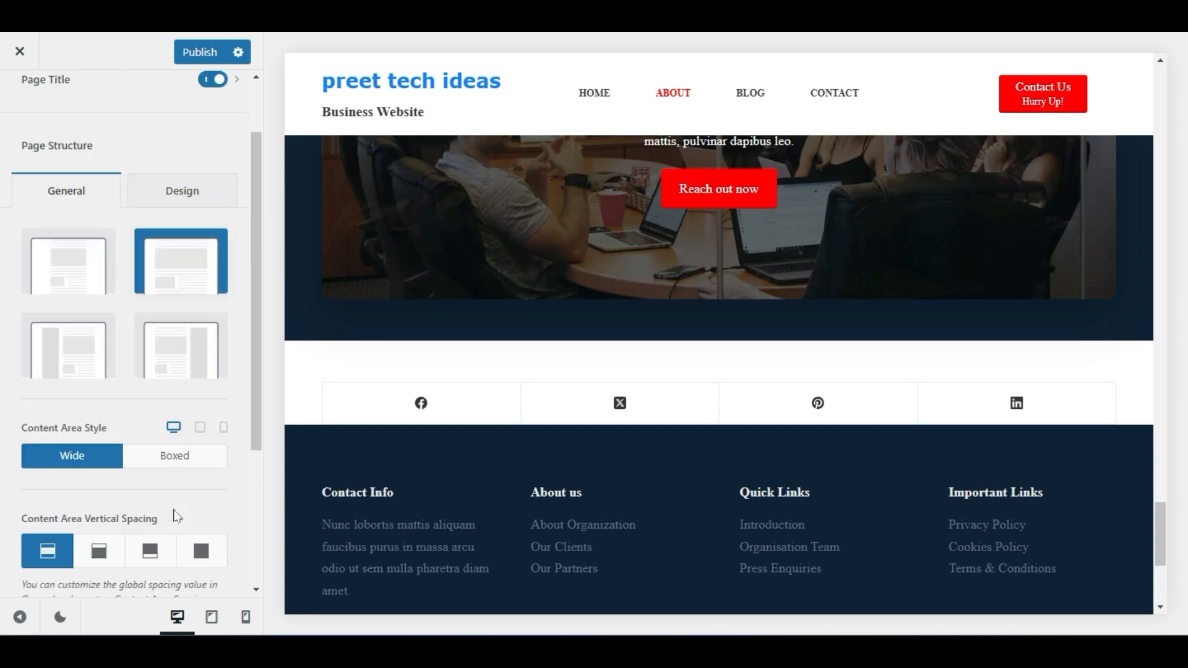
left_click(189, 51)
scroll(424, 334, "up", 12)
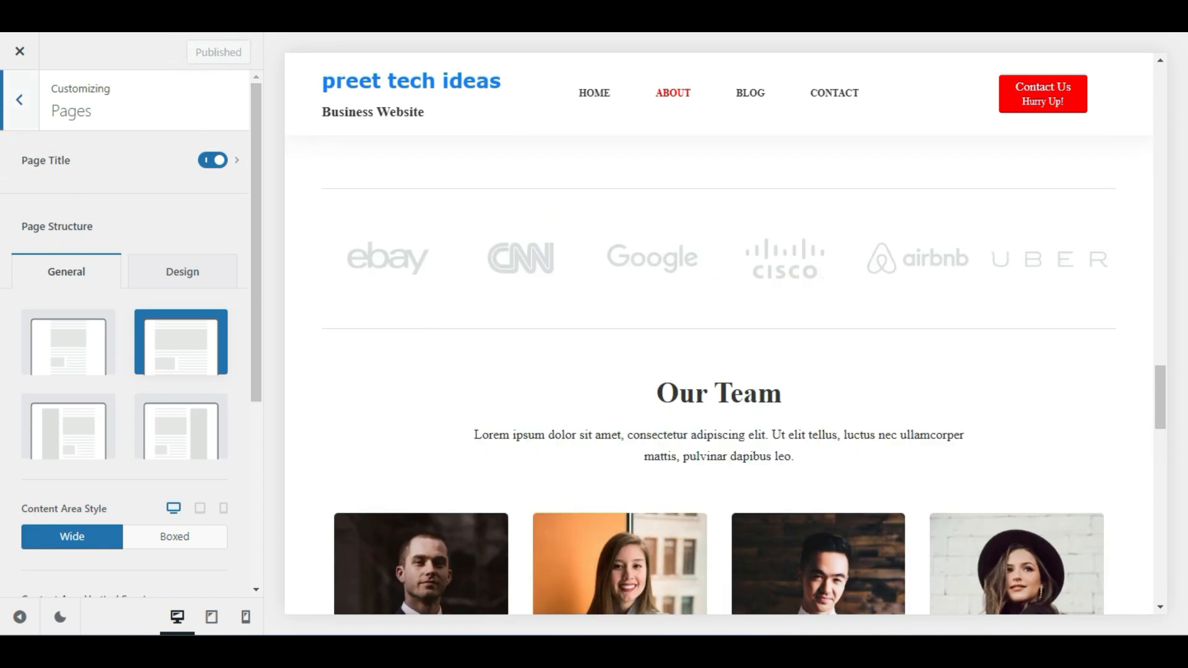
left_click(20, 99)
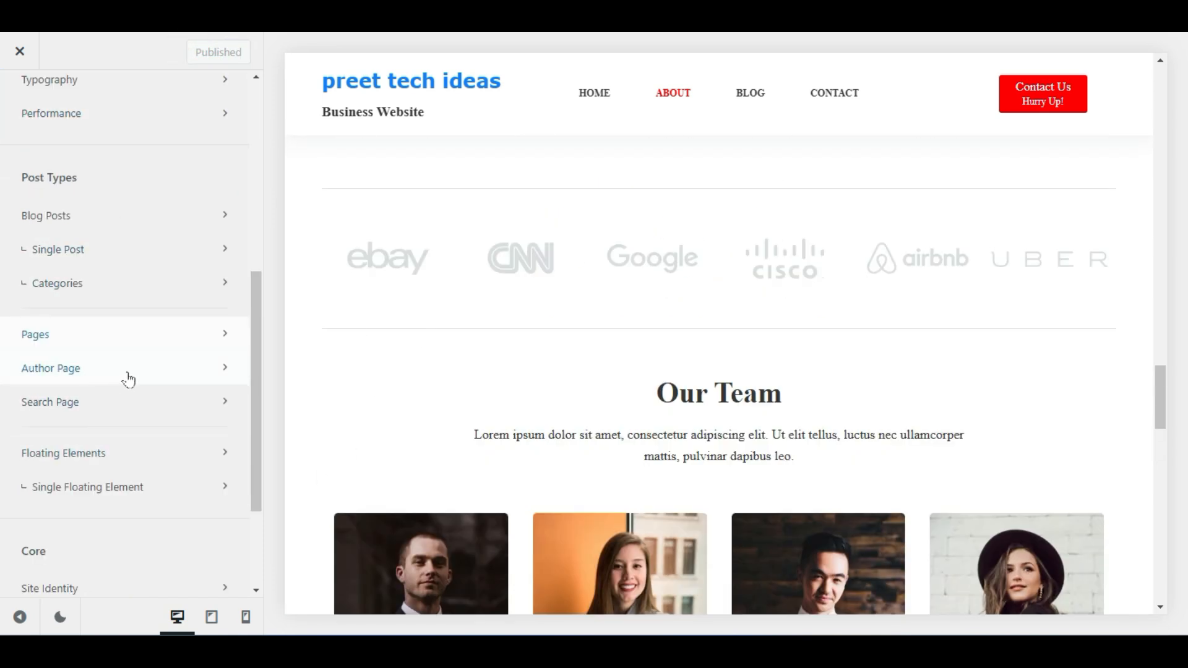
Glance at the Search Page and Site Identity settings, then go to Menus
left_click(101, 401)
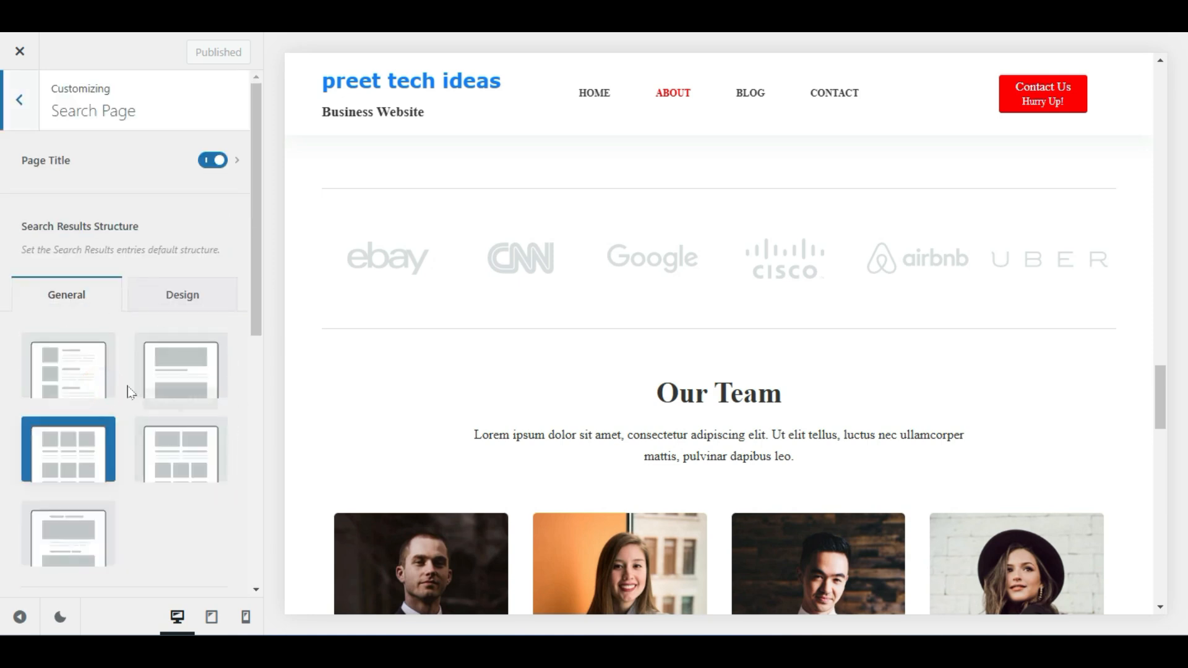
left_click(20, 100)
scroll(104, 536, "down", 1)
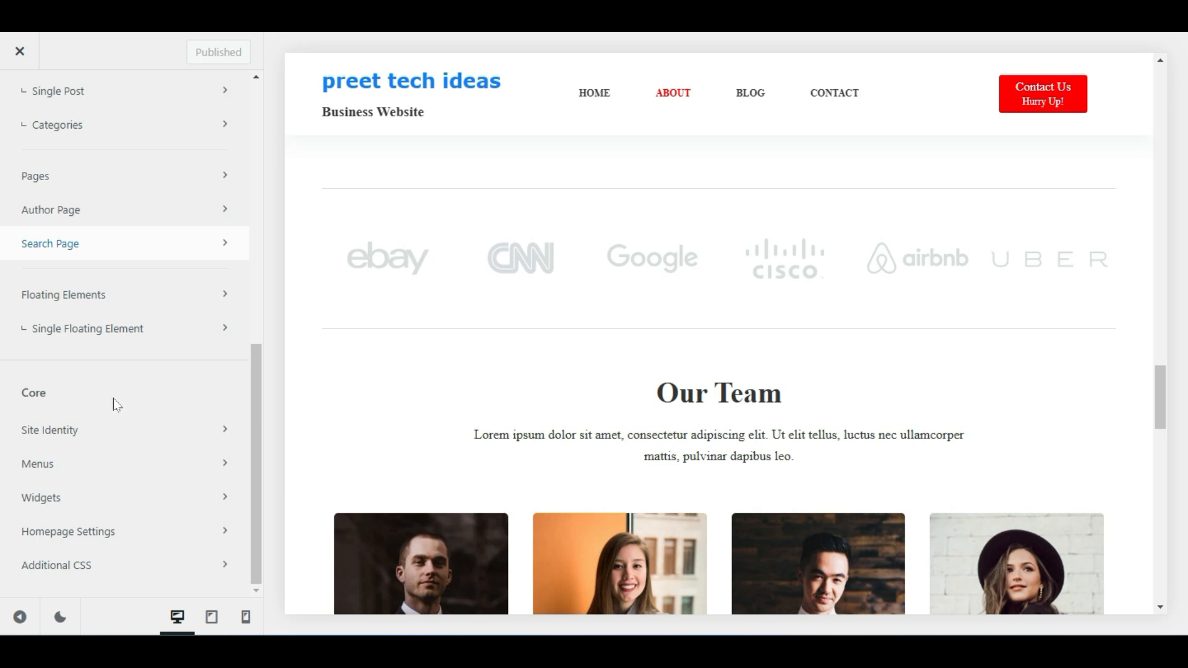
left_click(98, 433)
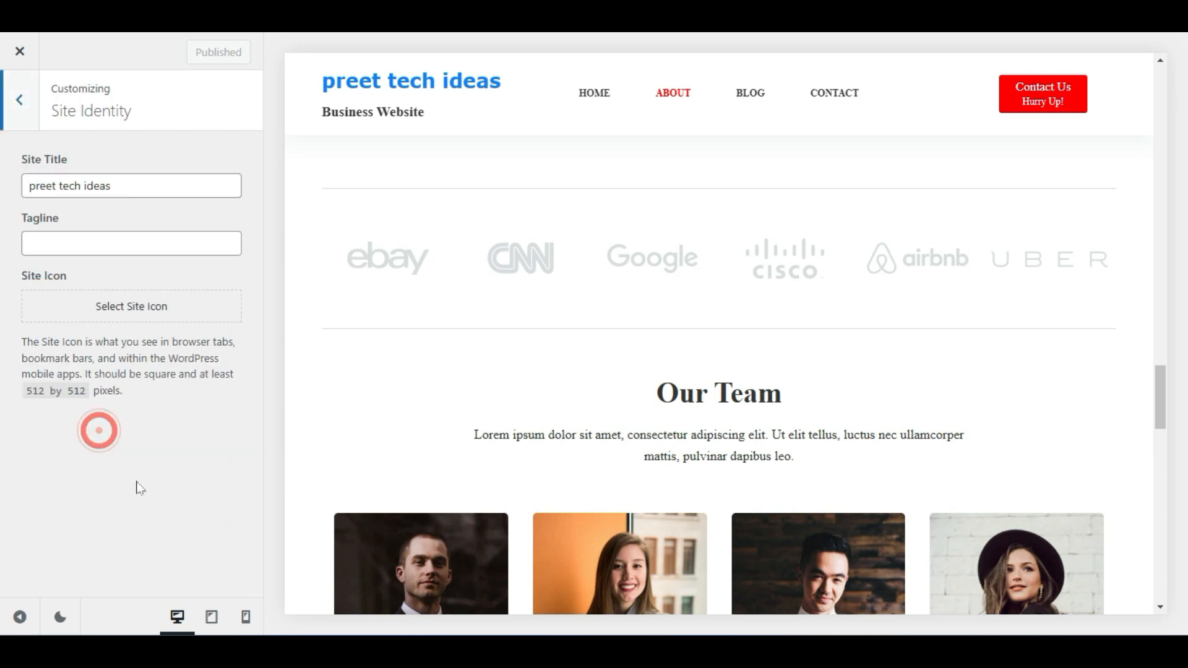
left_click(25, 106)
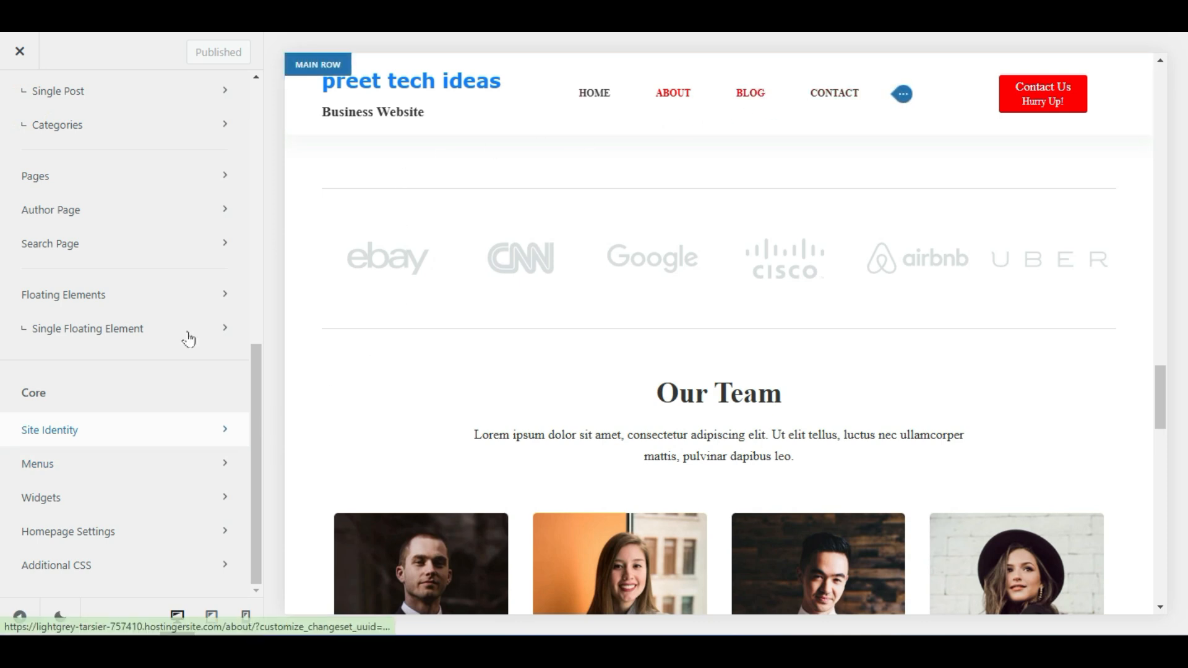
left_click(112, 474)
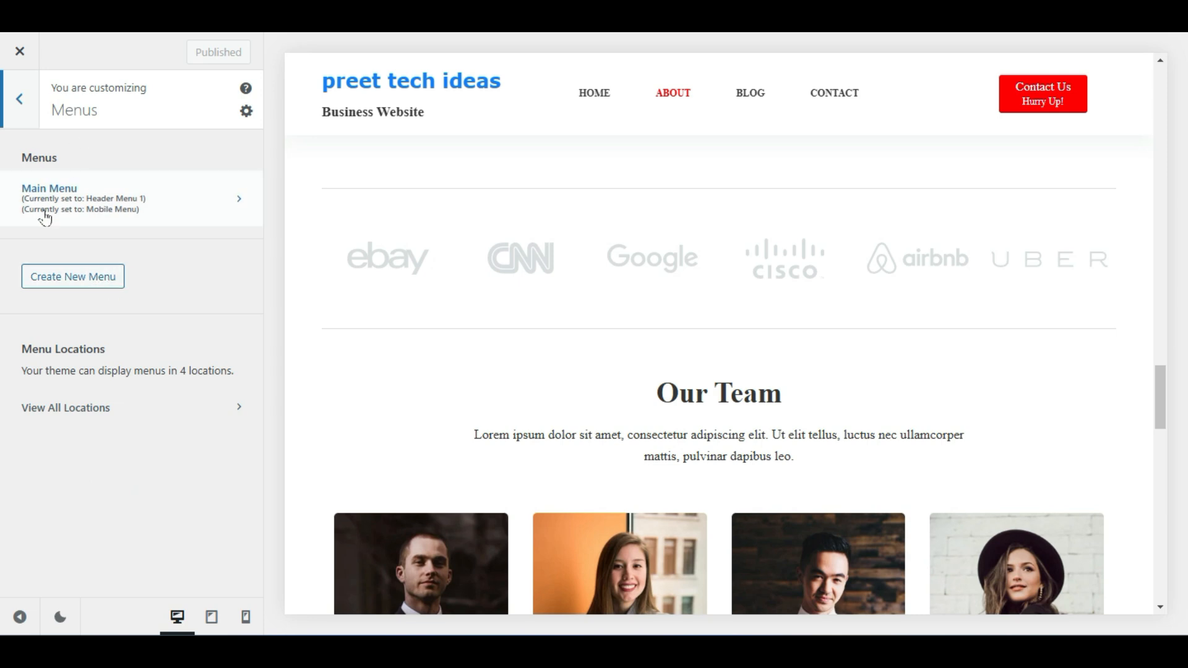
In Main Menu, add About and Contact pages, then remove the duplicate items
left_click(153, 207)
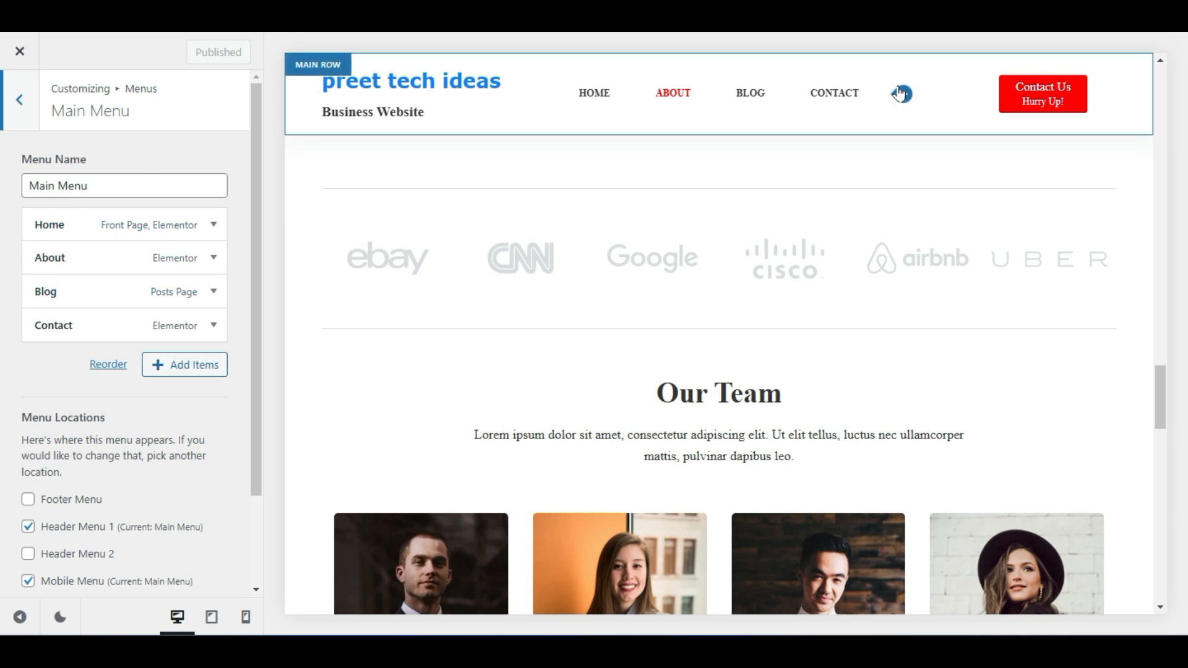
left_click(197, 370)
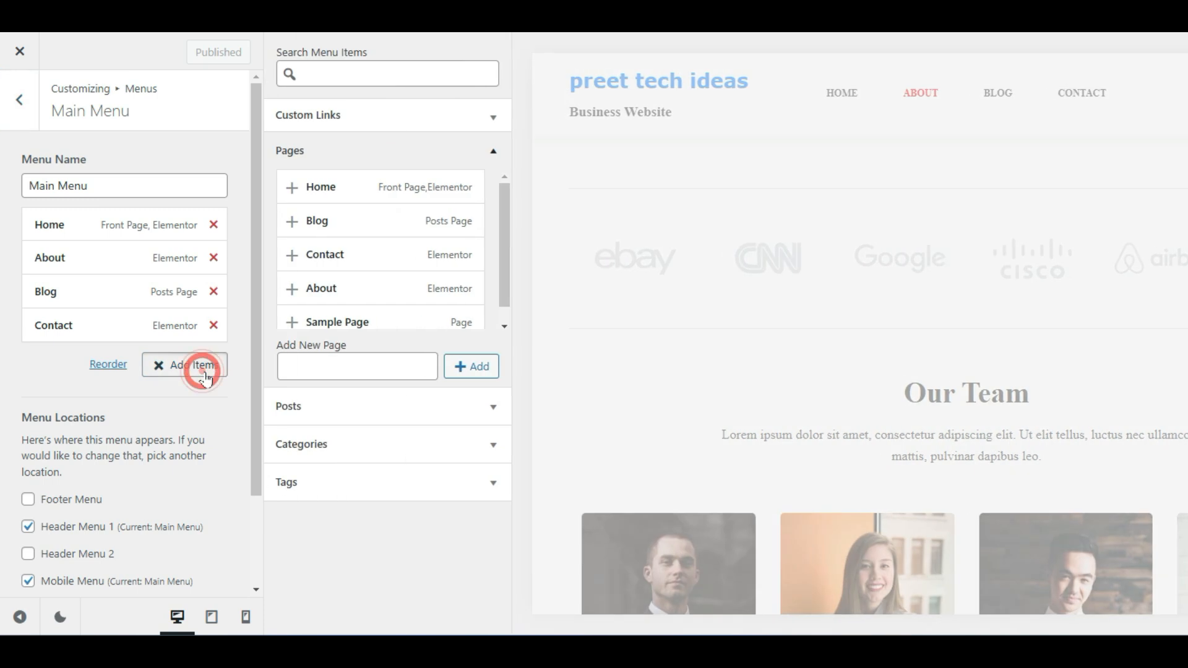
scroll(320, 266, "down", 1)
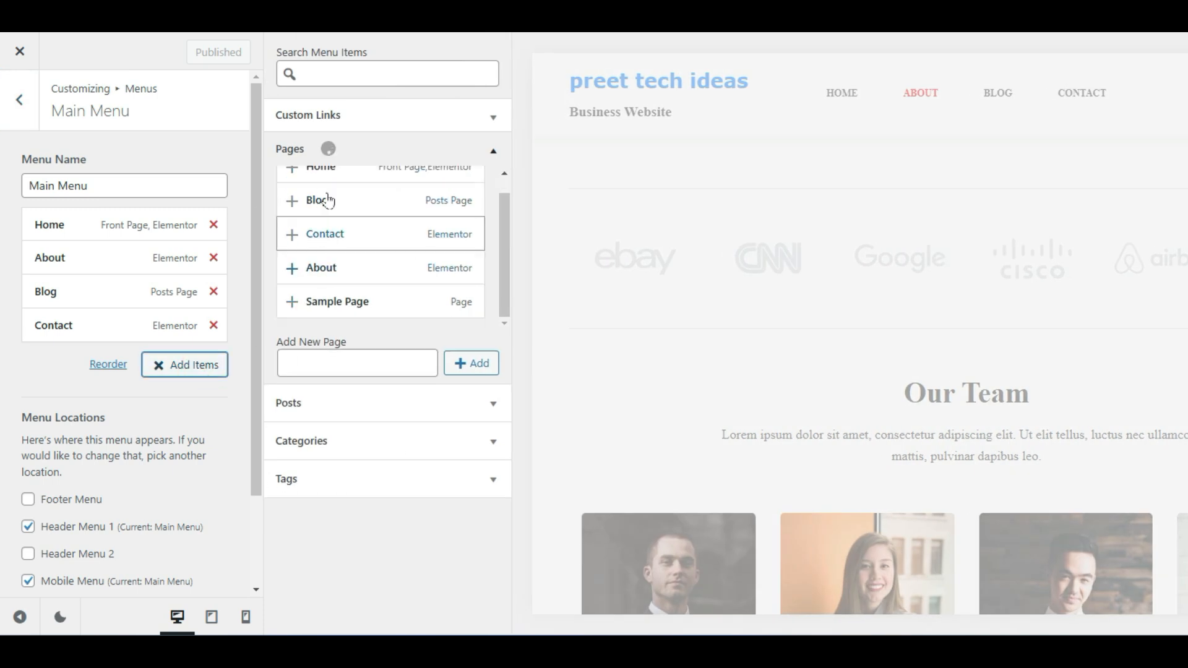
left_click(292, 274)
left_click(291, 238)
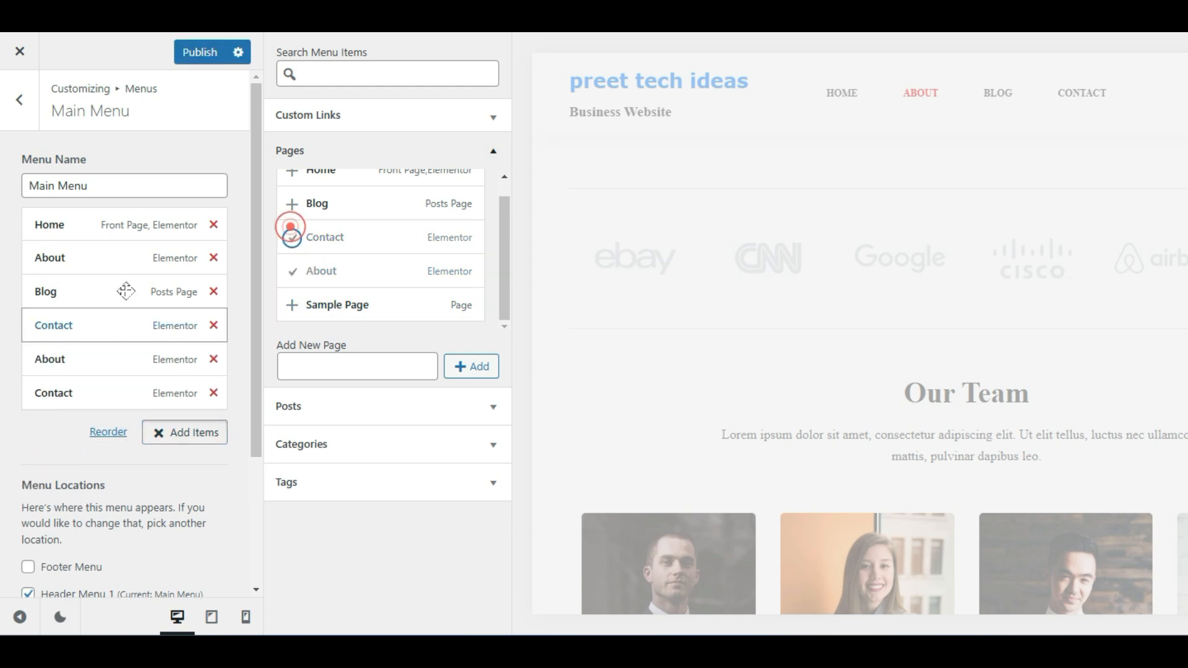
left_click(213, 393)
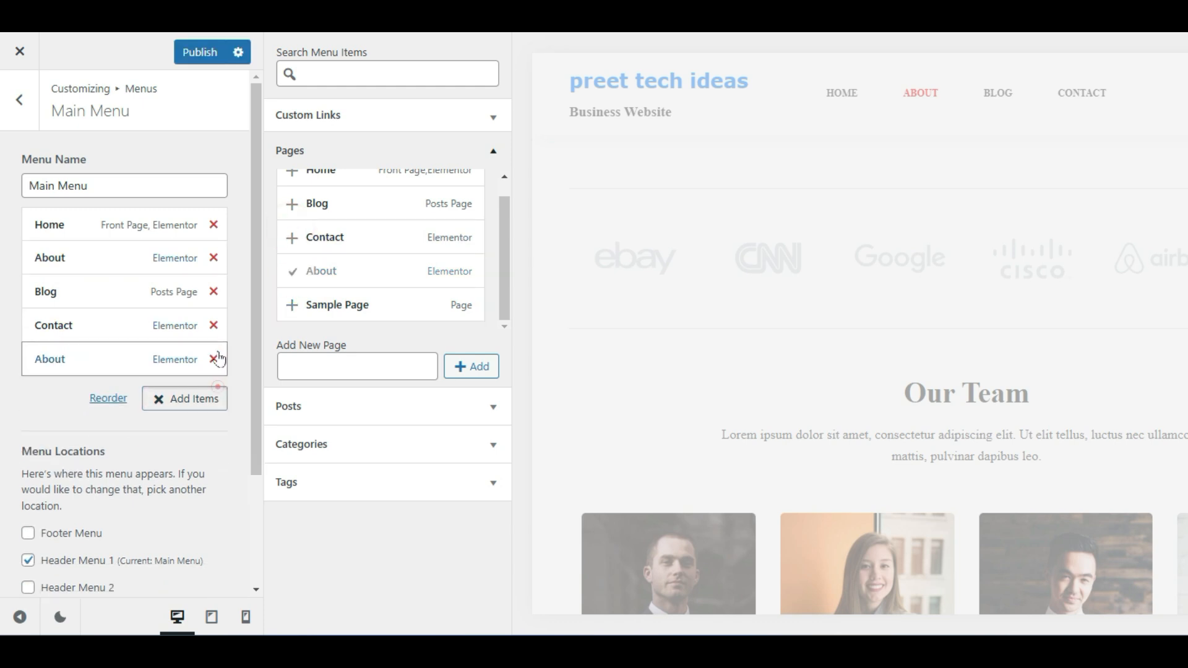
left_click(214, 359)
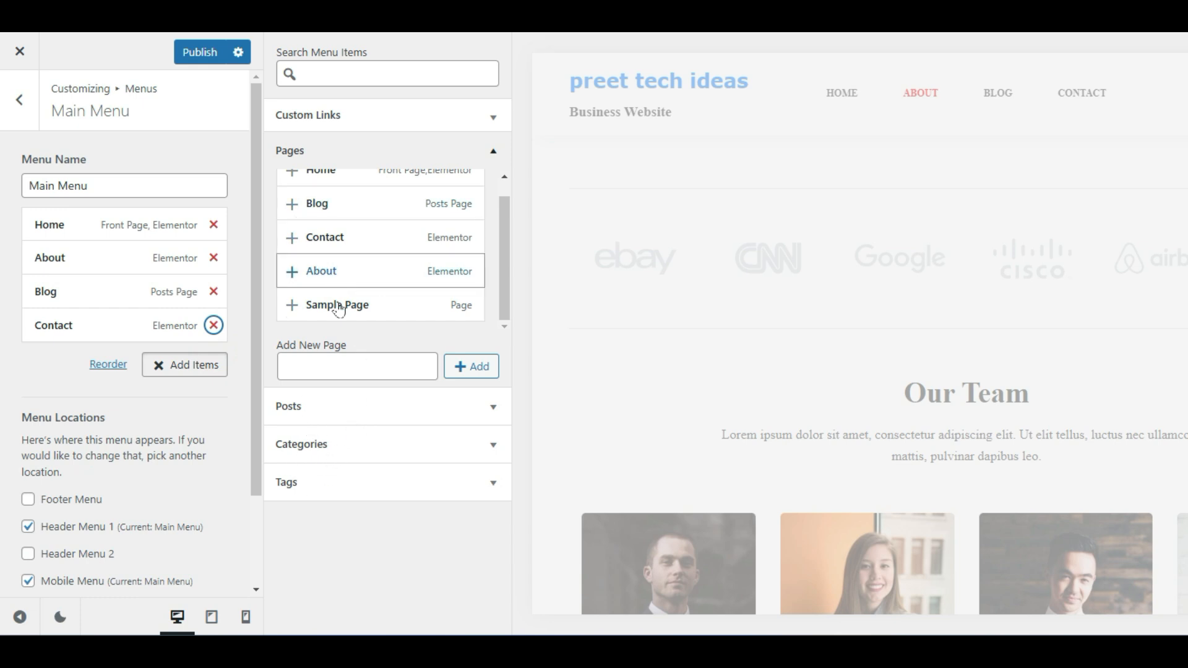
Browse post categories, publish the Main Menu, and return to the section list
left_click(337, 149)
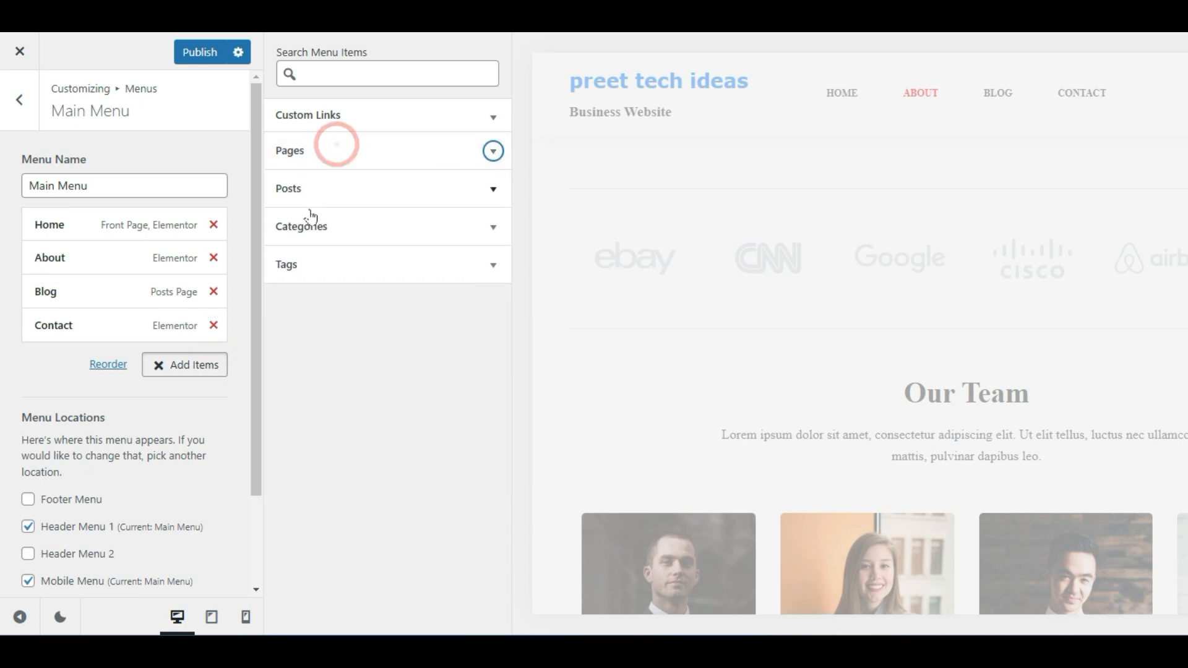
left_click(362, 234)
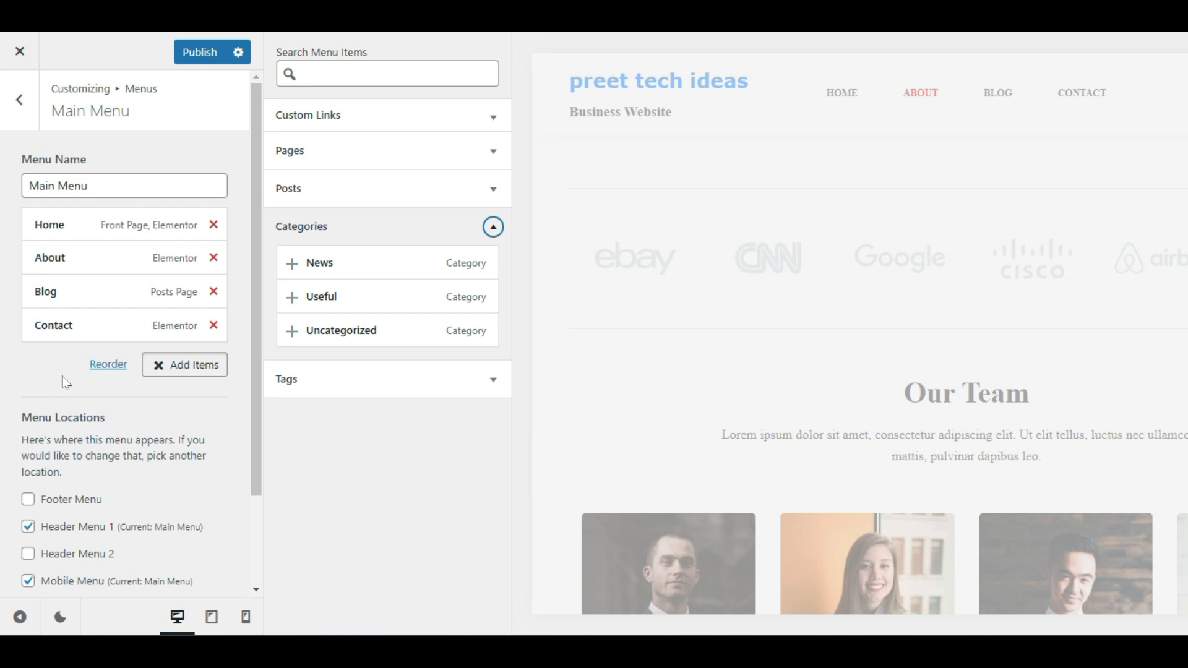
left_click(183, 62)
left_click(8, 111)
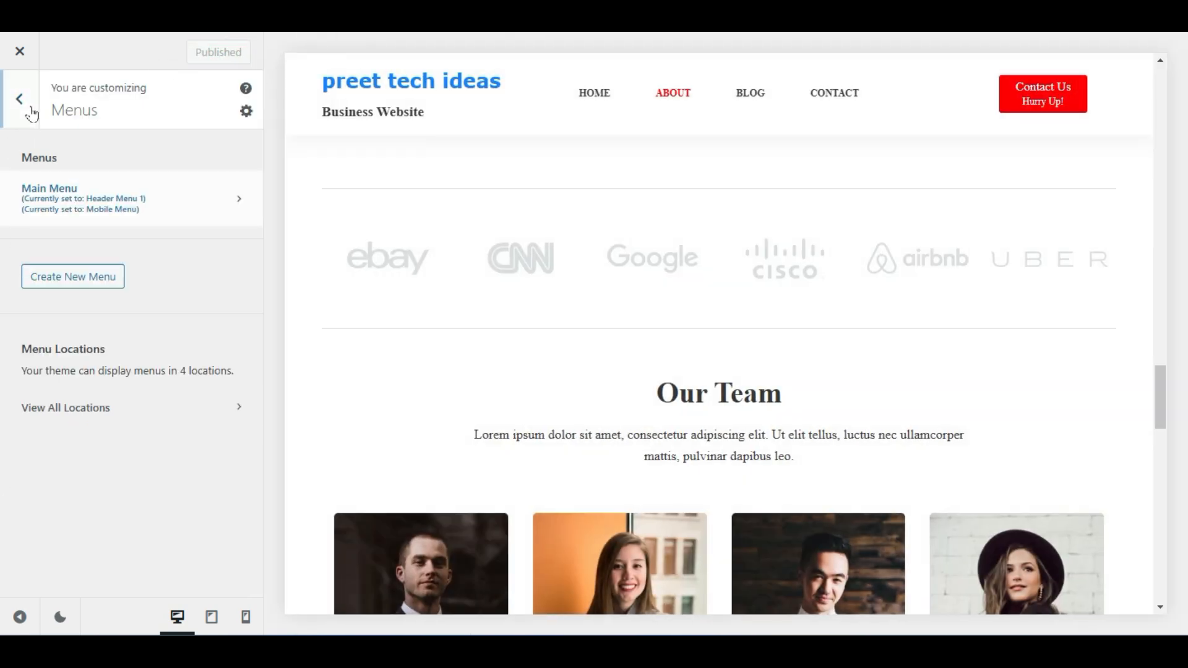
left_click(21, 99)
left_click(165, 503)
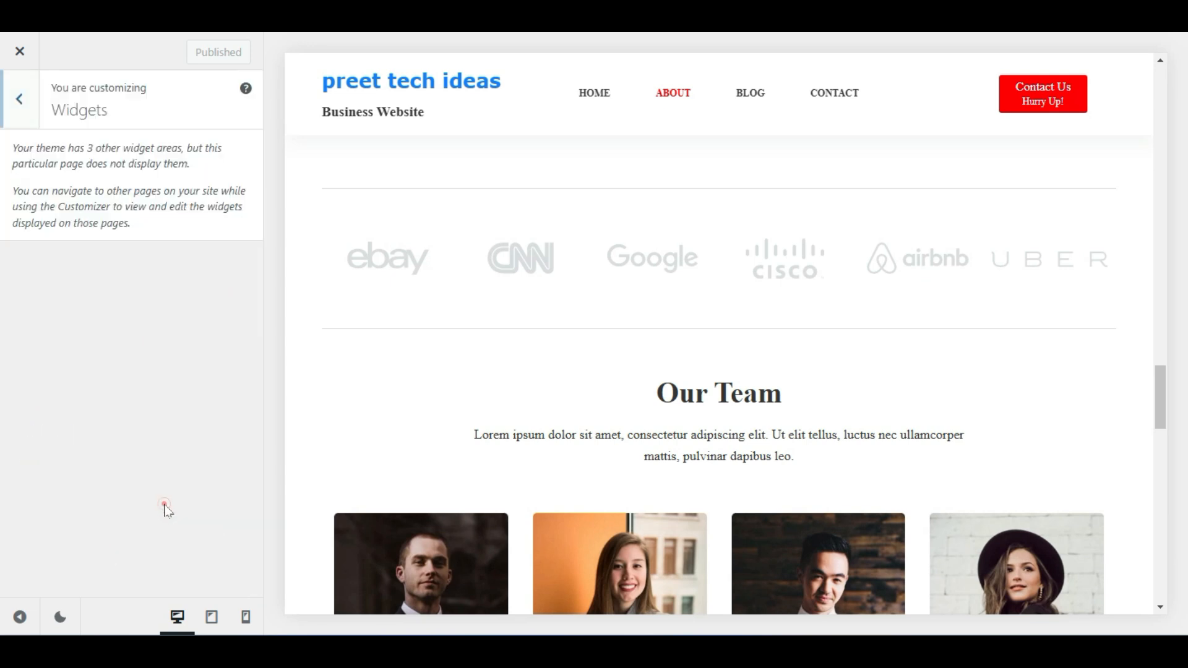
left_click(21, 111)
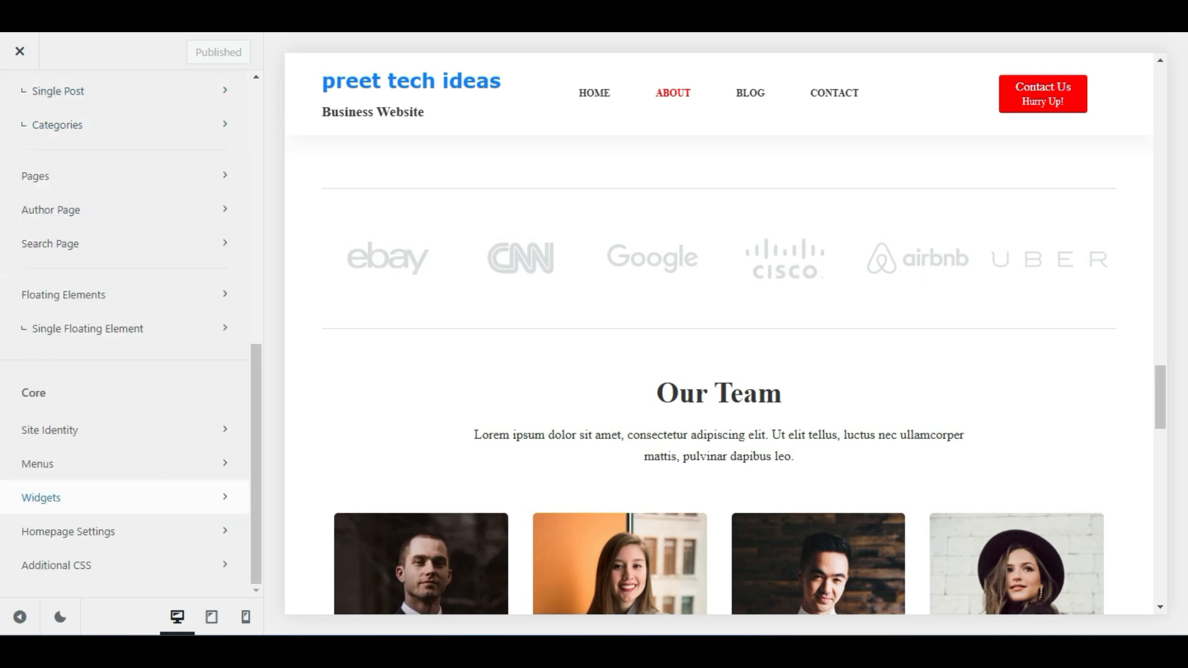
left_click(63, 536)
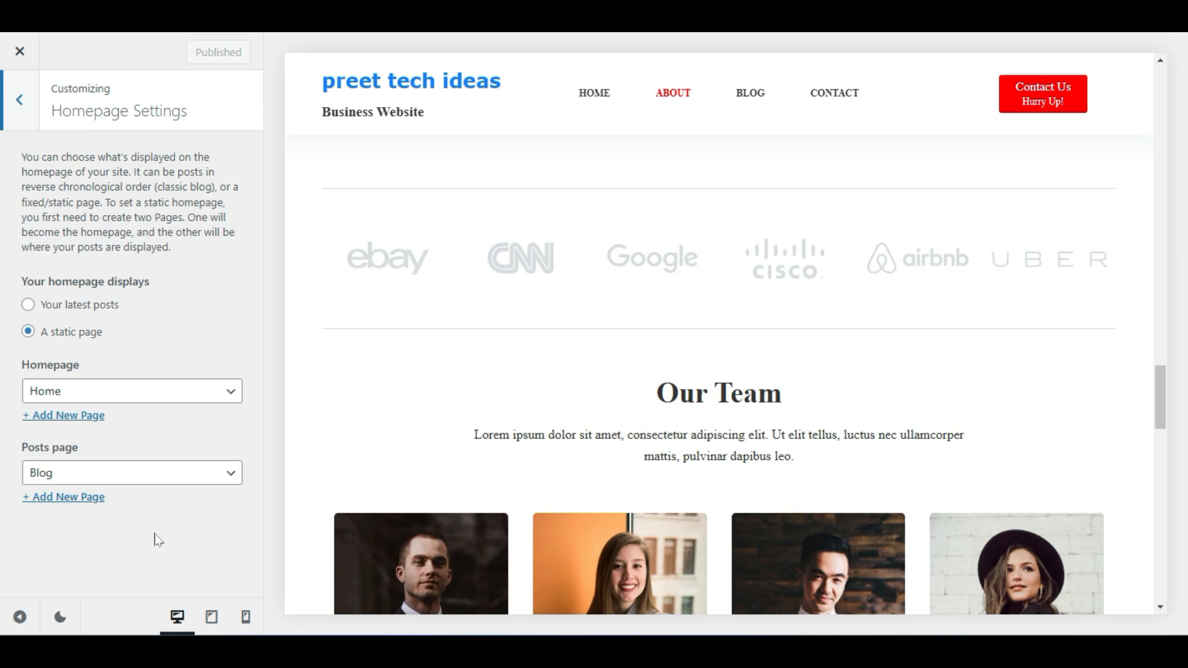
left_click(59, 396)
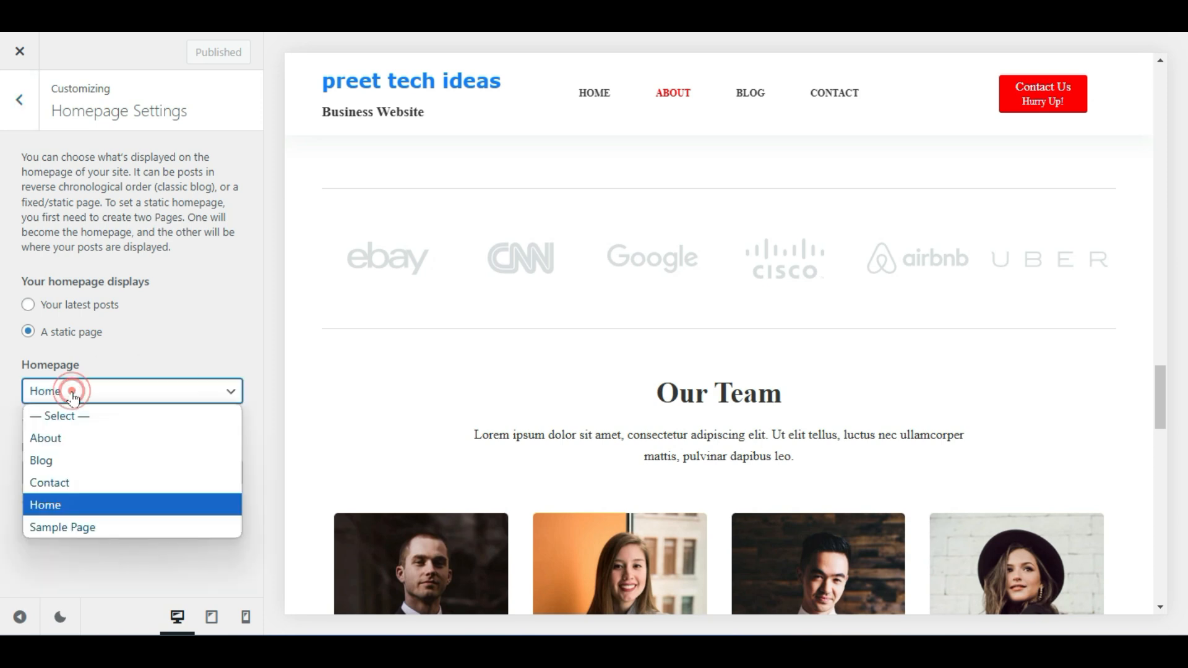
left_click(140, 335)
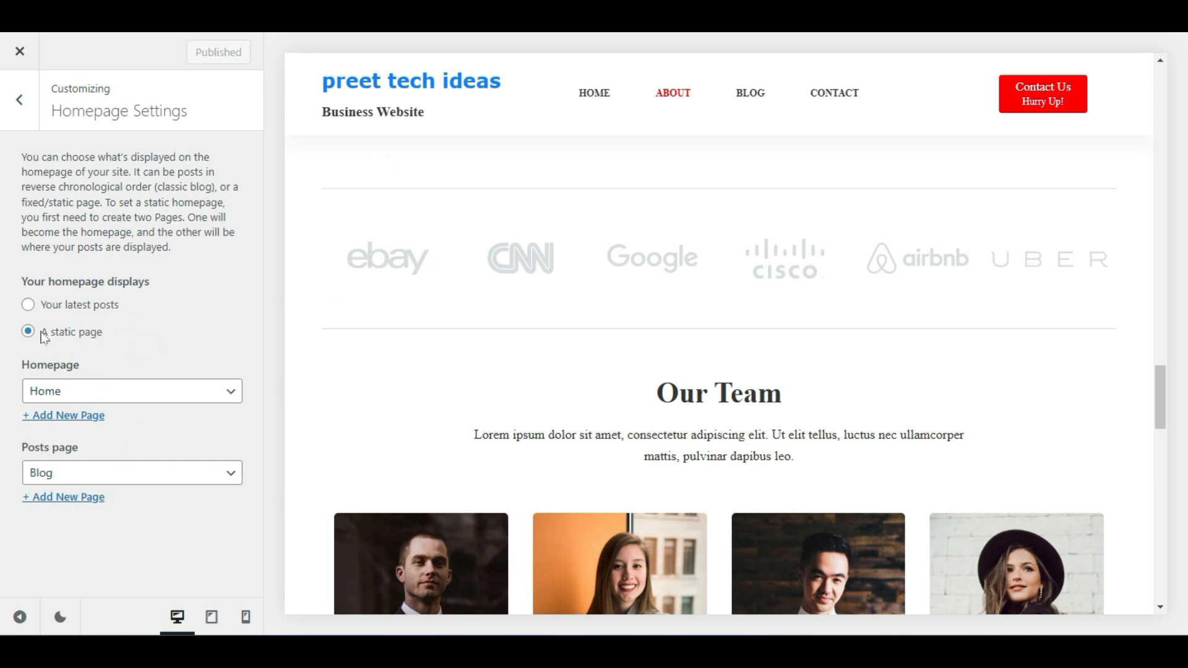
left_click(19, 114)
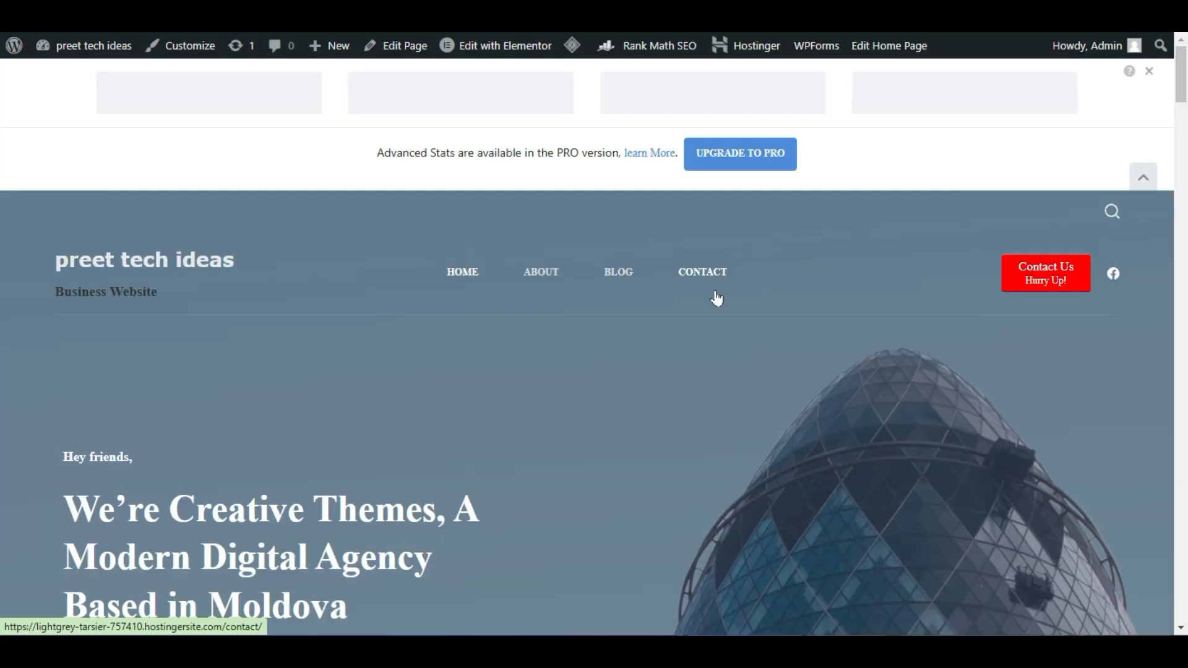
Scroll the live homepage past the dark hero to the services cards, then return to the top
scroll(716, 297, "down", 3)
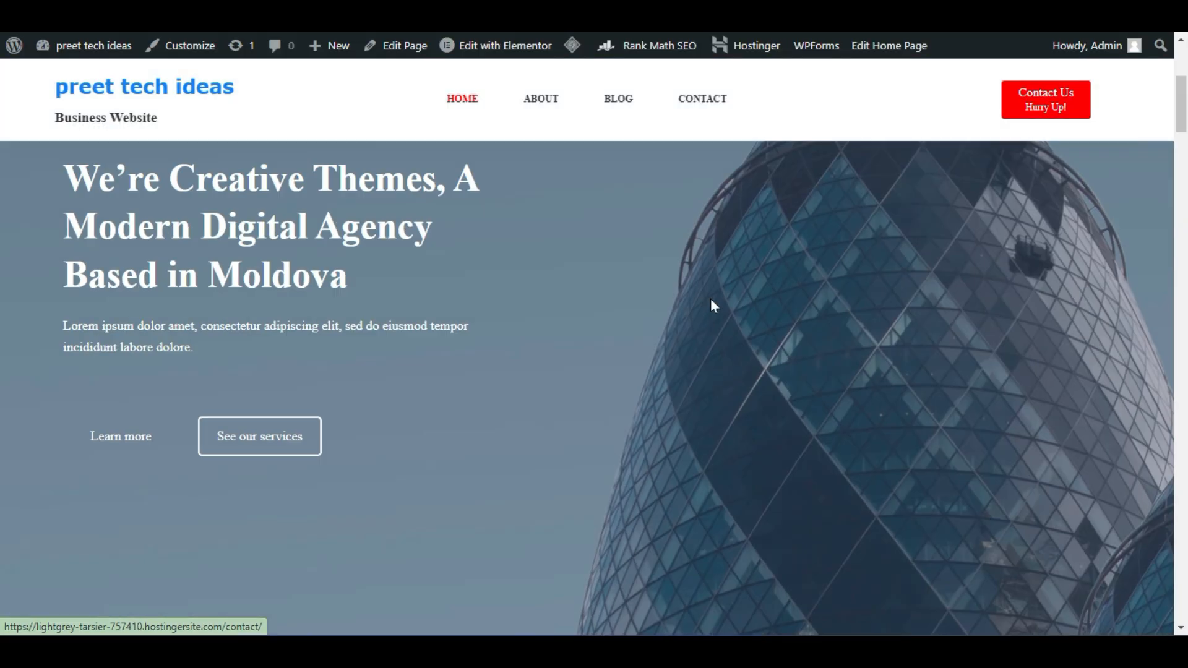
scroll(845, 408, "down", 10)
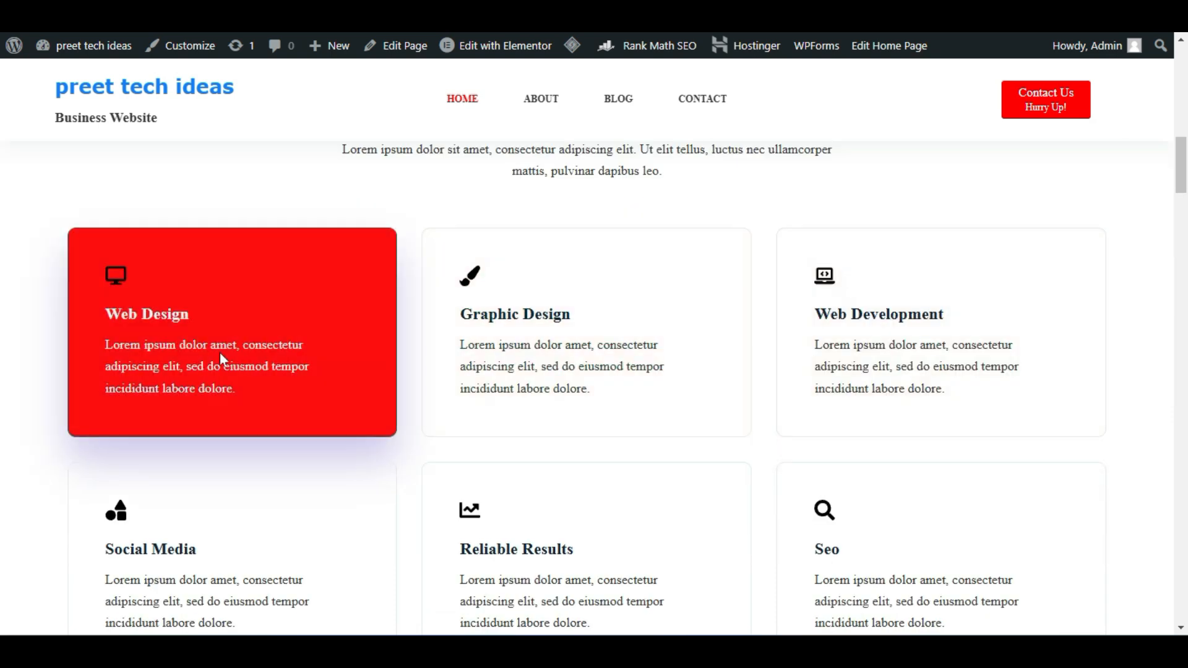
scroll(782, 389, "up", 10)
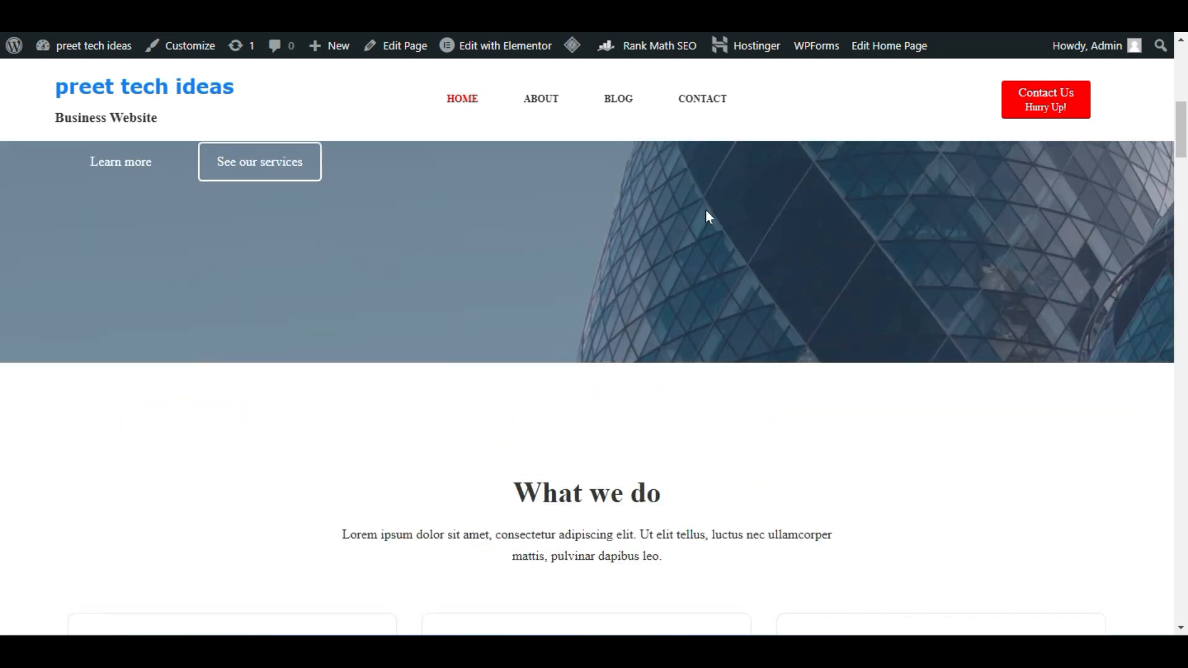
scroll(517, 356, "up", 3)
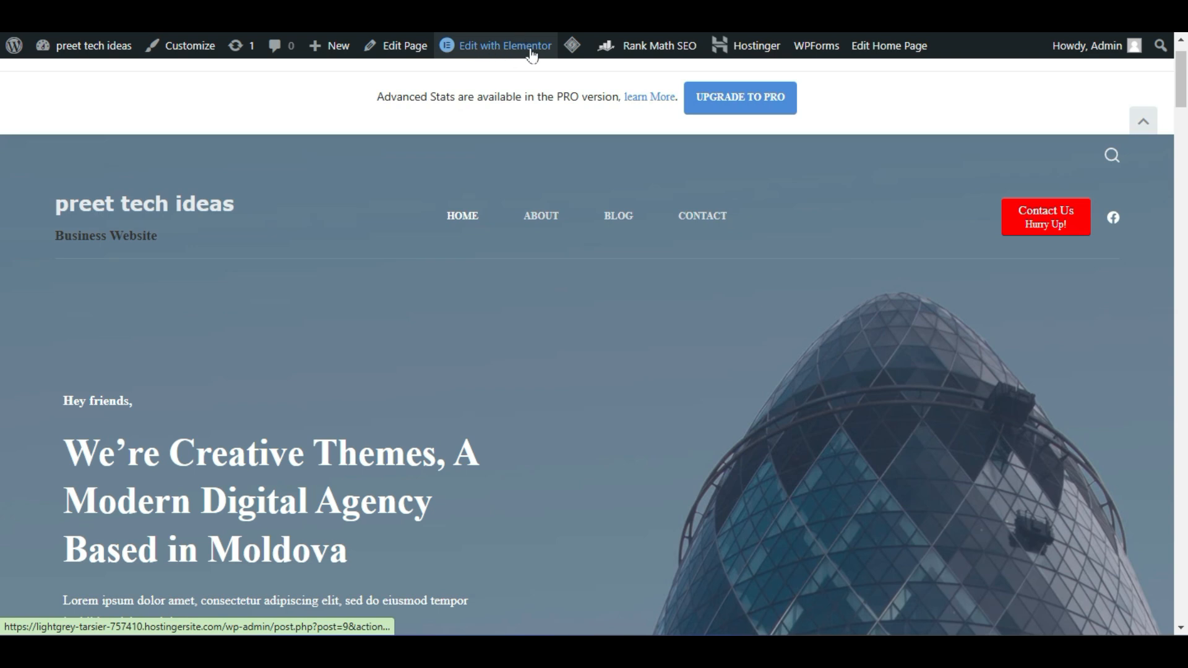
mouse_move(499, 54)
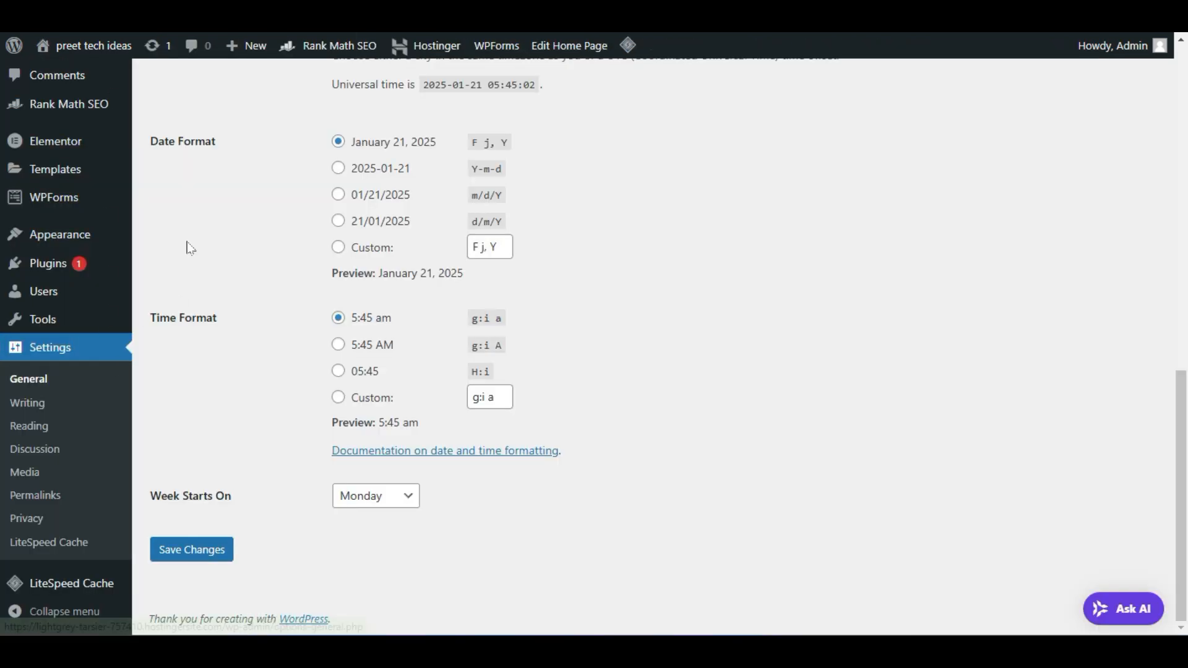
Open Elementor's General settings from the Dashboard and scroll through them
scroll(160, 403, "up", 4)
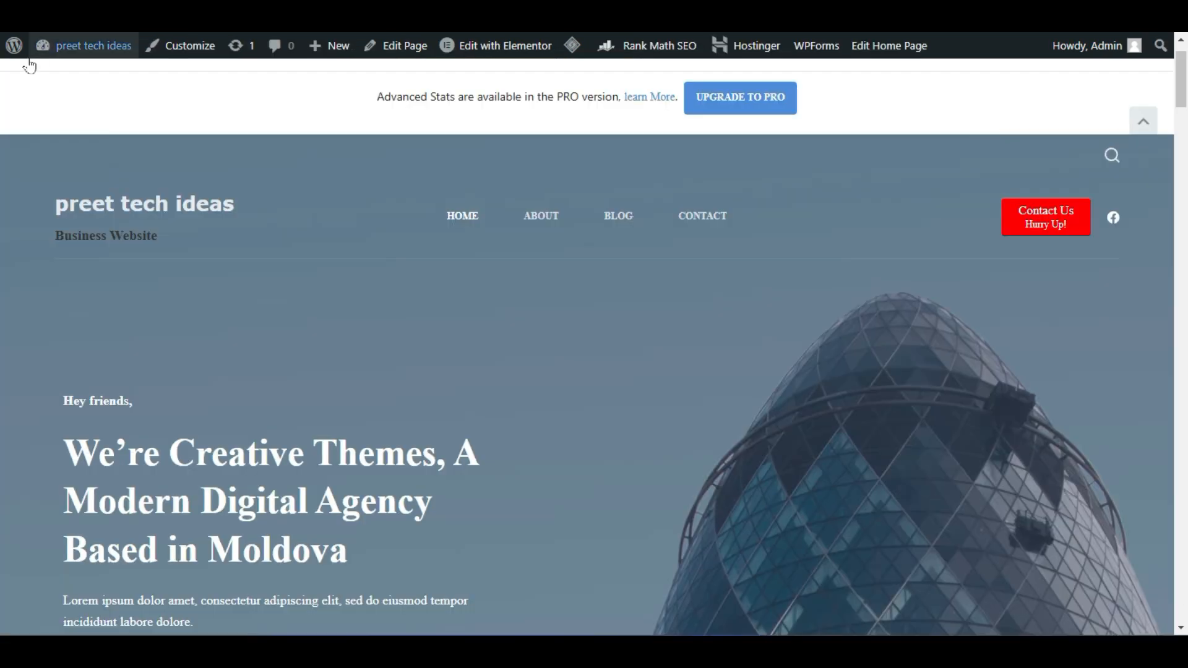
mouse_move(13, 45)
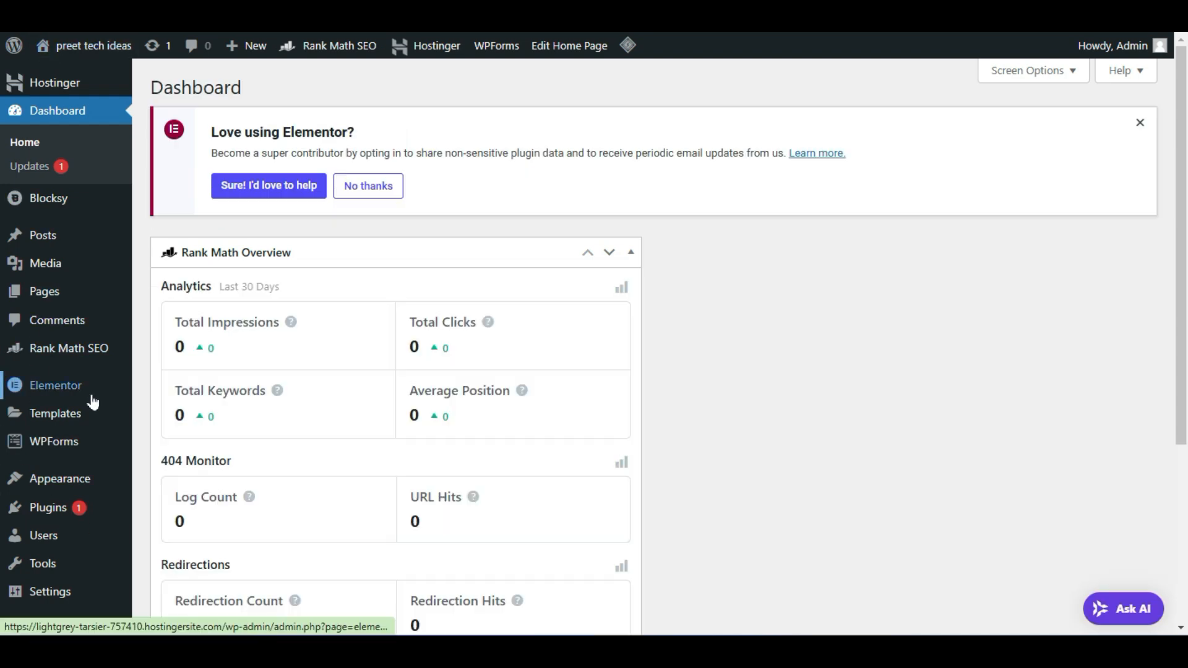
mouse_move(85, 397)
left_click(174, 333)
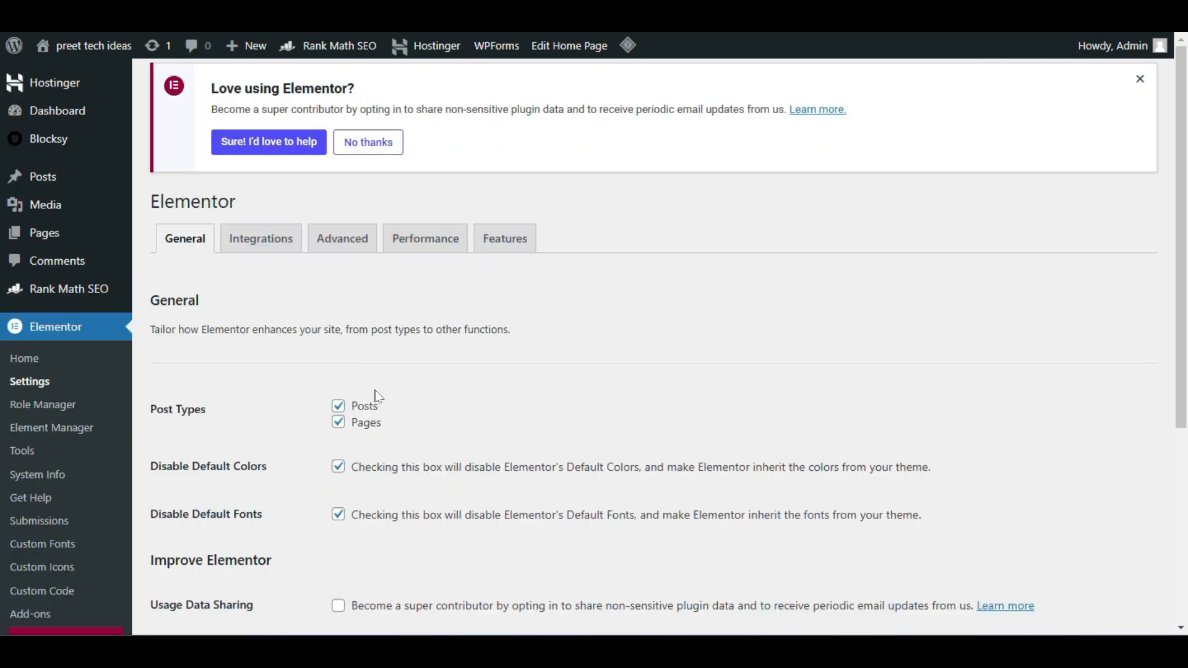
scroll(376, 395, "down", 2)
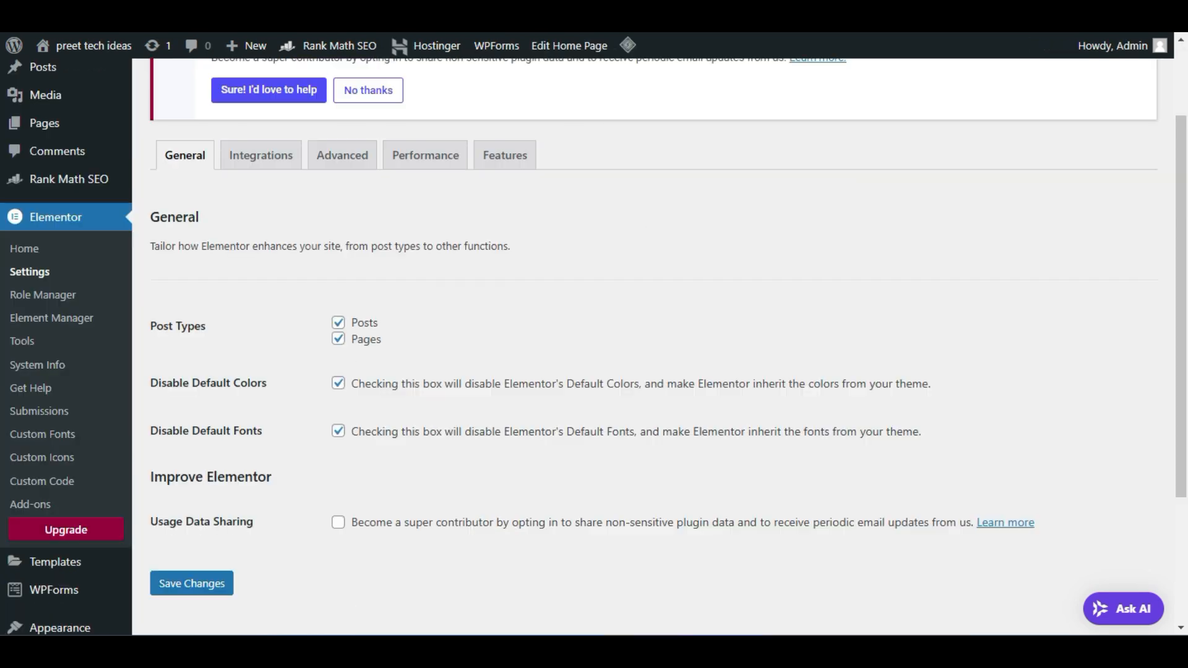
Open the All Pages list and scroll through the site's pages
mouse_move(72, 127)
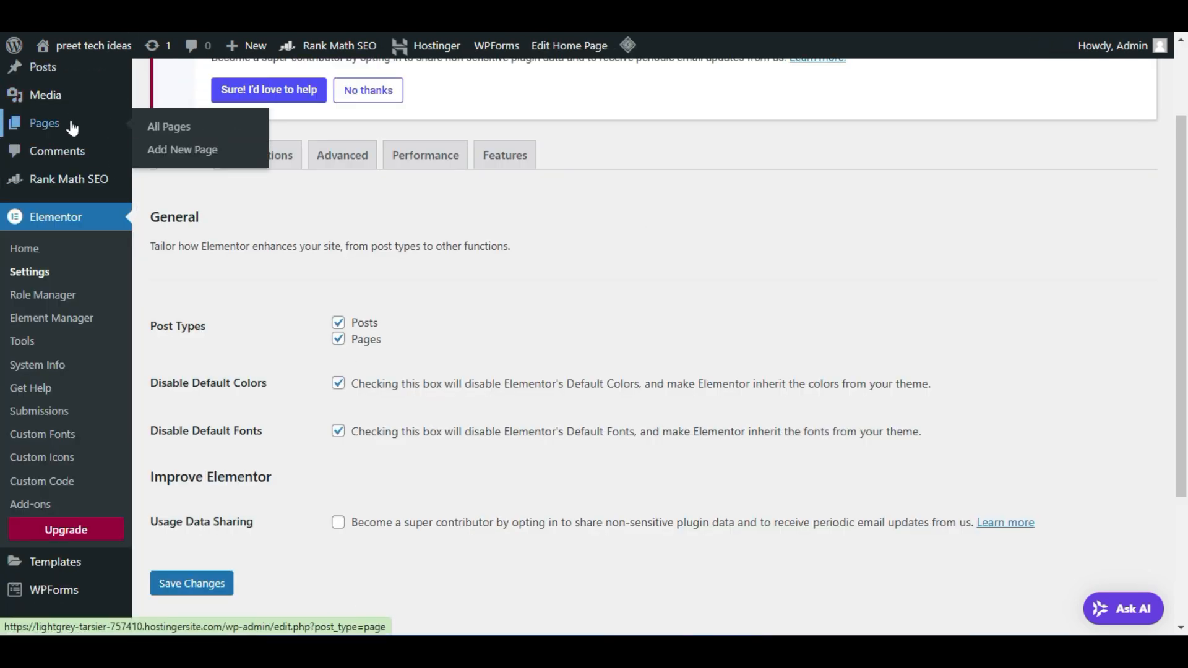
left_click(189, 132)
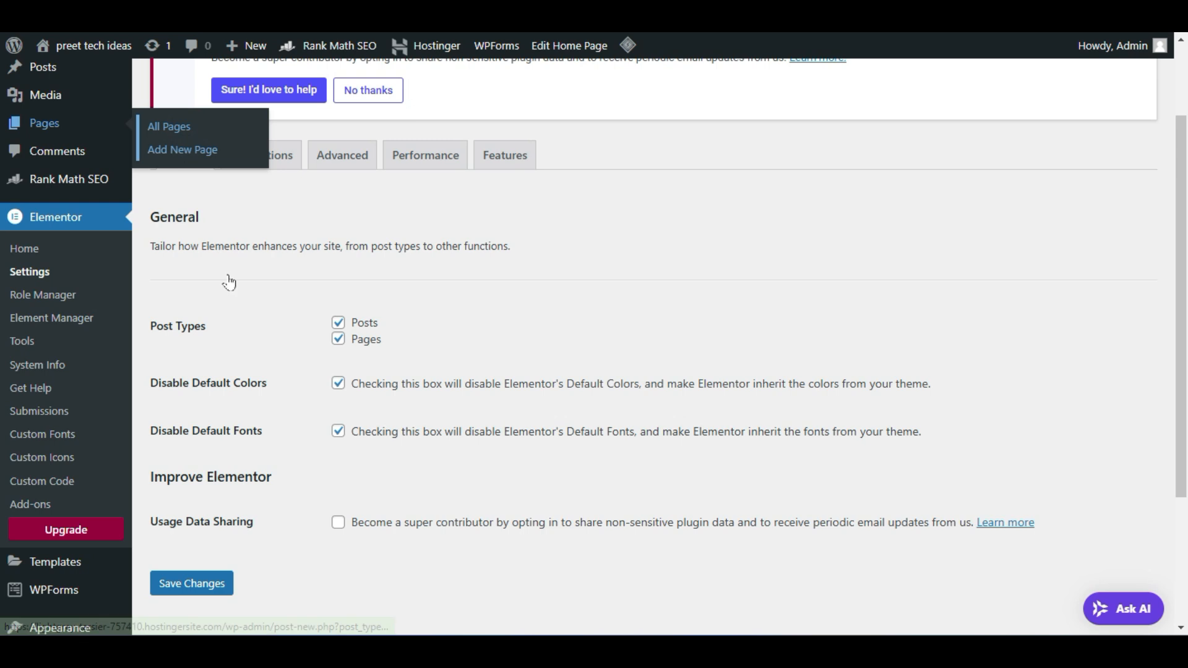
scroll(350, 284, "down", 6)
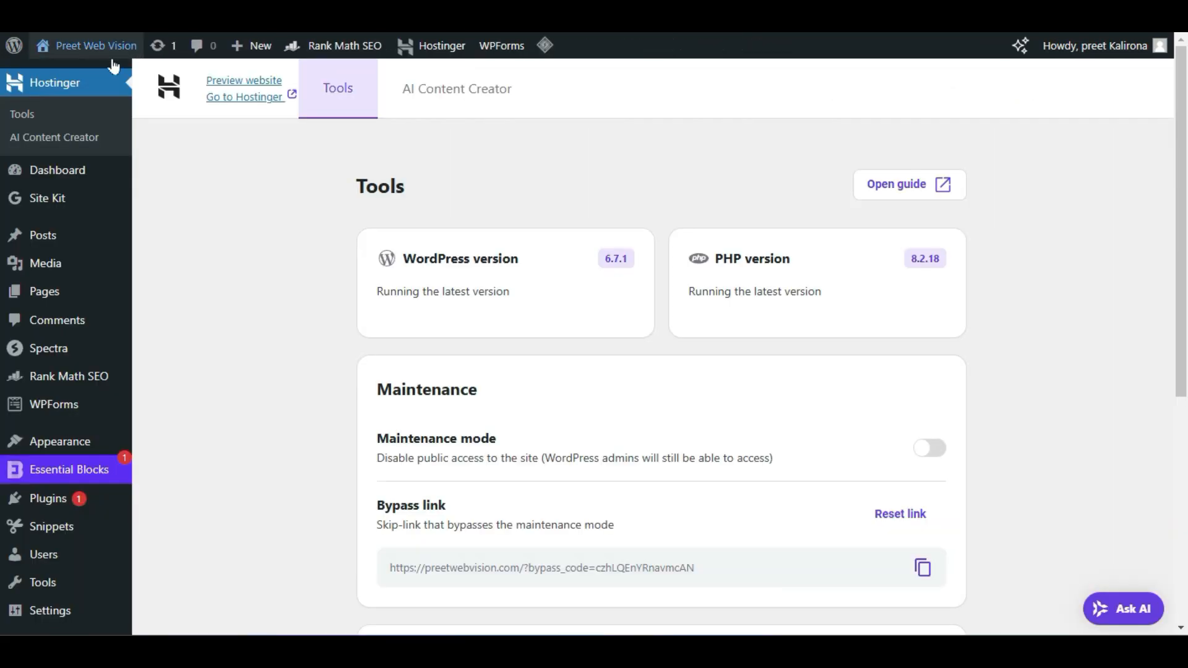
Open the homepage in Elementor and choose Recreate Kit when it reports no default kit
mouse_move(102, 46)
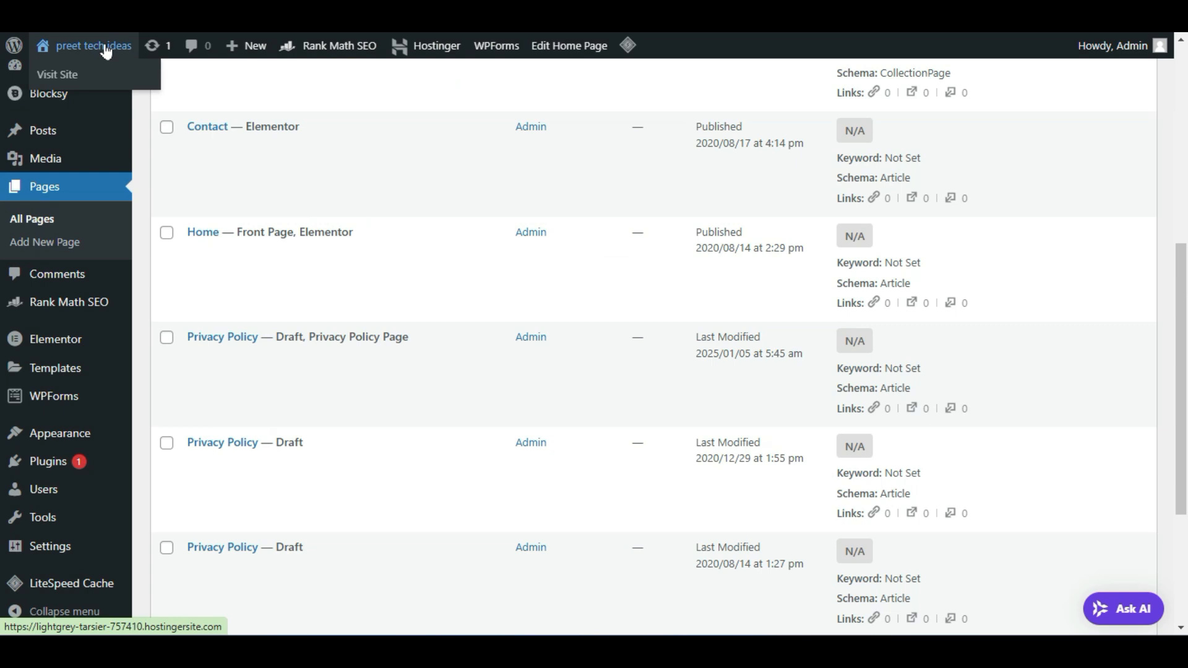
right_click(116, 77)
left_click(154, 91)
left_click(138, 71)
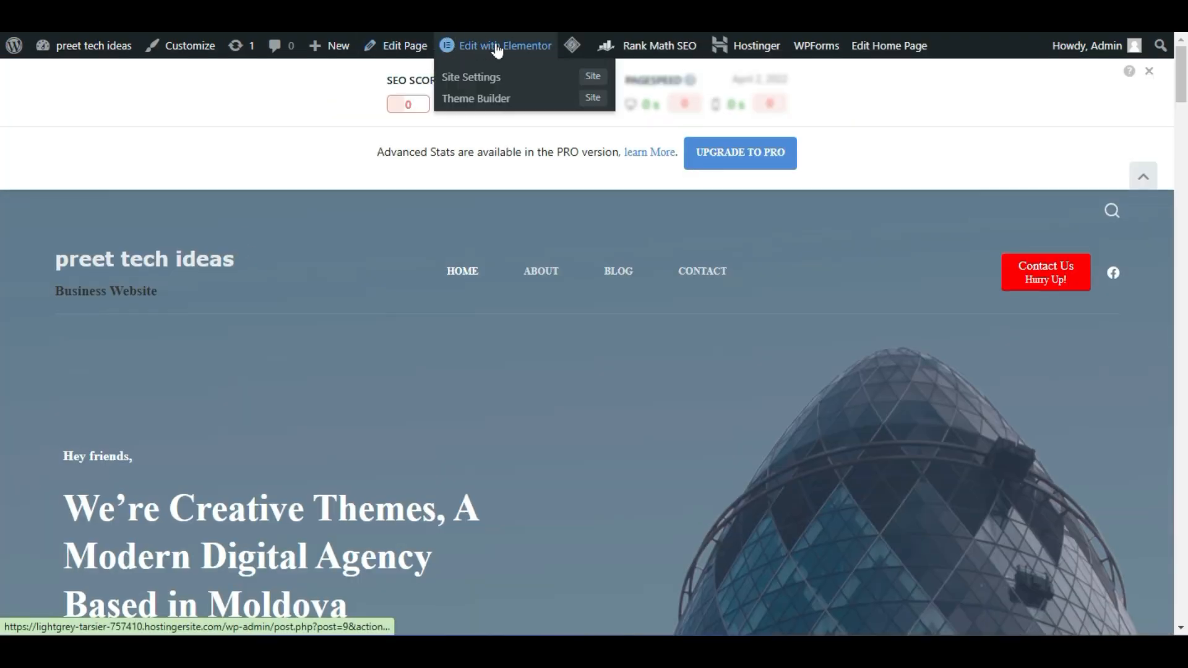
left_click(500, 49)
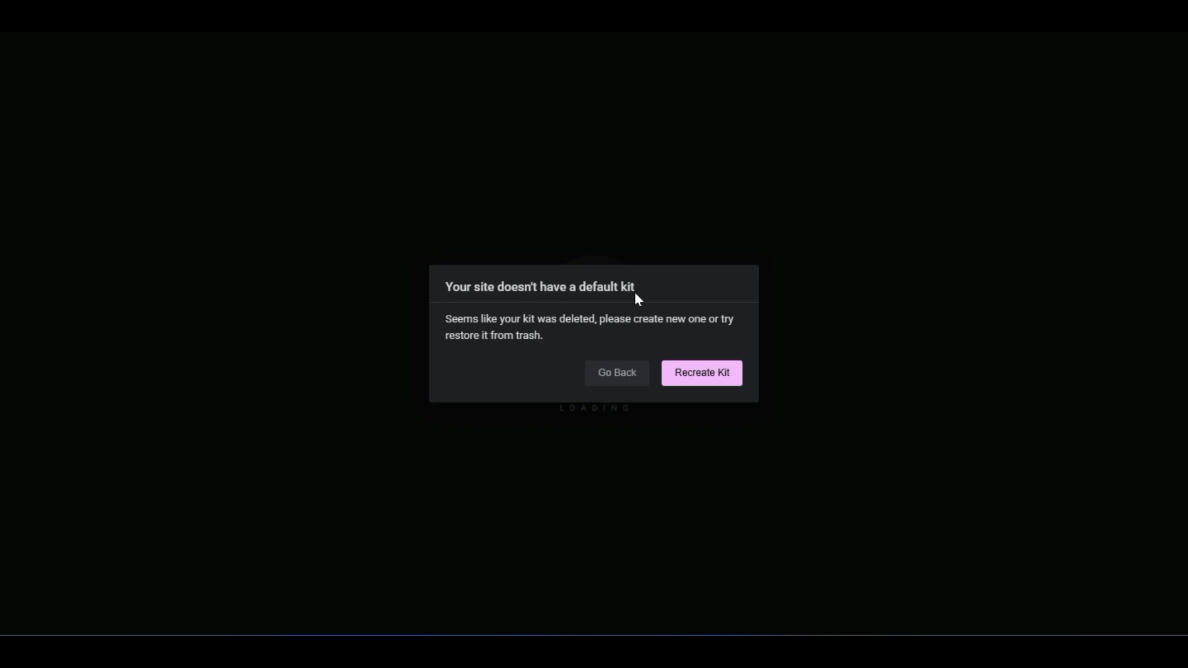
left_click(733, 372)
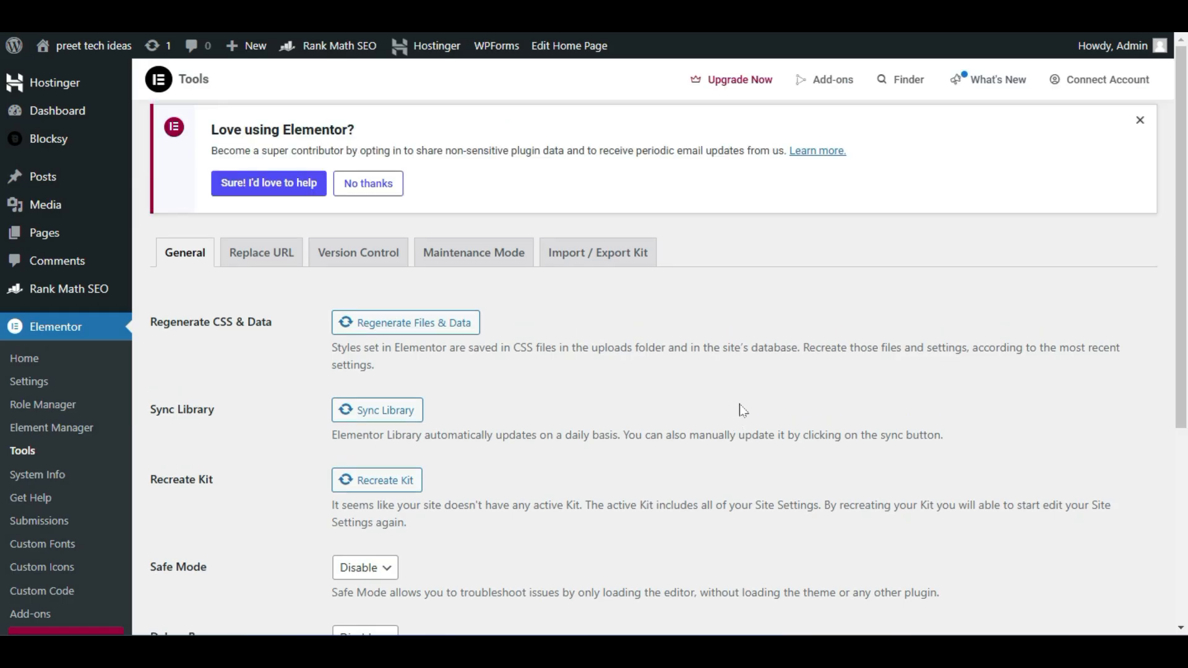
Recreate the default Elementor kit, save the Tools settings, and open the live site in a new tab
scroll(727, 381, "down", 2)
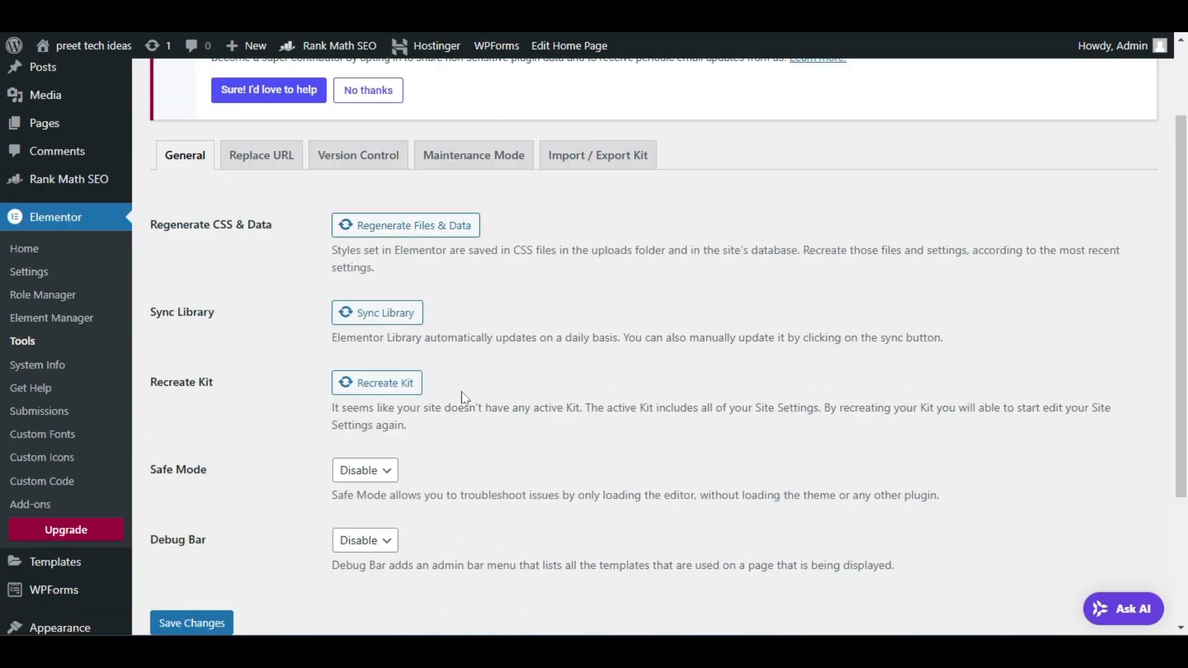
left_click(360, 383)
scroll(282, 423, "down", 1)
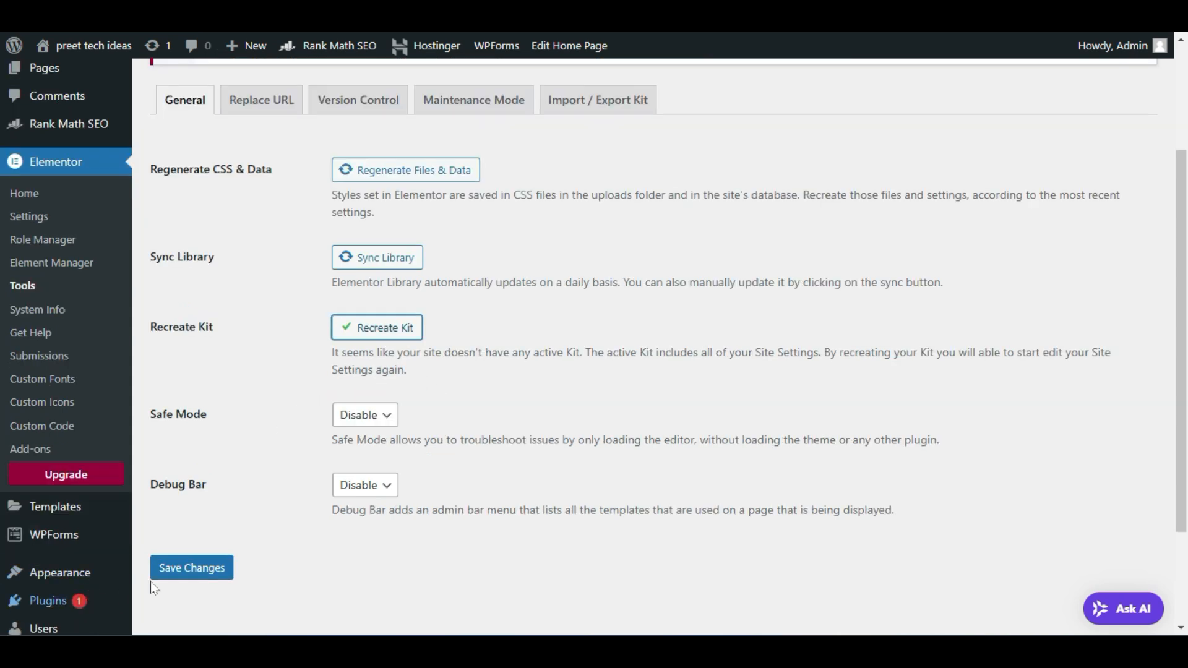
left_click(186, 567)
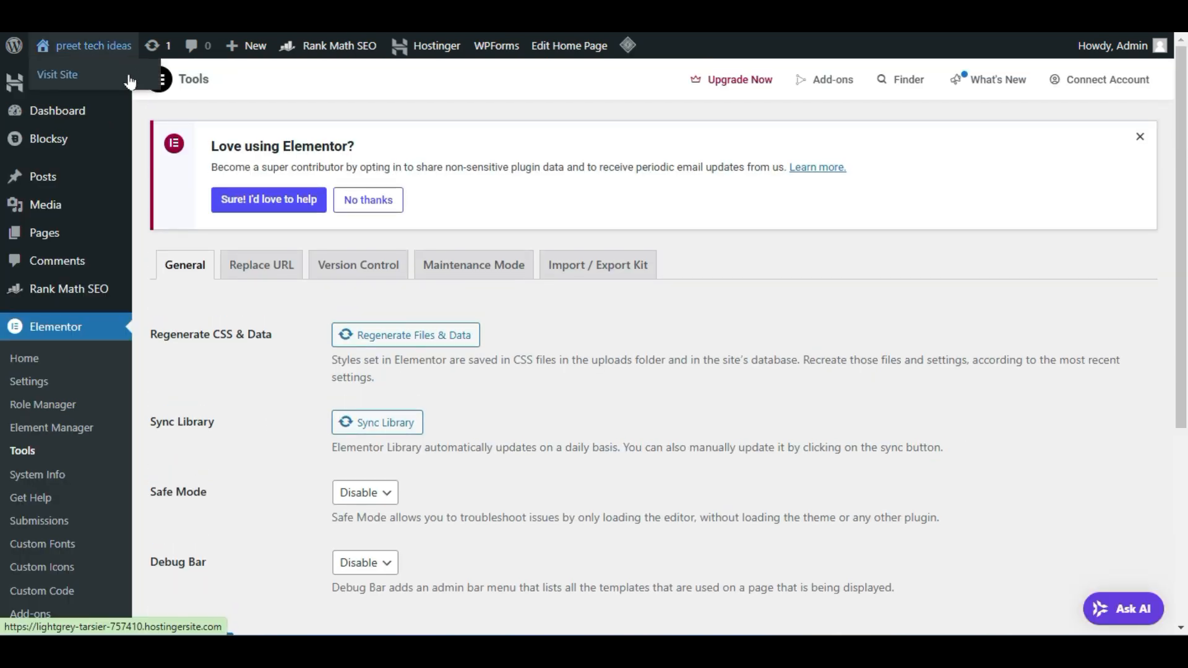
right_click(130, 79)
left_click(150, 93)
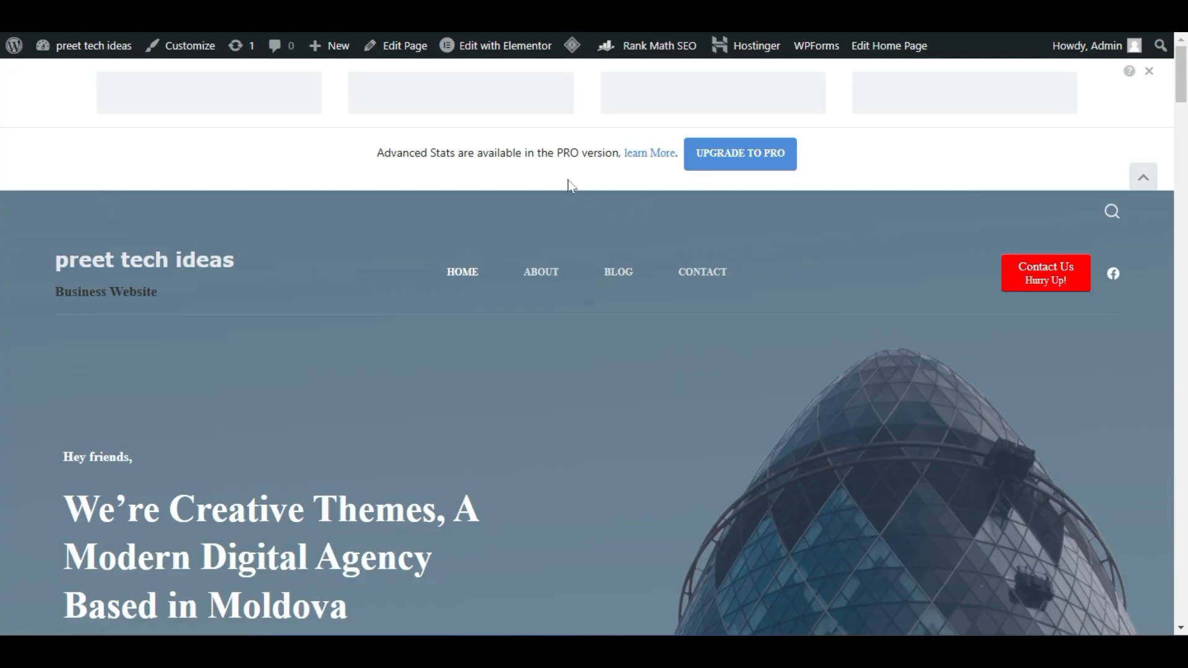
Open the Home page in Elementor and scroll through the hero and What we do service cards
left_click(503, 46)
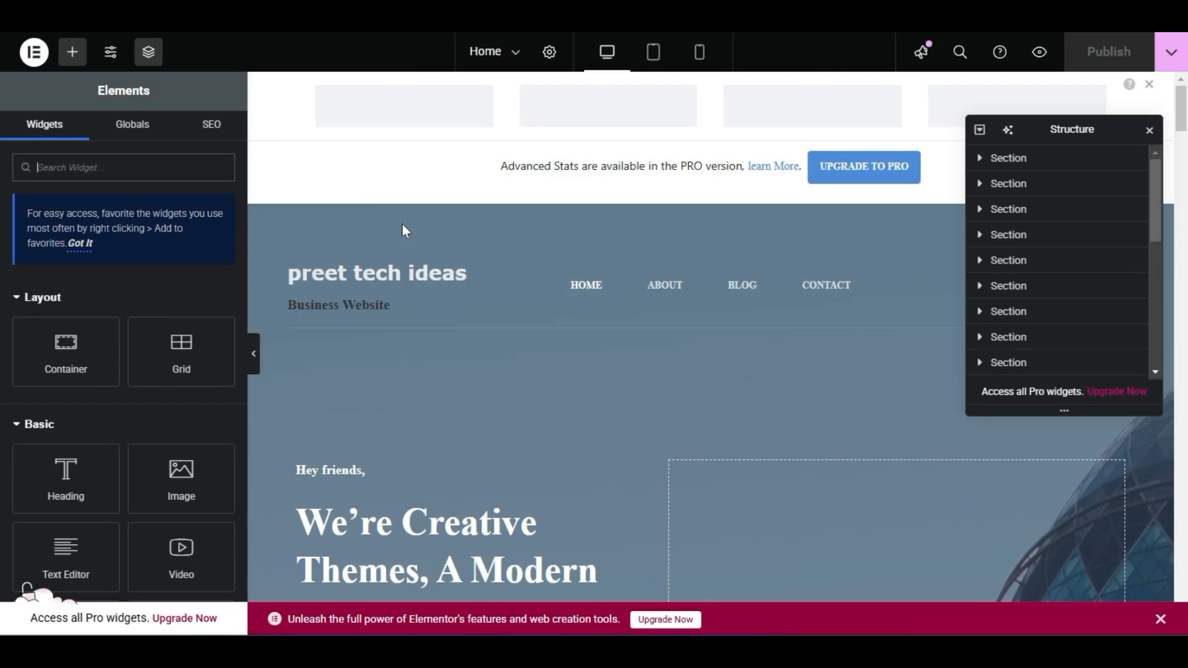
scroll(402, 225, "down", 4)
scroll(523, 371, "down", 3)
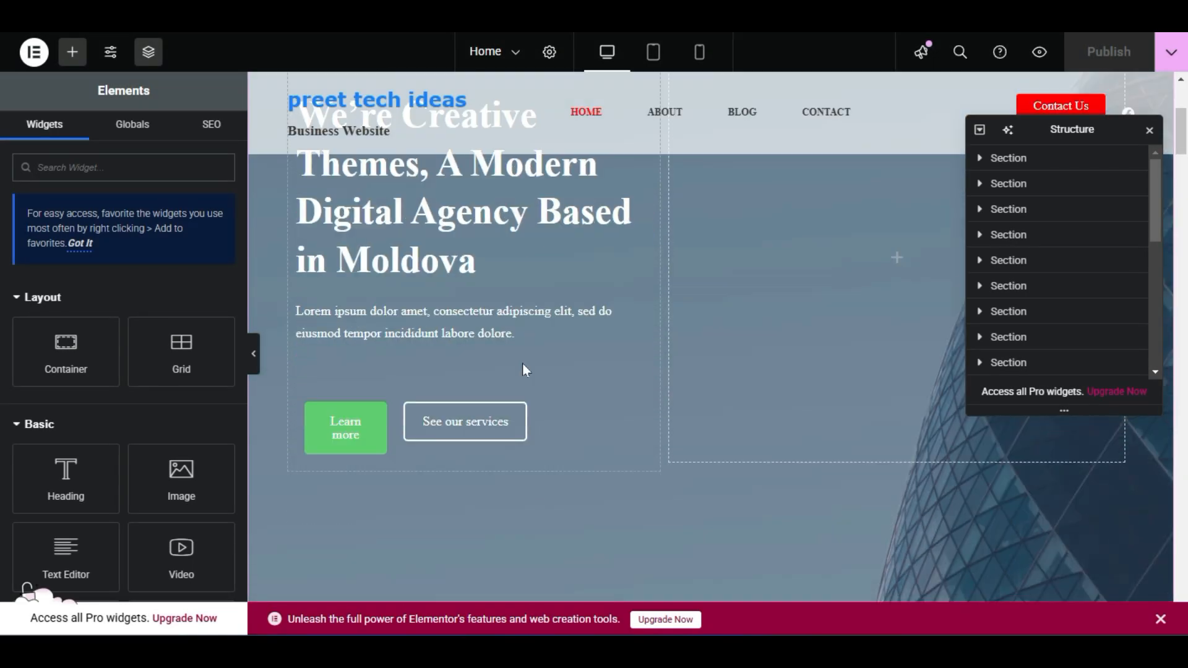
scroll(523, 373, "up", 3)
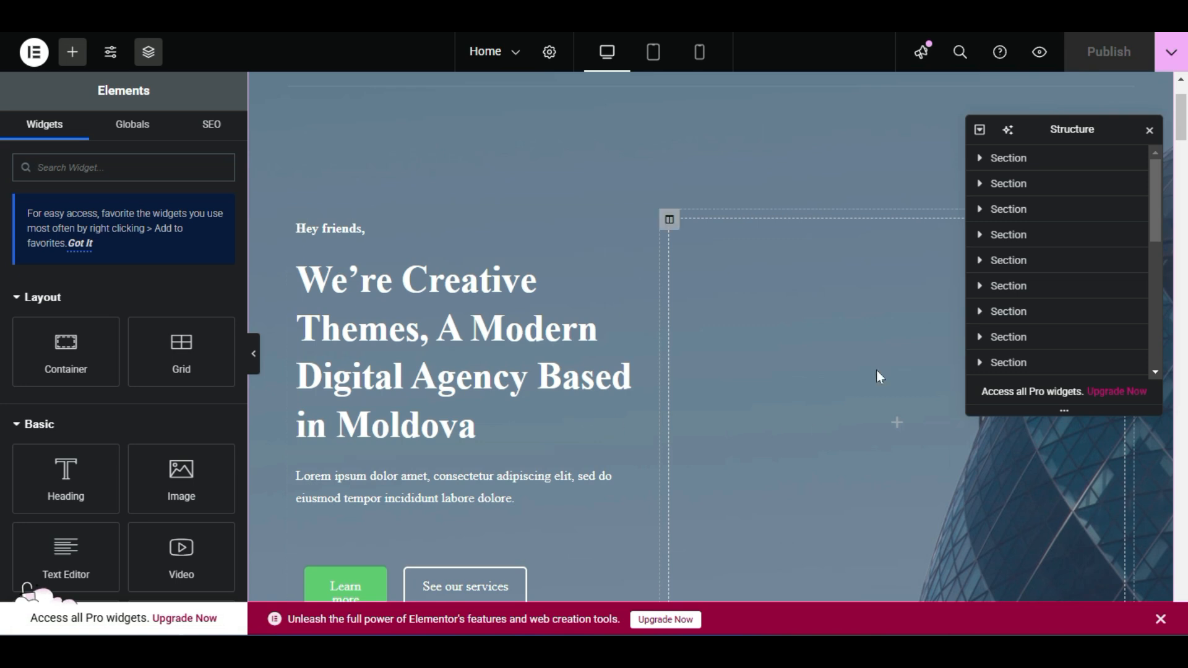
scroll(538, 330, "down", 11)
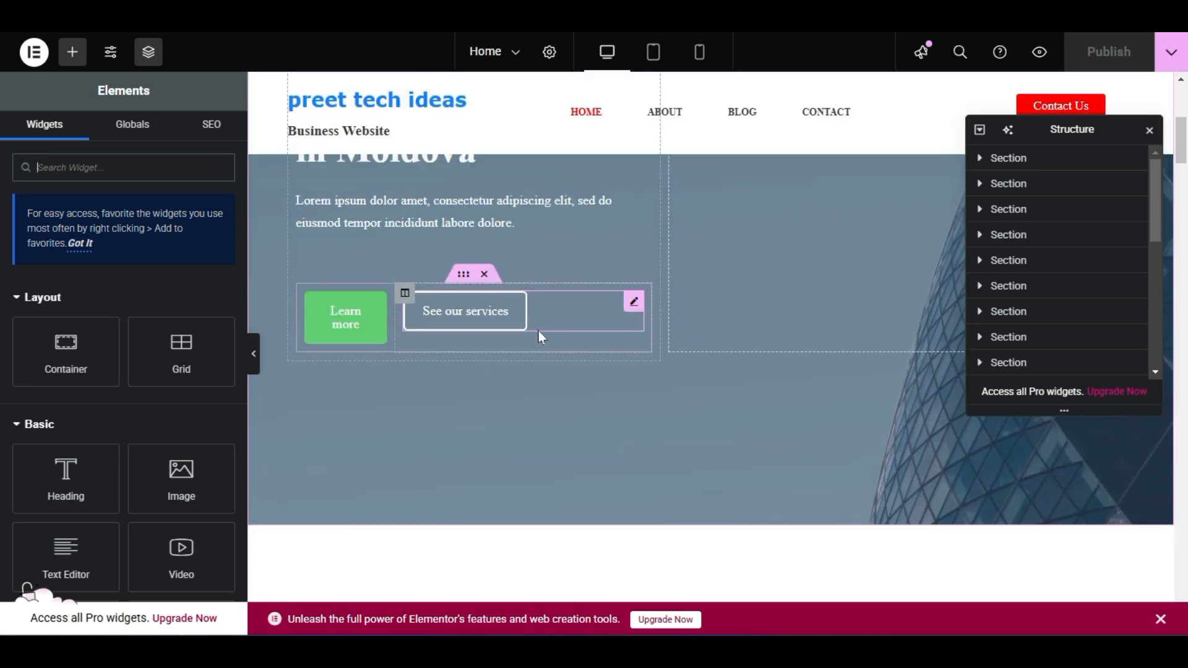
scroll(581, 403, "up", 5)
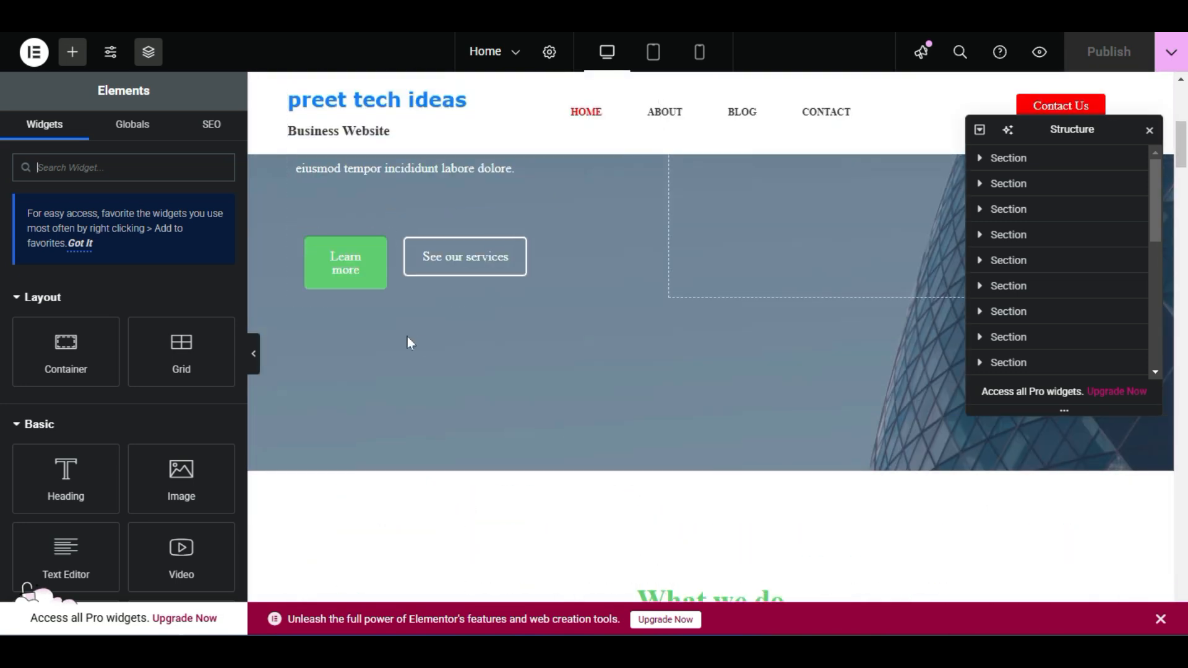
scroll(420, 340, "up", 3)
scroll(522, 280, "up", 3)
scroll(522, 285, "down", 8)
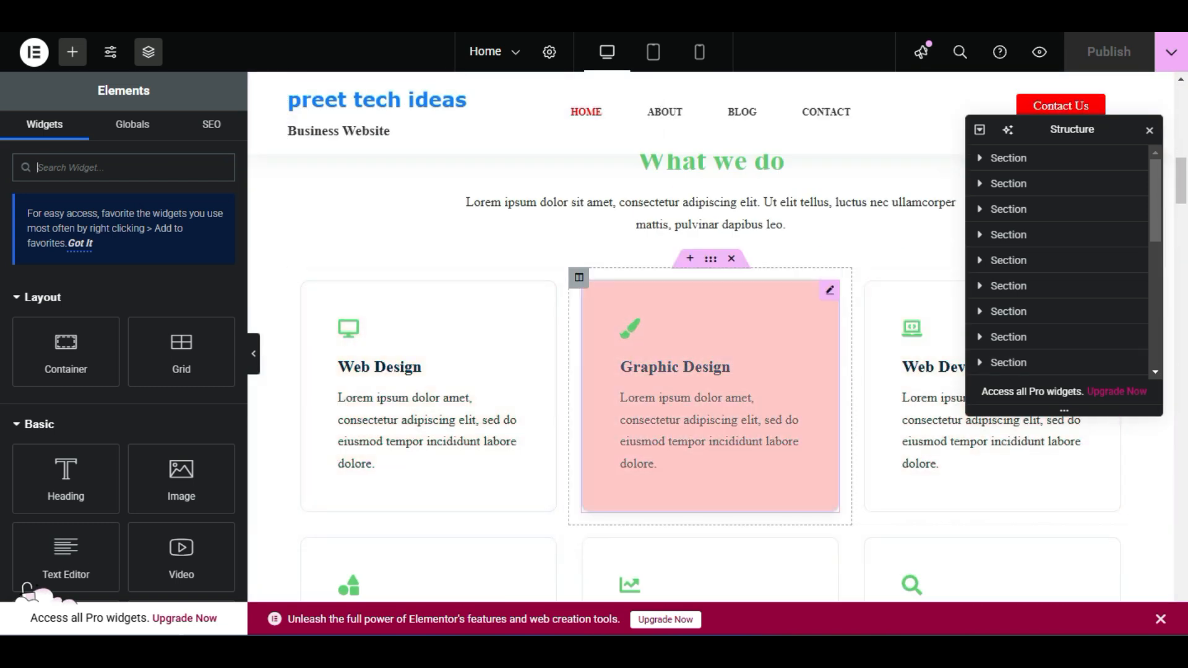
scroll(530, 384, "up", 3)
scroll(531, 384, "up", 6)
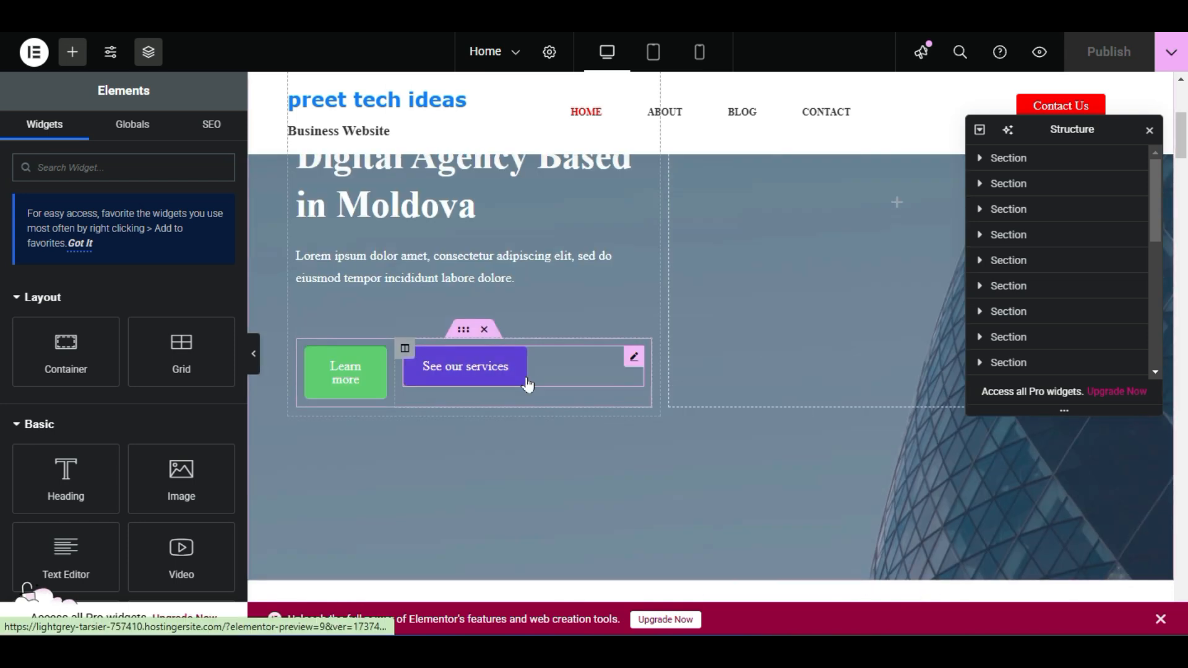
scroll(528, 118, "up", 4)
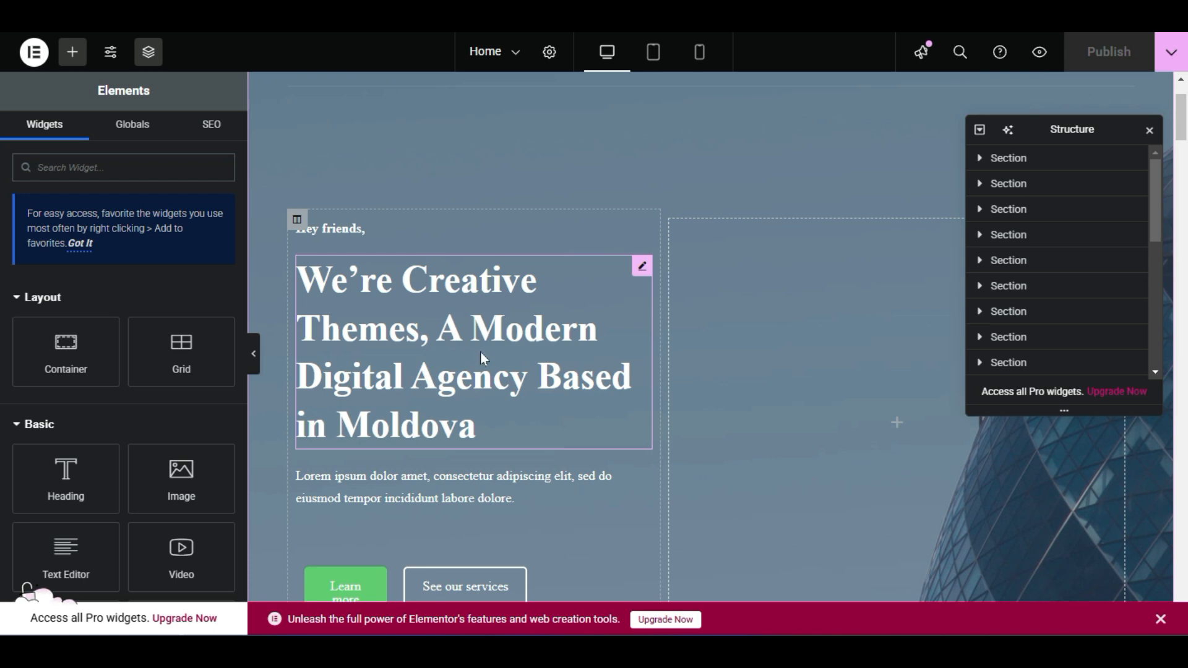
Open the hero heading's Edit Heading settings and select its full title text
right_click(456, 248)
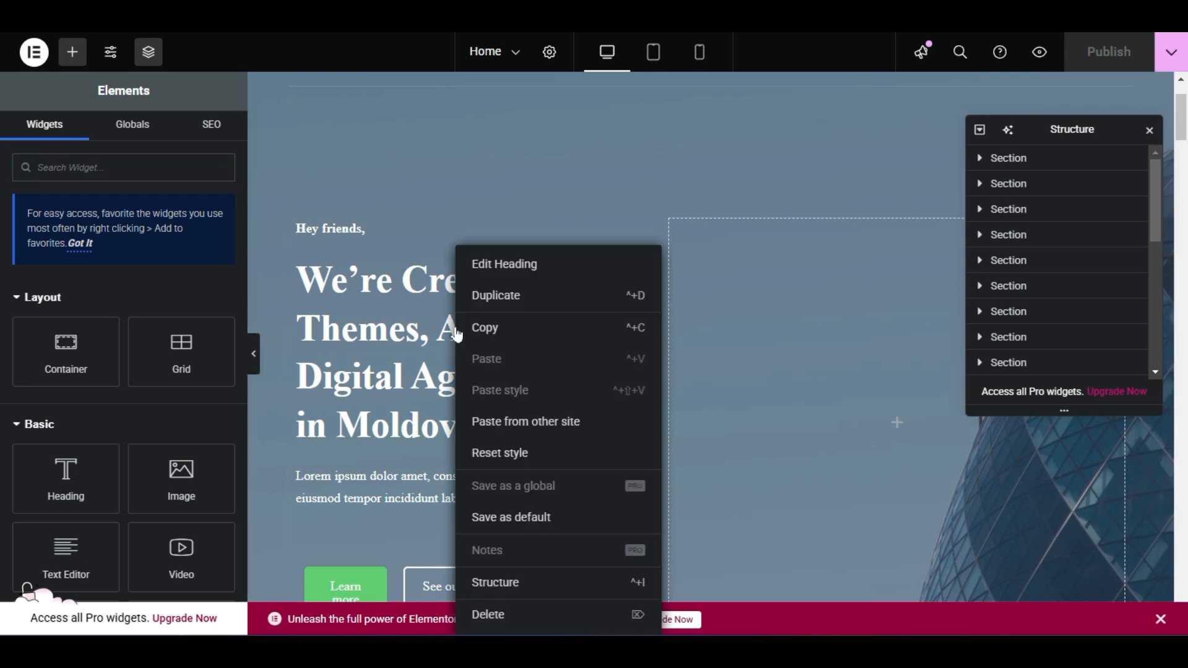
left_click(507, 261)
triple_click(154, 270)
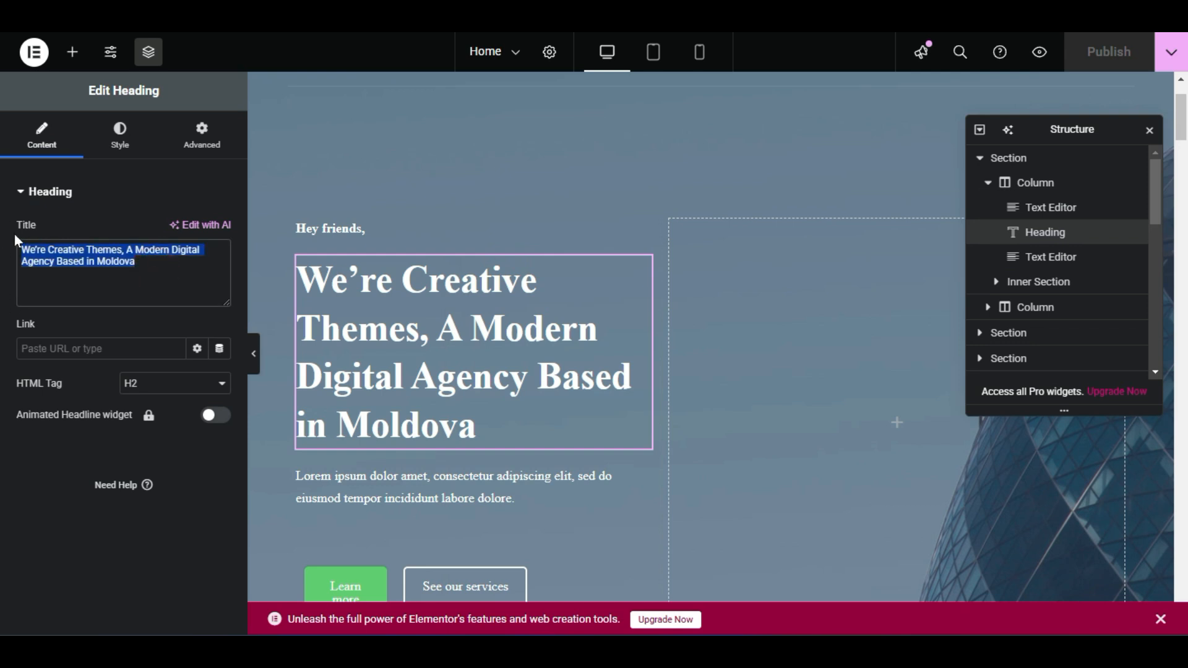
left_click(164, 262)
left_click_drag(149, 254, 2, 233)
left_click(133, 263)
left_click_drag(134, 263, 15, 230)
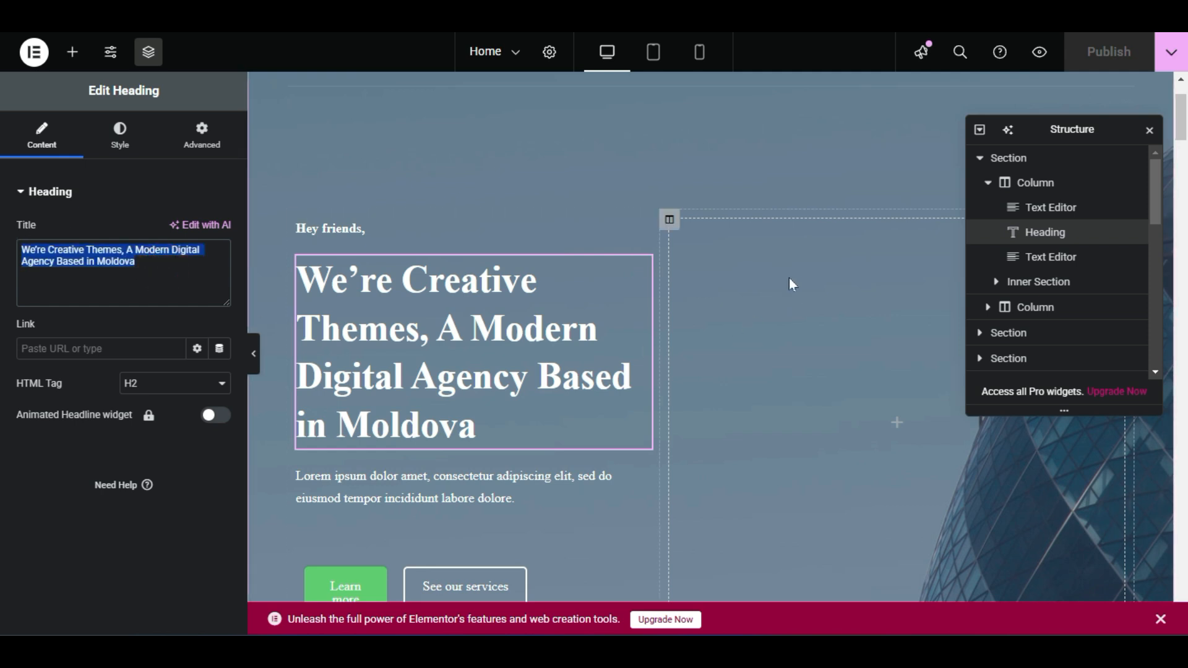
Close the page Structure navigator and bring up the hero section's options
left_click(1149, 132)
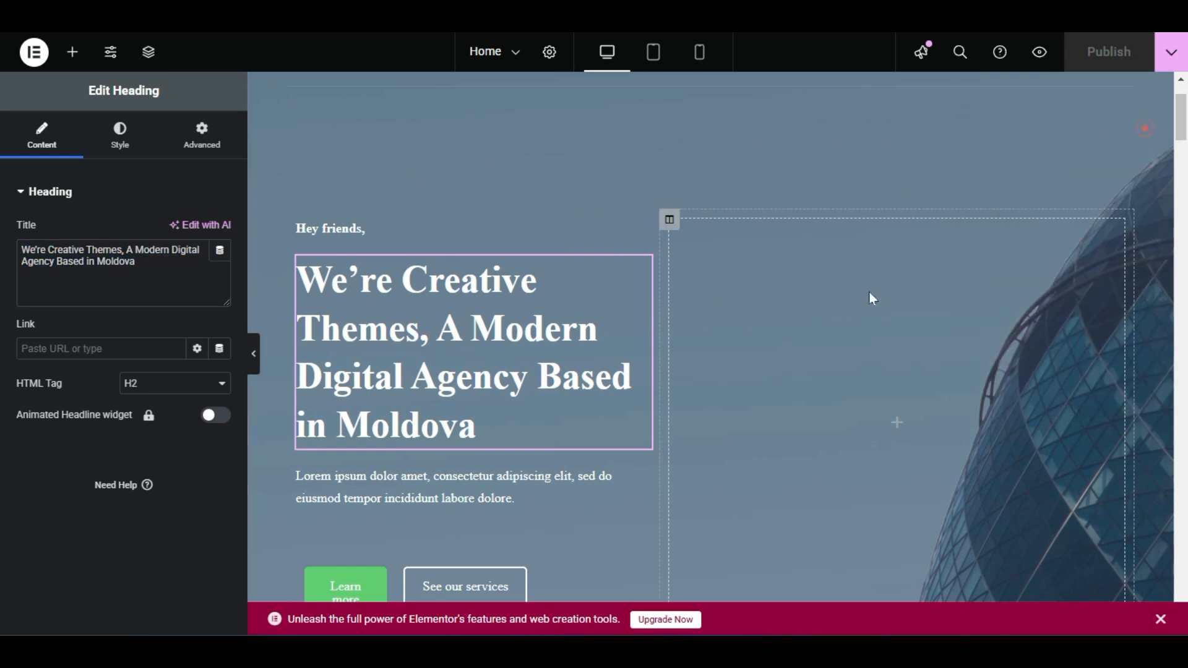
scroll(846, 321, "down", 3)
scroll(888, 266, "up", 5)
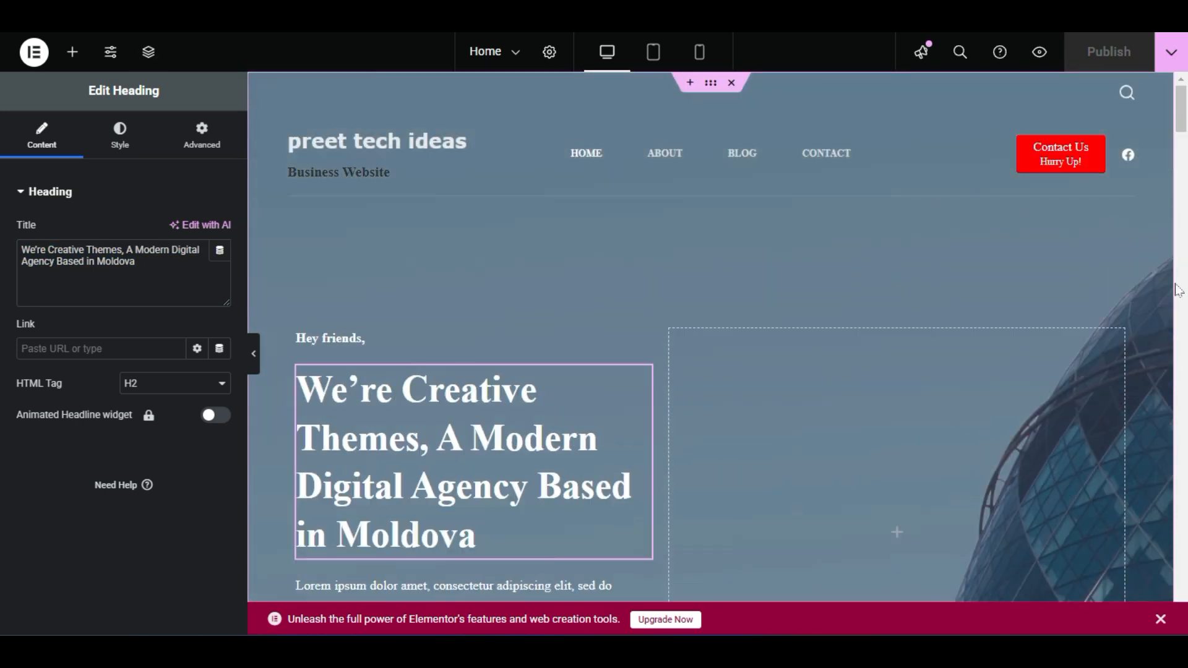
scroll(1146, 327, "down", 8)
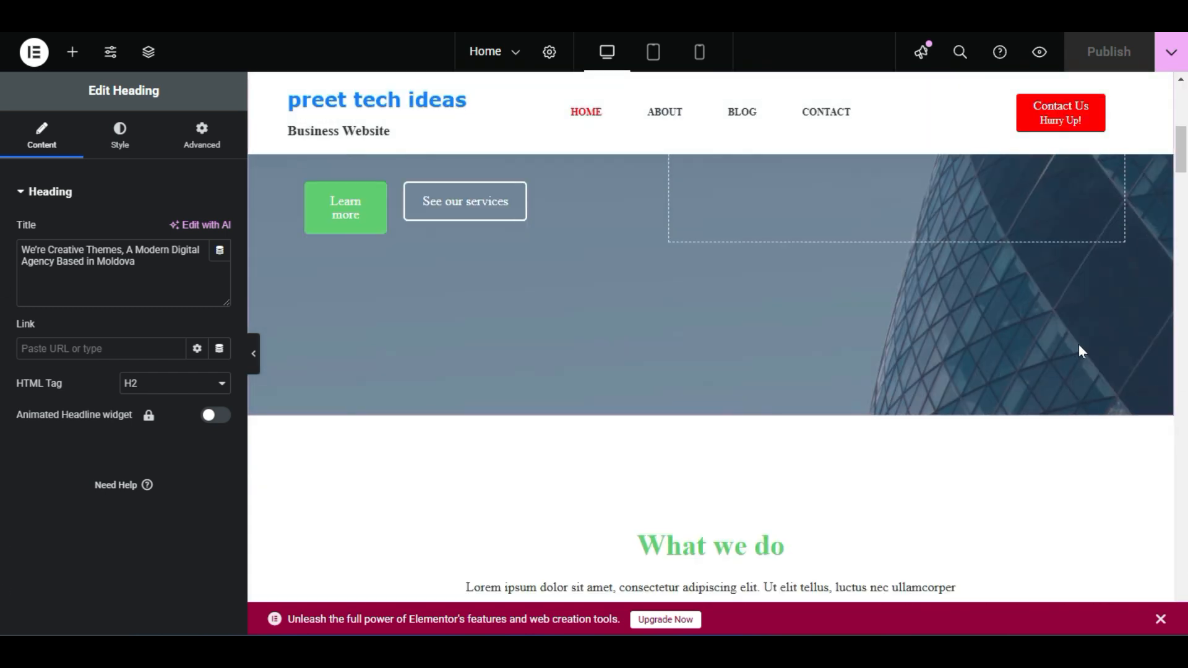
right_click(642, 327)
Open the hero section's Style > Background settings and delete the building image
left_click(673, 298)
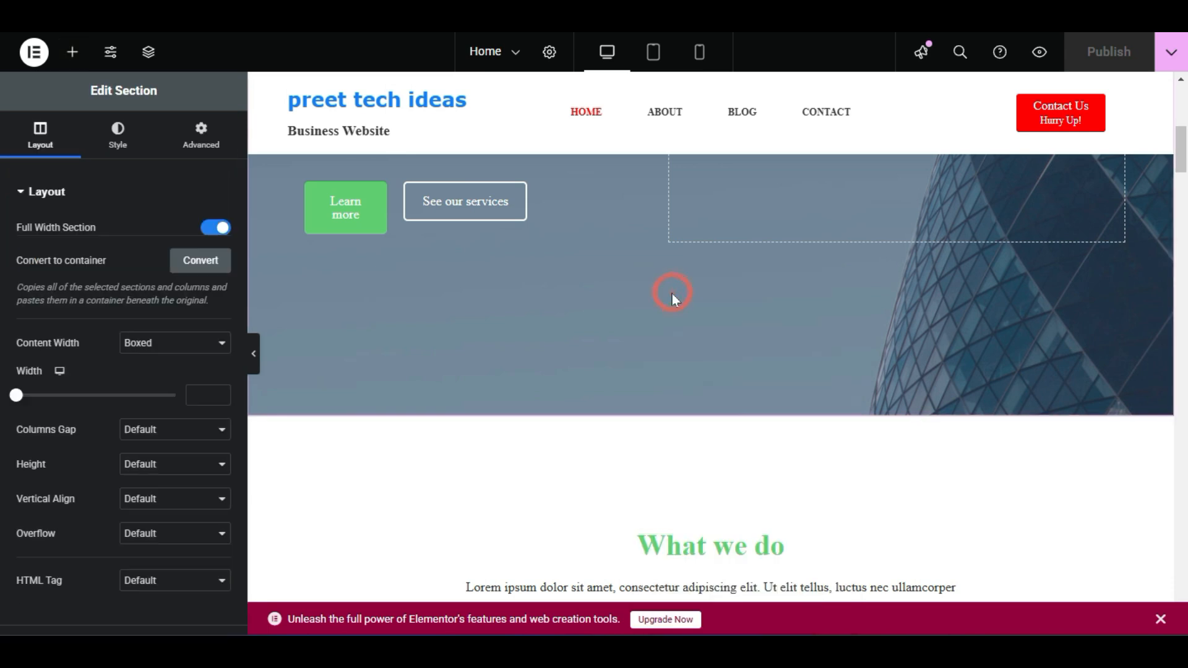
left_click(119, 137)
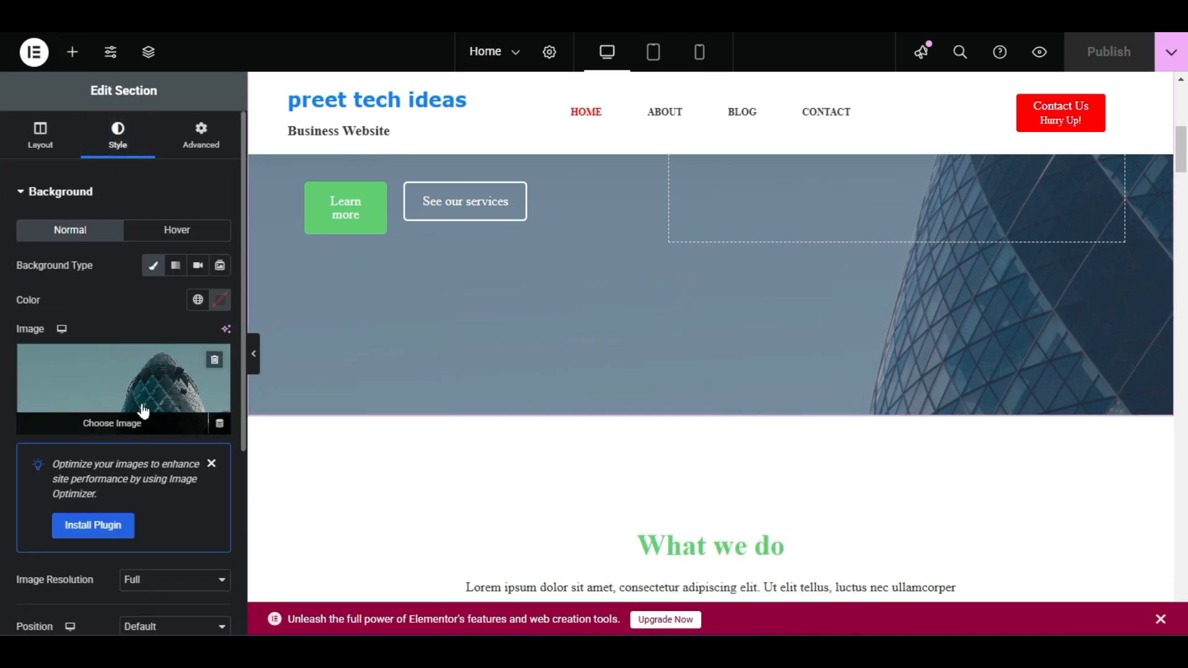
scroll(896, 353, "up", 5)
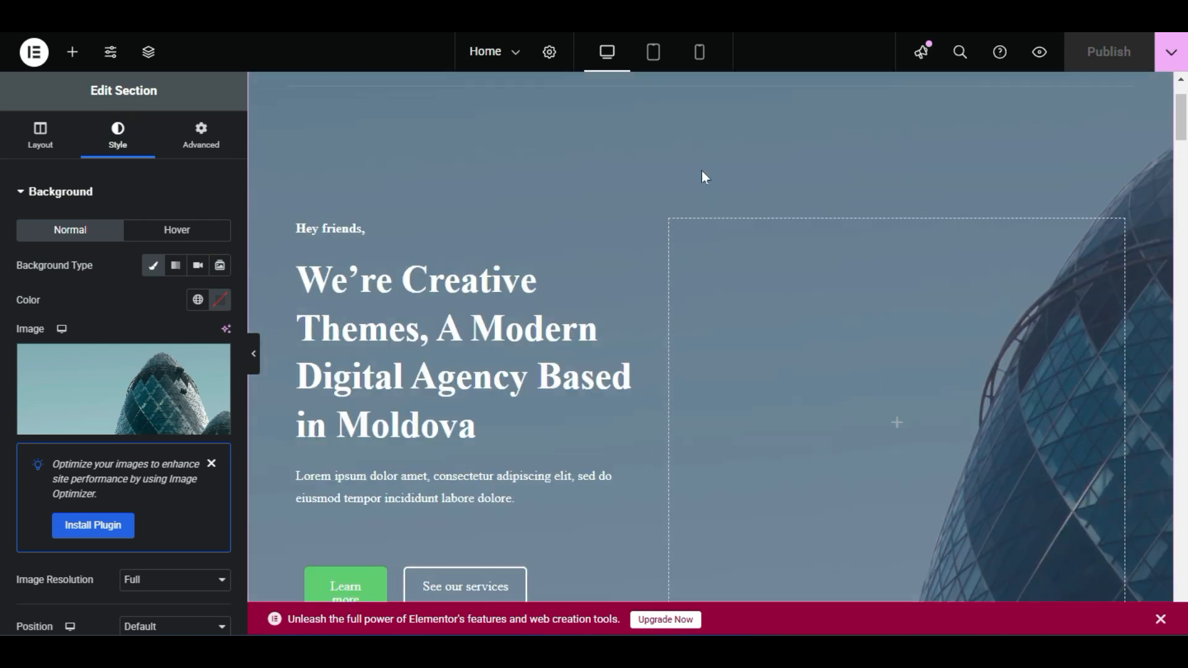
scroll(616, 308, "up", 2)
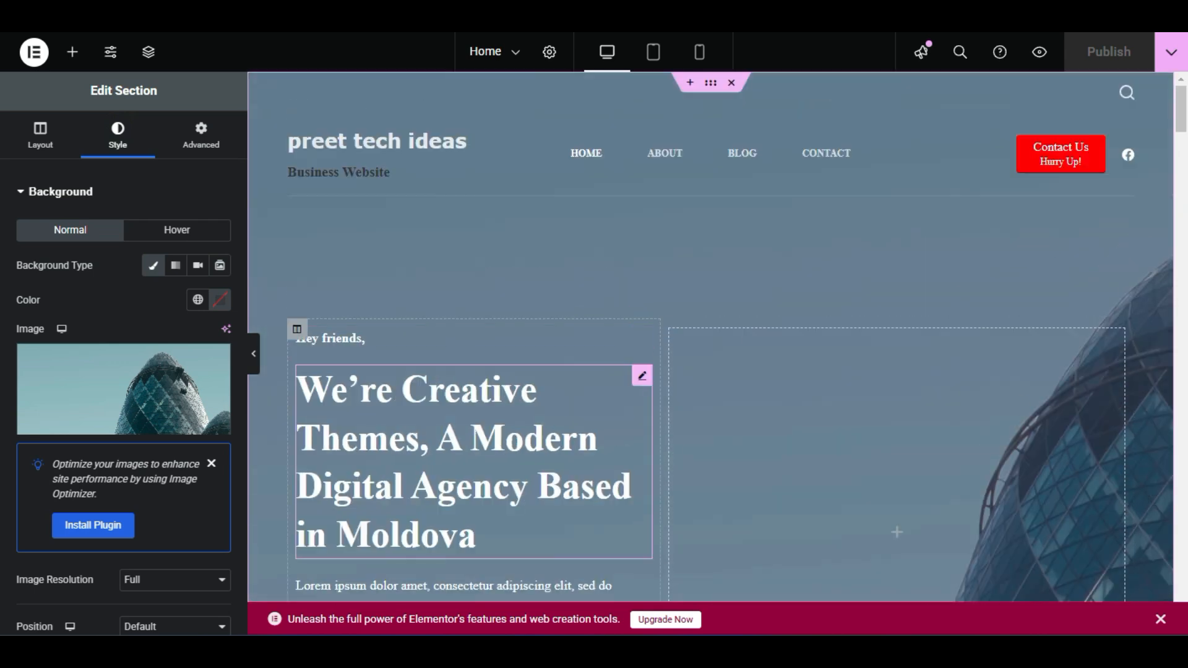
left_click(210, 357)
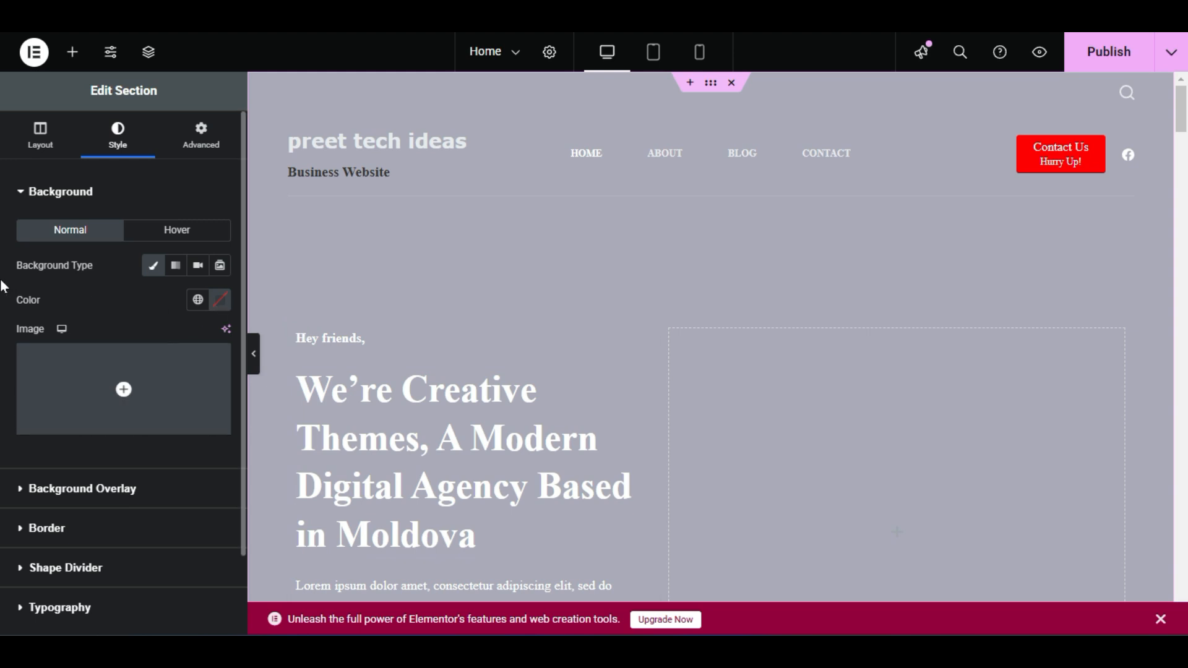
Set the hero section's background colour to solid black #000000
left_click(219, 304)
left_click_drag(313, 370, 106, 530)
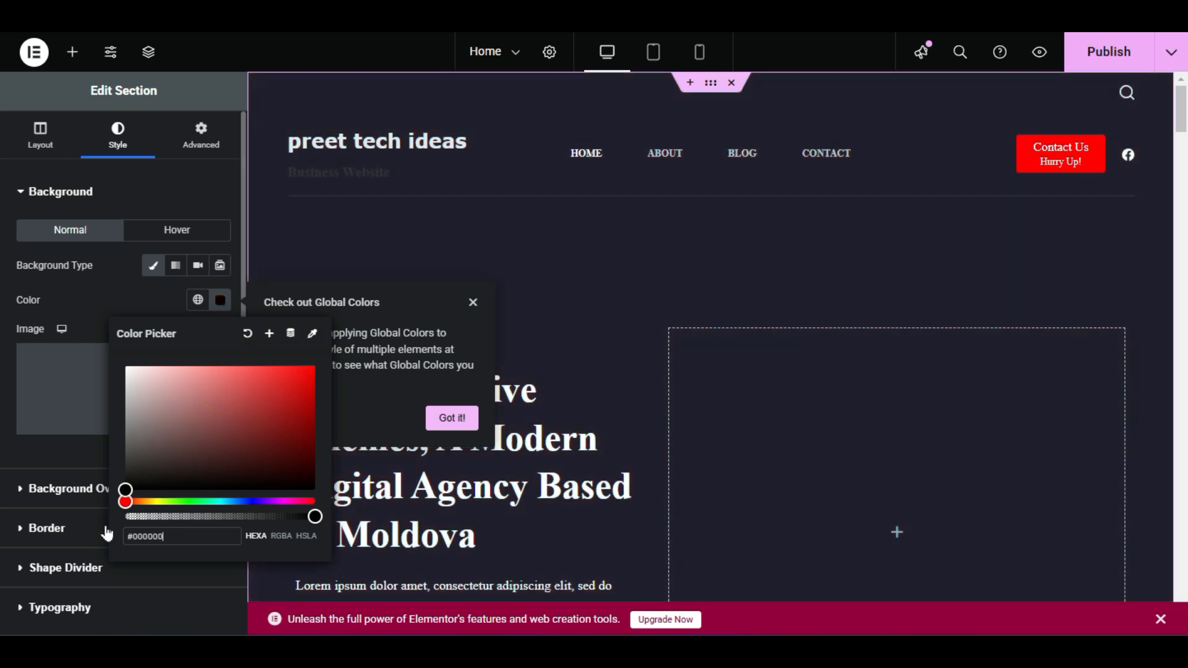
scroll(499, 309, "down", 1)
left_click(141, 286)
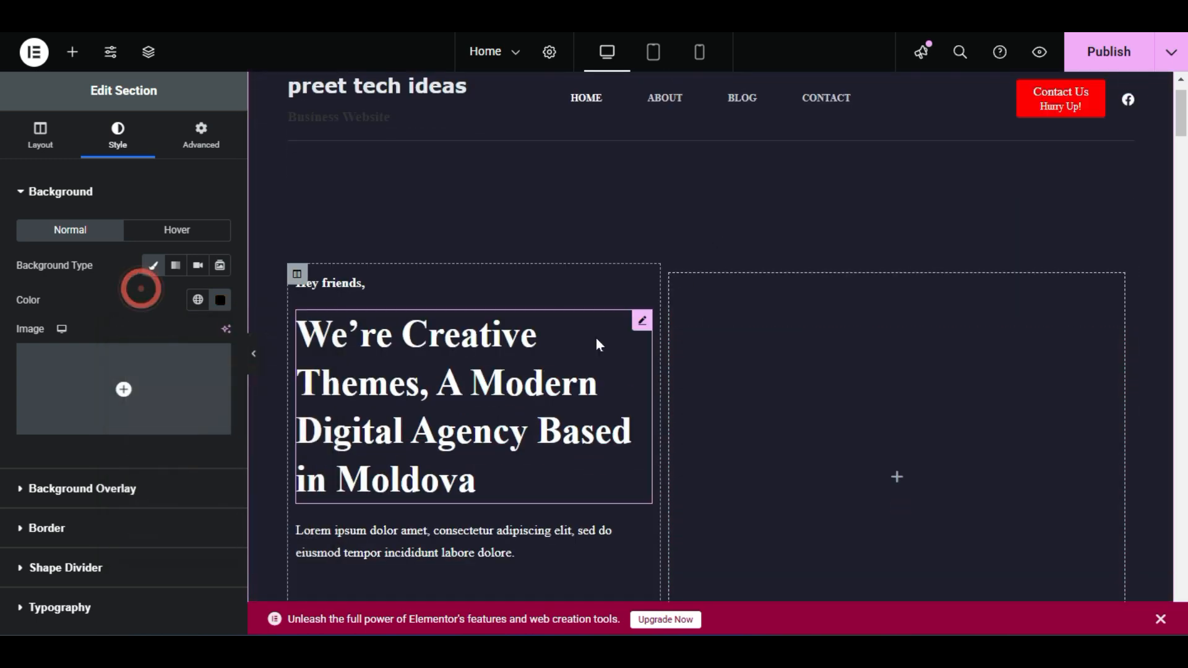
scroll(596, 338, "down", 4)
scroll(580, 373, "up", 5)
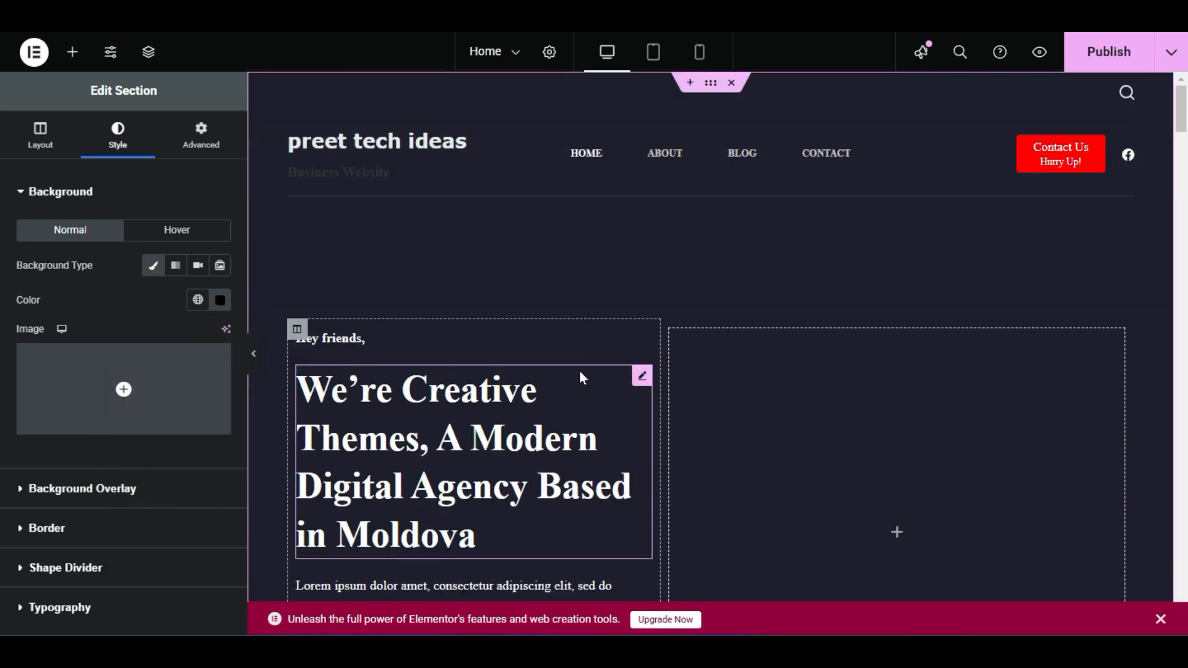
scroll(580, 372, "down", 3)
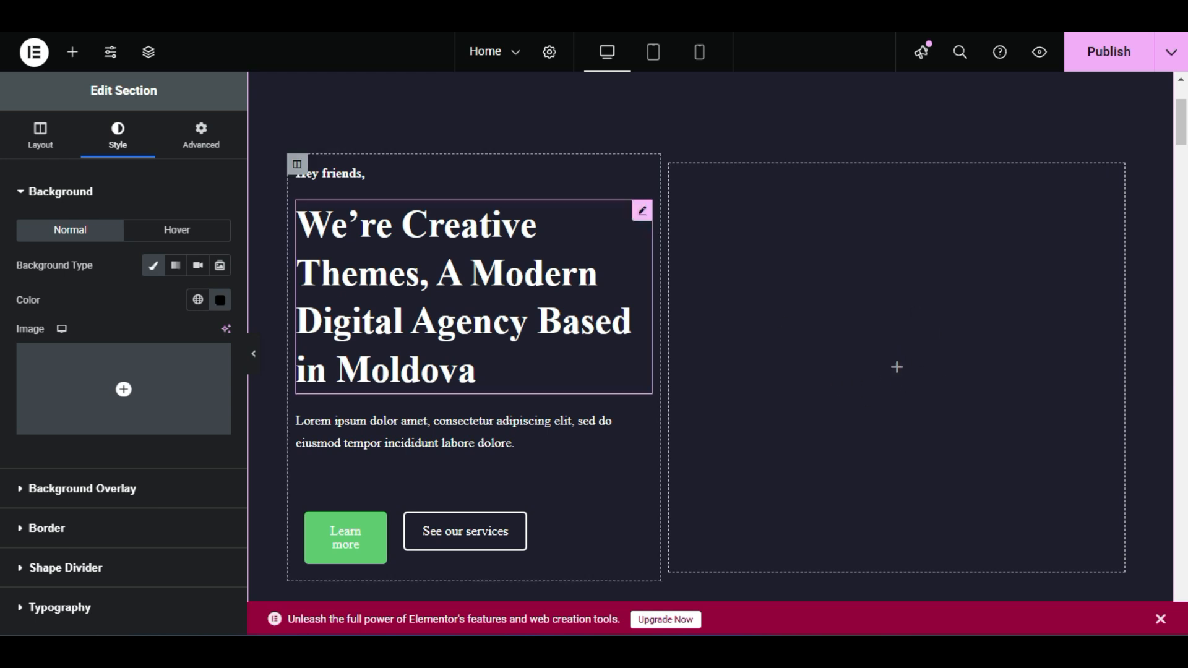
Drop an Image widget into the hero's empty right column and insert the desk-and-pen photo
left_click(71, 56)
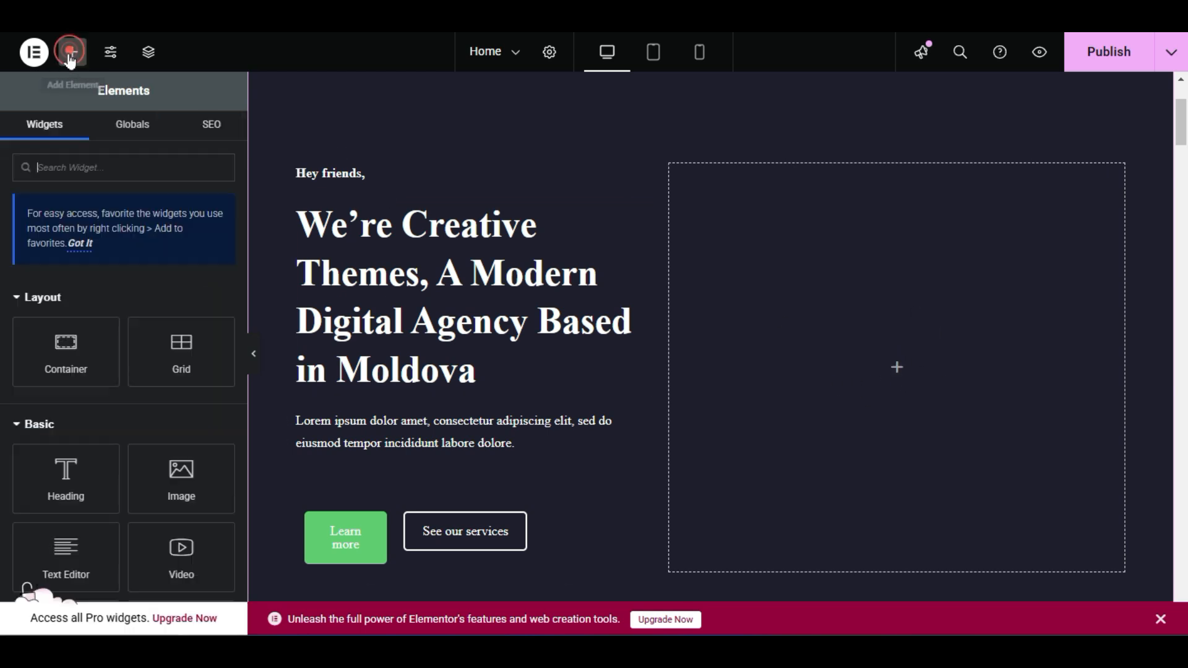
scroll(171, 454, "down", 3)
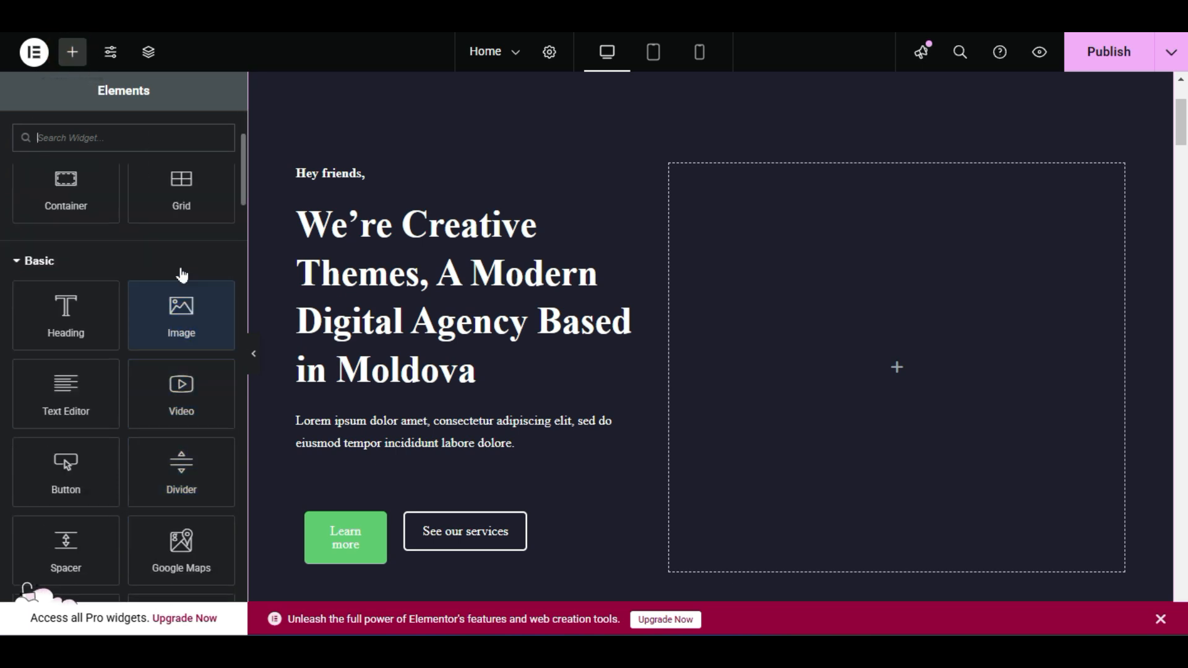
left_click_drag(183, 313, 935, 343)
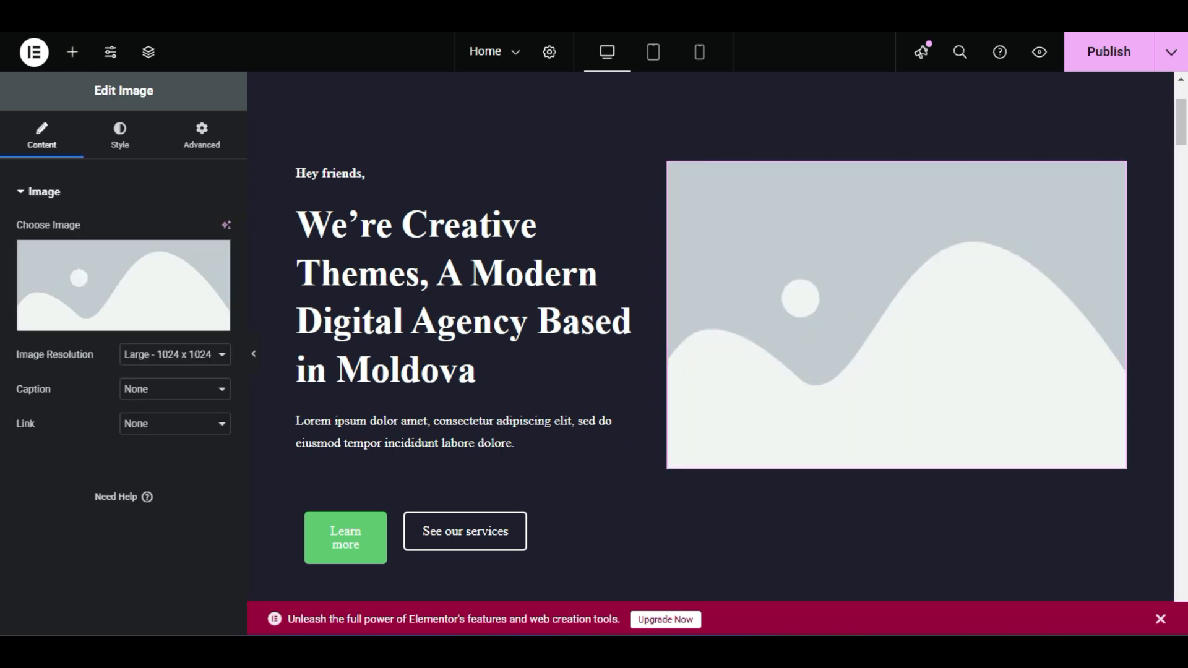
mouse_move(106, 279)
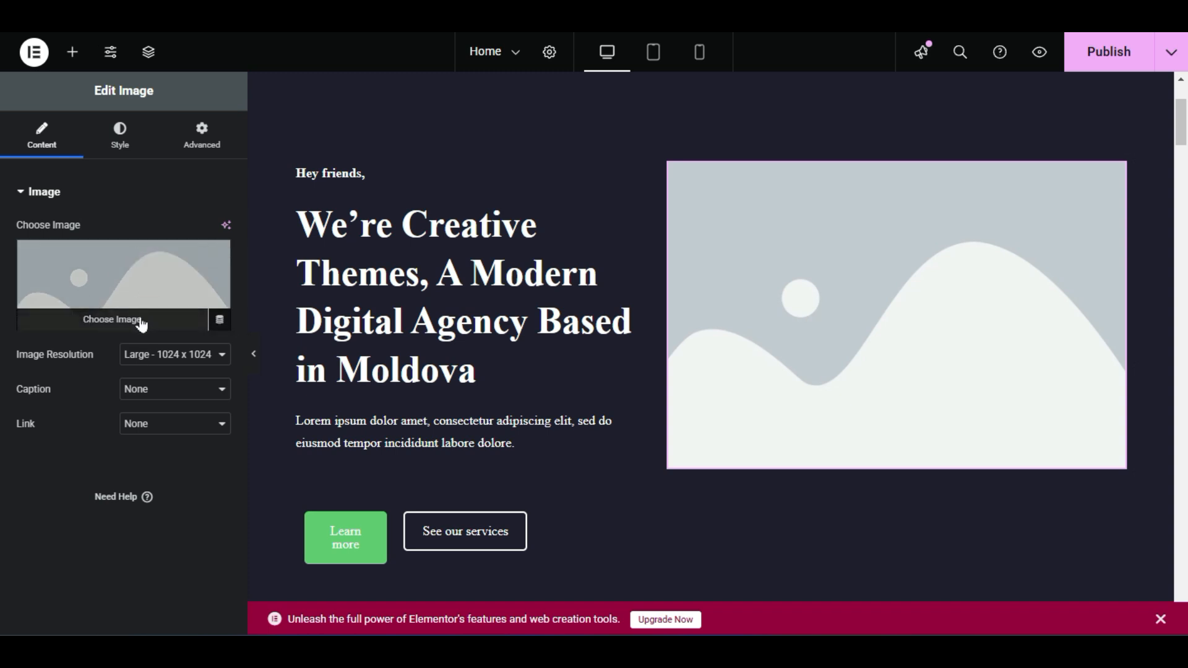
left_click(107, 322)
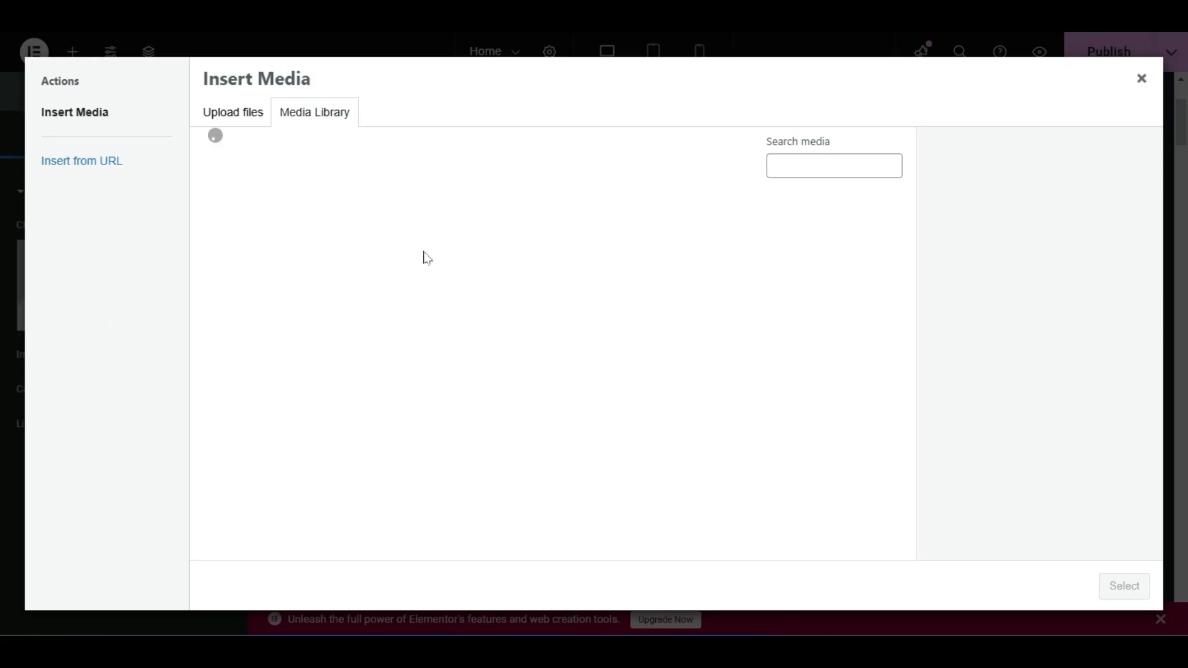
left_click(612, 254)
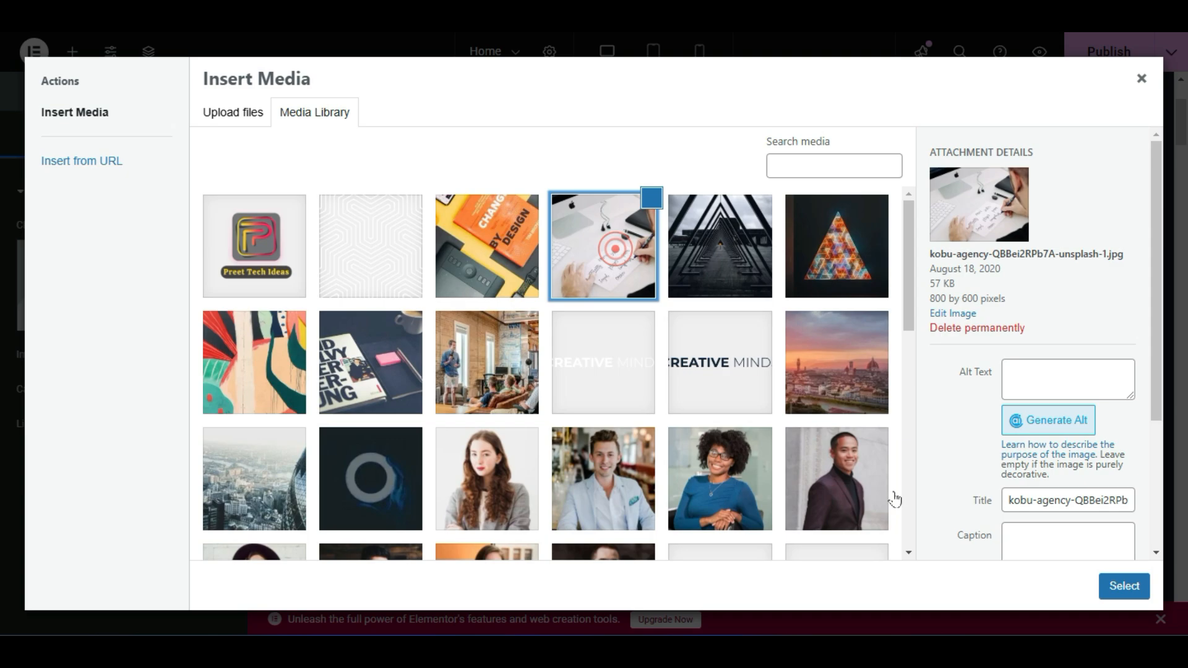
left_click(1127, 586)
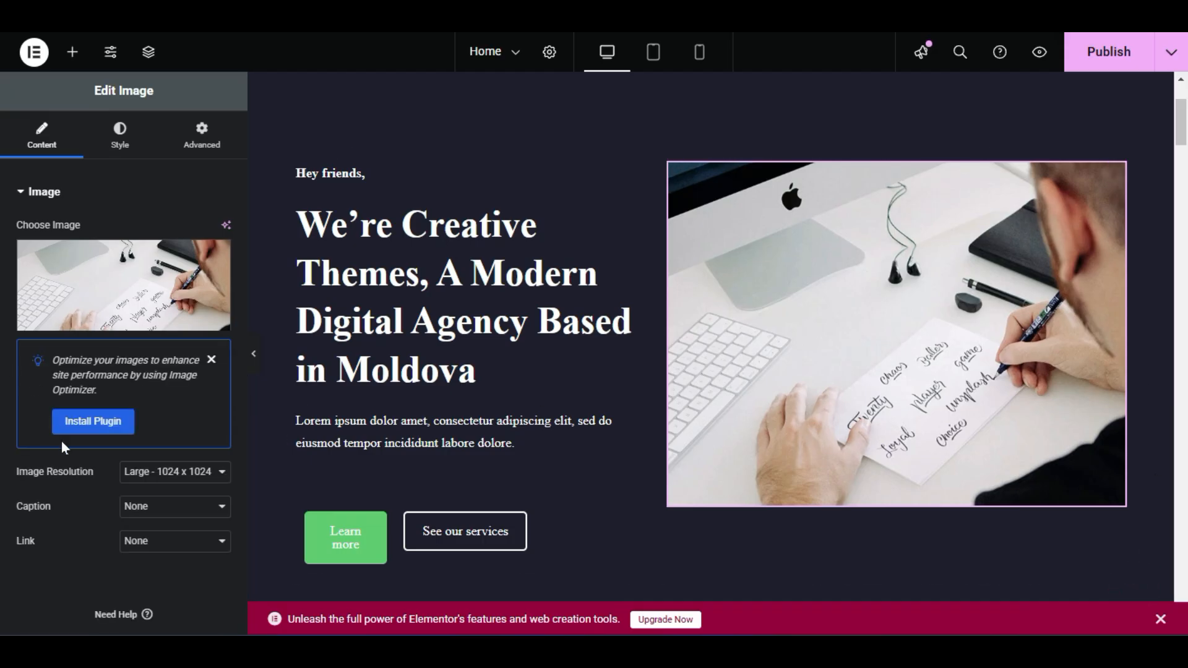
Set the image resolution to Full and publish the page
left_click(150, 483)
left_click(150, 431)
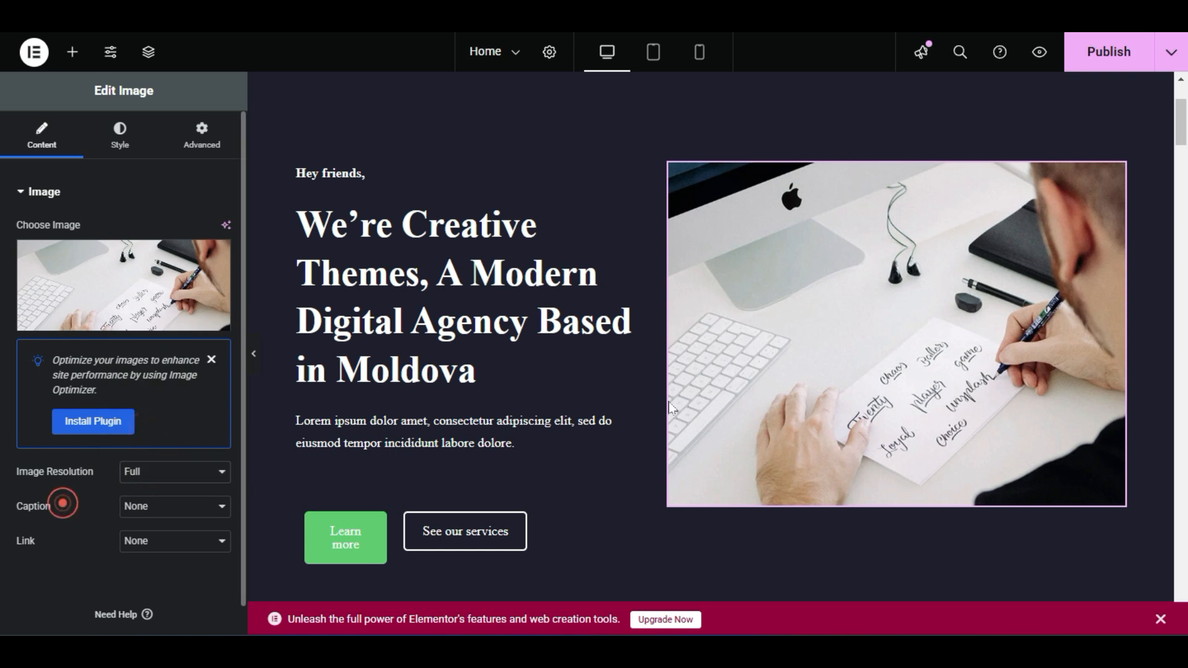
scroll(1007, 302, "down", 3)
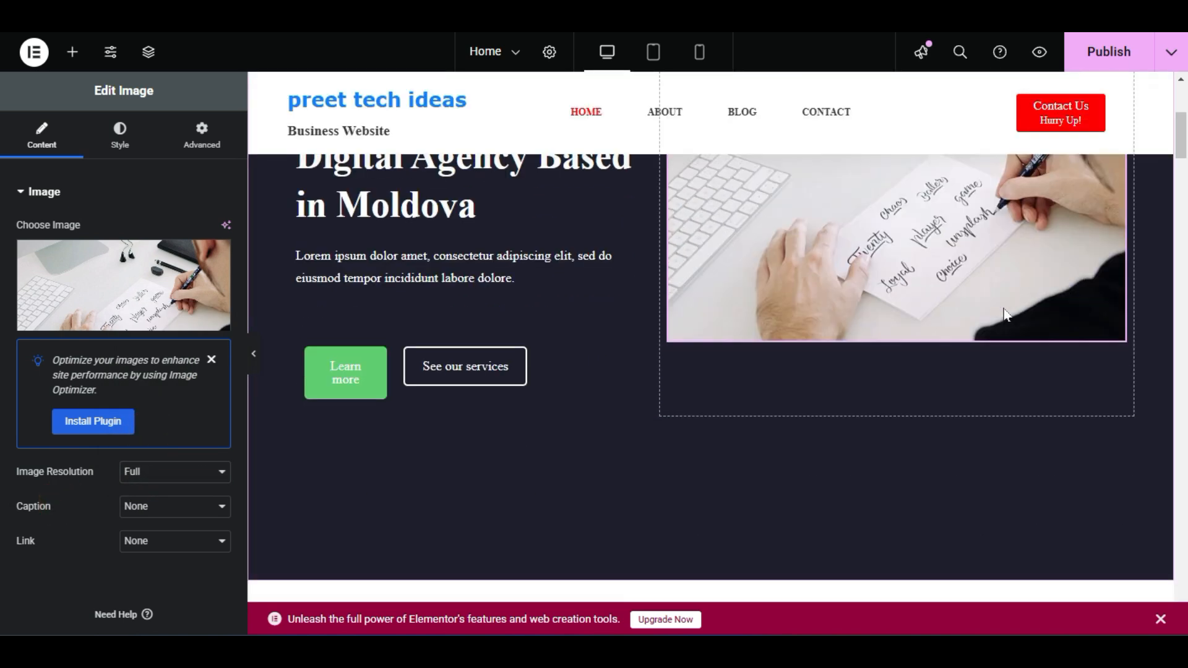
scroll(1007, 306, "up", 5)
scroll(889, 438, "down", 2)
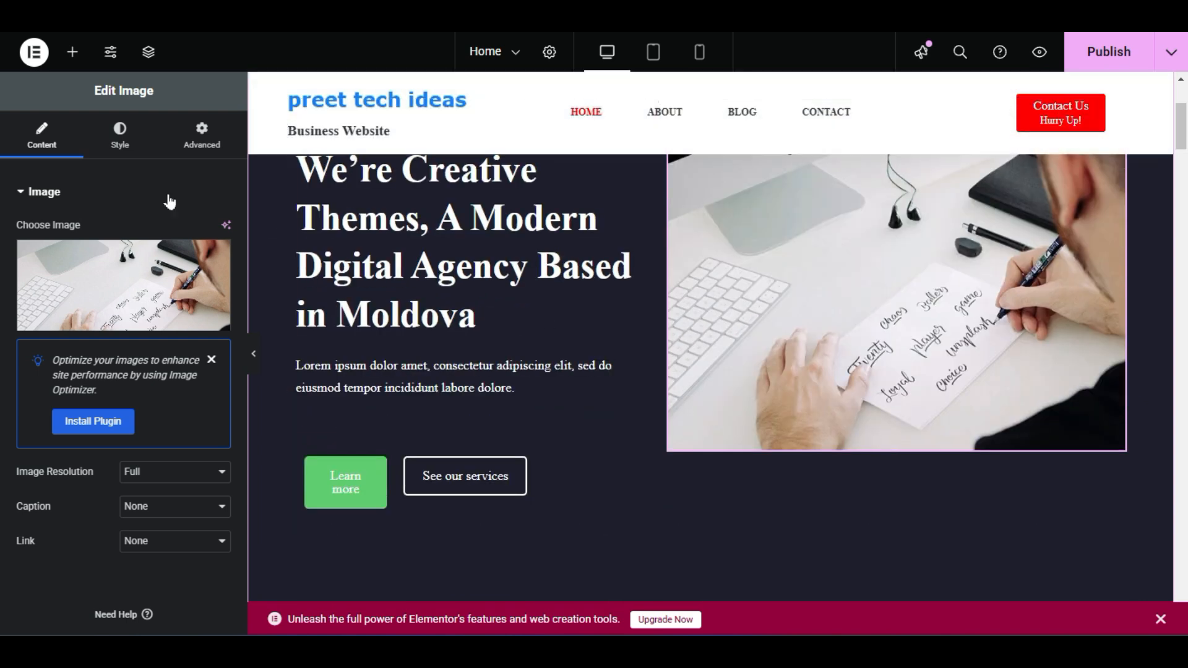
left_click(1128, 57)
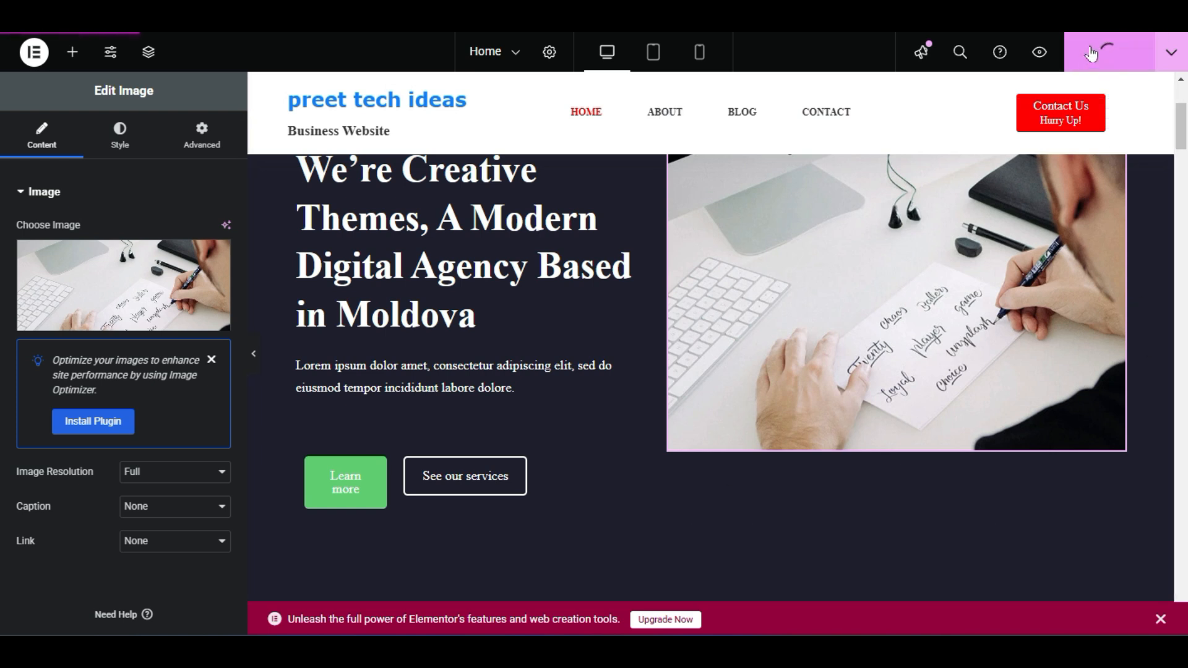
Preview the page as visitors see it, then close the preview
left_click(1049, 51)
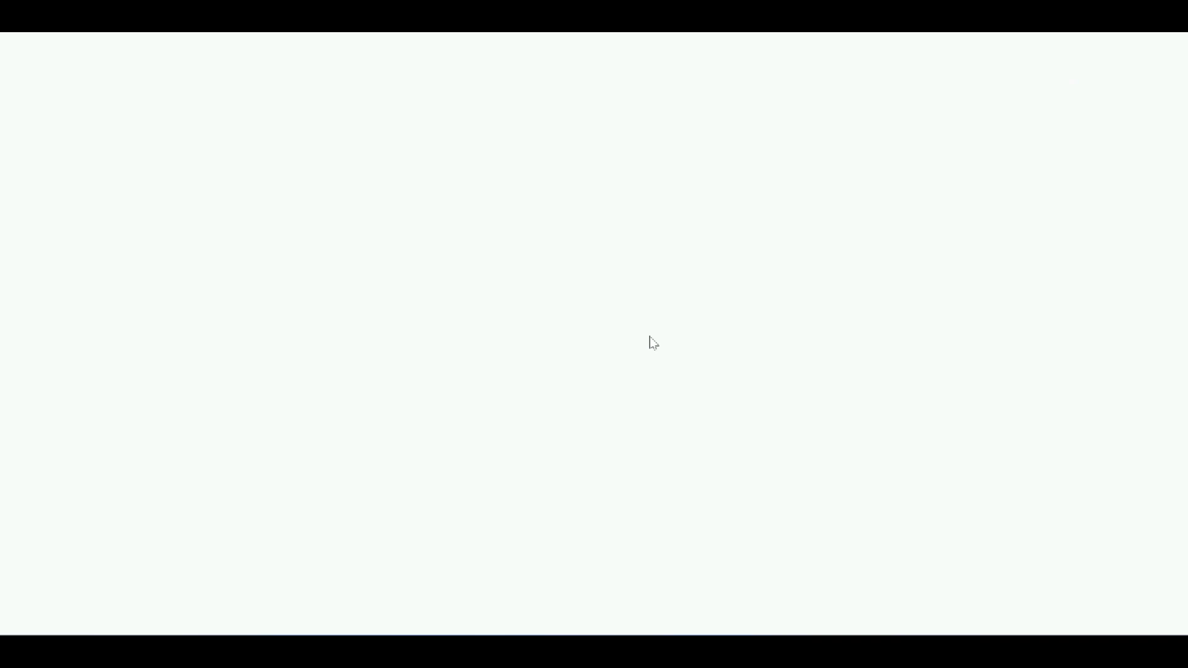
scroll(460, 402, "down", 5)
scroll(461, 403, "up", 5)
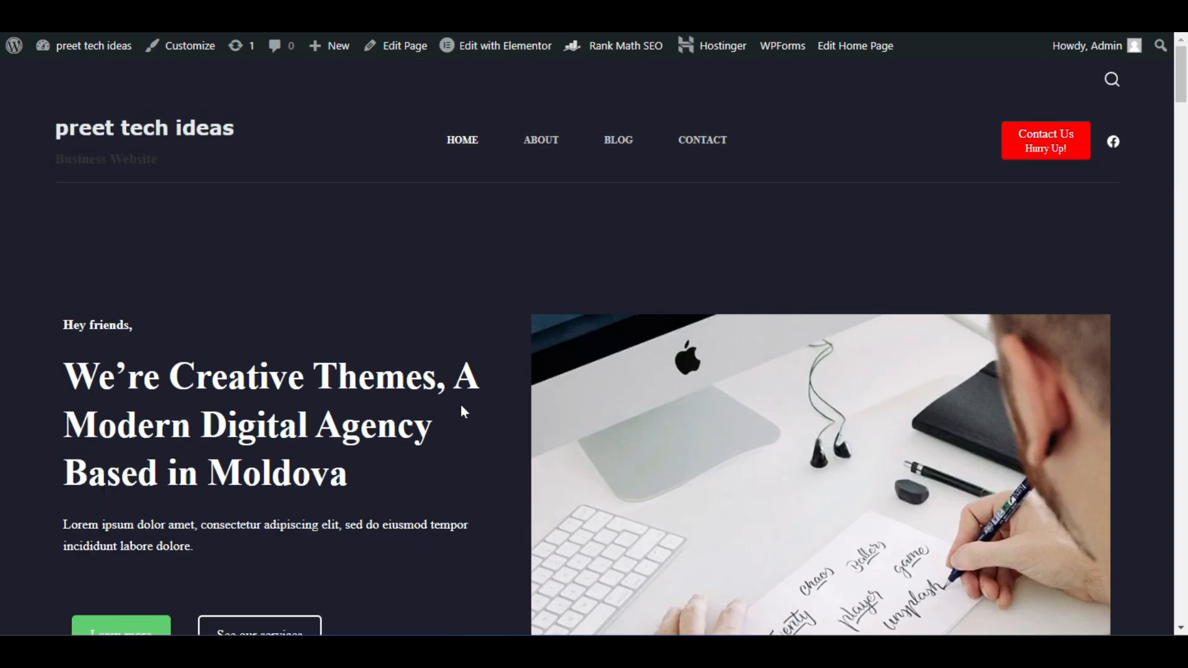
scroll(462, 411, "down", 6)
scroll(462, 412, "up", 5)
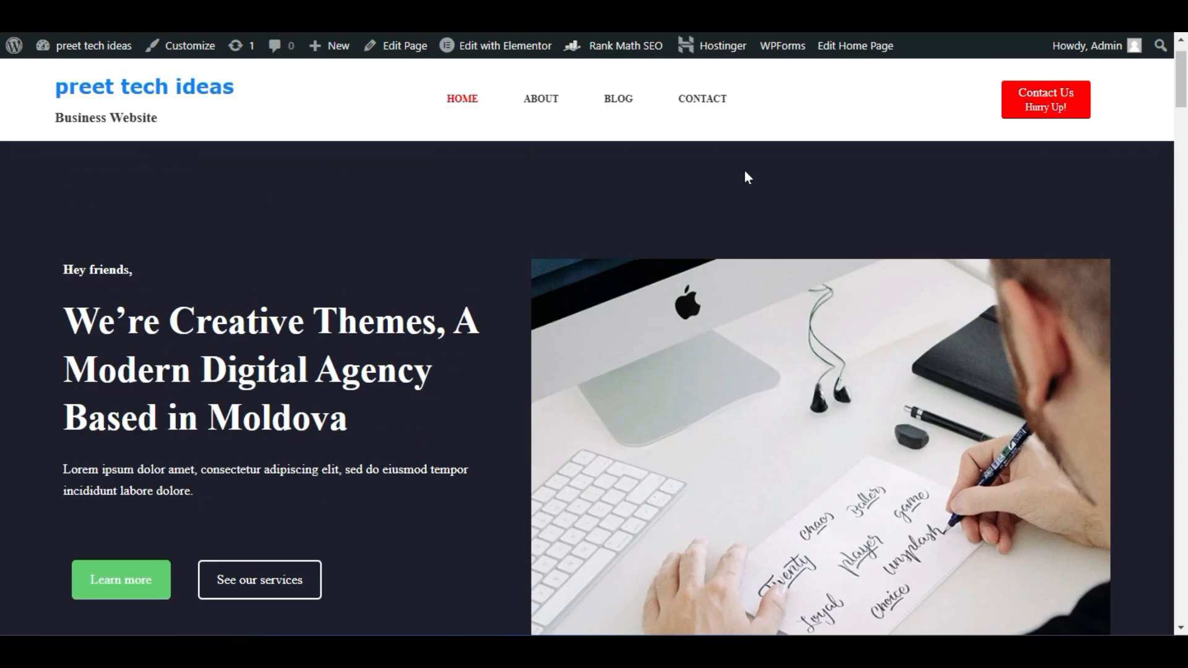
key("ctrl+w")
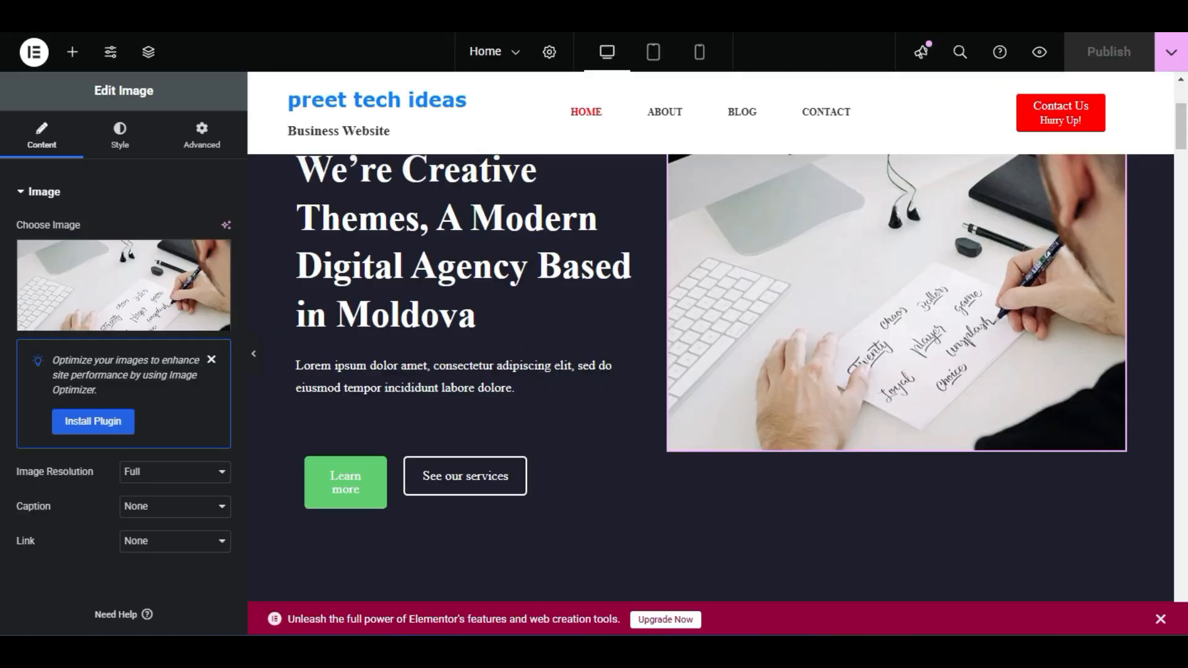
Change the hero image resolution to Medium Large 768, publish, and check the live site
left_click(157, 474)
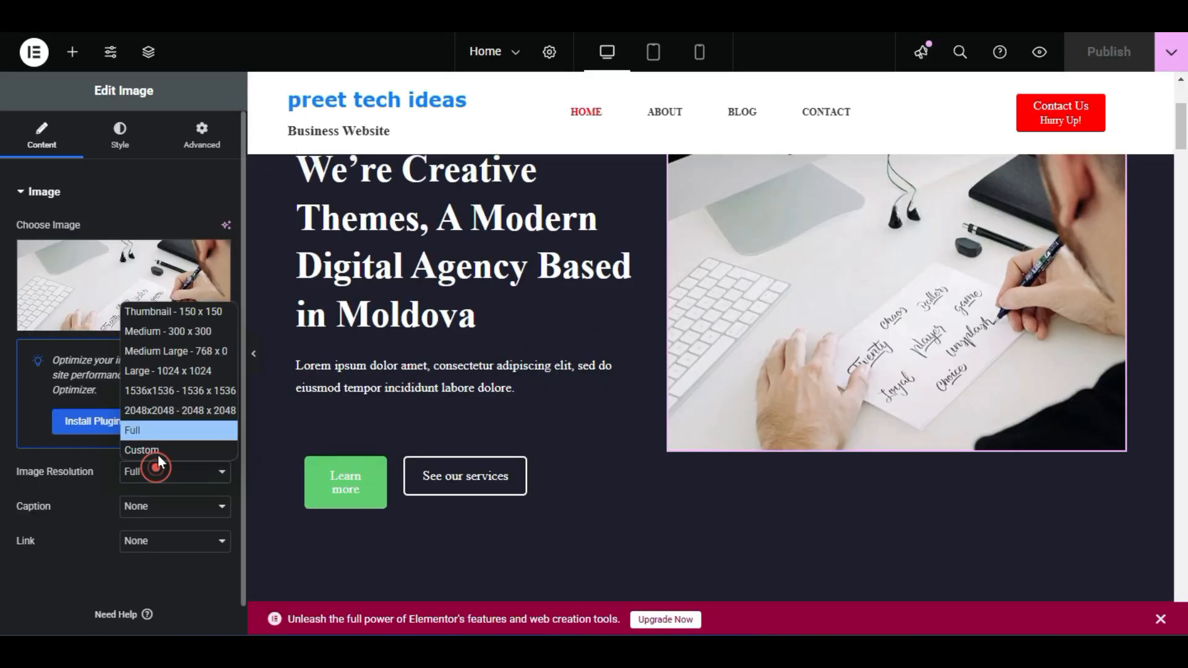
left_click(175, 346)
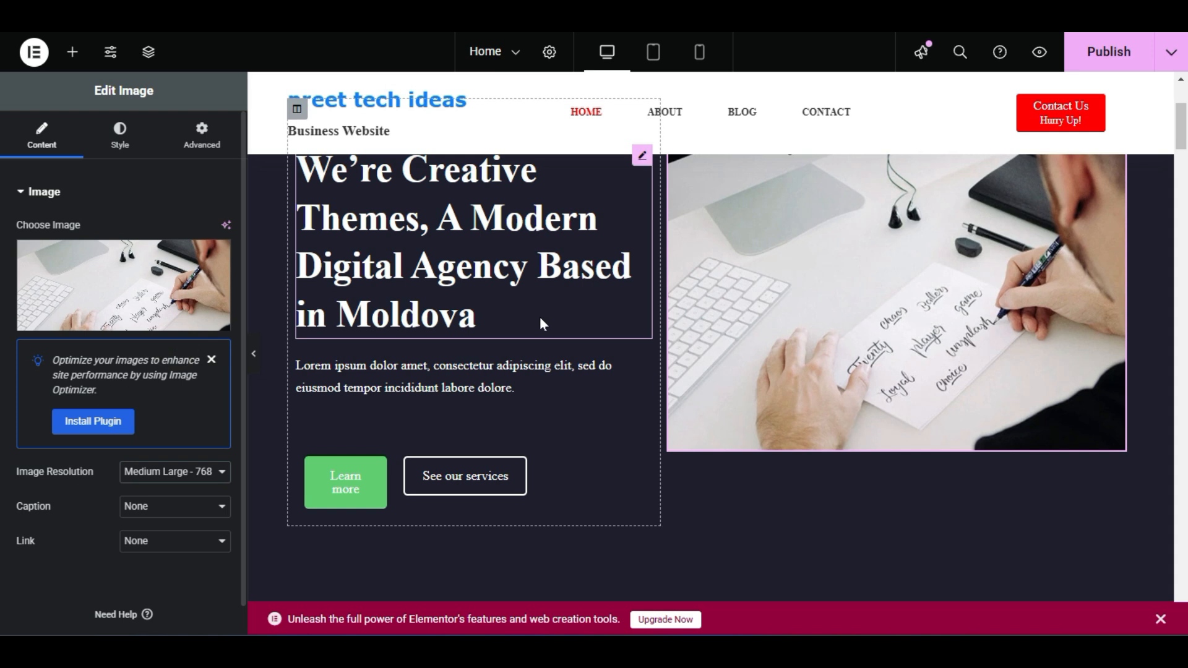
left_click(1096, 61)
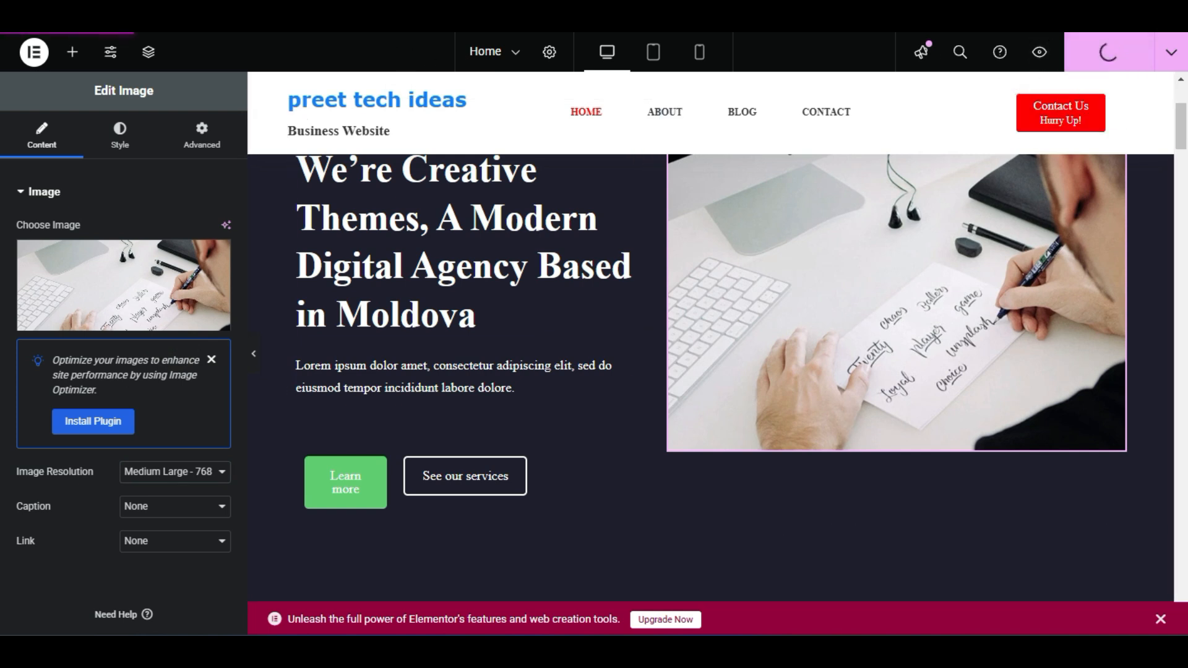
left_click(334, 13)
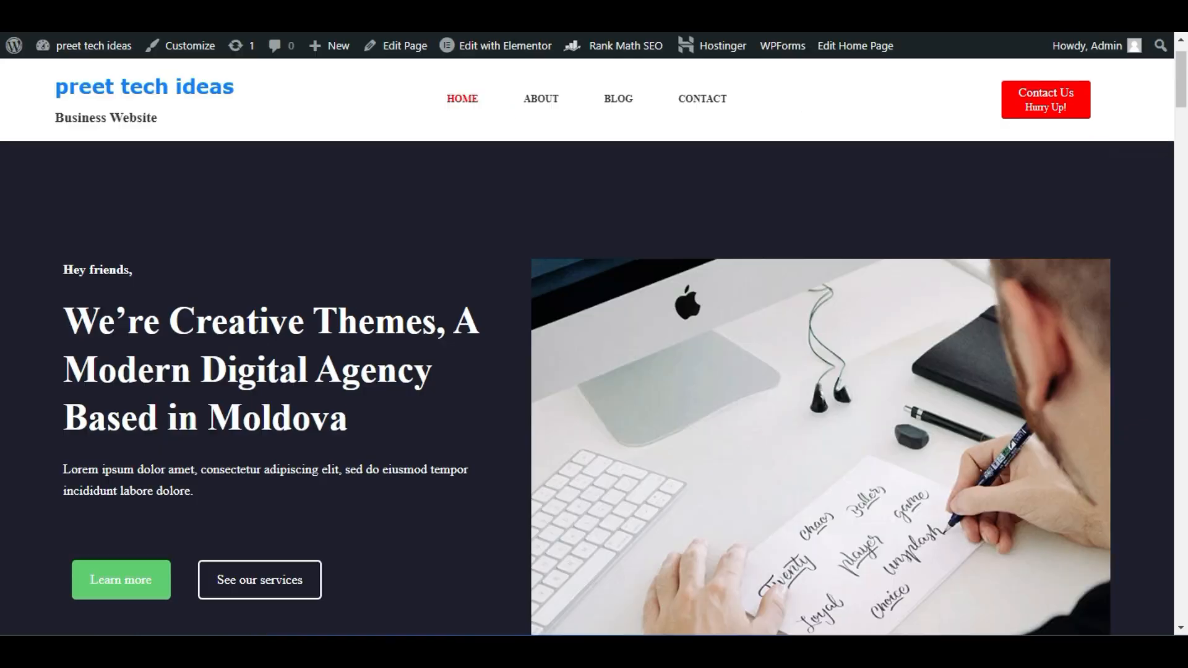
scroll(587, 346, "up", 1)
scroll(288, 340, "down", 5)
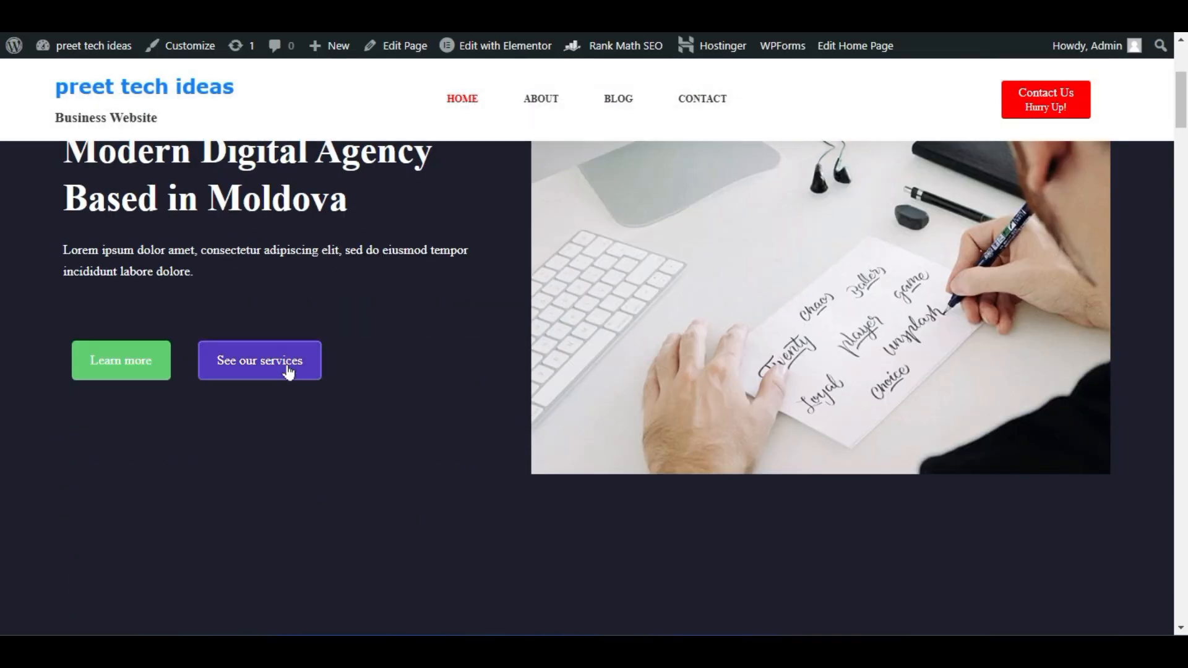
scroll(306, 482, "up", 4)
left_click(185, 13)
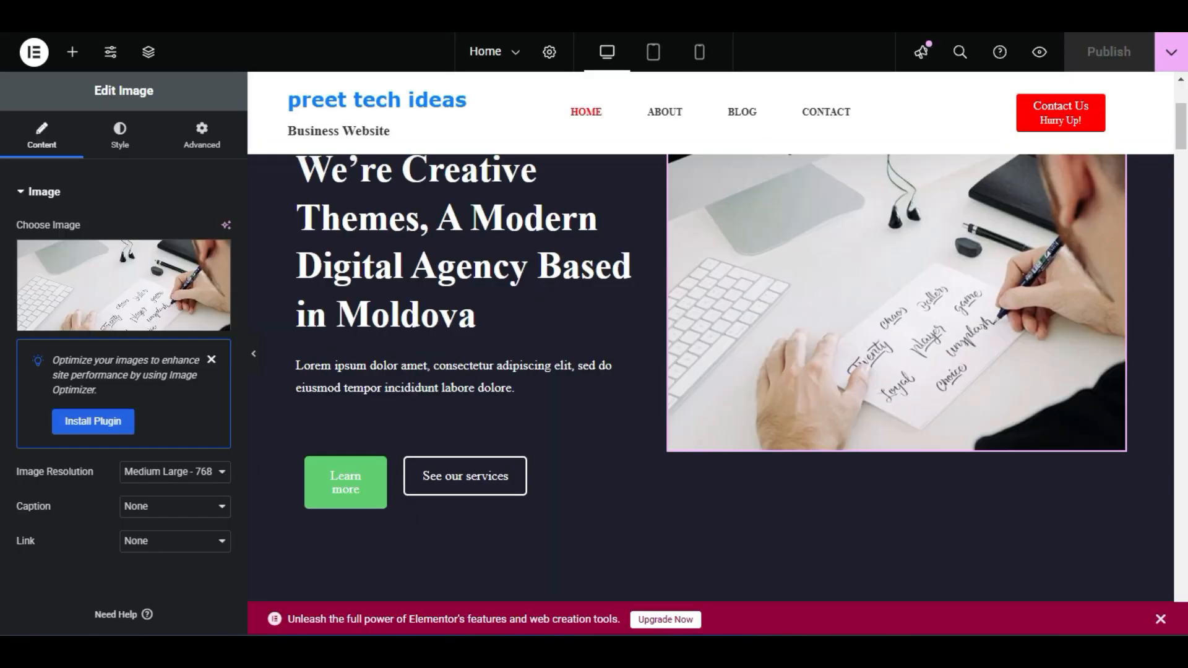
left_click(121, 141)
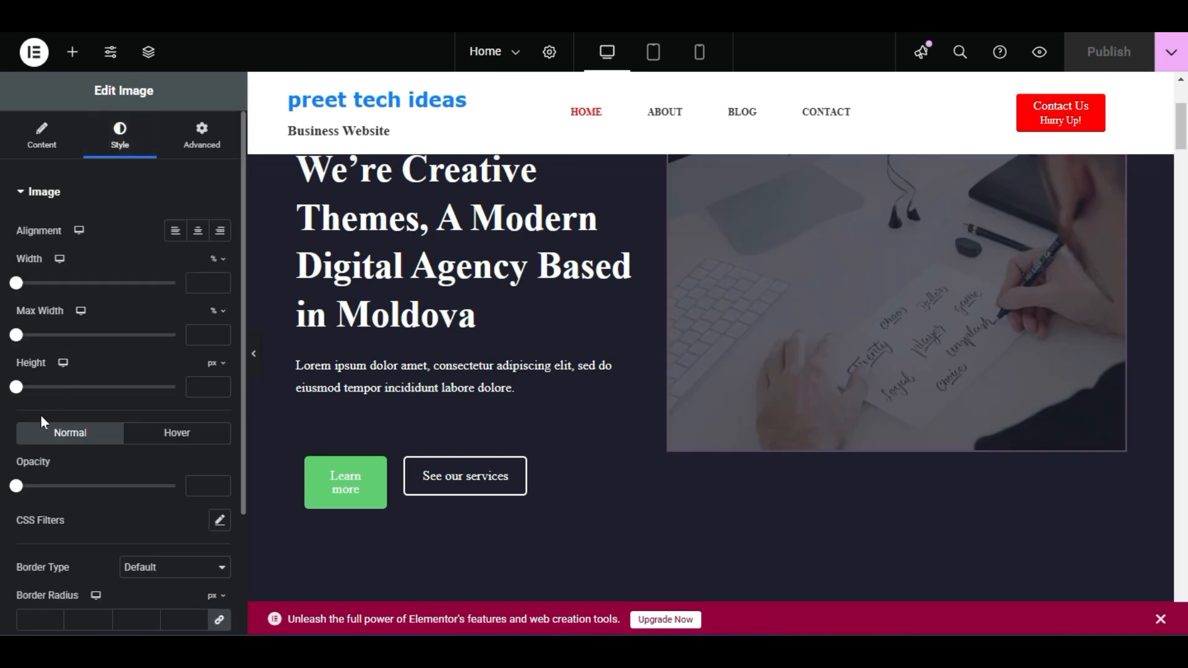
Increase the hero image height and preview the hero section with the panel hidden
left_click_drag(18, 391, 144, 387)
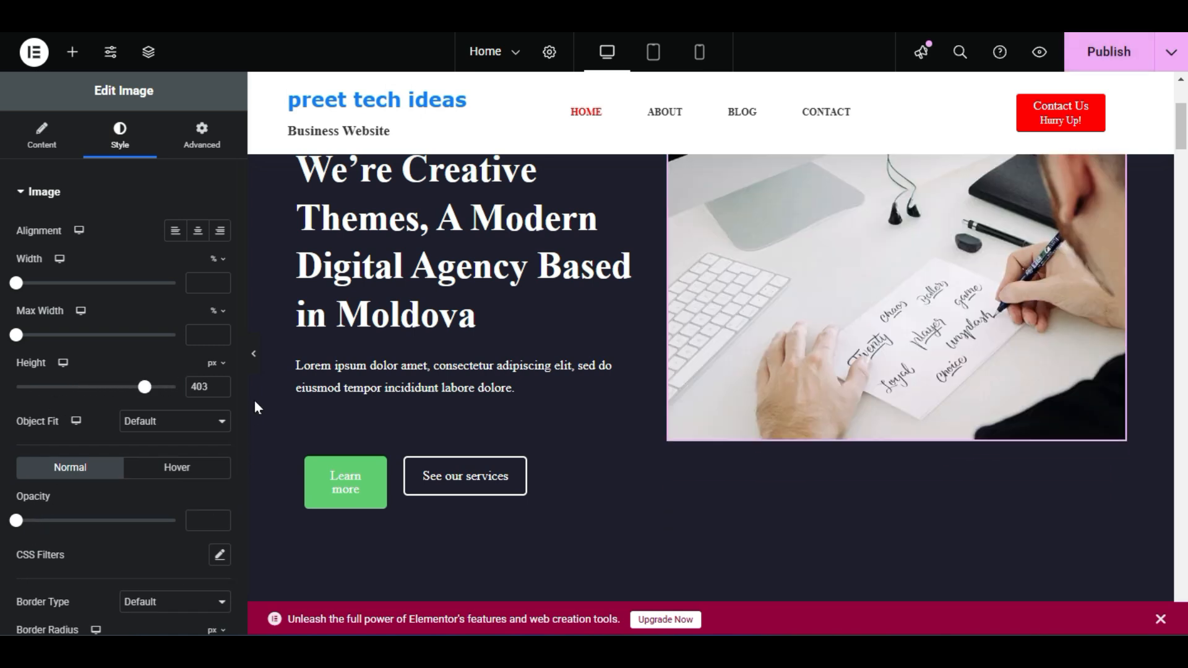
left_click(253, 359)
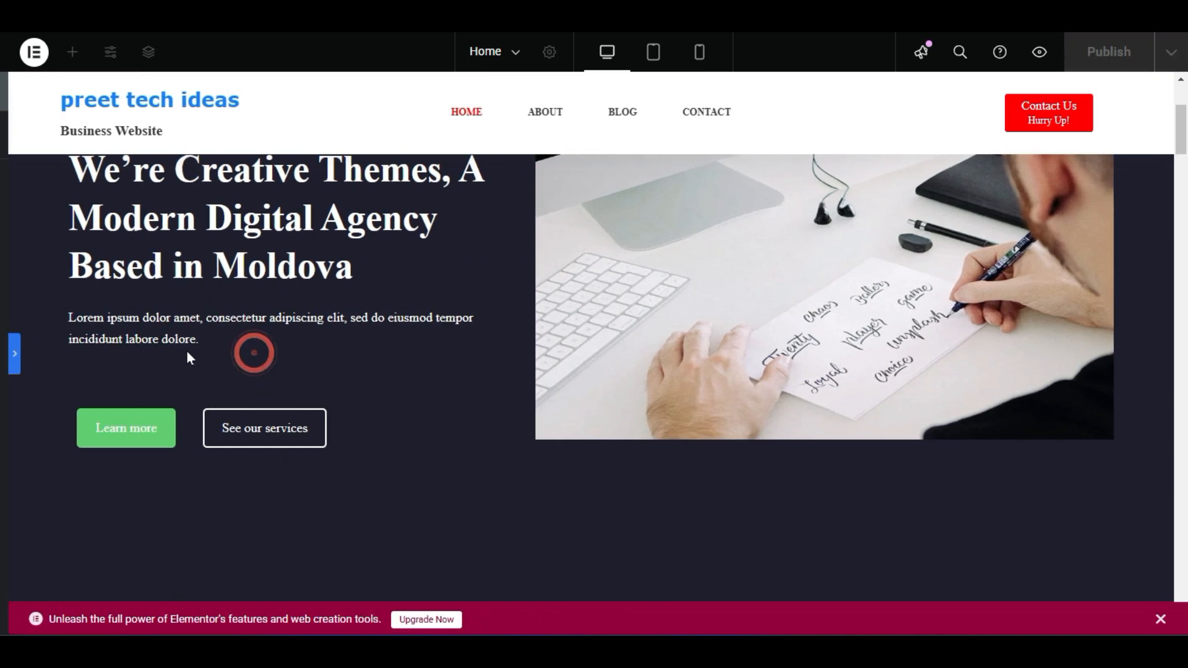
scroll(643, 498, "down", 3)
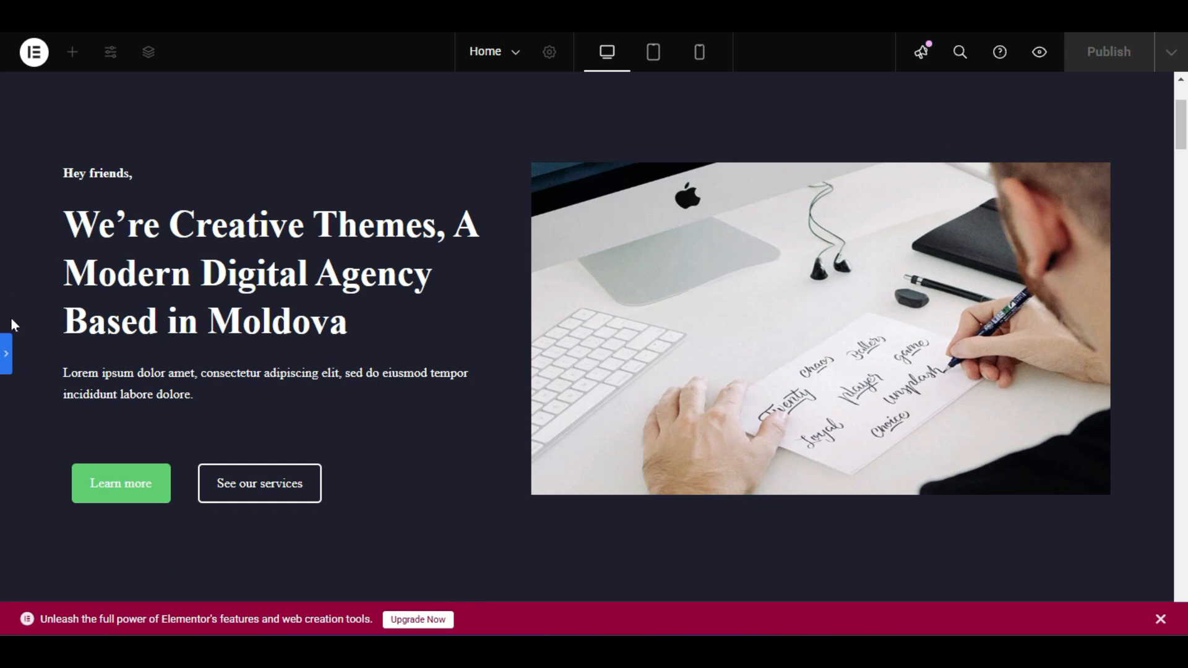
left_click(7, 355)
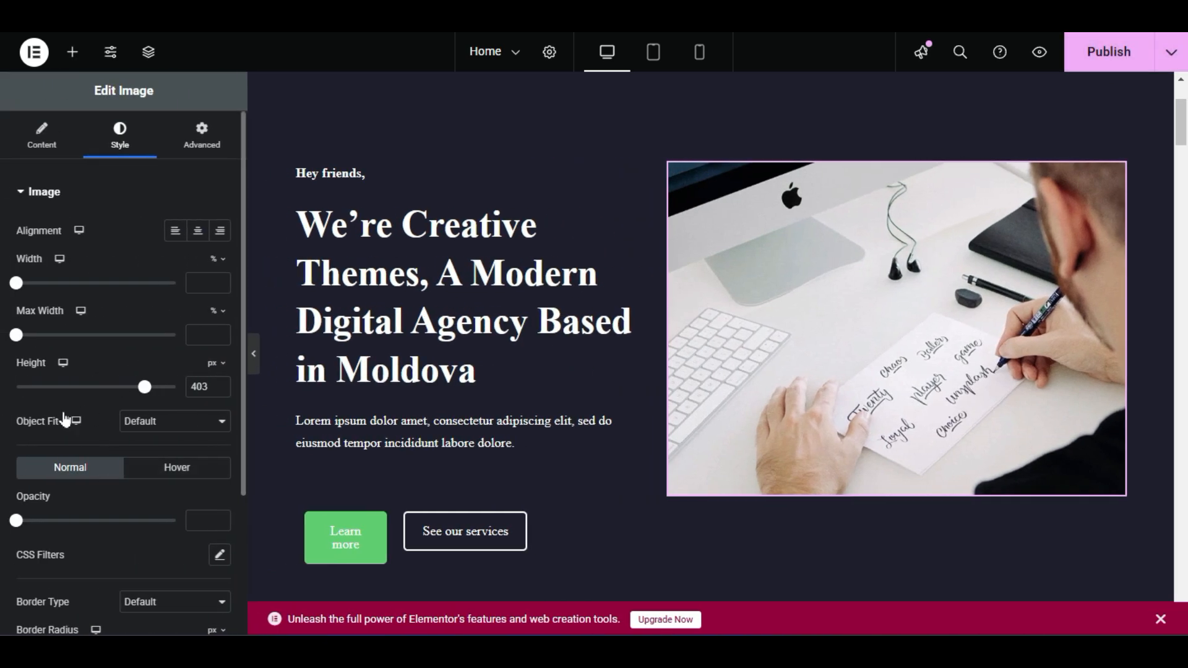
Fine-tune the hero image height to 442 px and check the layout
mouse_move(148, 393)
left_mouse_down()
mouse_move(131, 388)
mouse_move(160, 389)
left_mouse_up()
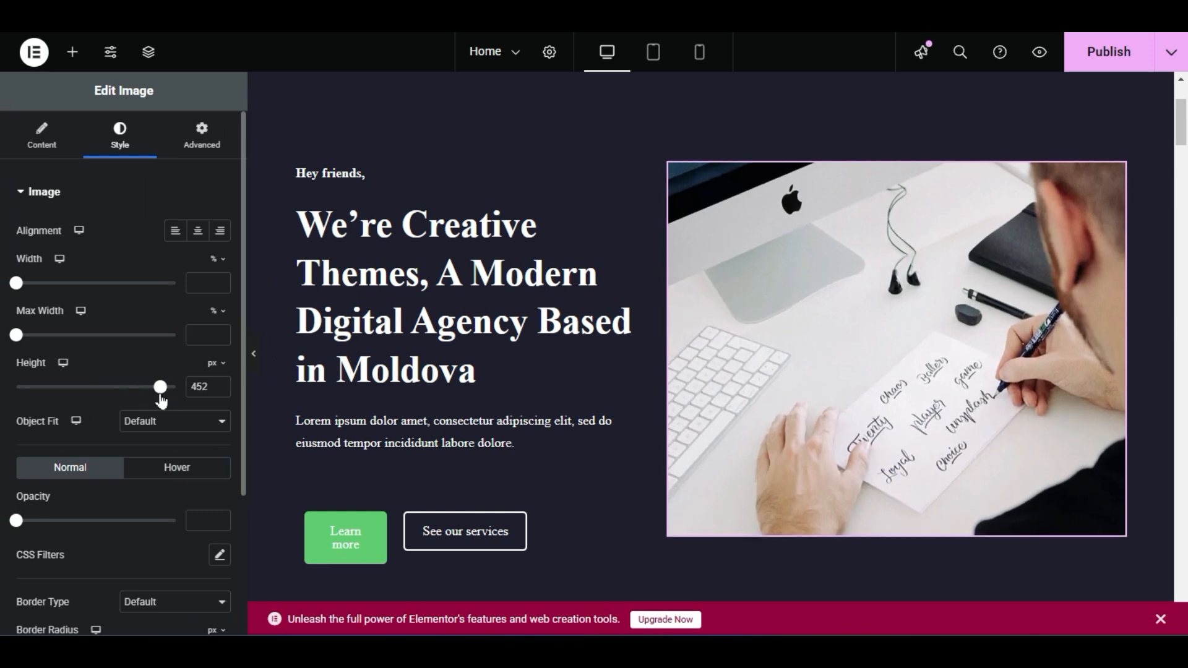
left_click(250, 351)
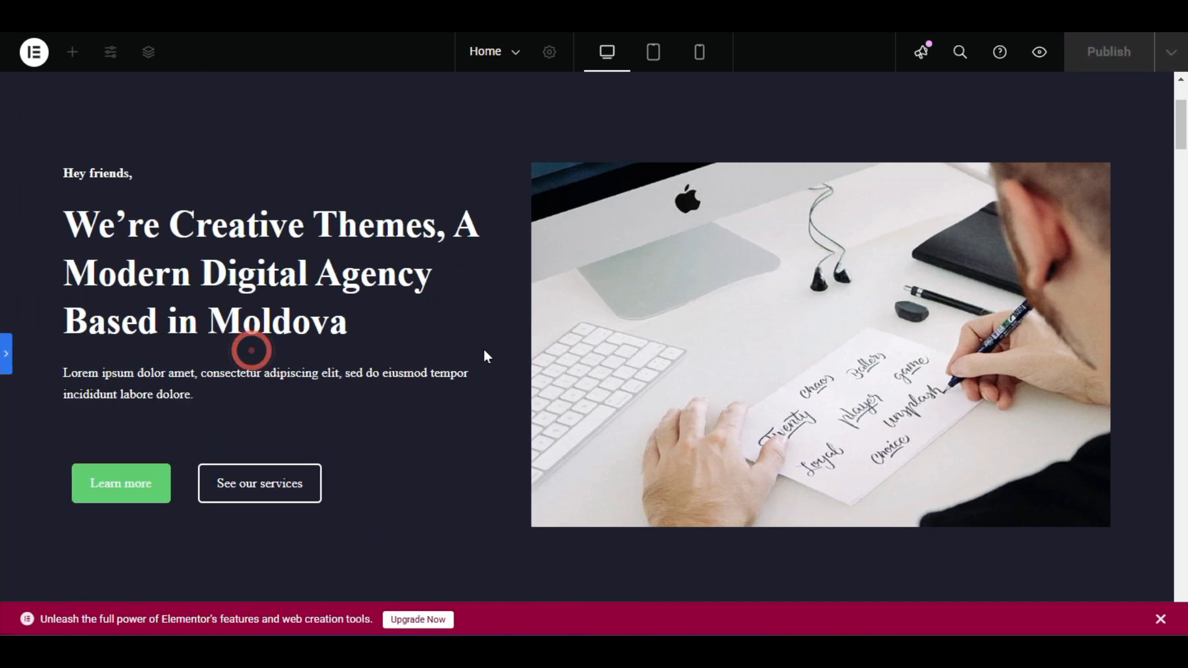
scroll(484, 347, "down", 5)
scroll(483, 353, "down", 6)
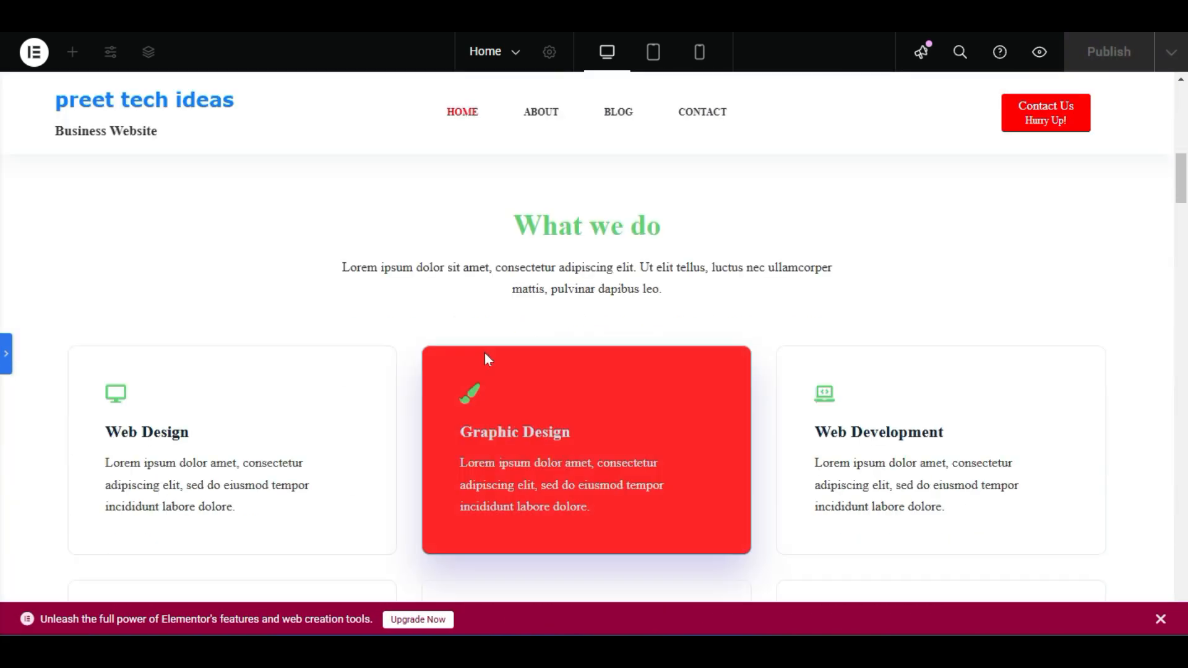
scroll(484, 352, "up", 2)
left_click(7, 365)
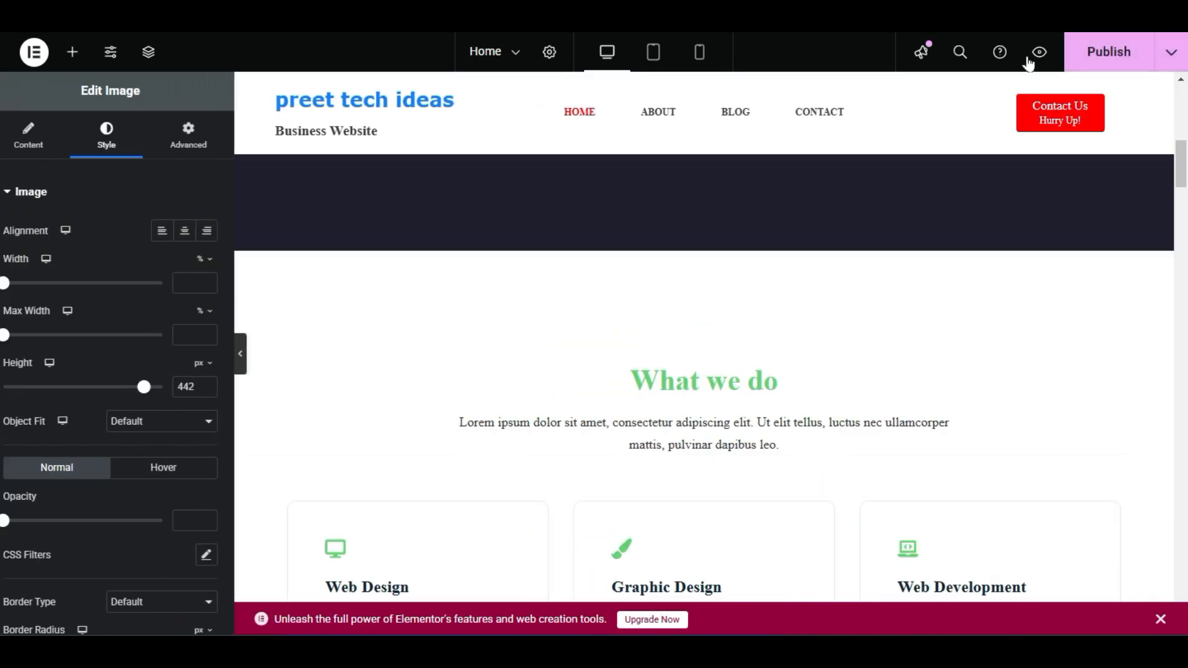
scroll(884, 495, "up", 8)
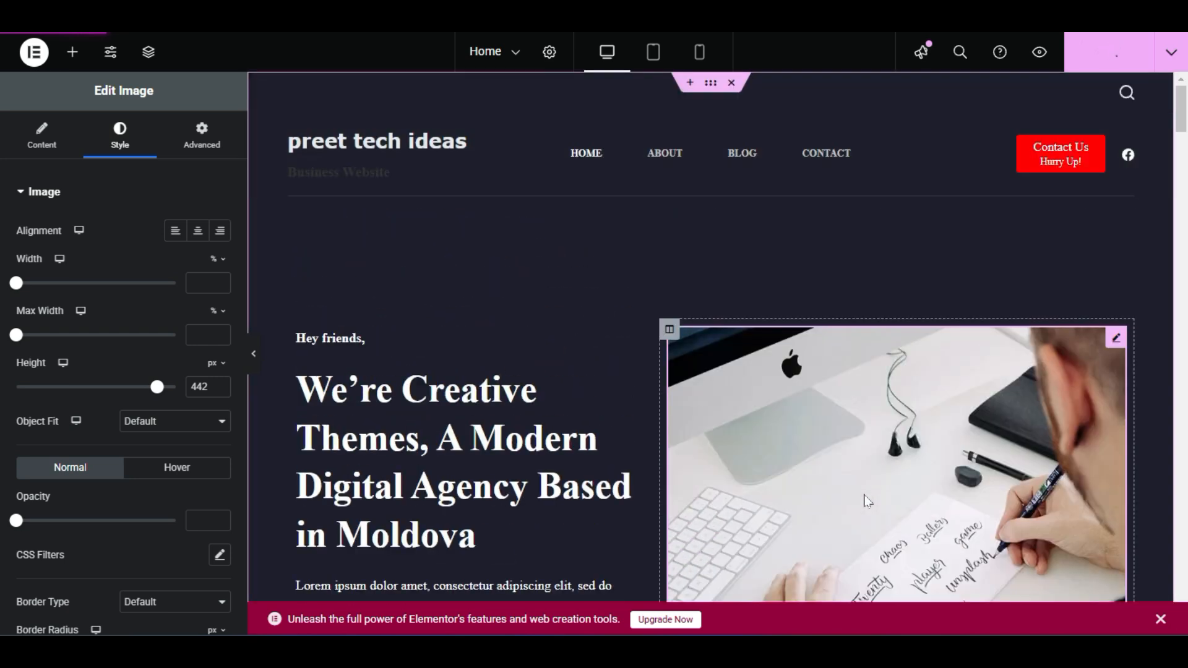
scroll(554, 229, "down", 3)
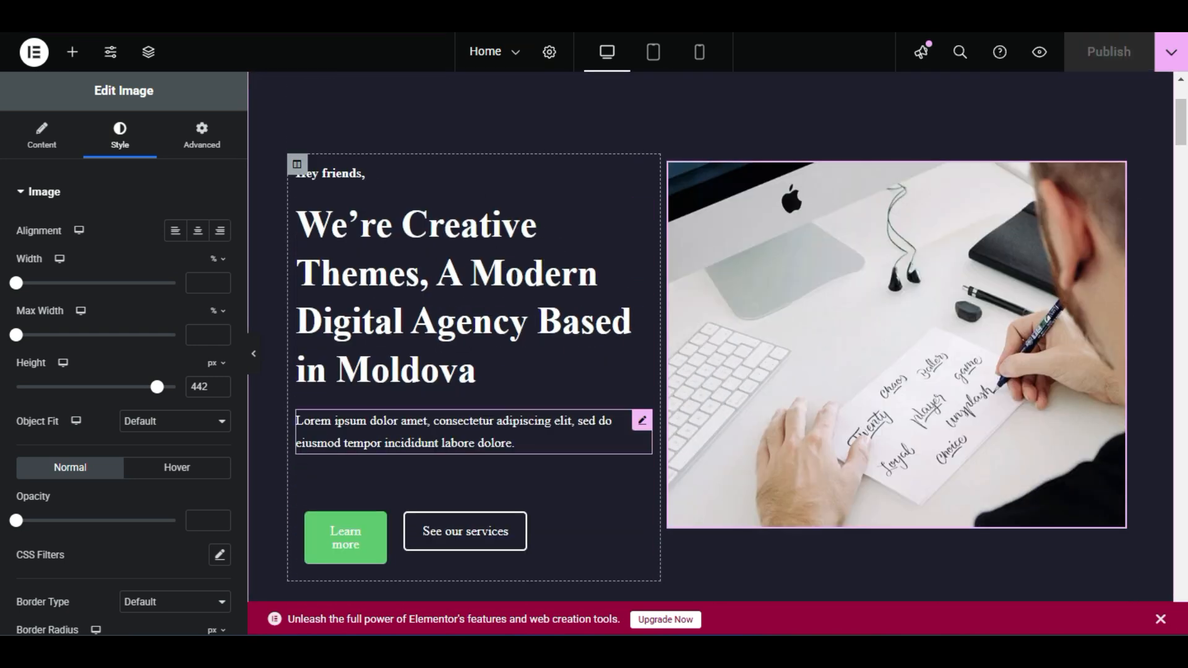
scroll(525, 427, "down", 3)
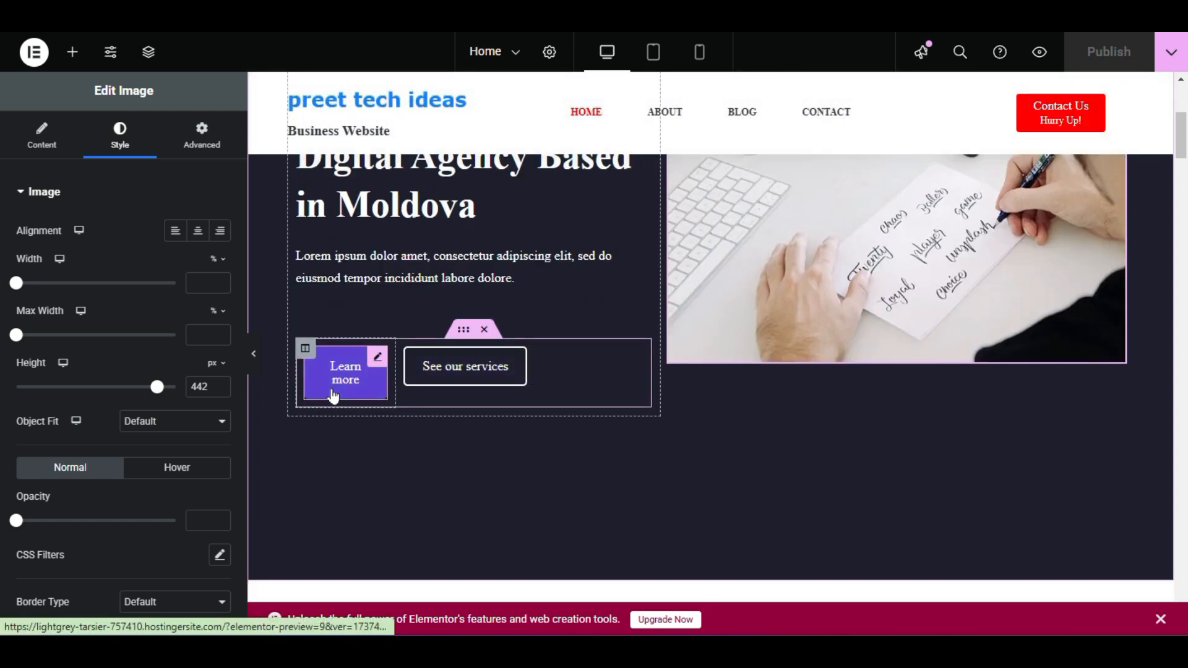
Change the hero's 'See our services' button label to 'Contact us'
right_click(476, 364)
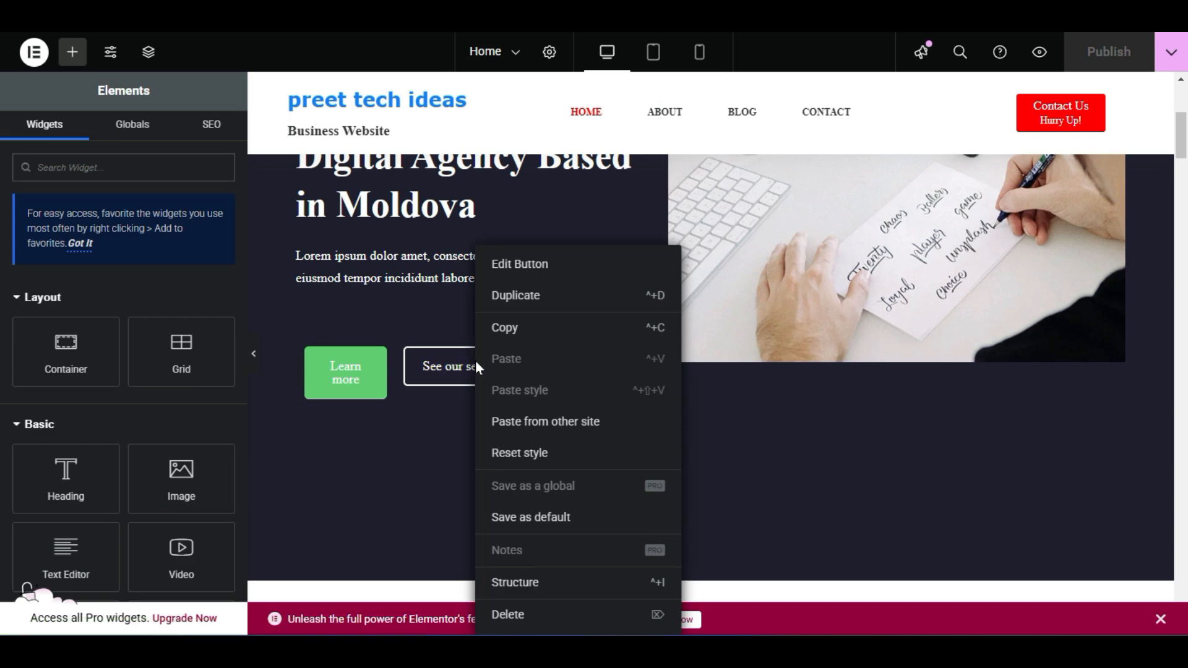
left_click(526, 262)
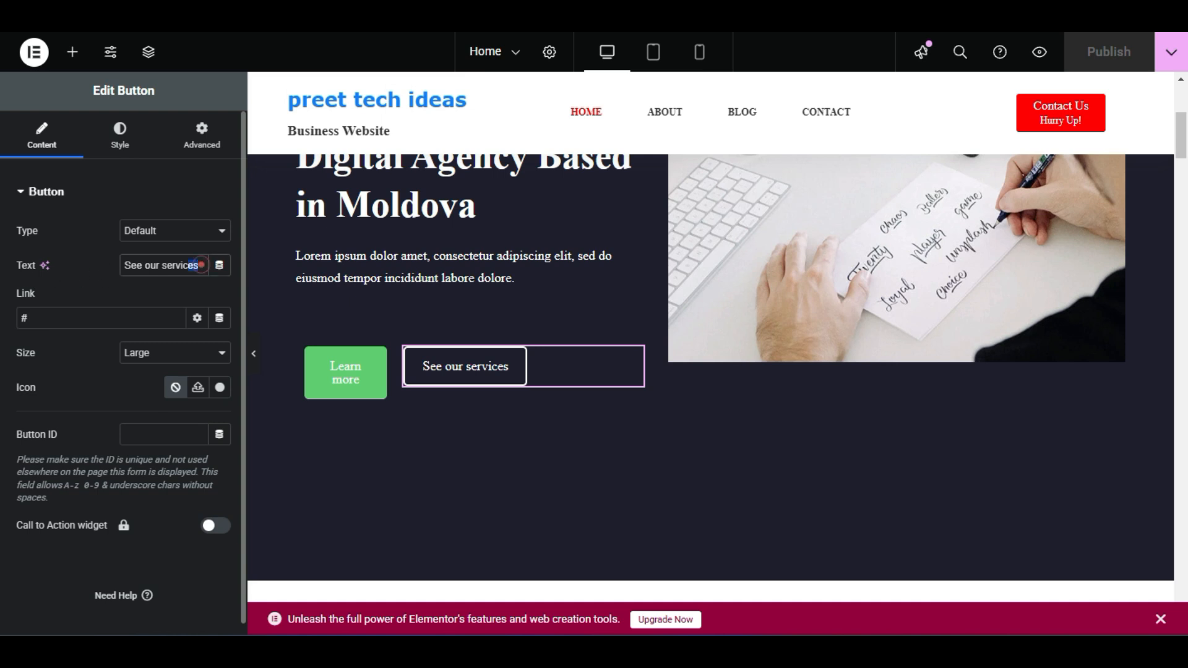
left_click_drag(199, 264, 54, 272)
type("Contact Ys")
key("BackSpace")
key("BackSpace")
type("uS")
key("BackSpace")
type("s")
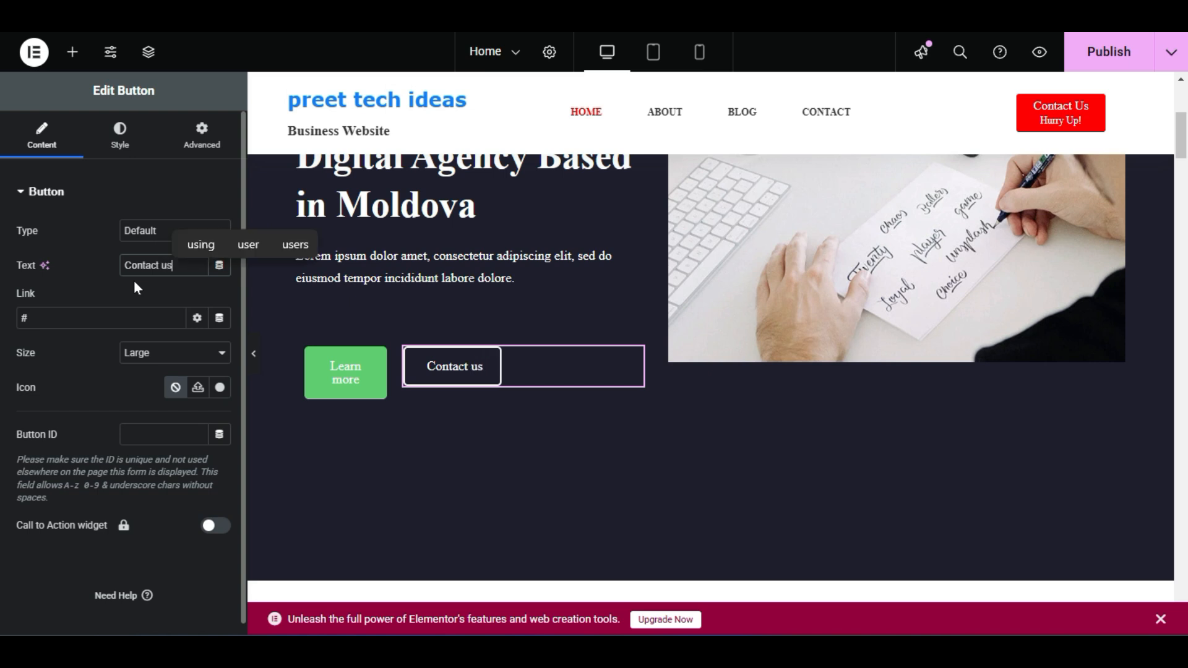
Replace the button's placeholder link with the Contact page, found by searching 'cont'
left_click_drag(60, 315, 13, 315)
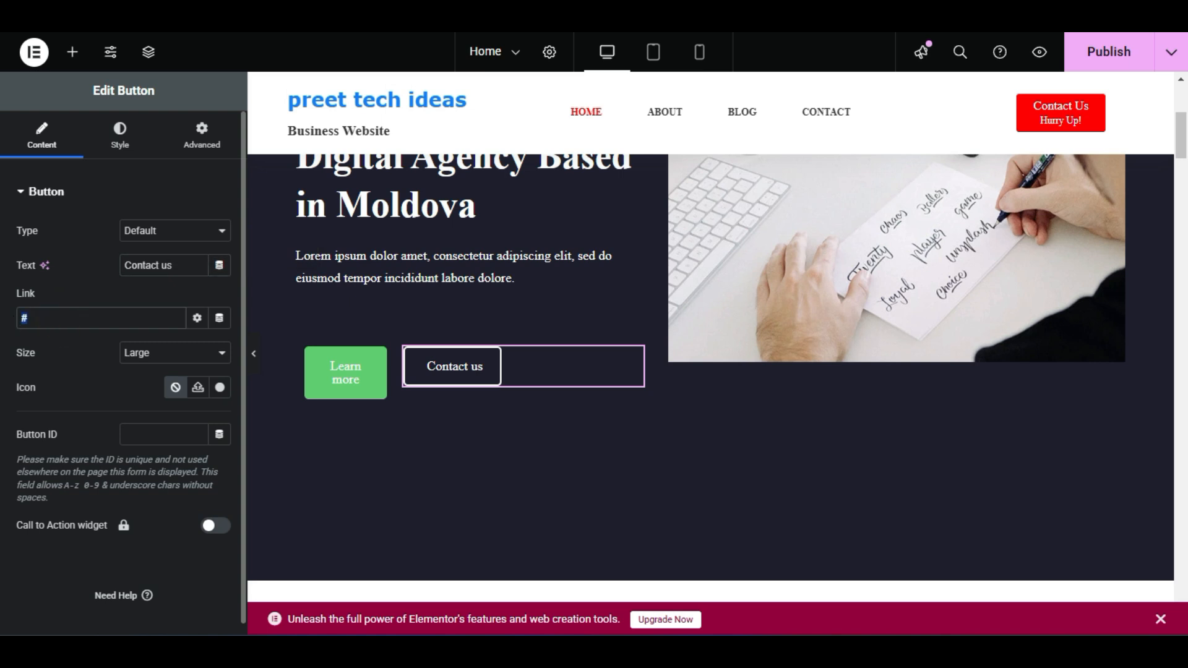
key("BackSpace")
type("cont")
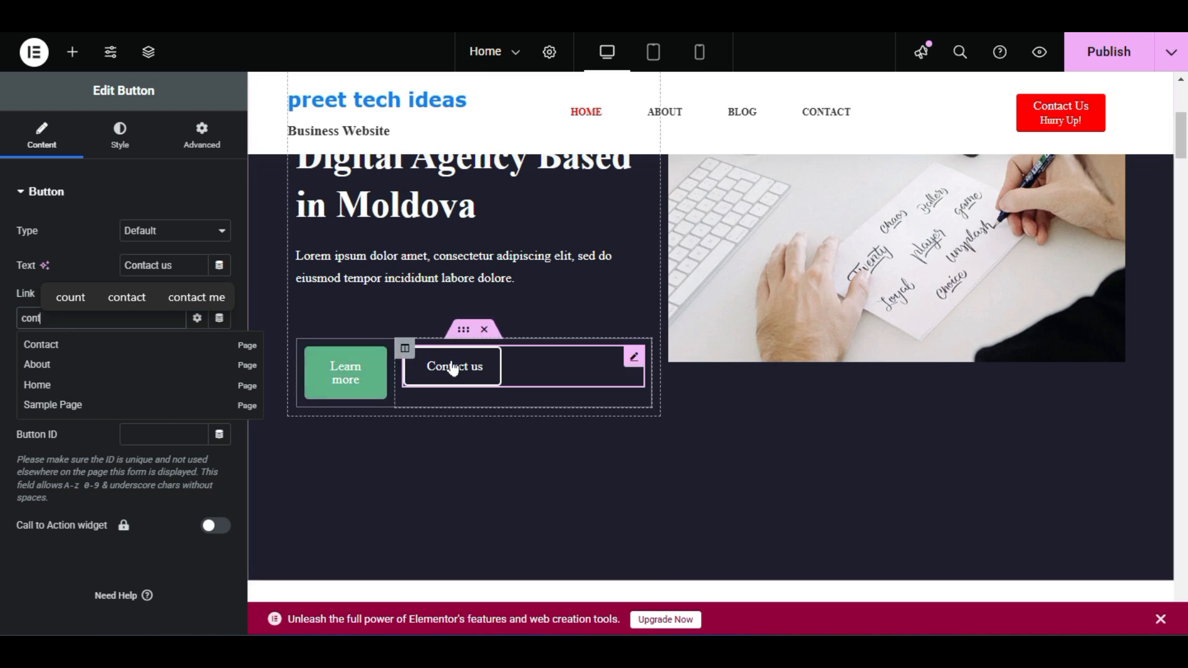
left_click(42, 345)
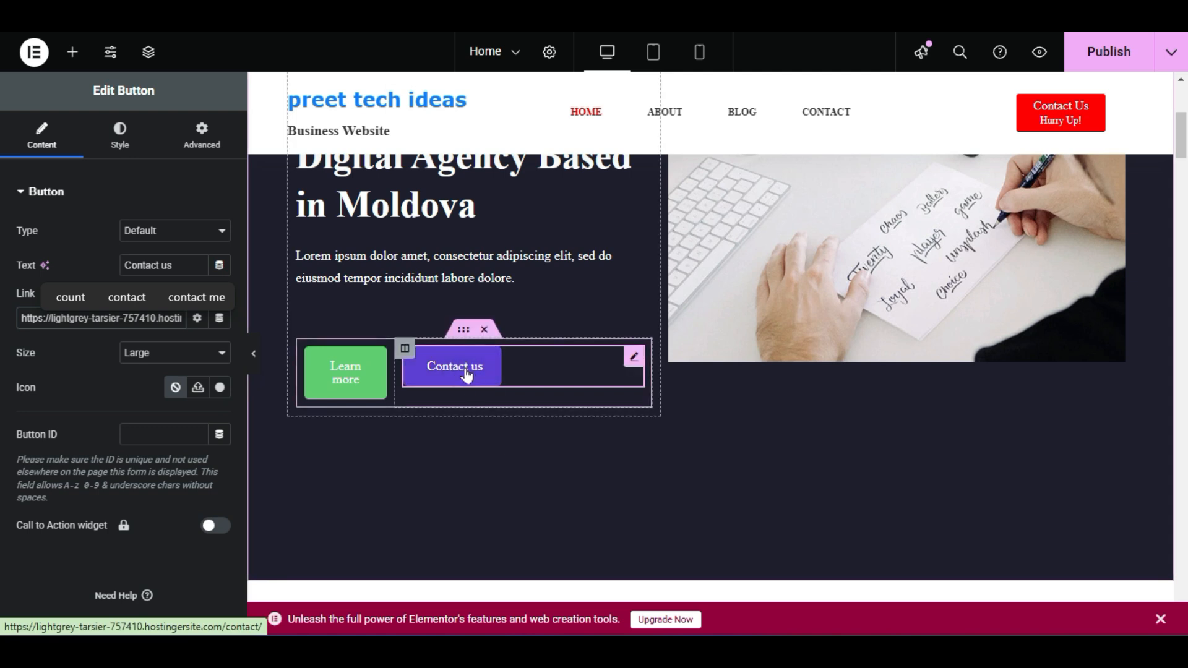
Open the Learn more button's settings and delete its '#' placeholder link
right_click(356, 365)
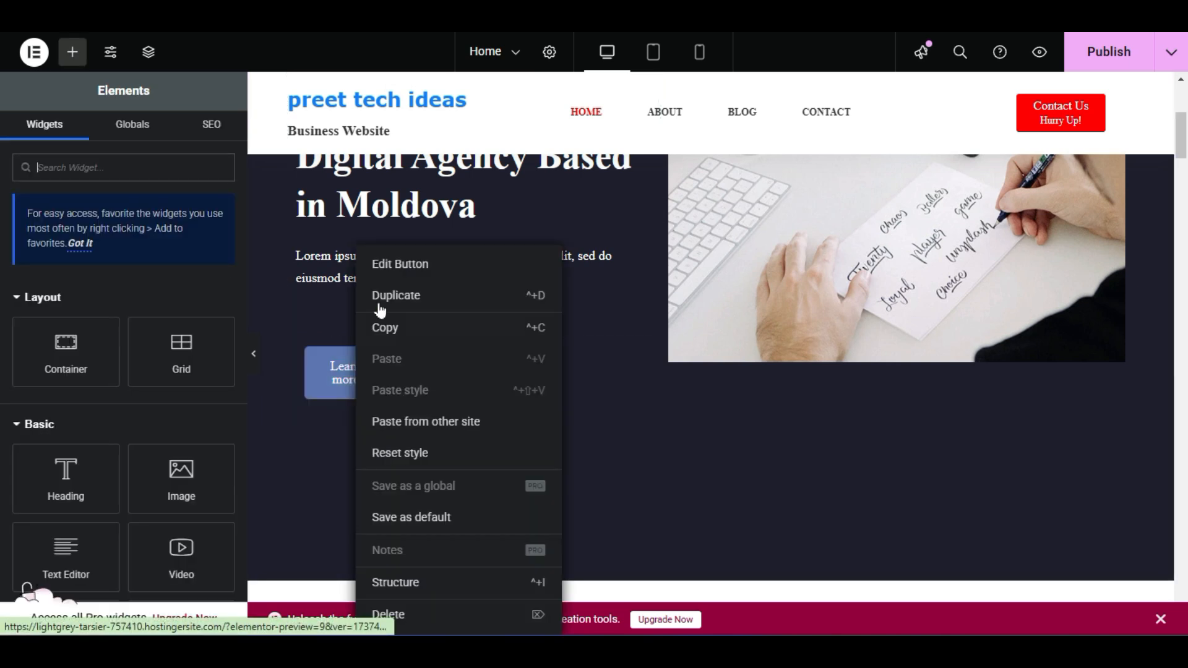
left_click(406, 264)
triple_click(182, 266)
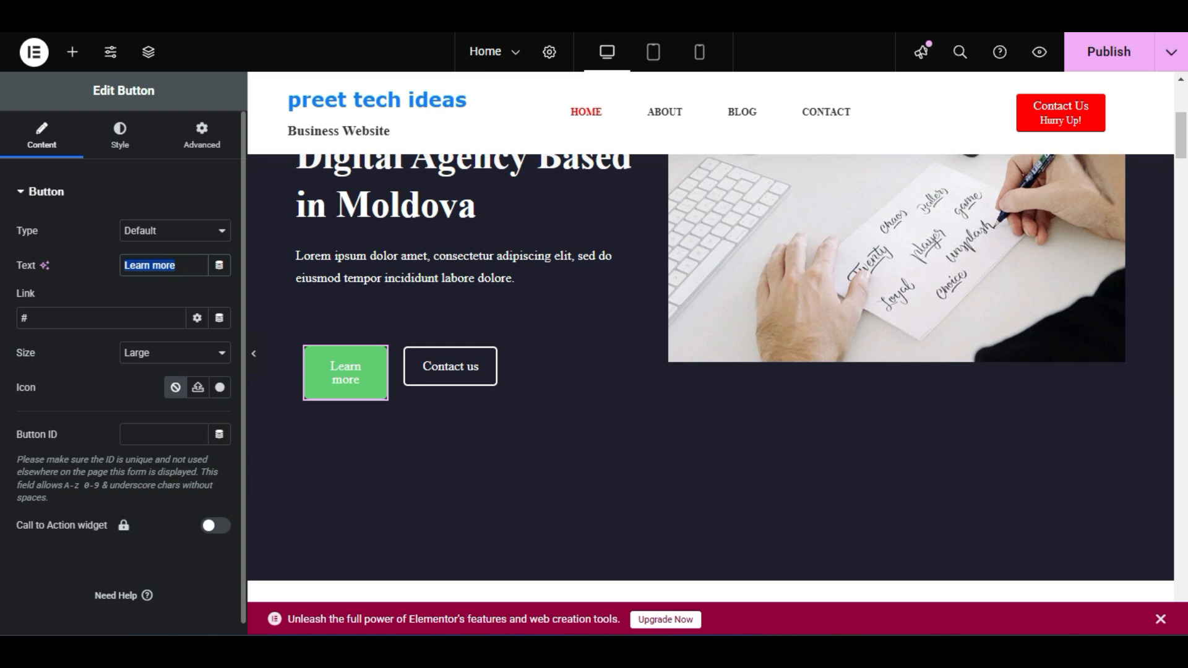
triple_click(60, 319)
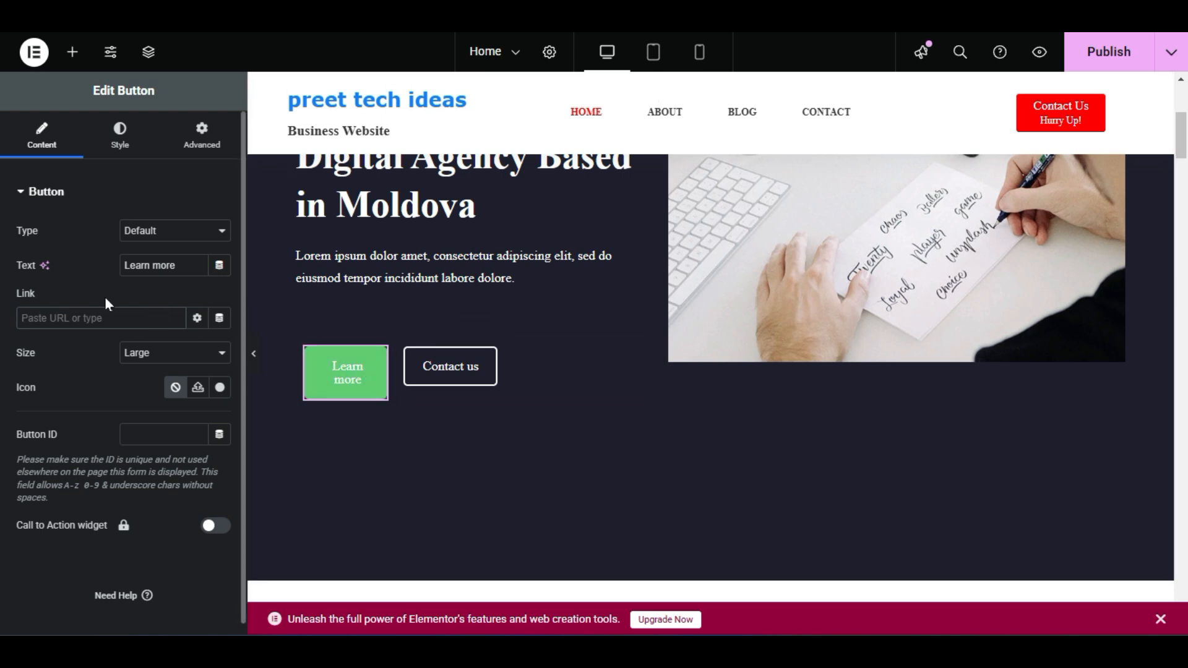
left_click(132, 314)
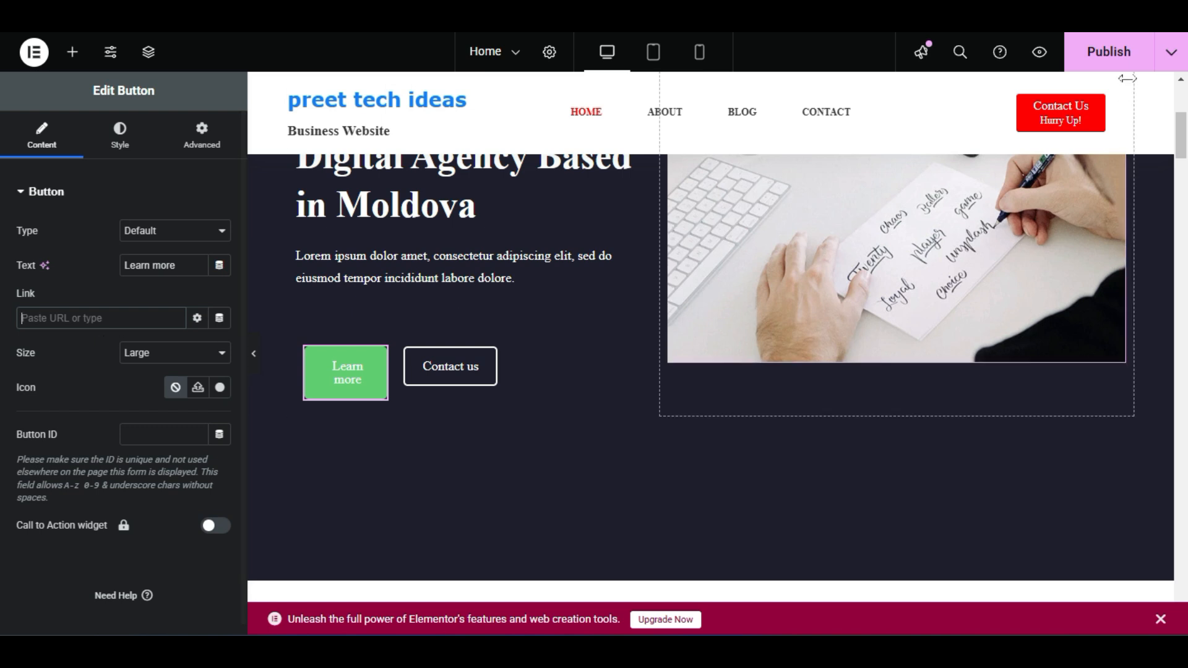
Publish the homepage changes
left_click(1084, 50)
scroll(803, 277, "down", 5)
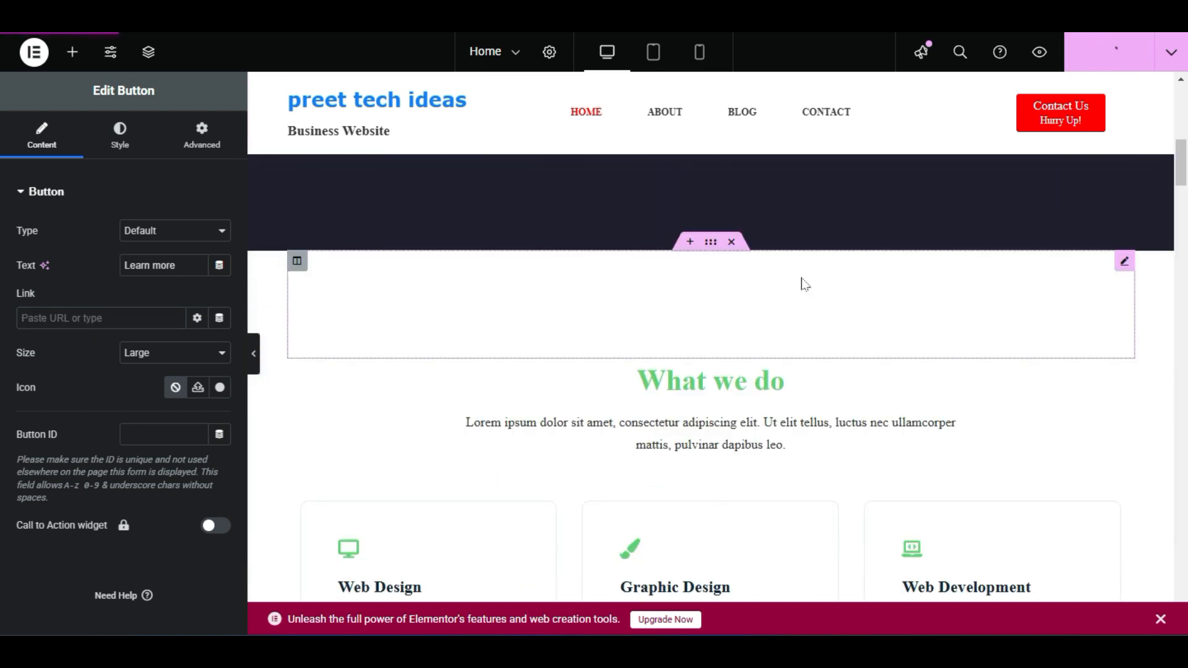
scroll(804, 283, "down", 3)
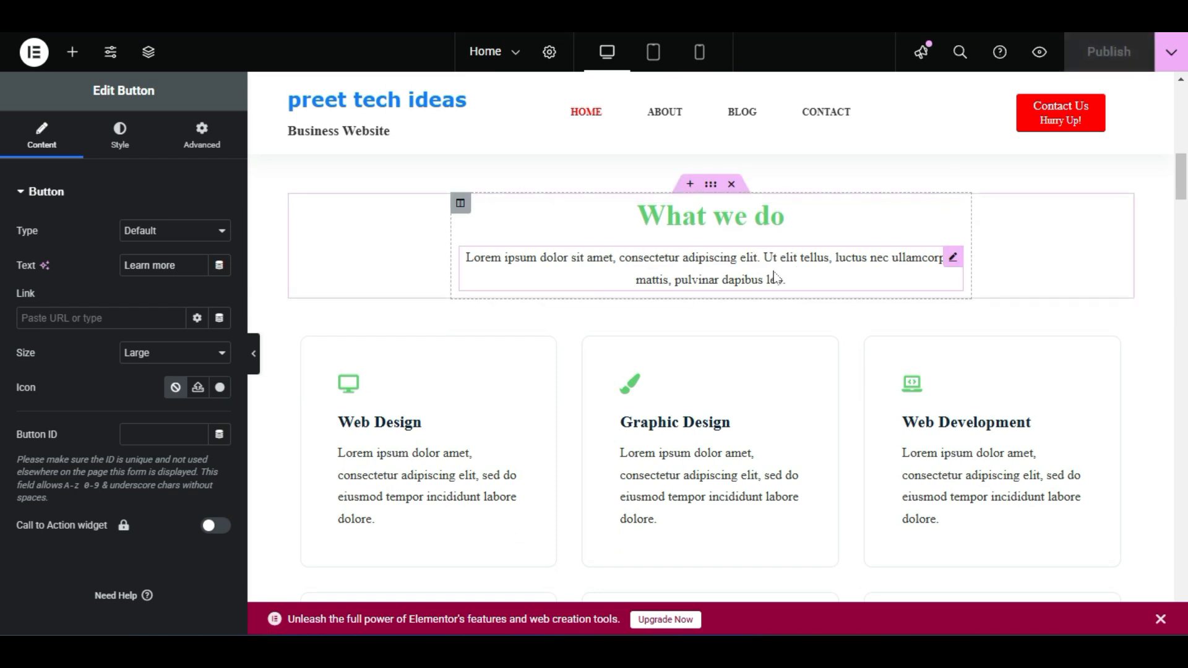
scroll(848, 283, "down", 3)
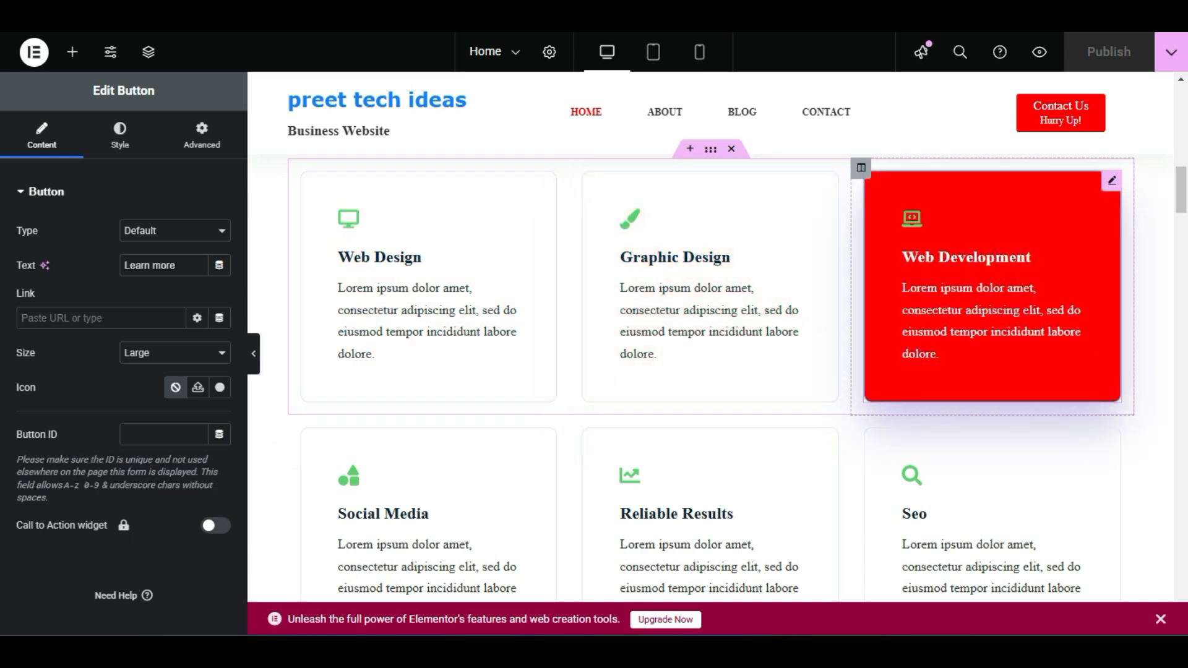
scroll(990, 278, "down", 1)
scroll(990, 327, "down", 1)
Delete the second service-card row with Social Media, Reliable Results and Seo
scroll(576, 430, "up", 4)
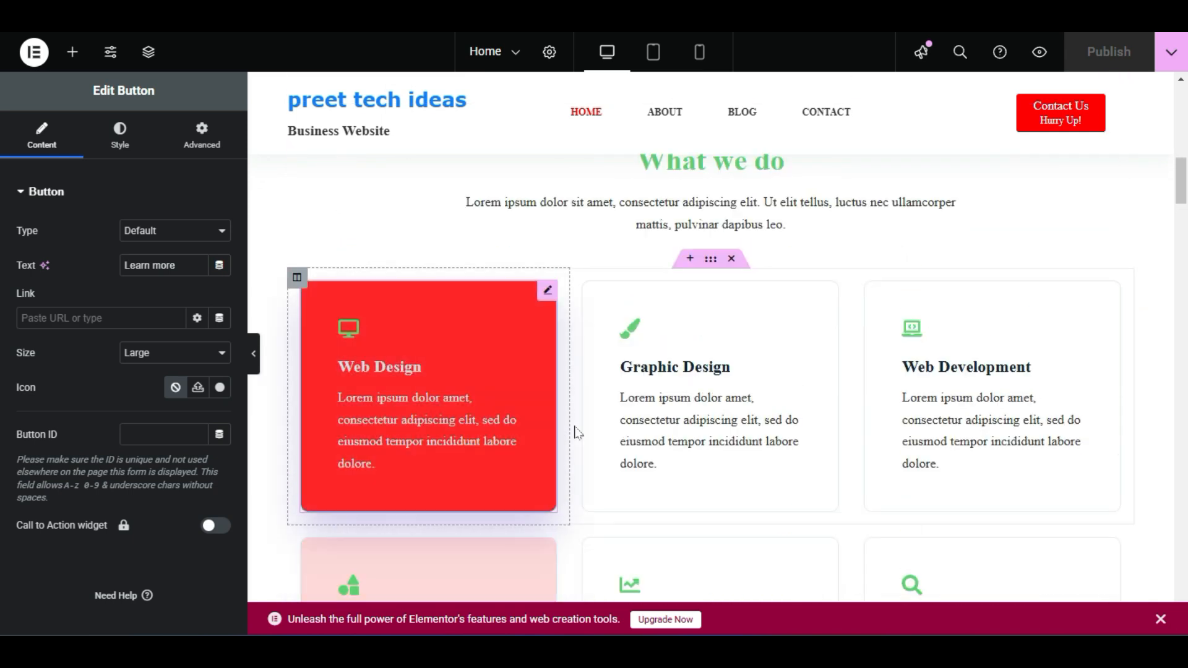
scroll(711, 313, "down", 2)
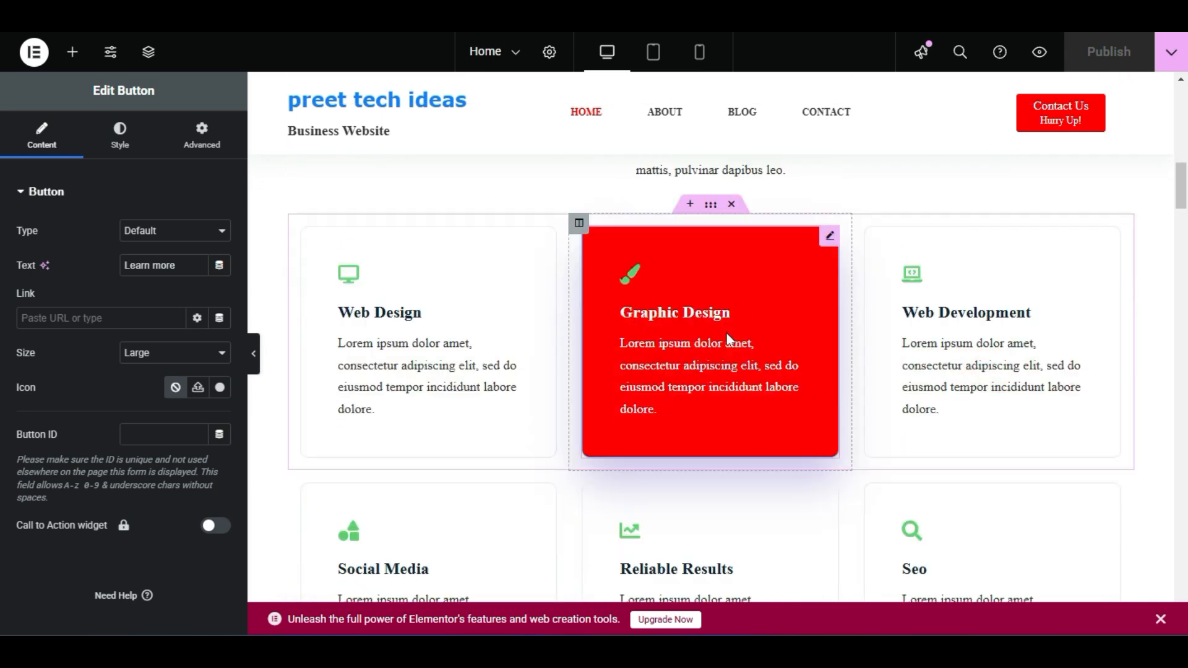
scroll(740, 333, "up", 2)
scroll(740, 333, "down", 4)
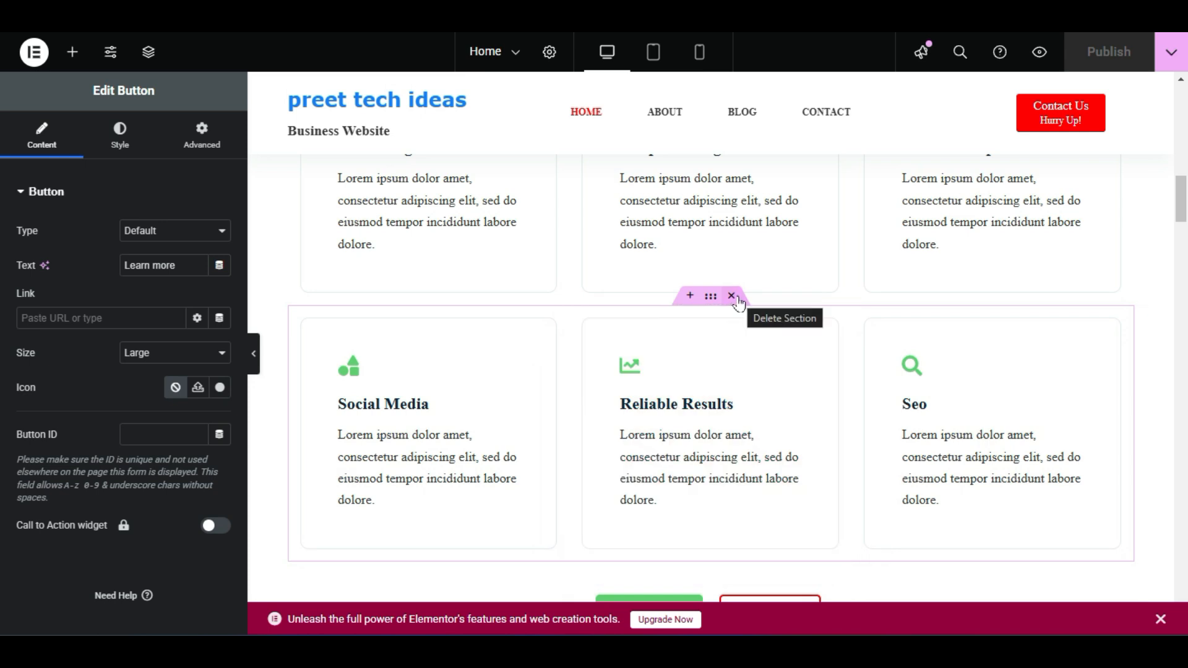
left_click(731, 296)
scroll(734, 296, "up", 3)
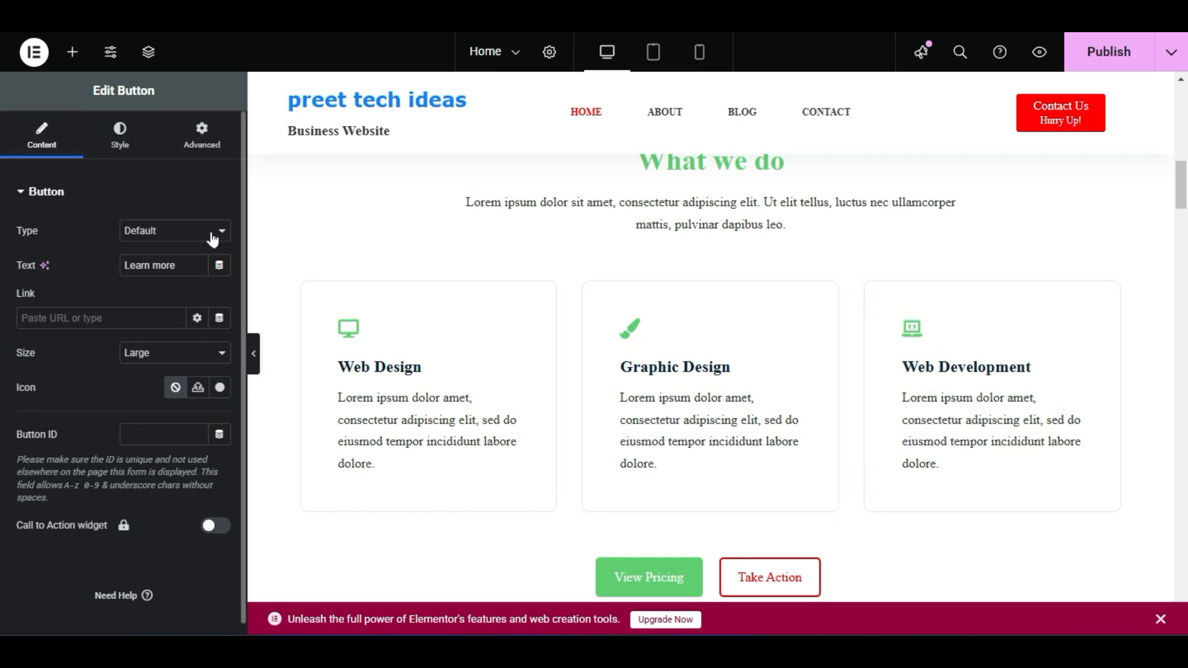
scroll(513, 334, "down", 3)
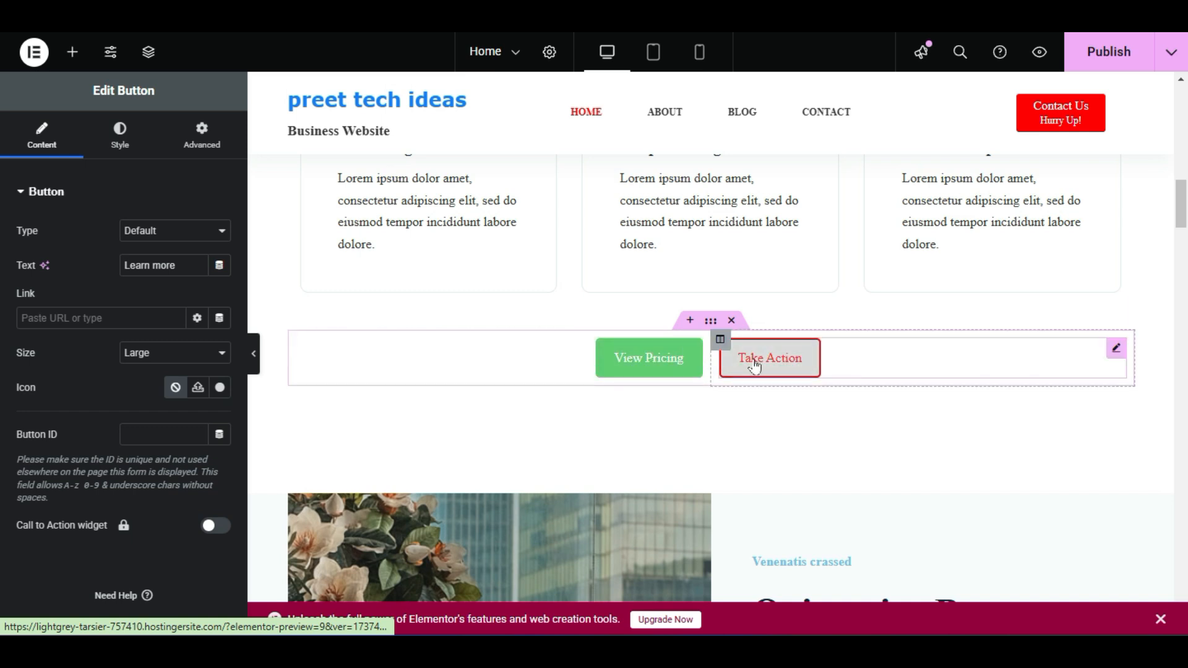
scroll(767, 363, "up", 4)
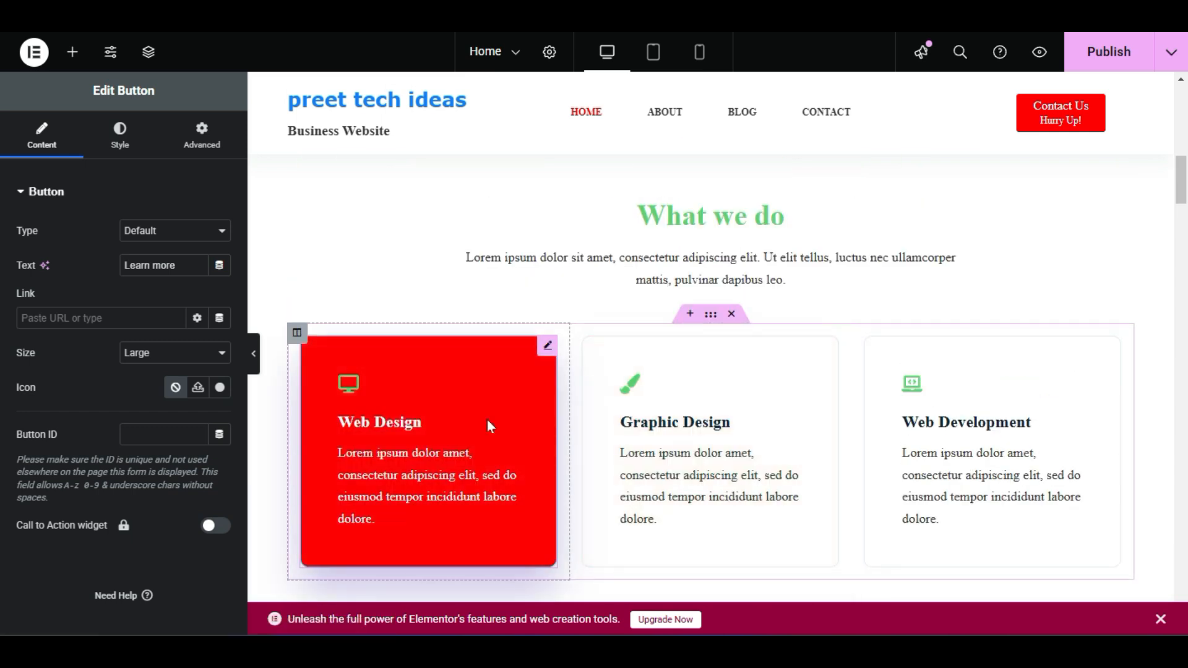
scroll(488, 419, "down", 3)
scroll(877, 364, "up", 2)
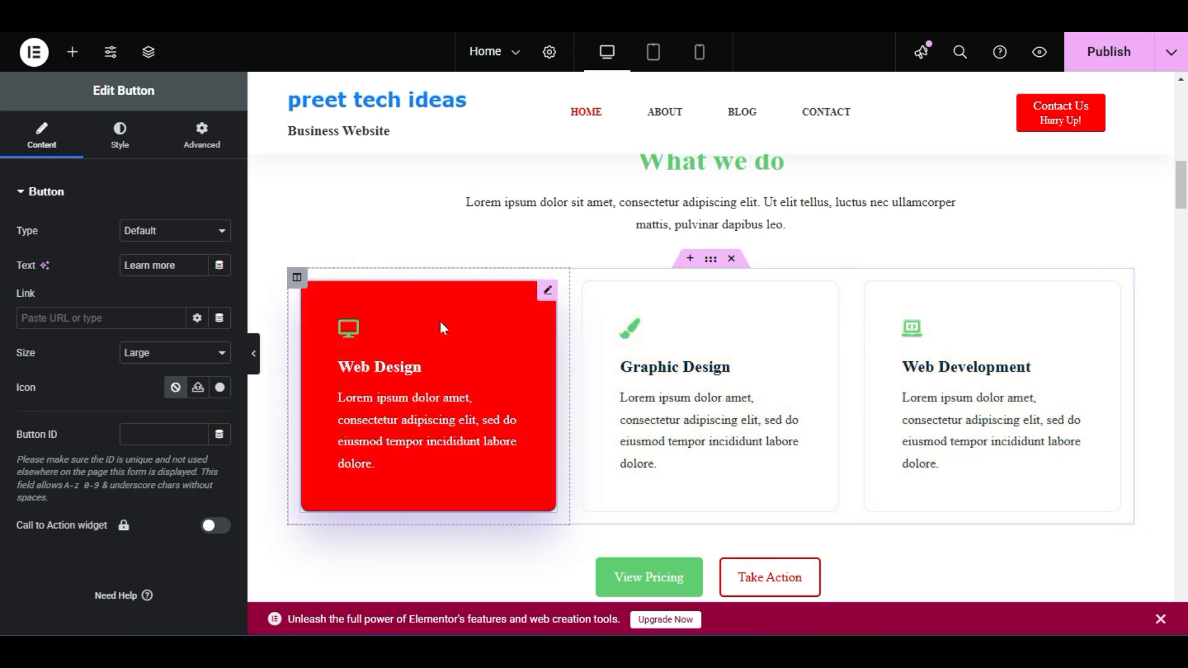
right_click(441, 323)
left_click(529, 303)
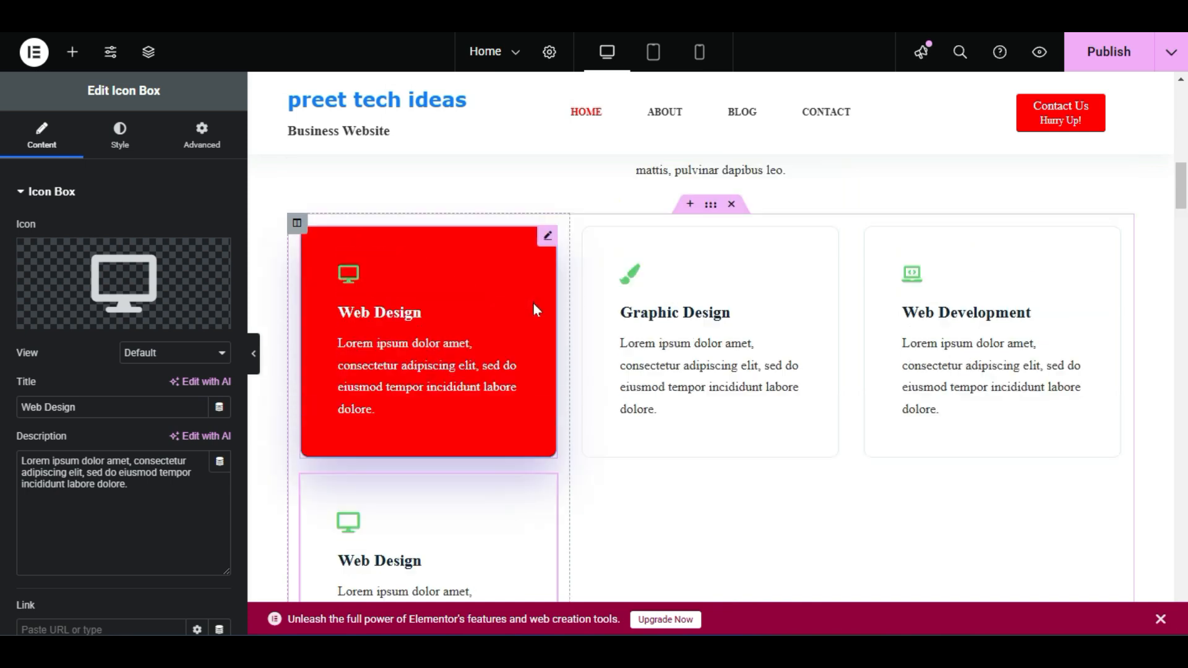
scroll(533, 303, "down", 3)
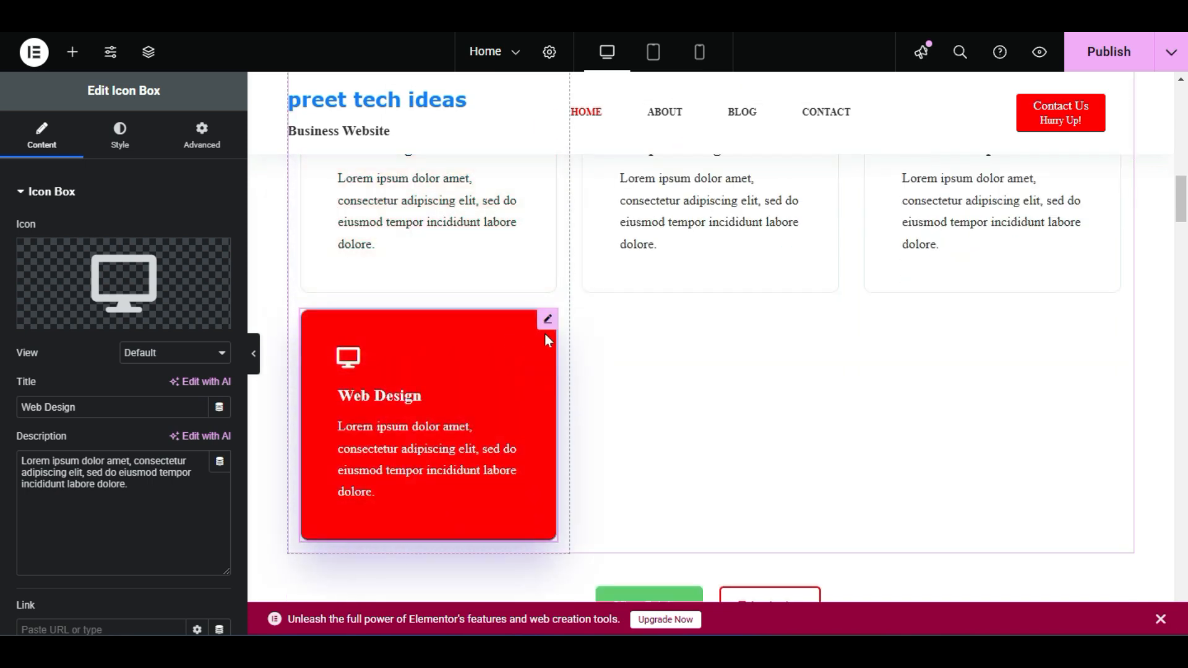
scroll(774, 265, "up", 3)
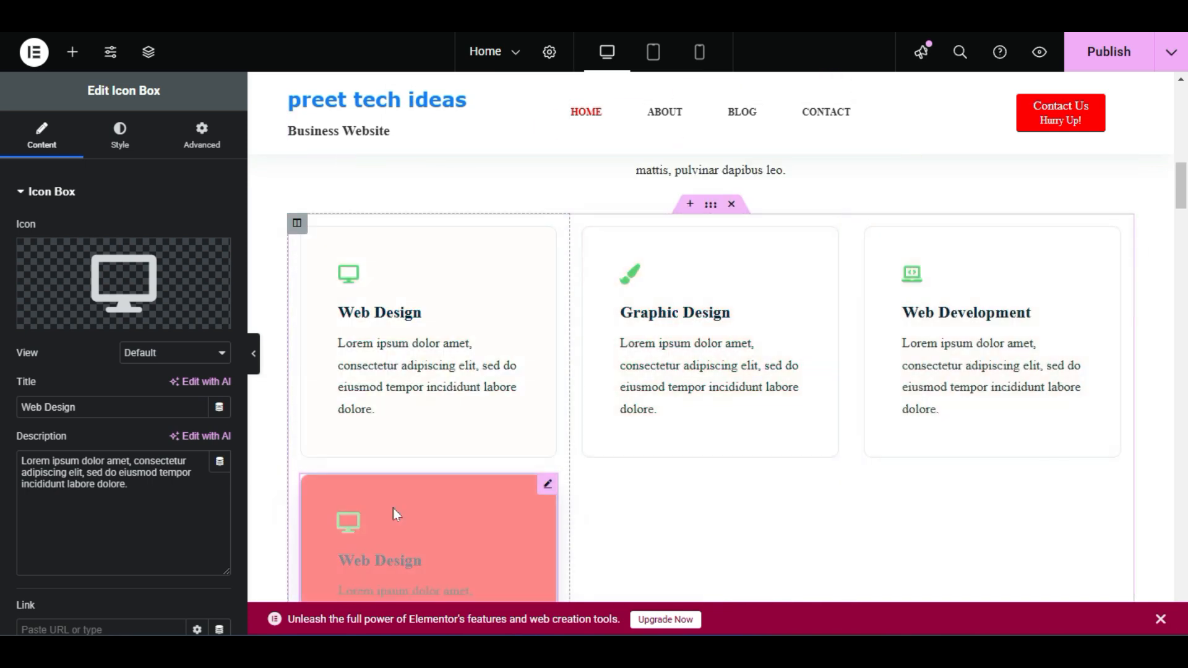
right_click(499, 494)
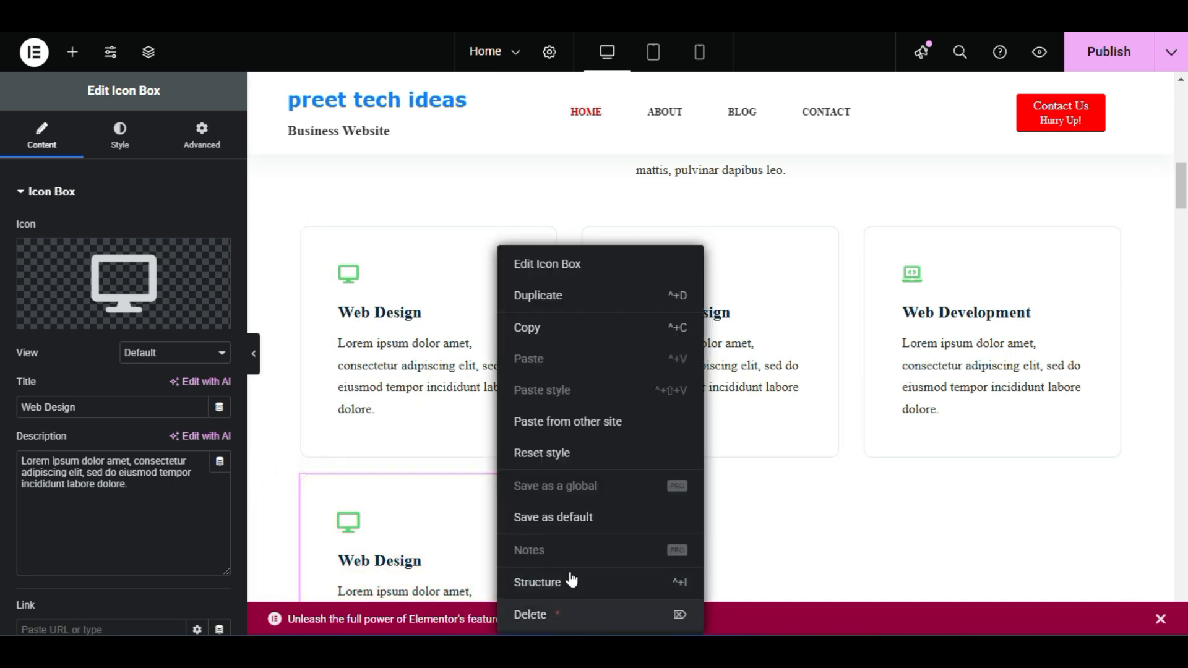
left_click(544, 614)
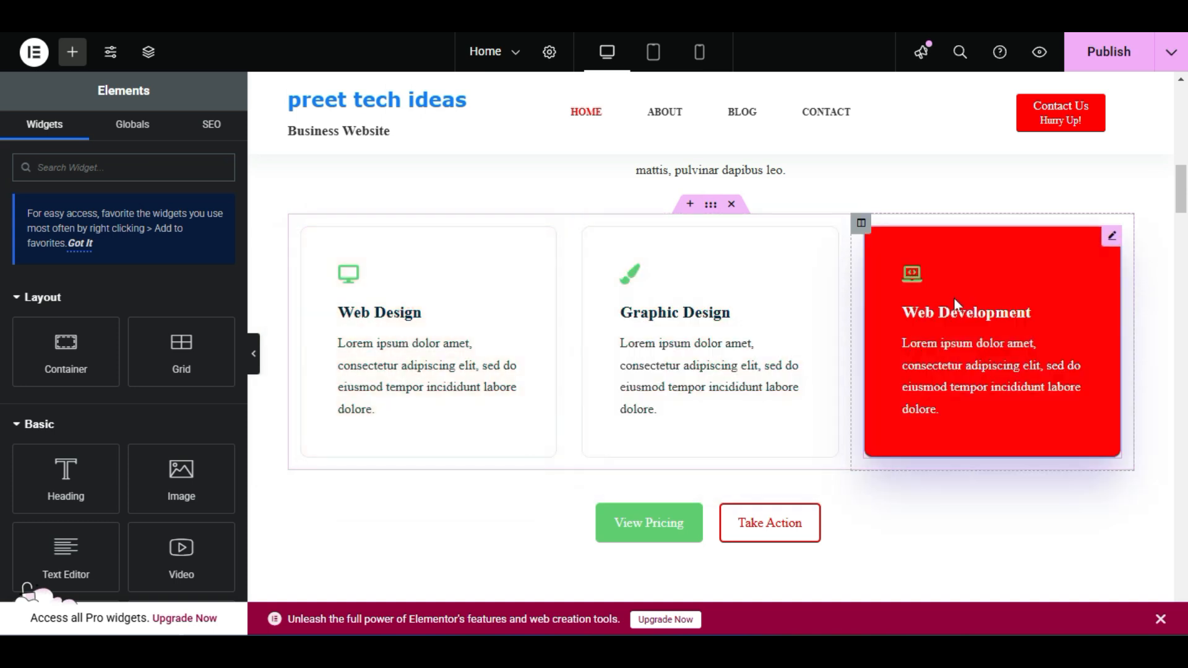
left_click(711, 205)
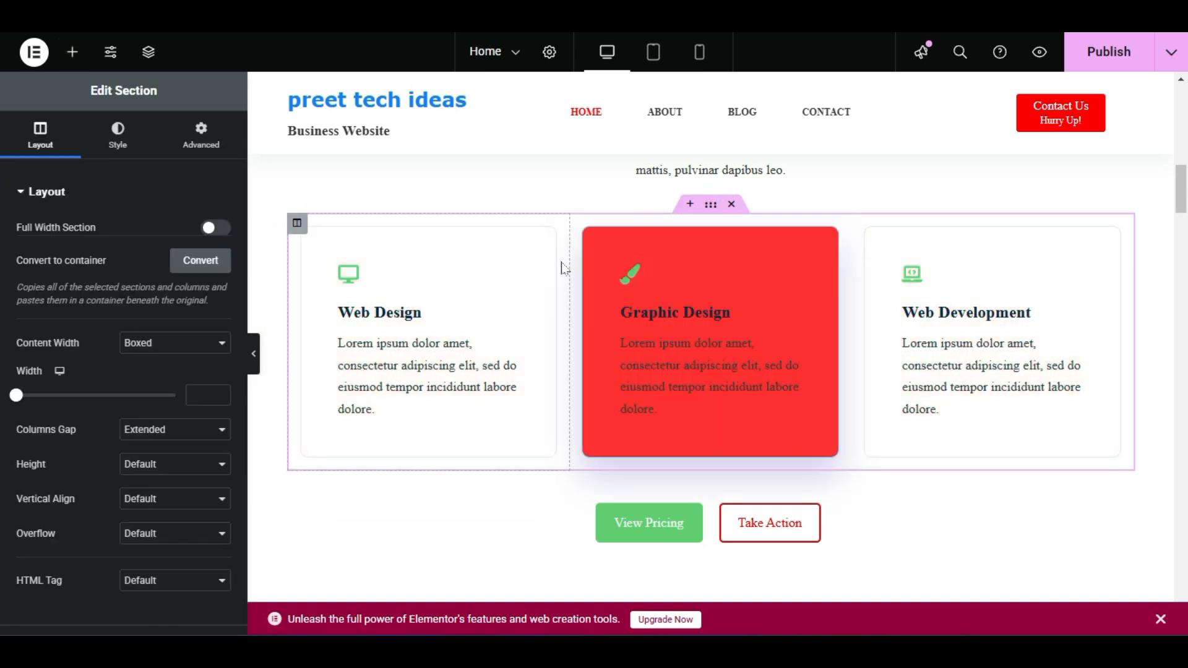
left_click(110, 149)
left_click(60, 141)
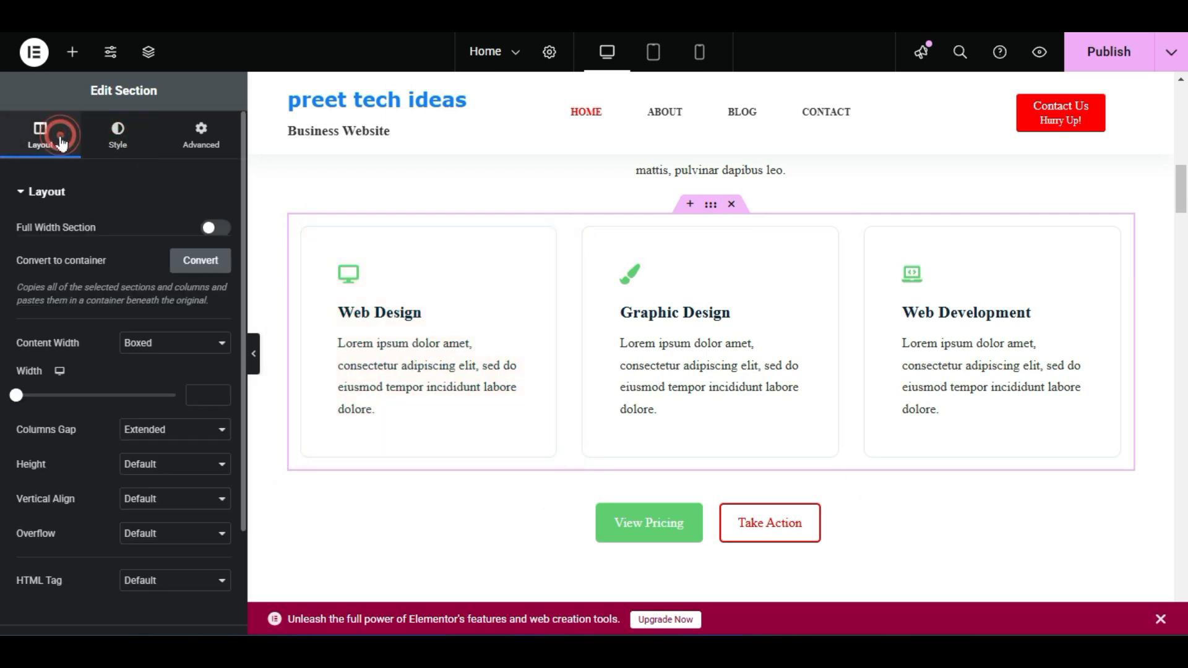
left_click(556, 319)
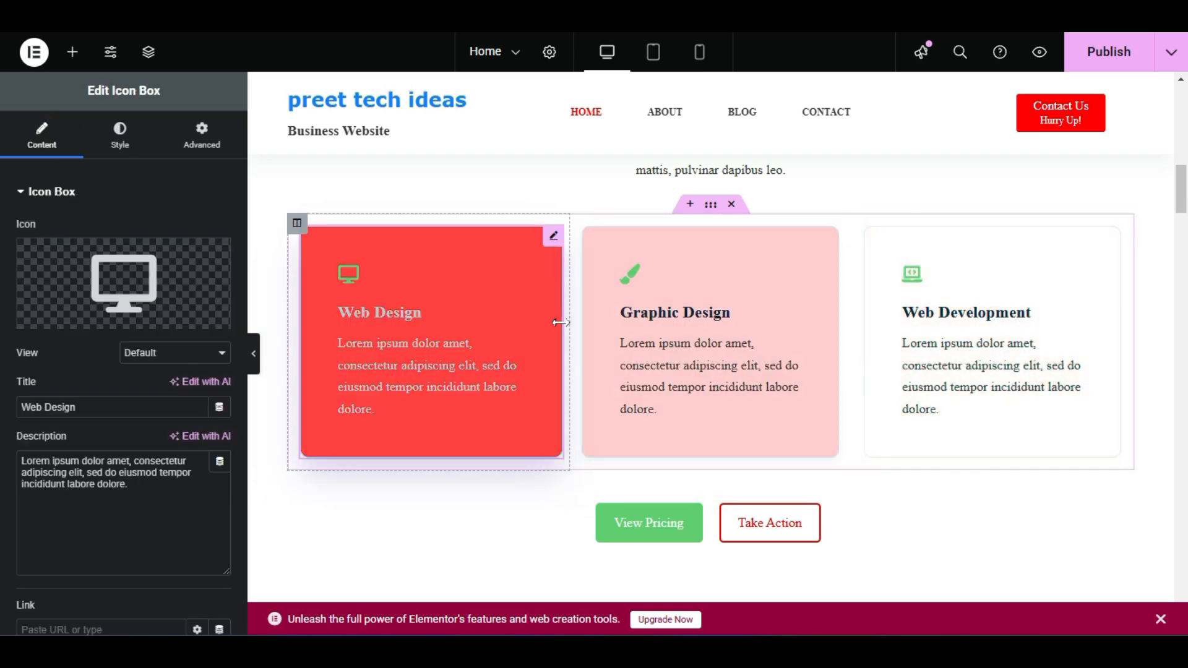
Show the Style background settings of the column with the man-at-laptop photo
scroll(853, 342, "down", 3)
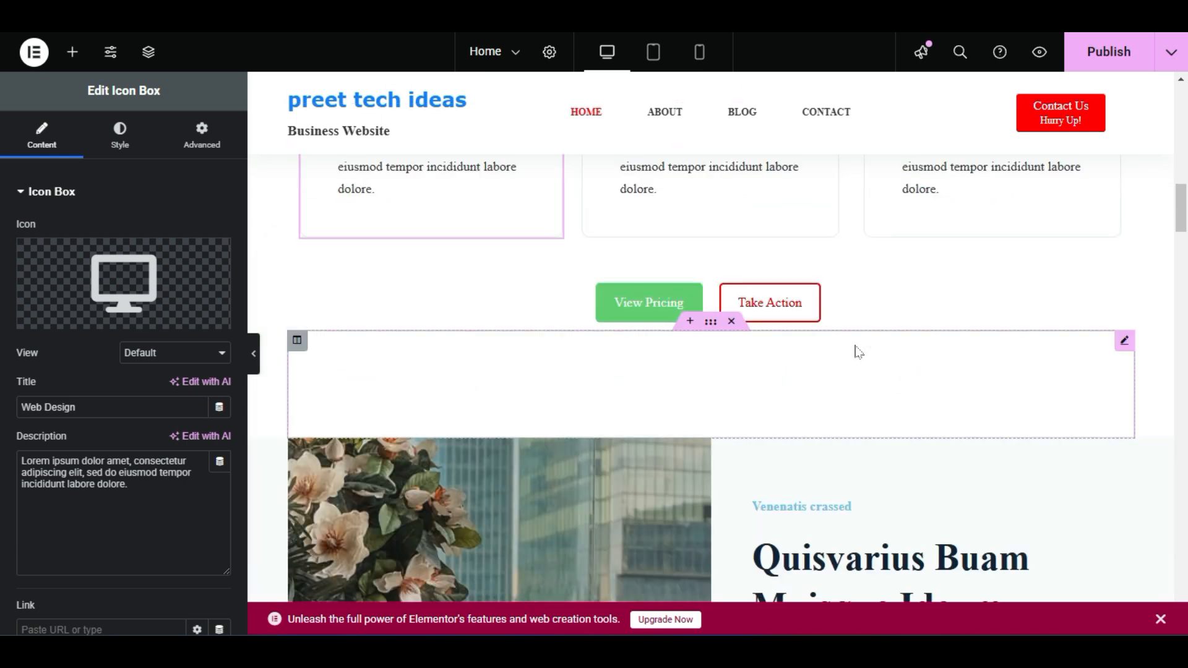
scroll(842, 351, "down", 4)
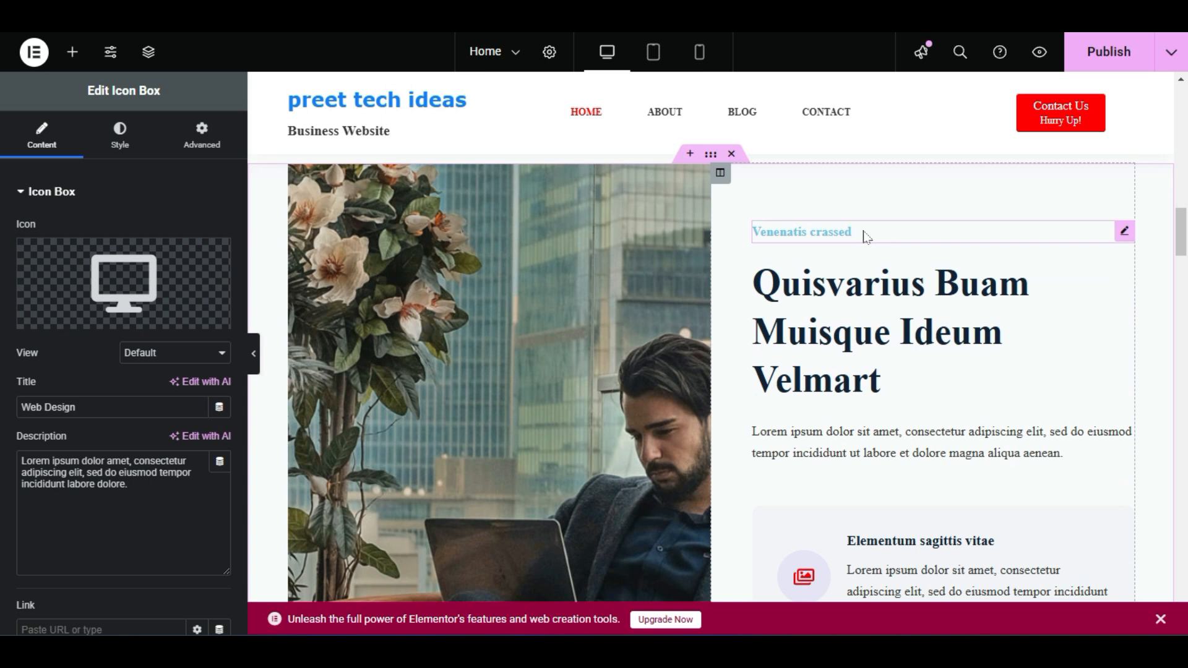
scroll(866, 238, "down", 2)
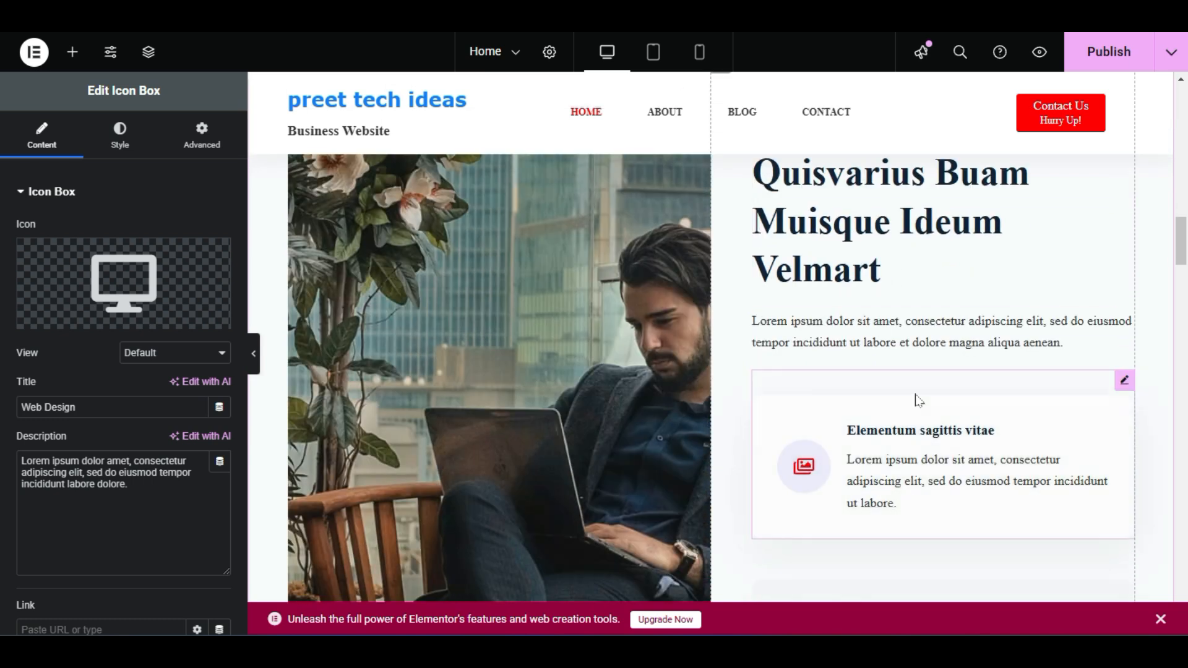
scroll(917, 400, "down", 3)
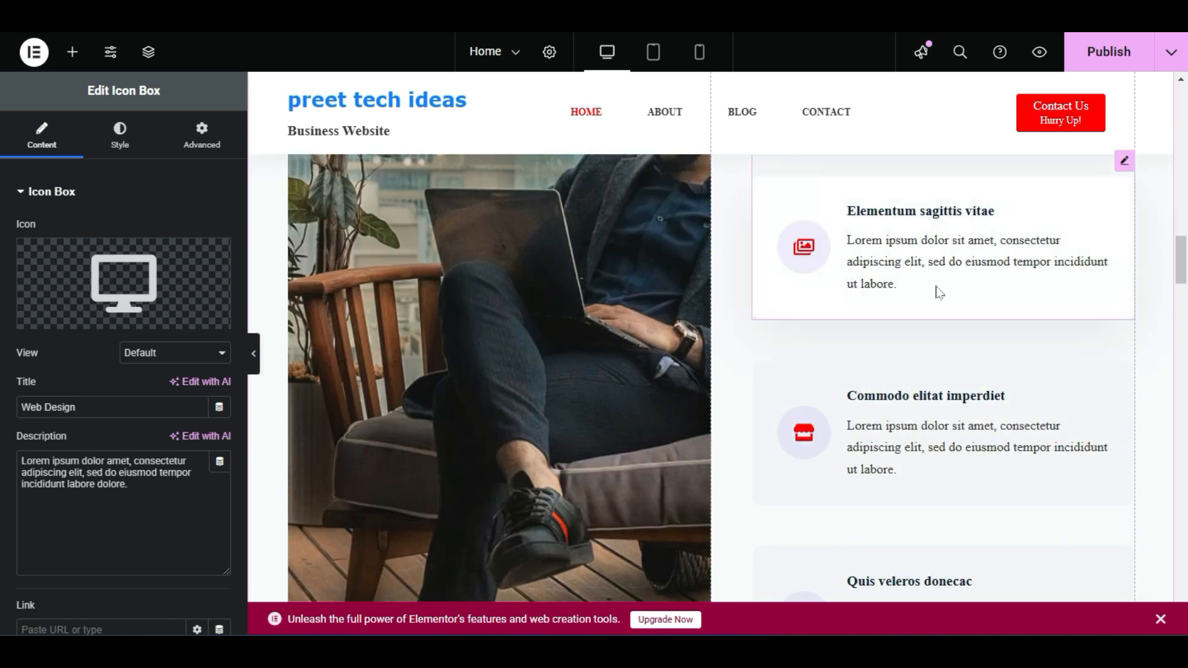
scroll(917, 343, "up", 5)
scroll(1010, 437, "down", 5)
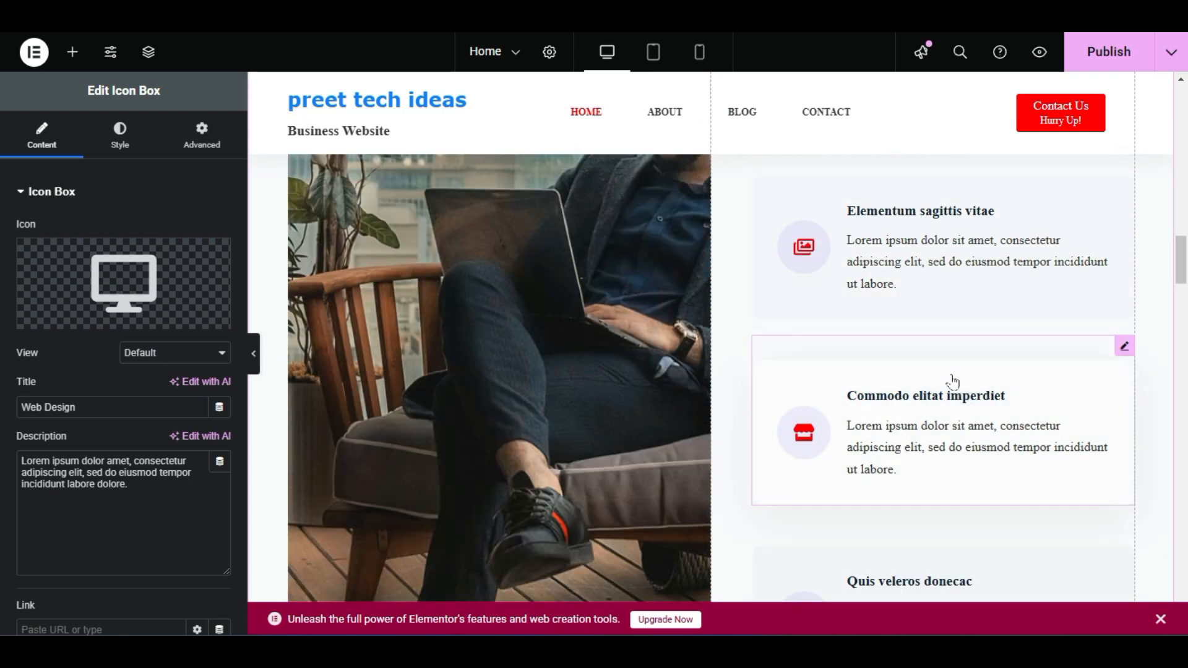
scroll(994, 455, "down", 3)
scroll(956, 459, "up", 4)
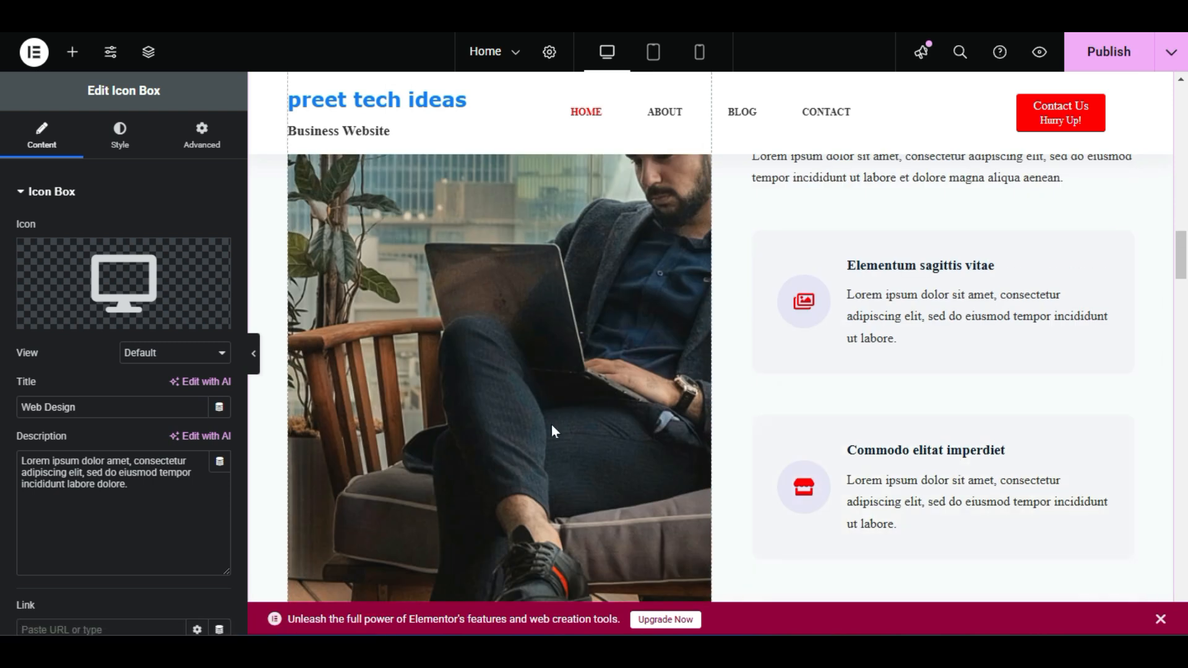
scroll(589, 429, "up", 3)
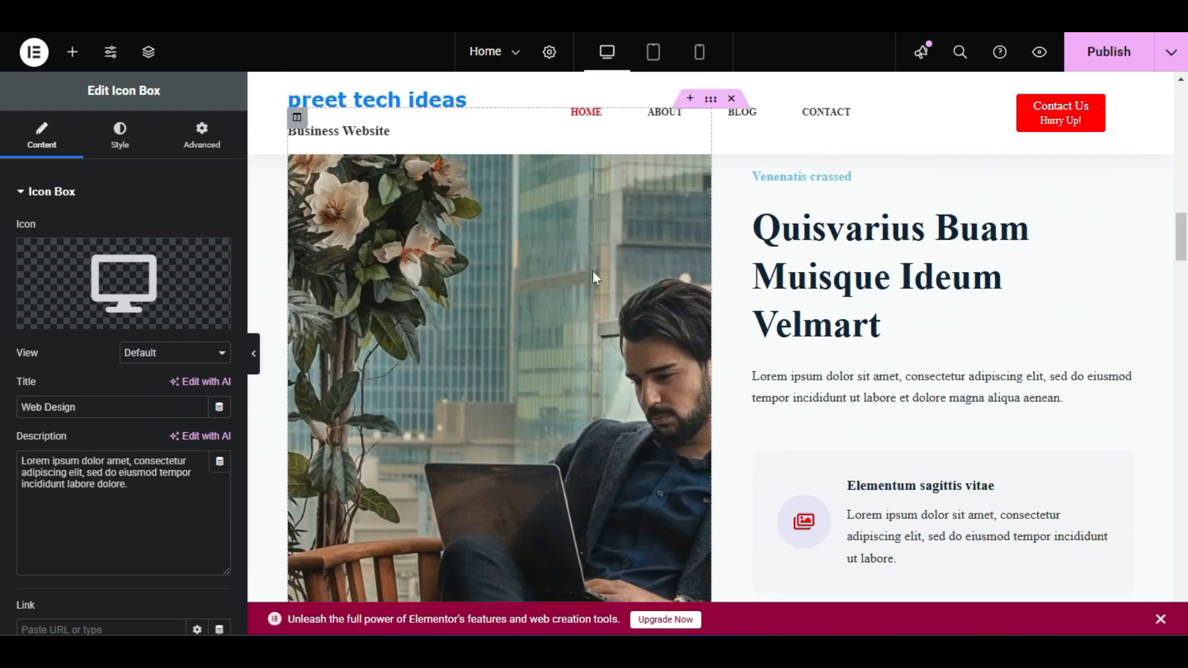
right_click(533, 304)
left_click(609, 301)
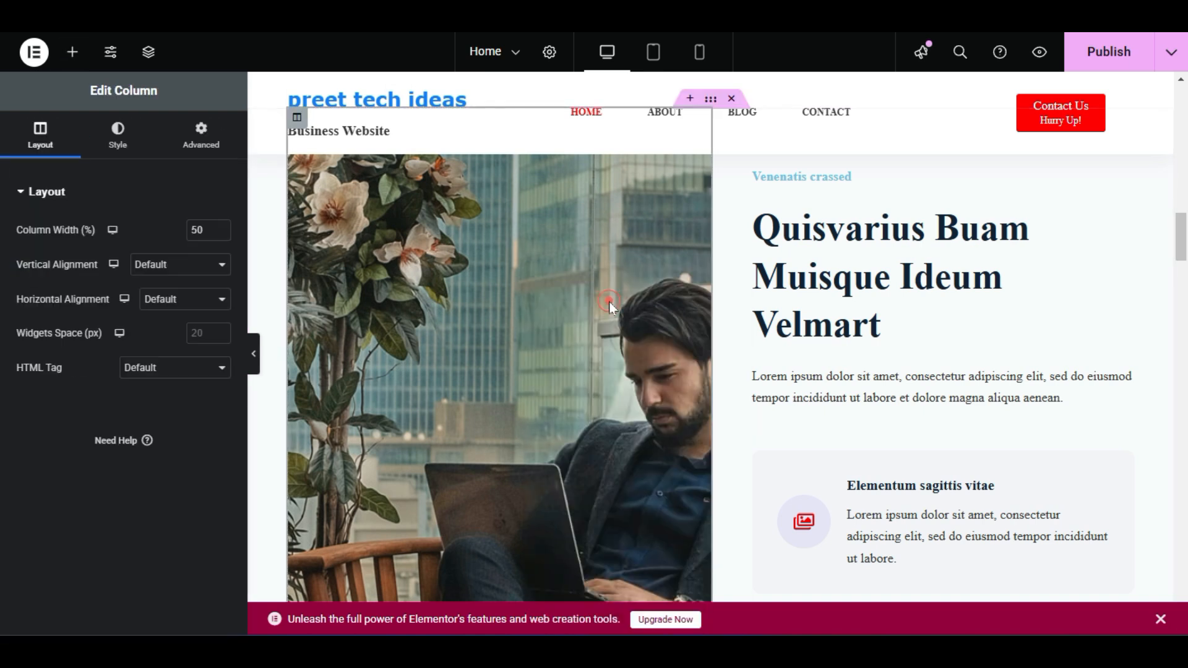
left_click(106, 131)
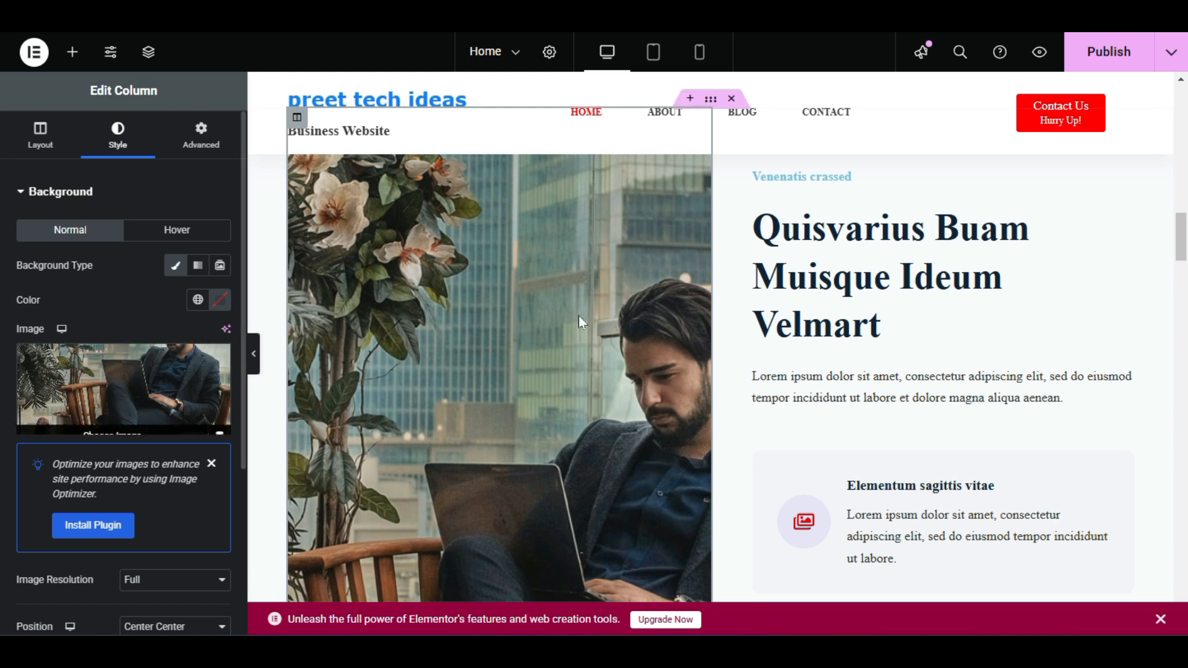
scroll(575, 319, "down", 10)
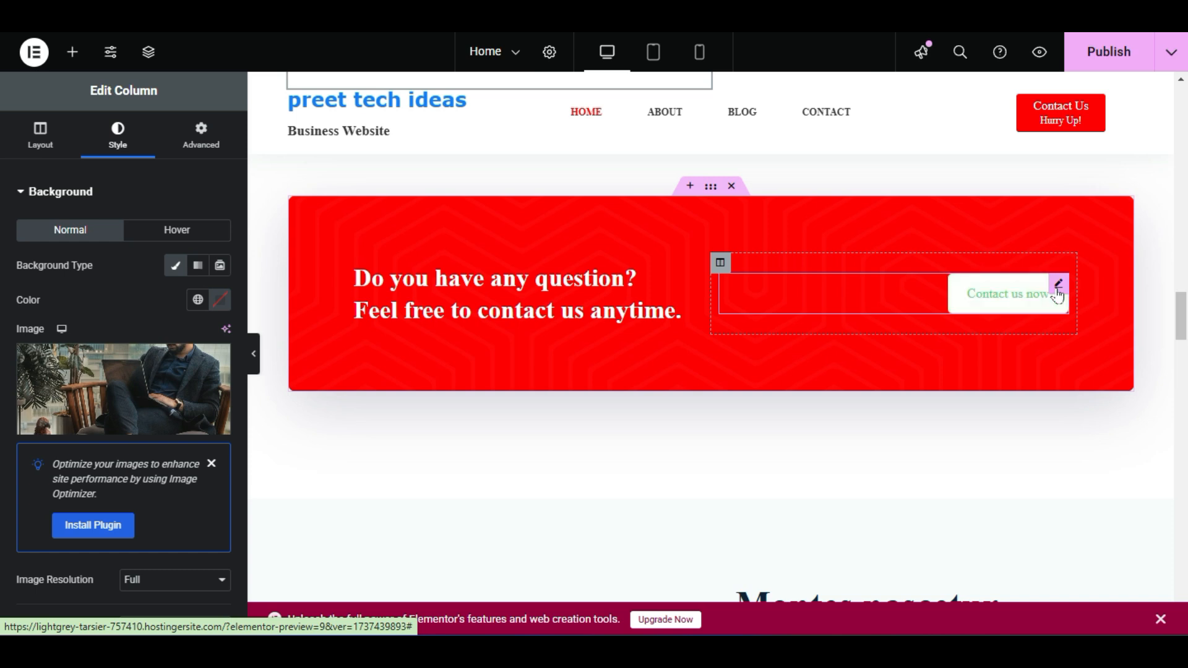
Open the Contact us now button's settings and select its label text
left_click(1058, 283)
triple_click(186, 264)
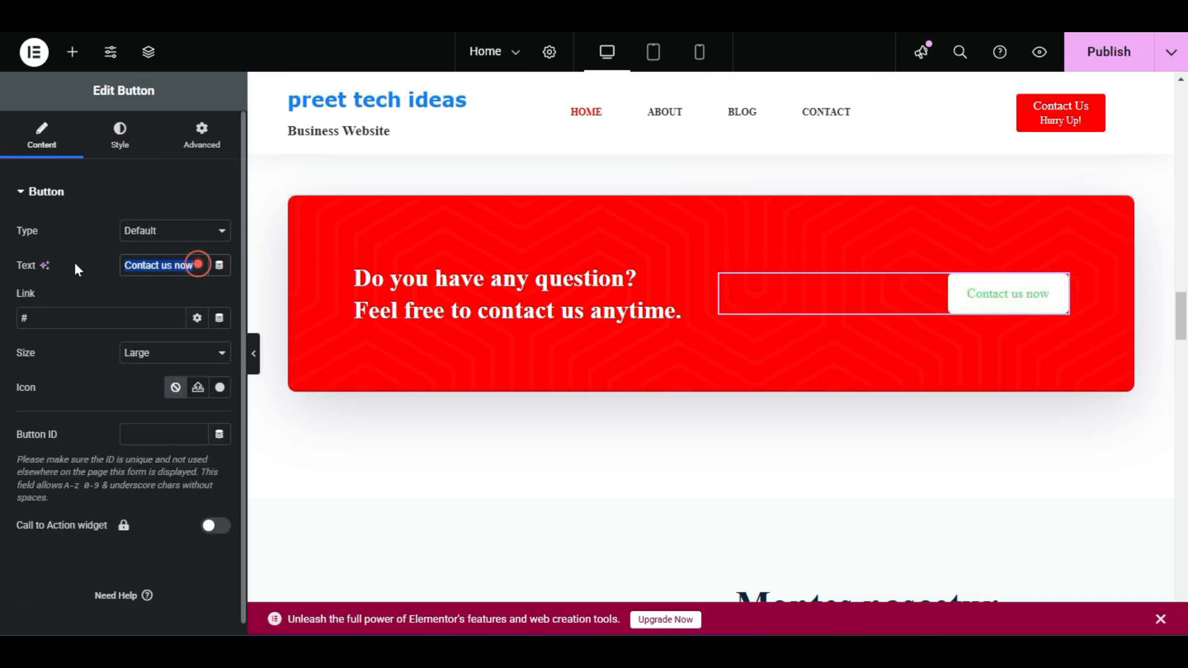
scroll(604, 342, "up", 15)
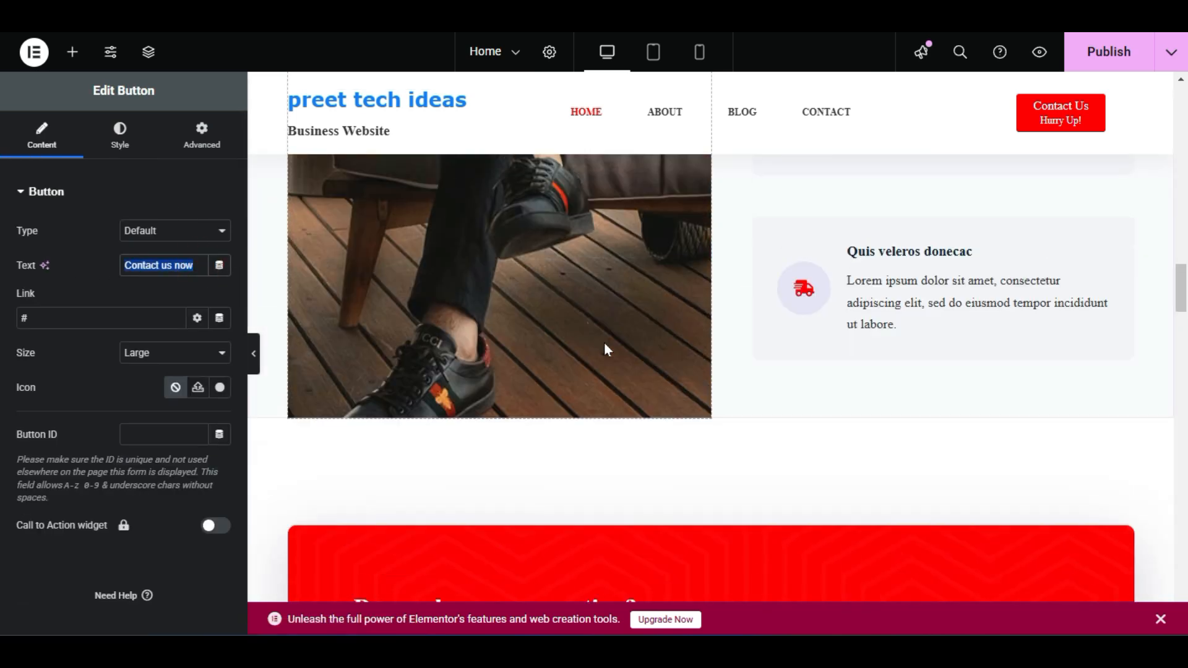
scroll(605, 357, "down", 6)
scroll(650, 270, "down", 10)
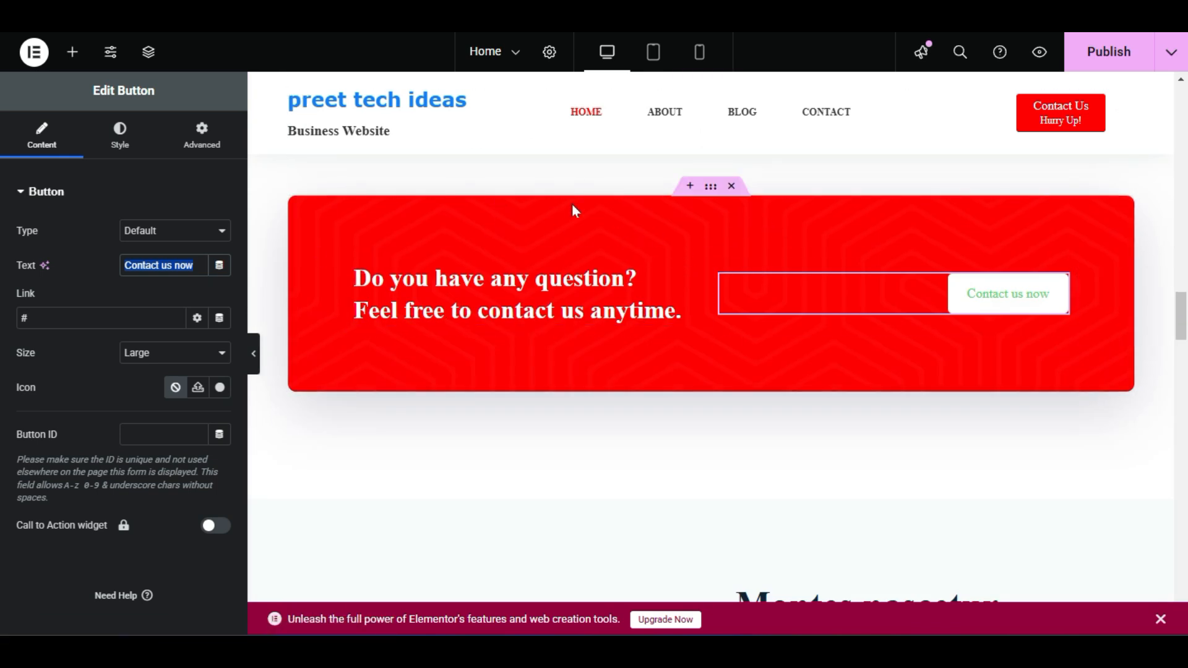
left_click(687, 212)
Set the call-to-action section's background colour to black #000000
right_click(687, 215)
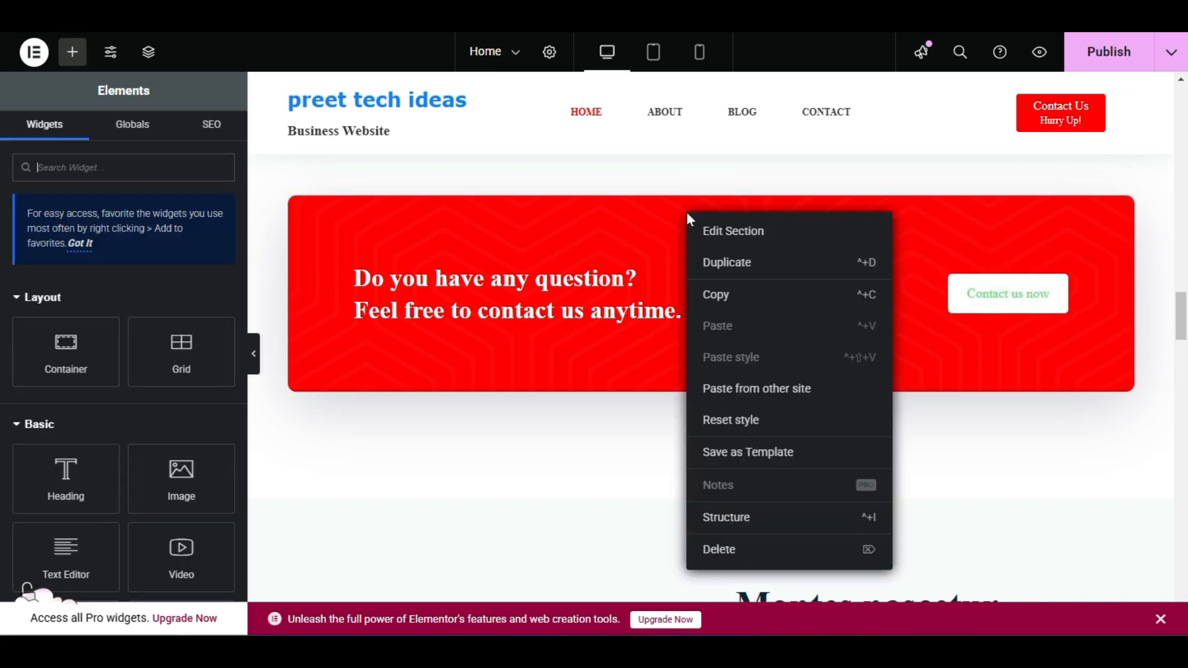
left_click(738, 230)
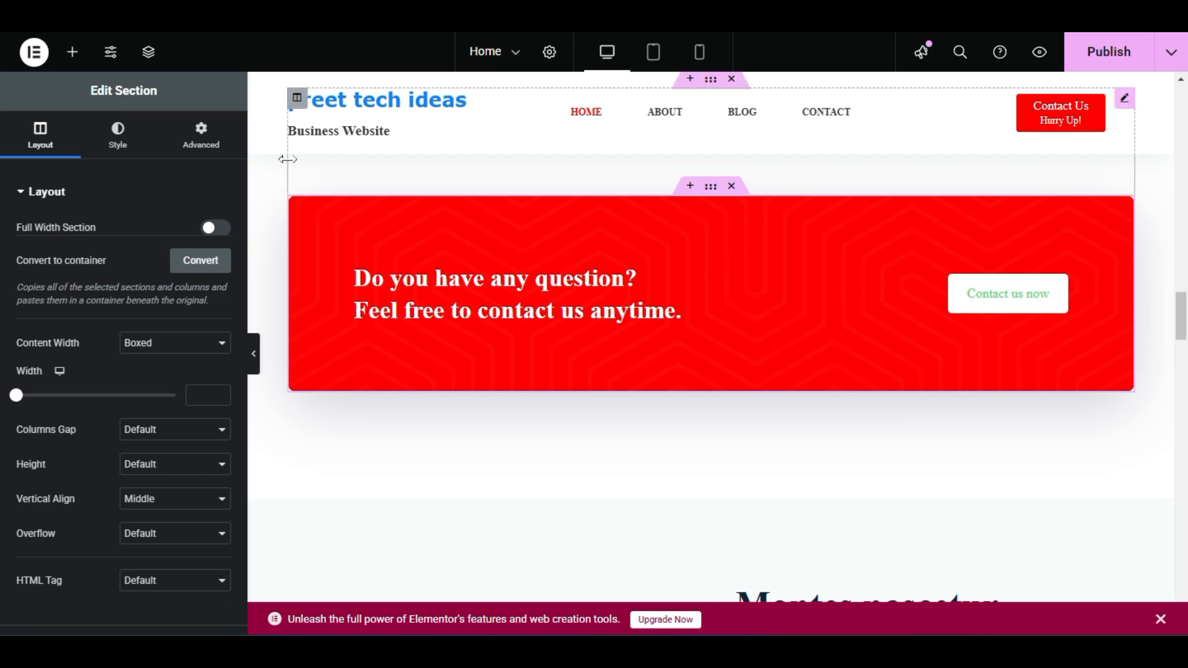
left_click(118, 142)
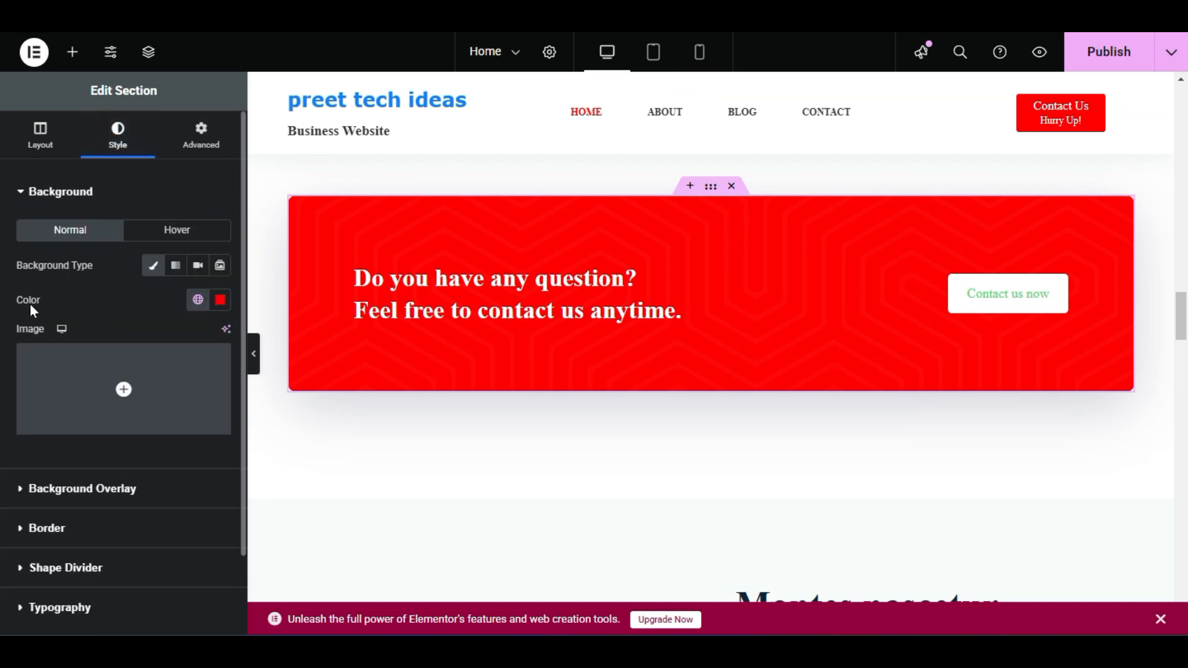
left_click(220, 299)
left_click_drag(163, 394, 122, 491)
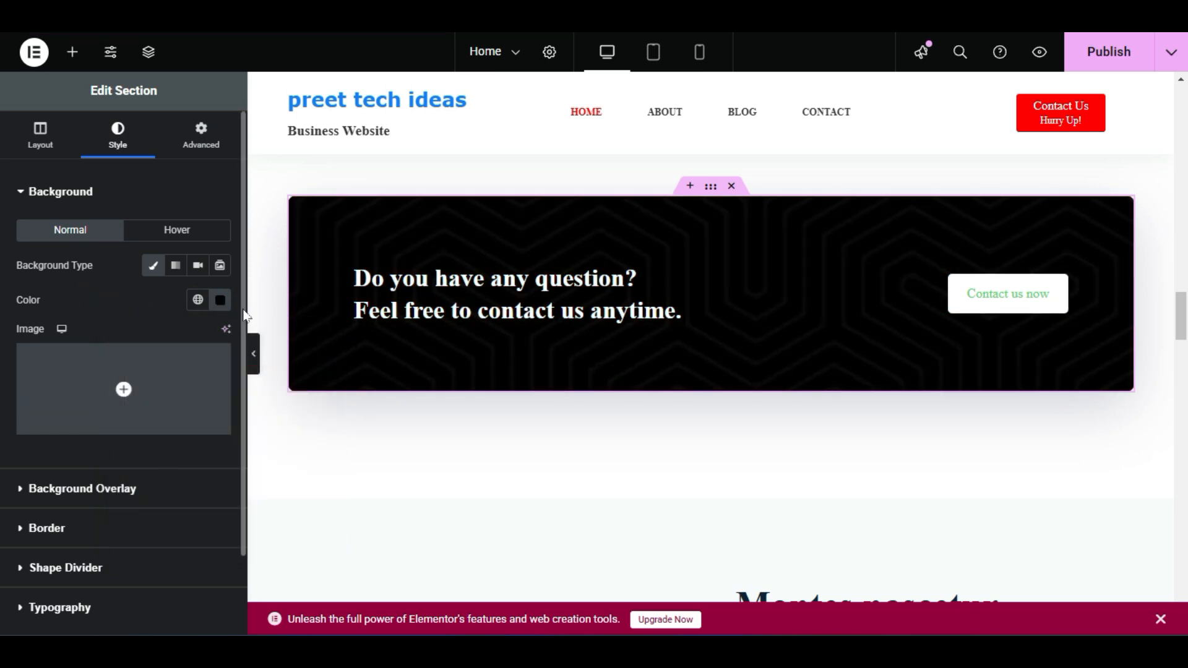
left_click(219, 301)
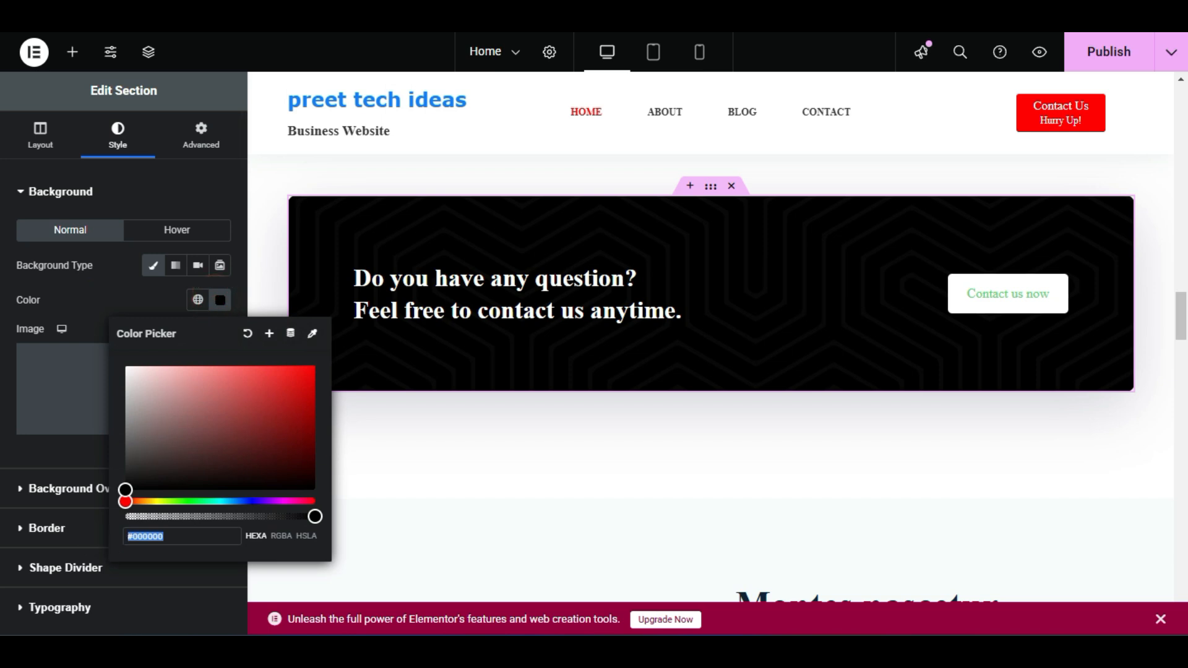
left_click(133, 299)
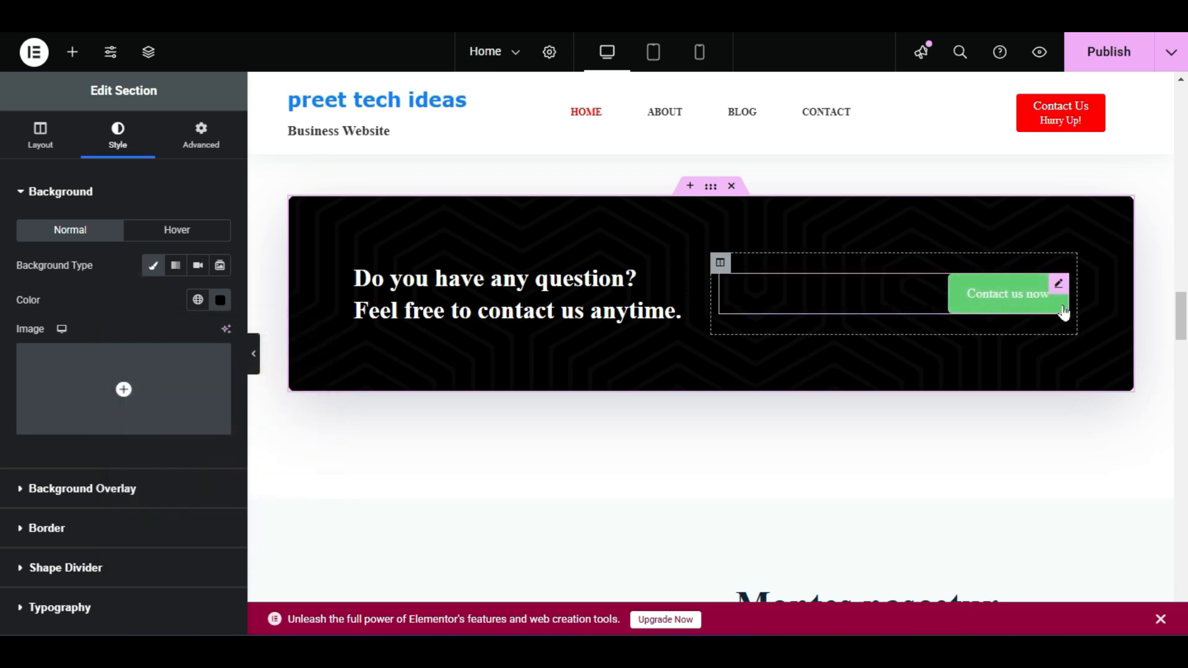
Give the Contact us now button a solid red #E60000 background
left_click(1029, 304)
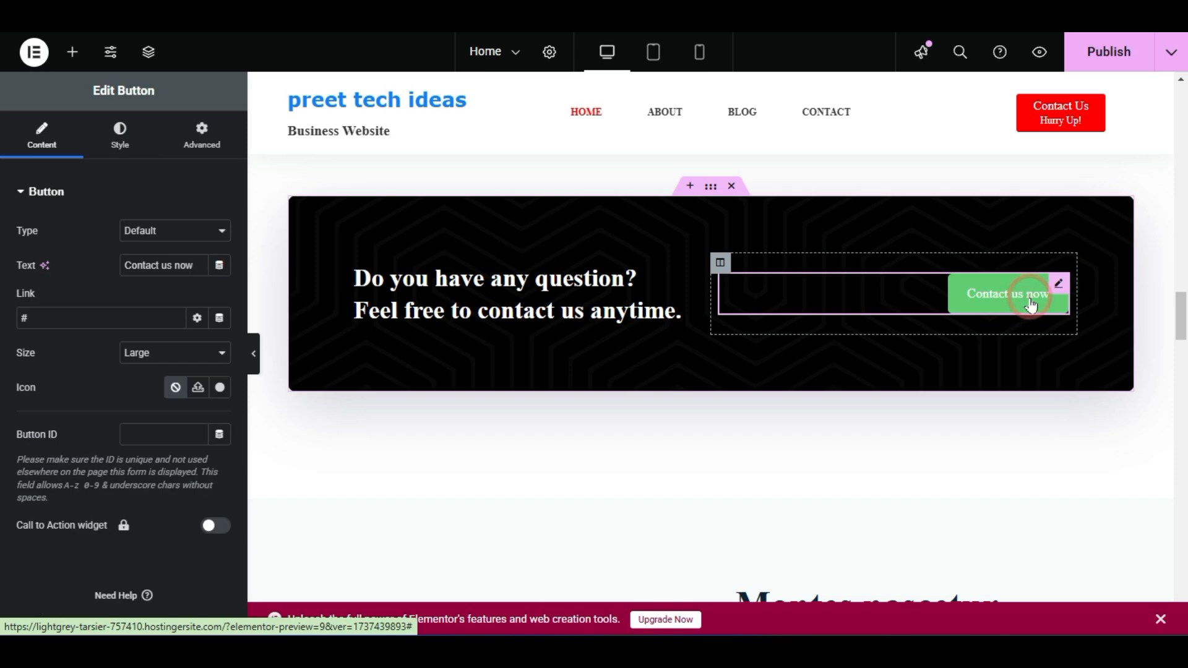
left_click(119, 133)
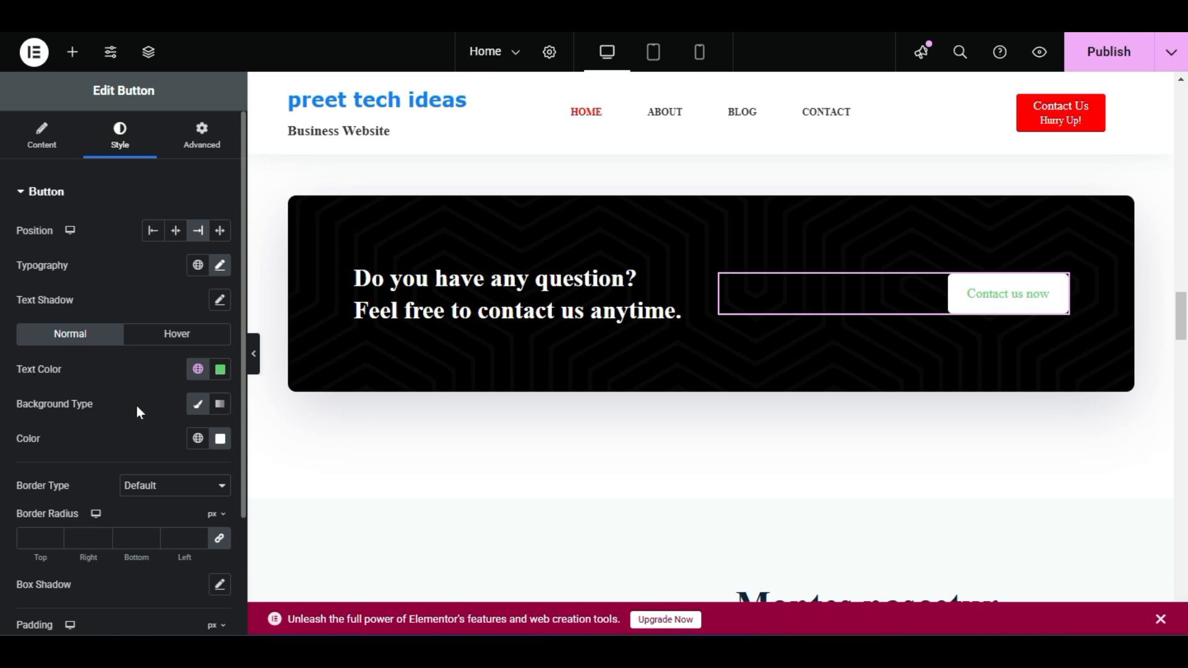
left_click(198, 408)
left_click(198, 410)
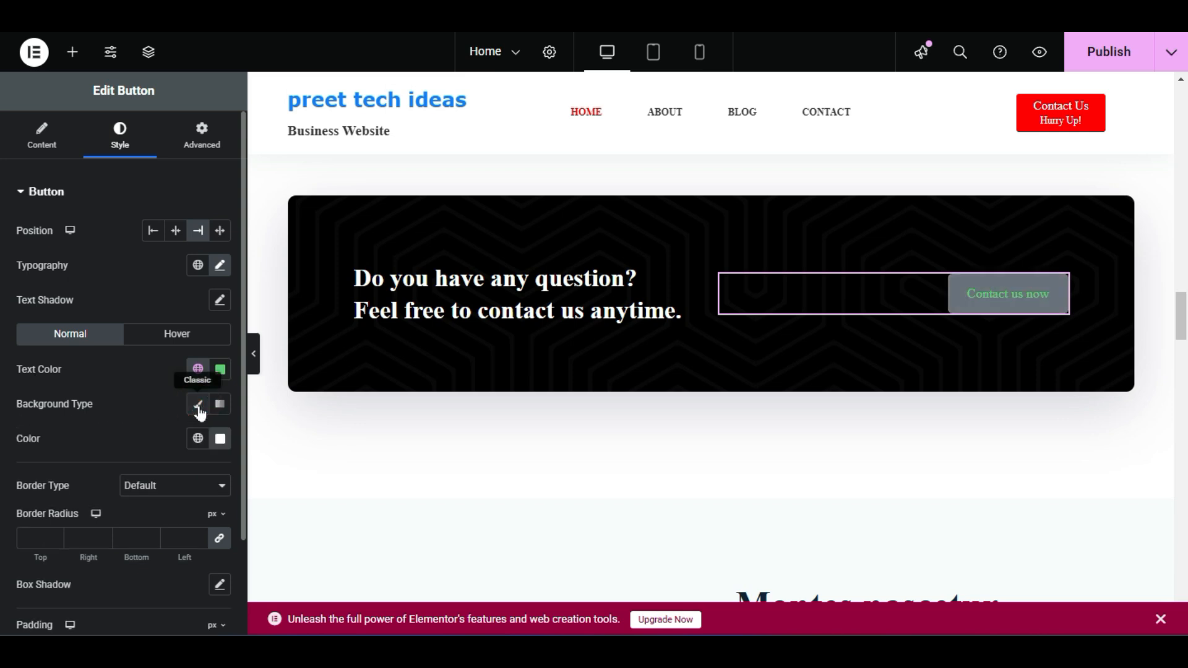
left_click(221, 438)
left_click(318, 237)
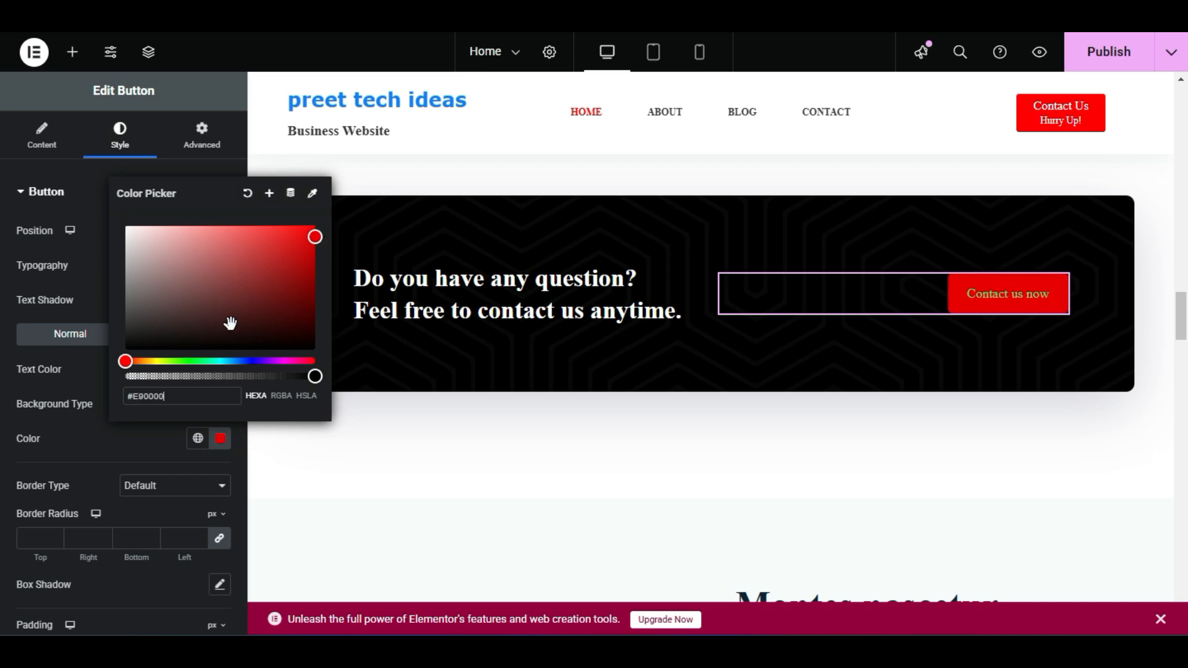
left_click(84, 379)
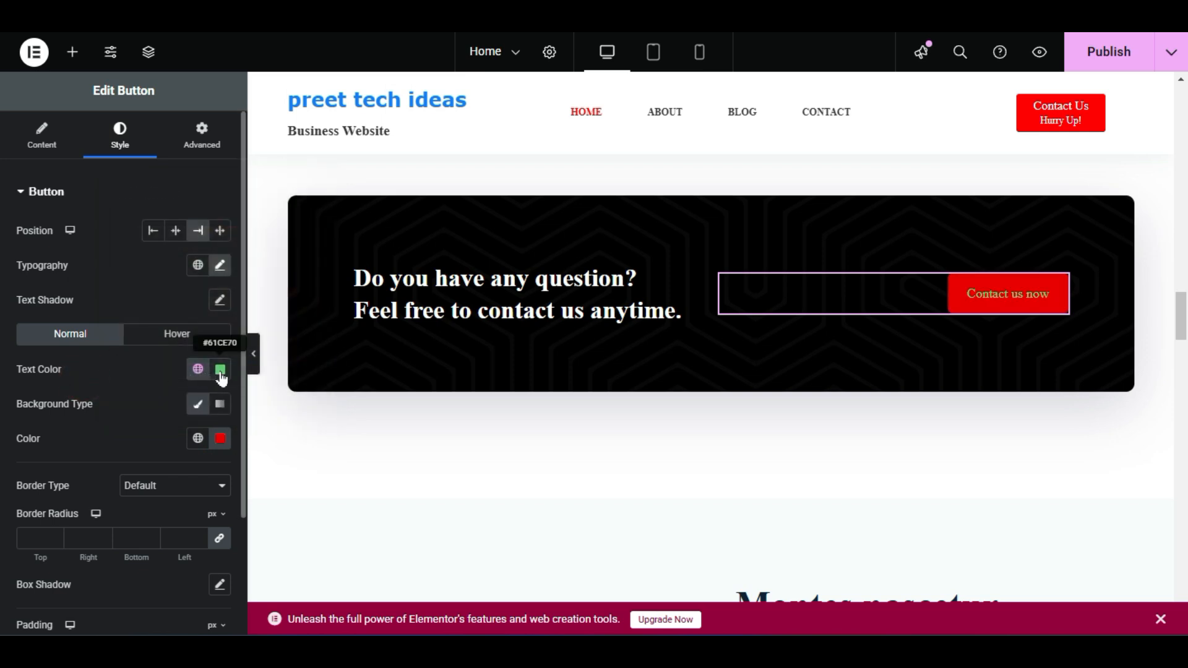
Make the button text white #FFFFFF and publish the homepage
left_click(220, 369)
left_click_drag(145, 520, 94, 408)
left_click(91, 451)
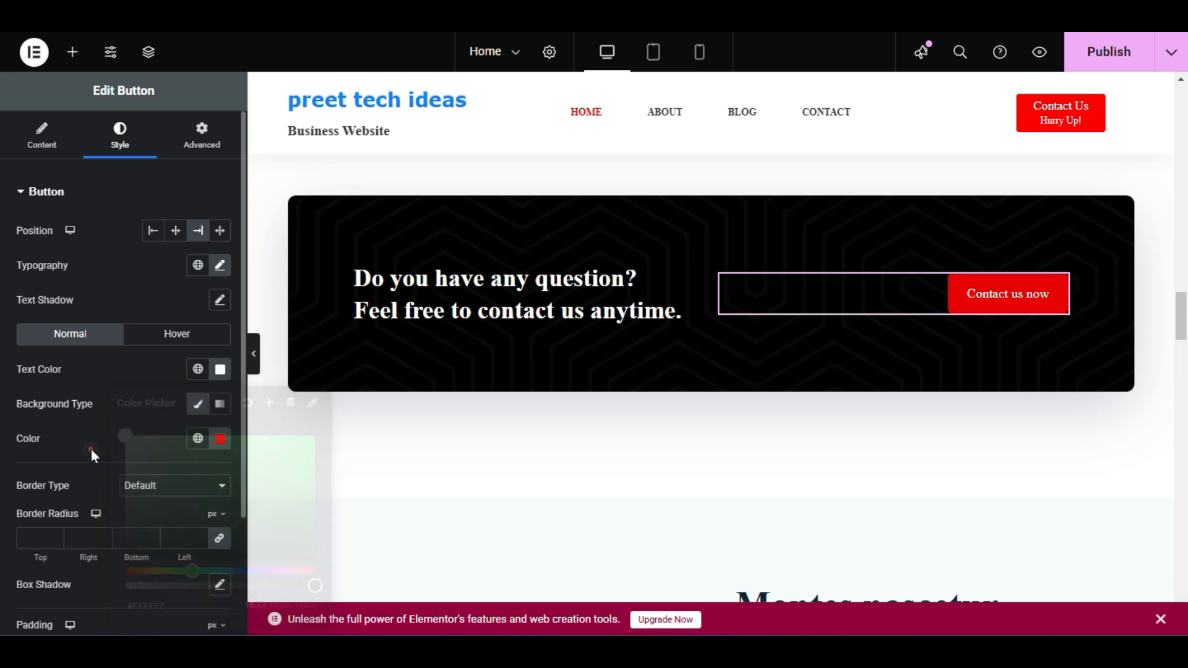
scroll(711, 309, "down", 1)
left_click(1109, 51)
scroll(1038, 348, "down", 3)
scroll(1038, 348, "up", 8)
scroll(1034, 347, "up", 4)
scroll(1018, 359, "down", 5)
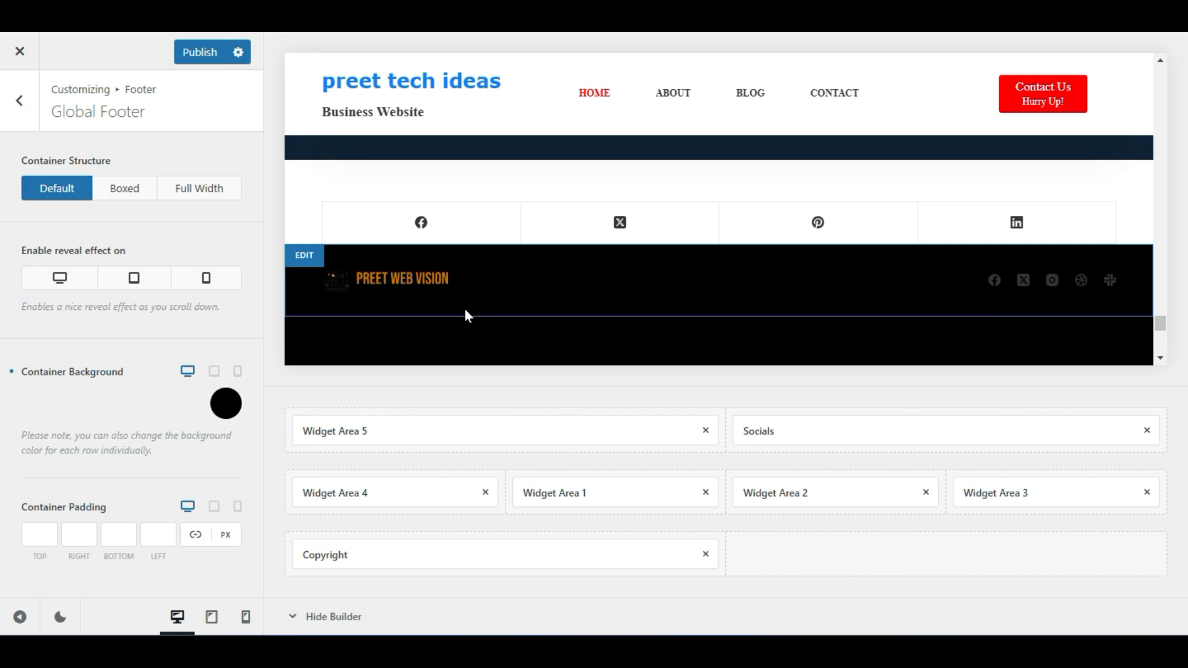
Scroll the Global Footer preview to review its logo, link and information rows
scroll(727, 310, "down", 3)
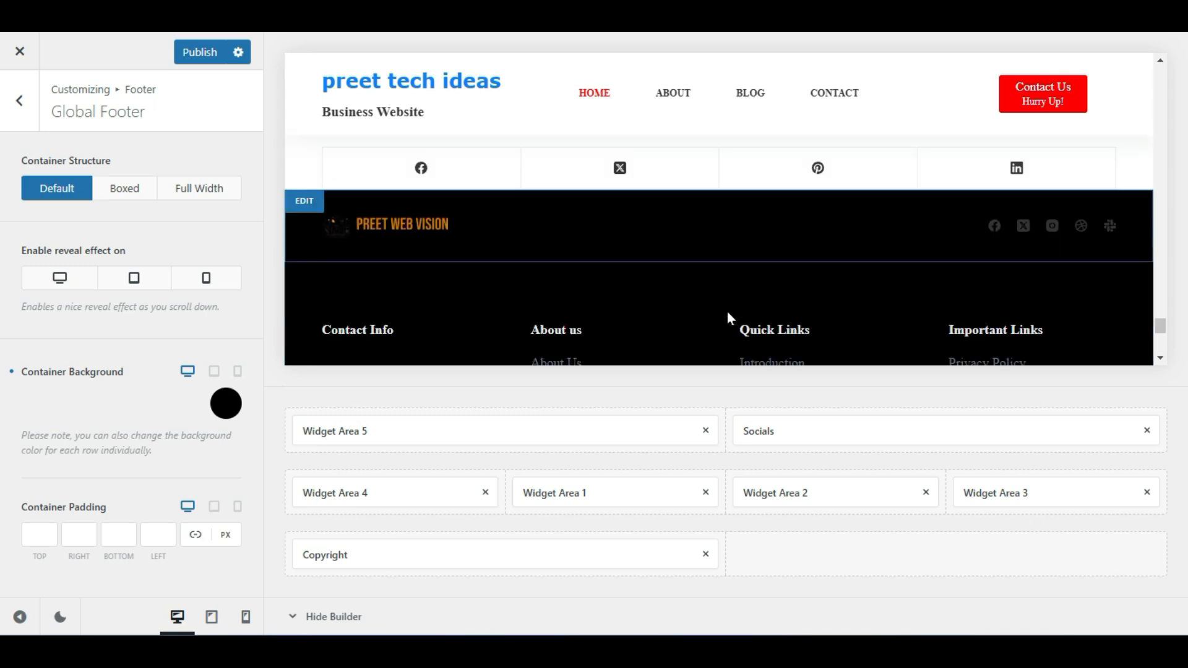
scroll(686, 281, "down", 3)
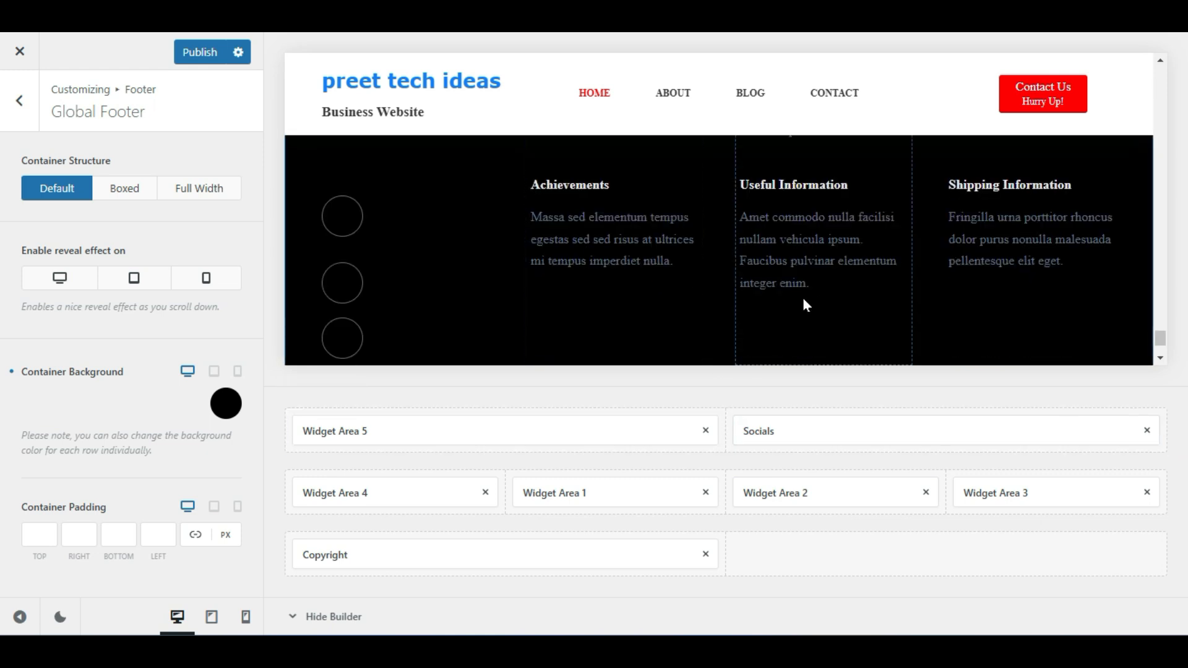
scroll(804, 302, "up", 3)
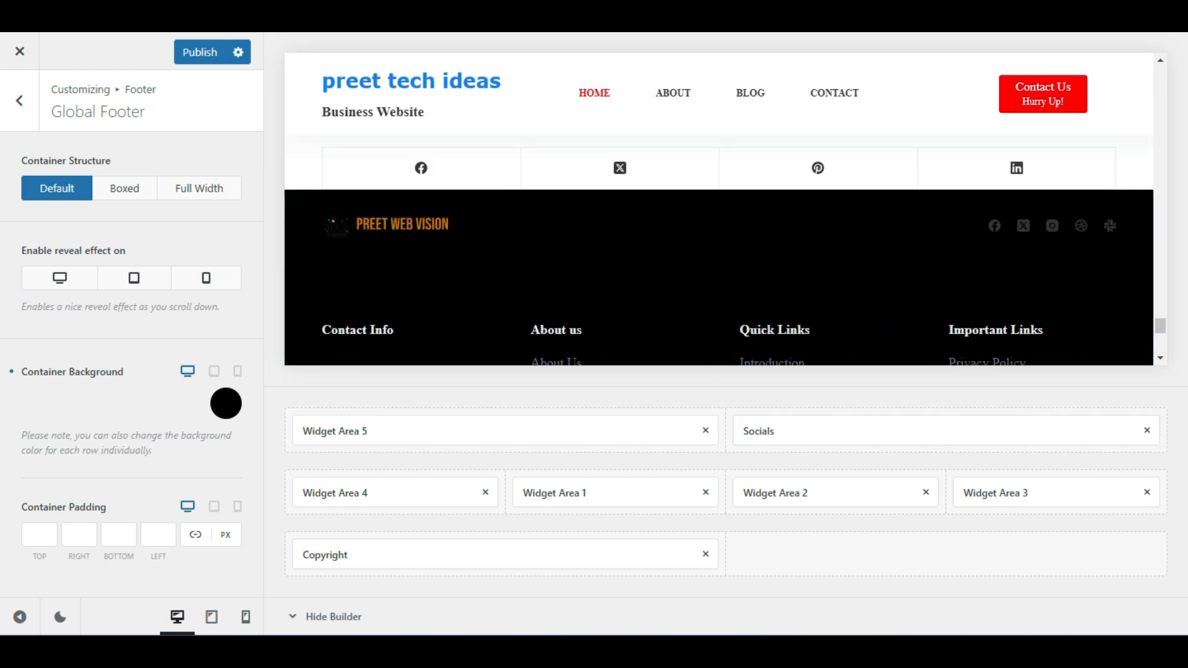